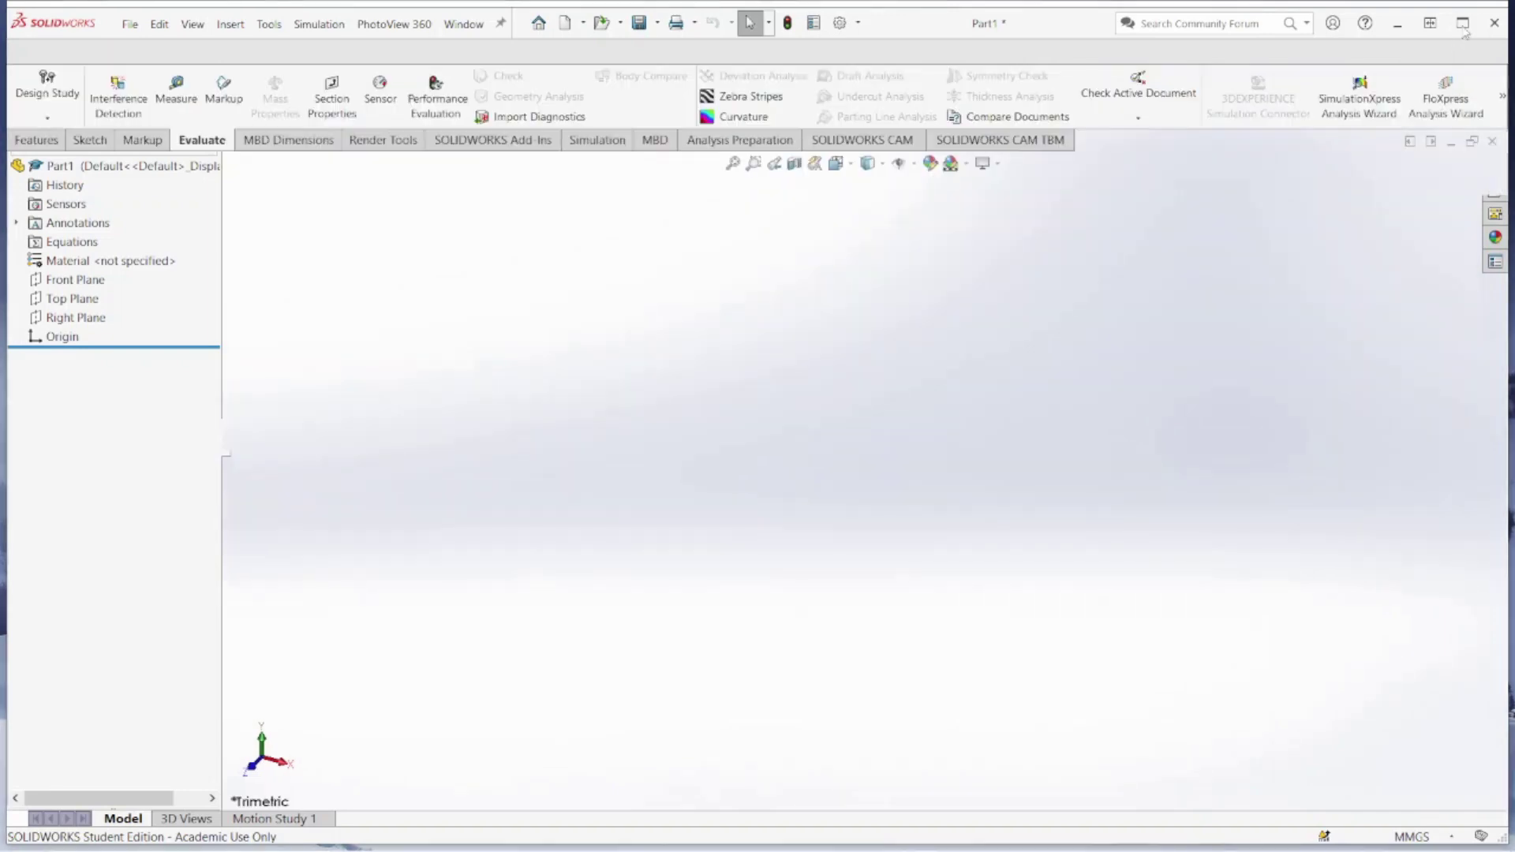
Open the part's equation manager and add a global variable A equal to 81
{"action": "left_click", "coordinate": [1462, 23]}
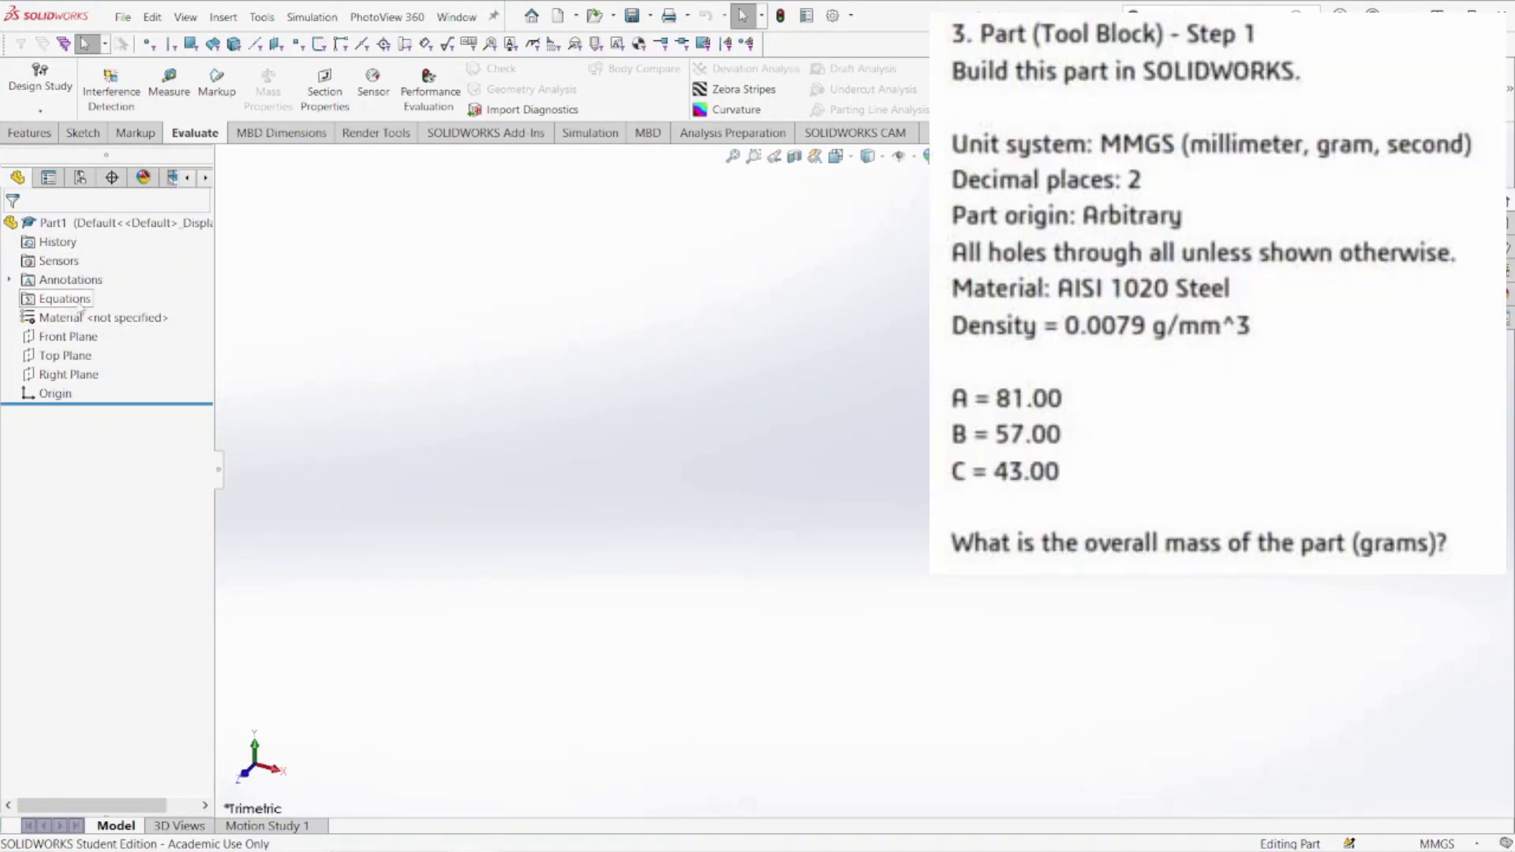
{"action": "right_click", "coordinate": [59, 299]}
{"action": "left_click", "coordinate": [103, 307]}
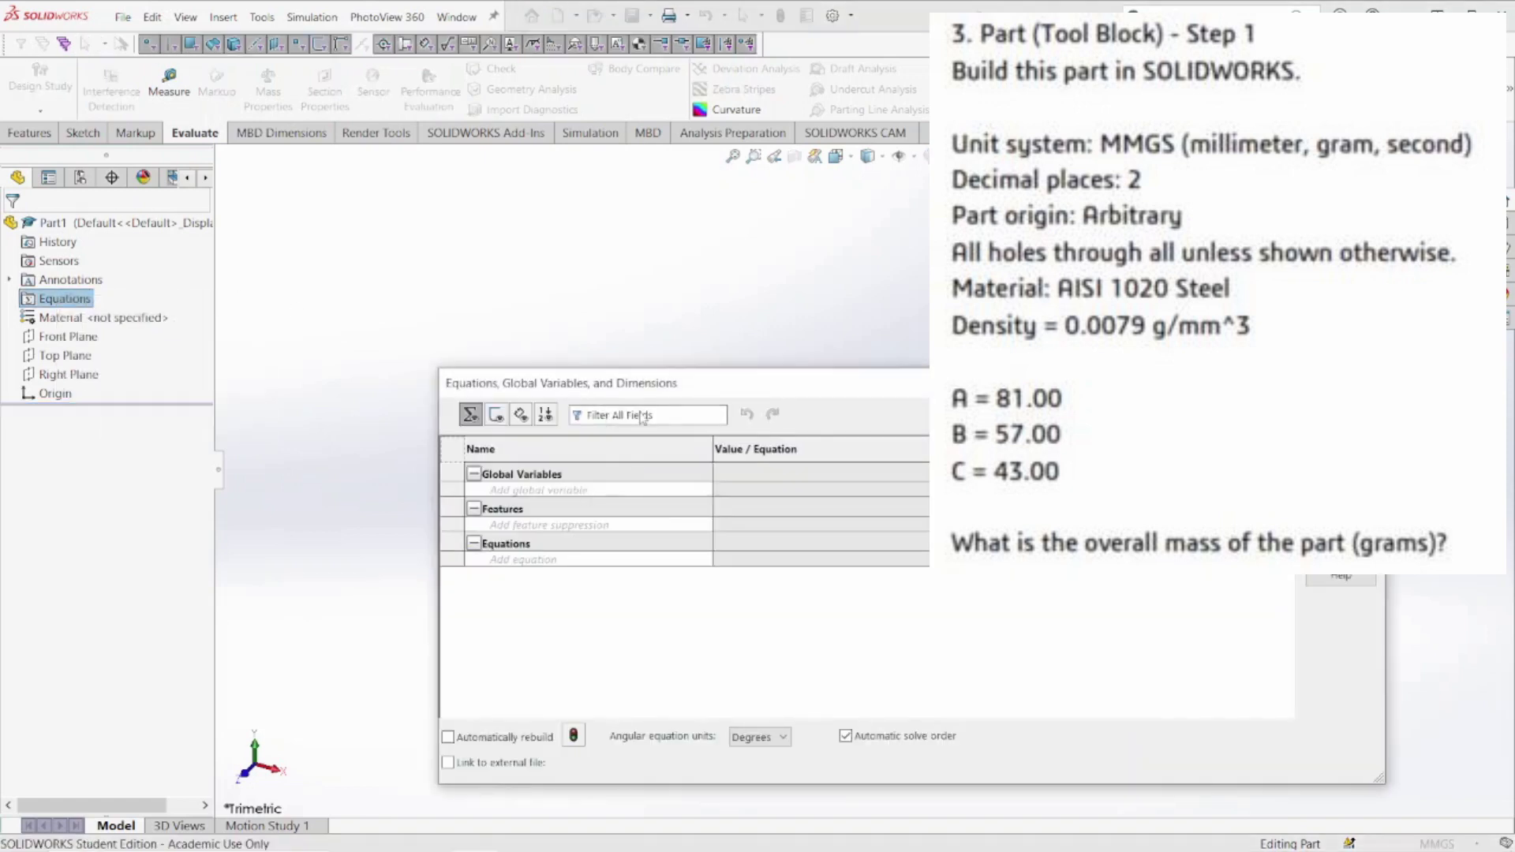
{"action": "left_click_drag", "start_coordinate": [734, 389], "coordinate": [651, 247]}
{"action": "left_click", "coordinate": [477, 348]}
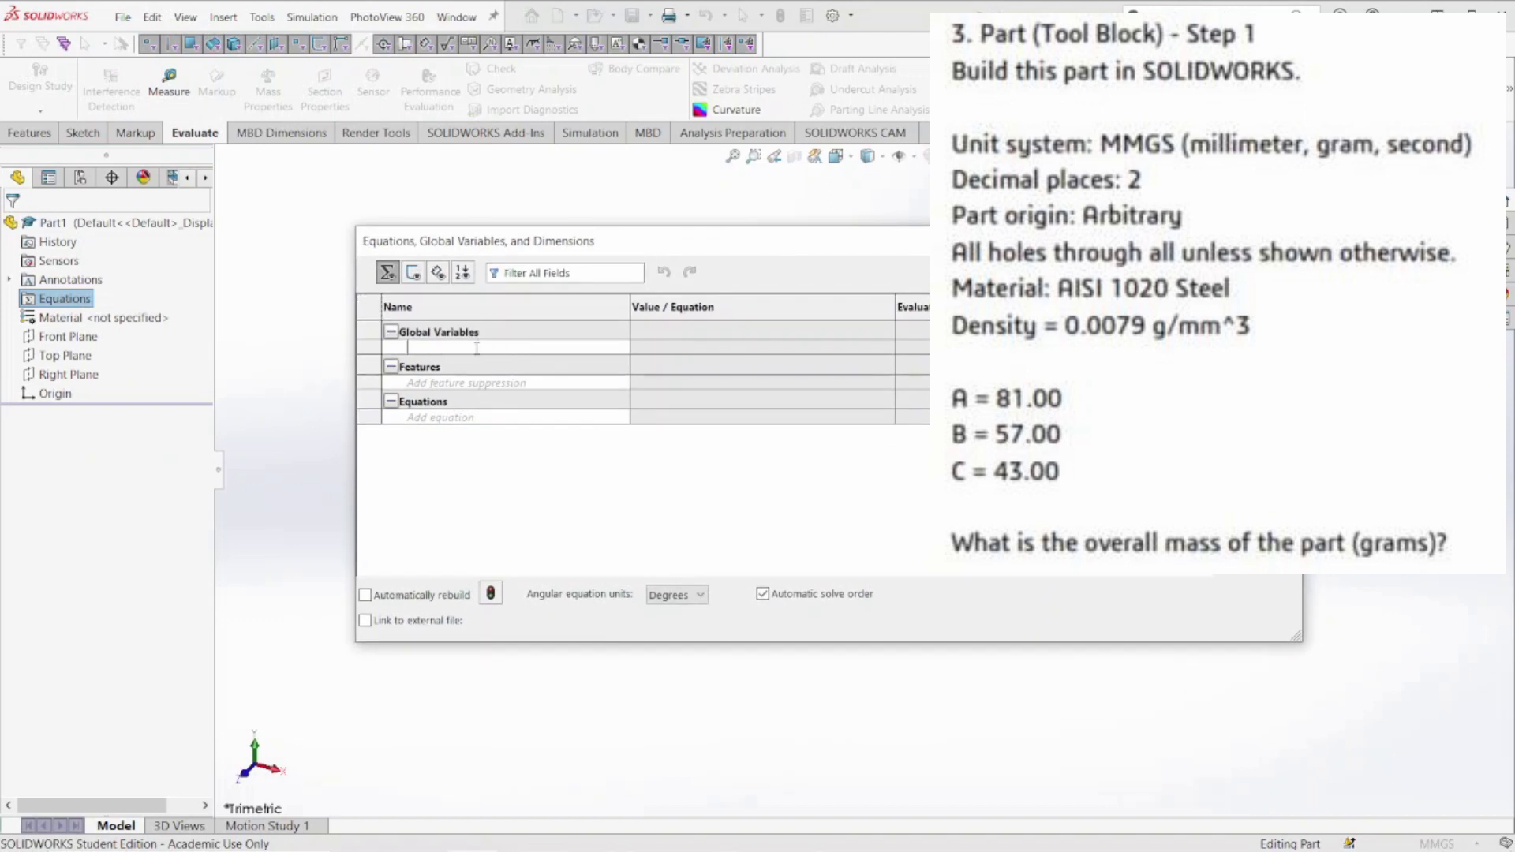
{"action": "type", "text": "A"}
{"action": "key", "text": "Tab"}
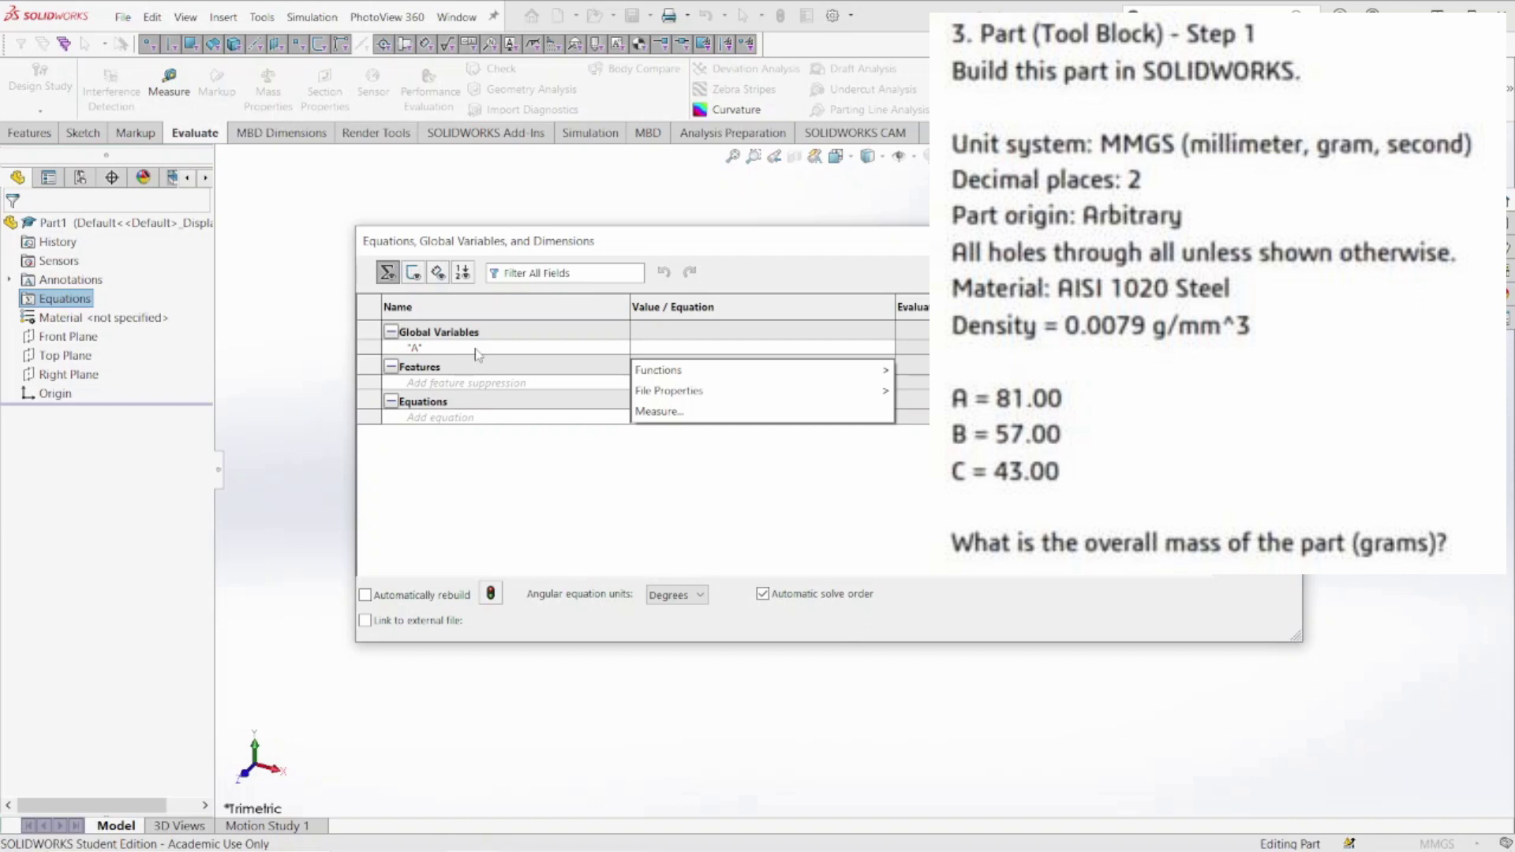
{"action": "type", "text": "81"}
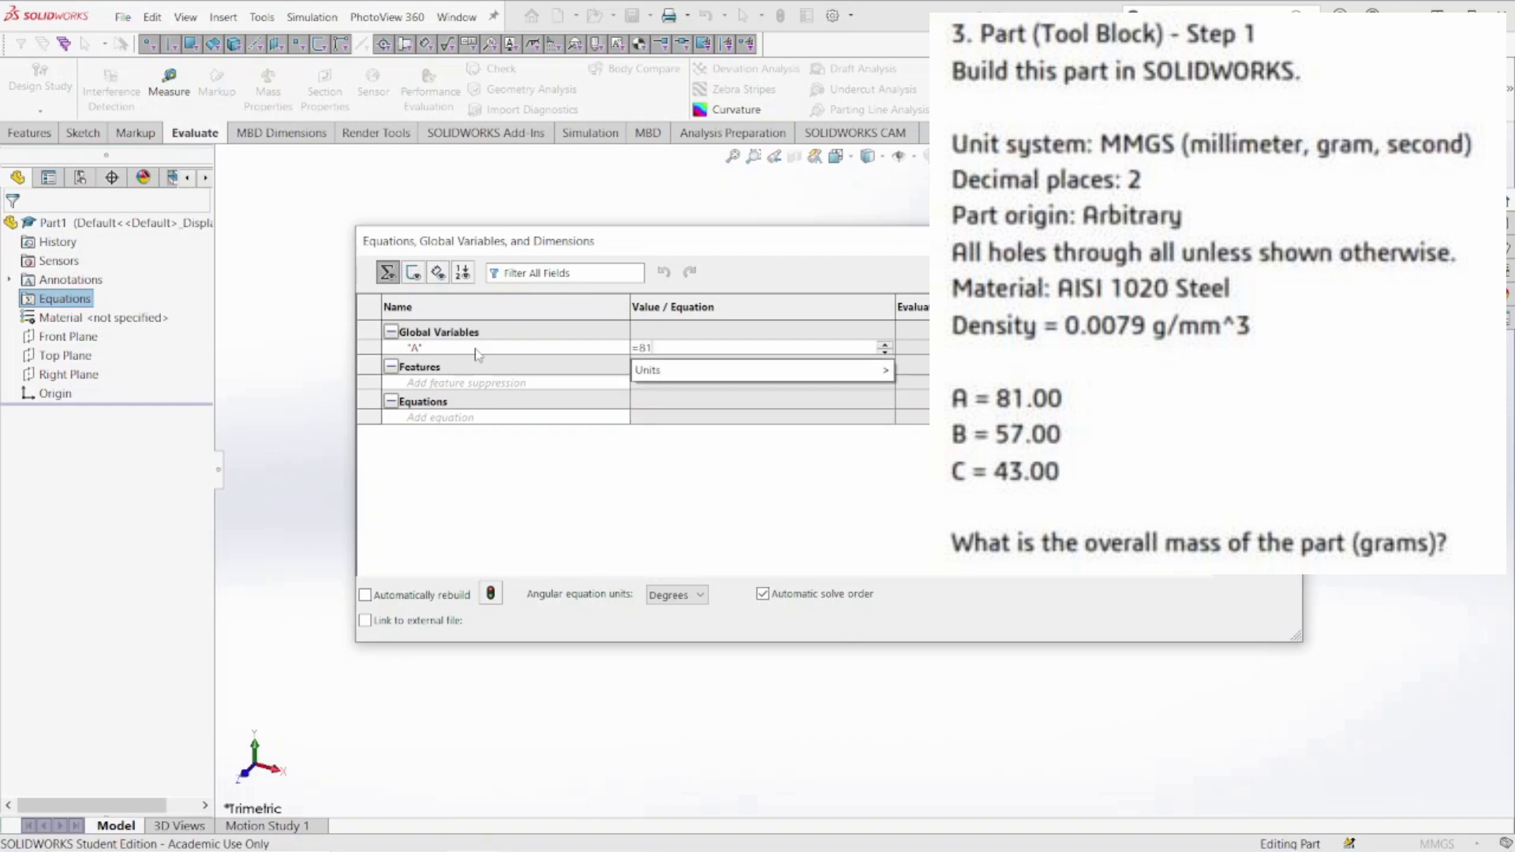
{"action": "key", "text": "Return"}
Add global variables B equal to 57 and C equal to 43, and accept the equations
{"action": "key", "text": "Tab"}
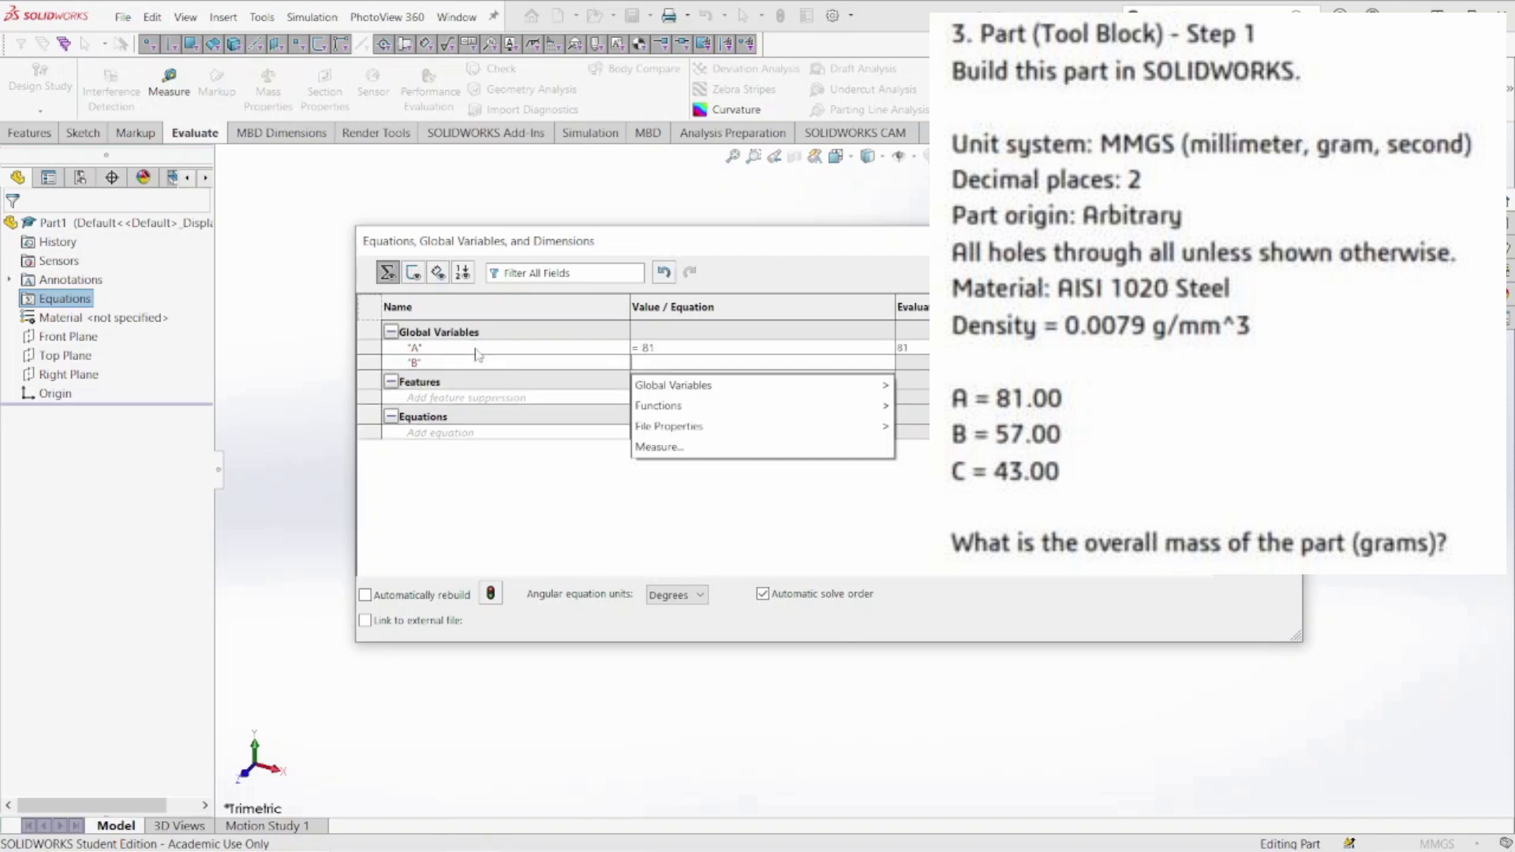
{"action": "type", "text": "57"}
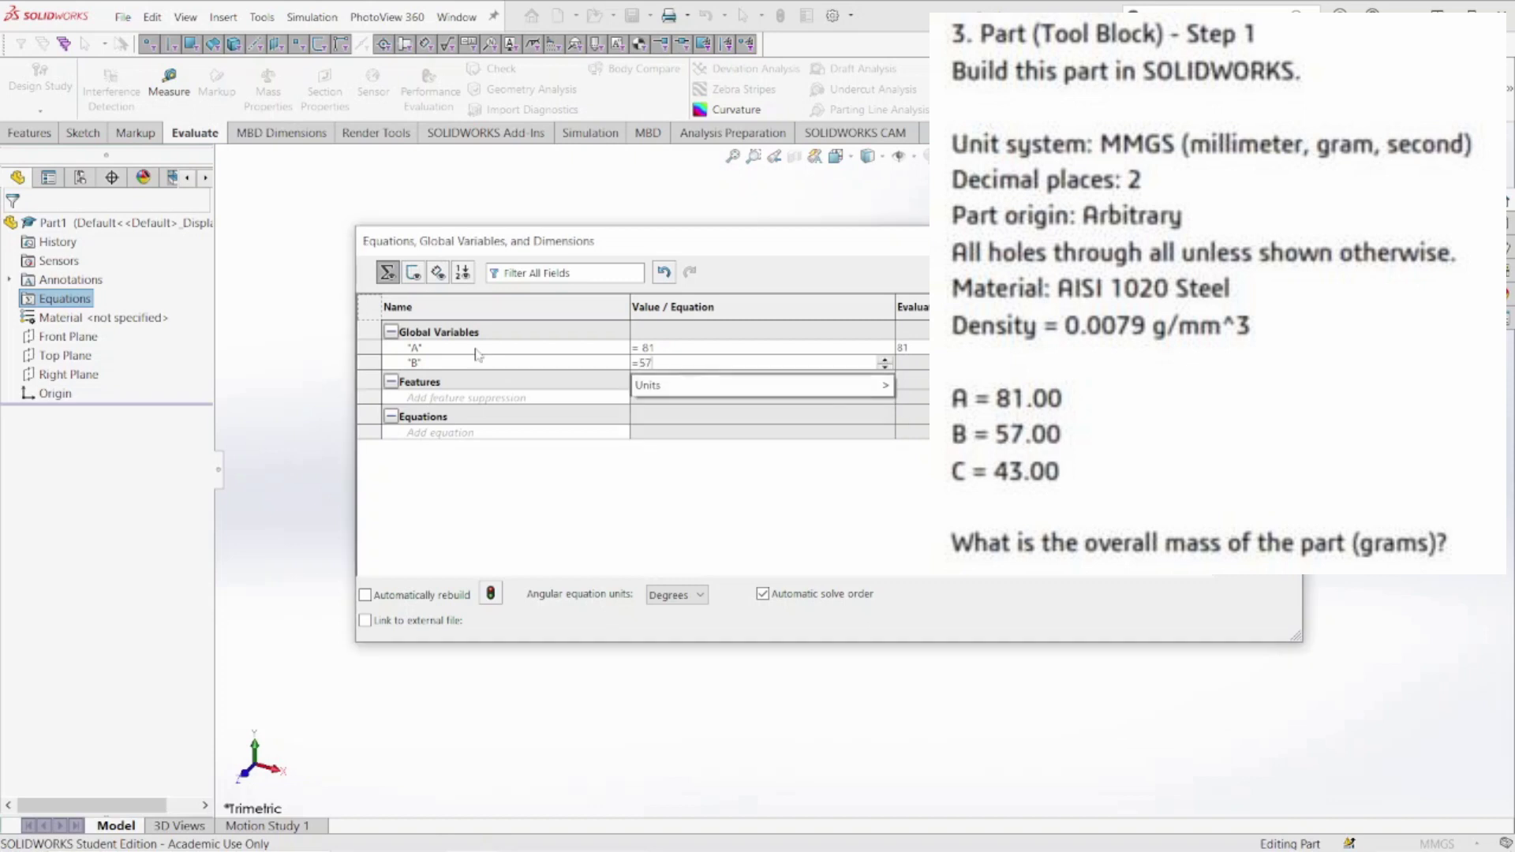
{"action": "key", "text": "Return"}
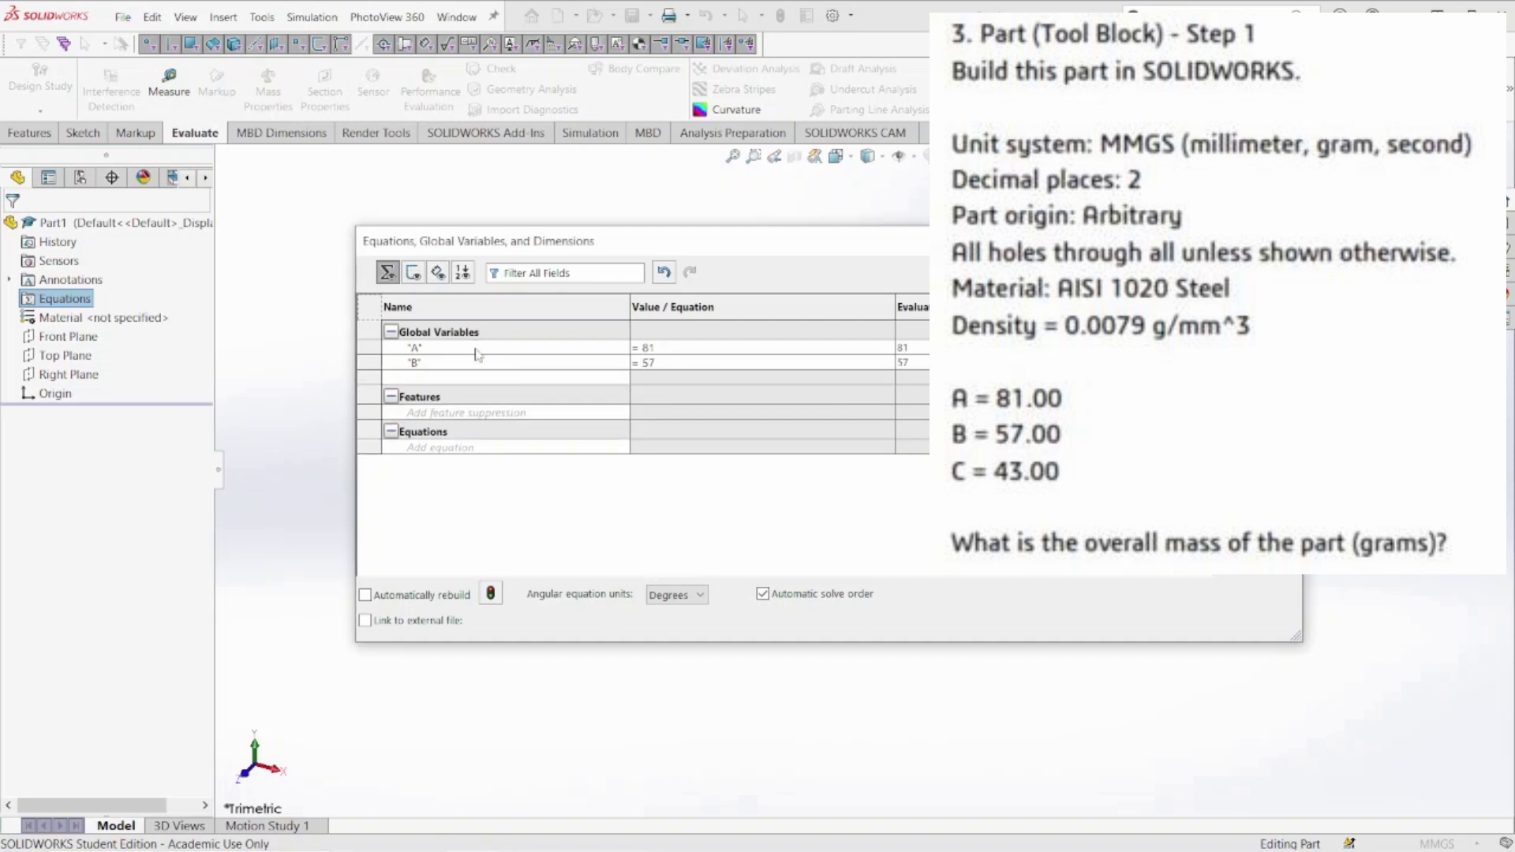
{"action": "key", "text": "Tab"}
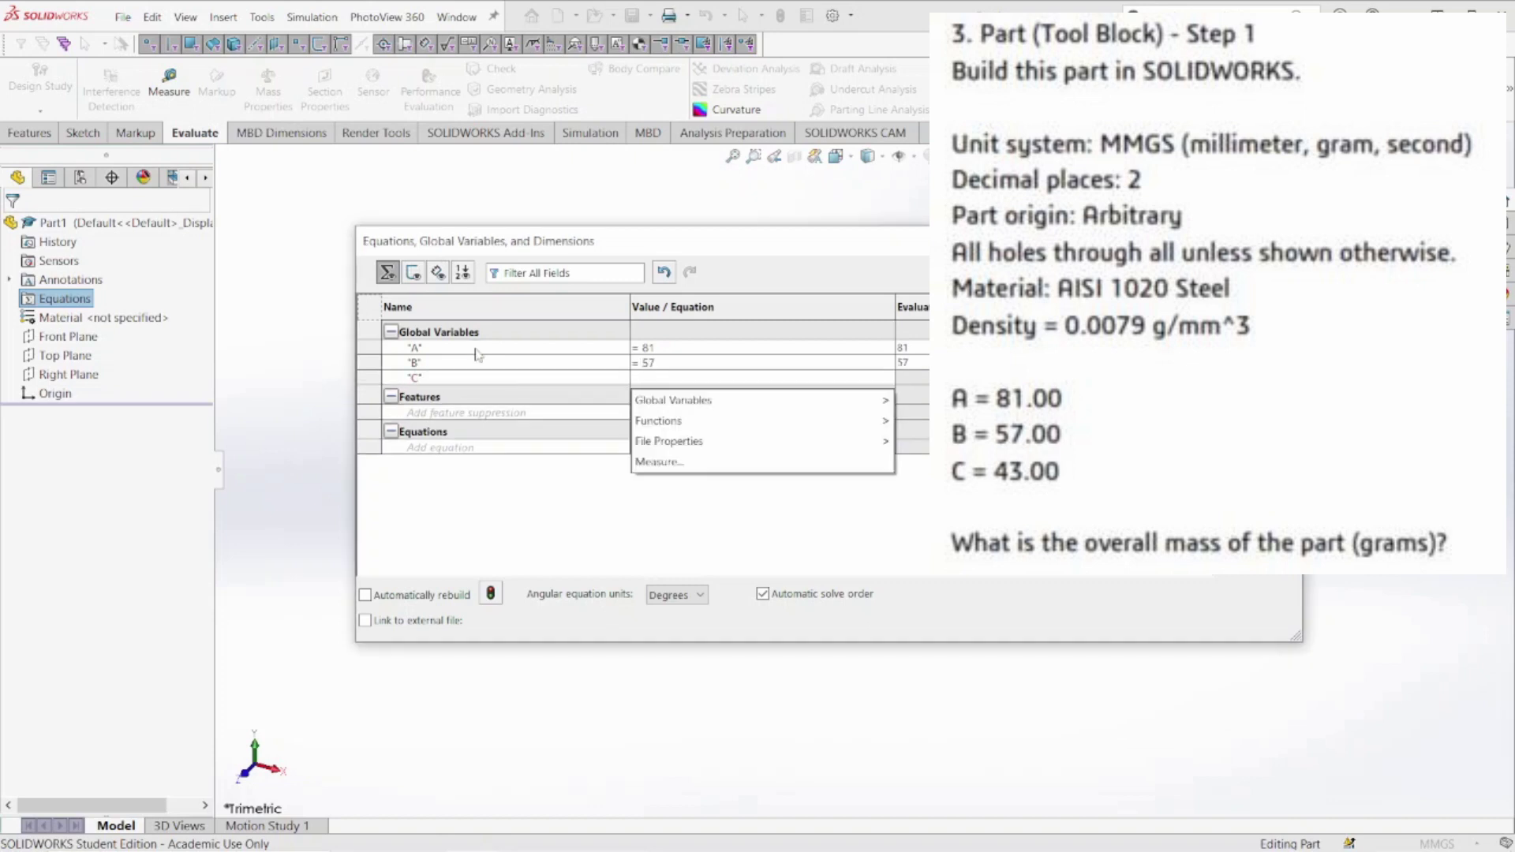
{"action": "type", "text": "43"}
{"action": "key", "text": "Return"}
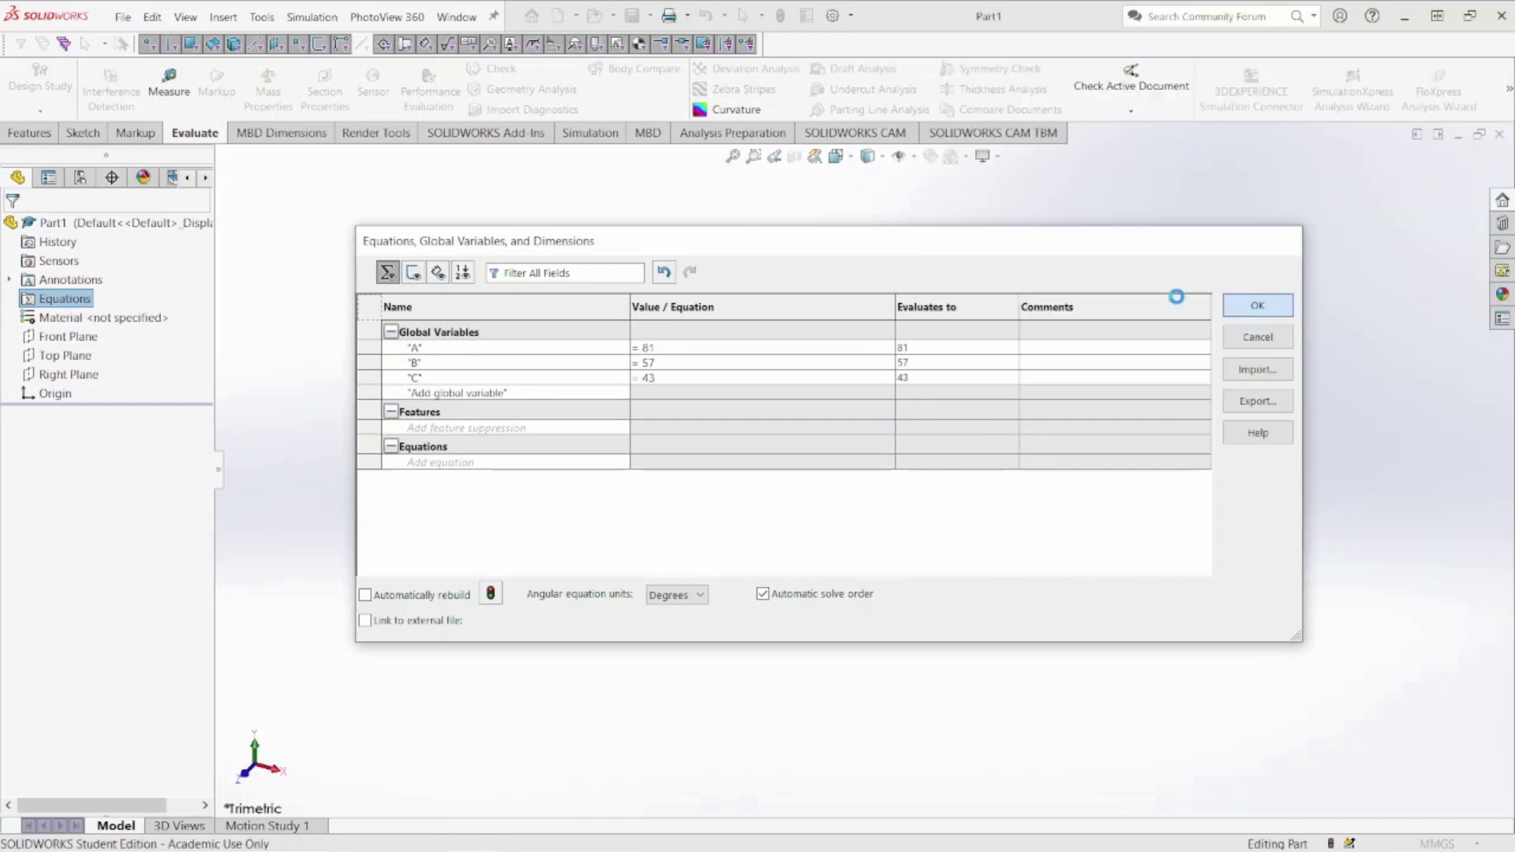
{"action": "left_click", "coordinate": [1245, 305]}
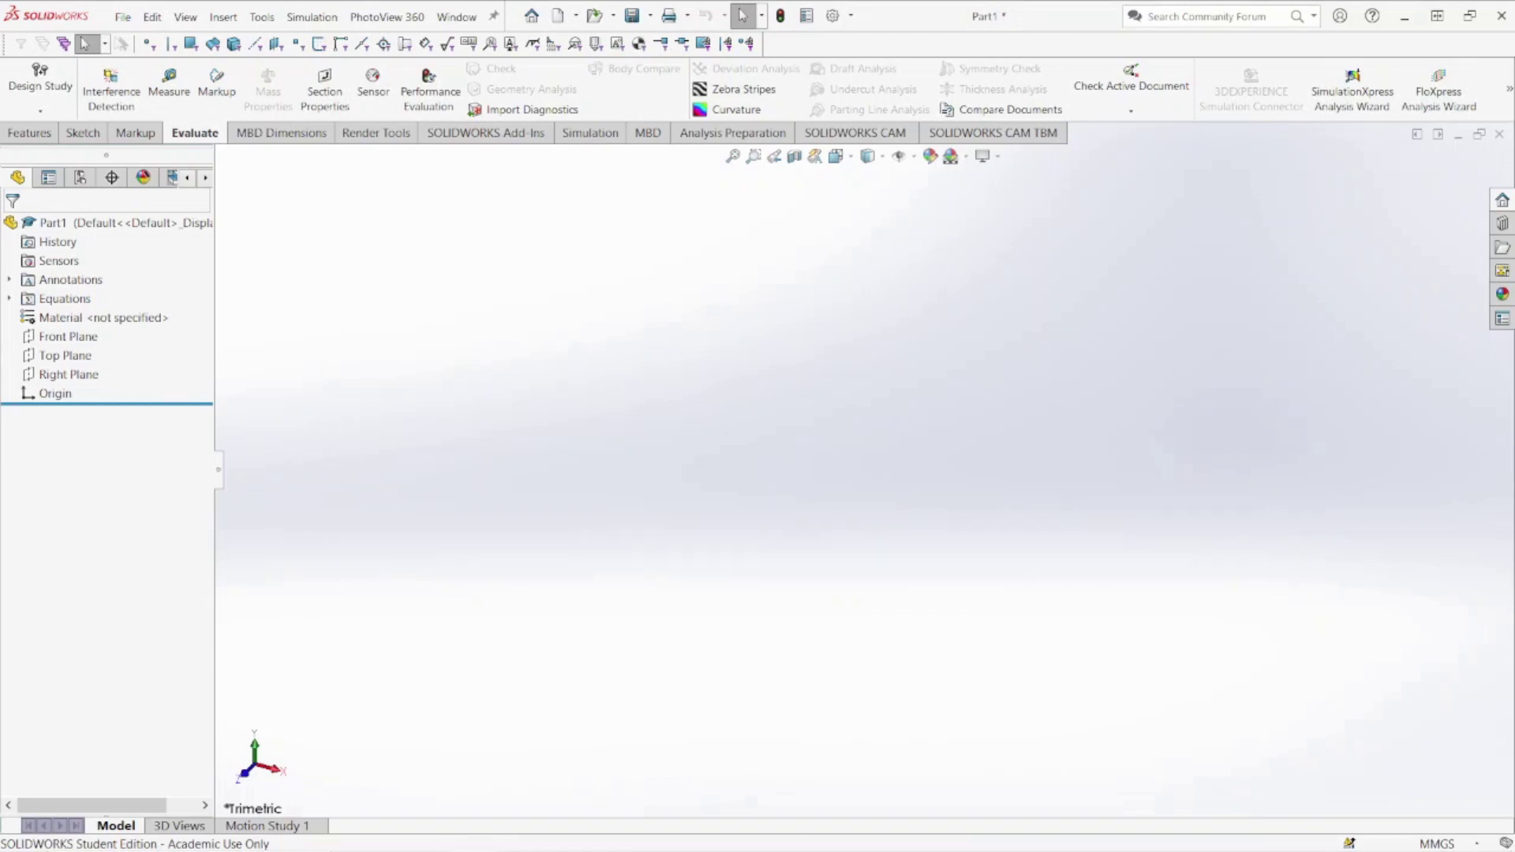
Start a Front Plane sketch and draw a short horizontal base line at the origin plus the right-side chain: sloped, vertical, corner and upper horizontal lines
{"action": "right_click", "coordinate": [76, 341]}
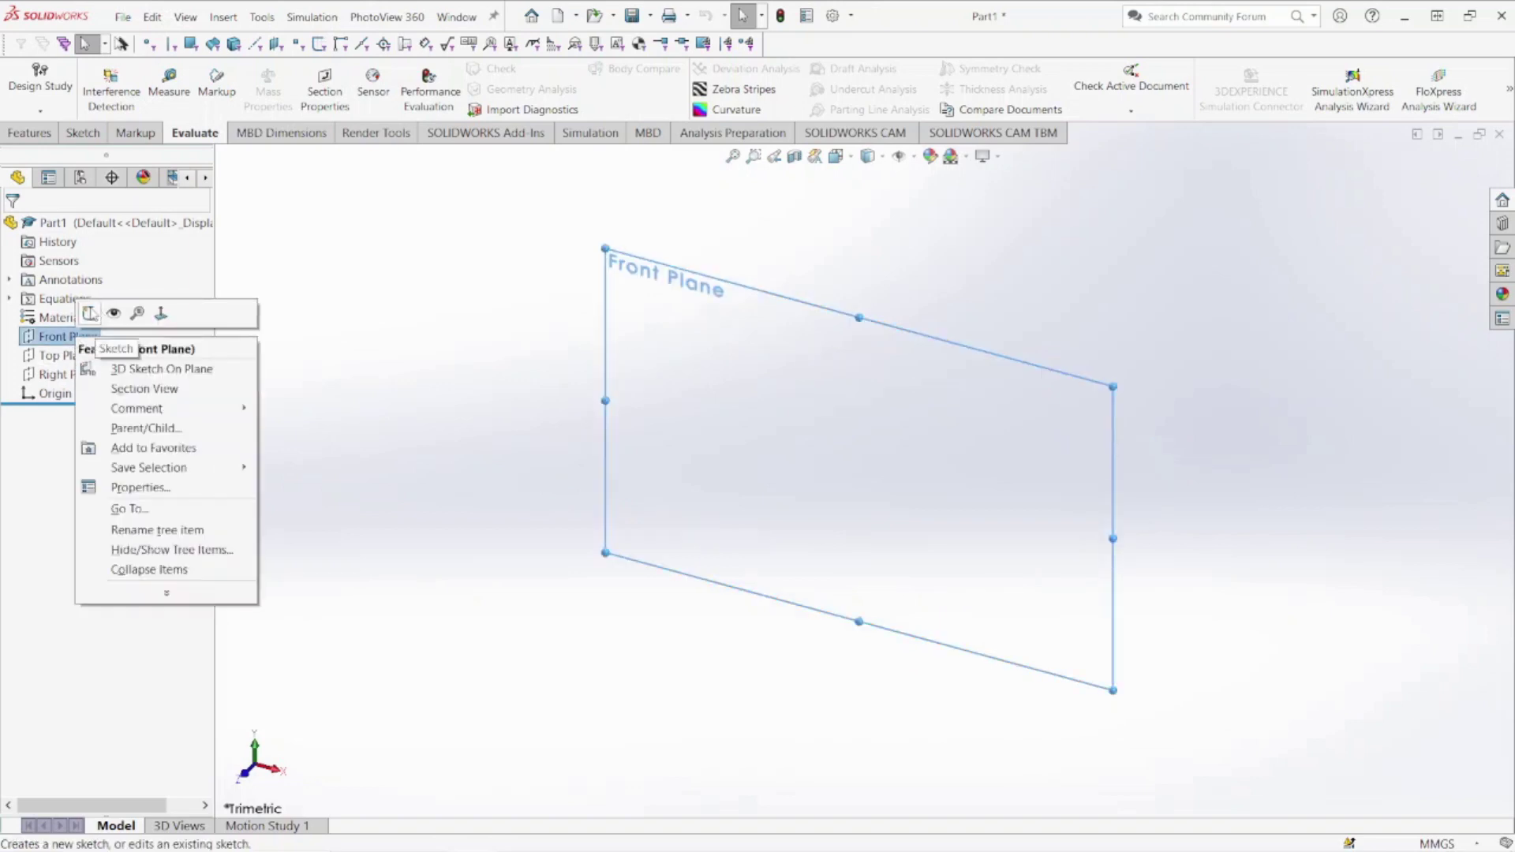
{"action": "left_click", "coordinate": [84, 316]}
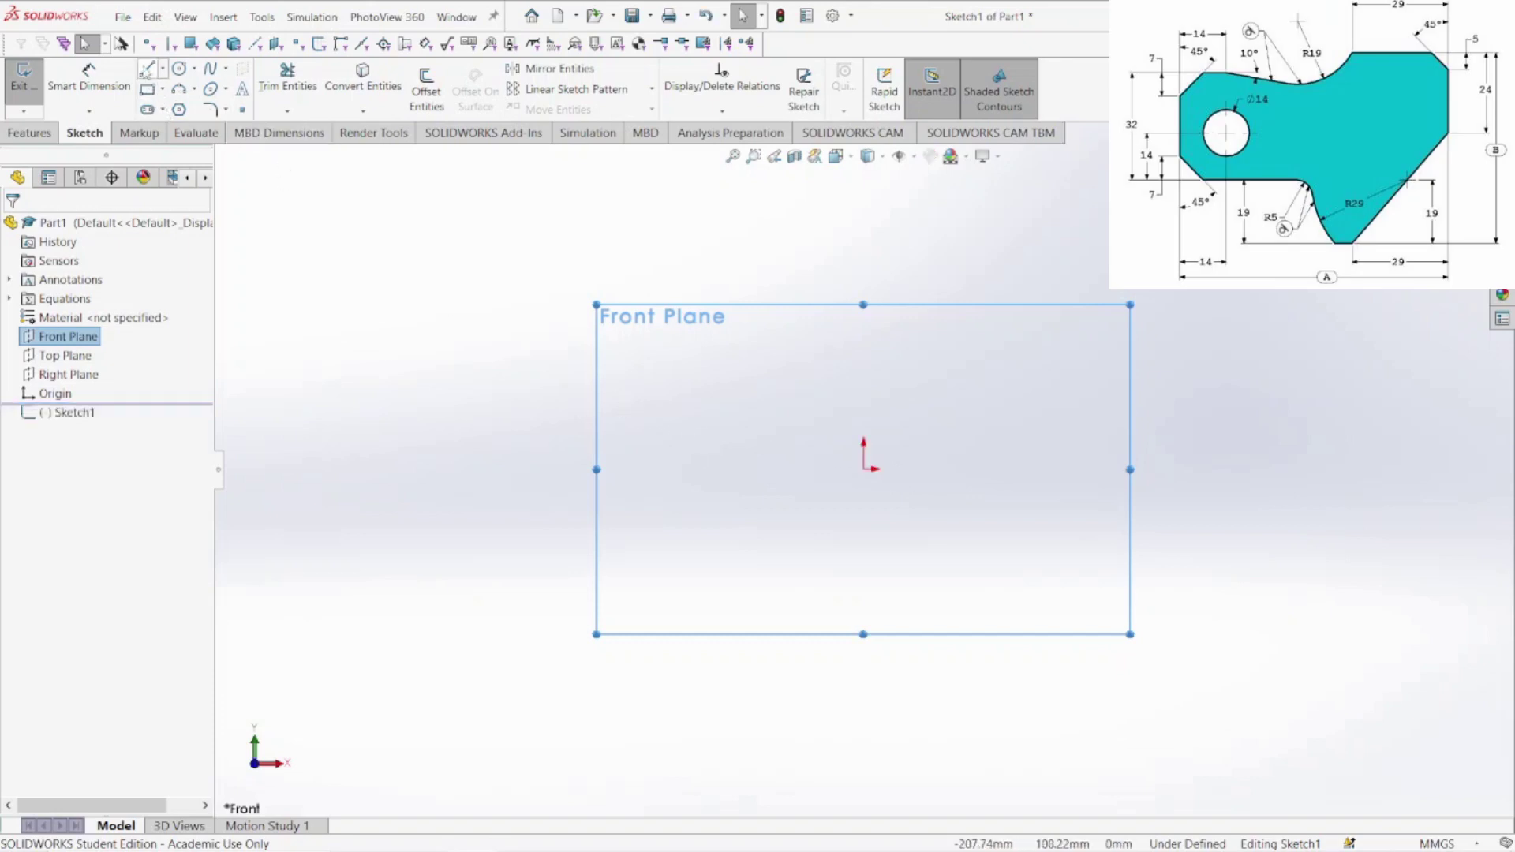
{"action": "left_click", "coordinate": [148, 70]}
{"action": "left_click_drag", "start_coordinate": [864, 470], "coordinate": [823, 470]}
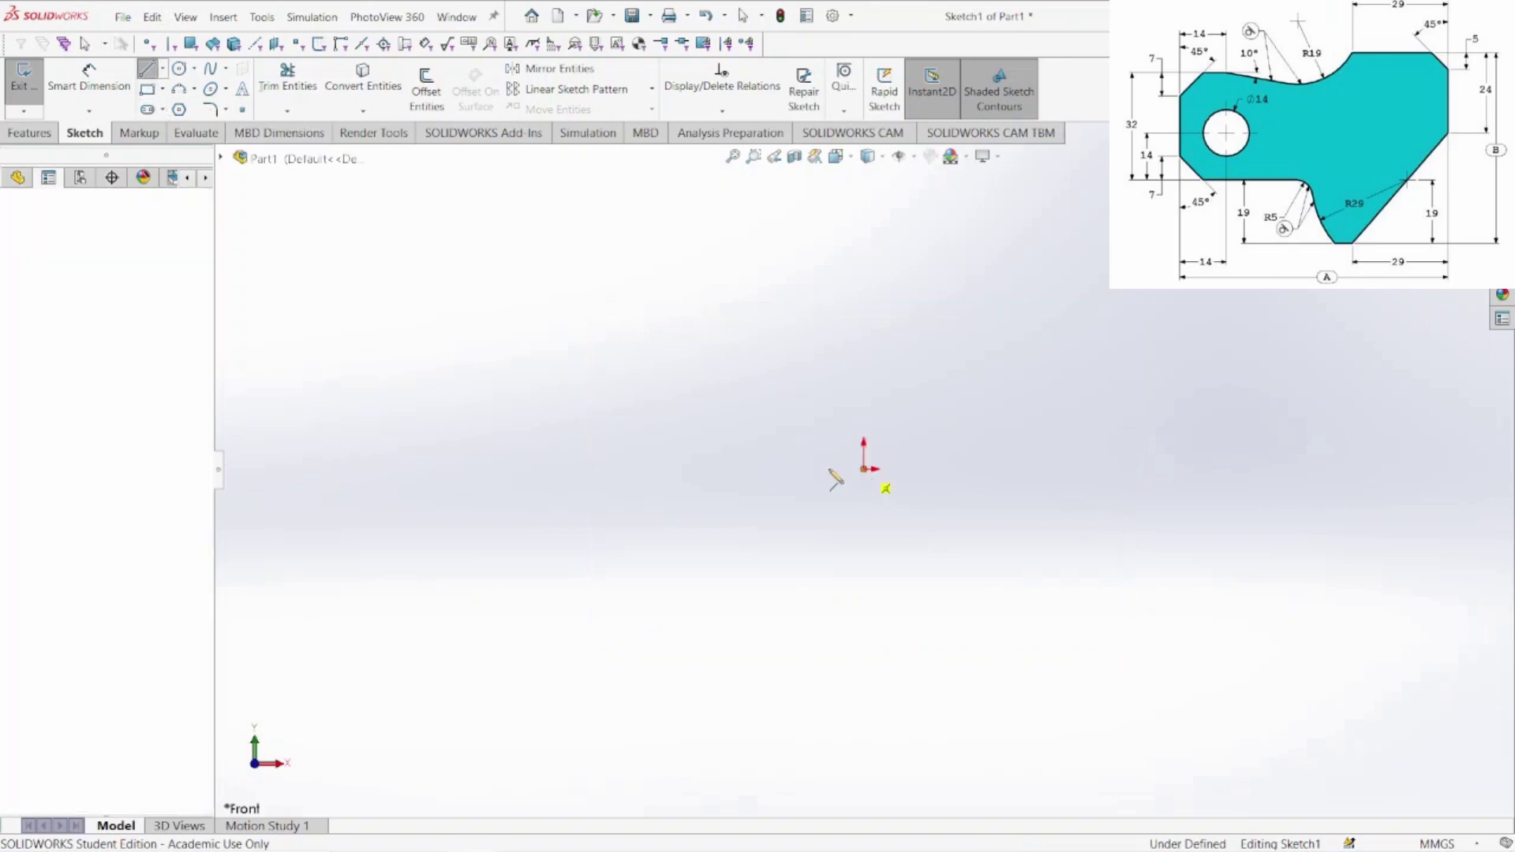
{"action": "left_click", "coordinate": [864, 469]}
{"action": "left_click", "coordinate": [915, 391]}
{"action": "left_click", "coordinate": [915, 292]}
{"action": "left_click", "coordinate": [882, 265]}
{"action": "double_click", "coordinate": [777, 265]}
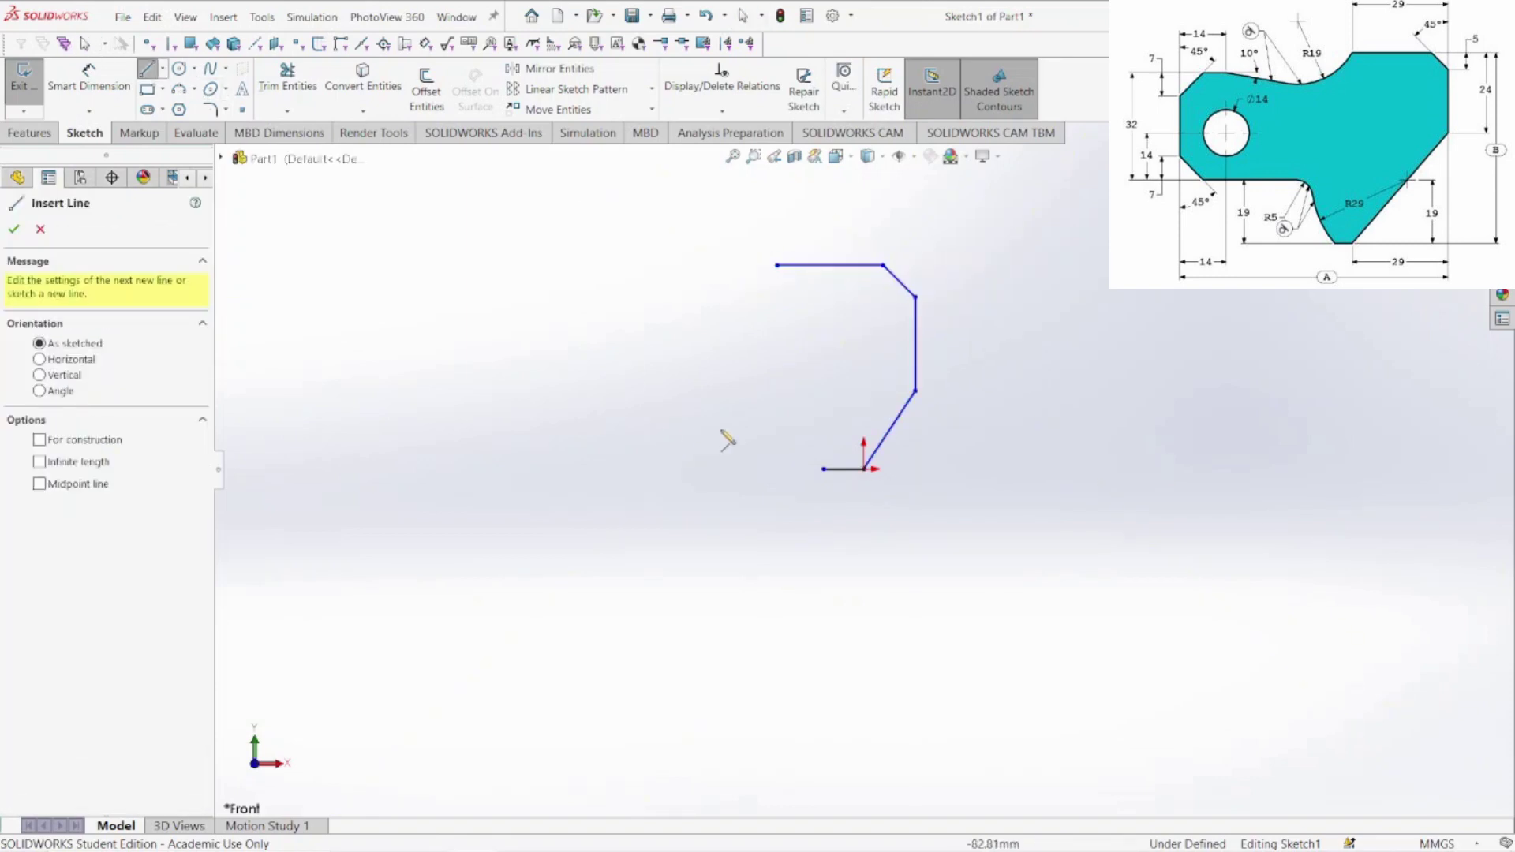
Draw the separate left-side line chain: lower horizontal, angled corner, vertical, angled corner, short upper horizontal and a gently descending line
{"action": "left_click", "coordinate": [748, 417]}
{"action": "left_click", "coordinate": [613, 418]}
{"action": "left_click", "coordinate": [576, 382]}
{"action": "left_click", "coordinate": [577, 303]}
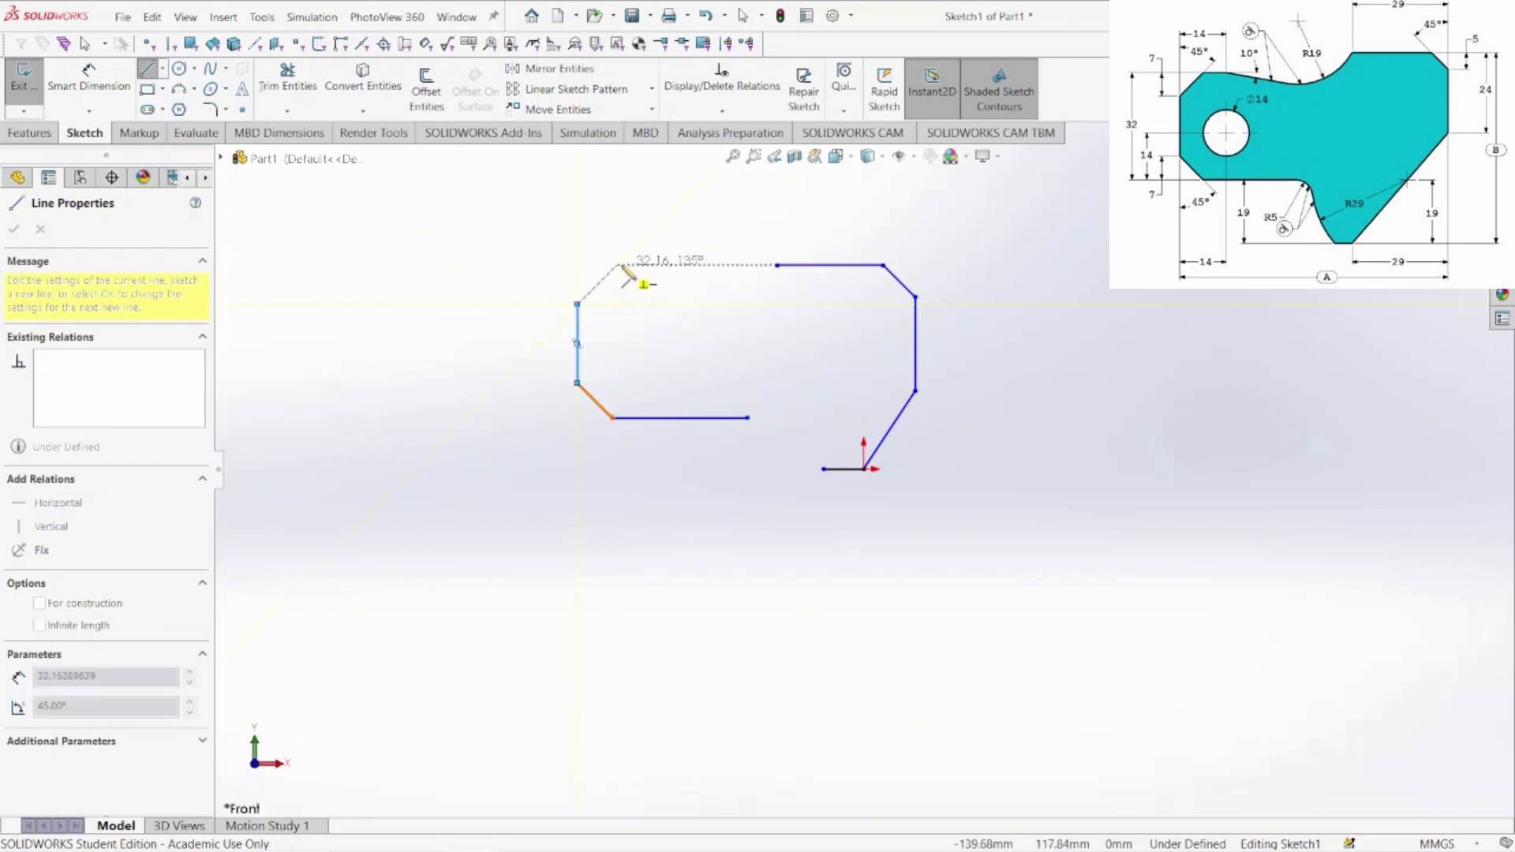
{"action": "left_click", "coordinate": [654, 238]}
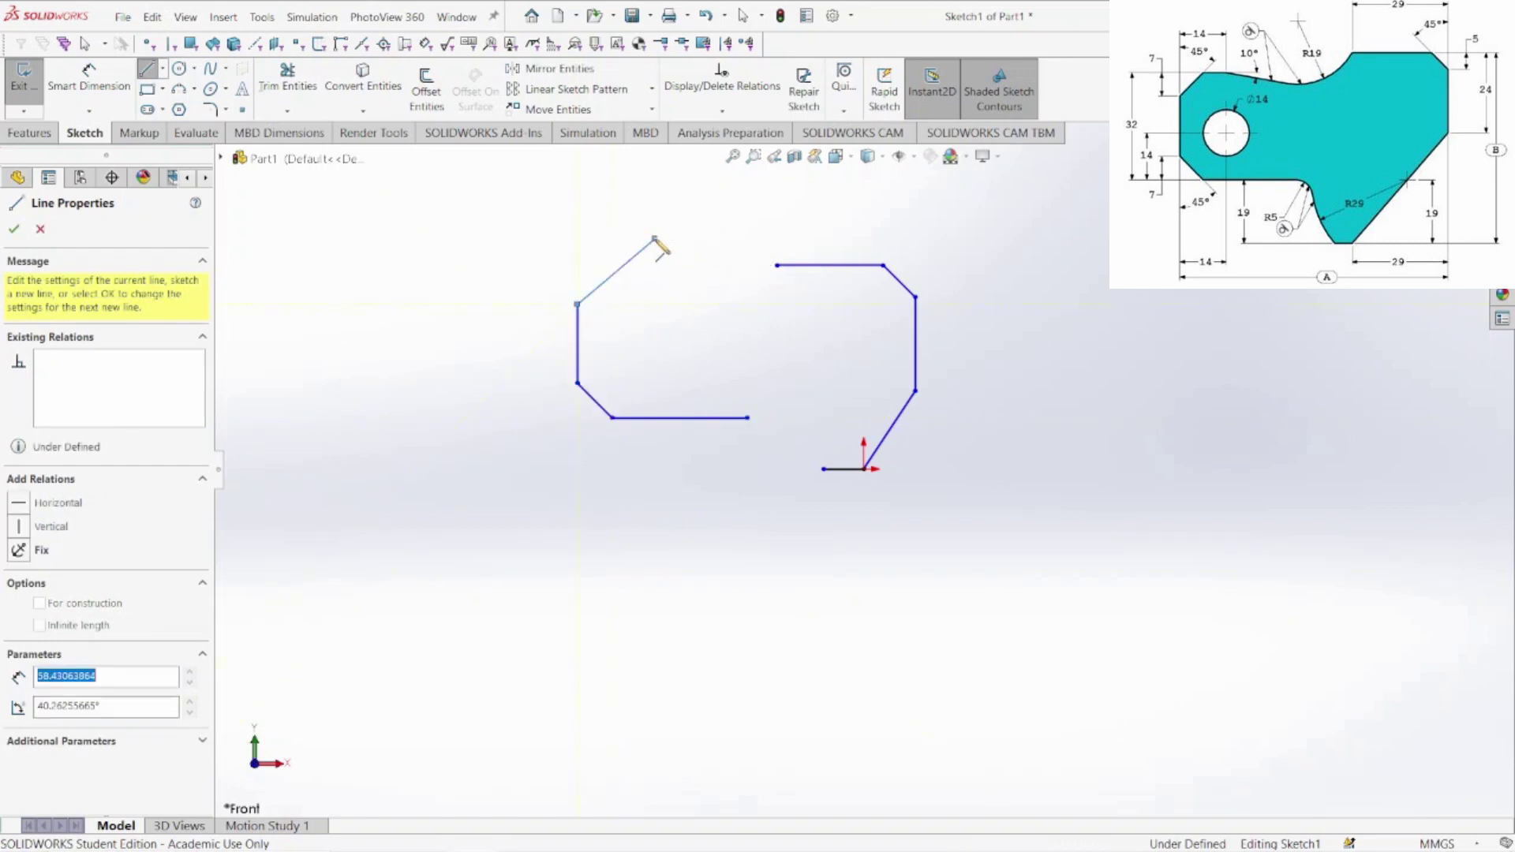
{"action": "left_click", "coordinate": [707, 238]}
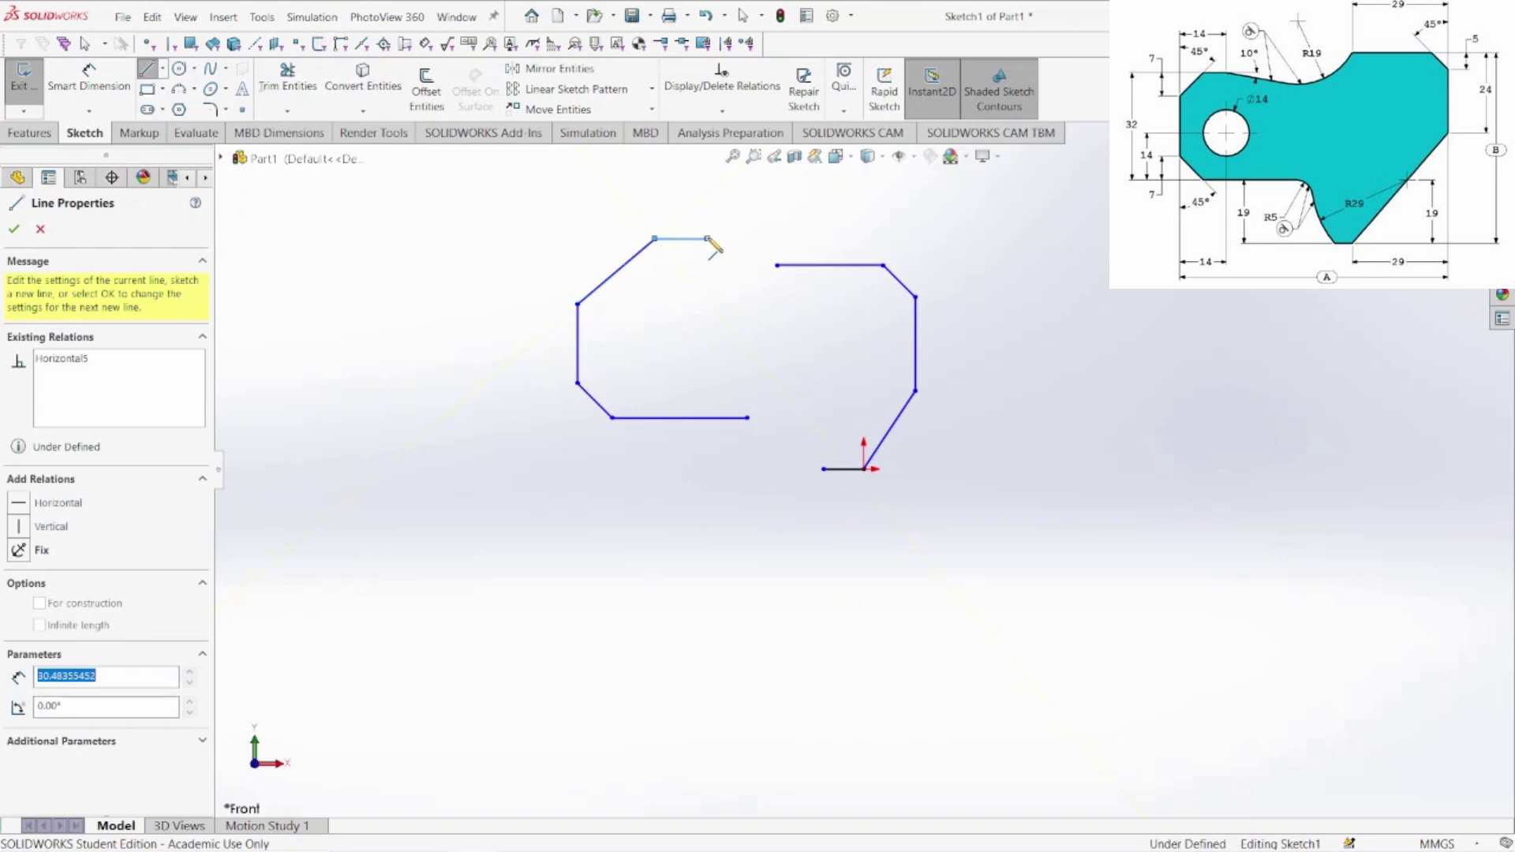
{"action": "left_click", "coordinate": [755, 252]}
{"action": "key", "text": "Escape"}
Sketch a large circle above the gap between the two upper line ends
{"action": "scroll", "coordinate": [733, 214], "scroll_direction": "down", "scroll_amount": 4}
{"action": "scroll", "coordinate": [859, 469], "scroll_direction": "up", "scroll_amount": 4}
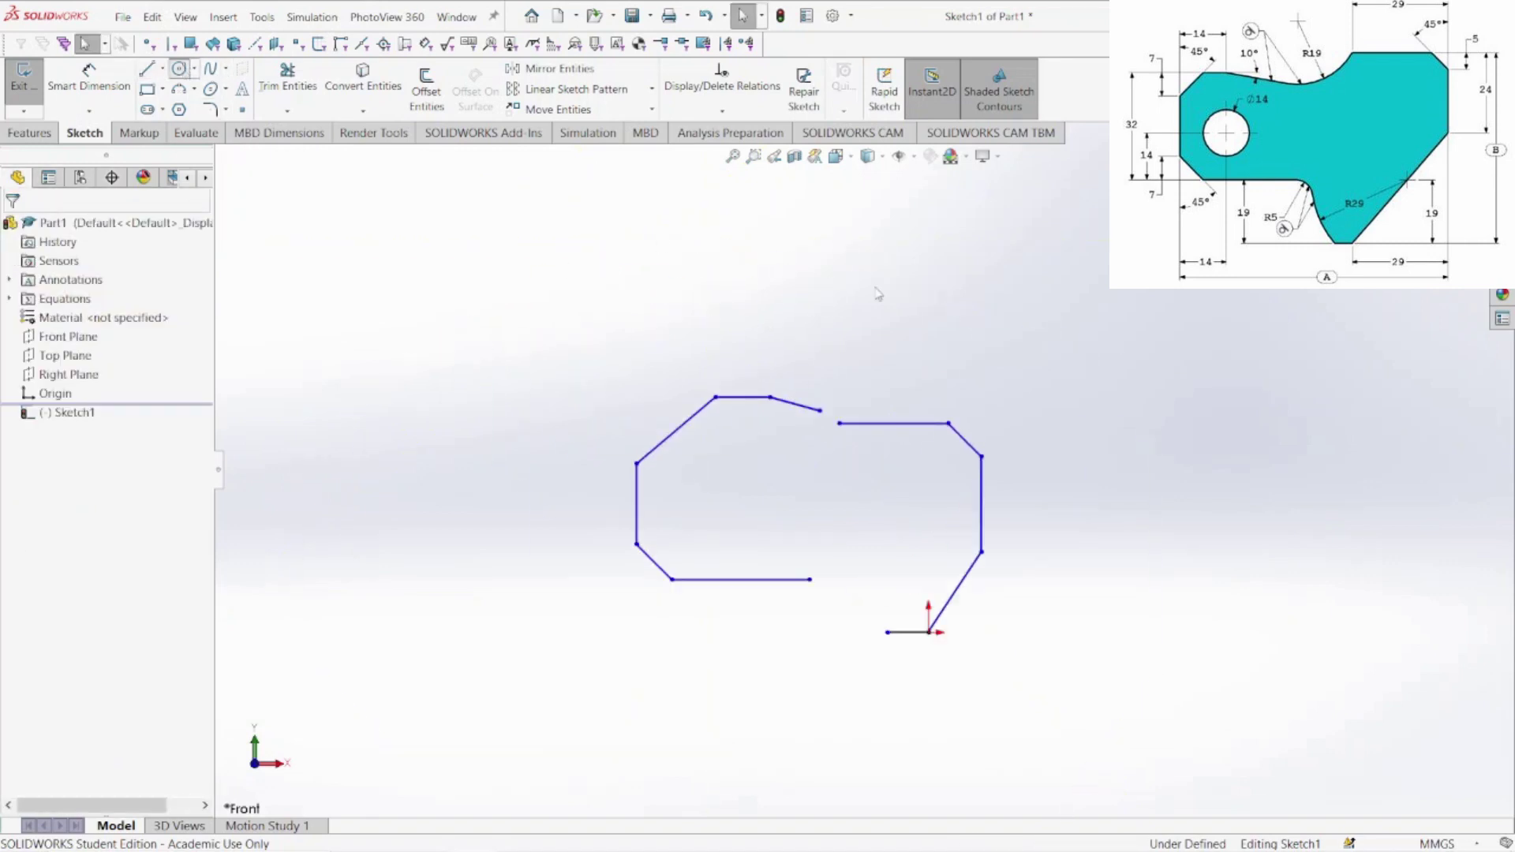
{"action": "left_click", "coordinate": [859, 235]}
{"action": "left_click", "coordinate": [930, 340]}
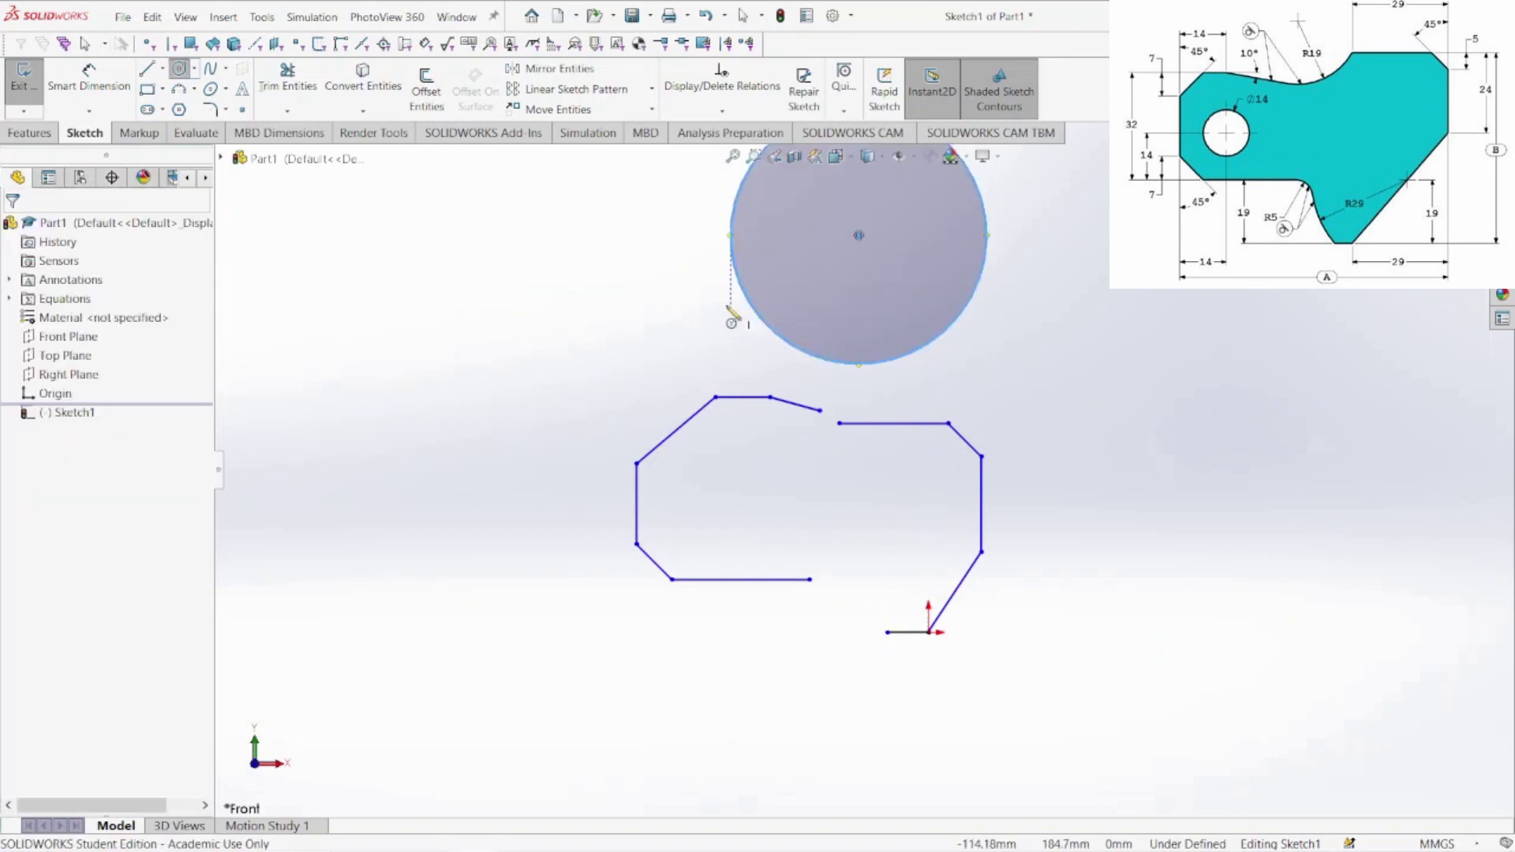
{"action": "key", "text": "Escape"}
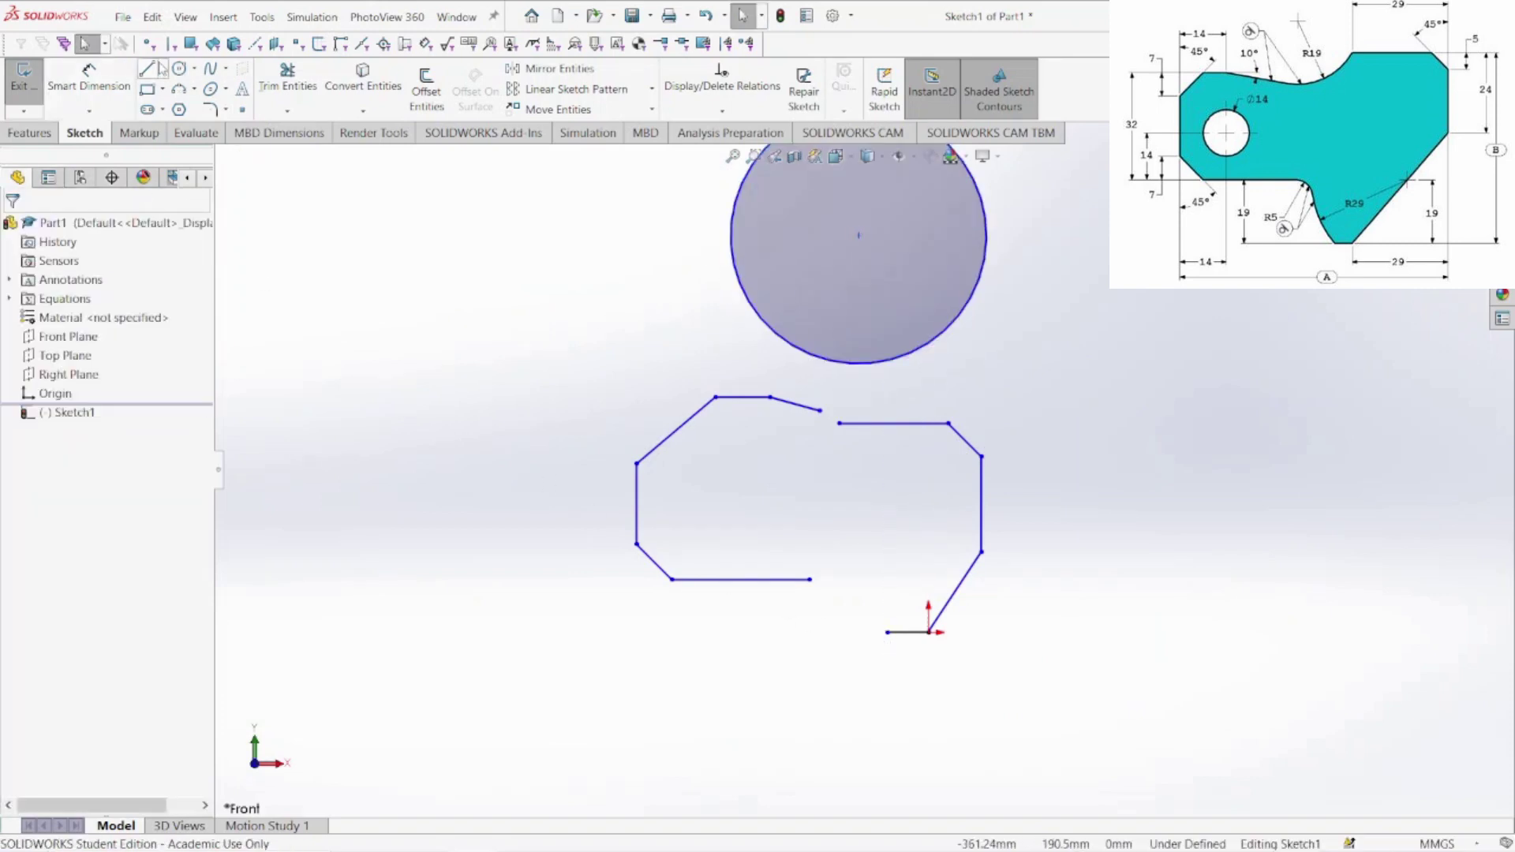
Sketch a circle of about 50 mm radius centred on the sloped line that rises from the origin
{"action": "key", "text": "Return"}
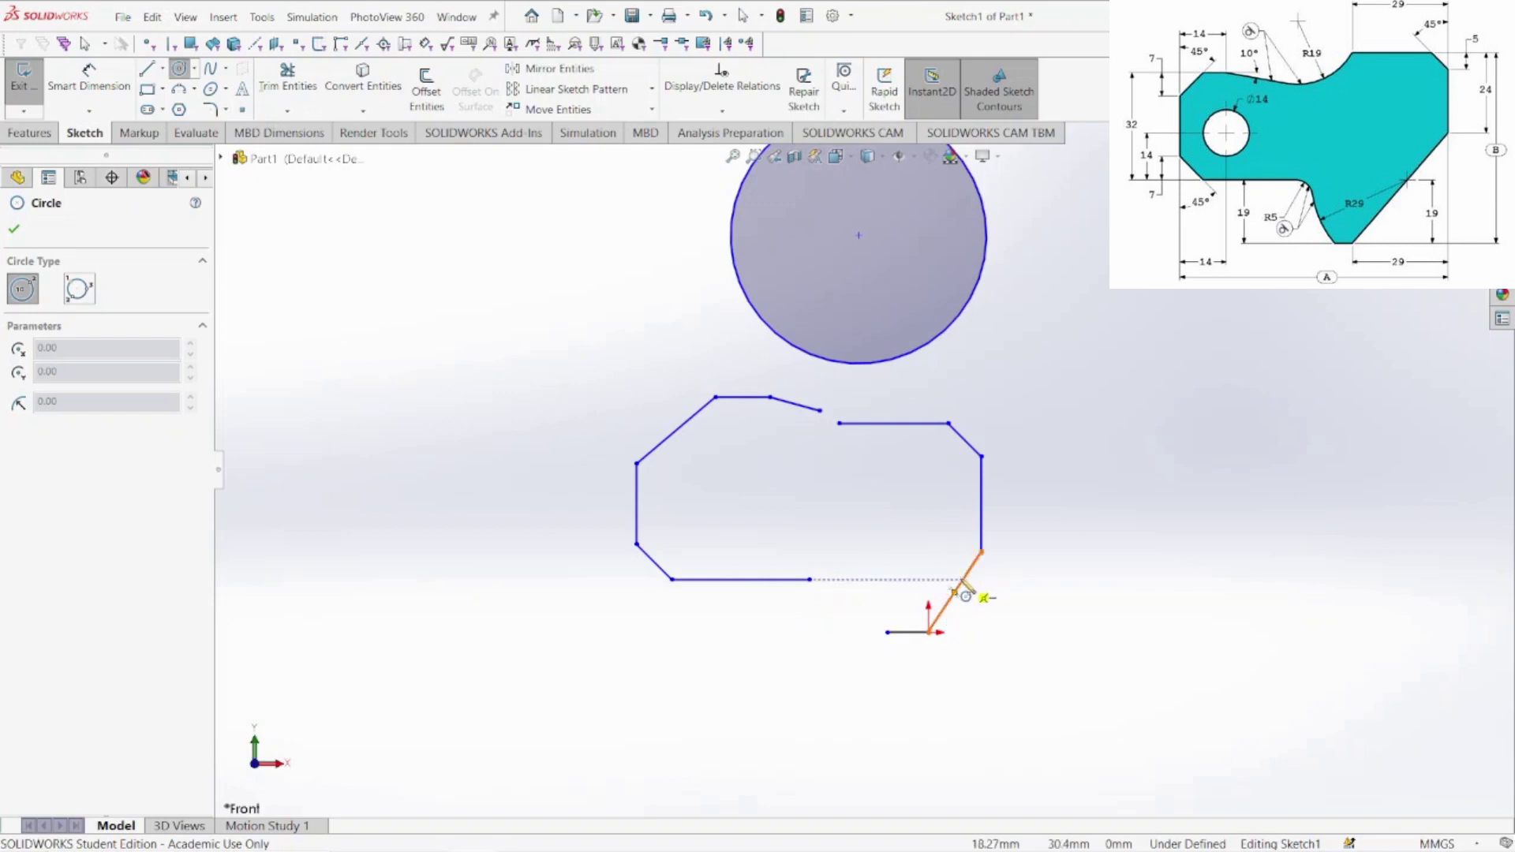
{"action": "left_click", "coordinate": [963, 580]}
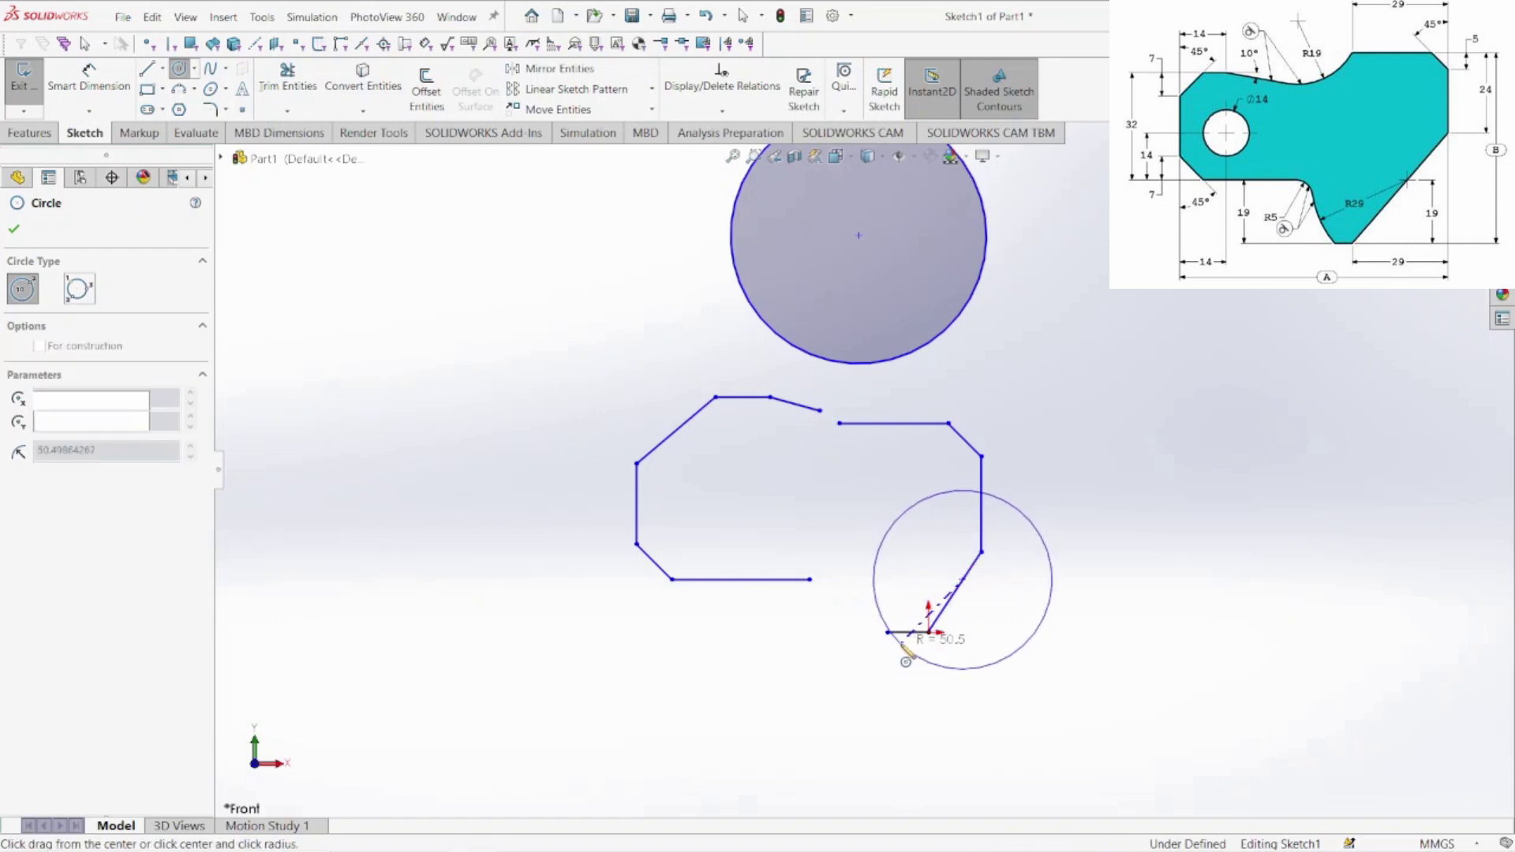
{"action": "left_click", "coordinate": [901, 643]}
{"action": "key", "text": "Escape"}
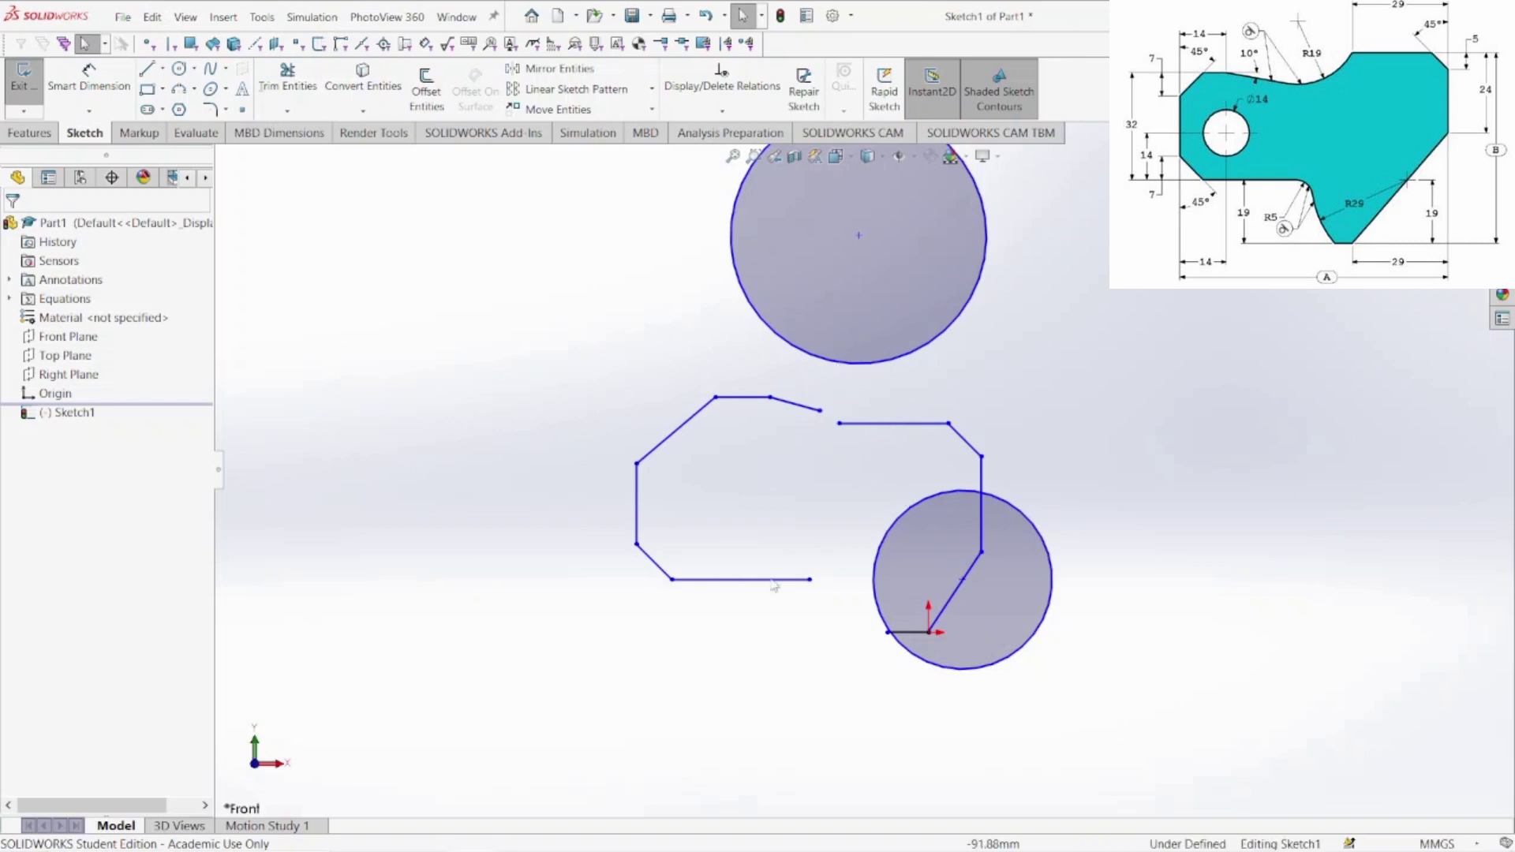
Dimension the lower circle's diameter to 58 mm
{"action": "left_click", "coordinate": [93, 87]}
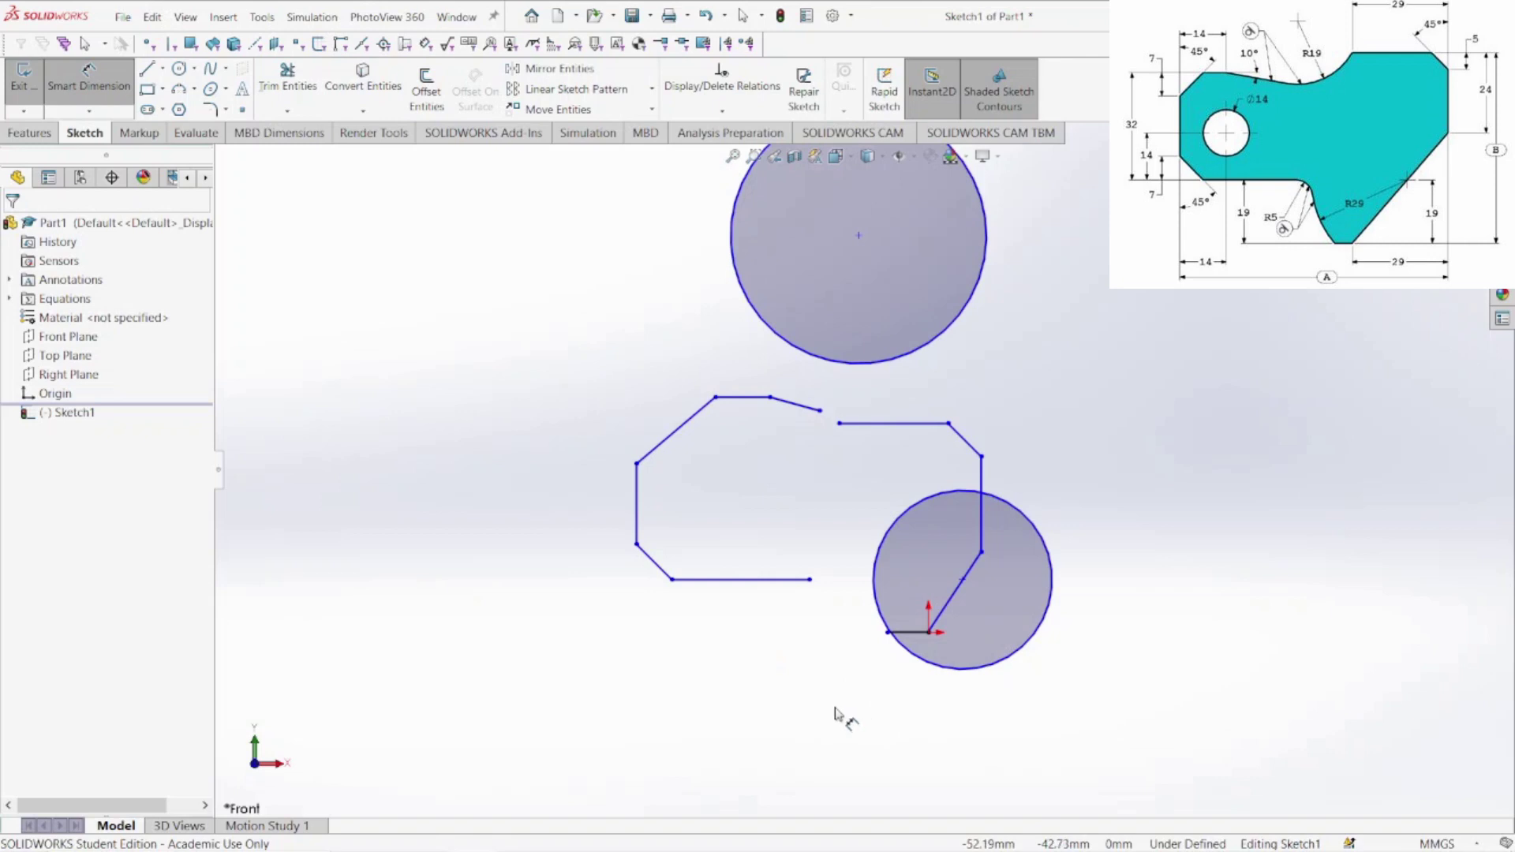
{"action": "left_click", "coordinate": [1042, 629]}
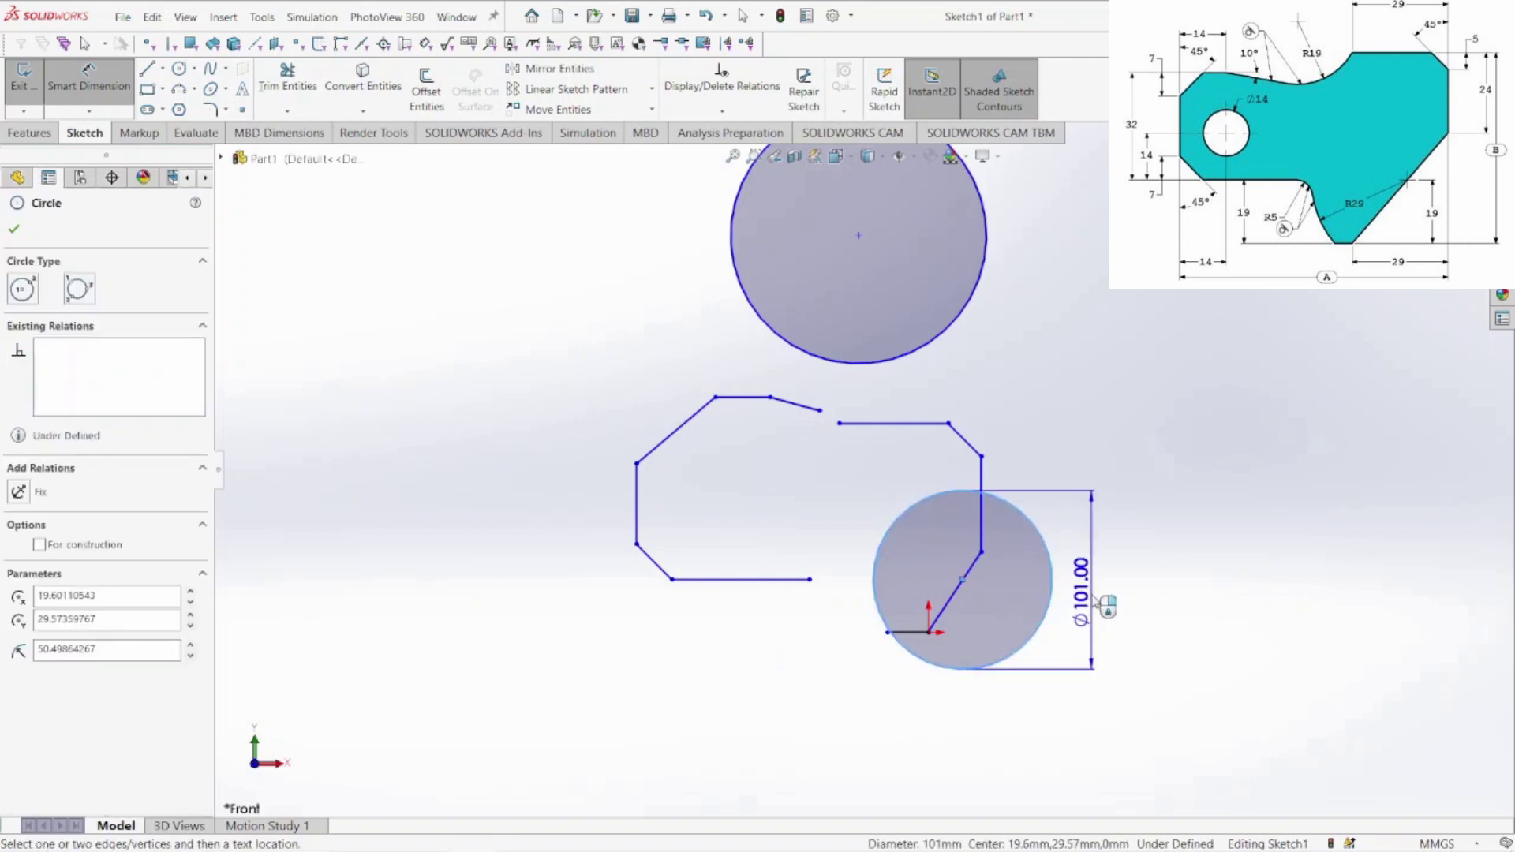
{"action": "left_click", "coordinate": [1093, 601]}
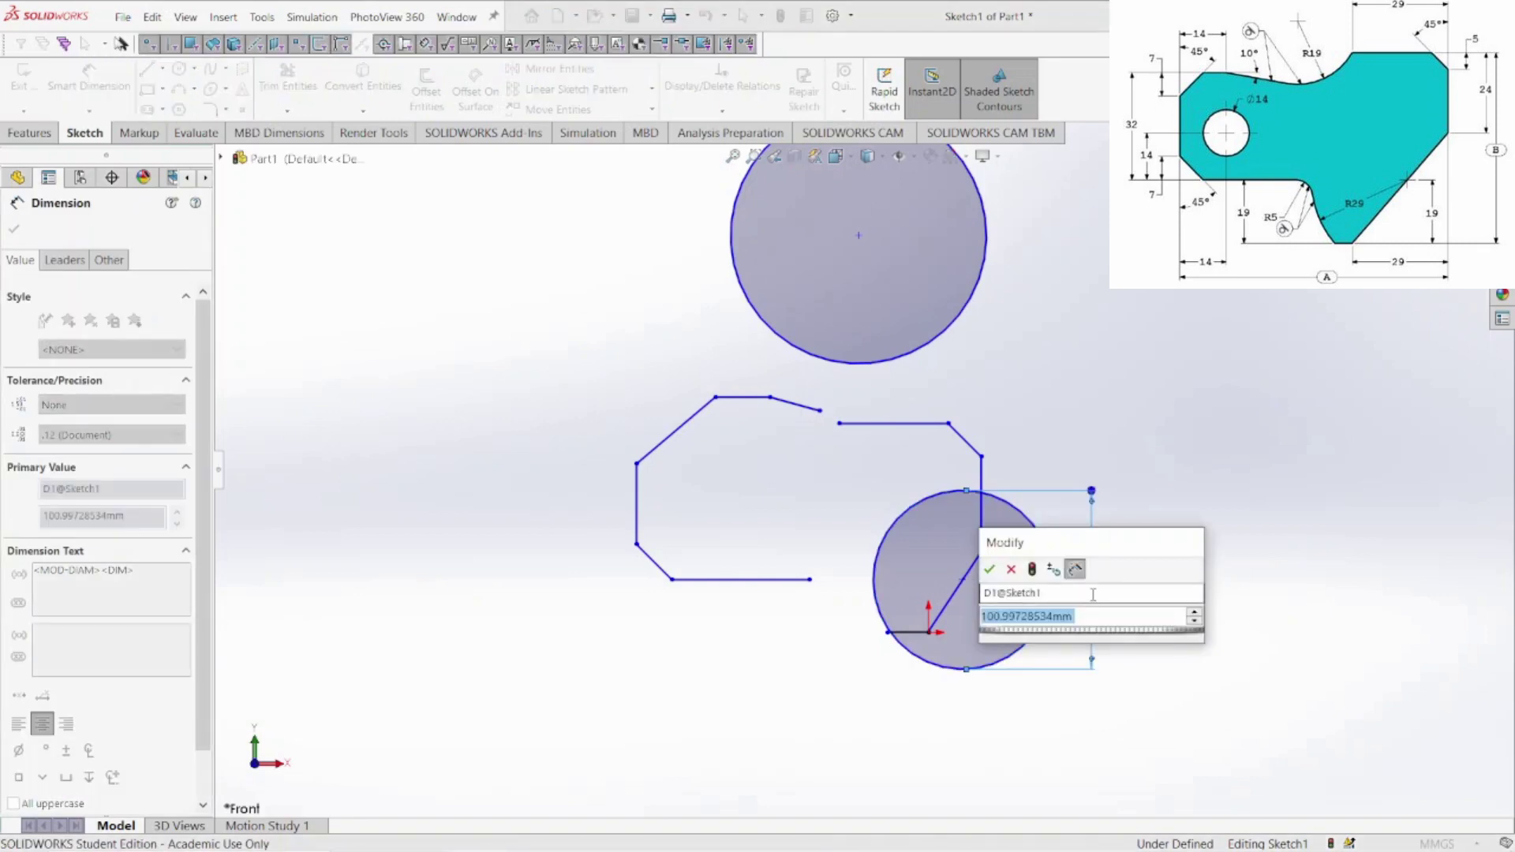
{"action": "type", "text": "58"}
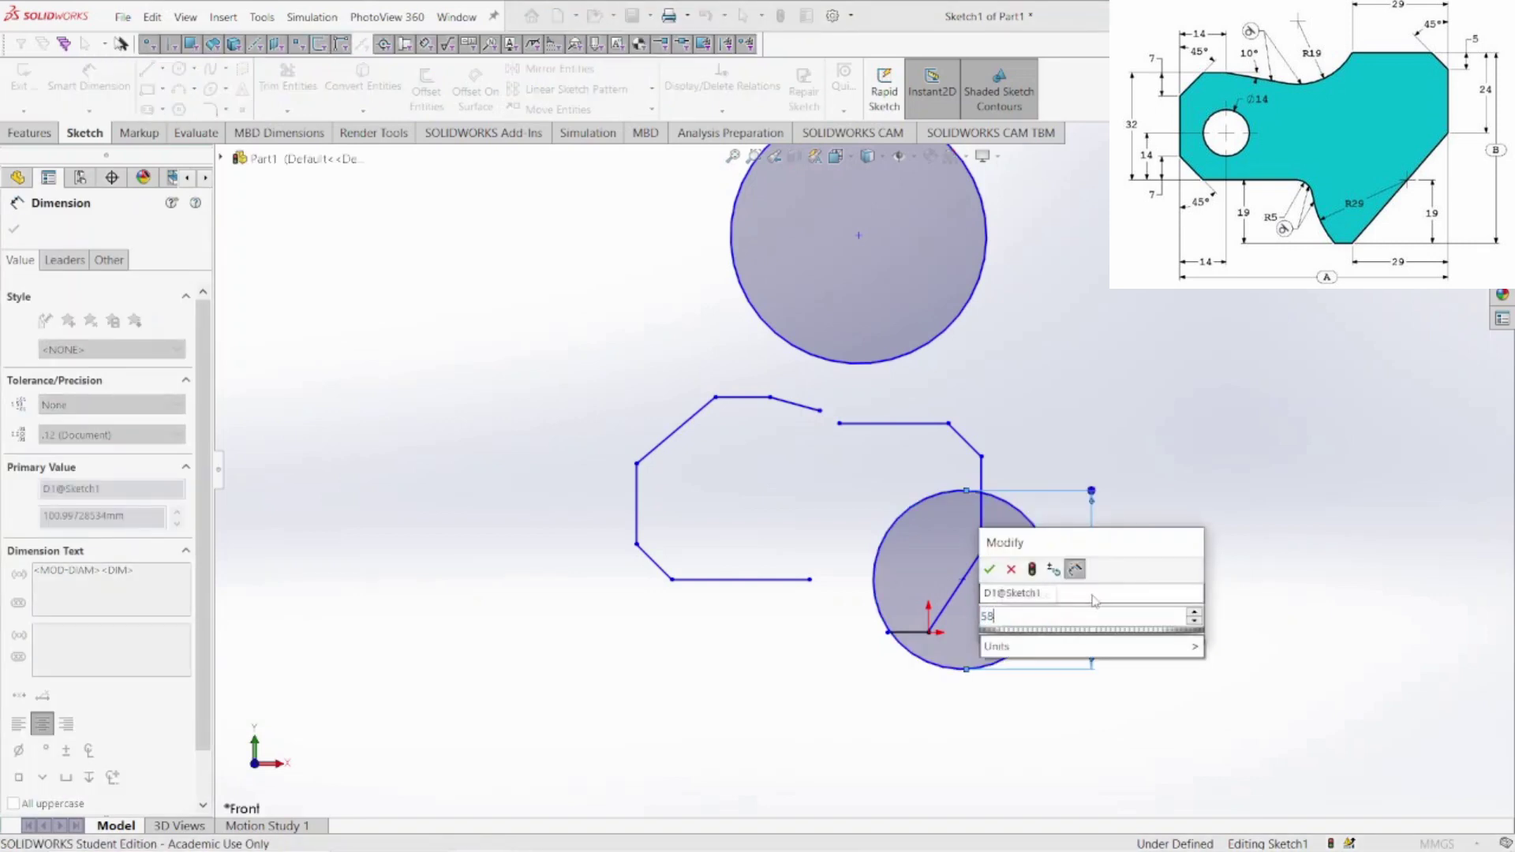
{"action": "key", "text": "Return"}
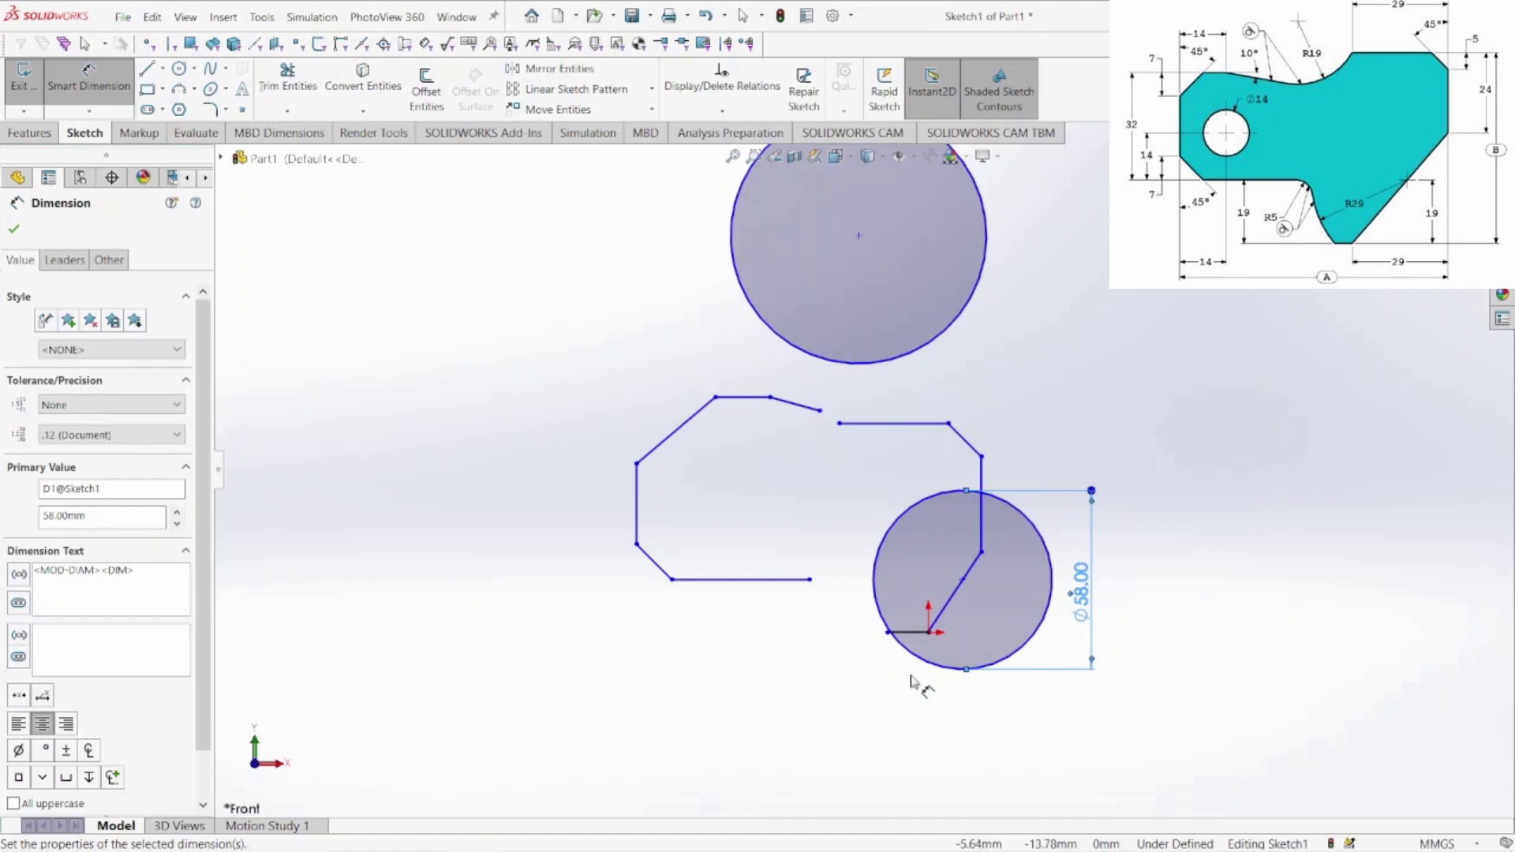
{"action": "left_click", "coordinate": [912, 676]}
Dimension the vertical distance between the origin and the lower circle's centre to 19 mm
{"action": "left_click", "coordinate": [89, 79]}
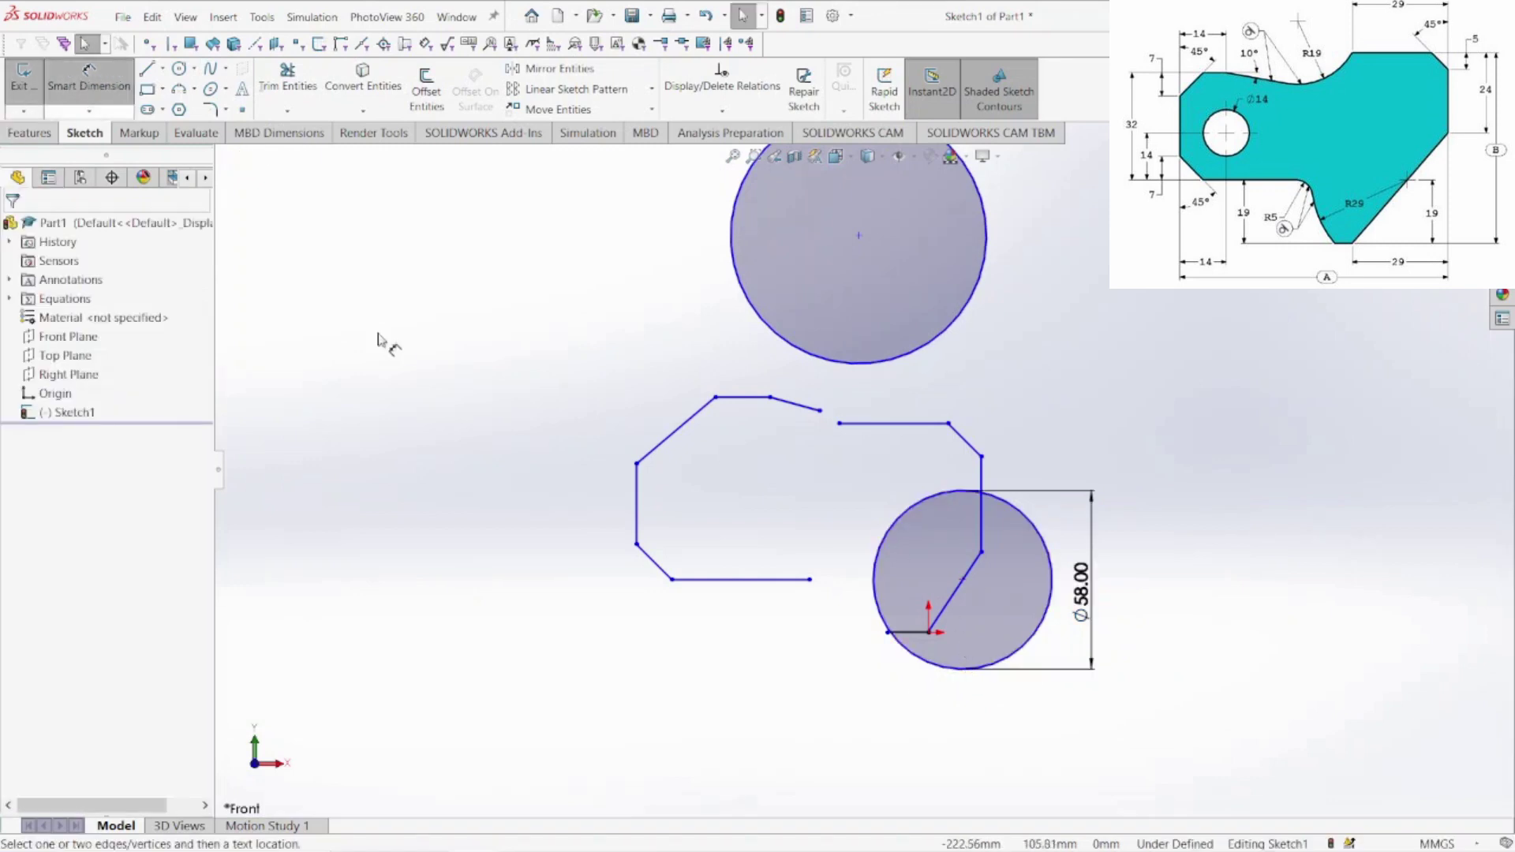
{"action": "left_click", "coordinate": [962, 581]}
{"action": "left_click", "coordinate": [931, 632]}
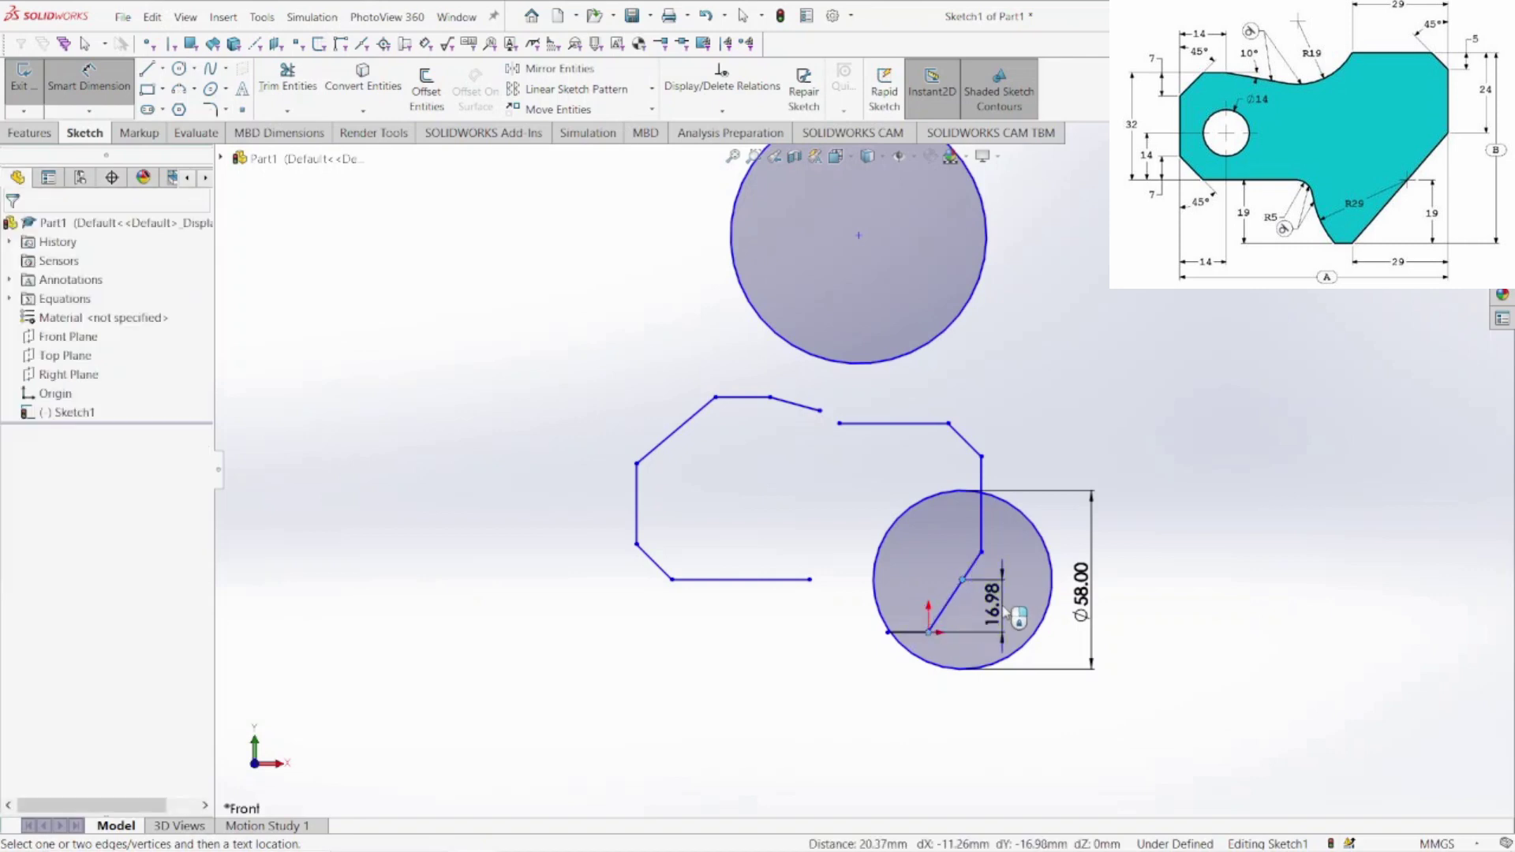
{"action": "left_click", "coordinate": [1016, 615]}
{"action": "type", "text": "199"}
{"action": "key", "text": "BackSpace"}
{"action": "key", "text": "Return"}
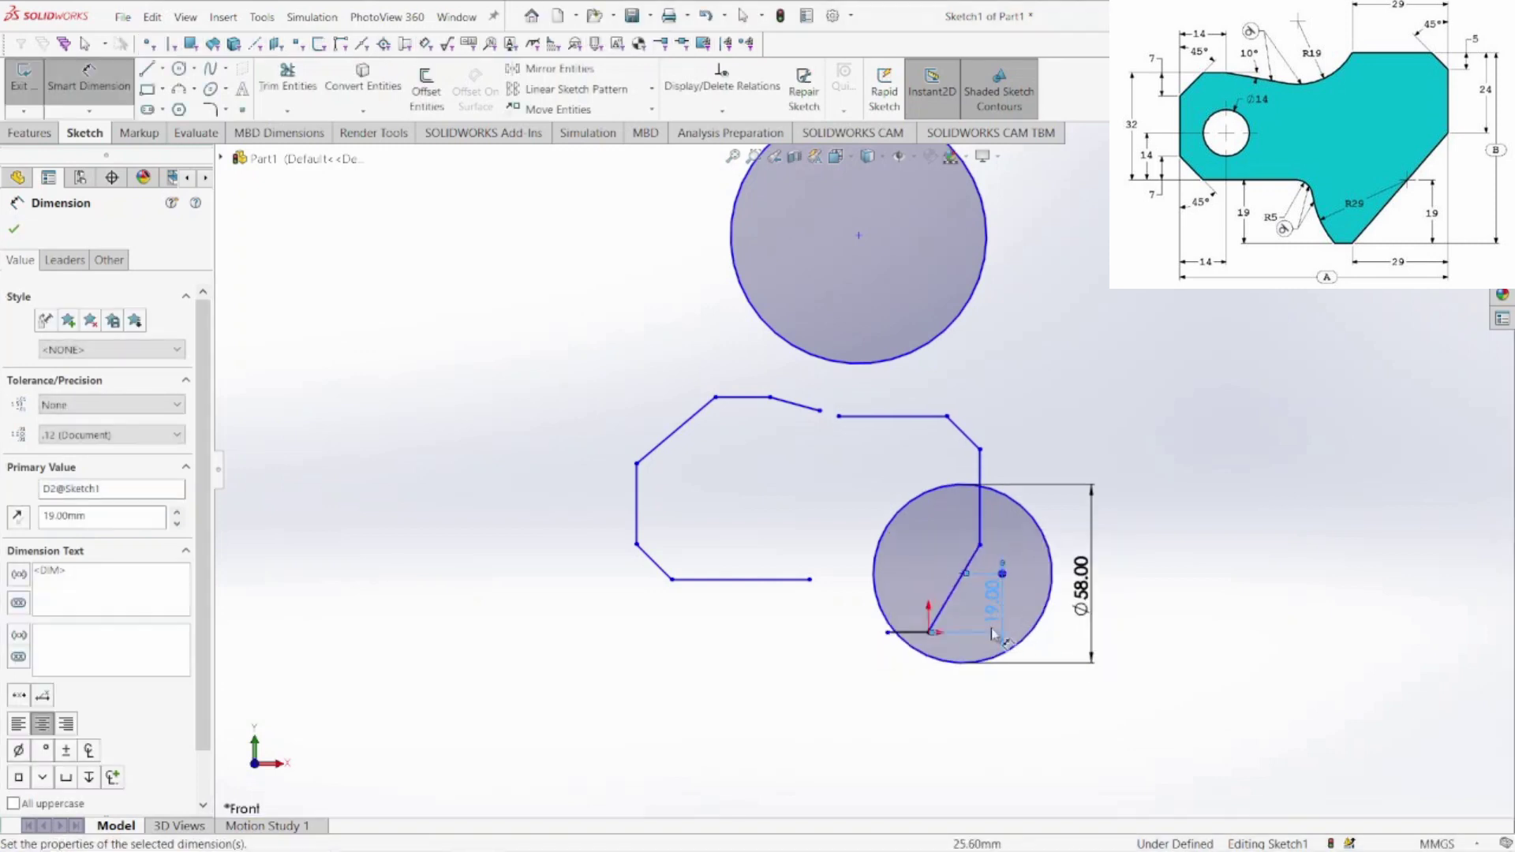
{"action": "scroll", "coordinate": [971, 584], "scroll_direction": "down", "scroll_amount": 2}
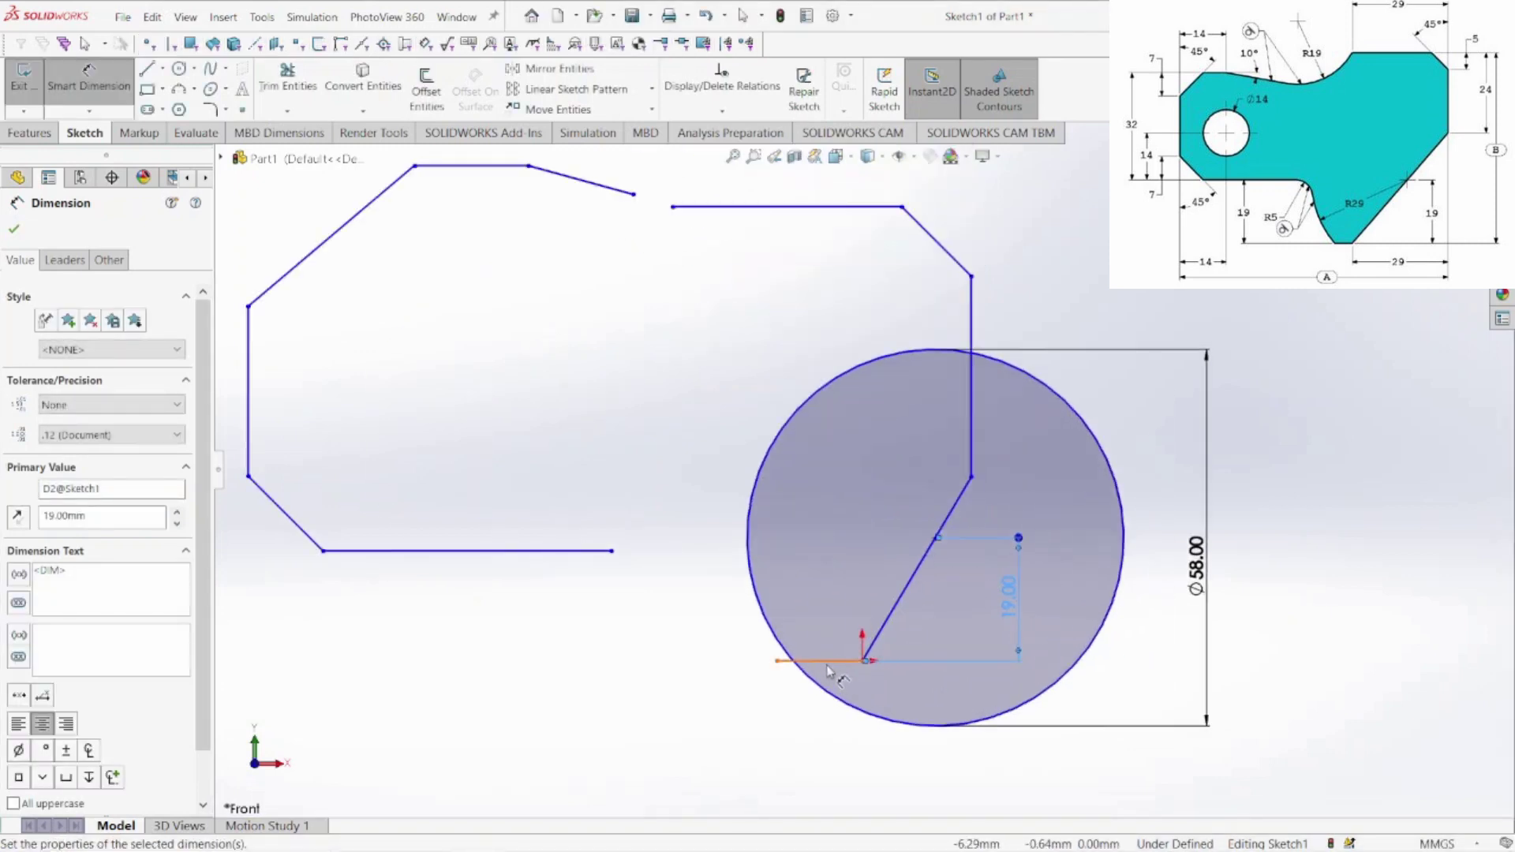
{"action": "key", "text": "Escape"}
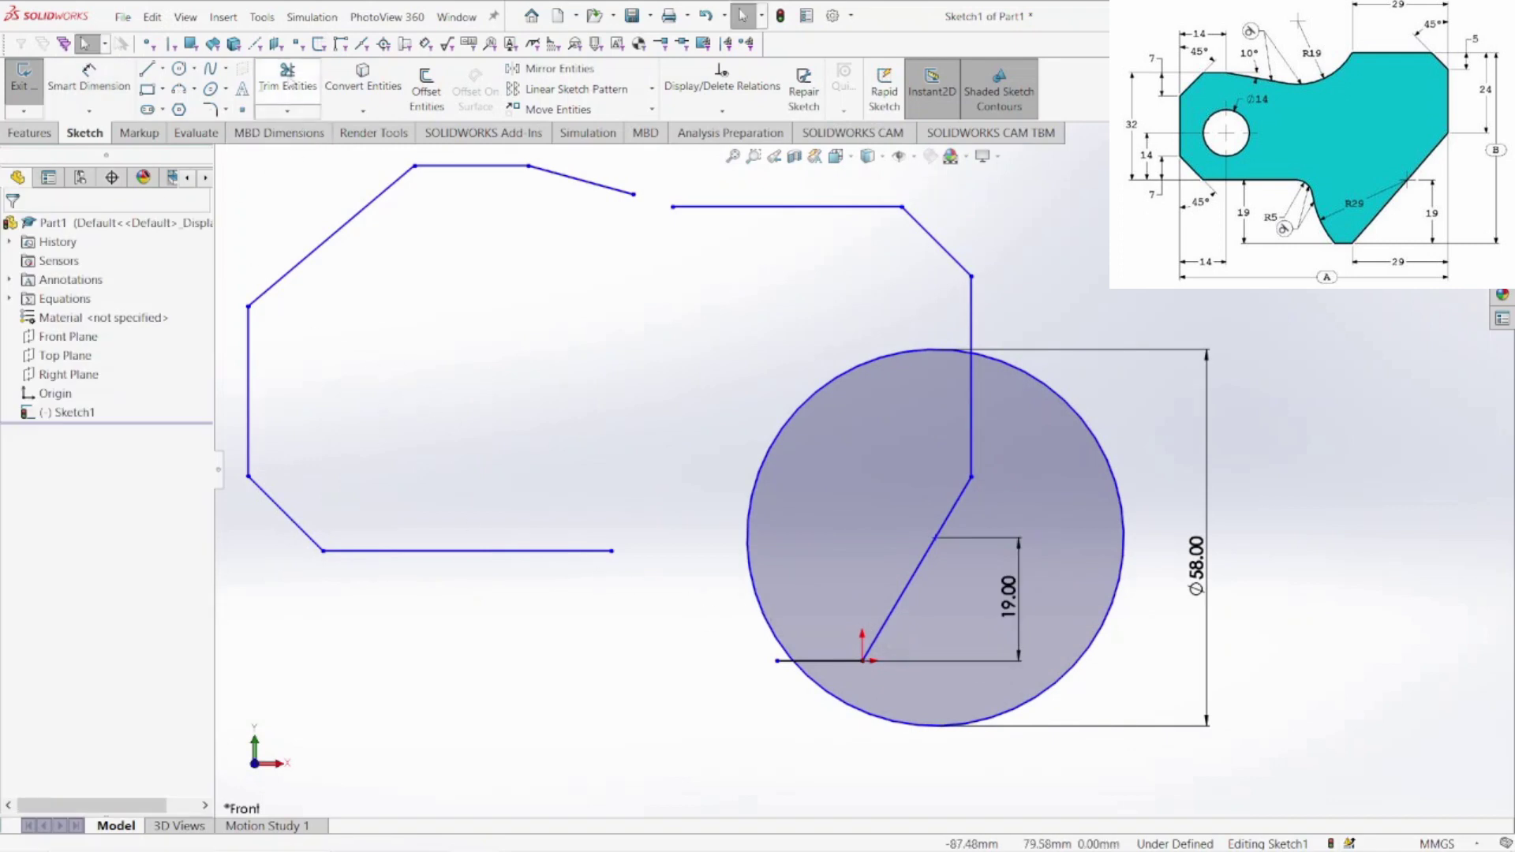
Extend the long lower horizontal line until it meets the 58 mm circle
{"action": "left_click", "coordinate": [297, 115]}
{"action": "left_click", "coordinate": [308, 148]}
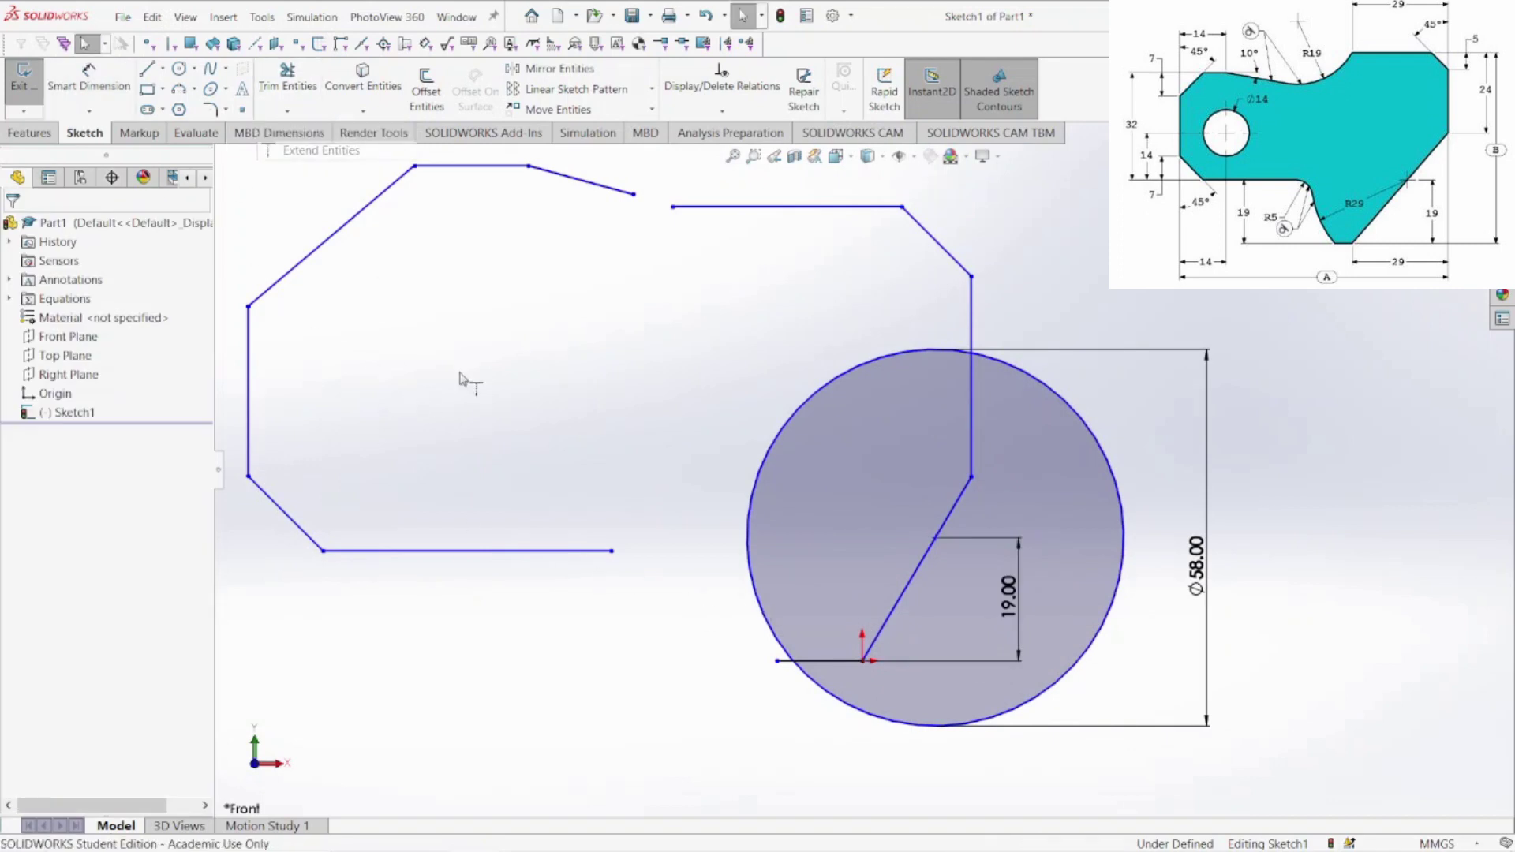
{"action": "left_click", "coordinate": [559, 554]}
{"action": "key", "text": "Escape"}
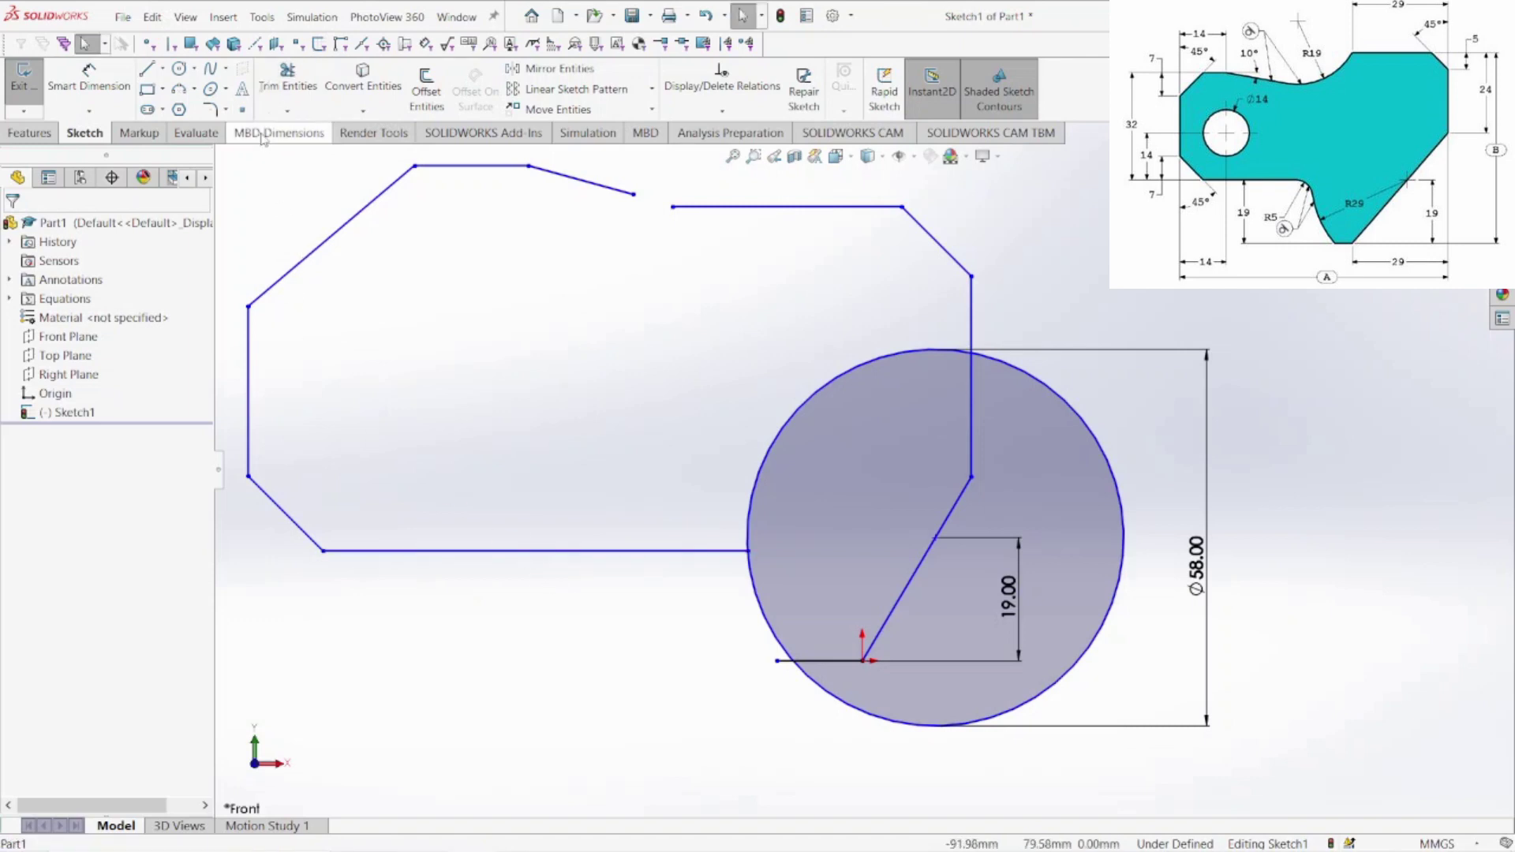
Dimension the vertical distance between the long lower horizontal line and the short line at the origin to 19 mm
{"action": "left_click", "coordinate": [88, 79]}
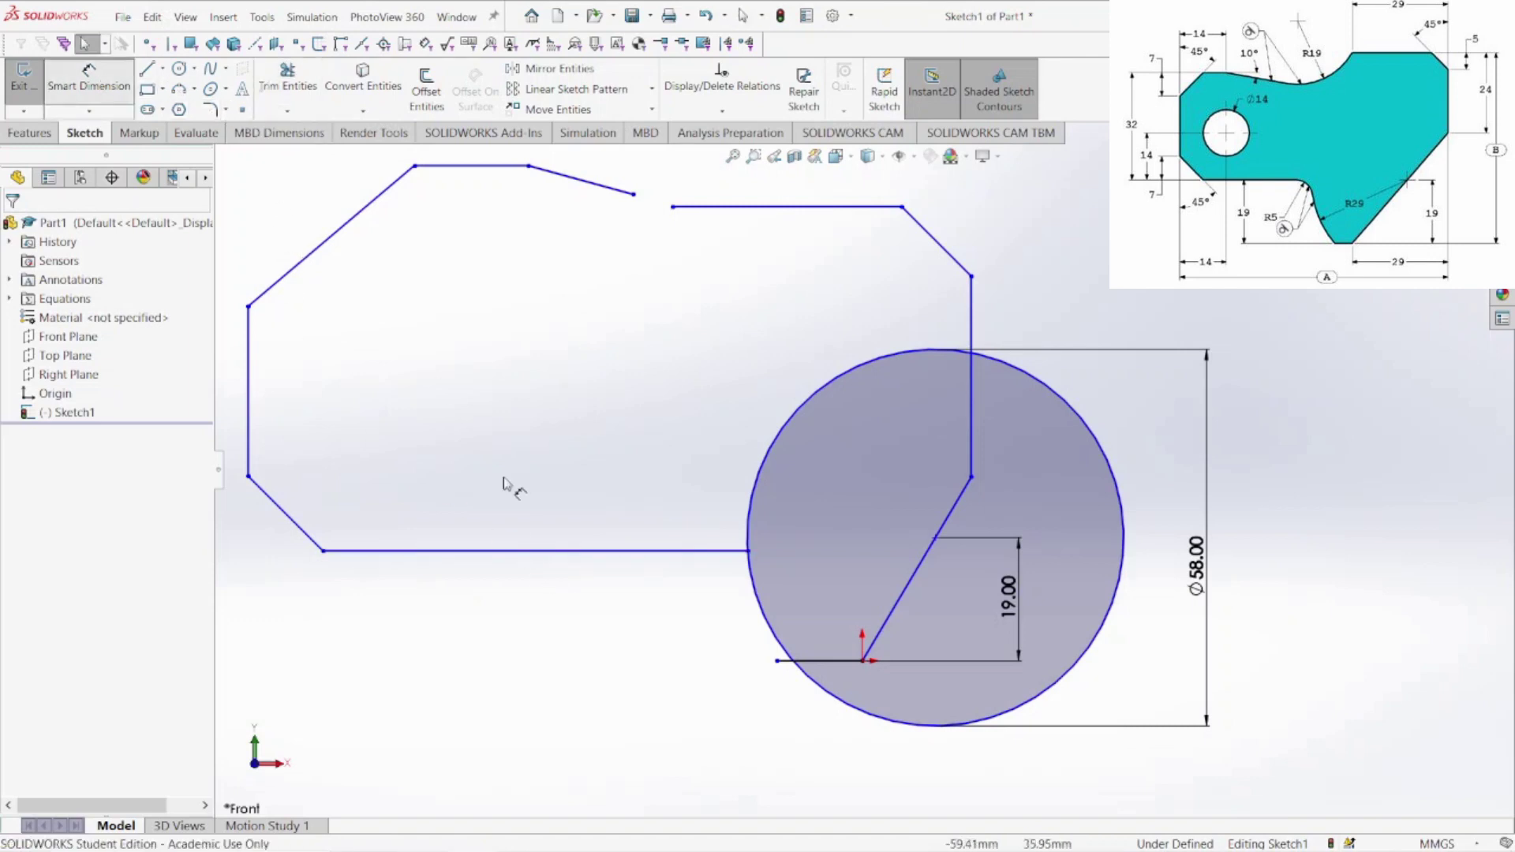
{"action": "left_click", "coordinate": [539, 552]}
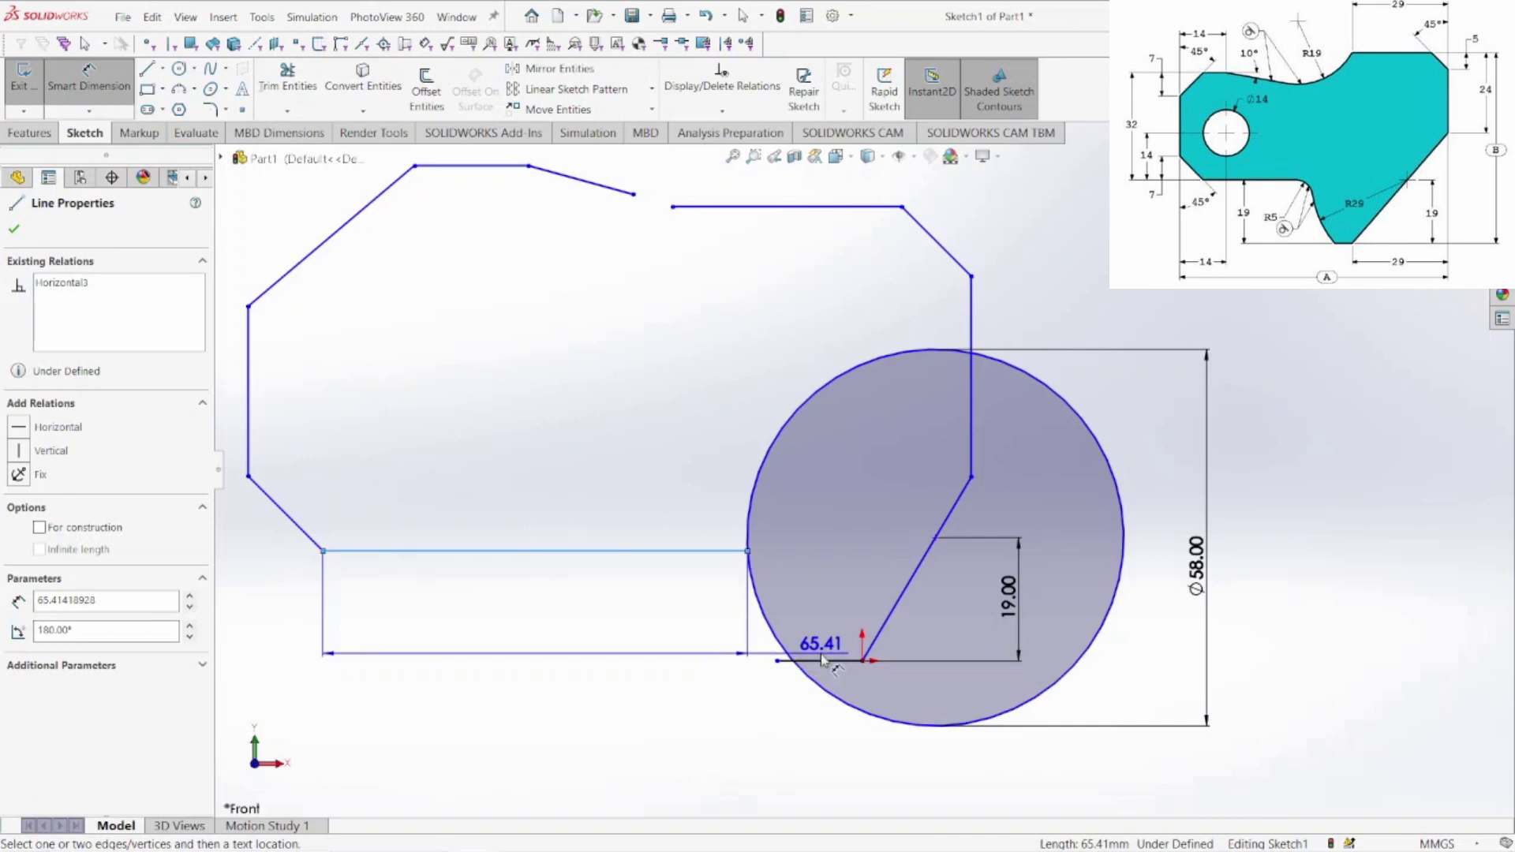
{"action": "left_click", "coordinate": [820, 661]}
{"action": "left_click", "coordinate": [550, 637]}
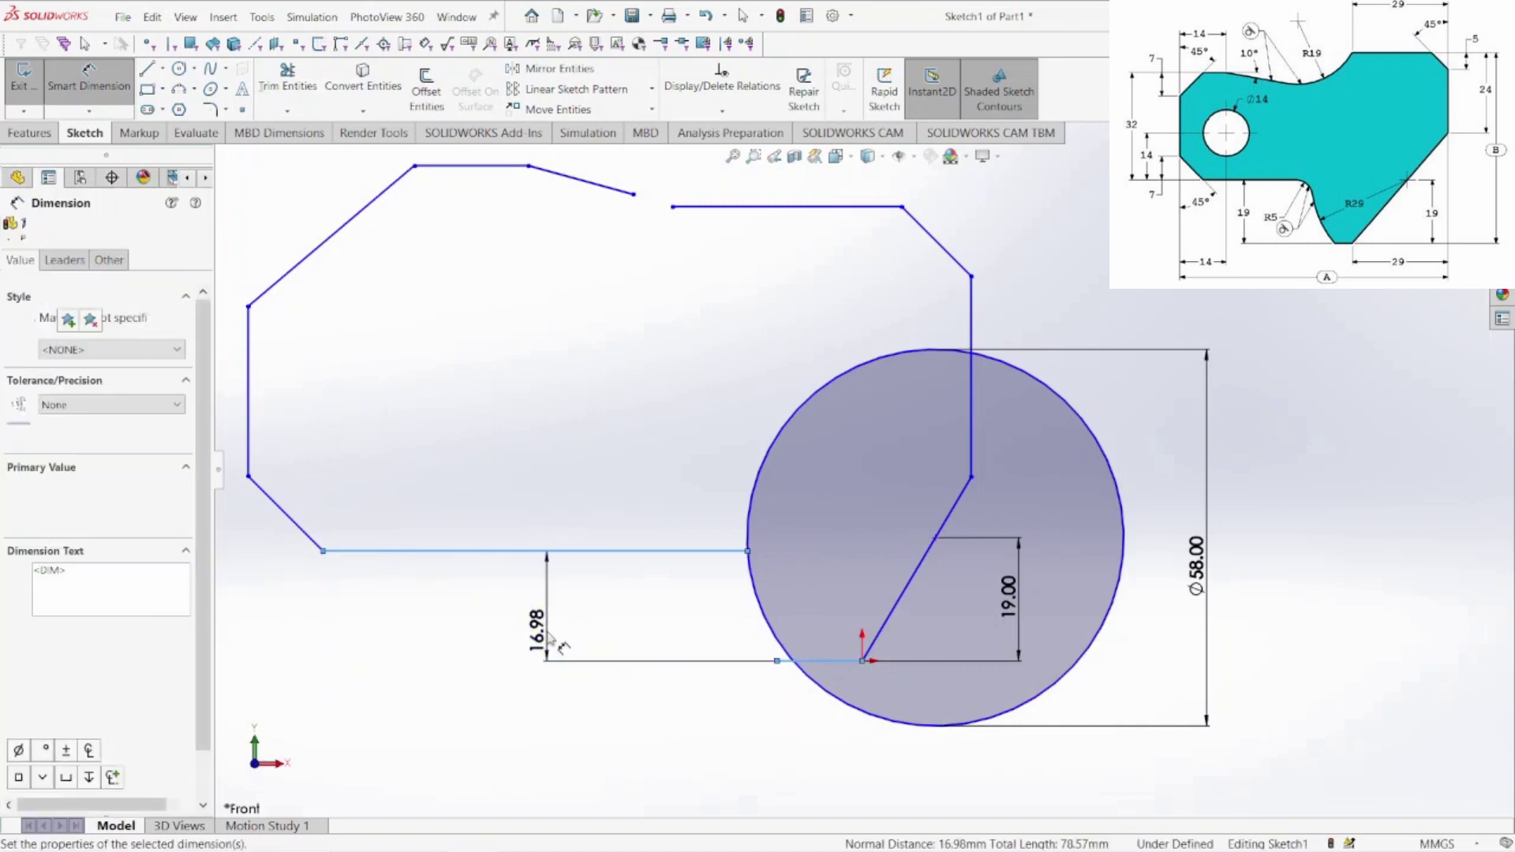
{"action": "type", "text": "19"}
{"action": "key", "text": "Return"}
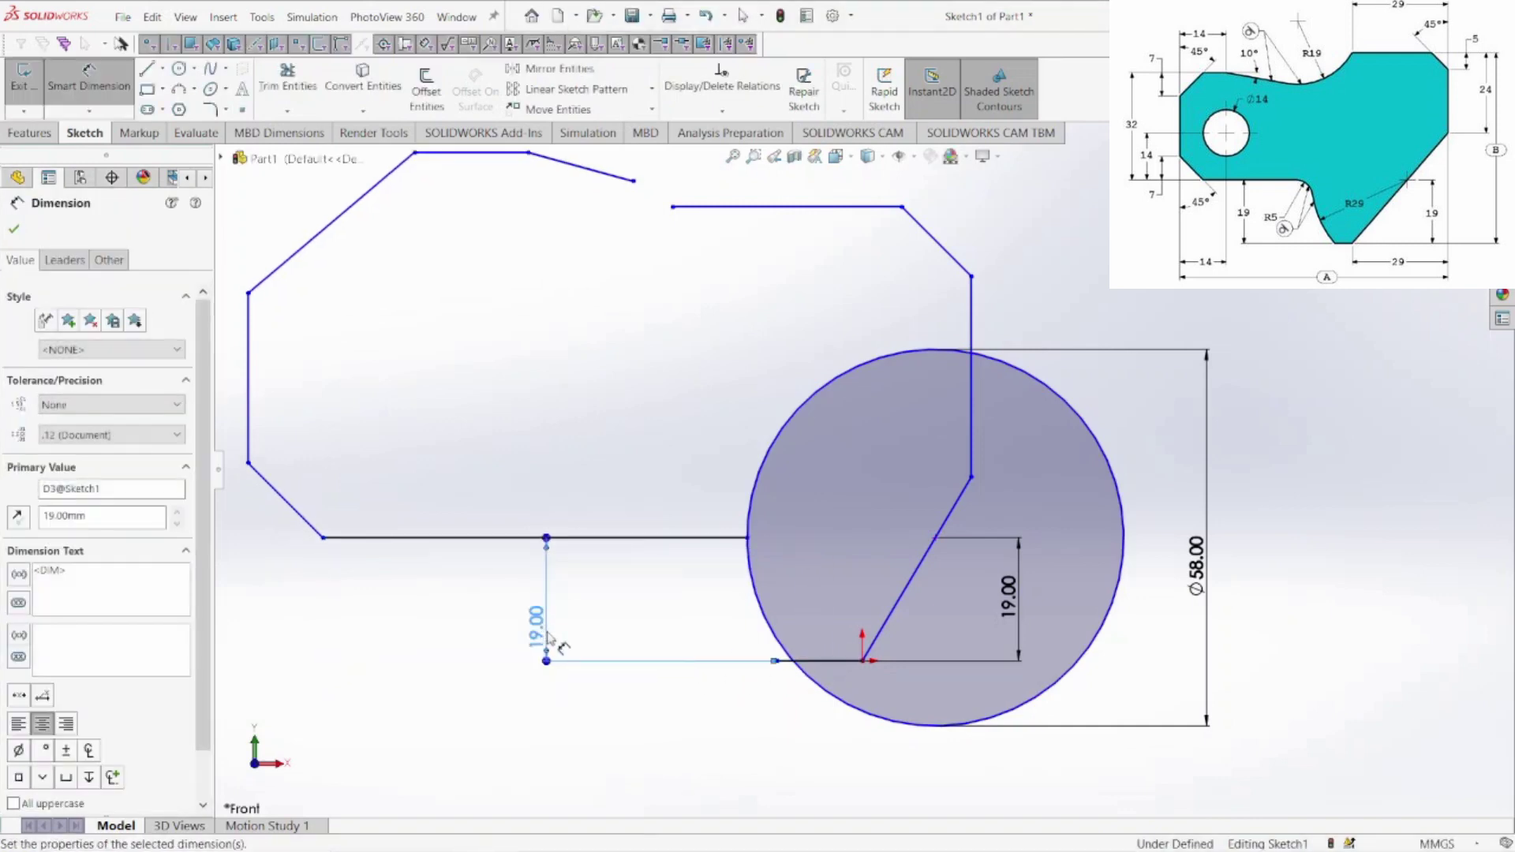
Dimension the profile's lower-left sloped line to 7 mm horizontally and 7 mm vertically
{"action": "key", "text": "f"}
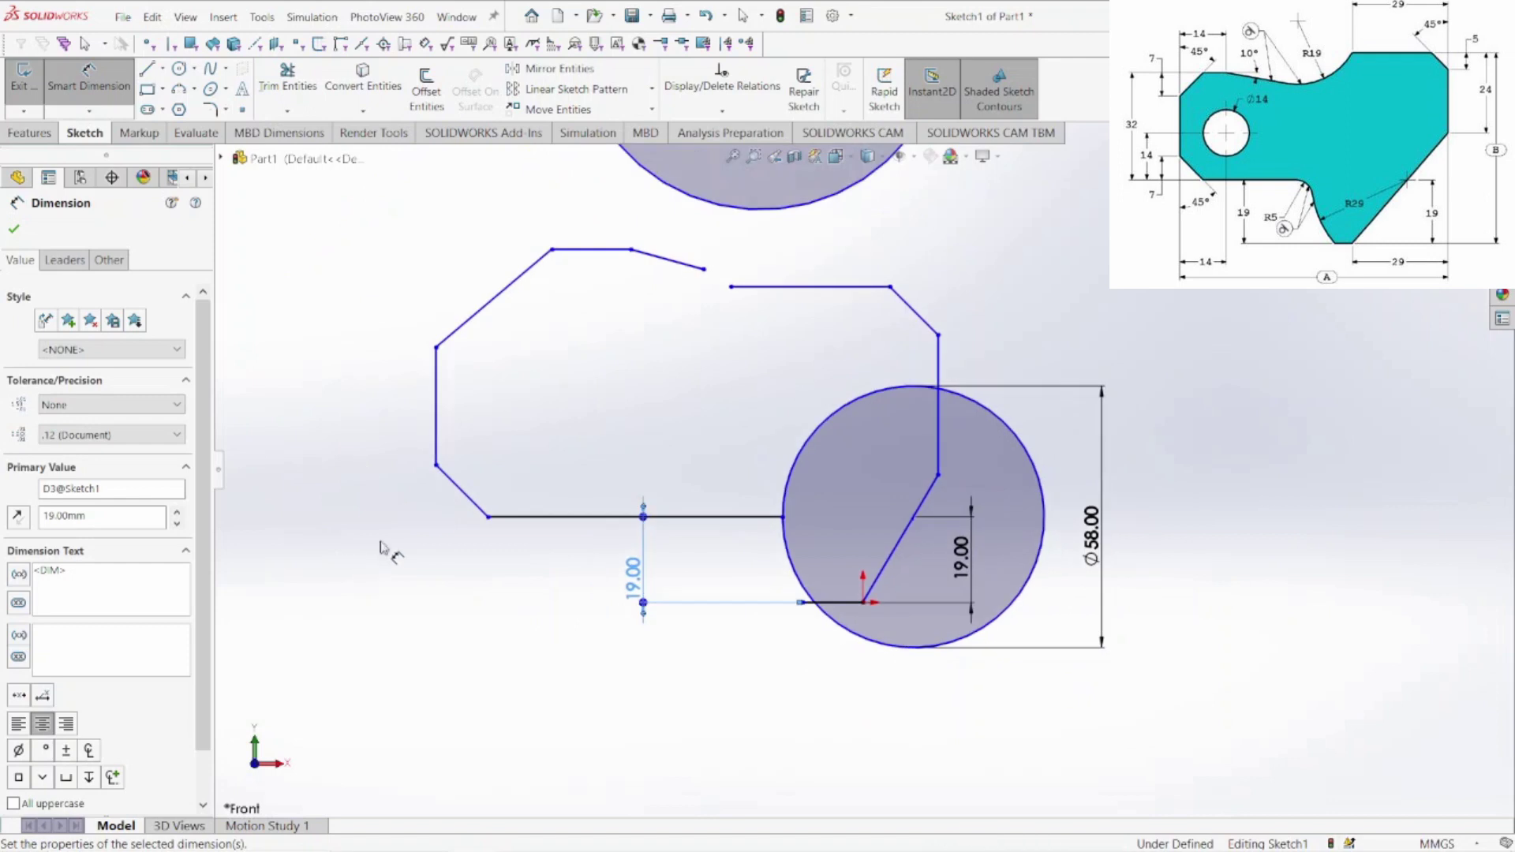
{"action": "left_click", "coordinate": [474, 501]}
{"action": "left_click", "coordinate": [461, 586]}
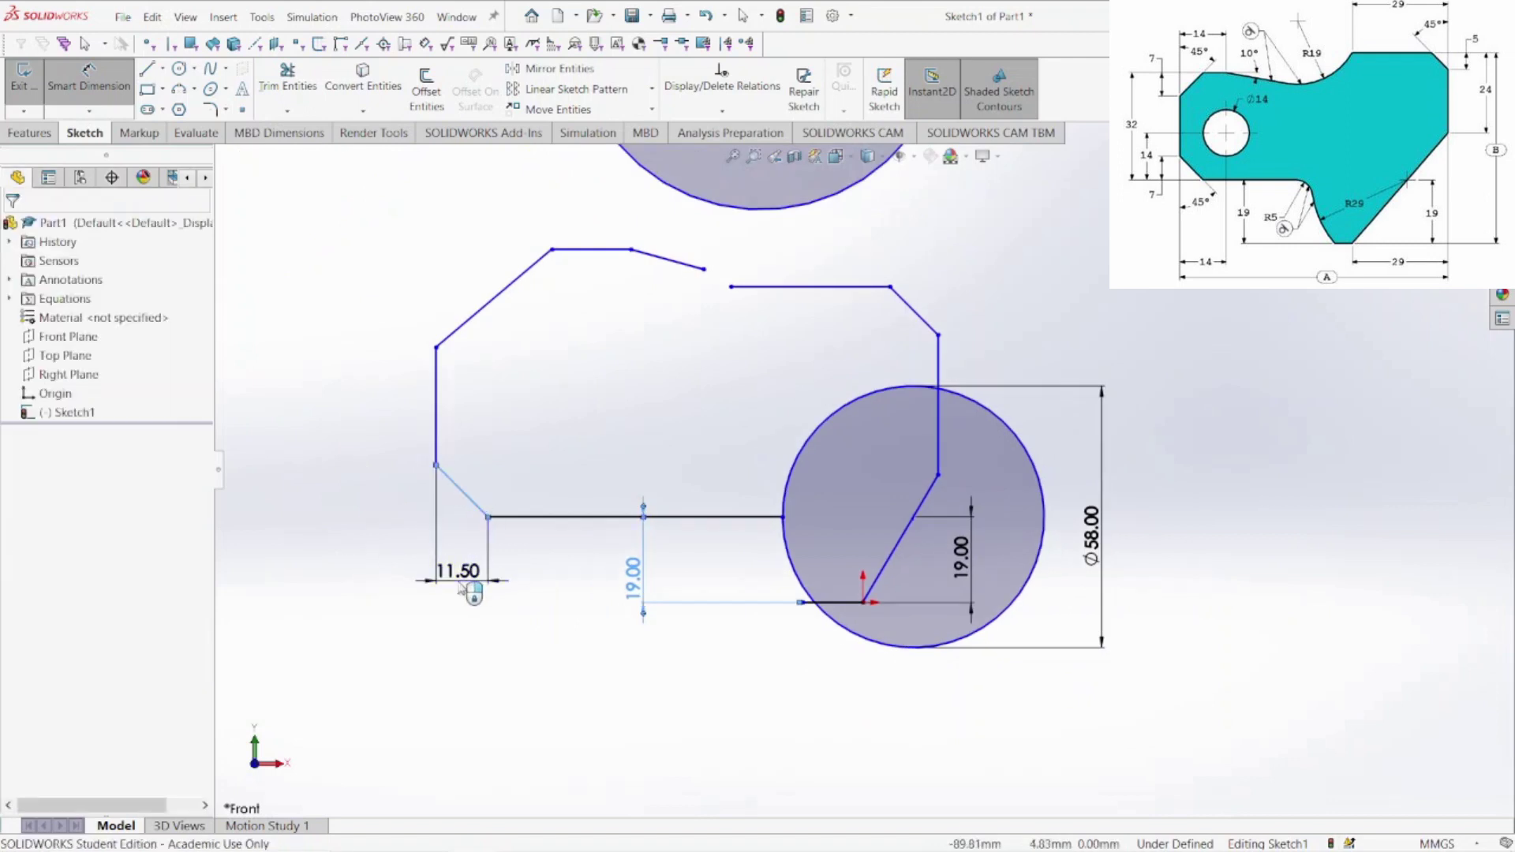
{"action": "type", "text": "7.00mm"}
{"action": "key", "text": "Return"}
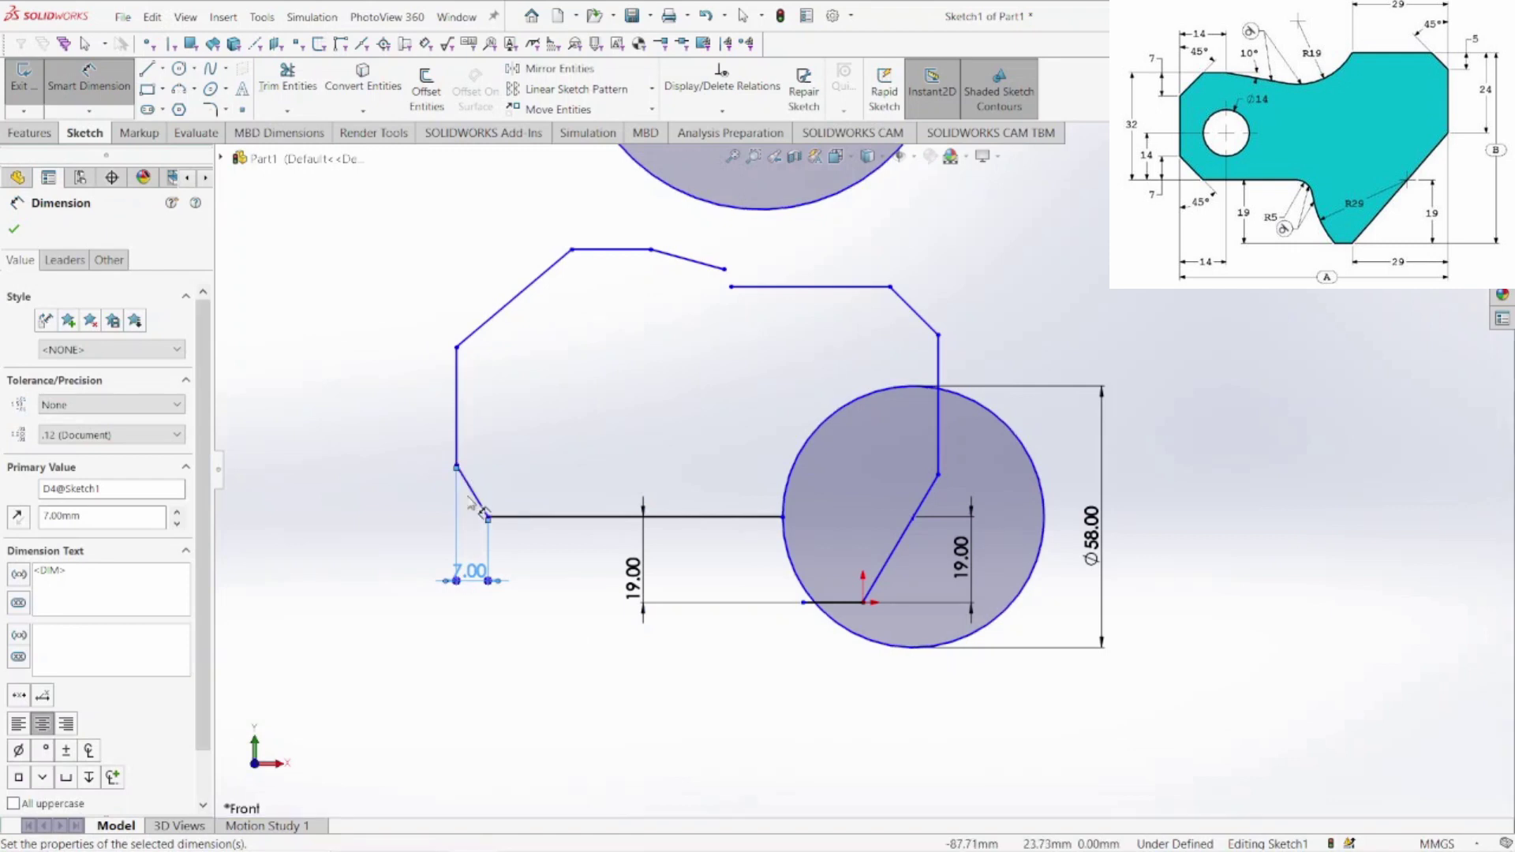
{"action": "left_click", "coordinate": [479, 503]}
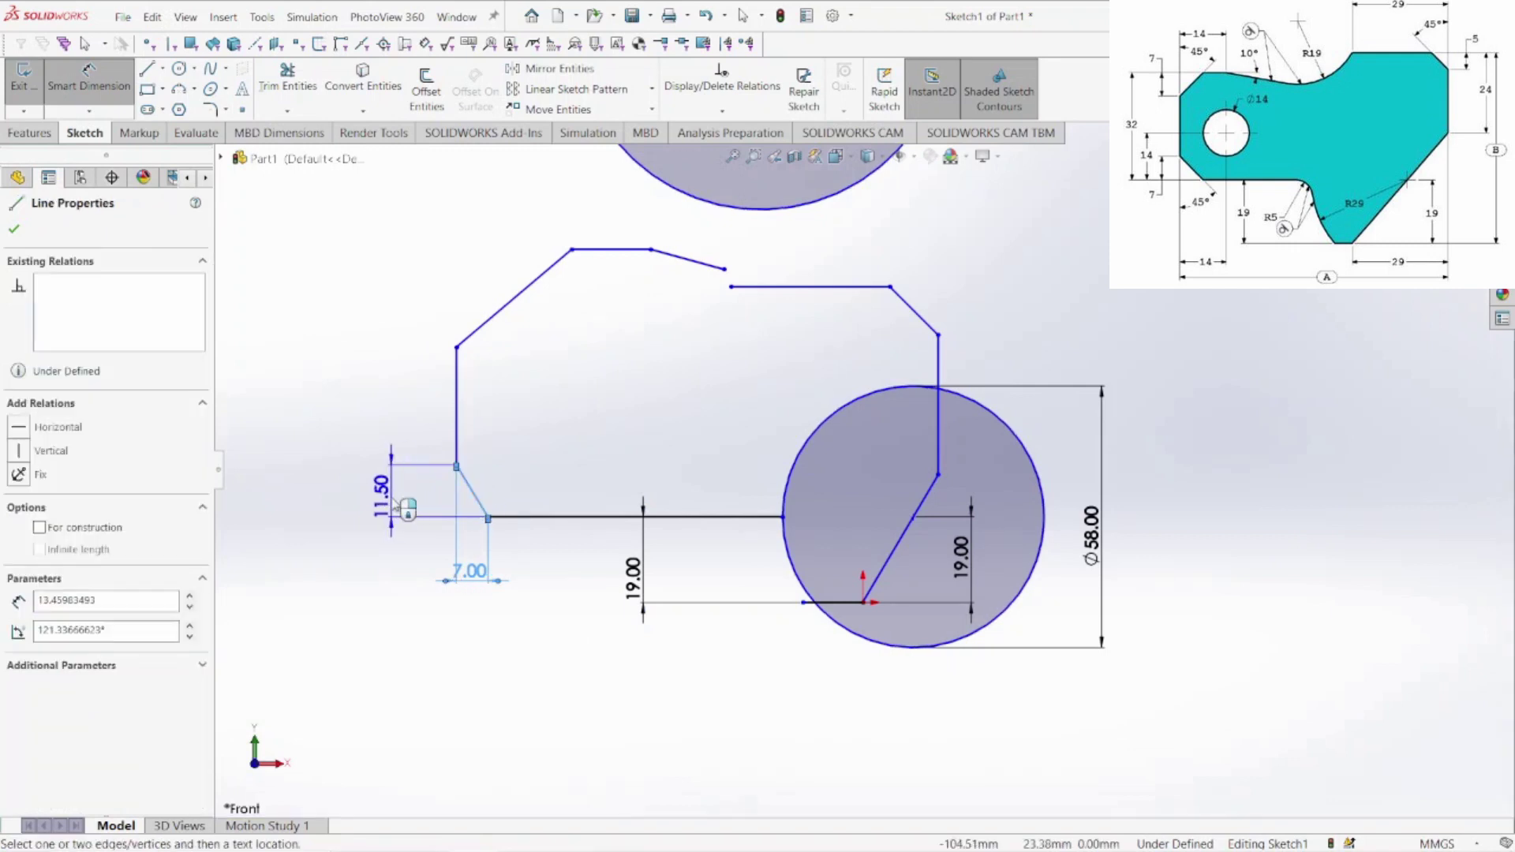
{"action": "left_click", "coordinate": [395, 505]}
{"action": "type", "text": "7"}
{"action": "key", "text": "Return"}
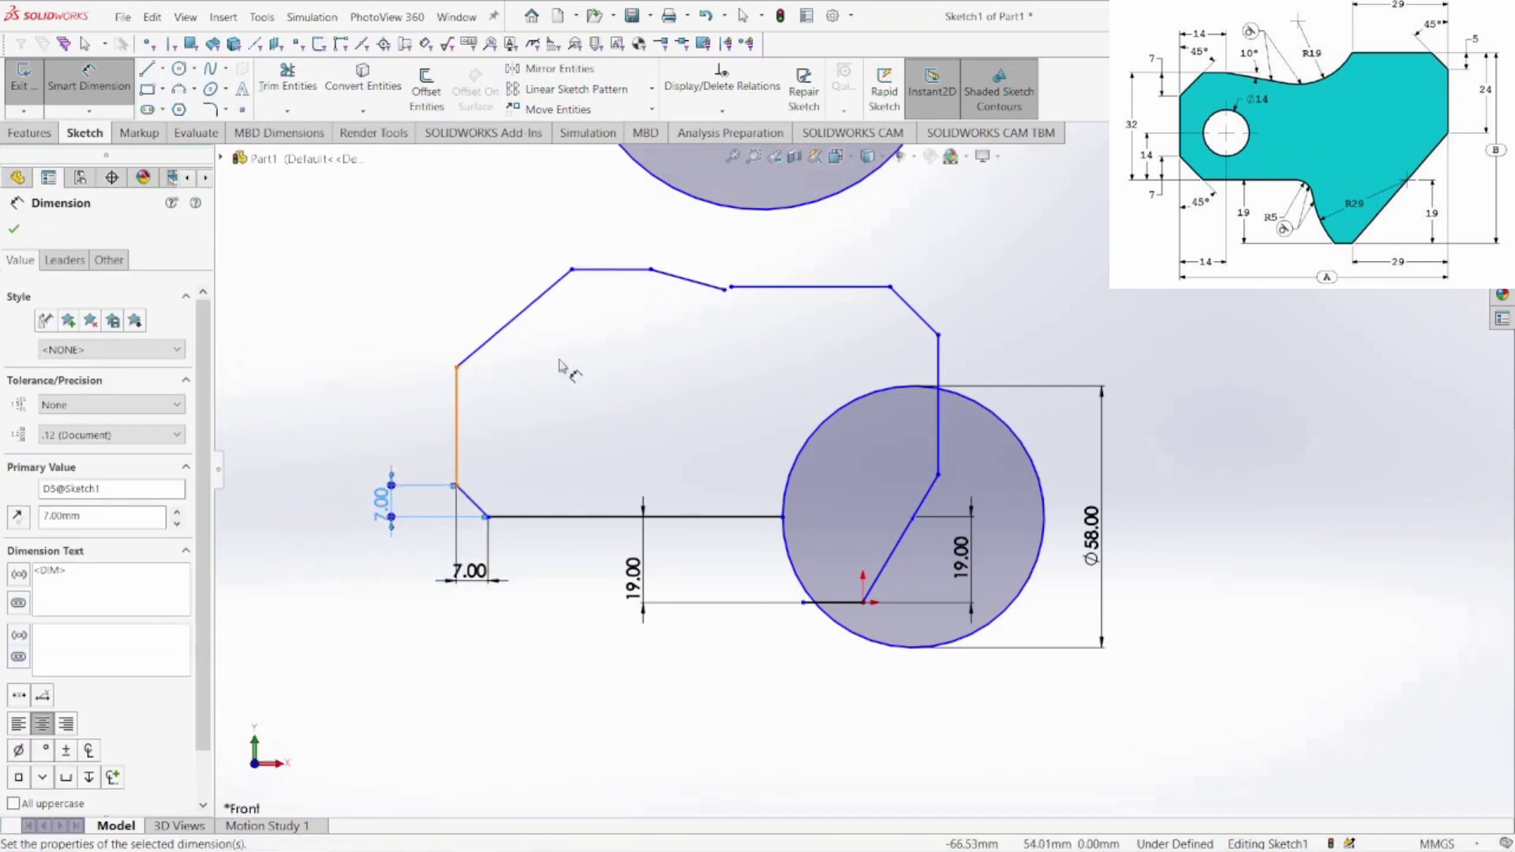
Dimension the vertical distance between the long lower horizontal line and the short upper-left horizontal line to 32 mm
{"action": "left_click", "coordinate": [568, 517]}
{"action": "left_click", "coordinate": [604, 269]}
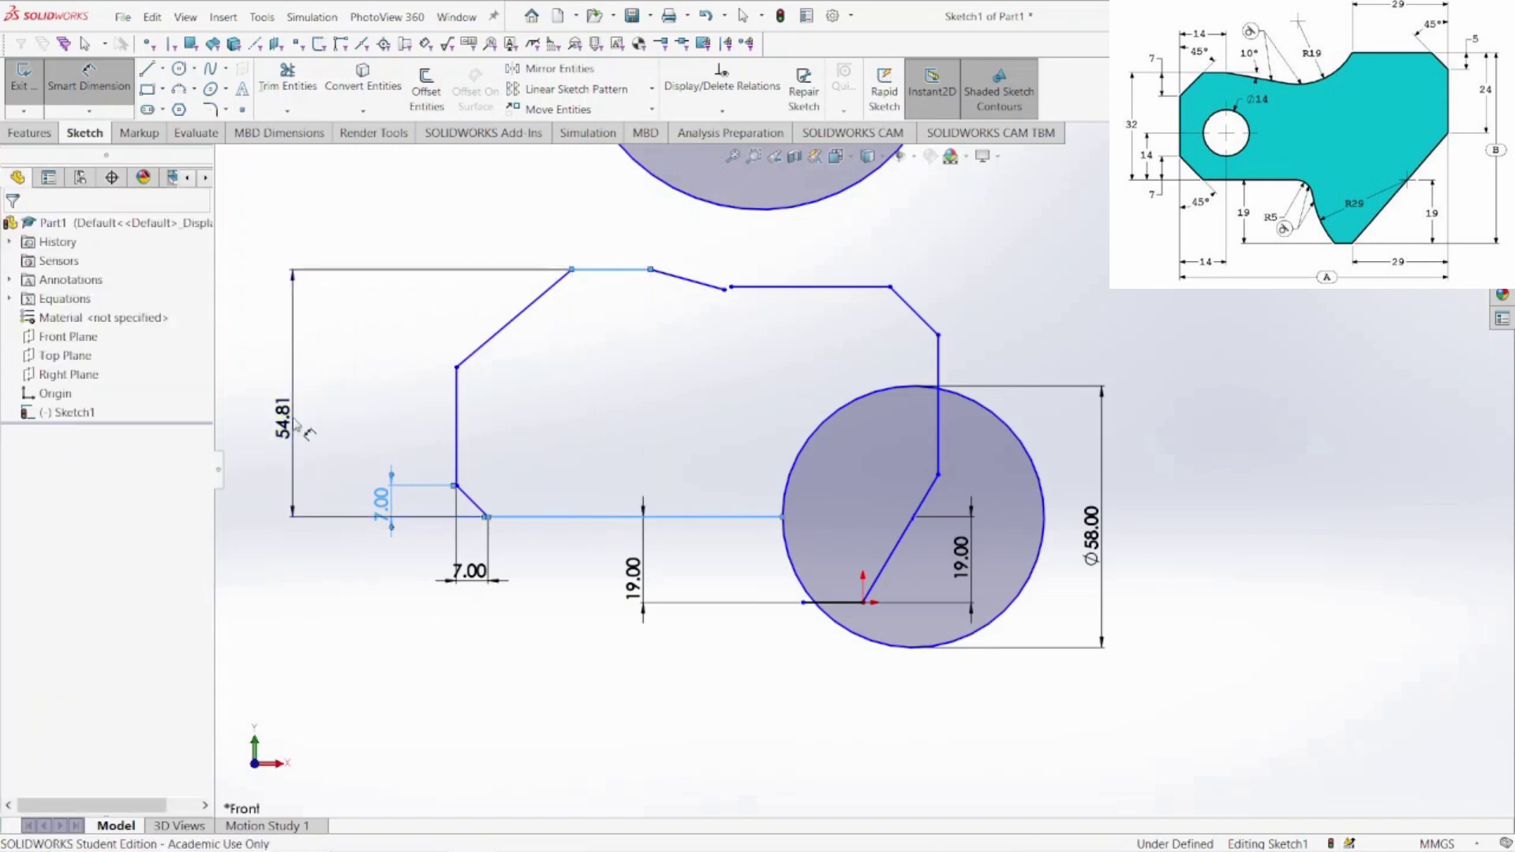
{"action": "left_click", "coordinate": [294, 424]}
{"action": "type", "text": "32"}
{"action": "key", "text": "Return"}
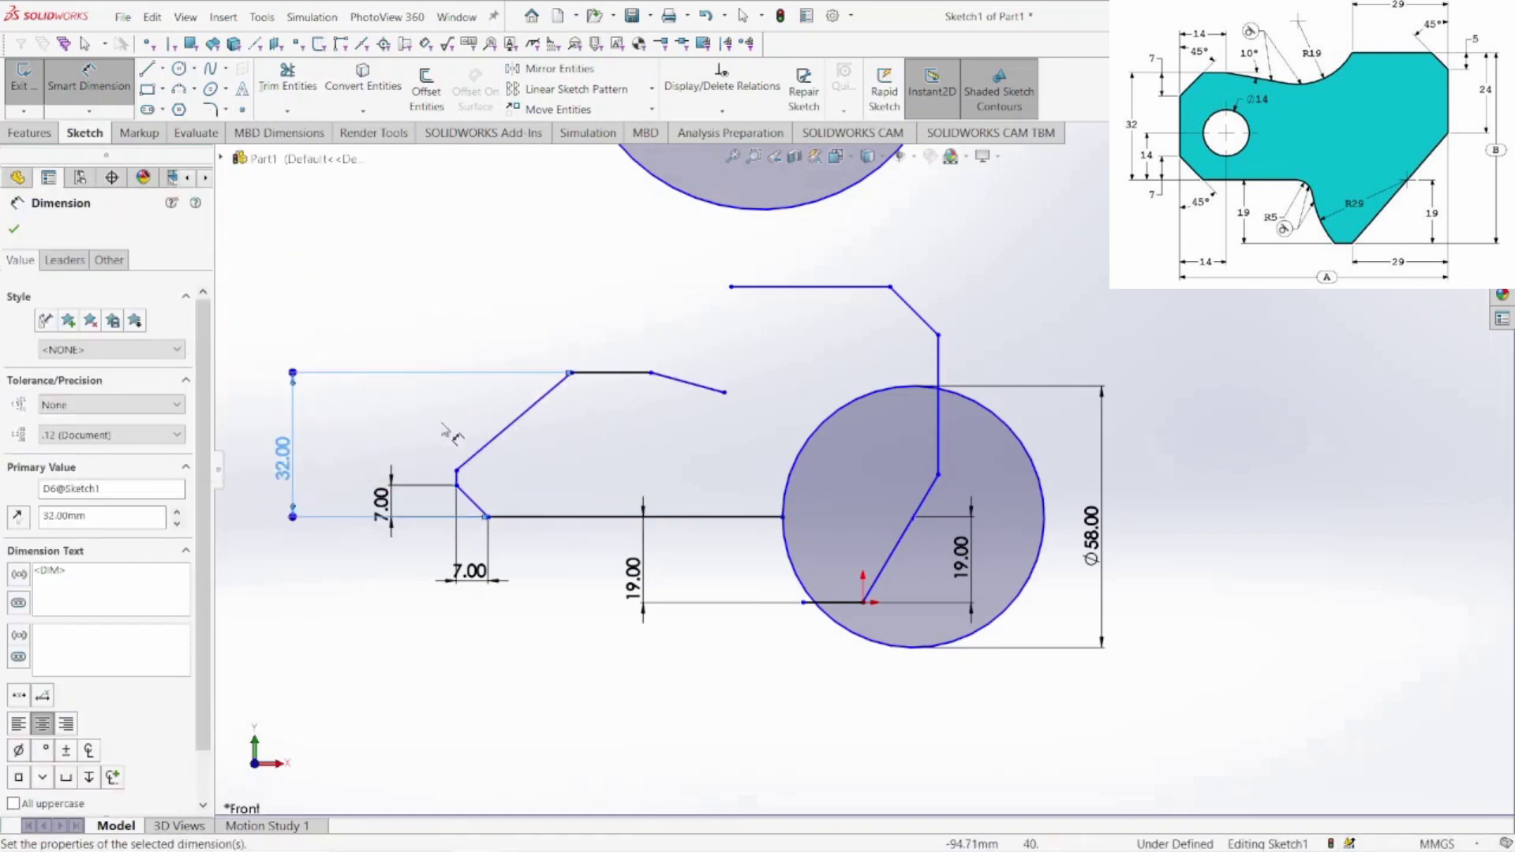
Dimension the overall width between the far-left and far-right vertical lines, linking it to global variable A (81)
{"action": "scroll", "coordinate": [493, 497], "scroll_direction": "down", "scroll_amount": 2}
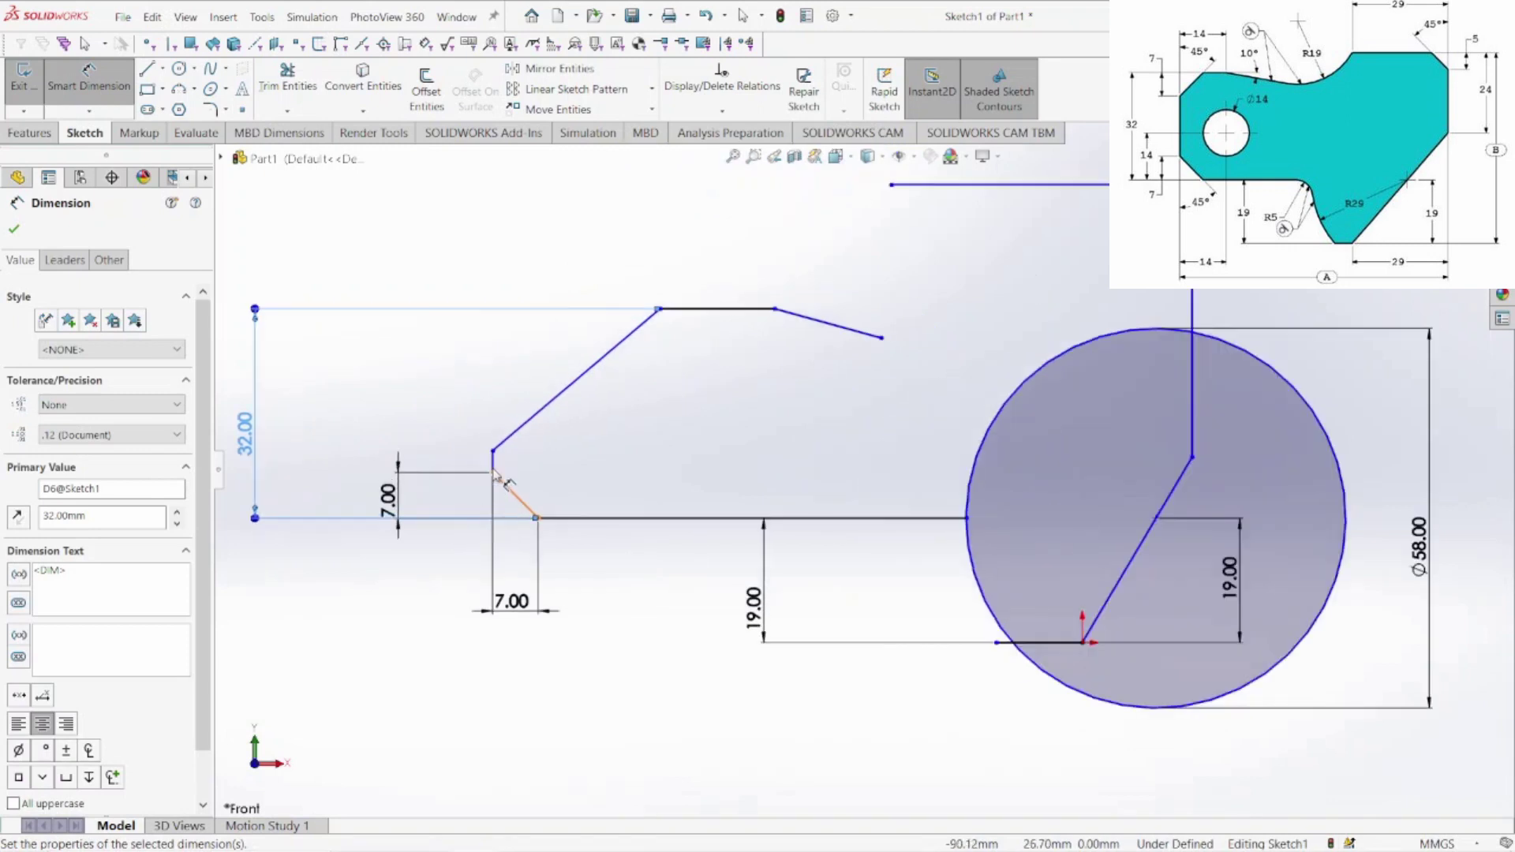
{"action": "left_click", "coordinate": [493, 464]}
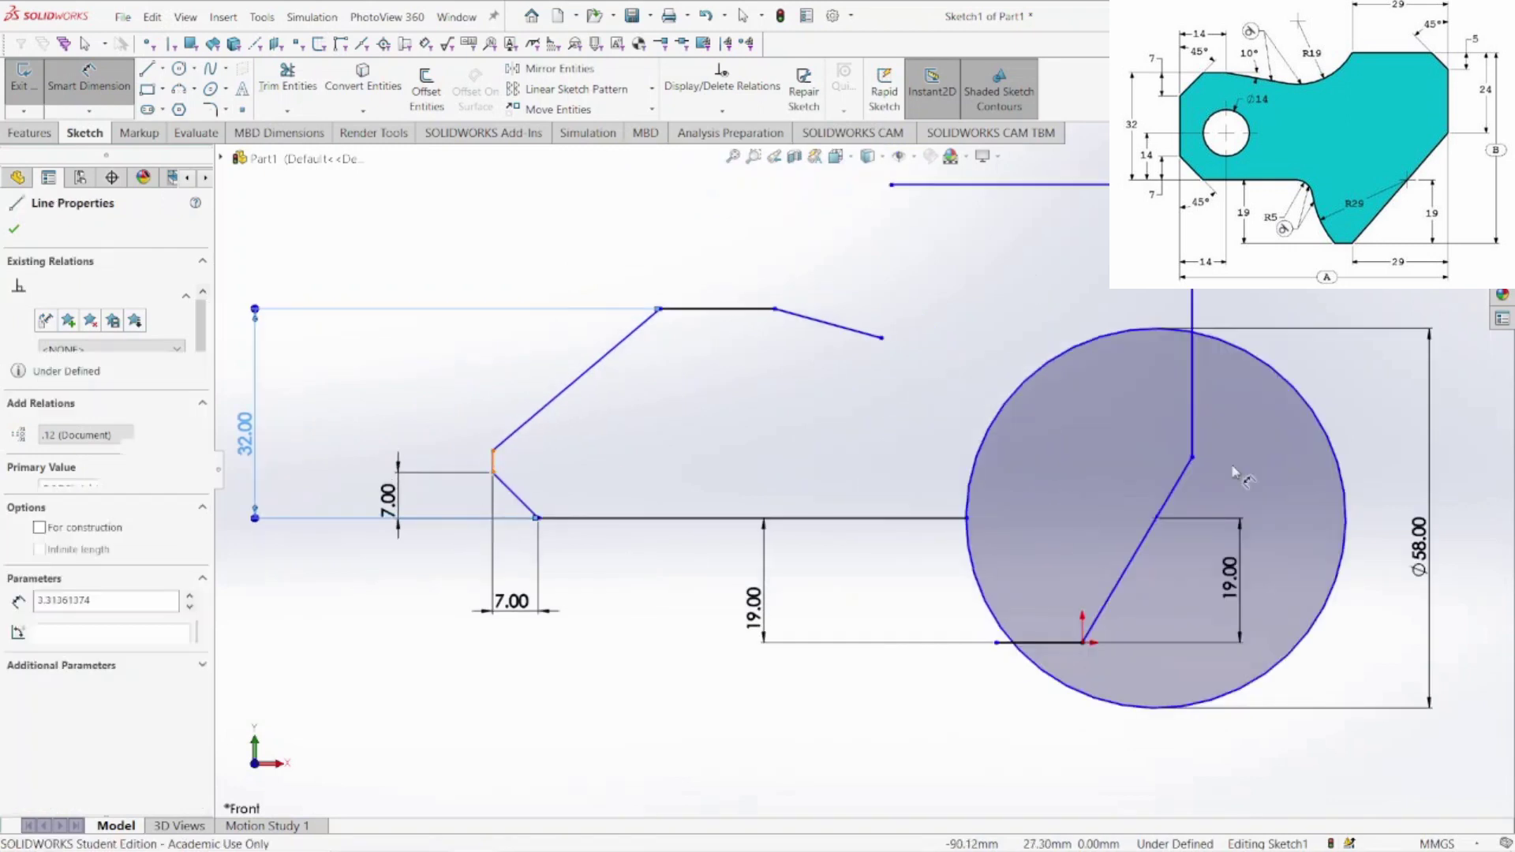
{"action": "left_click", "coordinate": [1191, 399]}
{"action": "scroll", "coordinate": [958, 748], "scroll_direction": "up", "scroll_amount": 2}
{"action": "left_click", "coordinate": [887, 698]}
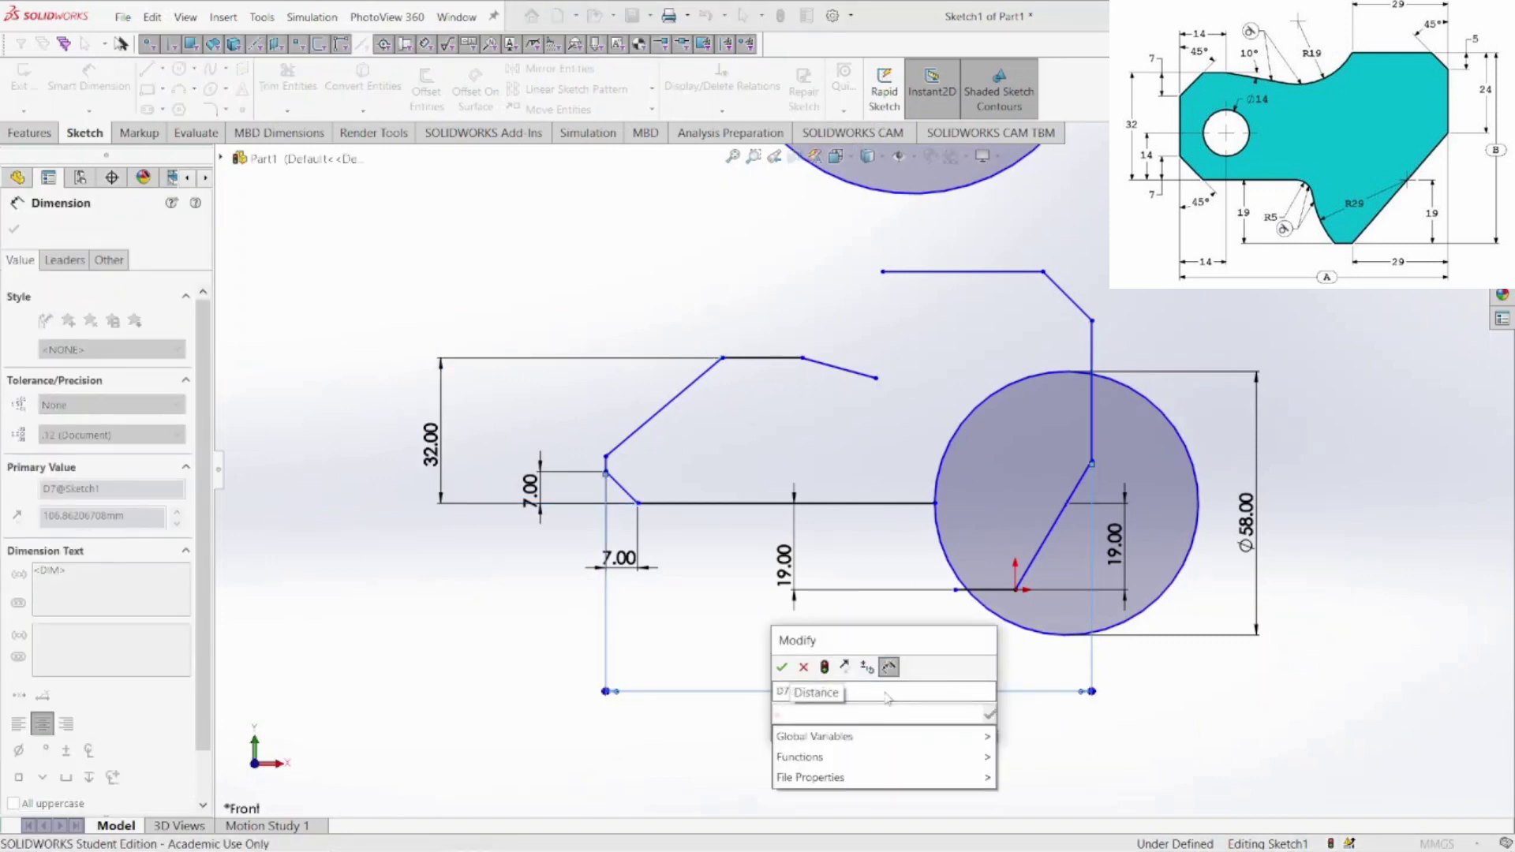
{"action": "mouse_move", "coordinate": [886, 736]}
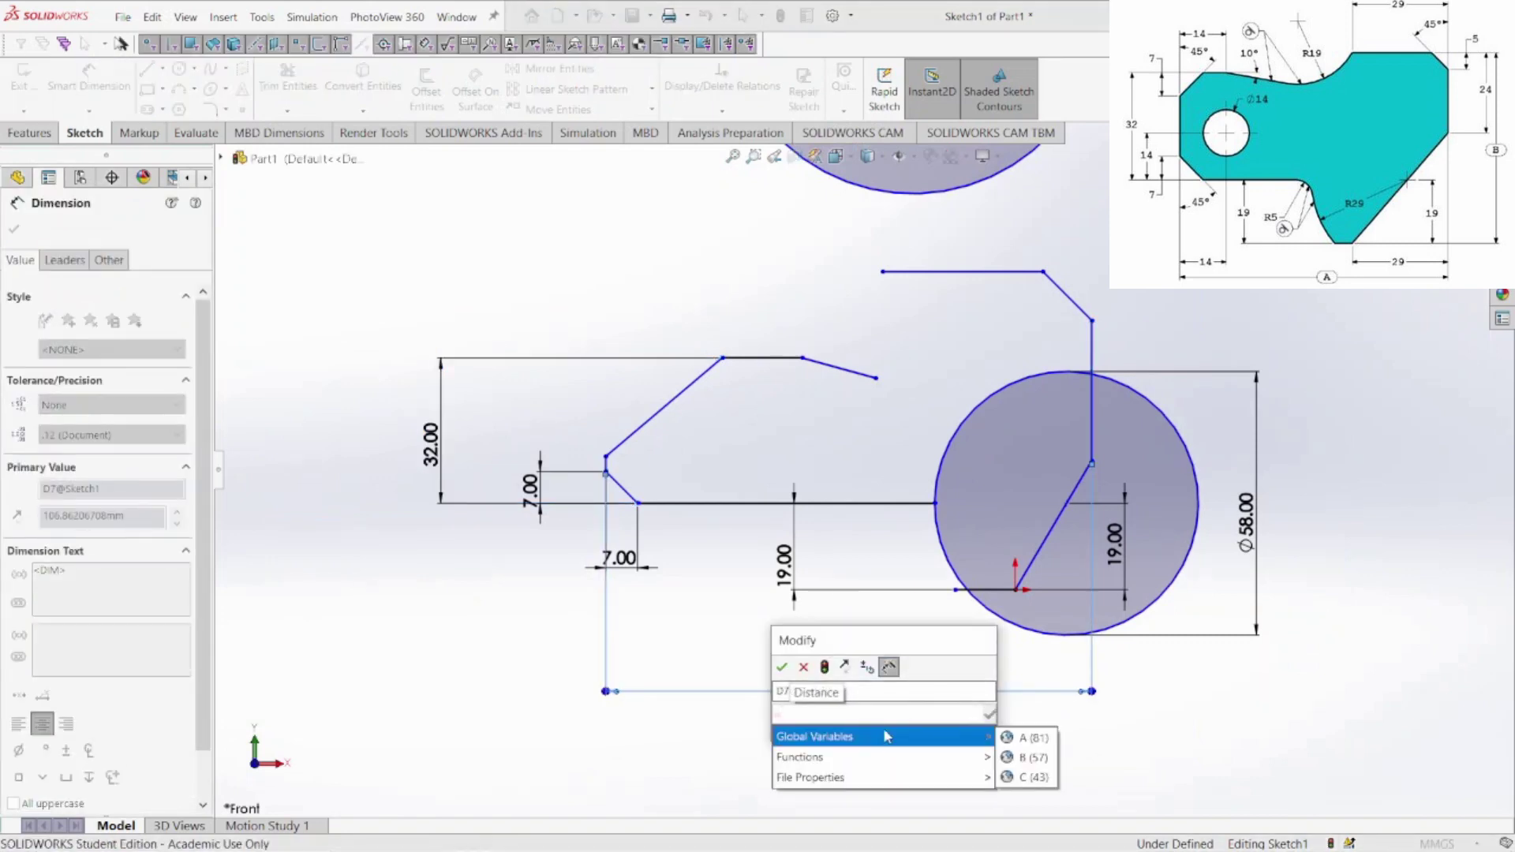
{"action": "left_click", "coordinate": [1016, 736]}
{"action": "key", "text": "Return"}
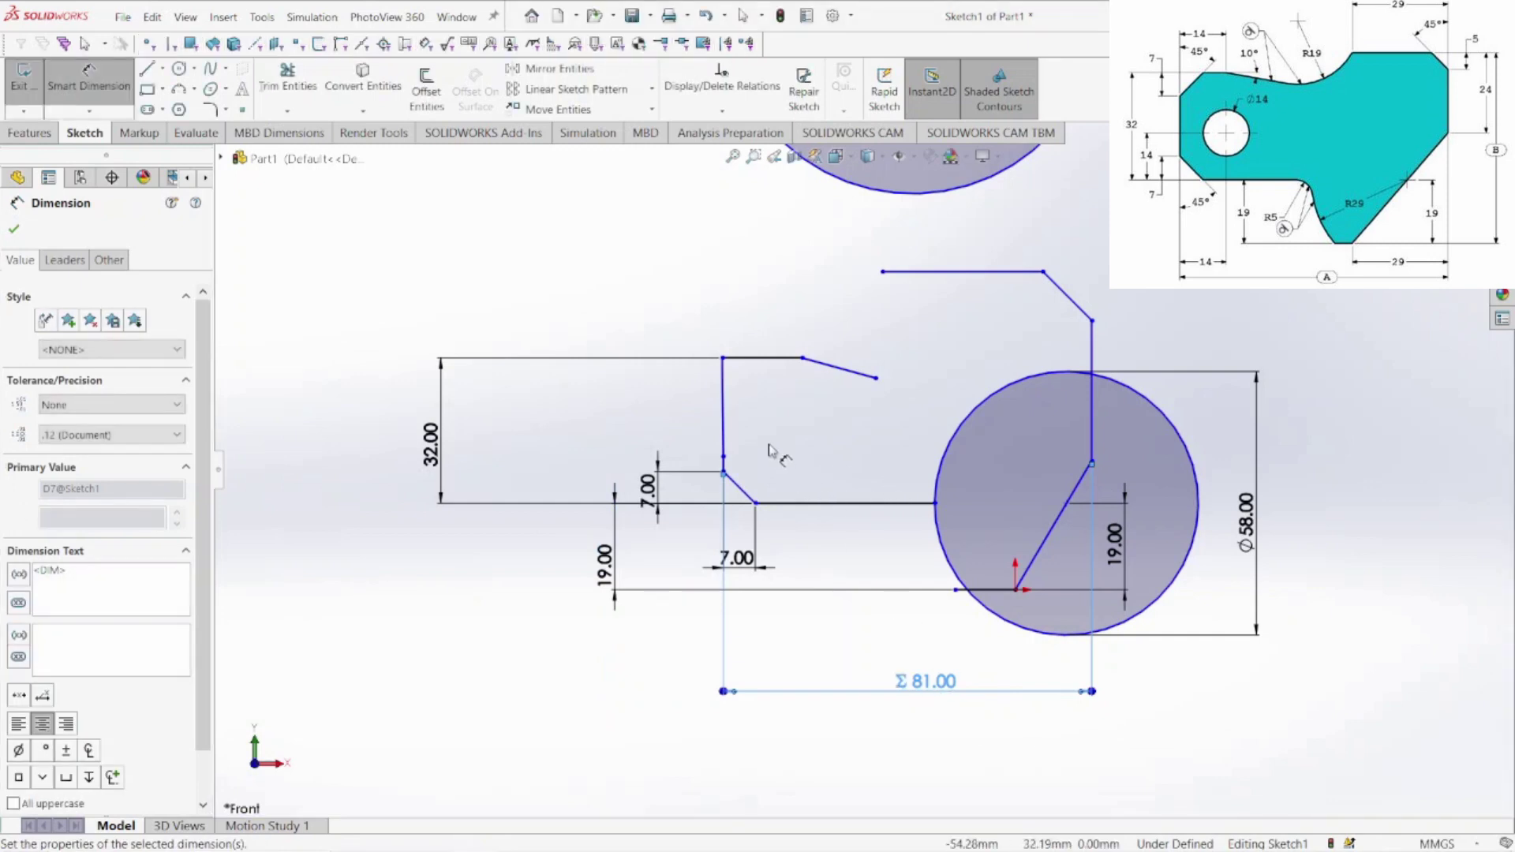
Move the left endpoint of the short upper horizontal line inward so the line below it slopes
{"action": "scroll", "coordinate": [773, 449], "scroll_direction": "down", "scroll_amount": 3}
{"action": "key", "text": "Escape"}
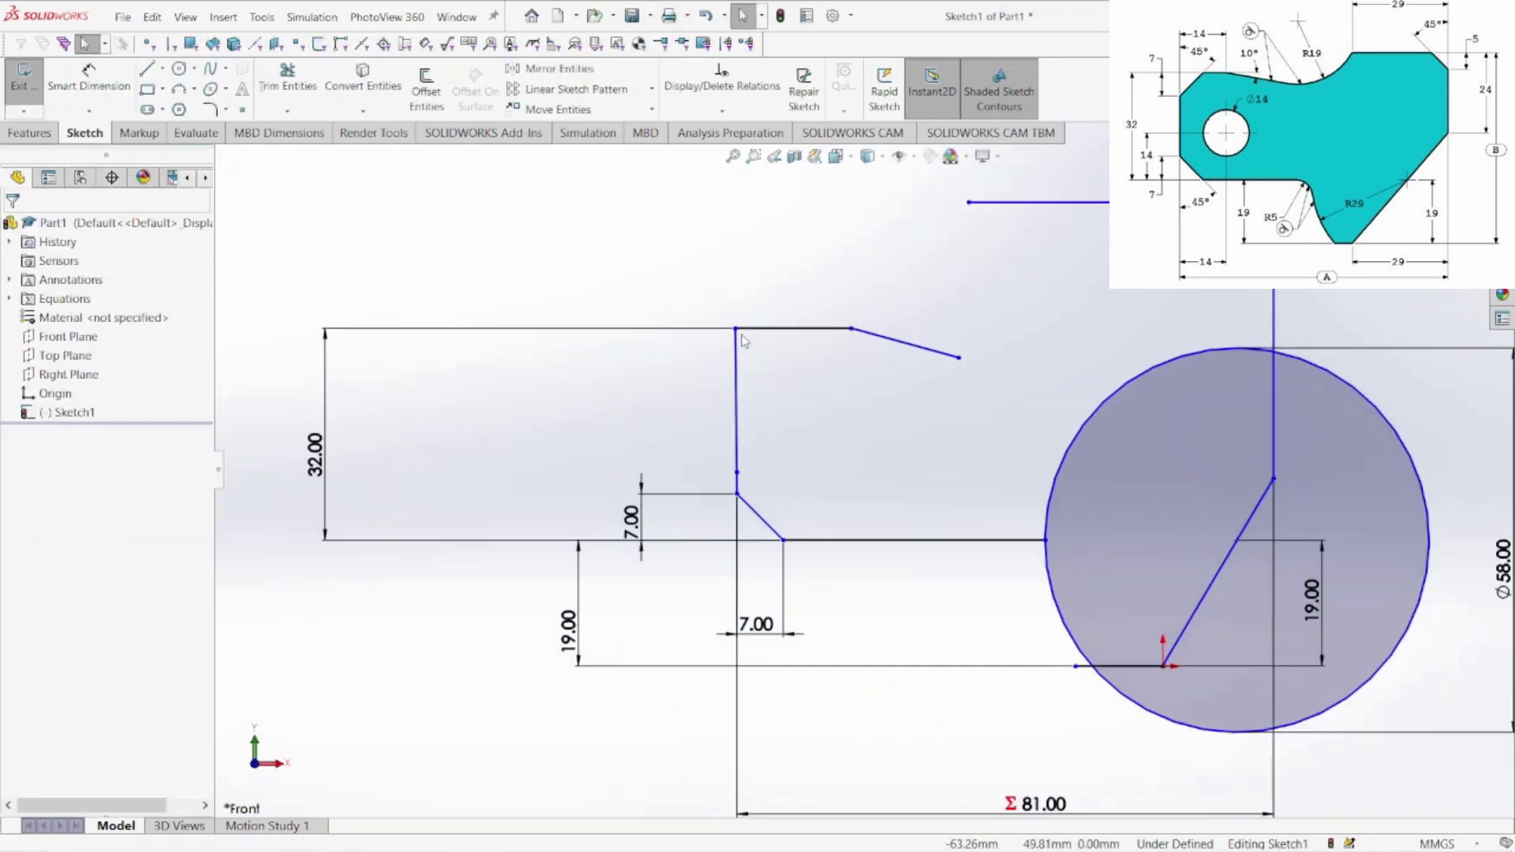
{"action": "left_click_drag", "start_coordinate": [740, 336], "coordinate": [801, 392]}
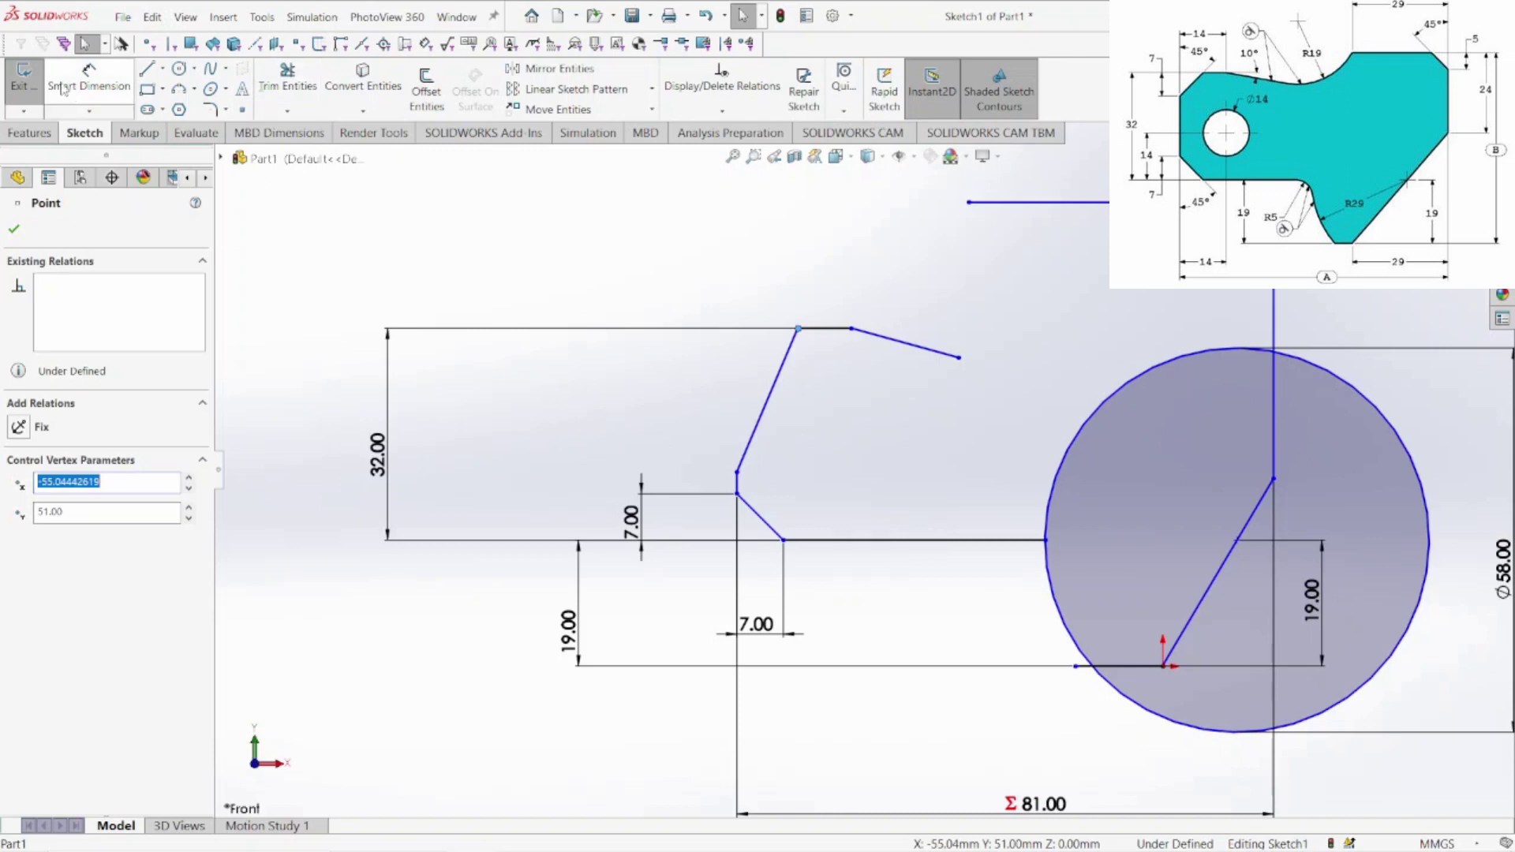
Dimension the profile's upper-left sloped line to 7 mm vertically and 7 mm horizontally
{"action": "left_click", "coordinate": [89, 79]}
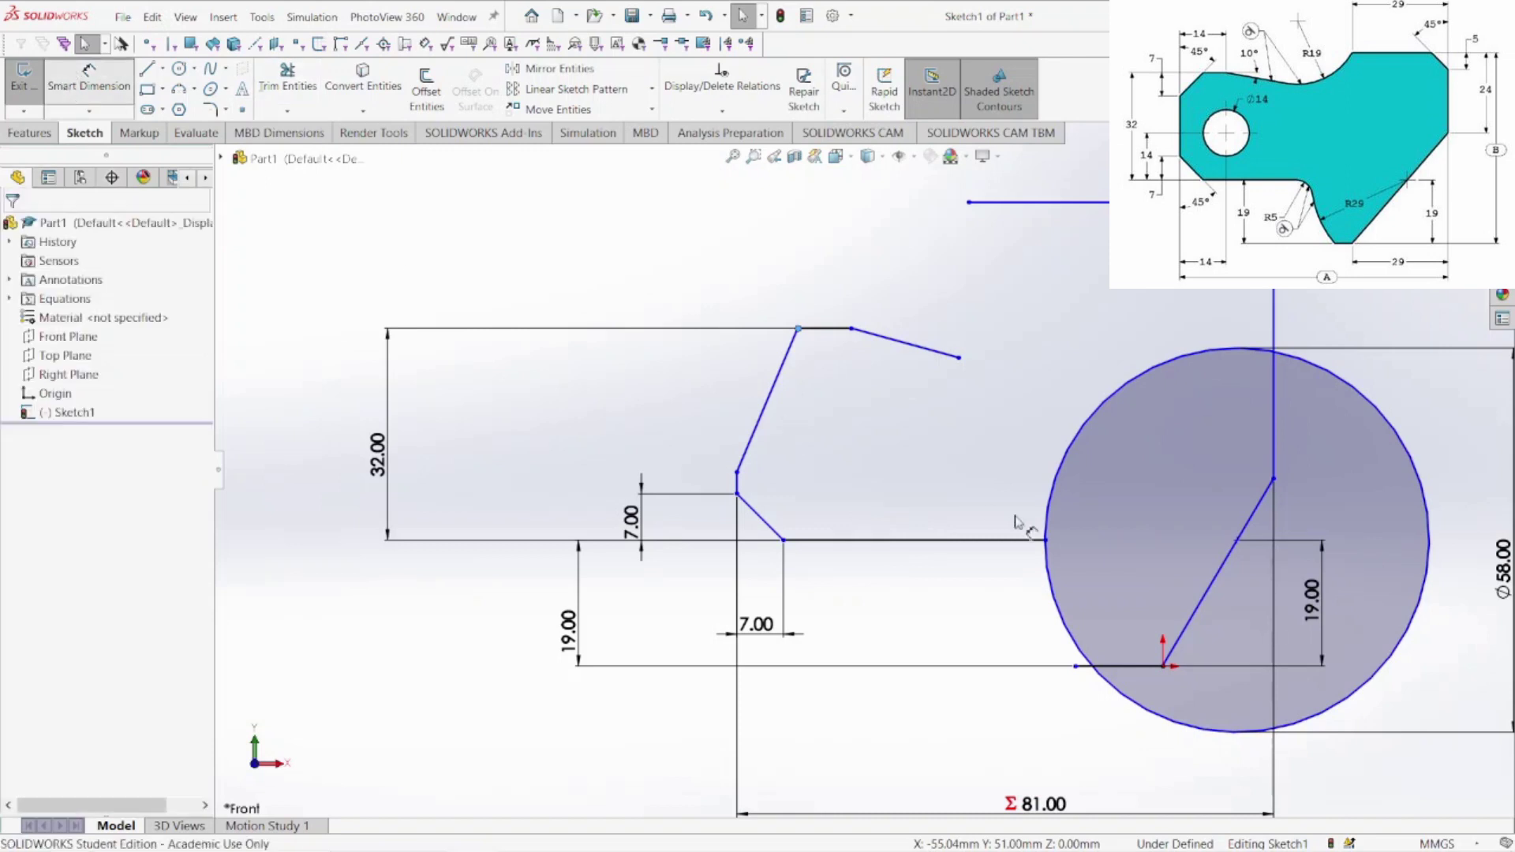
{"action": "left_click", "coordinate": [765, 412]}
{"action": "left_click", "coordinate": [596, 400]}
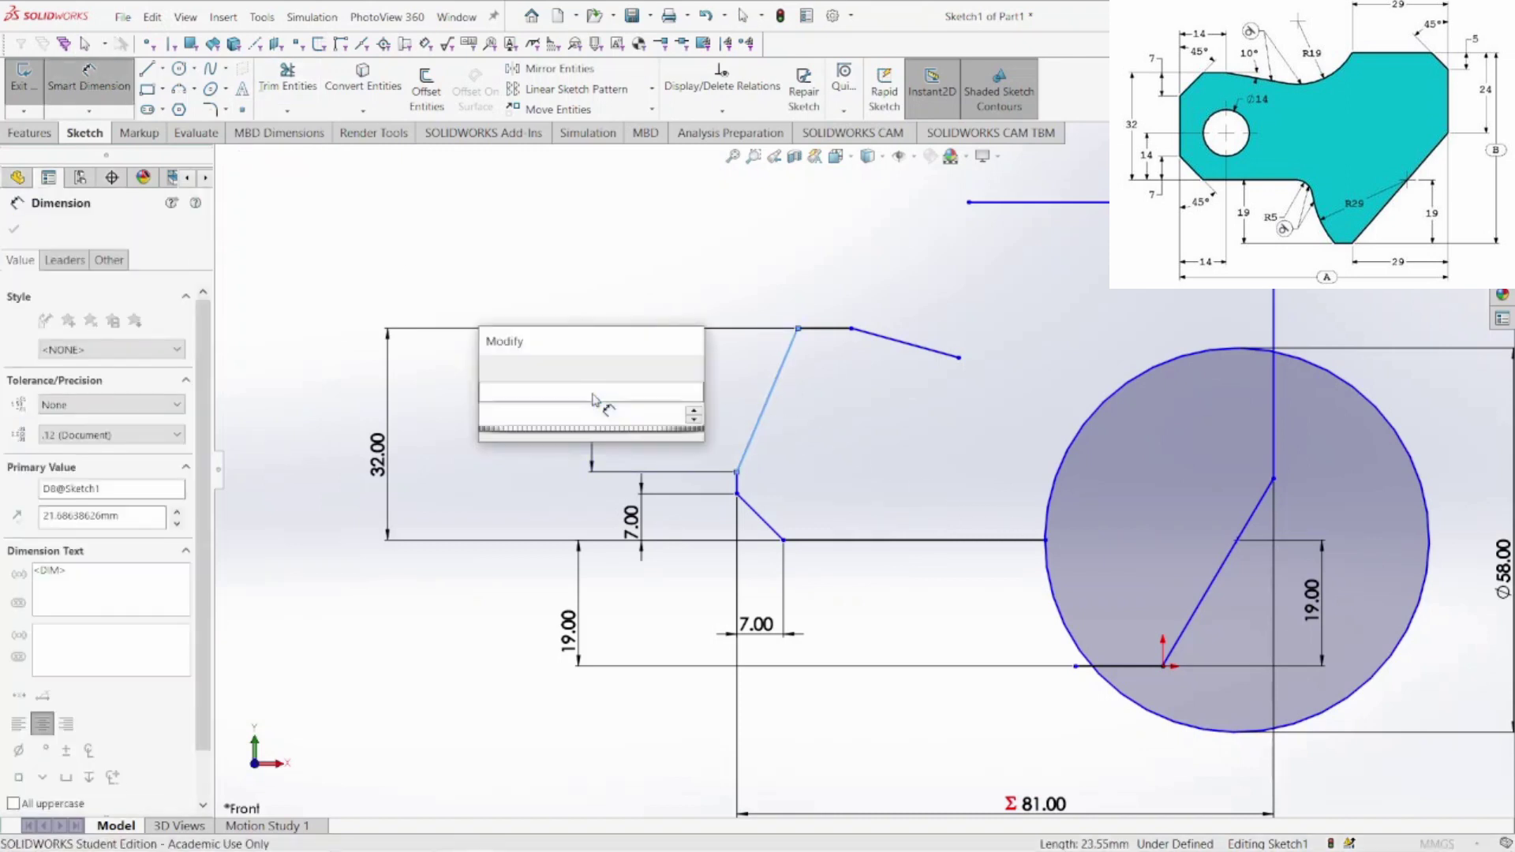
{"action": "type", "text": "7"}
{"action": "key", "text": "Return"}
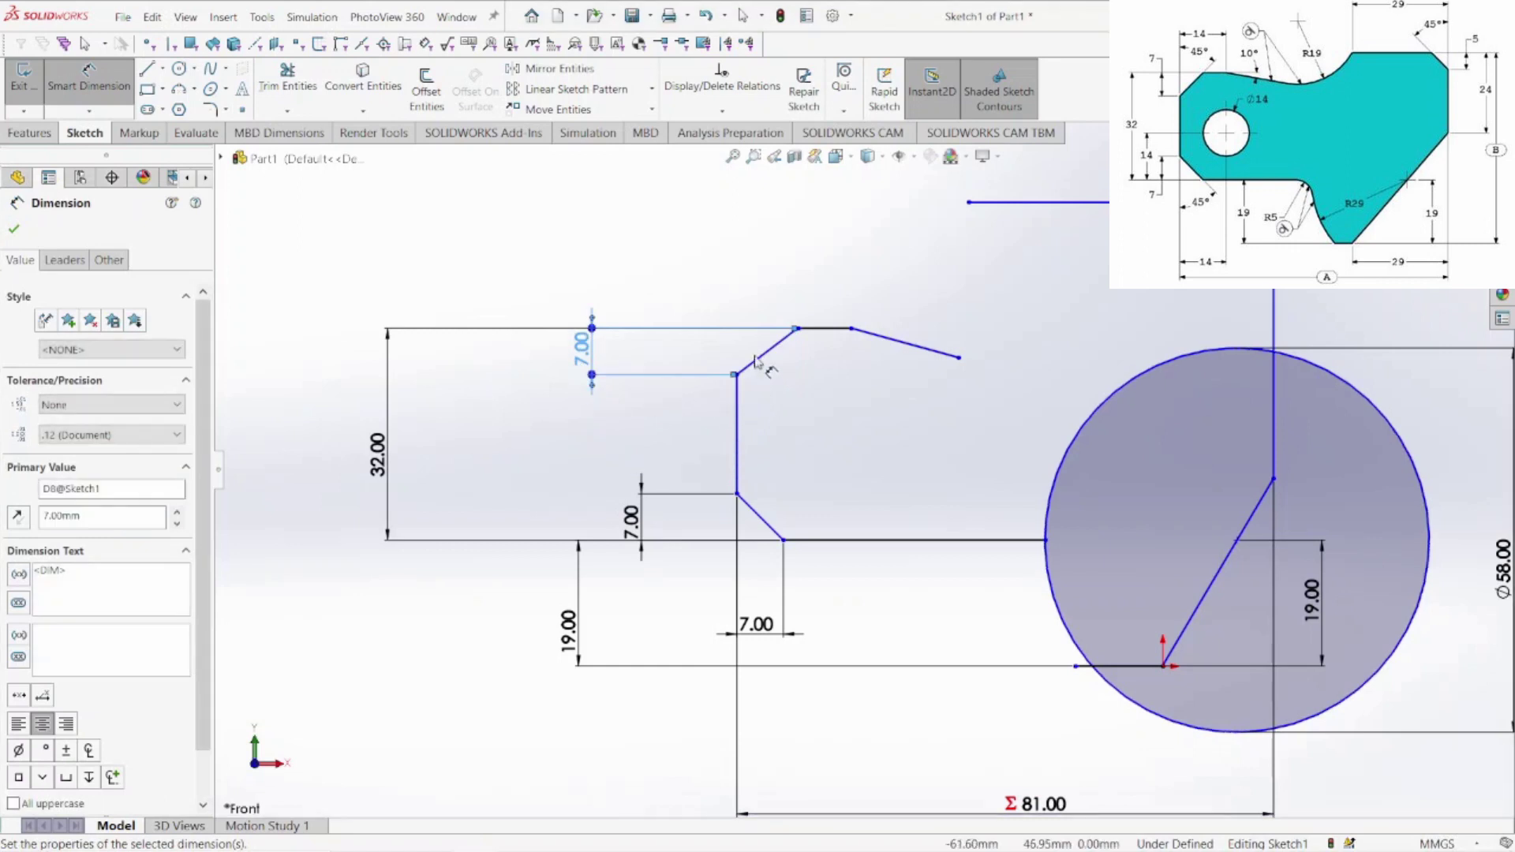
{"action": "left_click", "coordinate": [760, 364]}
{"action": "left_click", "coordinate": [760, 284]}
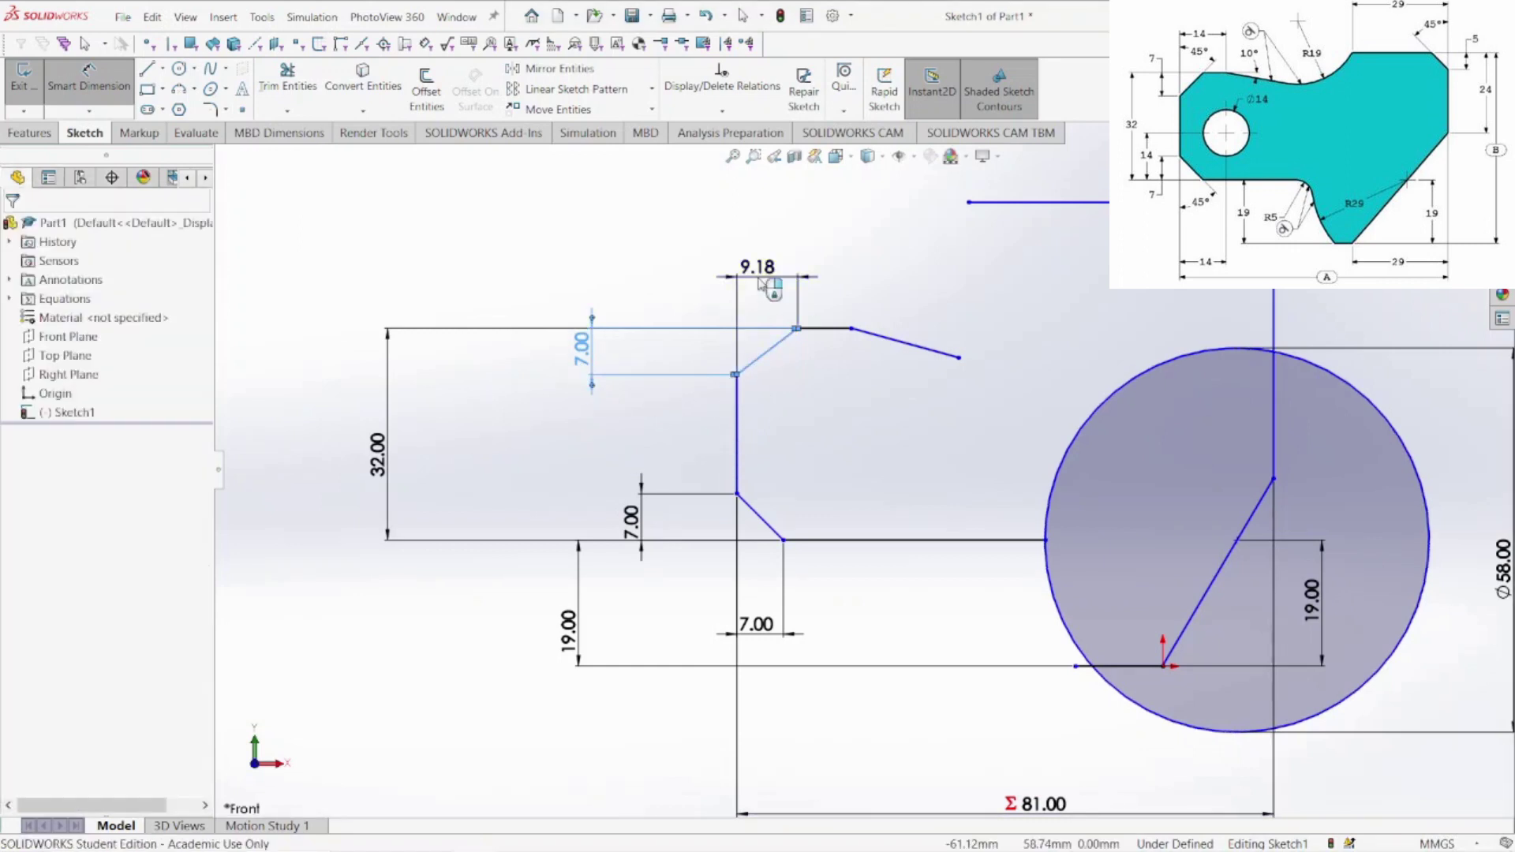
{"action": "type", "text": "7.00mm"}
{"action": "key", "text": "Return"}
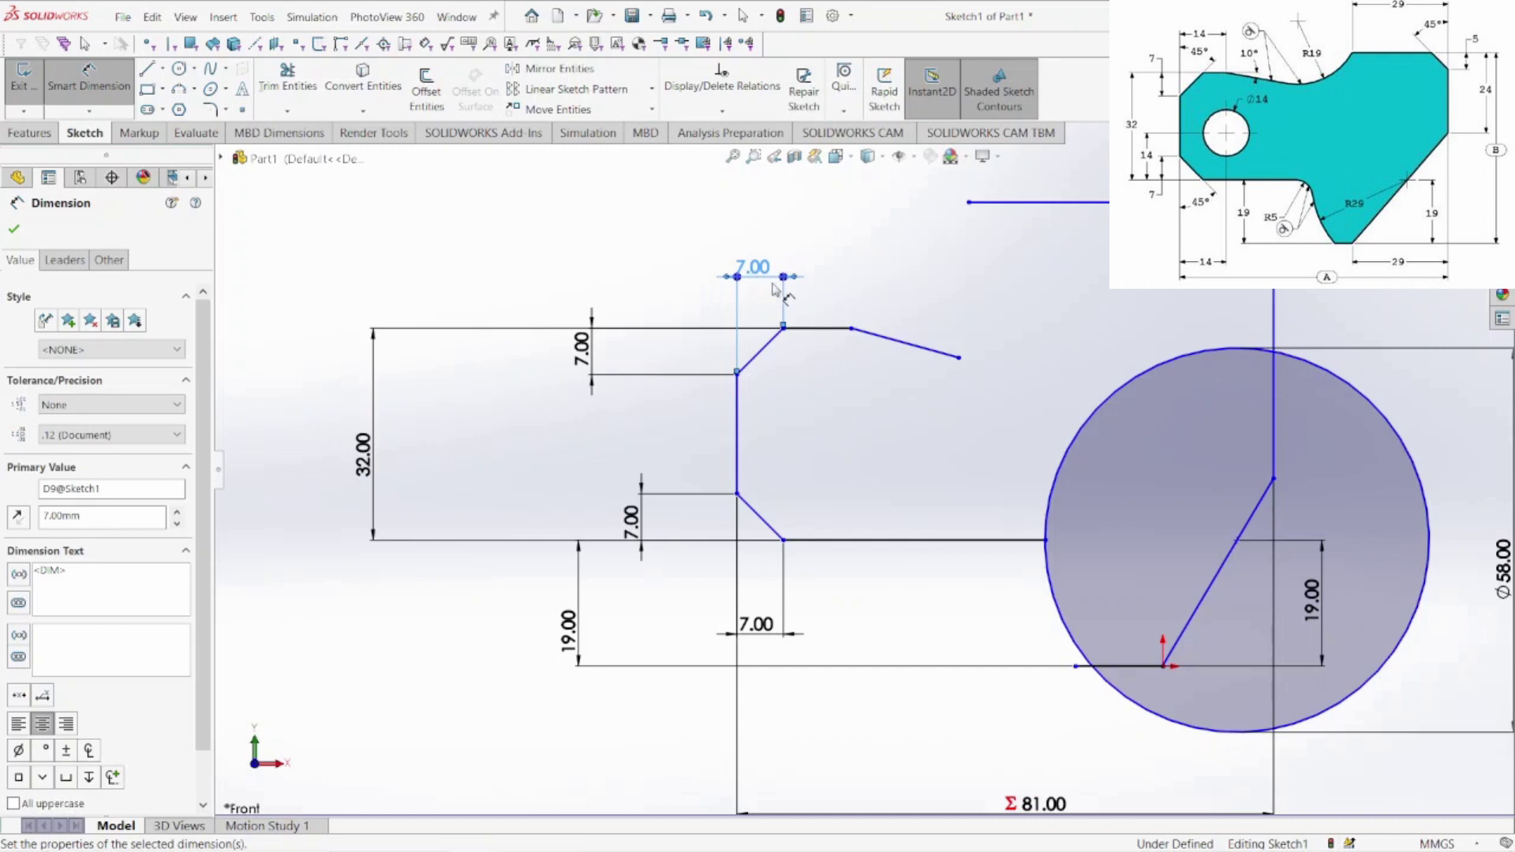
Dimension the horizontal distance from the left vertical line to the right end of the short upper line to 14 mm
{"action": "left_click", "coordinate": [736, 404]}
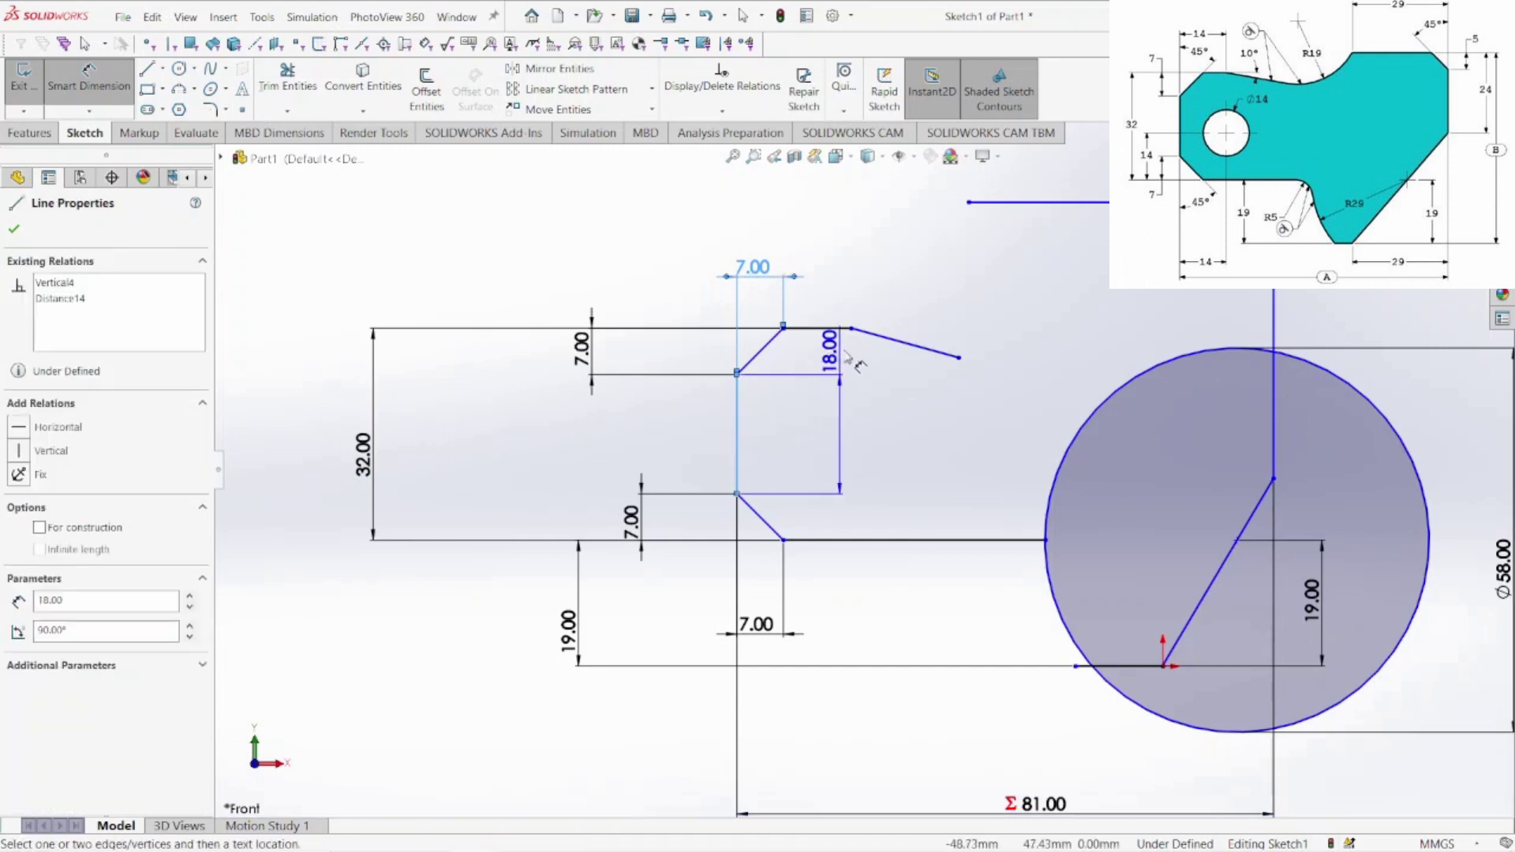
{"action": "left_click", "coordinate": [847, 324]}
{"action": "left_click", "coordinate": [778, 213]}
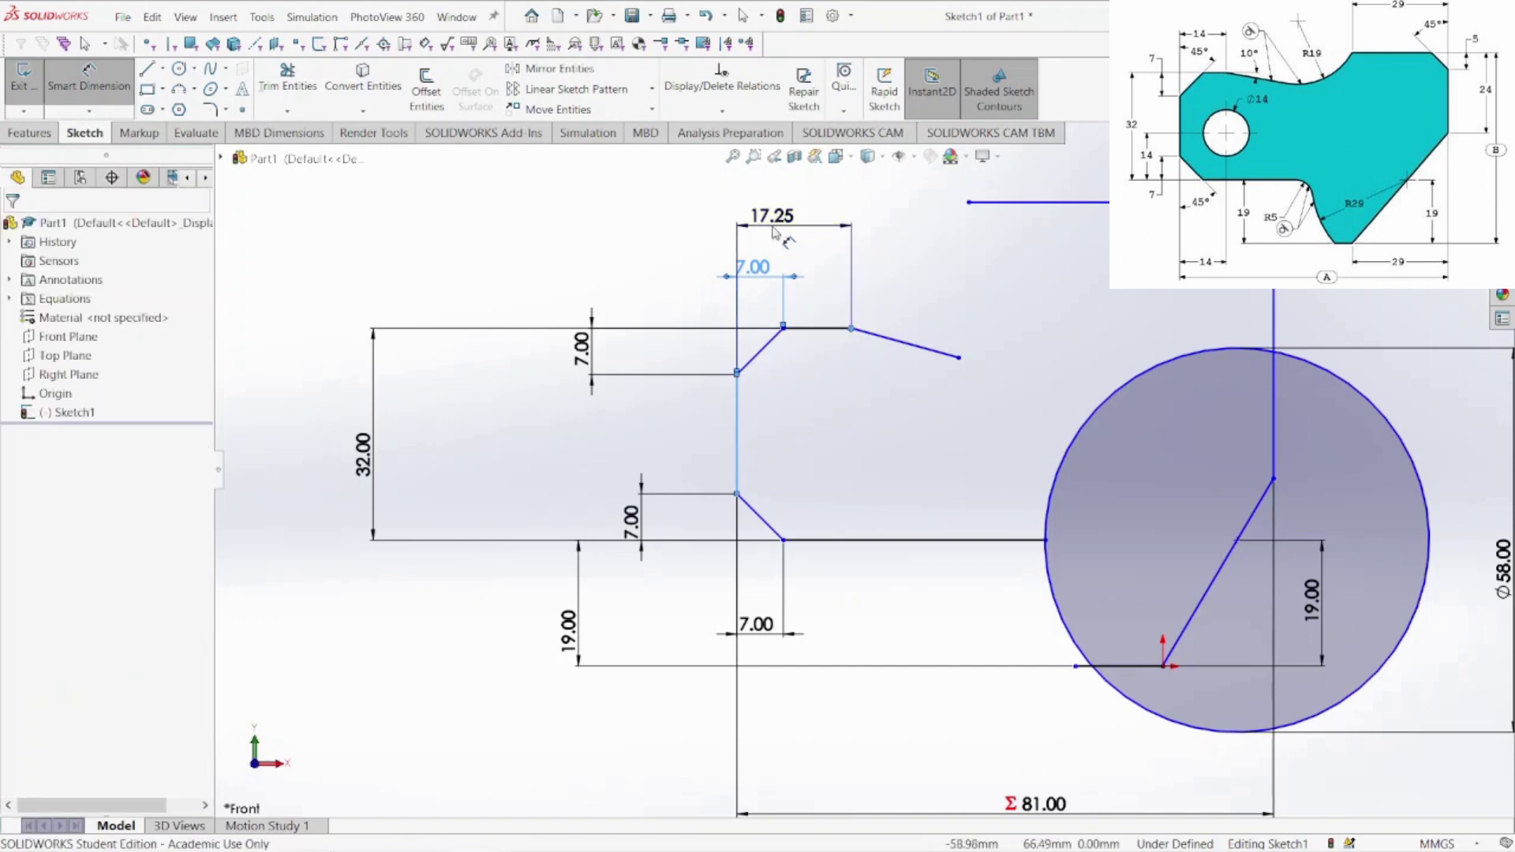
{"action": "type", "text": "14"}
{"action": "key", "text": "Return"}
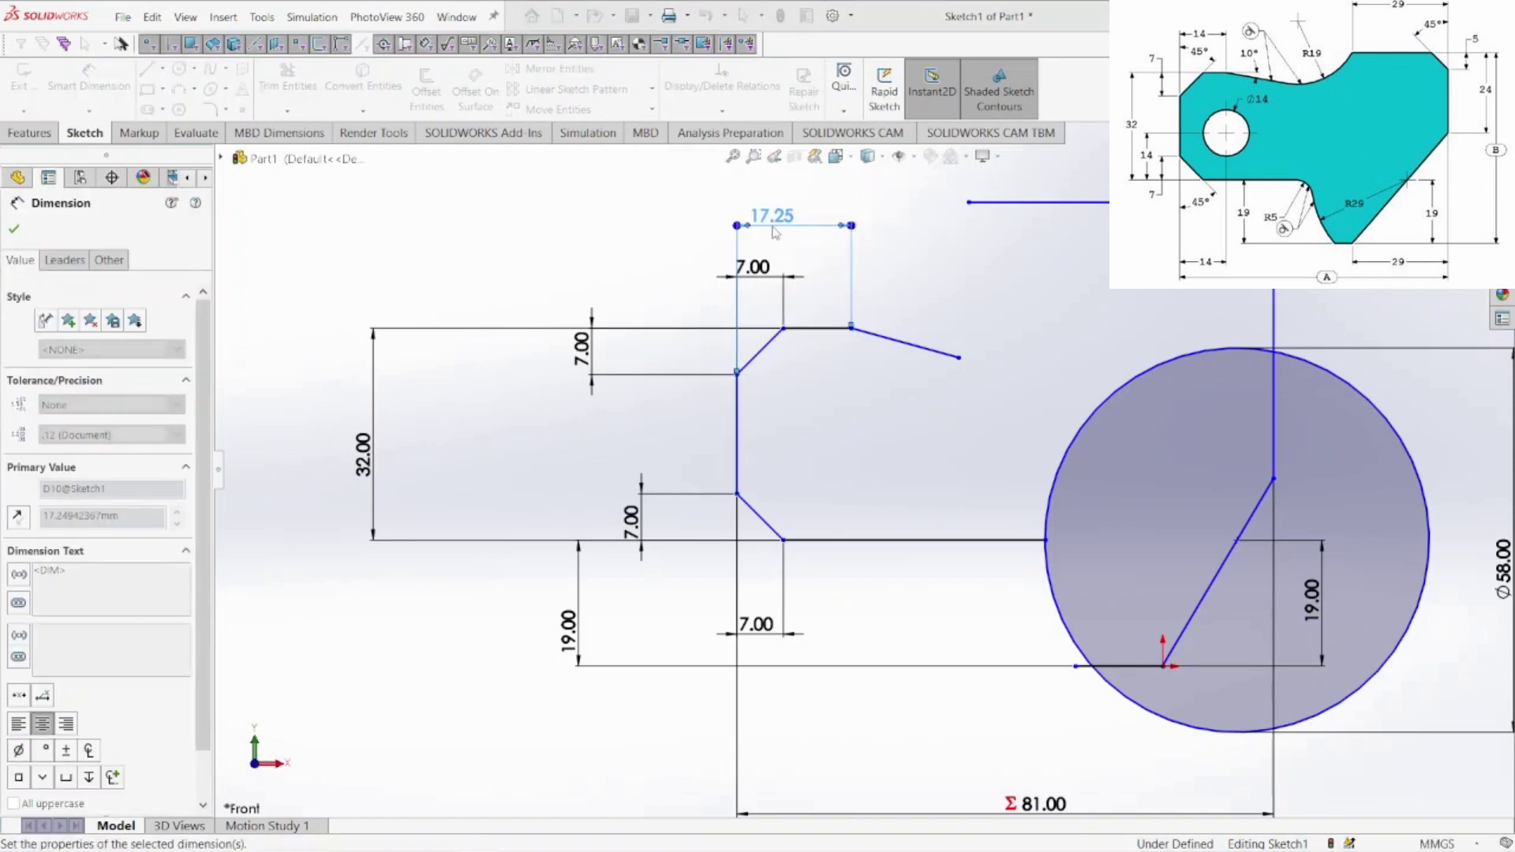
Dimension the angle between the short upper horizontal line and the adjoining descending line to 10 degrees
{"action": "left_click", "coordinate": [890, 346]}
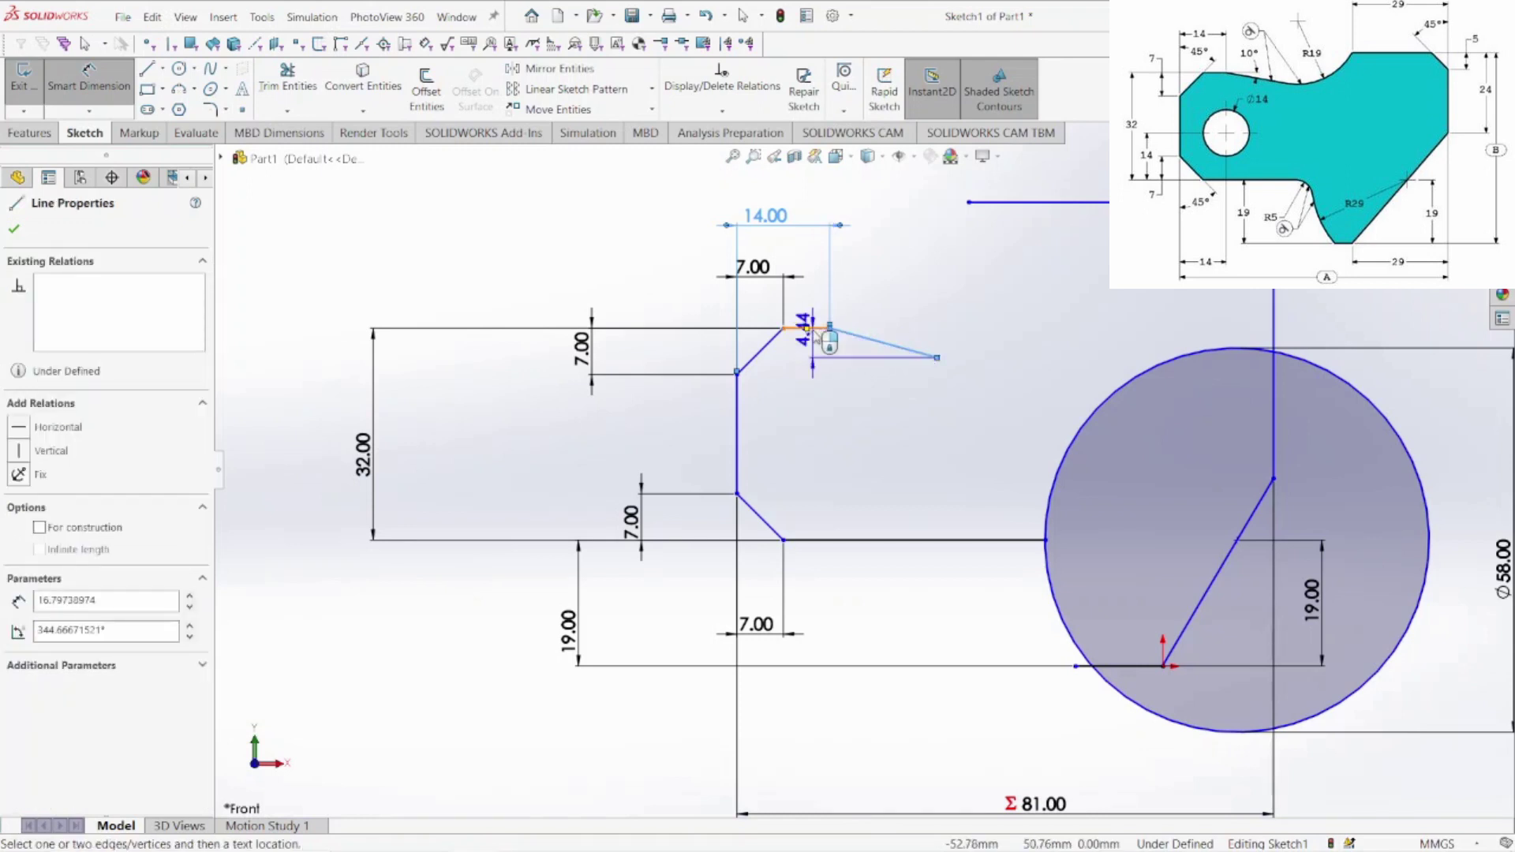
{"action": "left_click", "coordinate": [813, 329]}
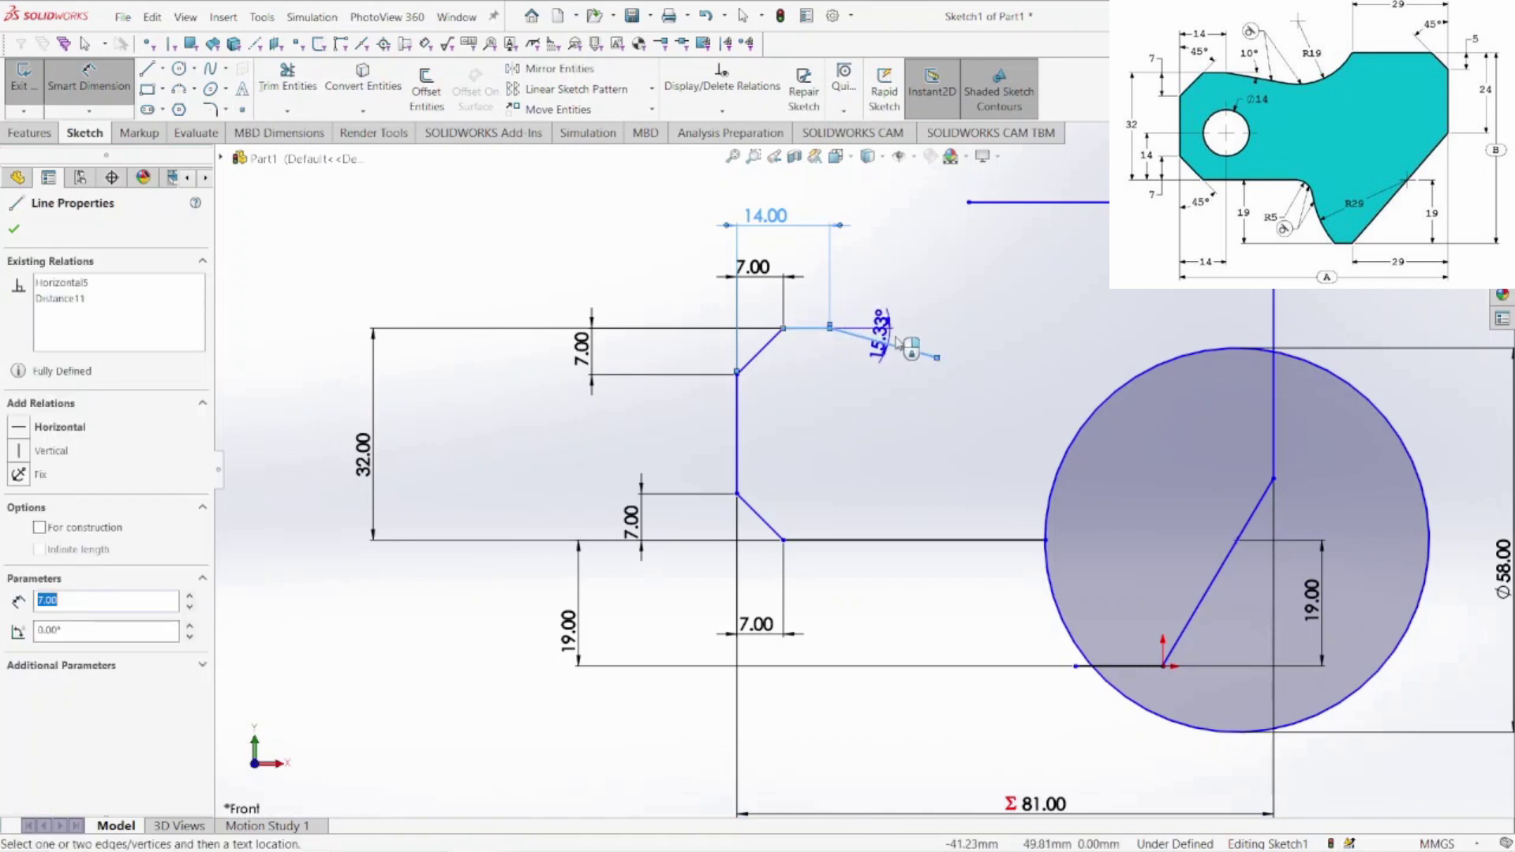
{"action": "left_click", "coordinate": [924, 343]}
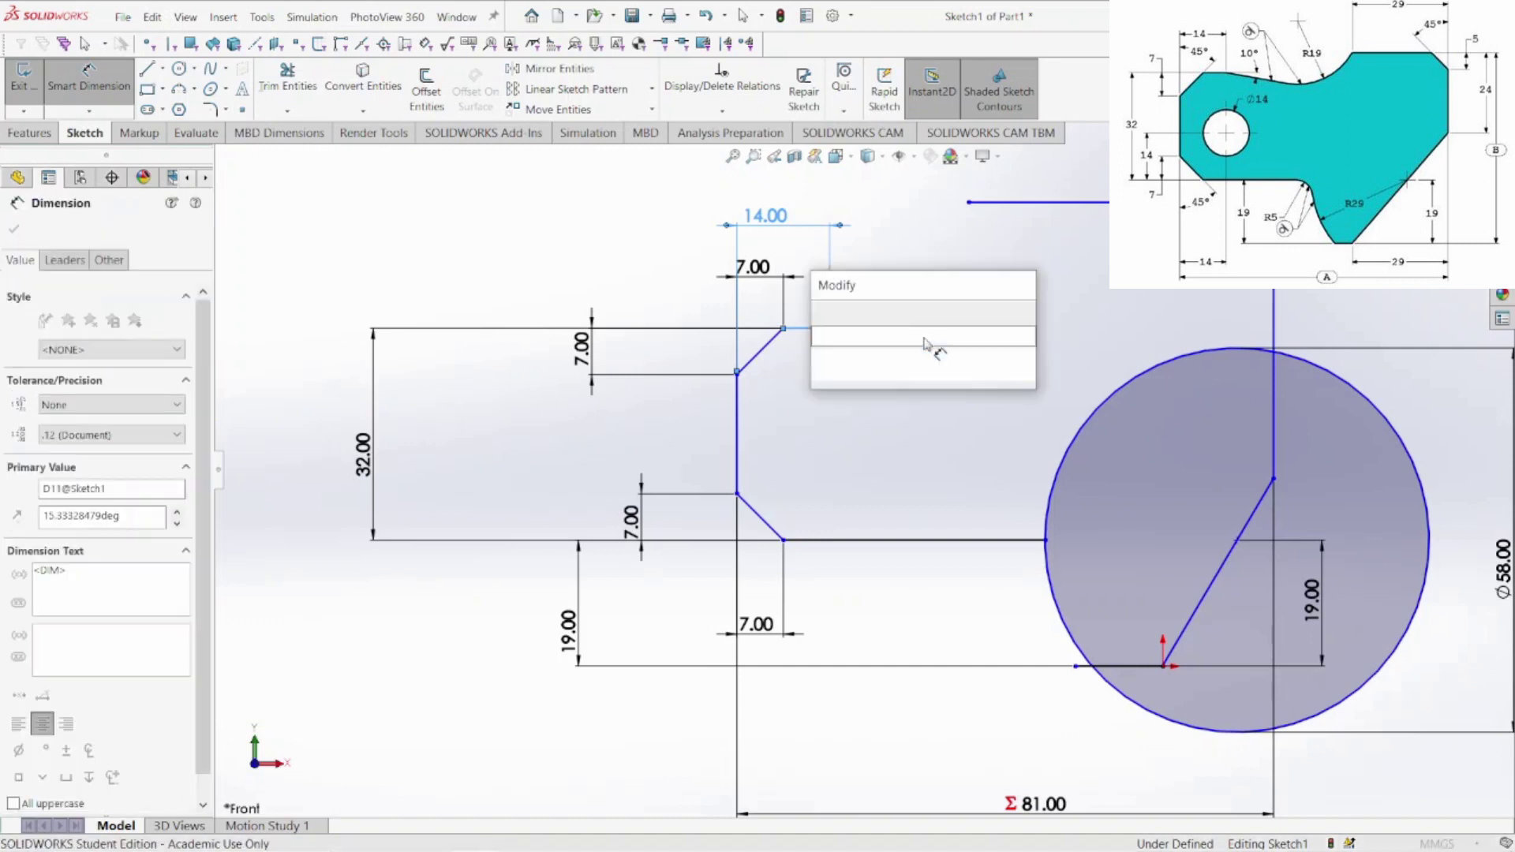
{"action": "type", "text": "10"}
{"action": "key", "text": "Return"}
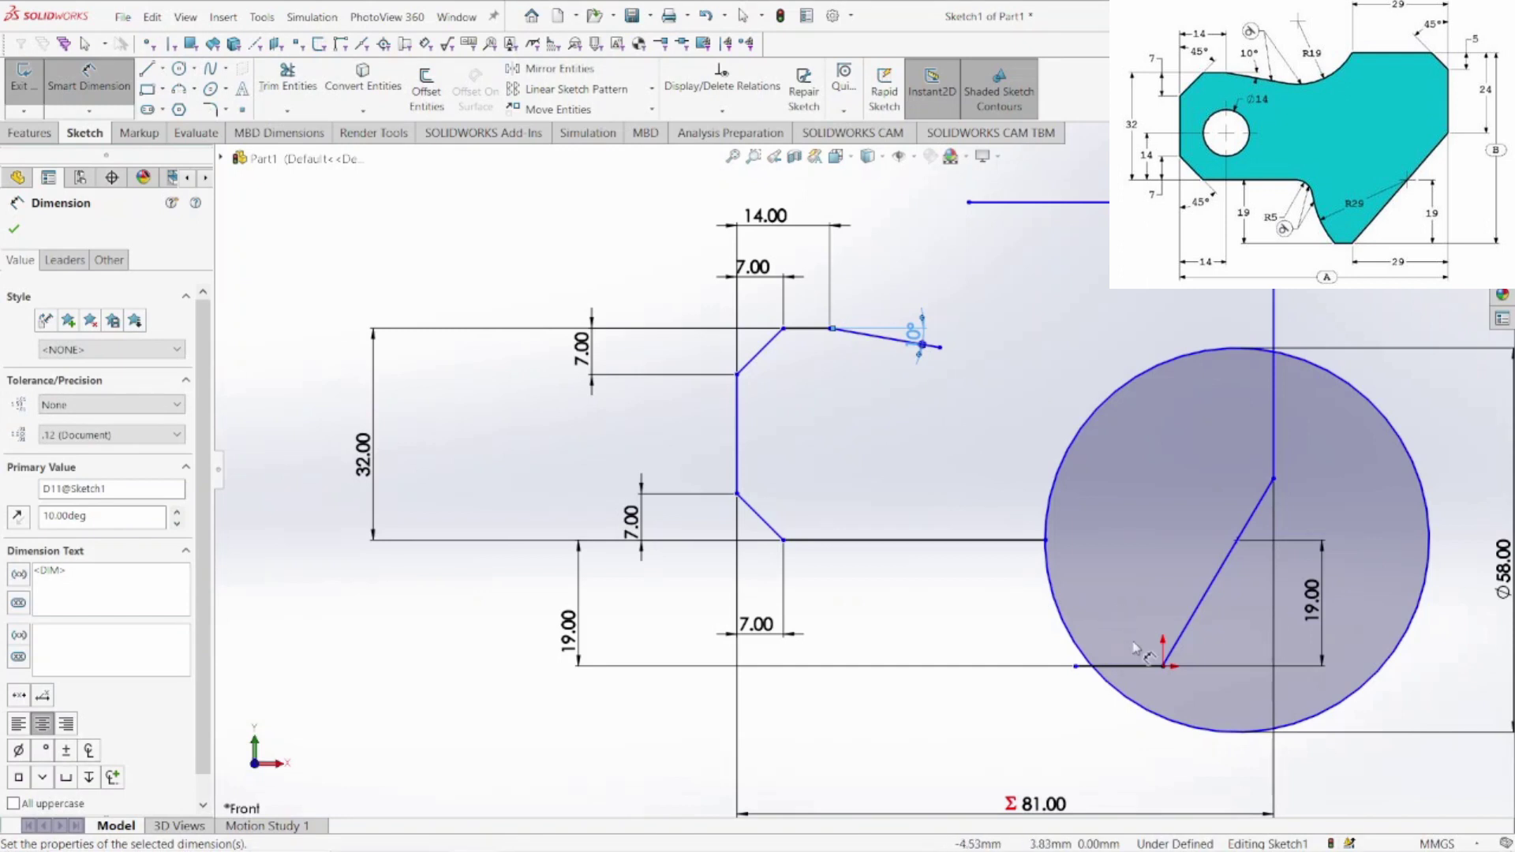
Dimension the horizontal extent of the sloped line rising from the origin to 29 mm
{"action": "scroll", "coordinate": [1134, 647], "scroll_direction": "up", "scroll_amount": 2}
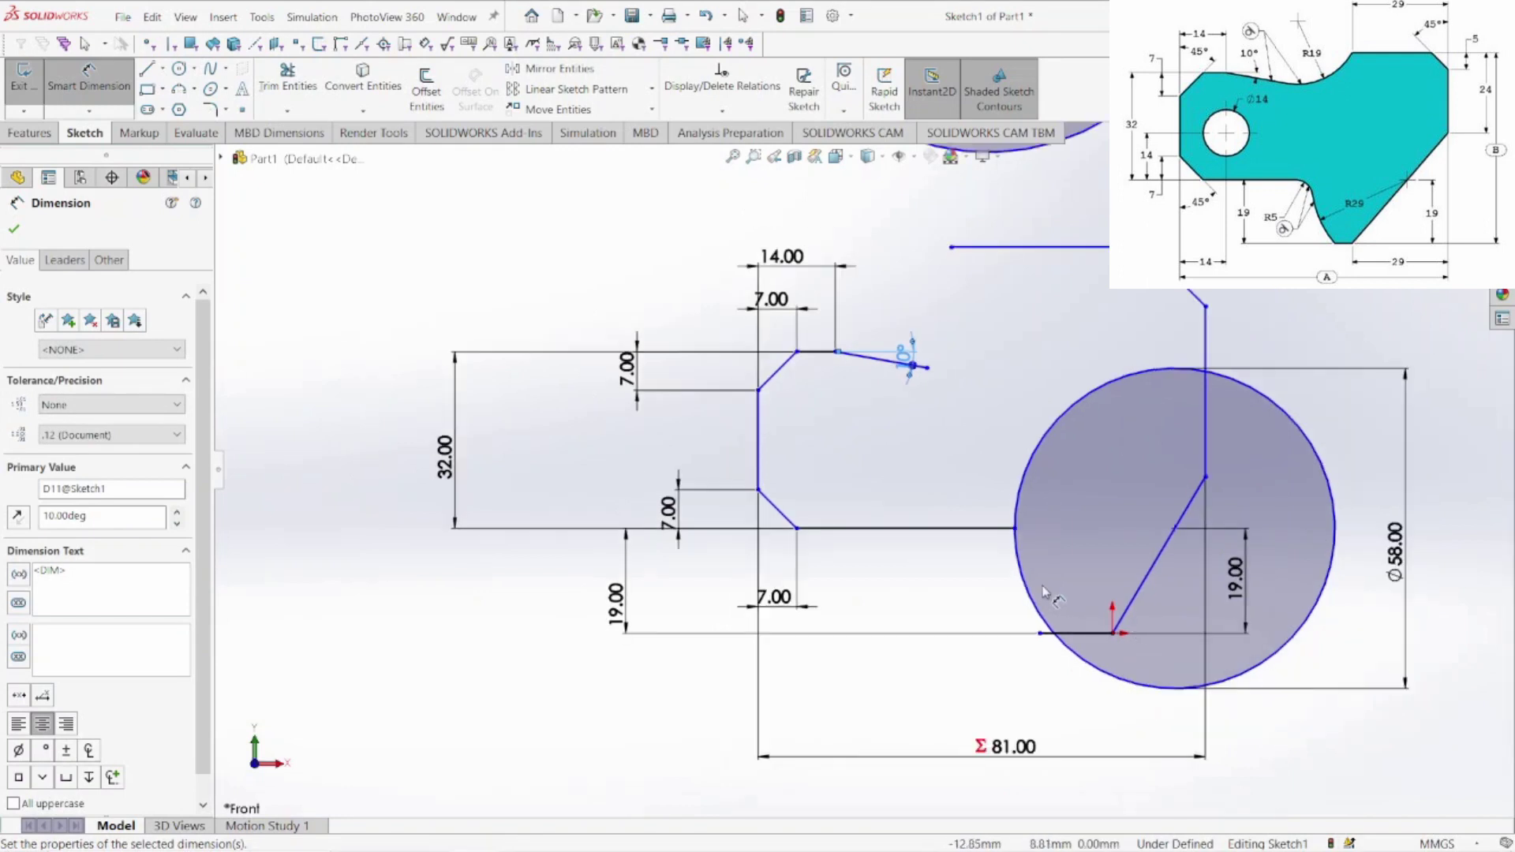
{"action": "left_click", "coordinate": [1142, 585]}
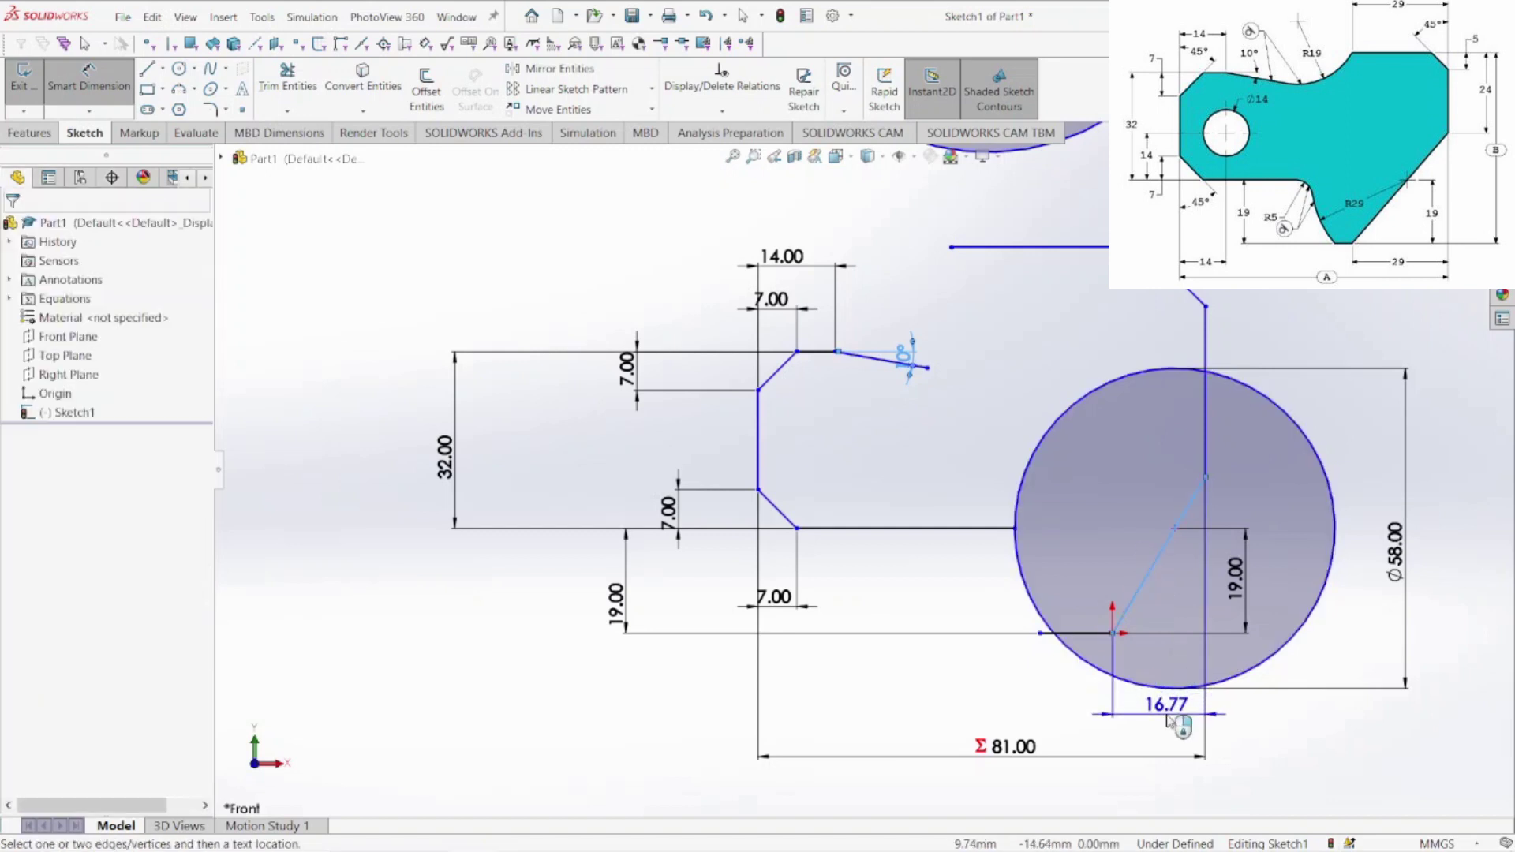
{"action": "left_click", "coordinate": [1167, 716]}
{"action": "type", "text": "29"}
{"action": "key", "text": "Return"}
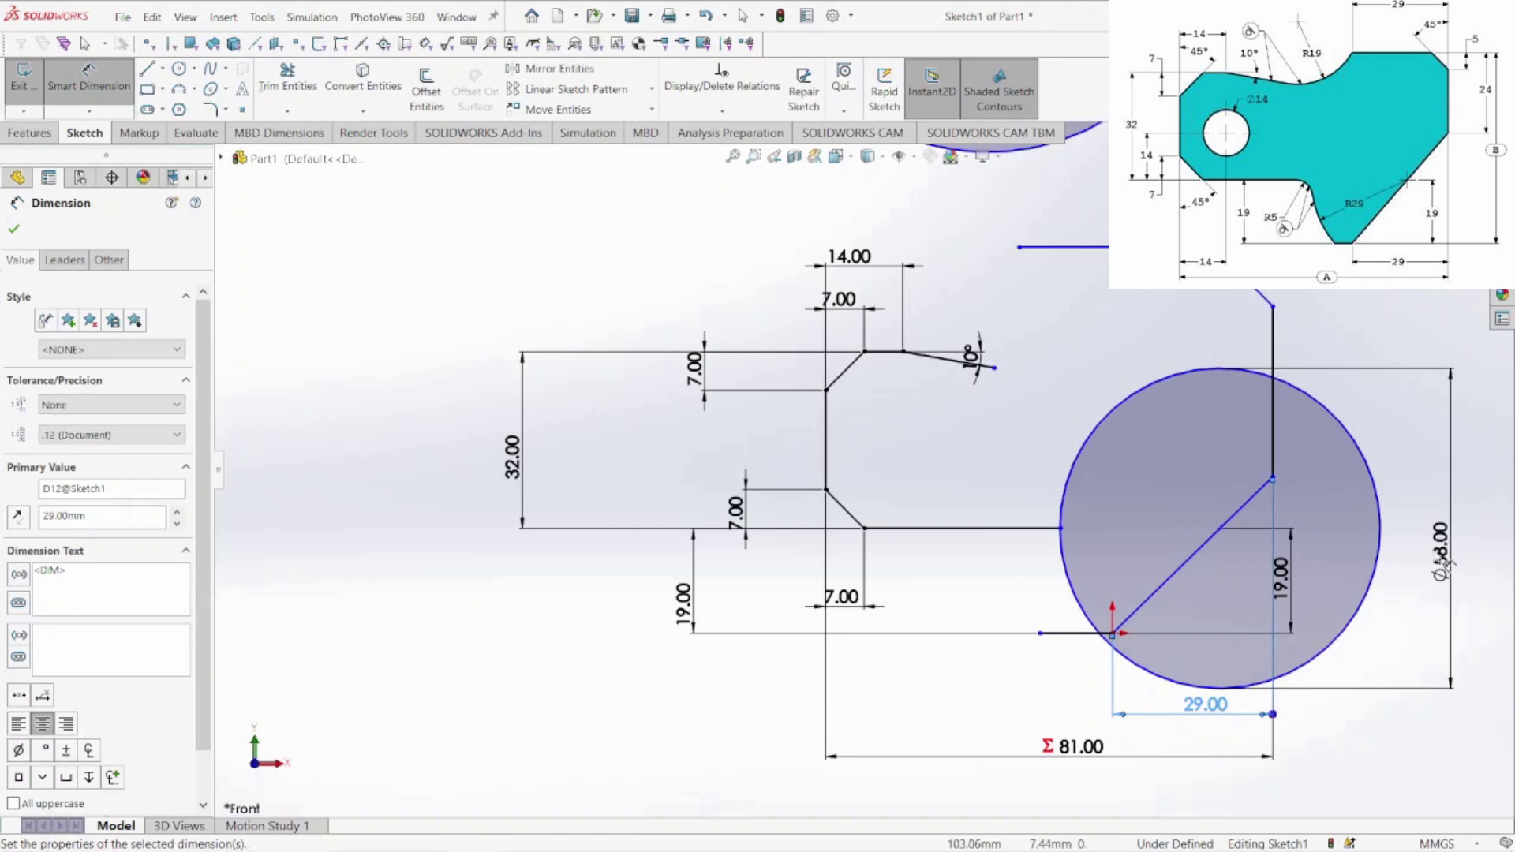
Dimension the vertical distance from the upper horizontal line to the upper end of the long sloped line to 24 mm
{"action": "scroll", "coordinate": [1373, 568], "scroll_direction": "up", "scroll_amount": 3}
{"action": "left_click", "coordinate": [1050, 342]}
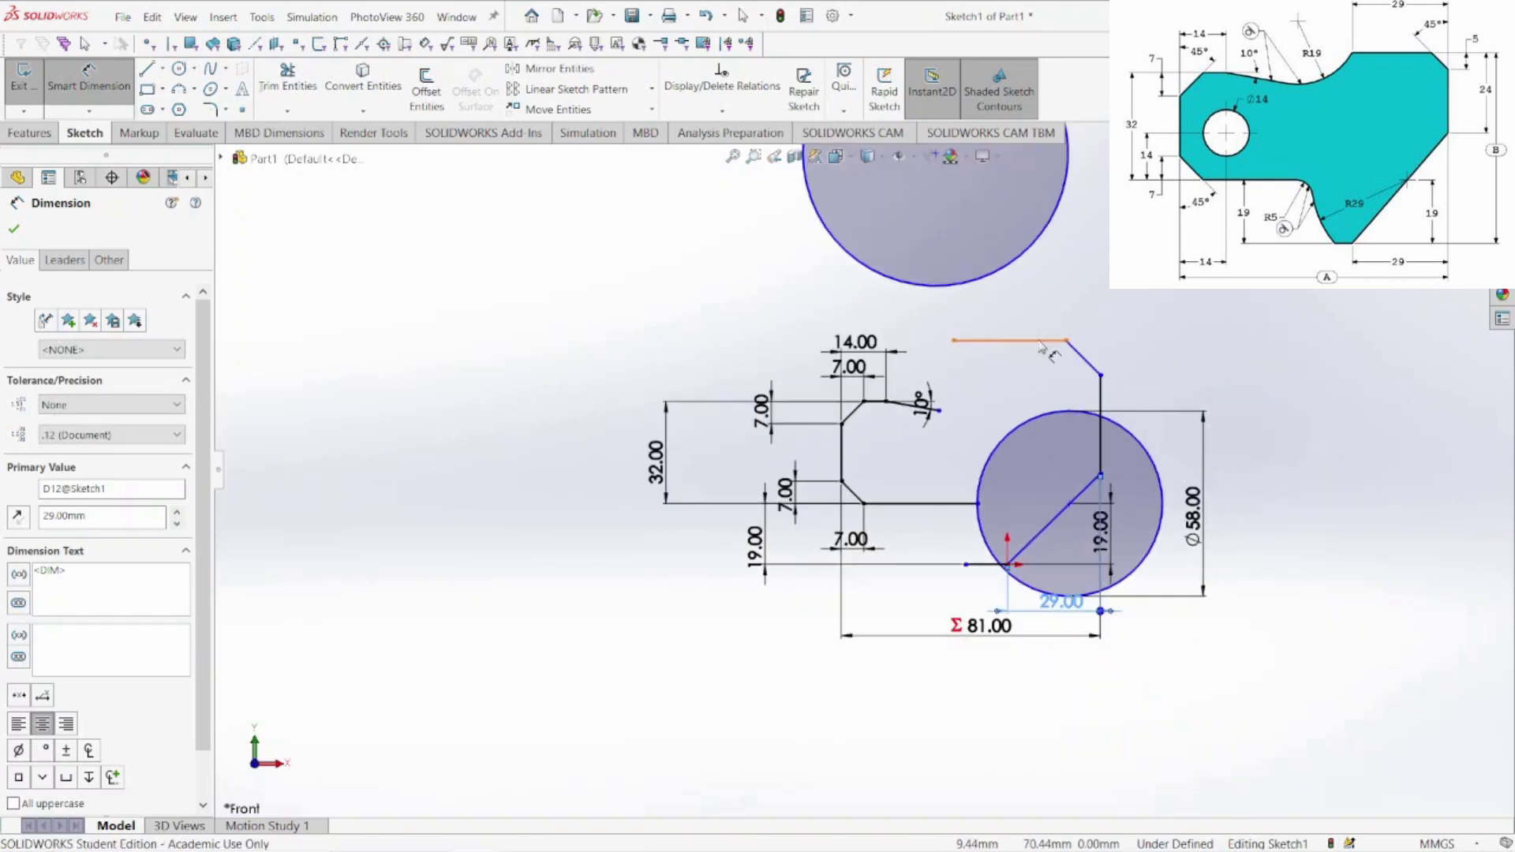
{"action": "left_click", "coordinate": [1101, 476]}
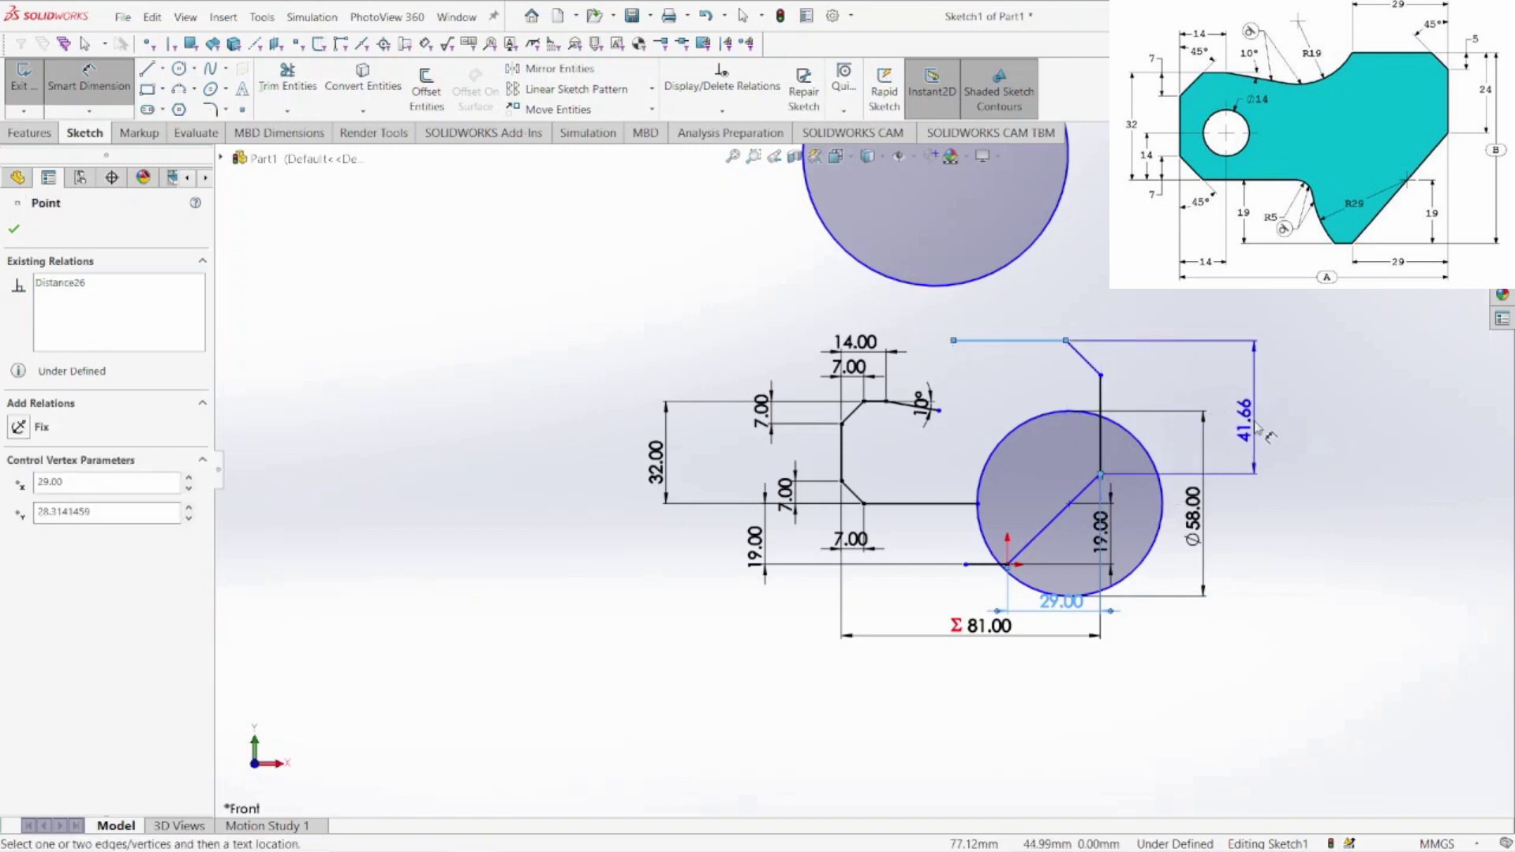
{"action": "left_click", "coordinate": [1260, 432]}
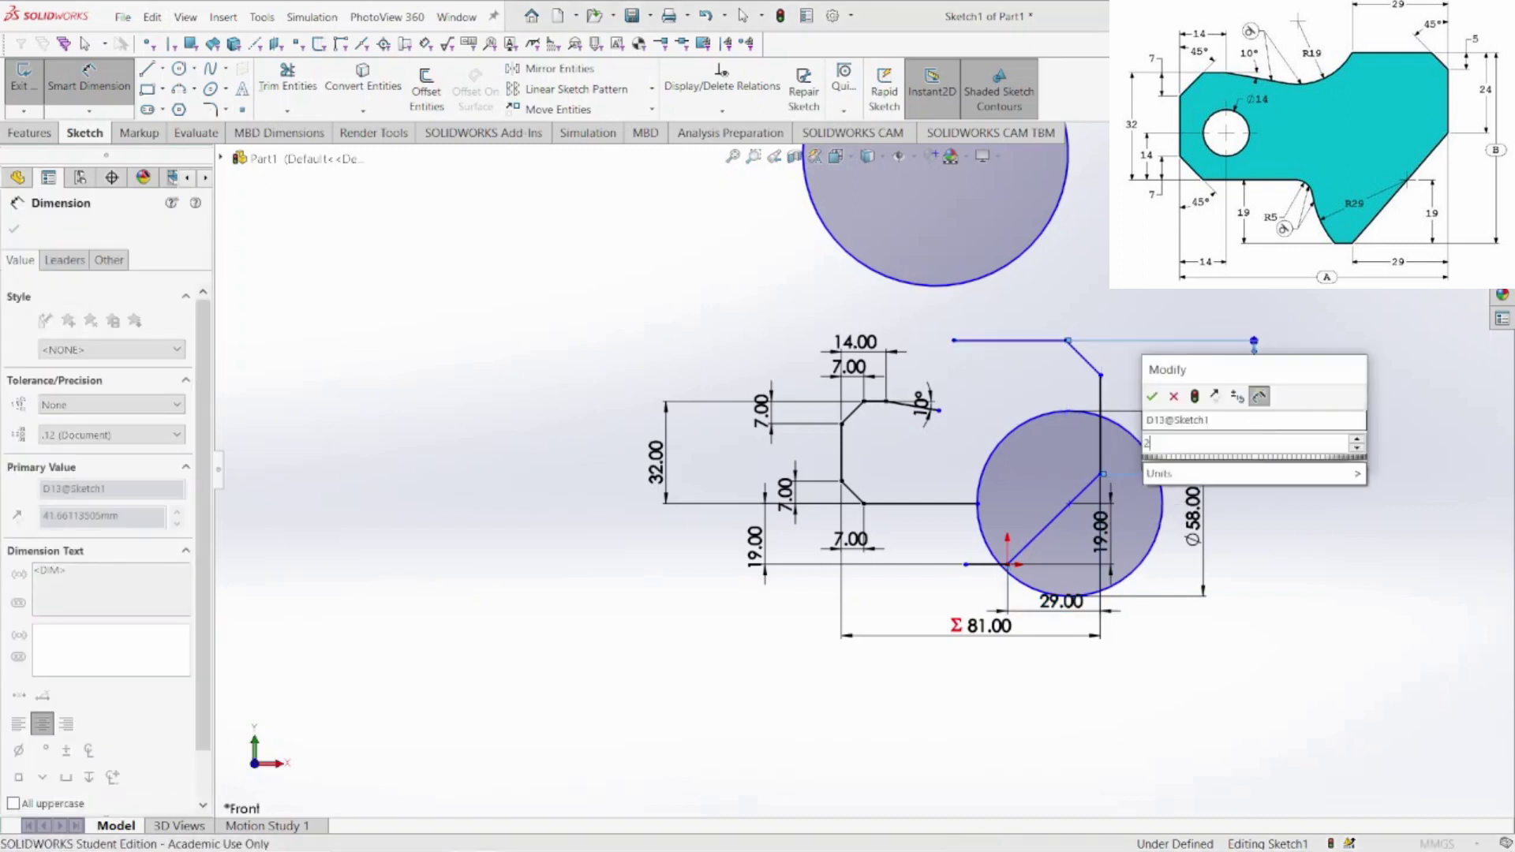
{"action": "type", "text": "24"}
{"action": "key", "text": "Return"}
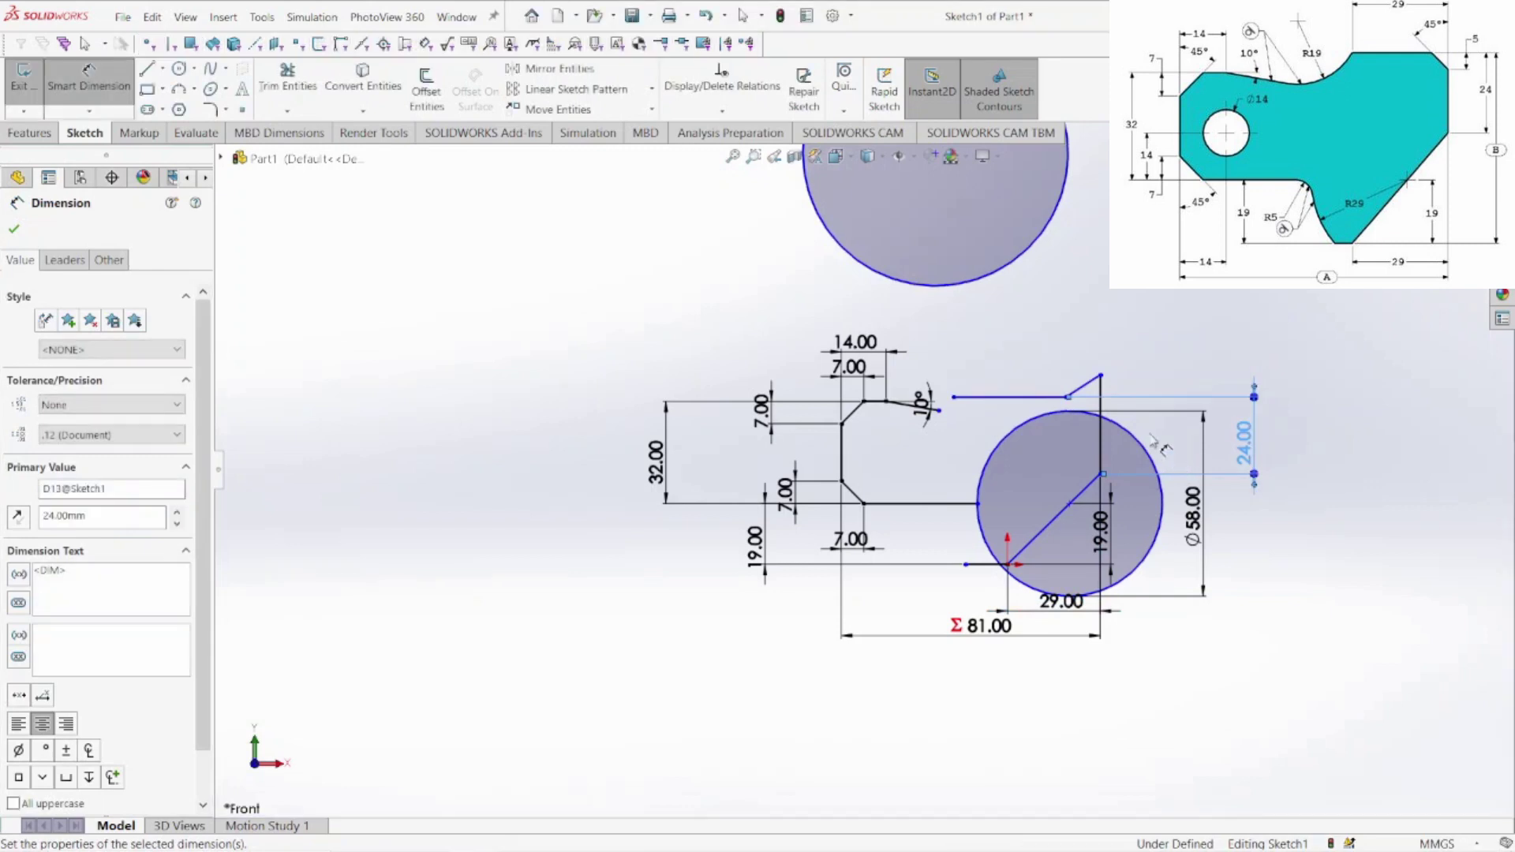
Move the upper end of the right vertical line below the upper horizontal line so the corner line slopes downward
{"action": "key", "text": "Escape"}
{"action": "left_click_drag", "start_coordinate": [1102, 378], "coordinate": [1098, 429]}
{"action": "left_click", "coordinate": [1225, 512]}
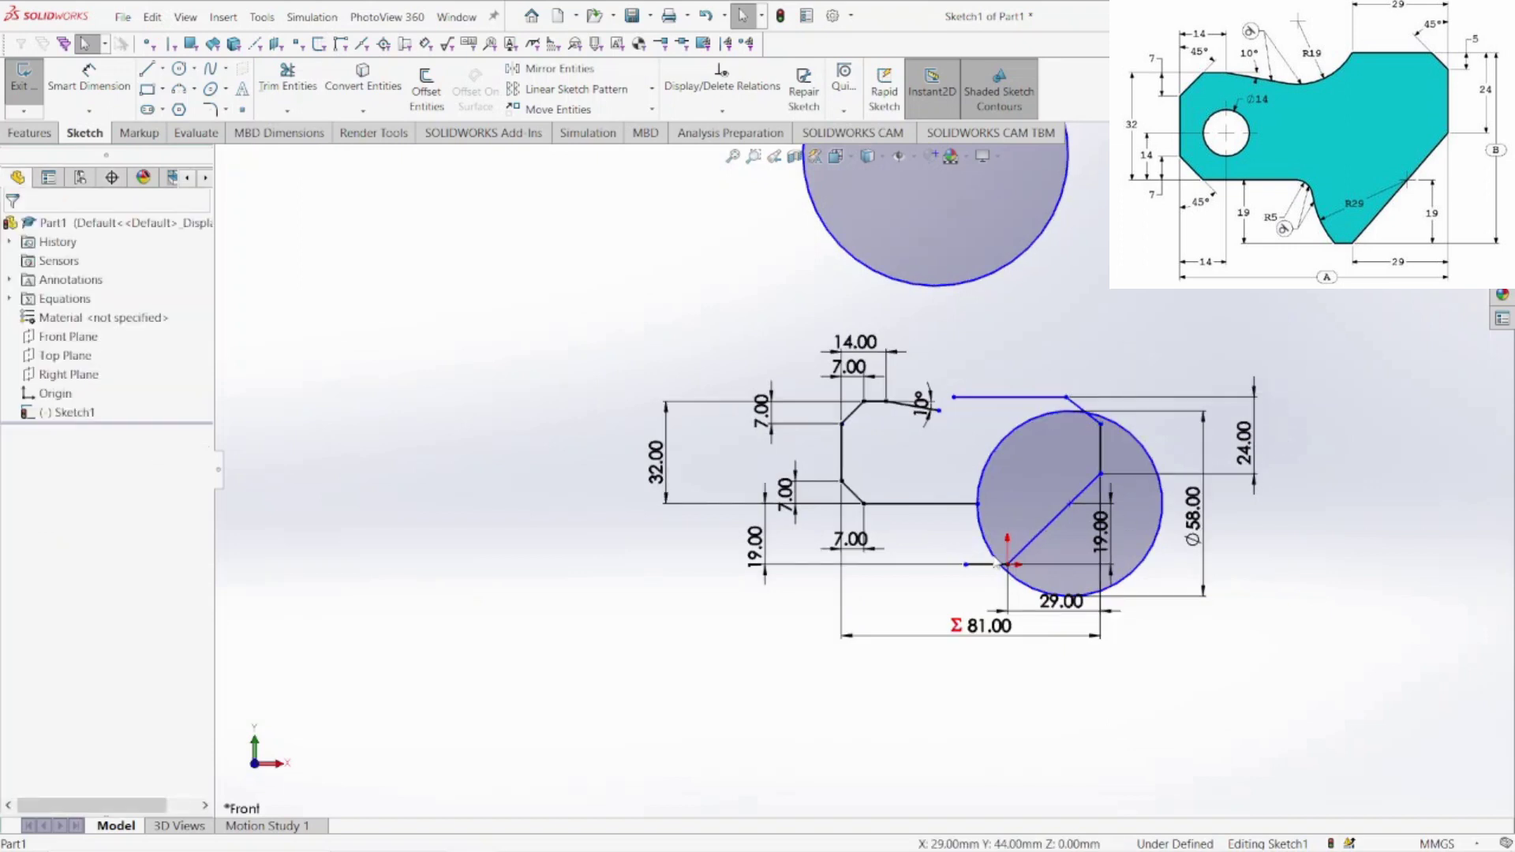
Trim the short bottom line outside the 58 mm circle and the circle itself, keeping only its lower-left arc
{"action": "scroll", "coordinate": [996, 563], "scroll_direction": "down", "scroll_amount": 4}
{"action": "key", "text": "t"}
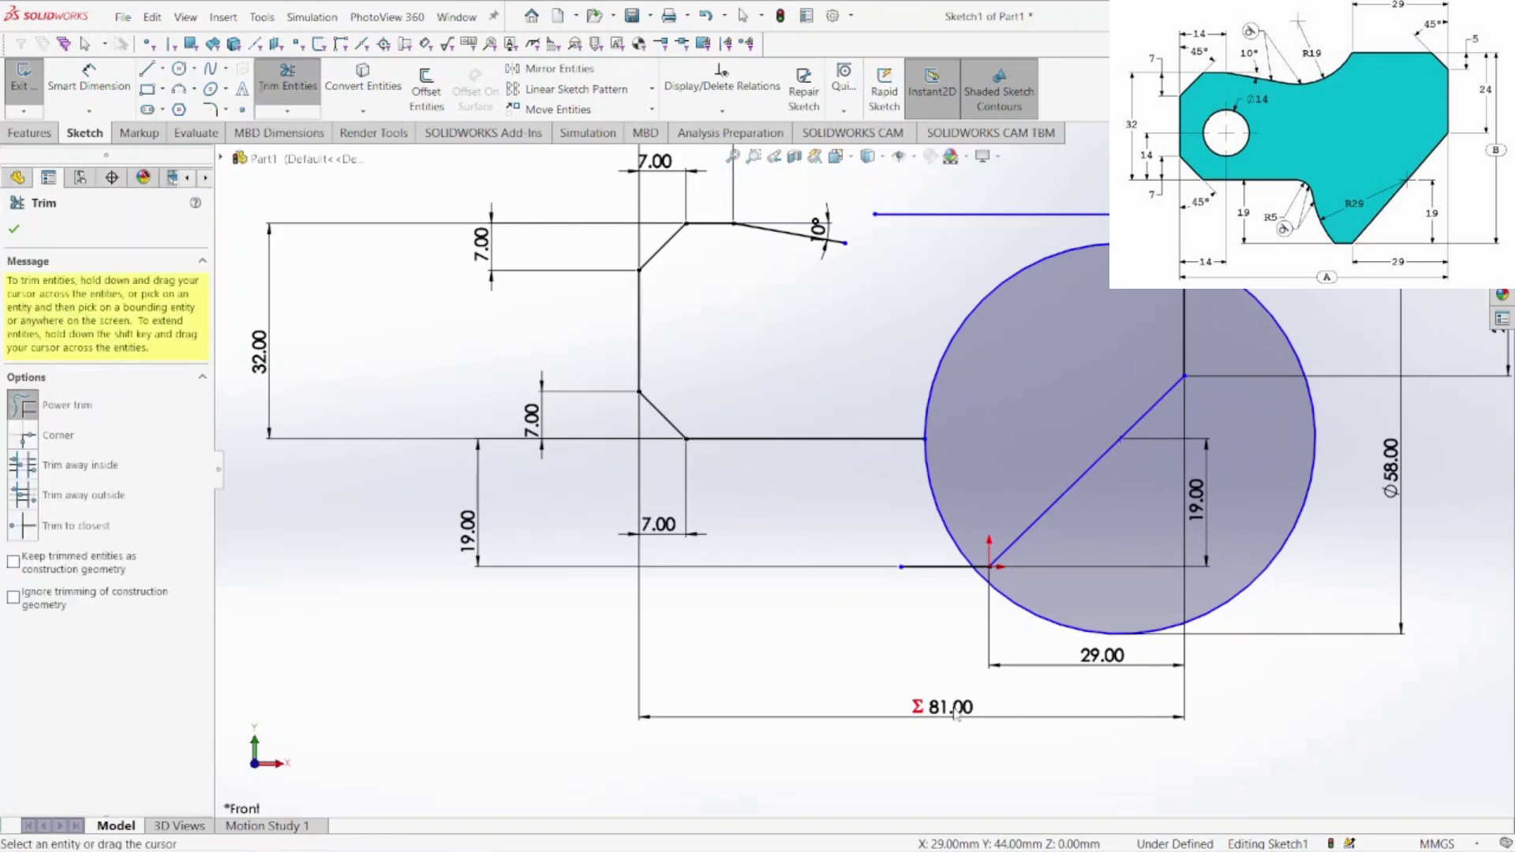
{"action": "left_click_drag", "start_coordinate": [926, 616], "coordinate": [928, 561]}
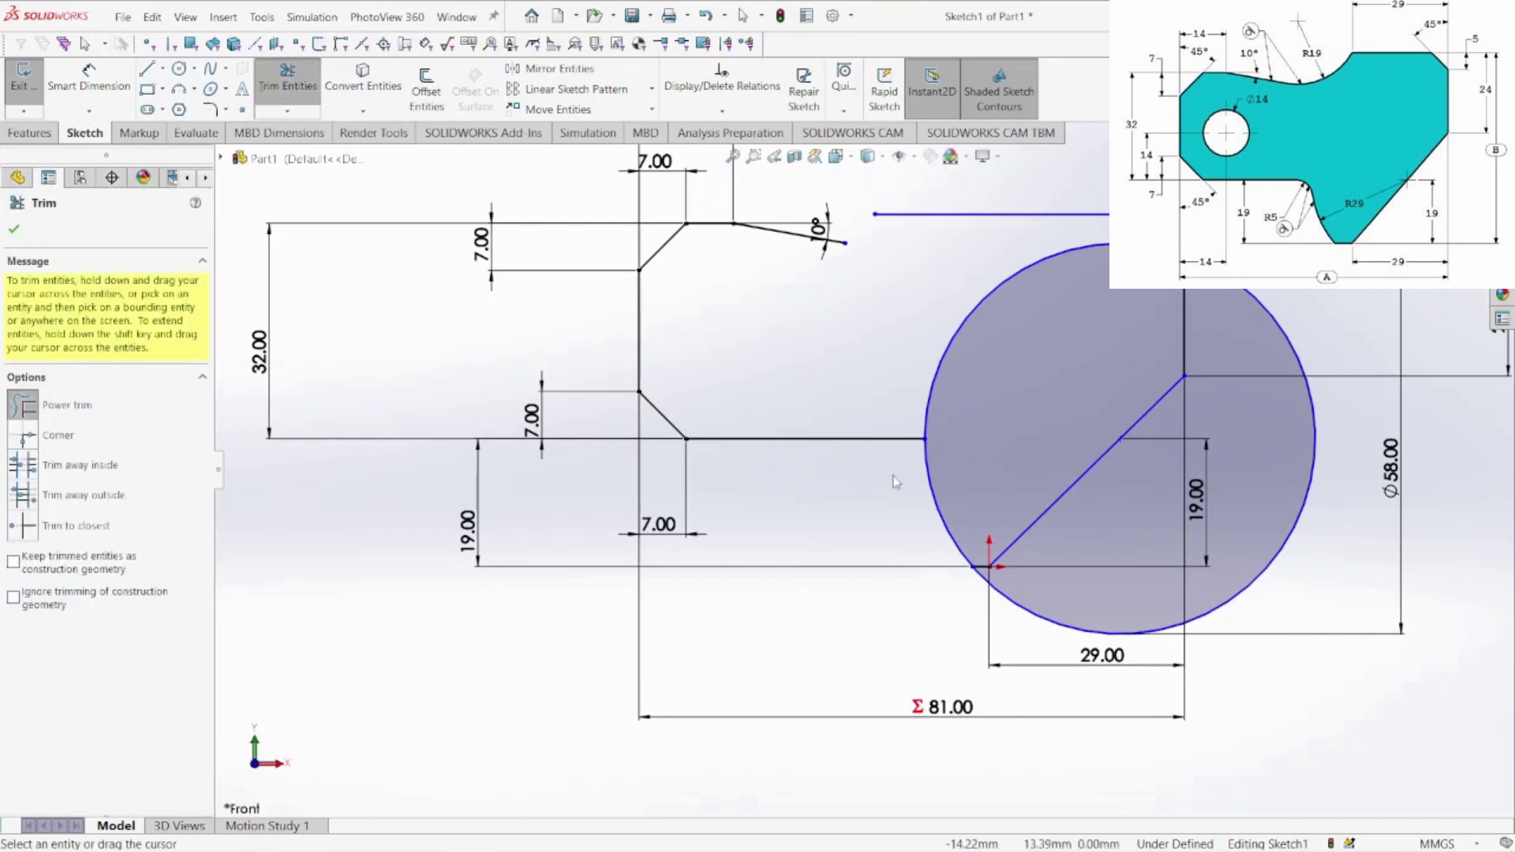
{"action": "left_click_drag", "start_coordinate": [903, 322], "coordinate": [1027, 389]}
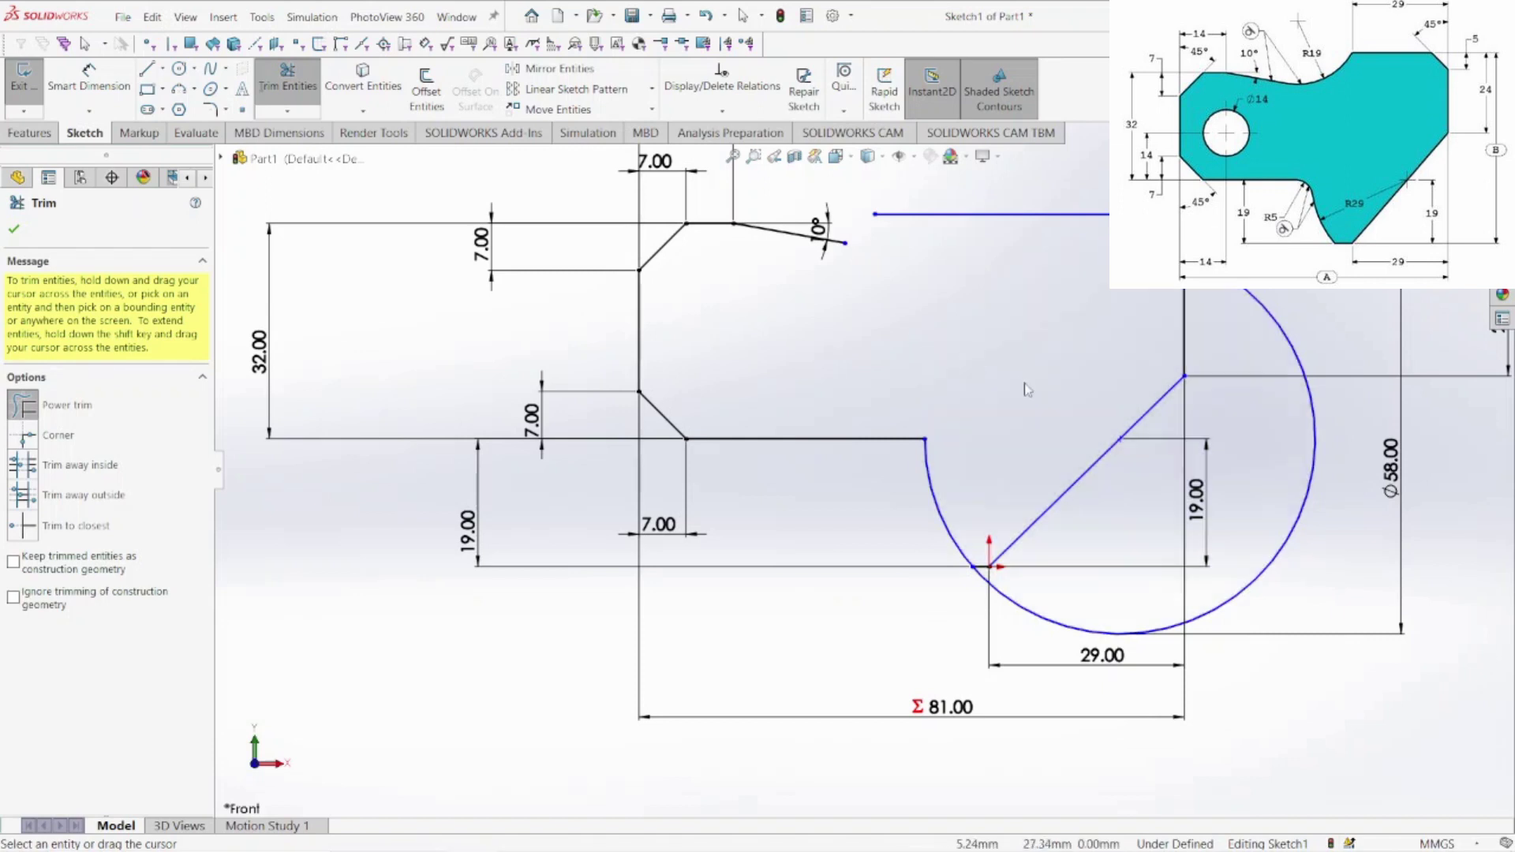
{"action": "left_click_drag", "start_coordinate": [1299, 306], "coordinate": [1272, 343]}
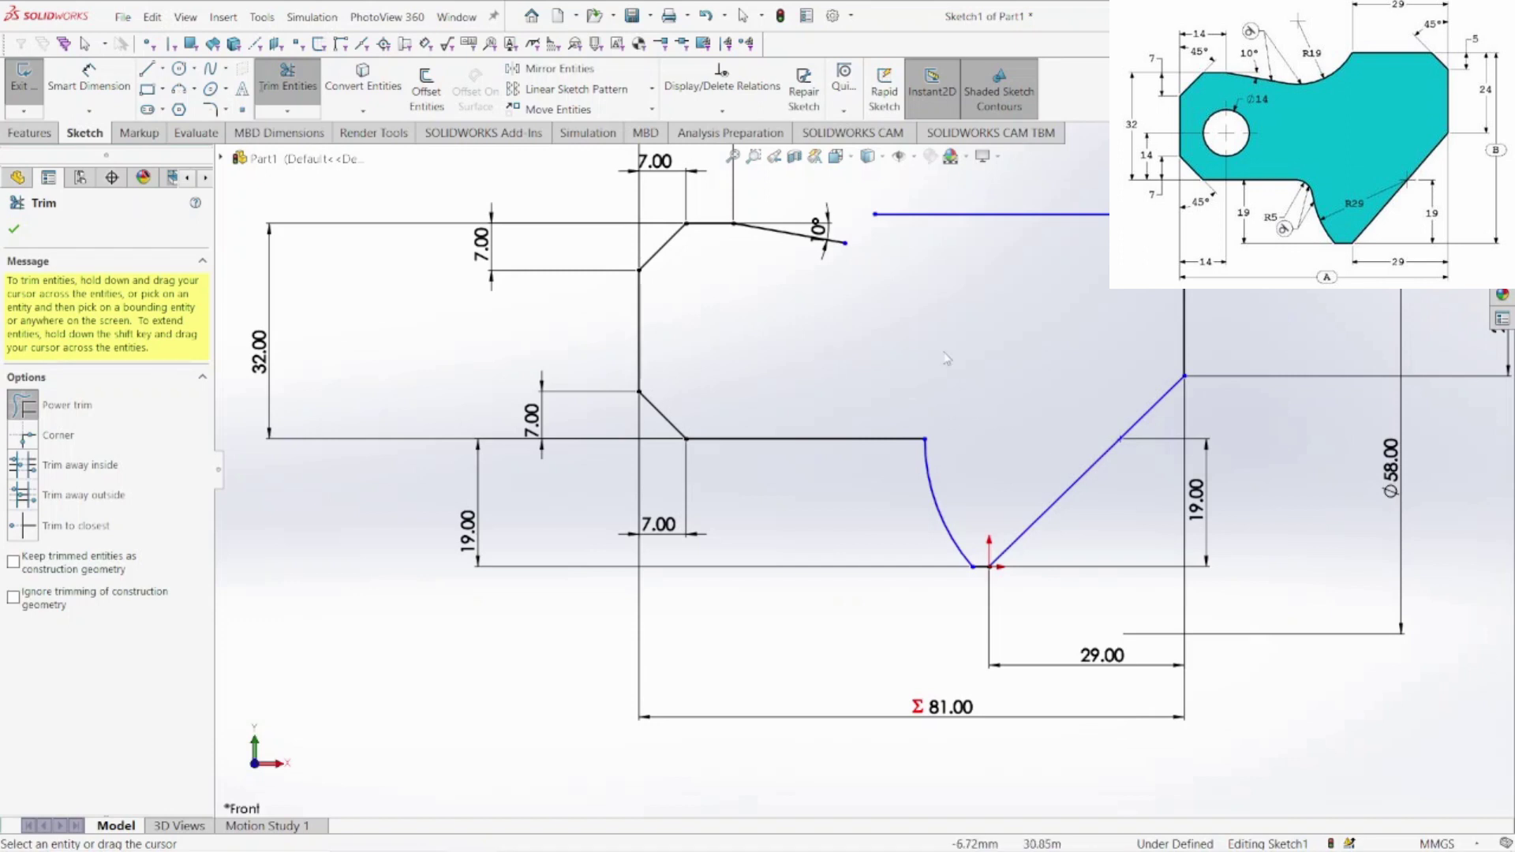
Dimension the vertical extent of the upper-right sloped corner line to 5 mm
{"action": "key", "text": "d"}
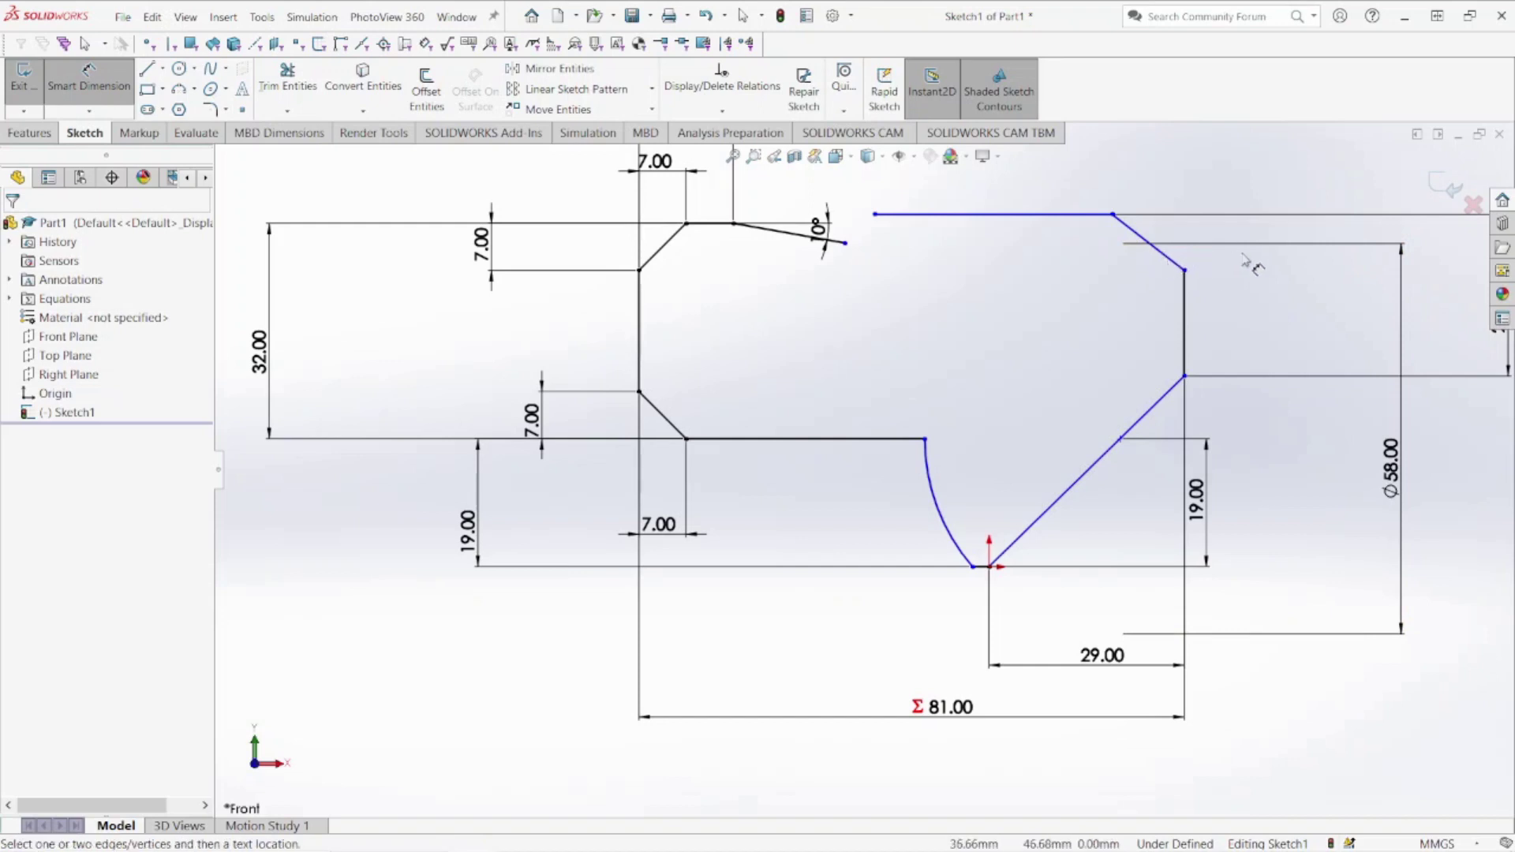
{"action": "left_click", "coordinate": [1174, 263]}
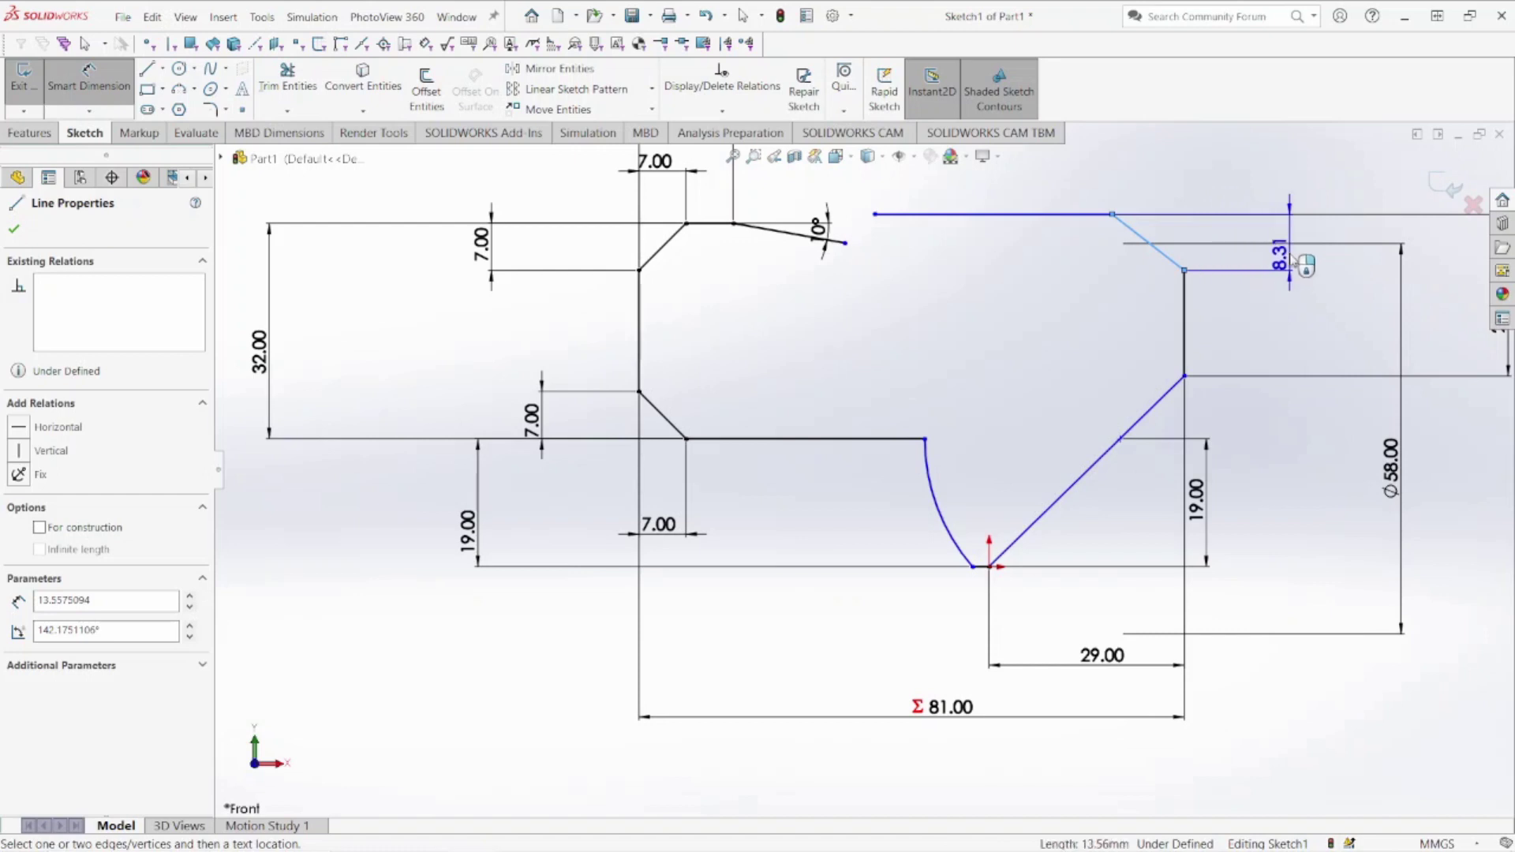
{"action": "left_click", "coordinate": [1285, 256]}
{"action": "type", "text": "55"}
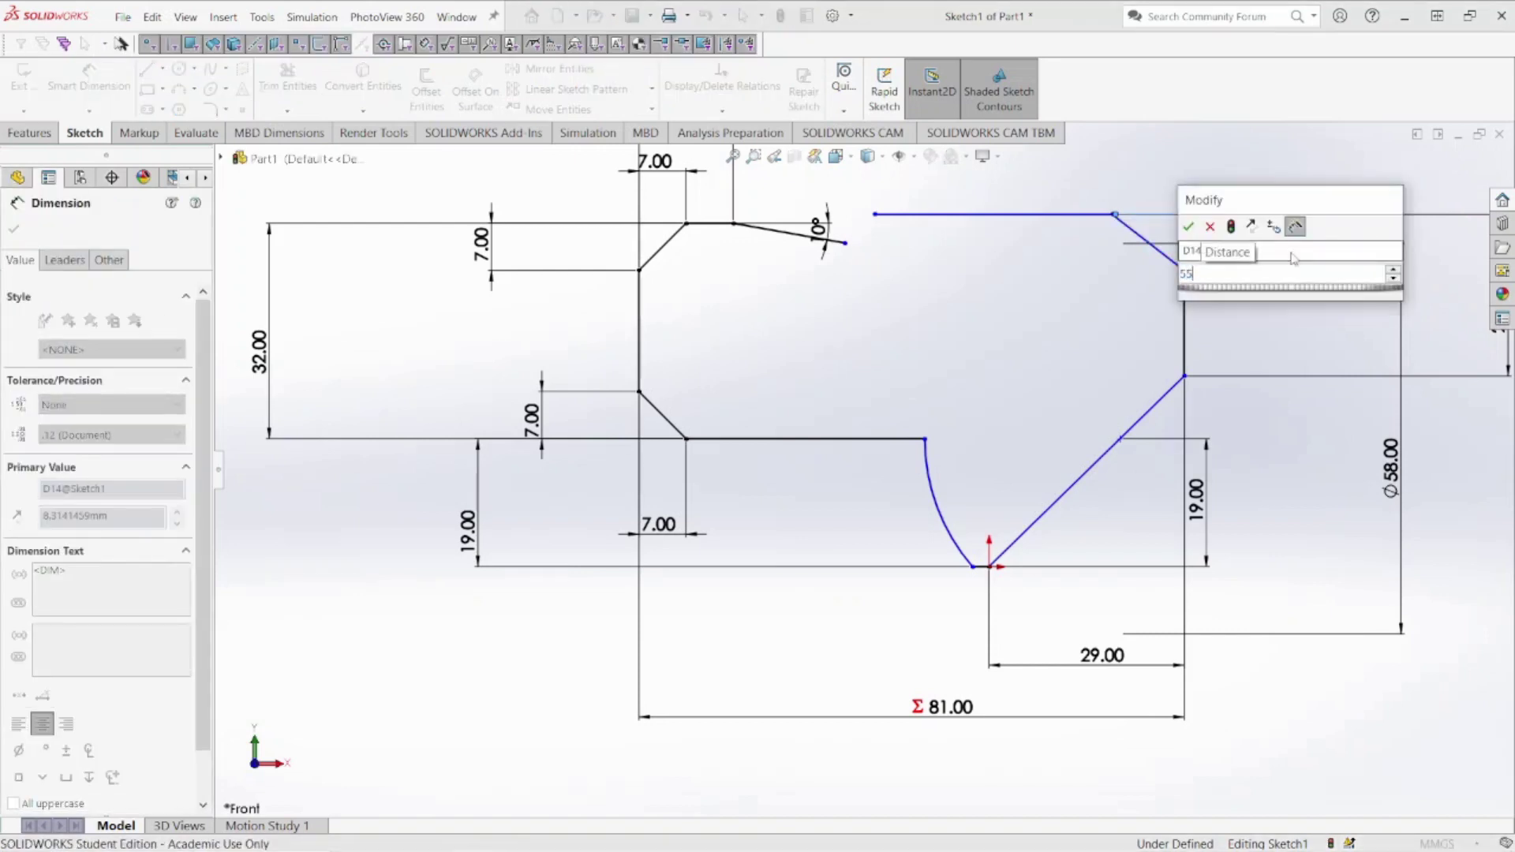
{"action": "key", "text": "Return"}
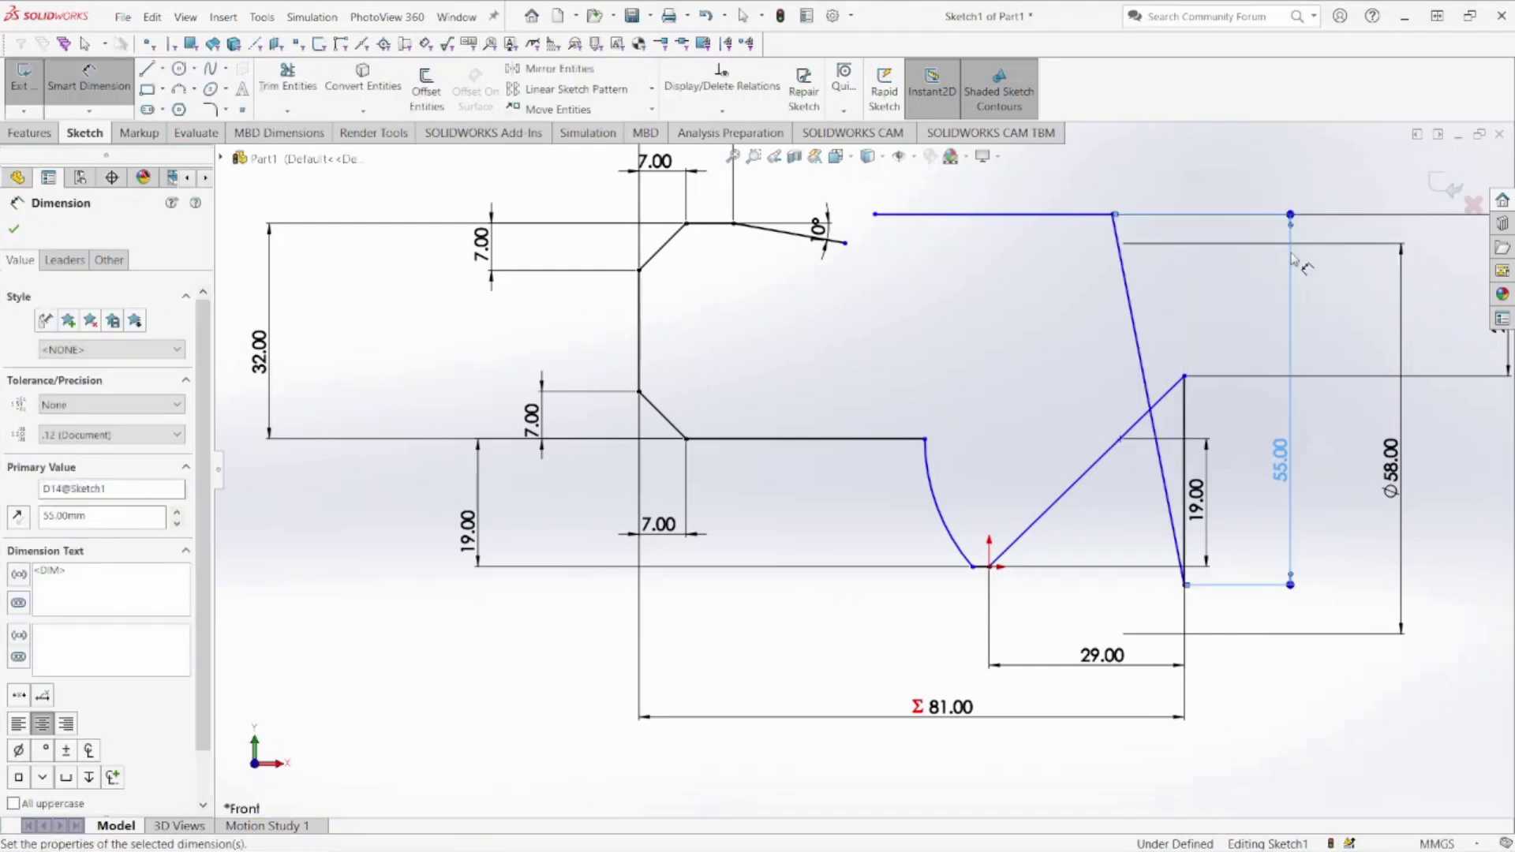
{"action": "key", "text": "Escape"}
{"action": "double_click", "coordinate": [1284, 466]}
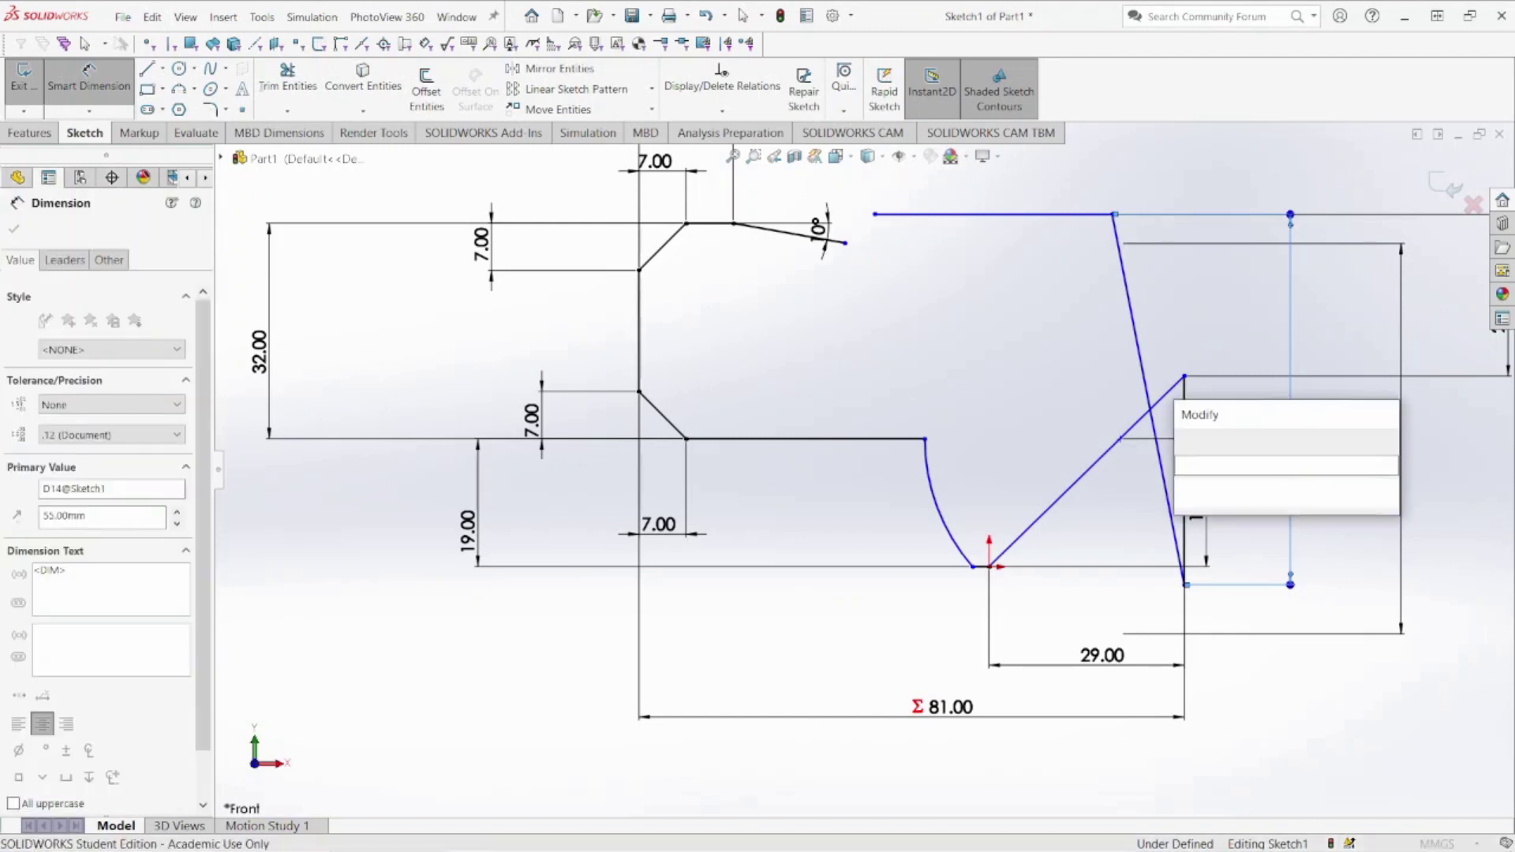
{"action": "type", "text": "5"}
{"action": "key", "text": "Return"}
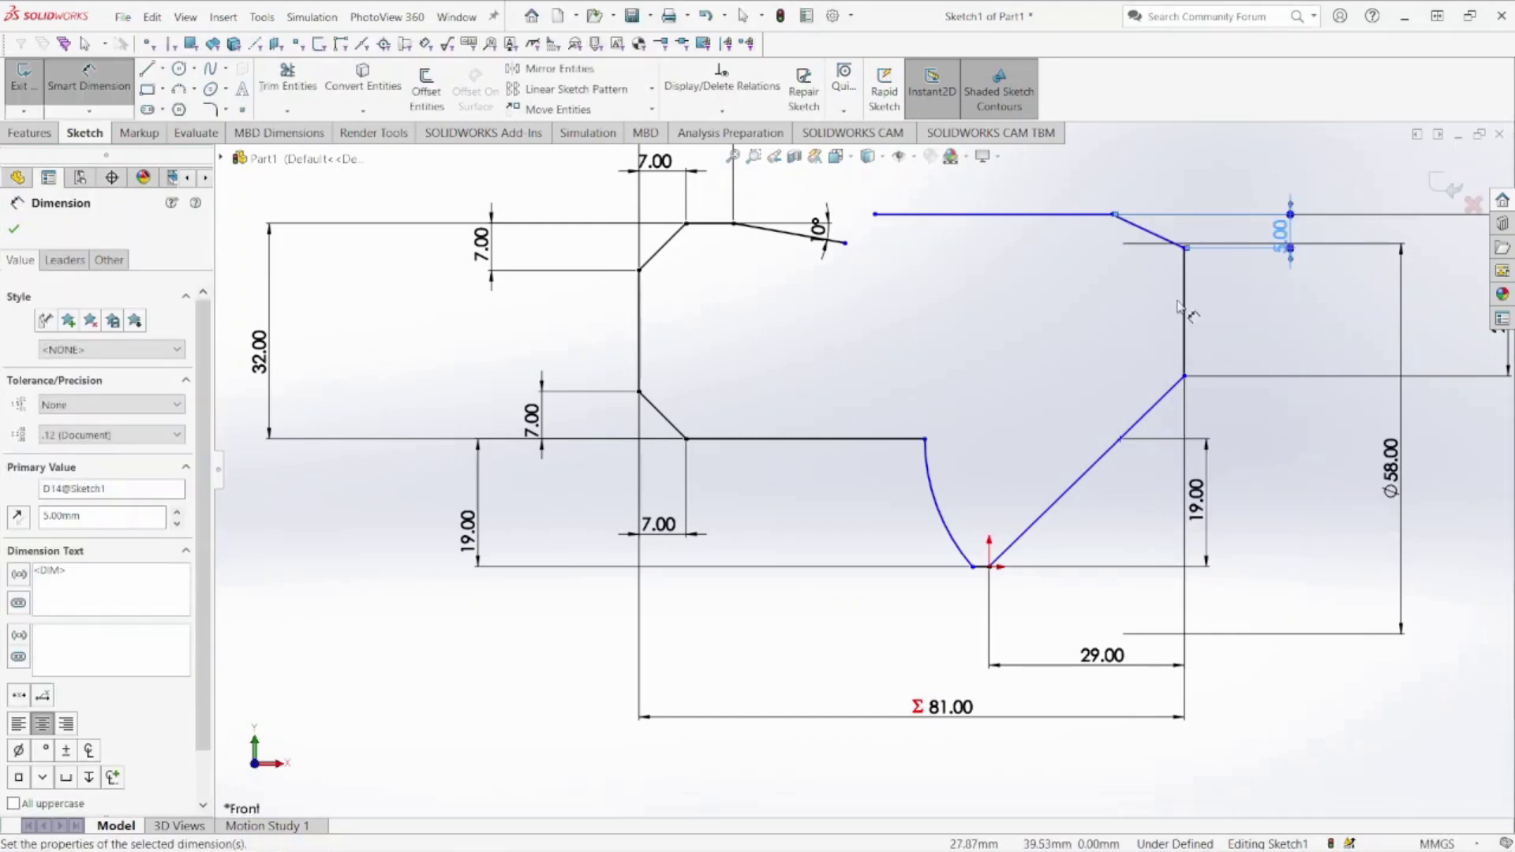
Dimension the horizontal extent of the upper-right sloped corner line to 5 mm
{"action": "left_click", "coordinate": [1149, 232]}
{"action": "left_click", "coordinate": [1142, 172]}
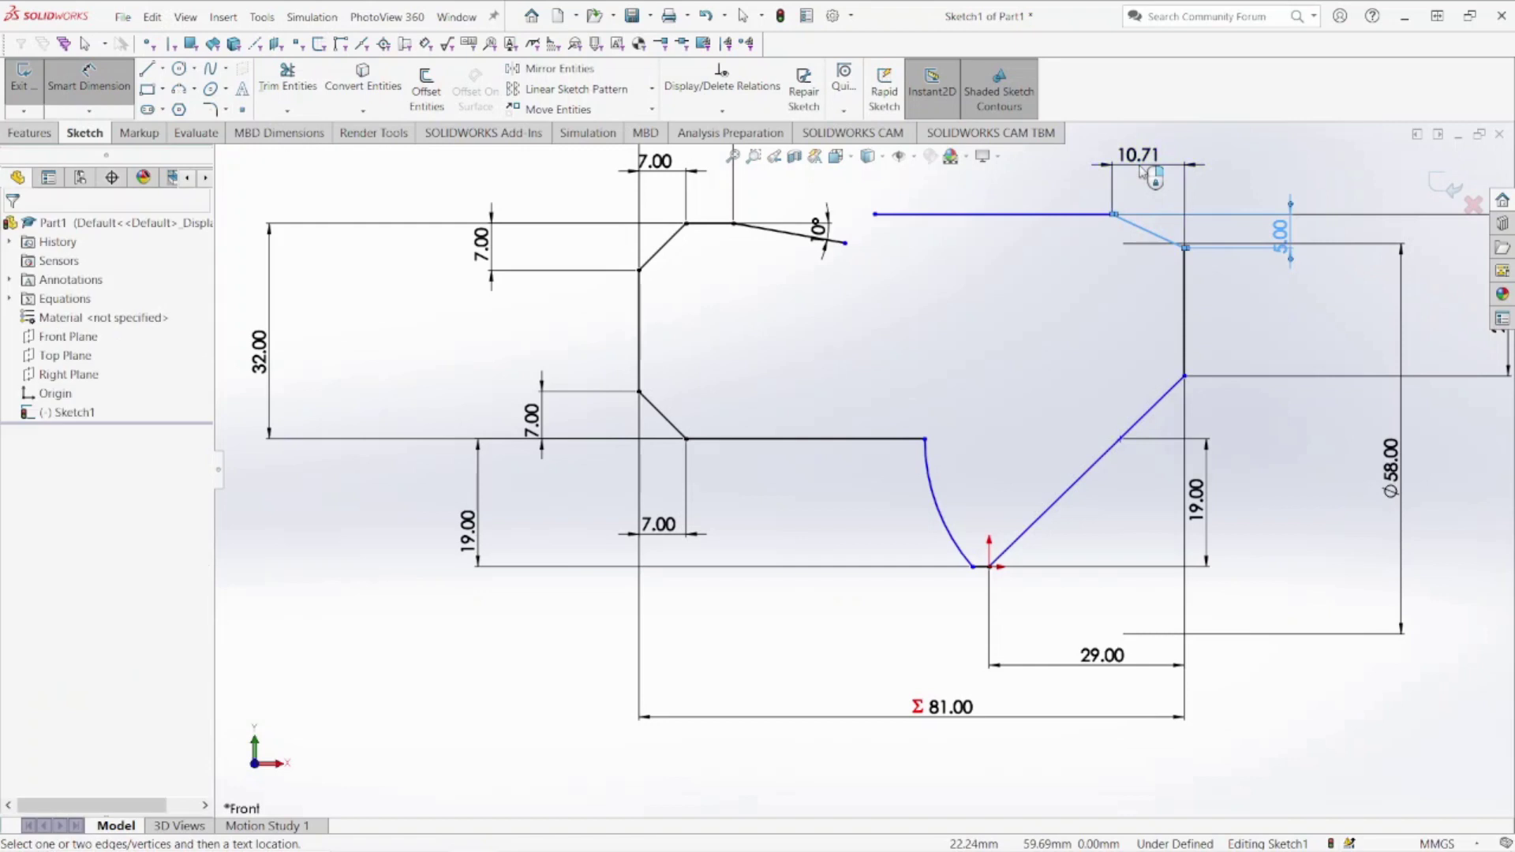
{"action": "key", "text": "Return"}
{"action": "key", "text": "Escape"}
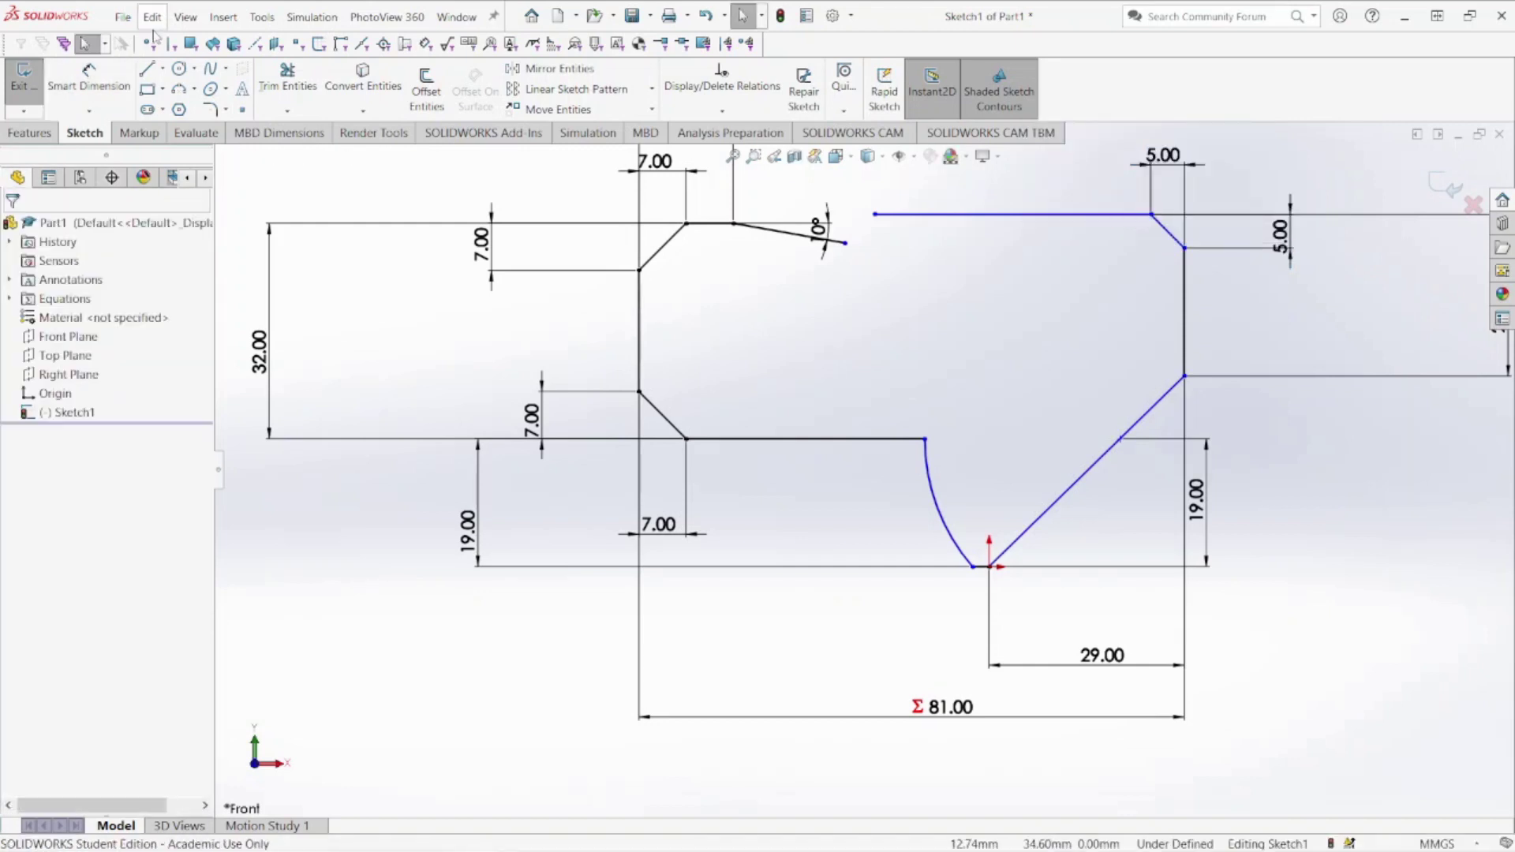
Dimension the overall height between the upper horizontal line and the short bottom line, linking it to global variable B
{"action": "left_click", "coordinate": [1051, 215]}
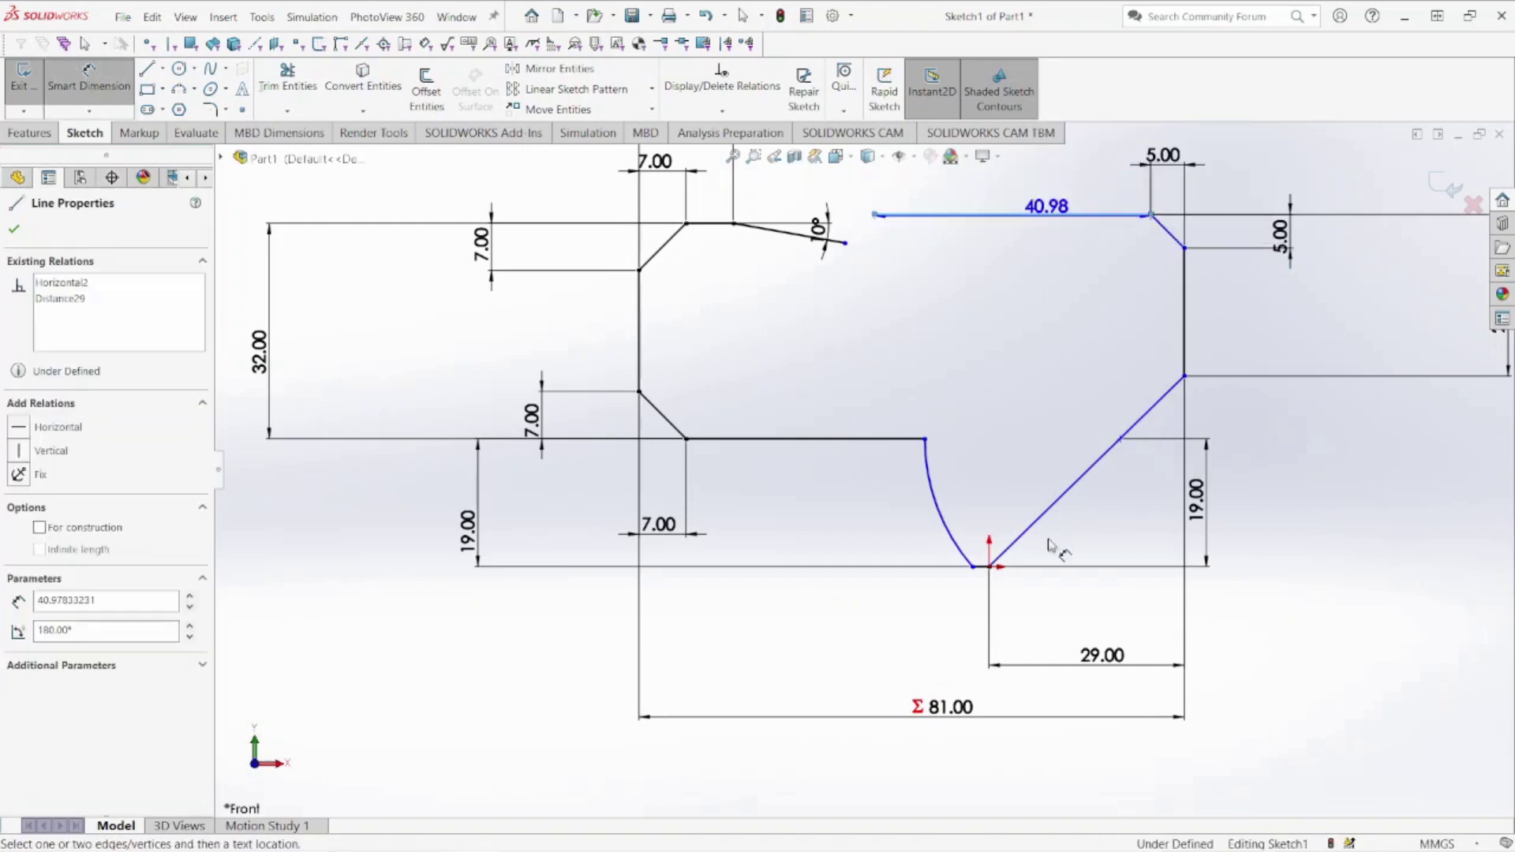
{"action": "left_click", "coordinate": [984, 568]}
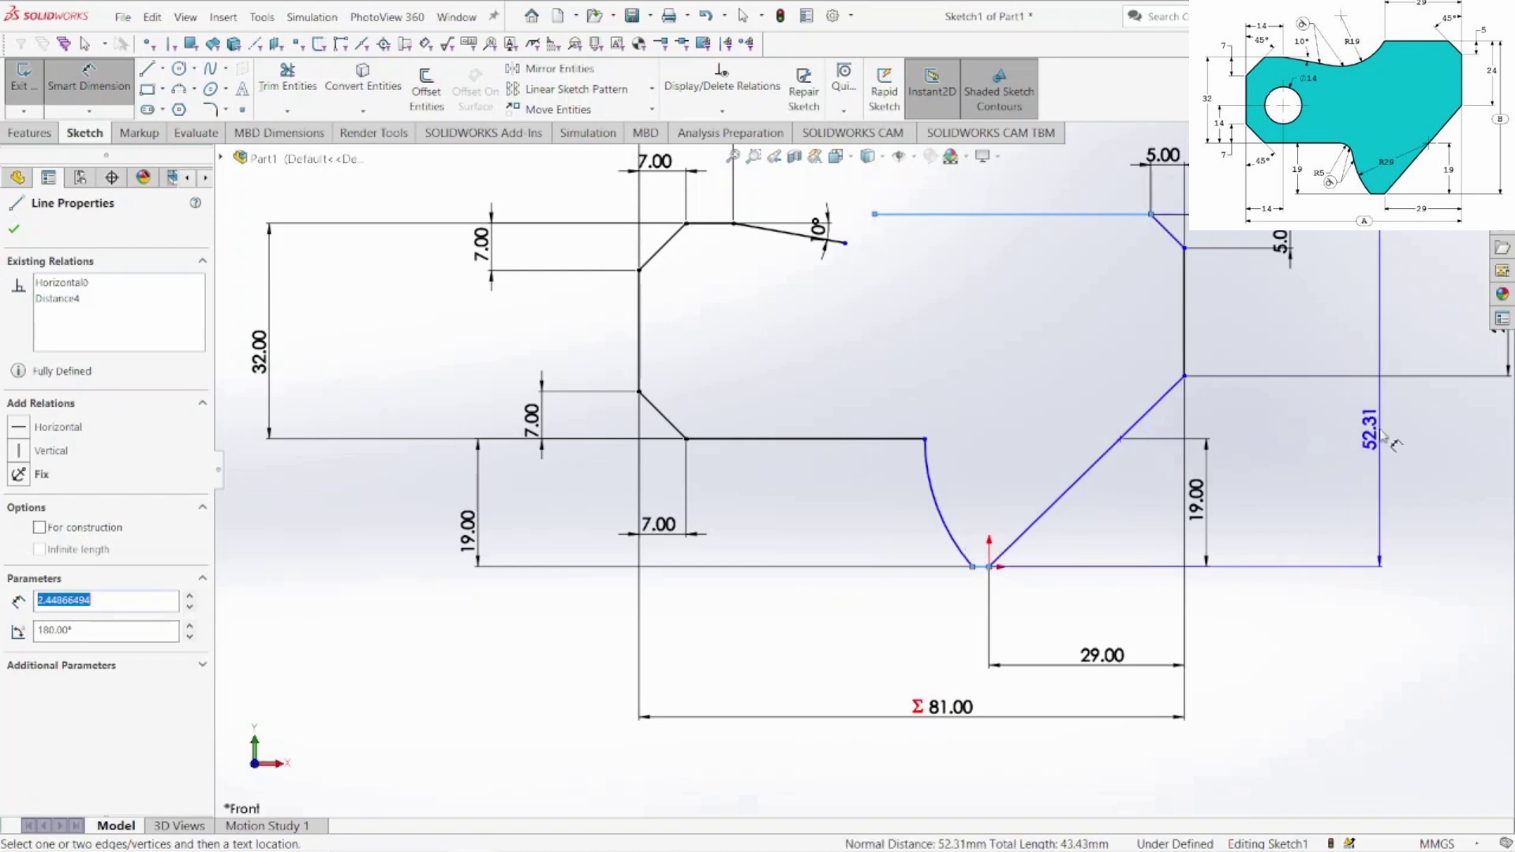
{"action": "left_click", "coordinate": [1382, 433]}
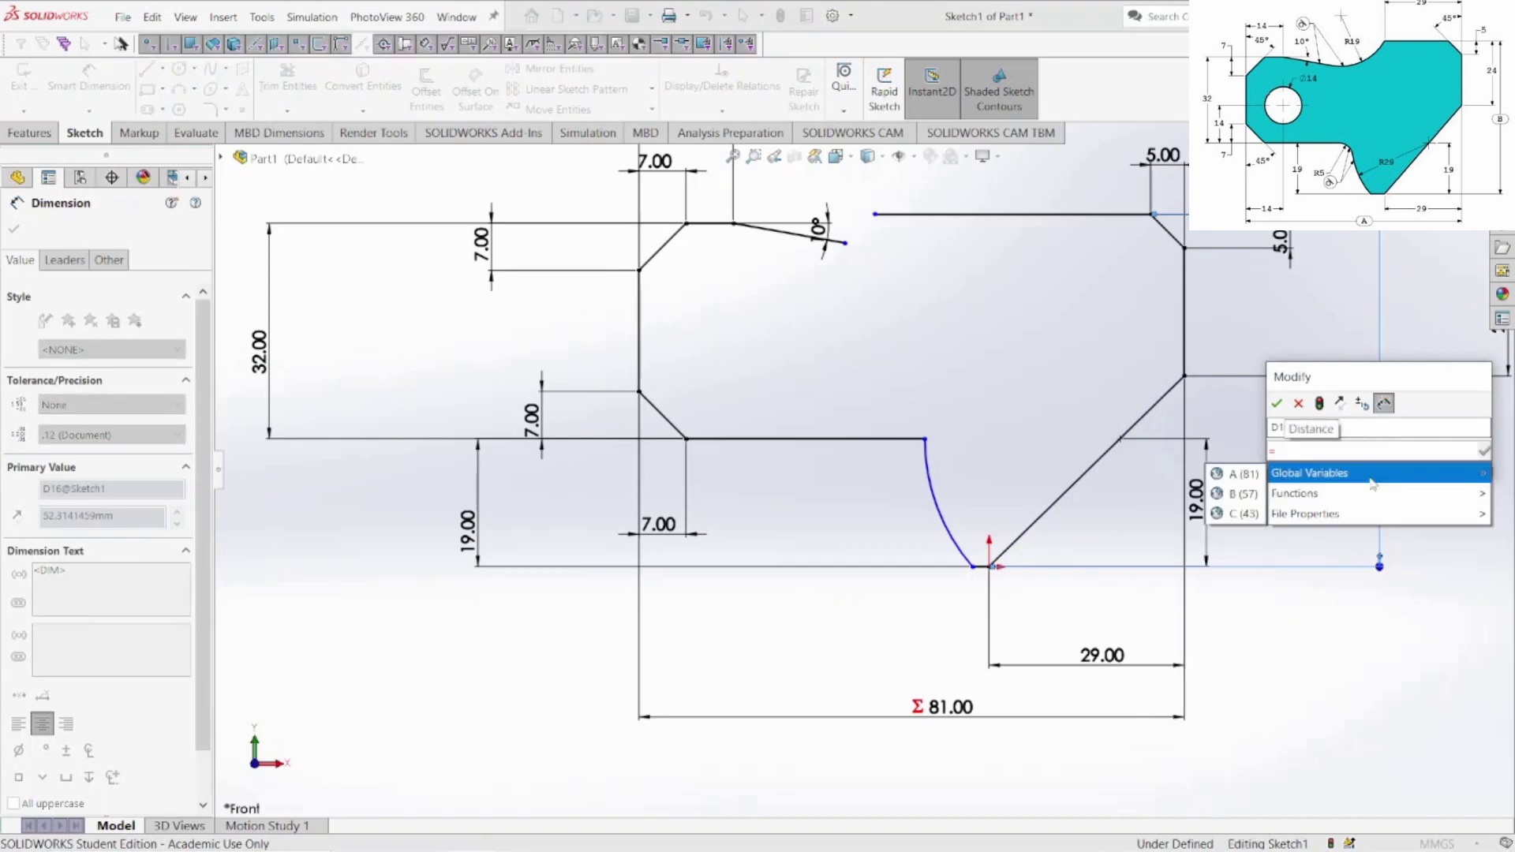
{"action": "left_click", "coordinate": [1242, 493]}
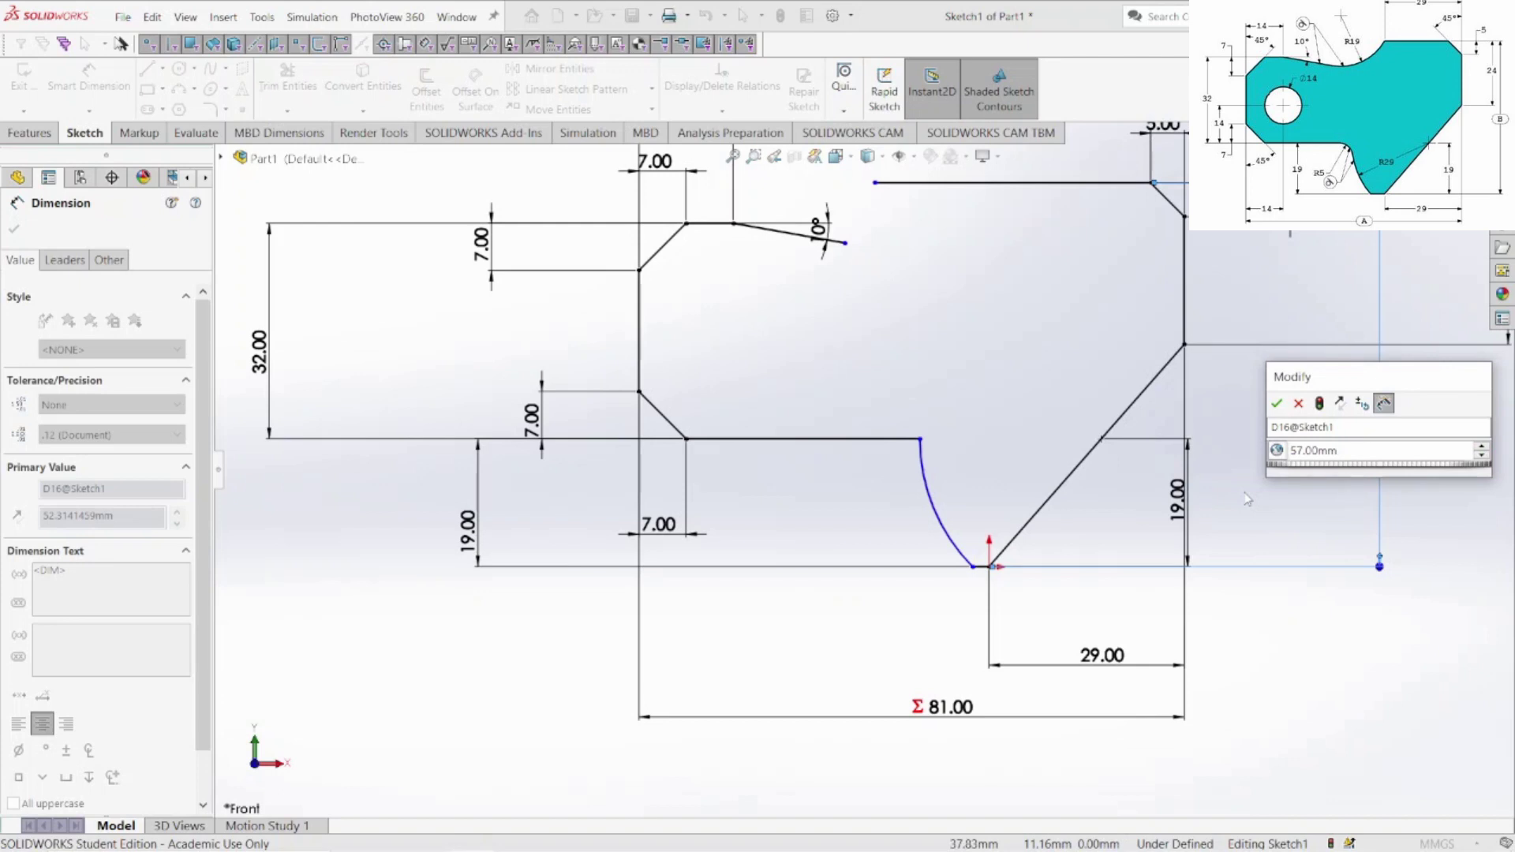
{"action": "key", "text": "Return"}
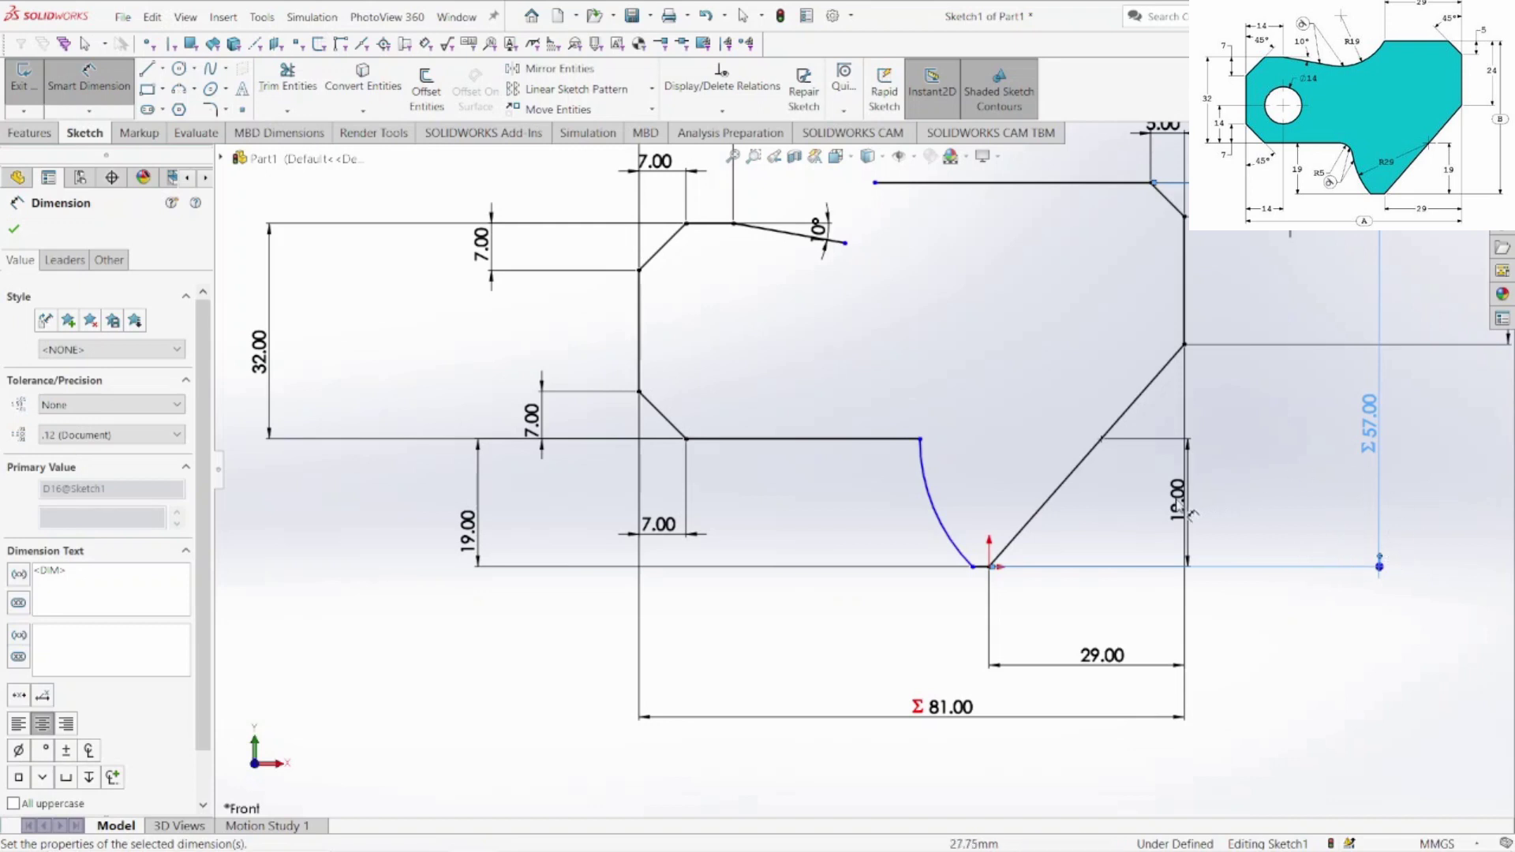
Dimension the radius of the lower-left arc to 29 mm
{"action": "left_click", "coordinate": [968, 481]}
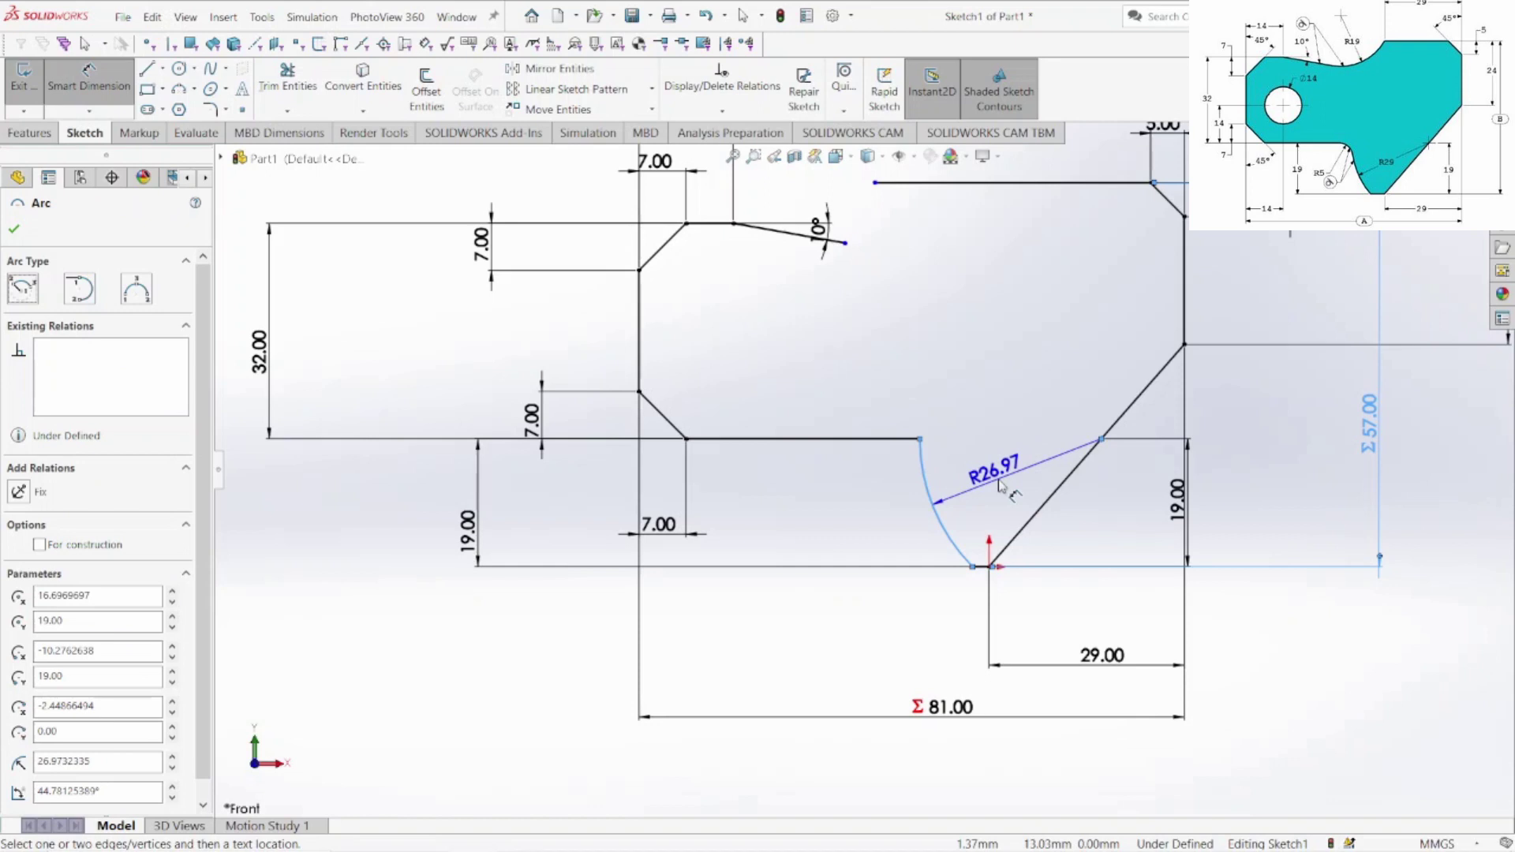
{"action": "left_click", "coordinate": [995, 494]}
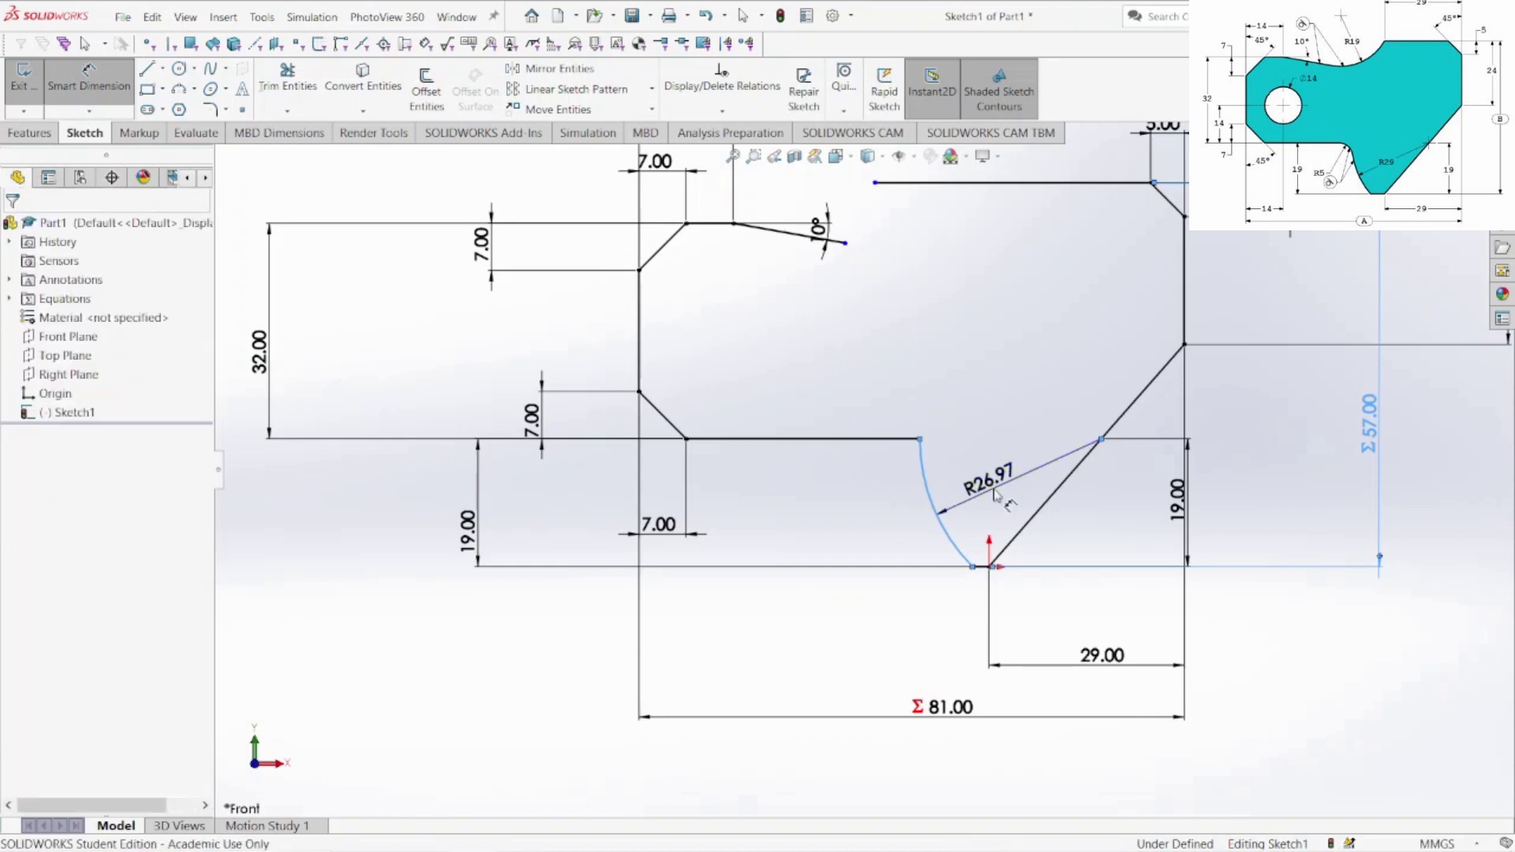
{"action": "double_click", "coordinate": [995, 494]}
{"action": "type", "text": "29"}
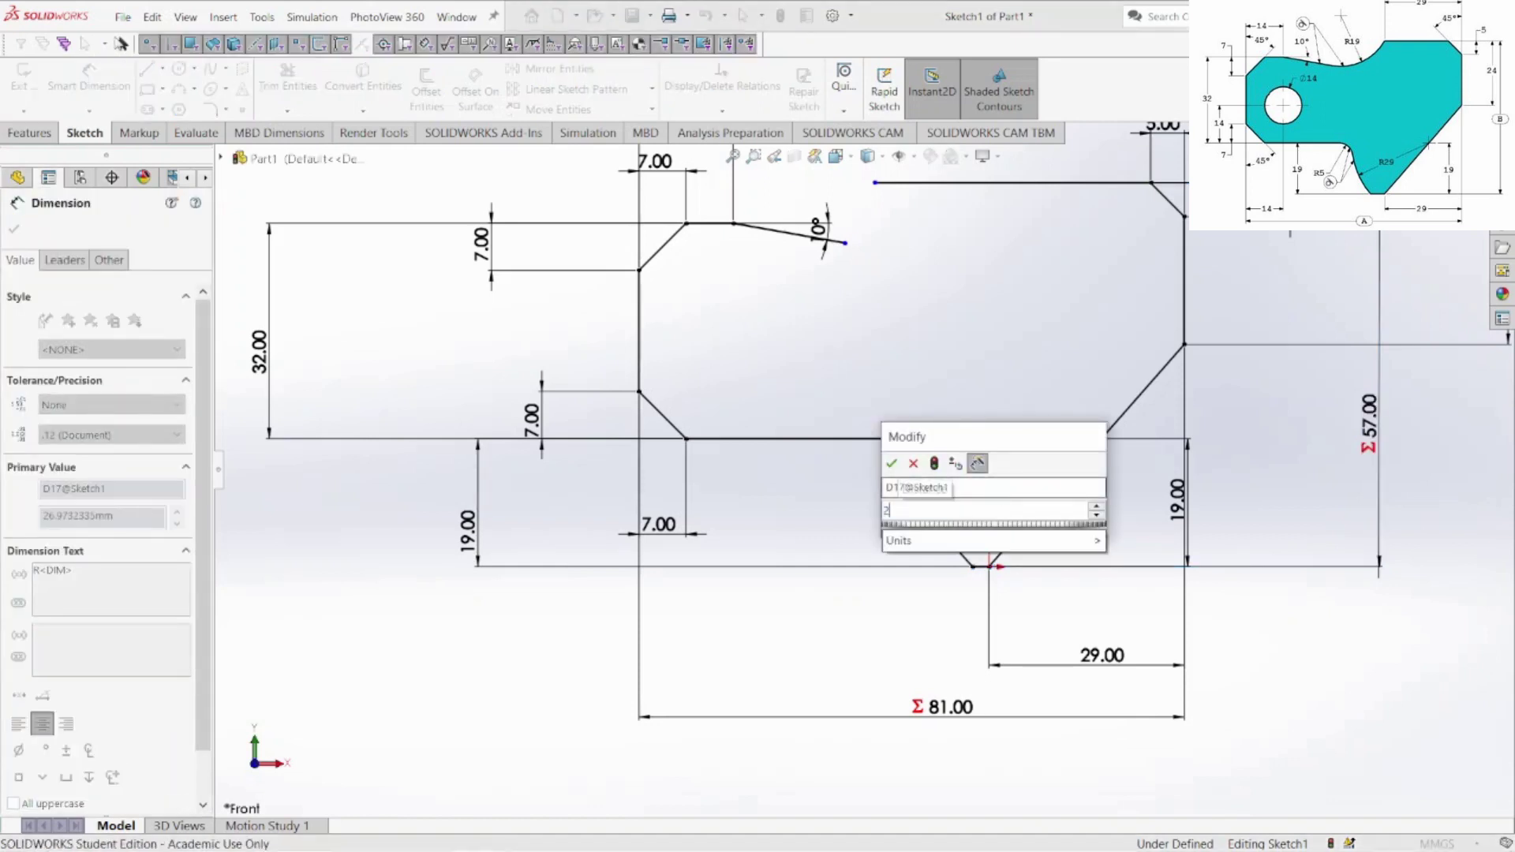
{"action": "key", "text": "Return"}
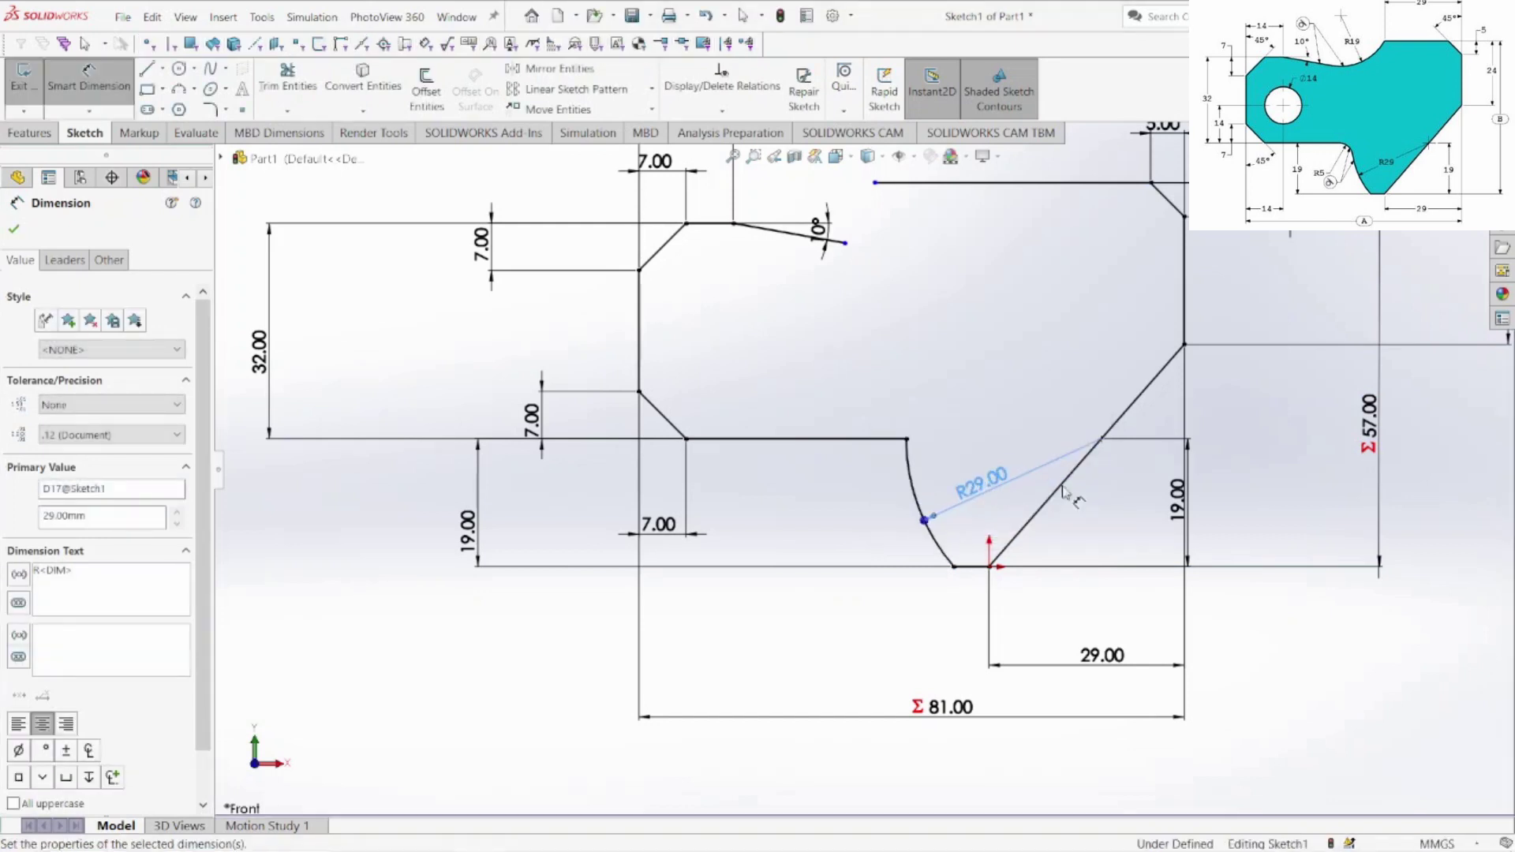
Move the large upper circle down by its centre, closer to the gap in the profile's upper edge
{"action": "left_click", "coordinate": [889, 315]}
{"action": "scroll", "coordinate": [892, 268], "scroll_direction": "down", "scroll_amount": 2}
{"action": "scroll", "coordinate": [891, 280], "scroll_direction": "up", "scroll_amount": 4}
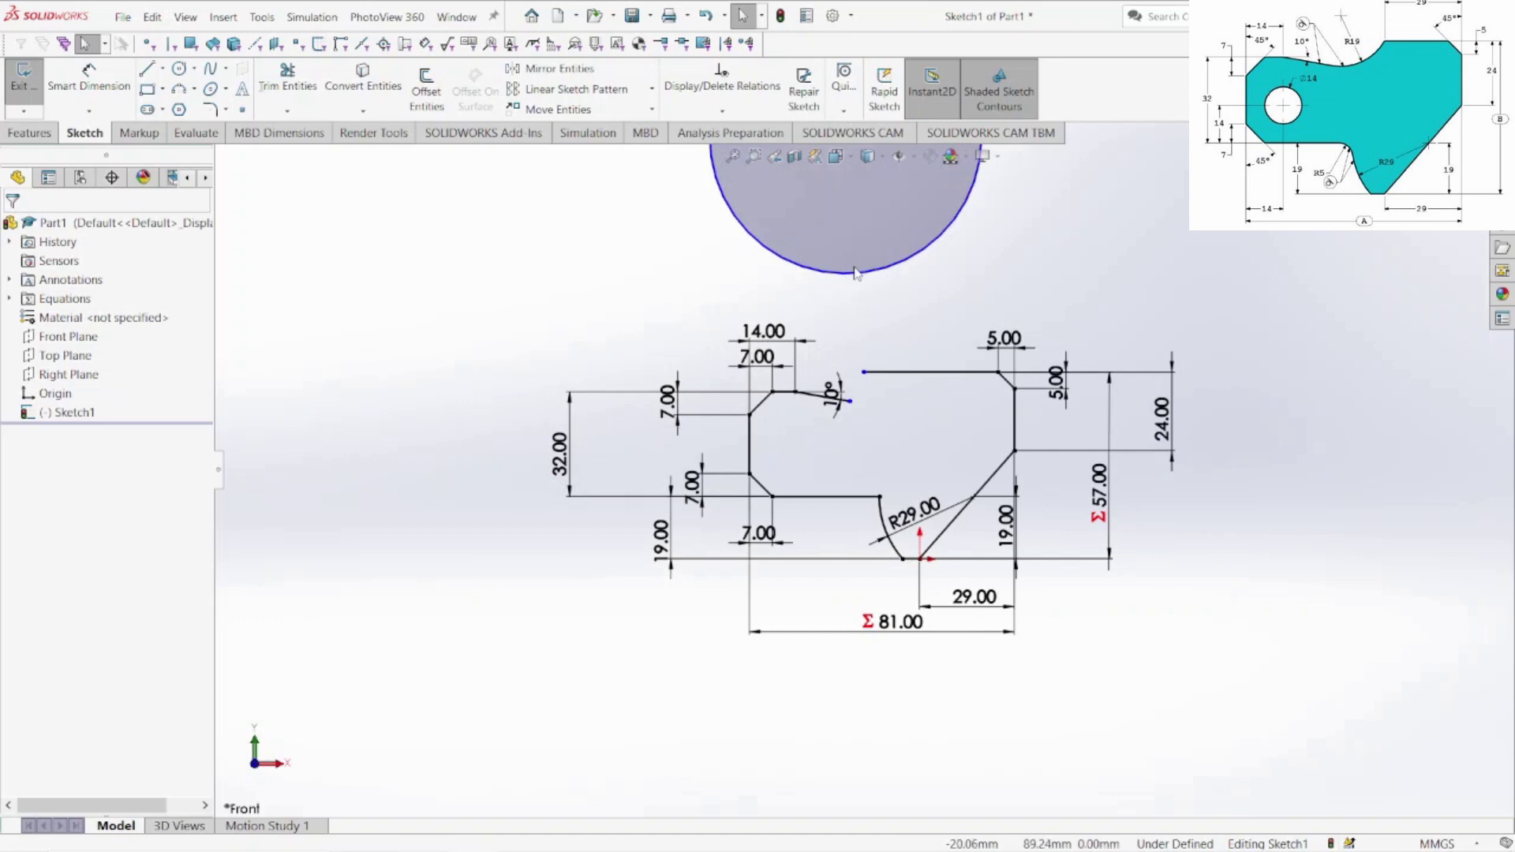
{"action": "scroll", "coordinate": [856, 269], "scroll_direction": "up", "scroll_amount": 2}
{"action": "left_click_drag", "start_coordinate": [851, 239], "coordinate": [853, 298]}
Make the large upper circle tangent to the 10-degree descending line
{"action": "scroll", "coordinate": [874, 439], "scroll_direction": "down", "scroll_amount": 5}
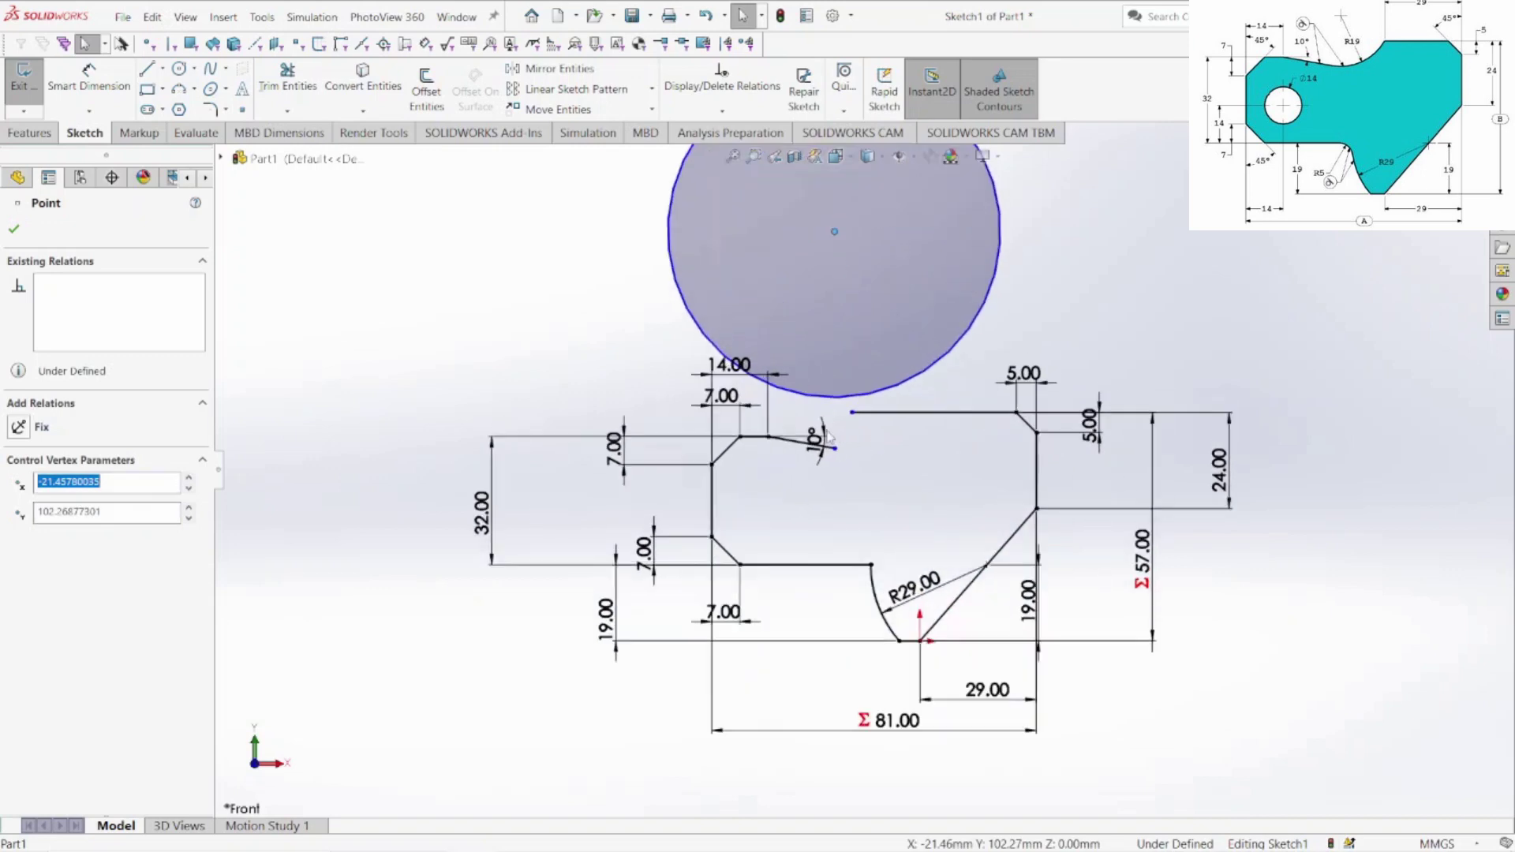
{"action": "left_click", "coordinate": [804, 465]}
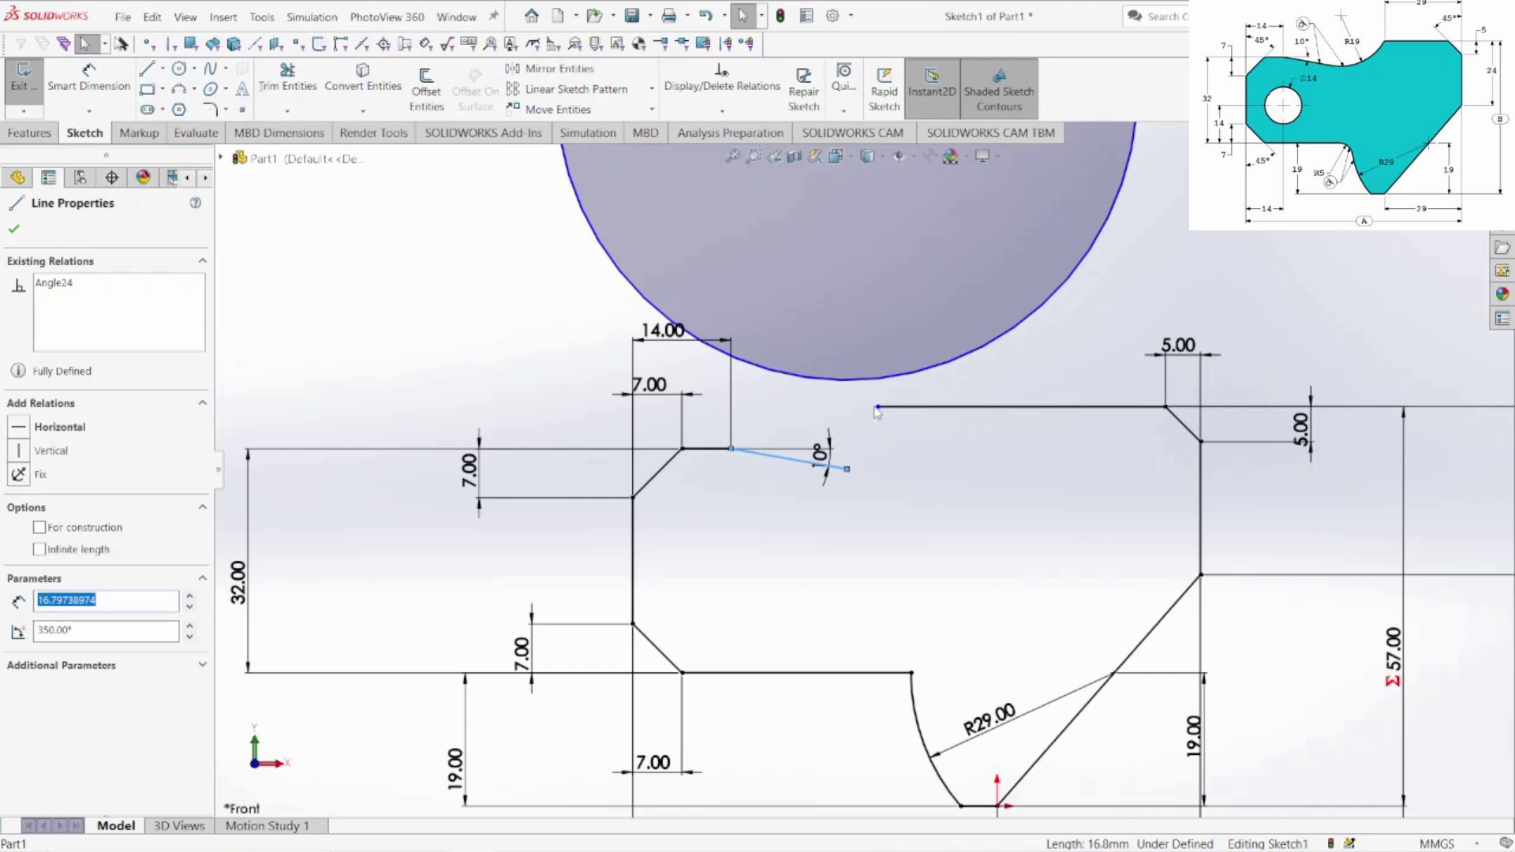
{"action": "left_click", "coordinate": [878, 408]}
{"action": "left_click", "coordinate": [909, 465]}
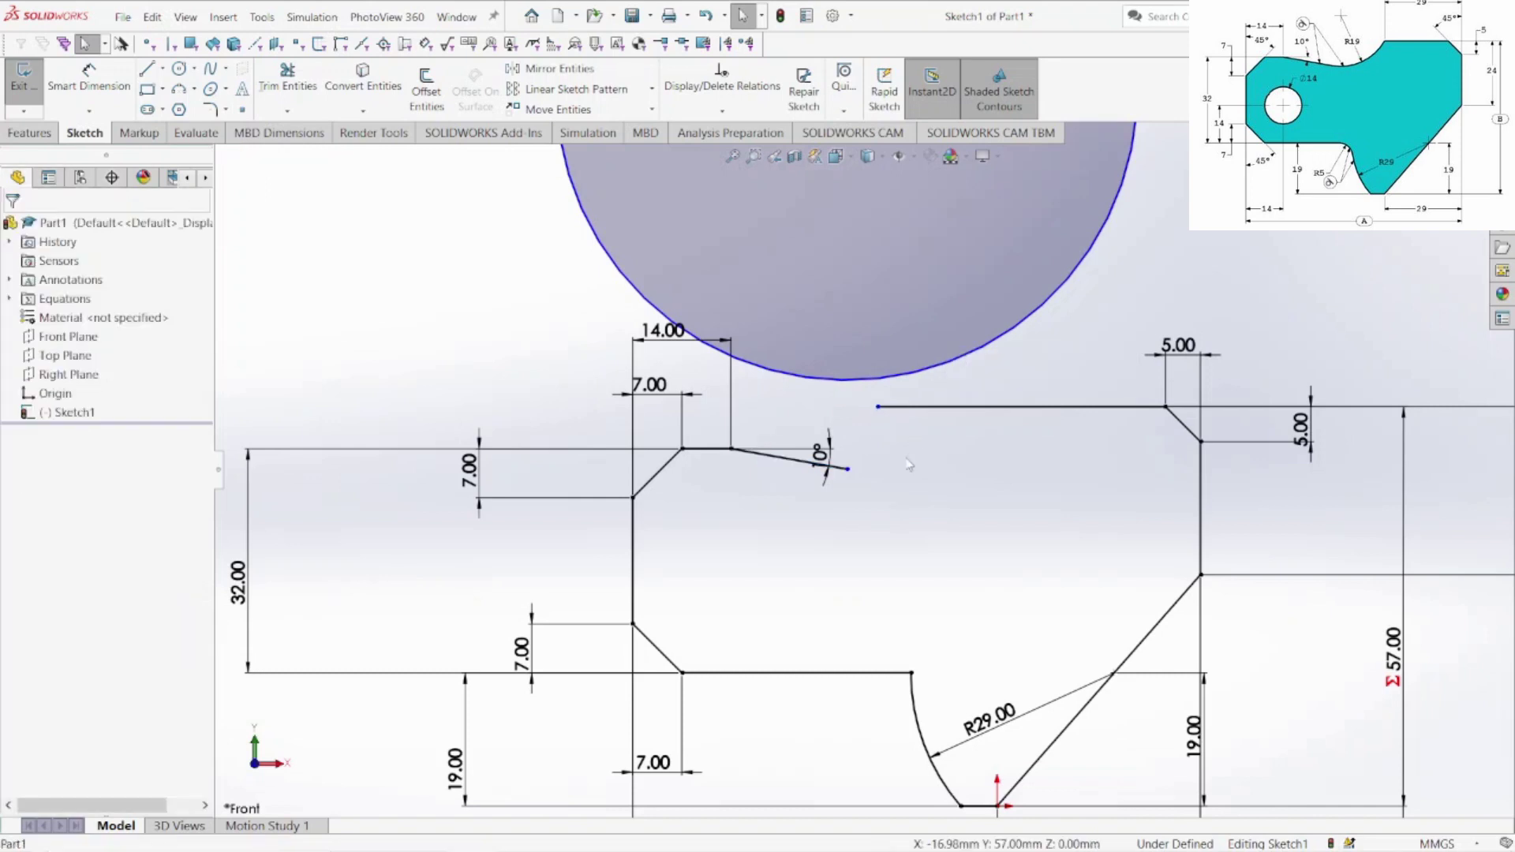
{"action": "left_click", "coordinate": [768, 368]}
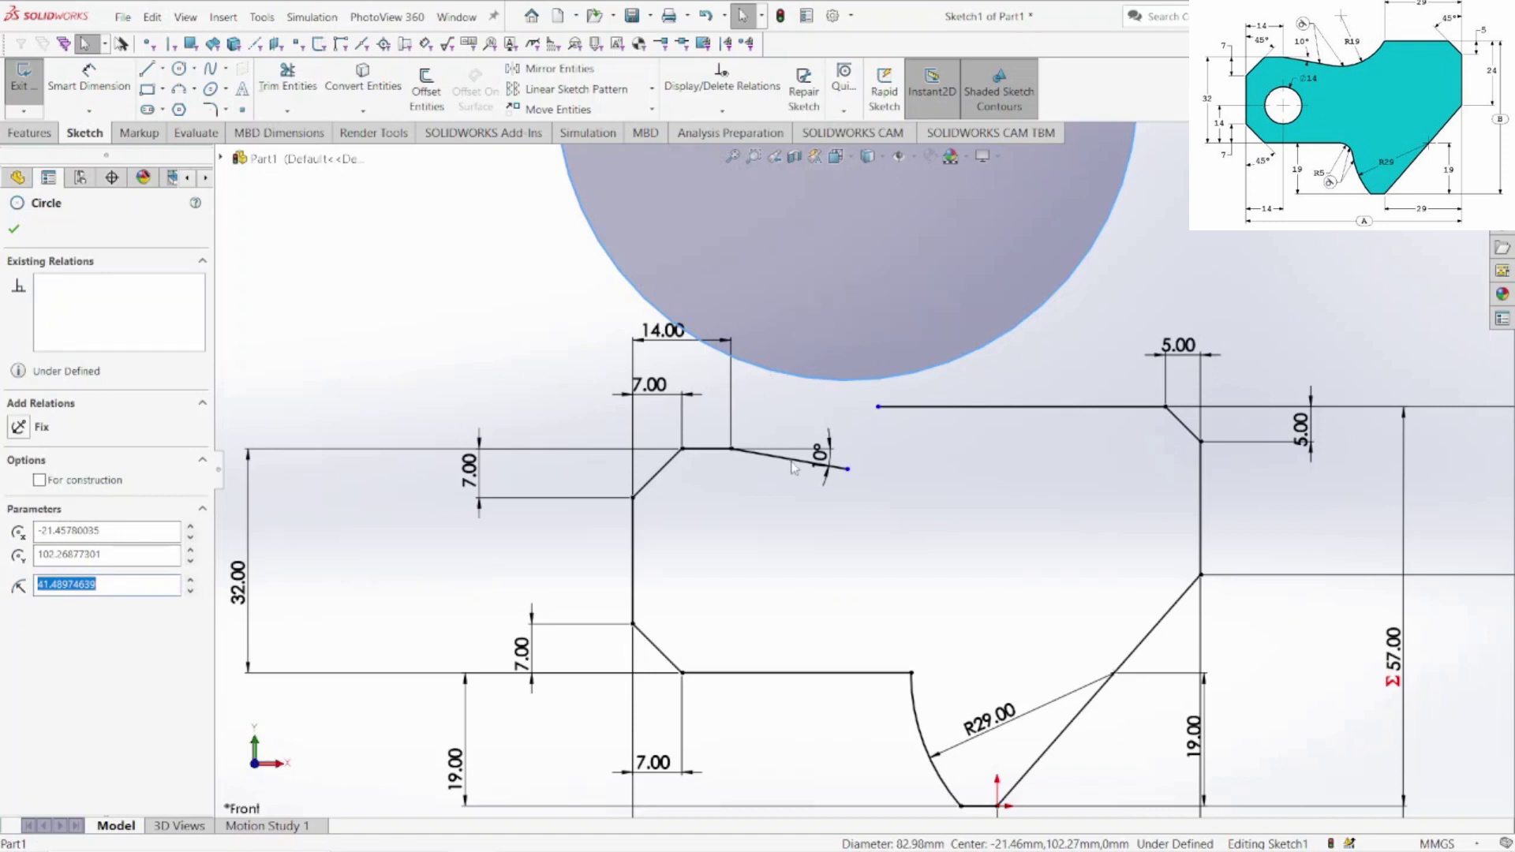
{"action": "left_click", "coordinate": [792, 463], "text": "ctrl"}
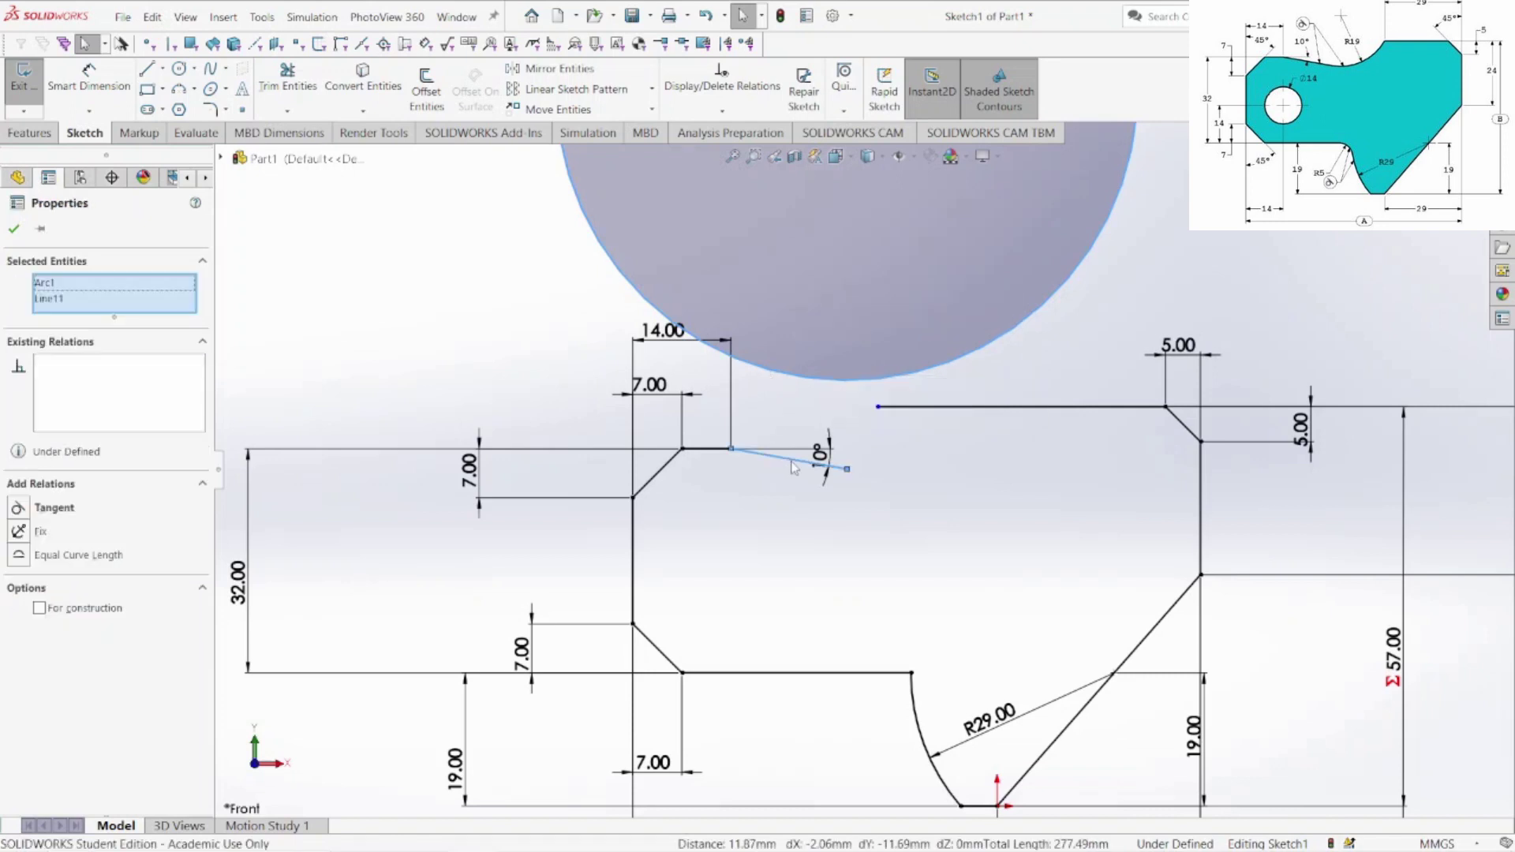
{"action": "left_click", "coordinate": [773, 387]}
{"action": "left_click", "coordinate": [777, 379]}
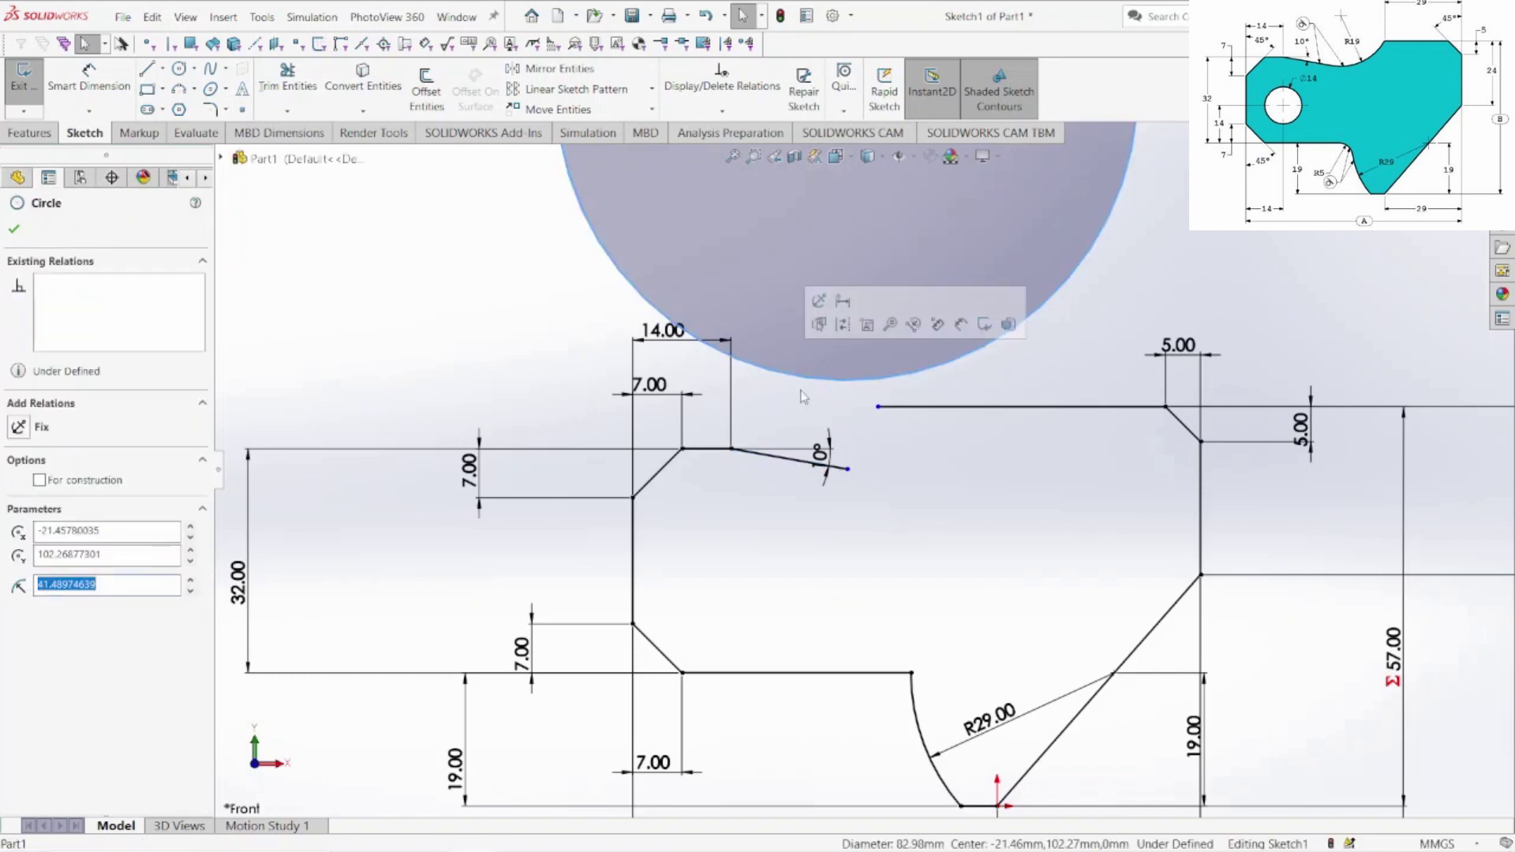
{"action": "left_click", "coordinate": [792, 466], "text": "ctrl"}
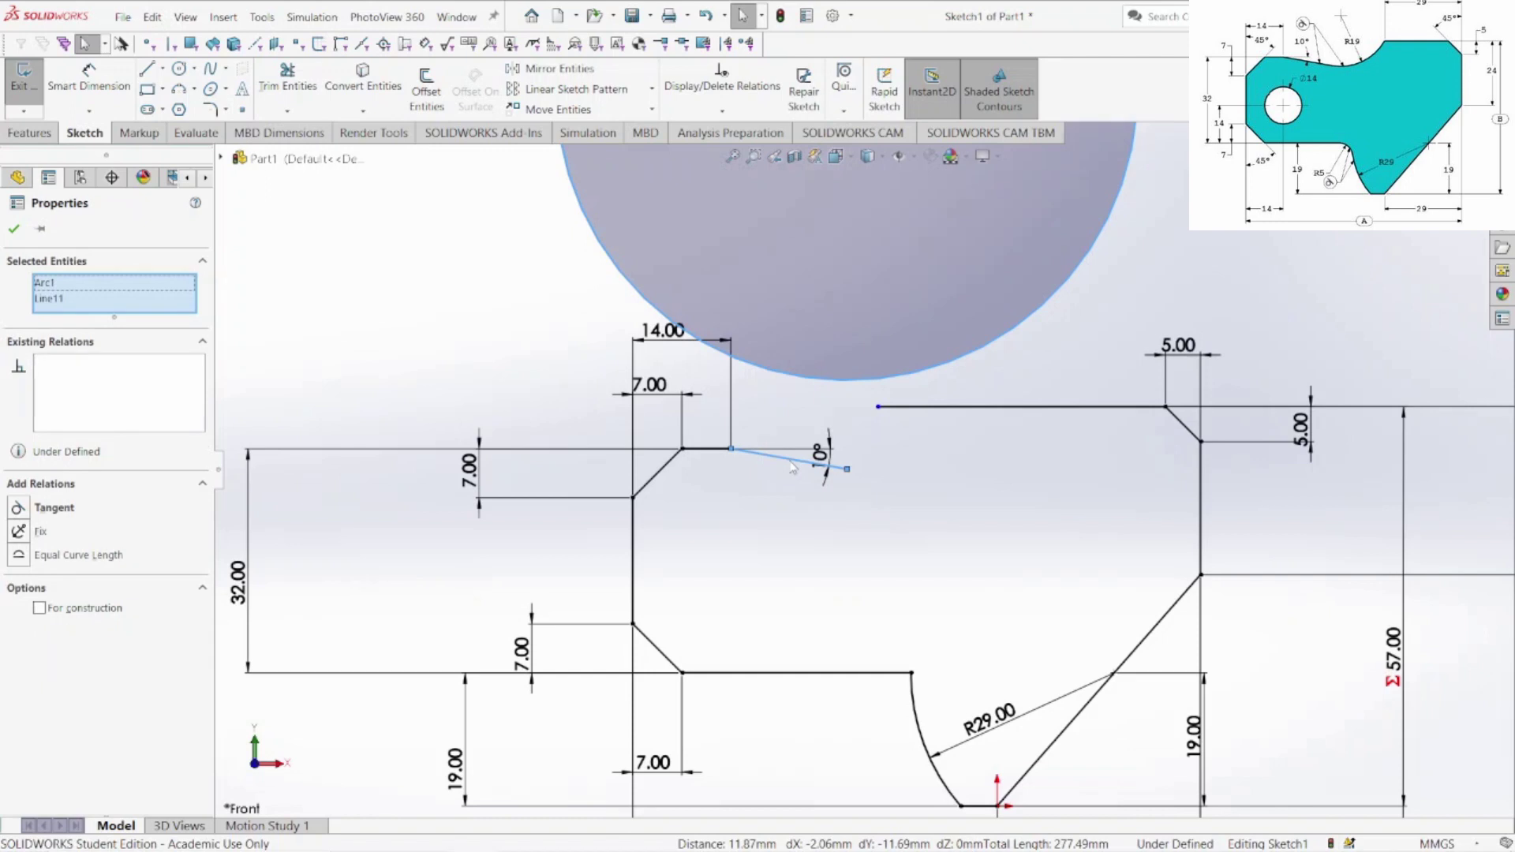
{"action": "left_click", "coordinate": [18, 509]}
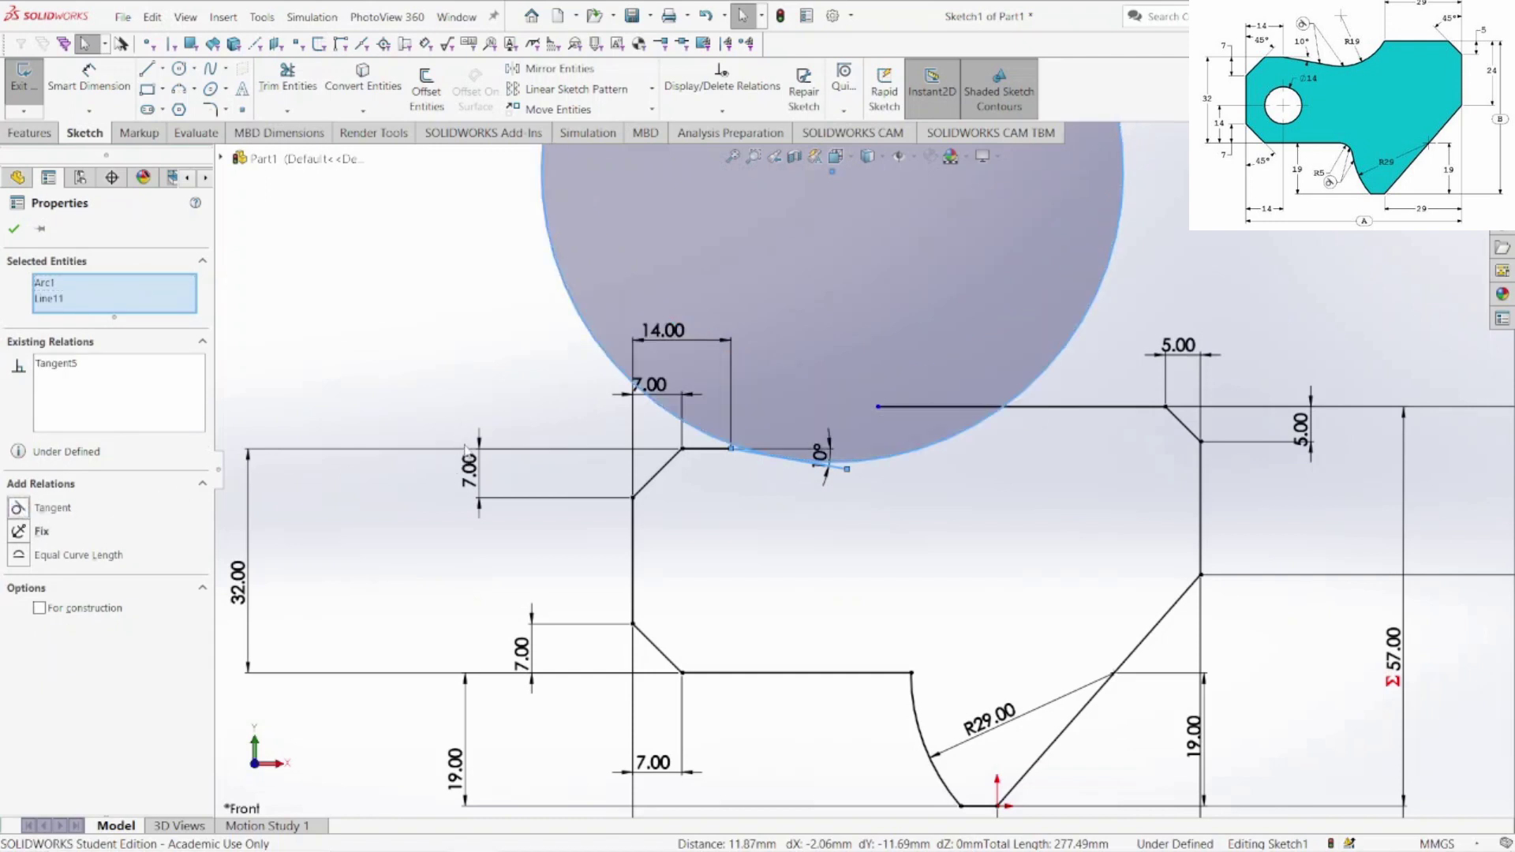
Make the large upper circle coincident with the inner endpoint of the profile's upper horizontal line
{"action": "left_click", "coordinate": [552, 476]}
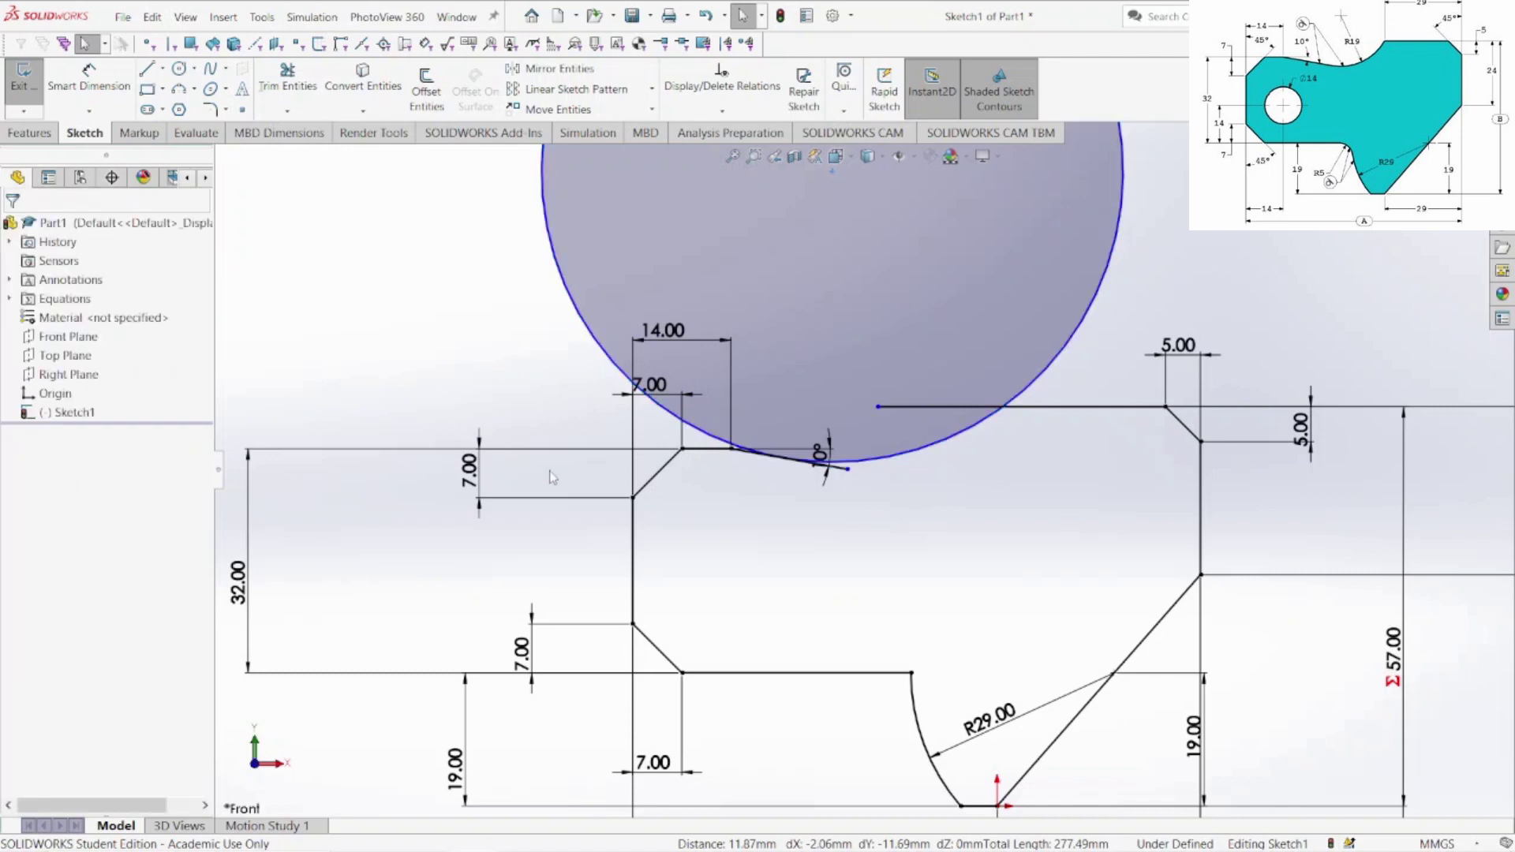
{"action": "left_click", "coordinate": [923, 452]}
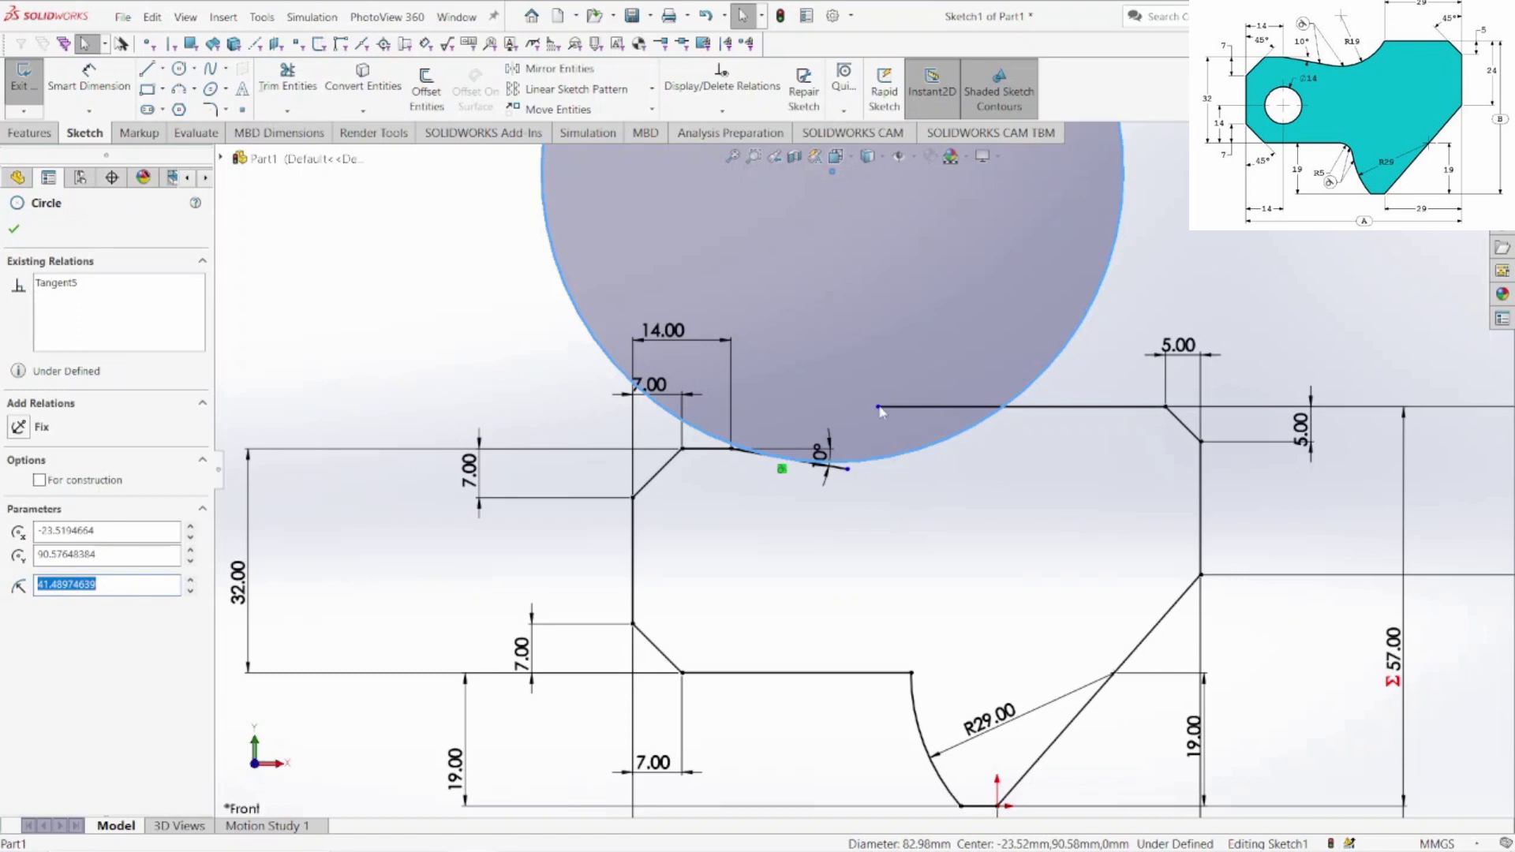
{"action": "left_click", "coordinate": [878, 407], "text": "ctrl"}
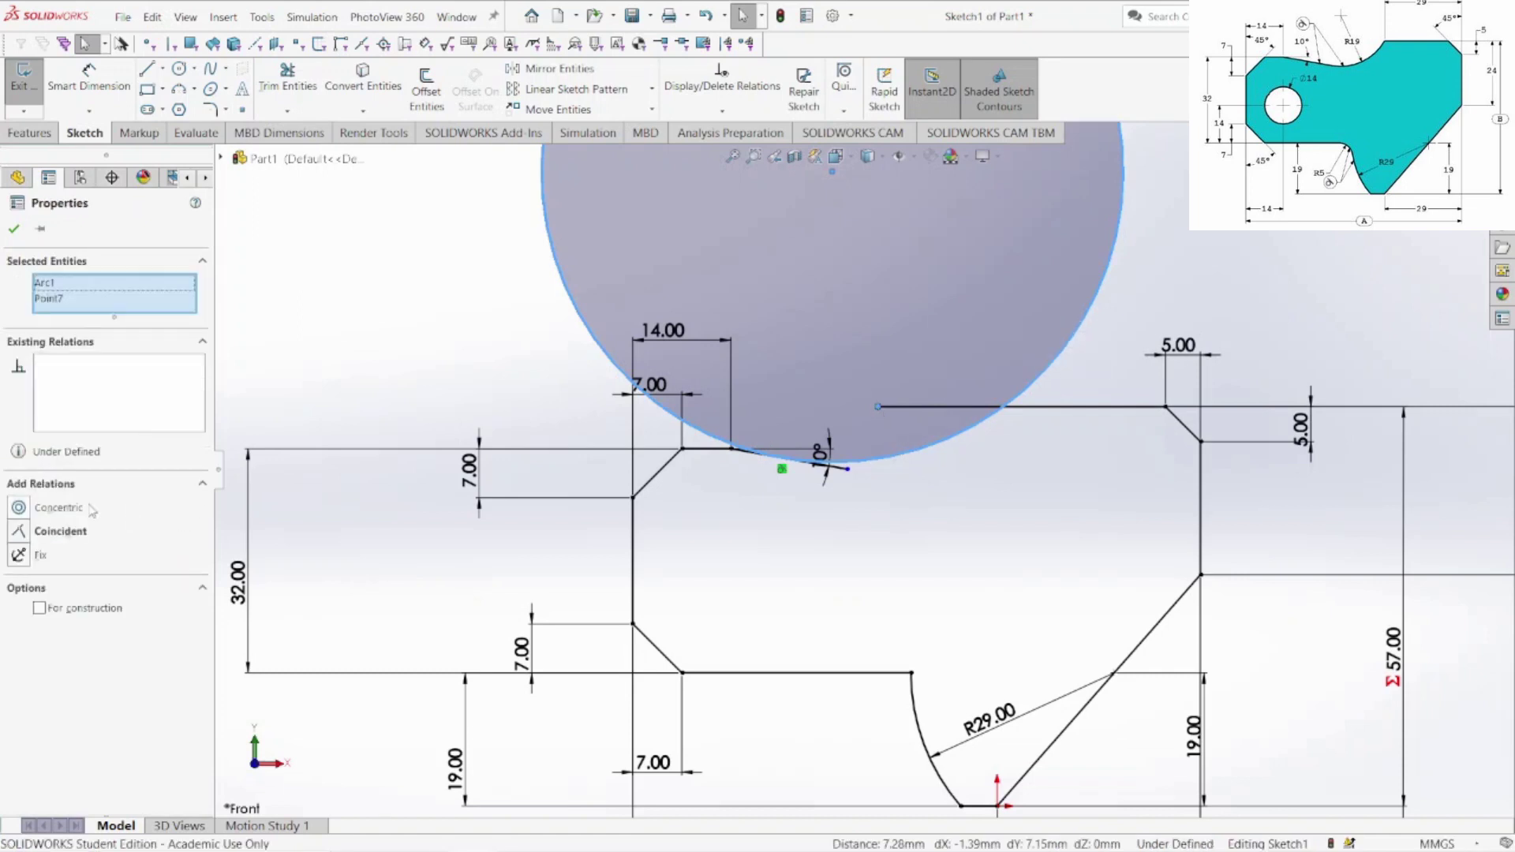
{"action": "left_click", "coordinate": [19, 533]}
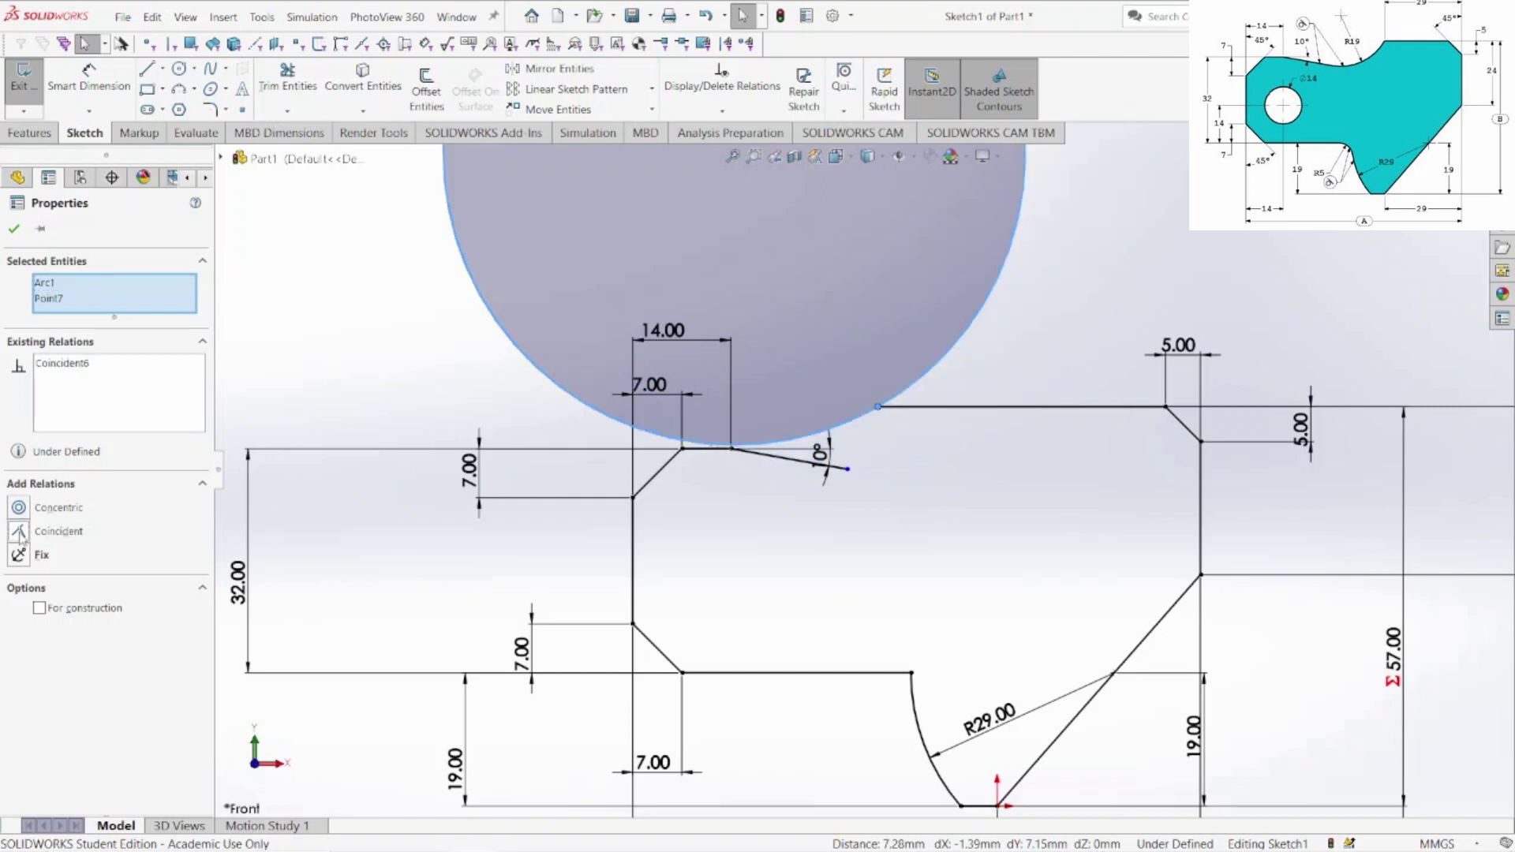
{"action": "left_click", "coordinate": [796, 497]}
Dimension the diameter of the large upper circle to 38 mm
{"action": "scroll", "coordinate": [837, 442], "scroll_direction": "up", "scroll_amount": 4}
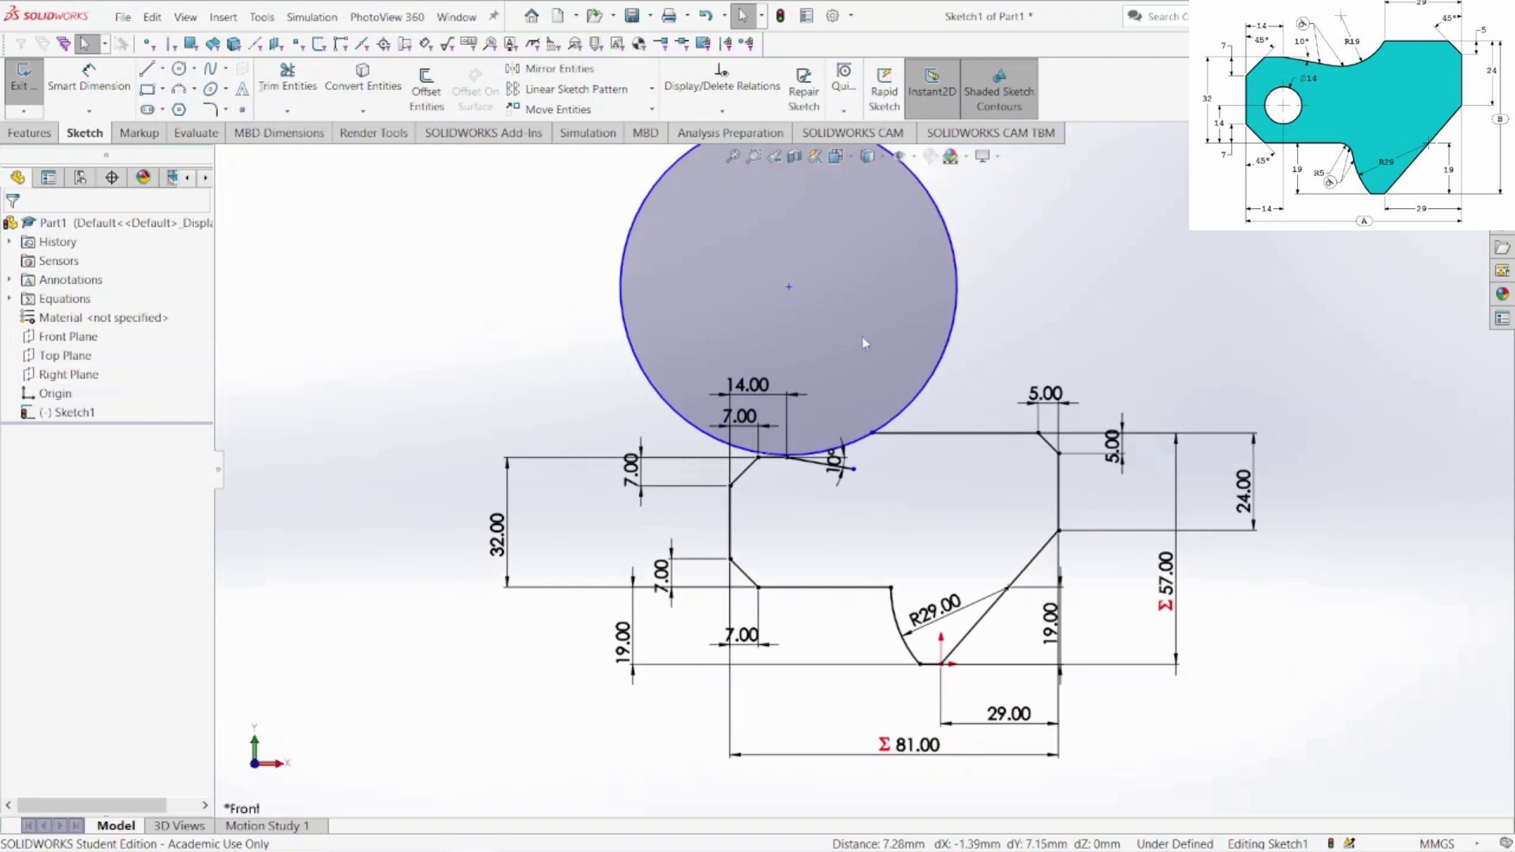
{"action": "left_click", "coordinate": [88, 79]}
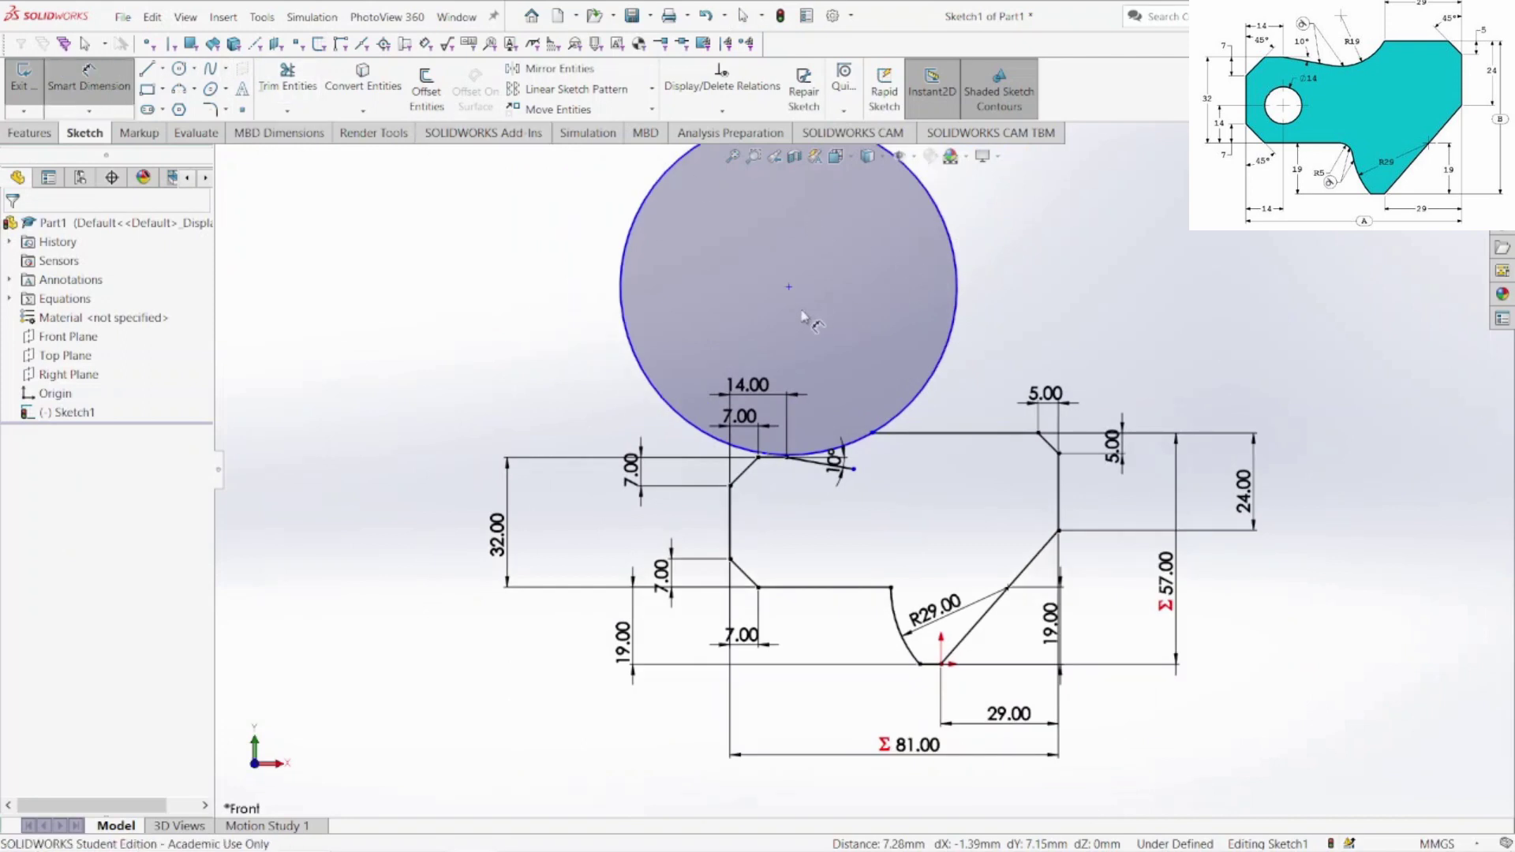
{"action": "left_click", "coordinate": [961, 283]}
{"action": "left_click", "coordinate": [882, 297]}
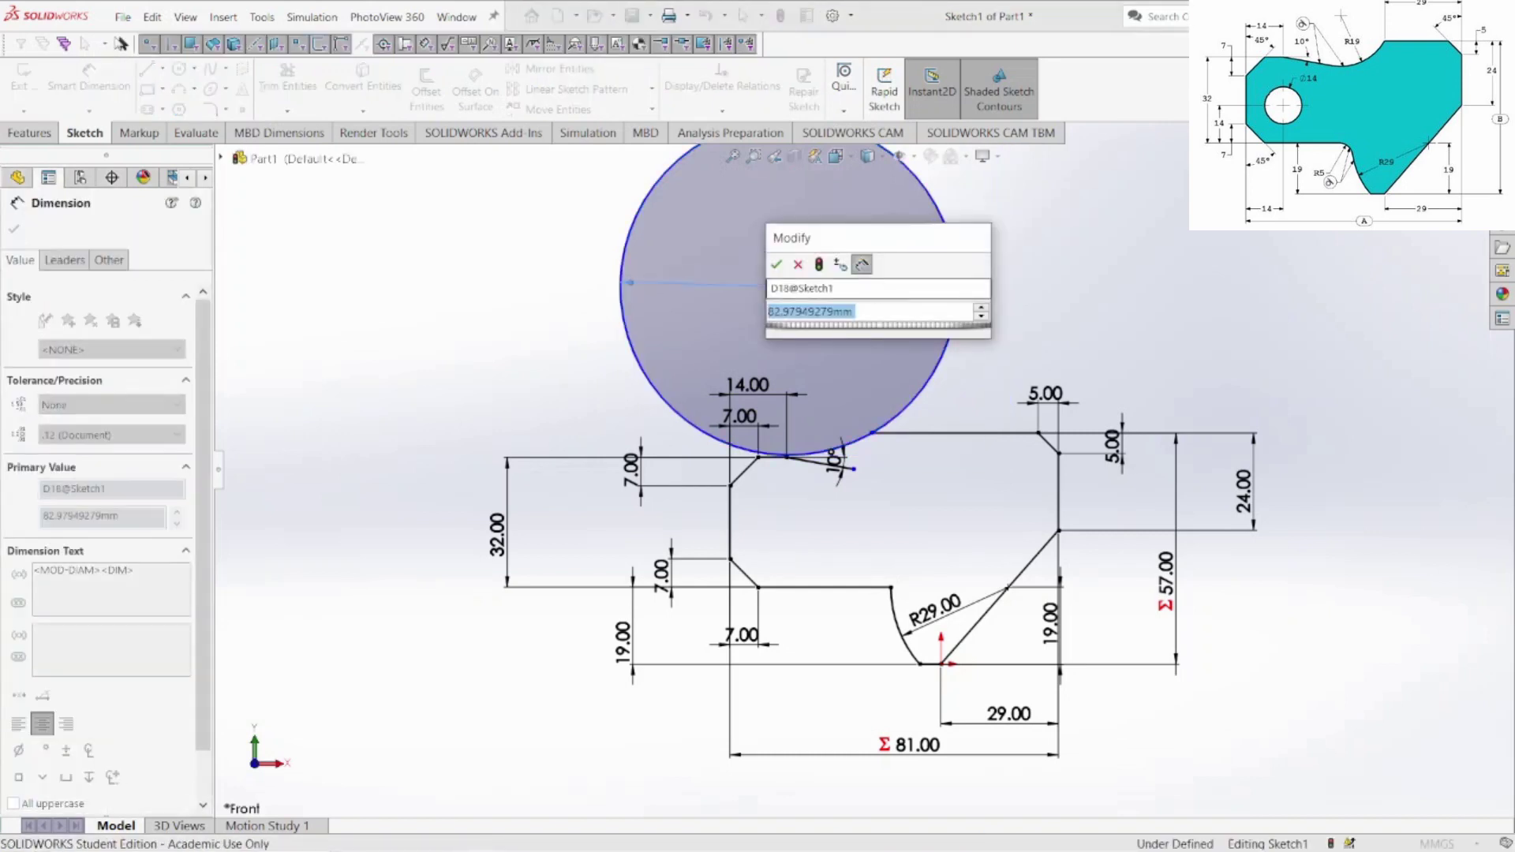
{"action": "type", "text": "38"}
{"action": "key", "text": "Return"}
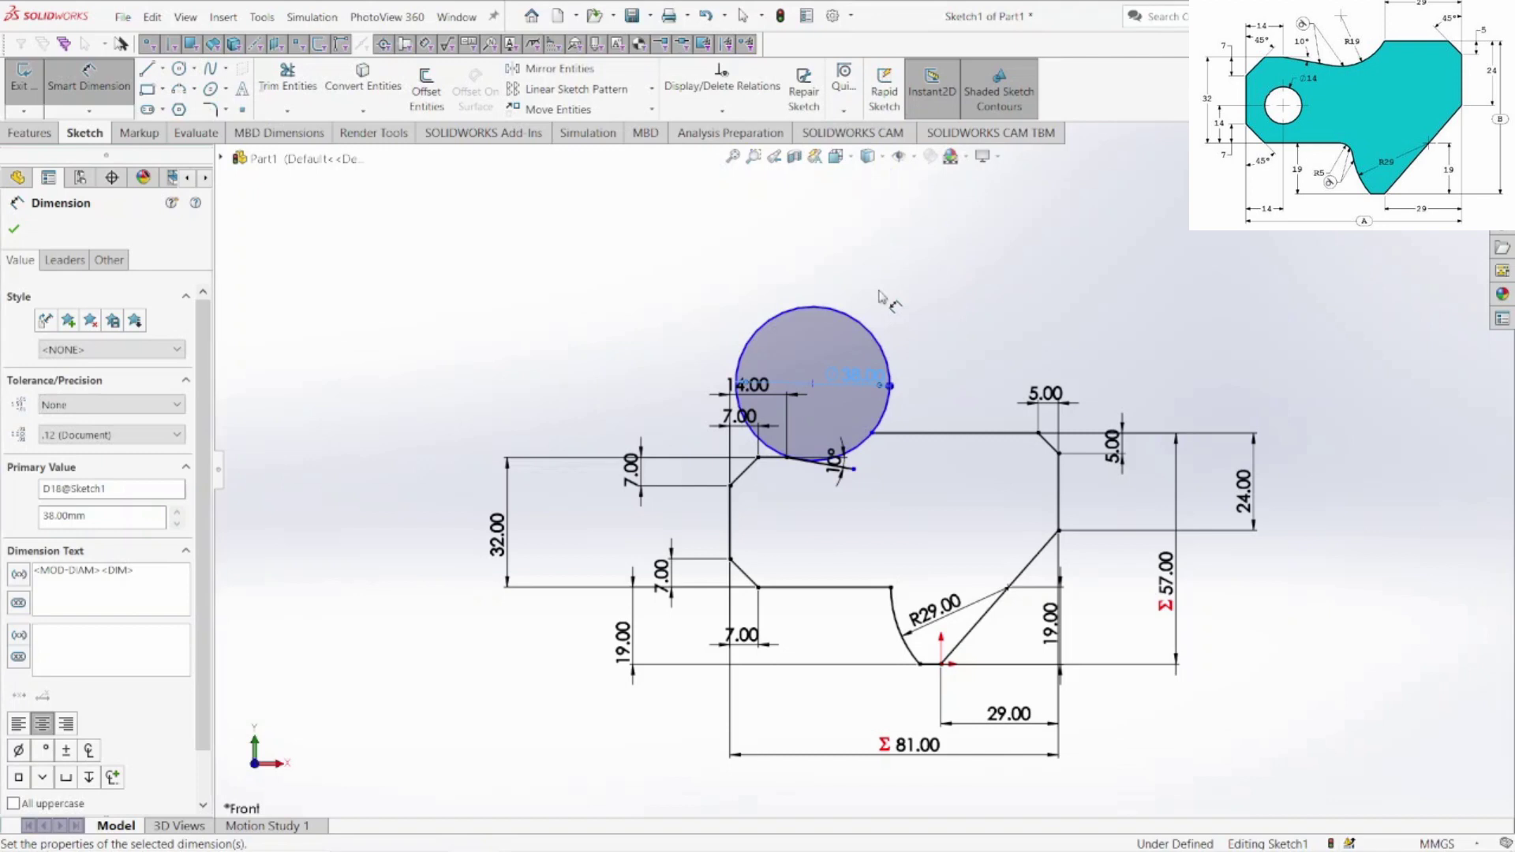
Trim the excess of the 10-degree line and the outer part of the 38 mm circle, leaving a concave arc that closes the profile
{"action": "scroll", "coordinate": [830, 455], "scroll_direction": "down", "scroll_amount": 5}
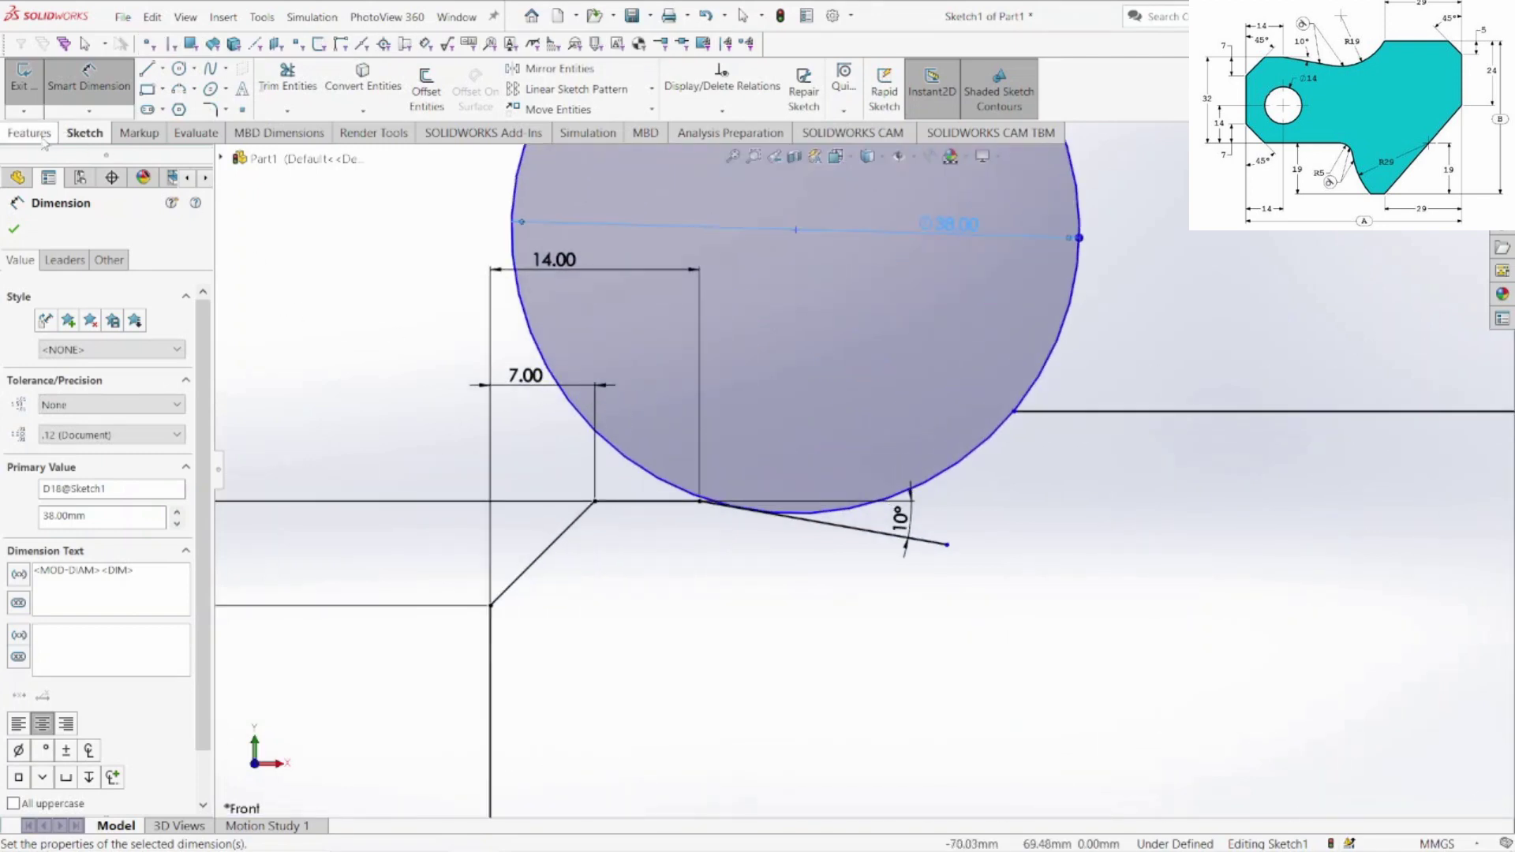
{"action": "key", "text": "Escape"}
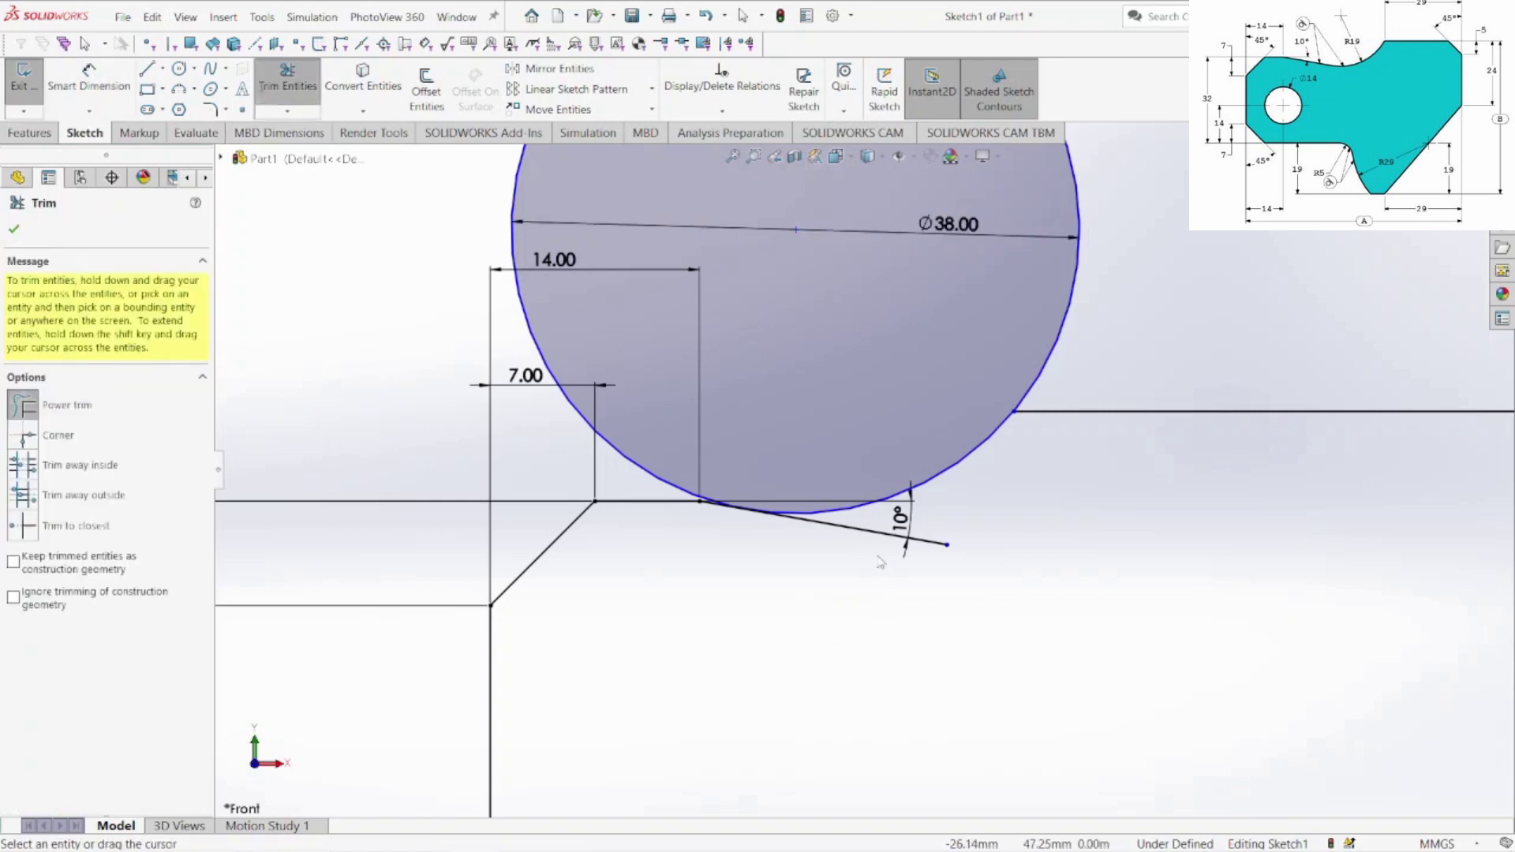
{"action": "left_click_drag", "start_coordinate": [858, 565], "coordinate": [888, 538]}
{"action": "scroll", "coordinate": [828, 543], "scroll_direction": "up", "scroll_amount": 3}
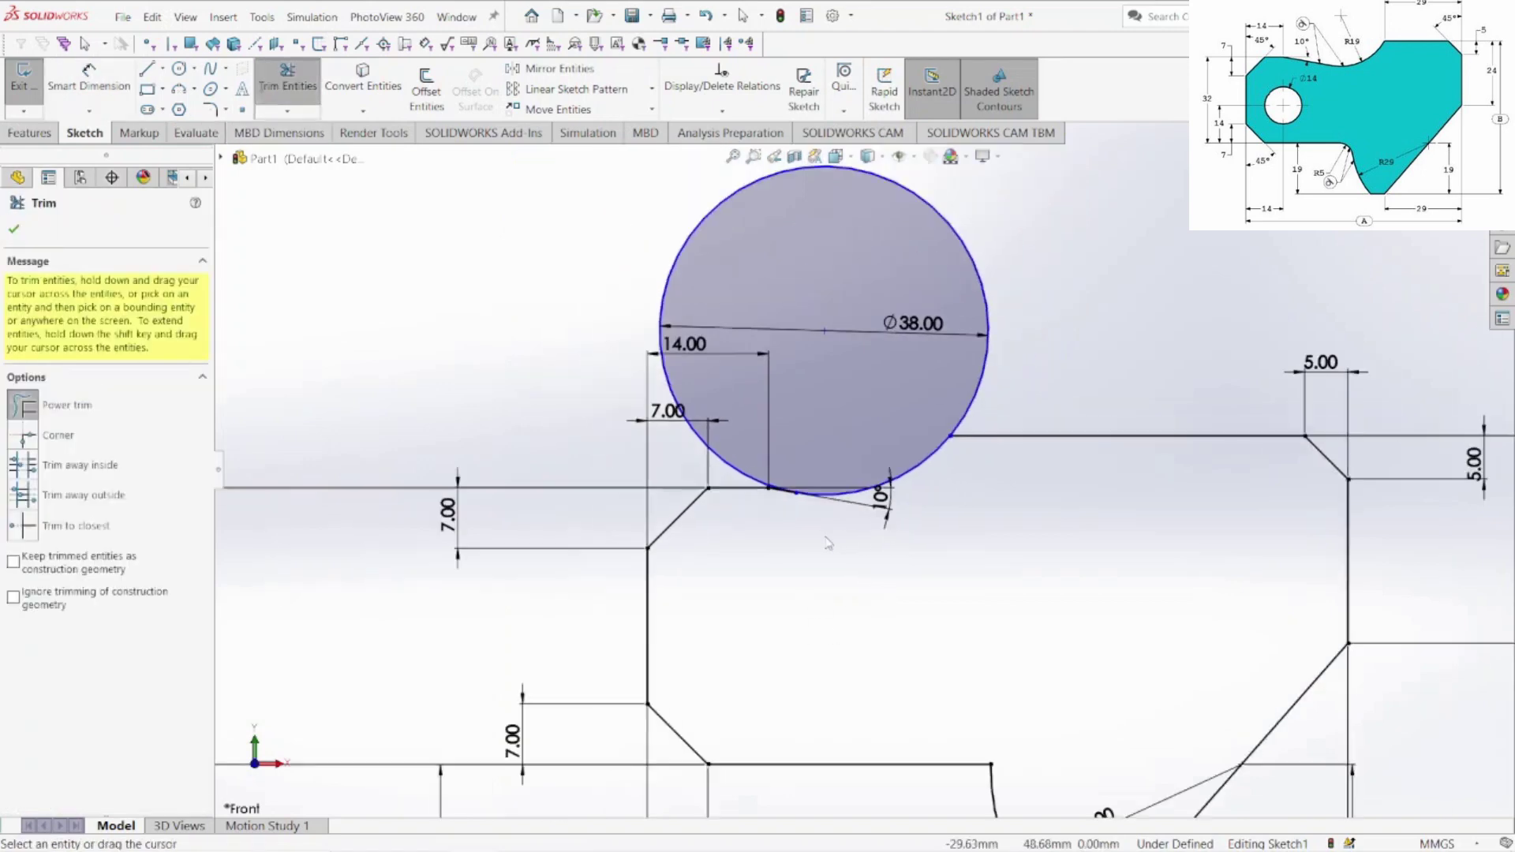
{"action": "scroll", "coordinate": [660, 272], "scroll_direction": "up", "scroll_amount": 2}
{"action": "left_click_drag", "start_coordinate": [655, 256], "coordinate": [732, 288]}
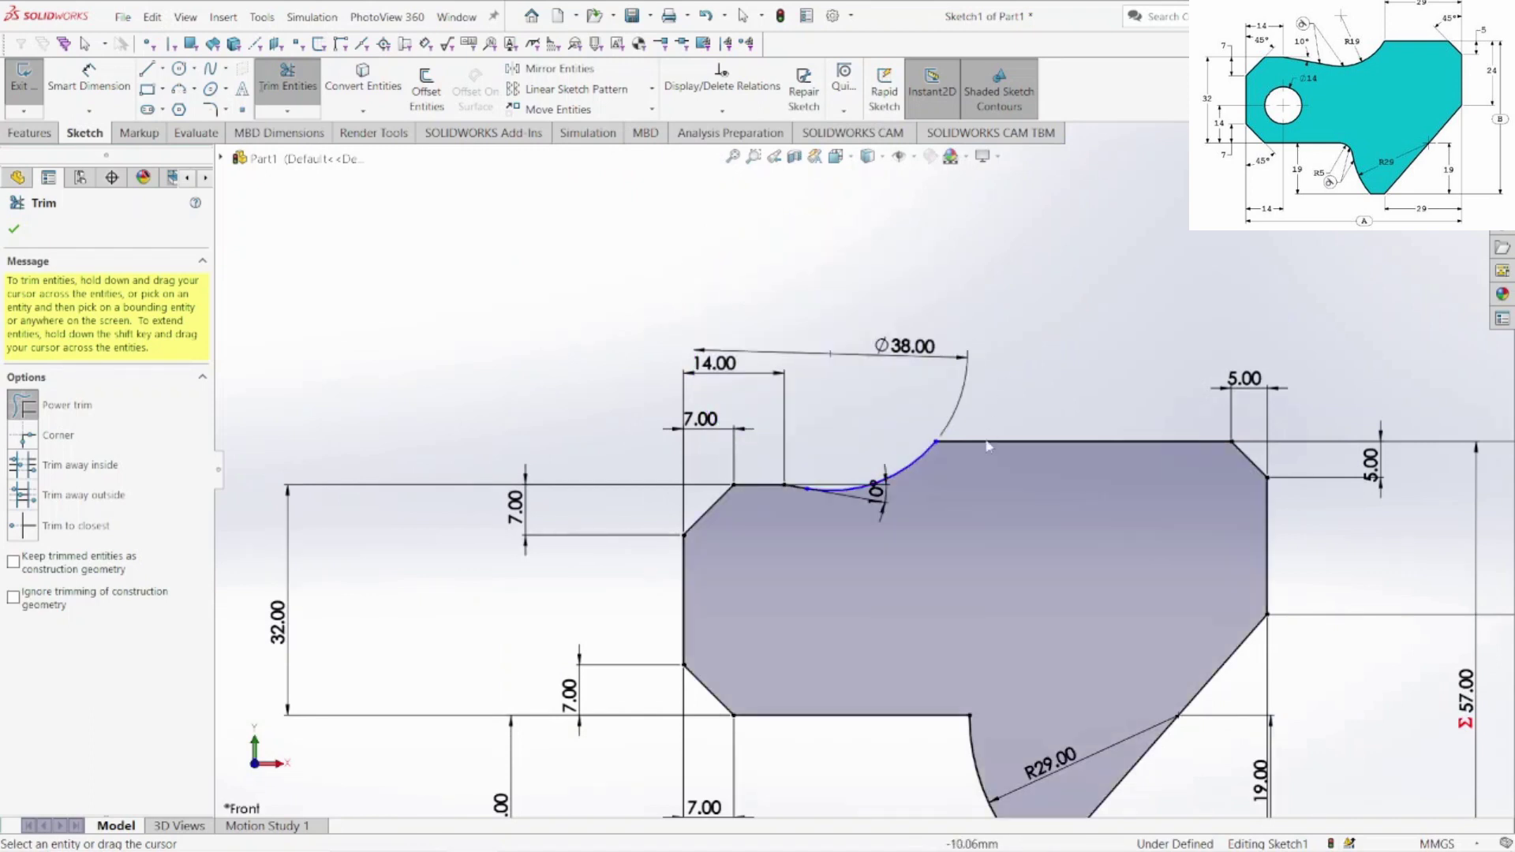
Dimension the horizontal distance from the concave arc's upper endpoint to the profile's right vertical edge to 29 mm
{"action": "scroll", "coordinate": [910, 495], "scroll_direction": "down", "scroll_amount": 2}
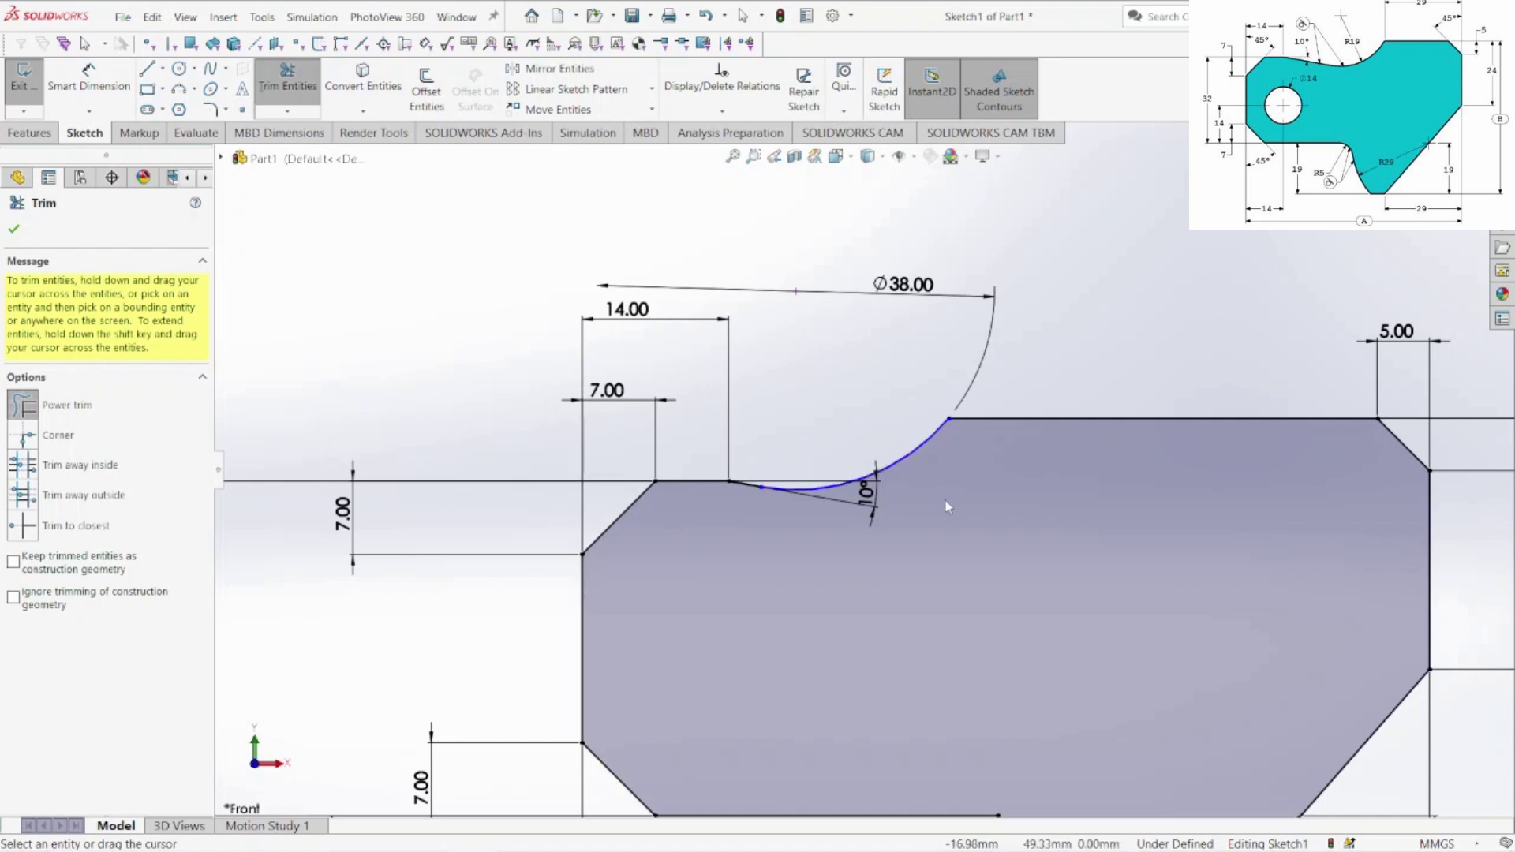
{"action": "scroll", "coordinate": [793, 499], "scroll_direction": "down", "scroll_amount": 3}
{"action": "scroll", "coordinate": [781, 479], "scroll_direction": "down", "scroll_amount": 3}
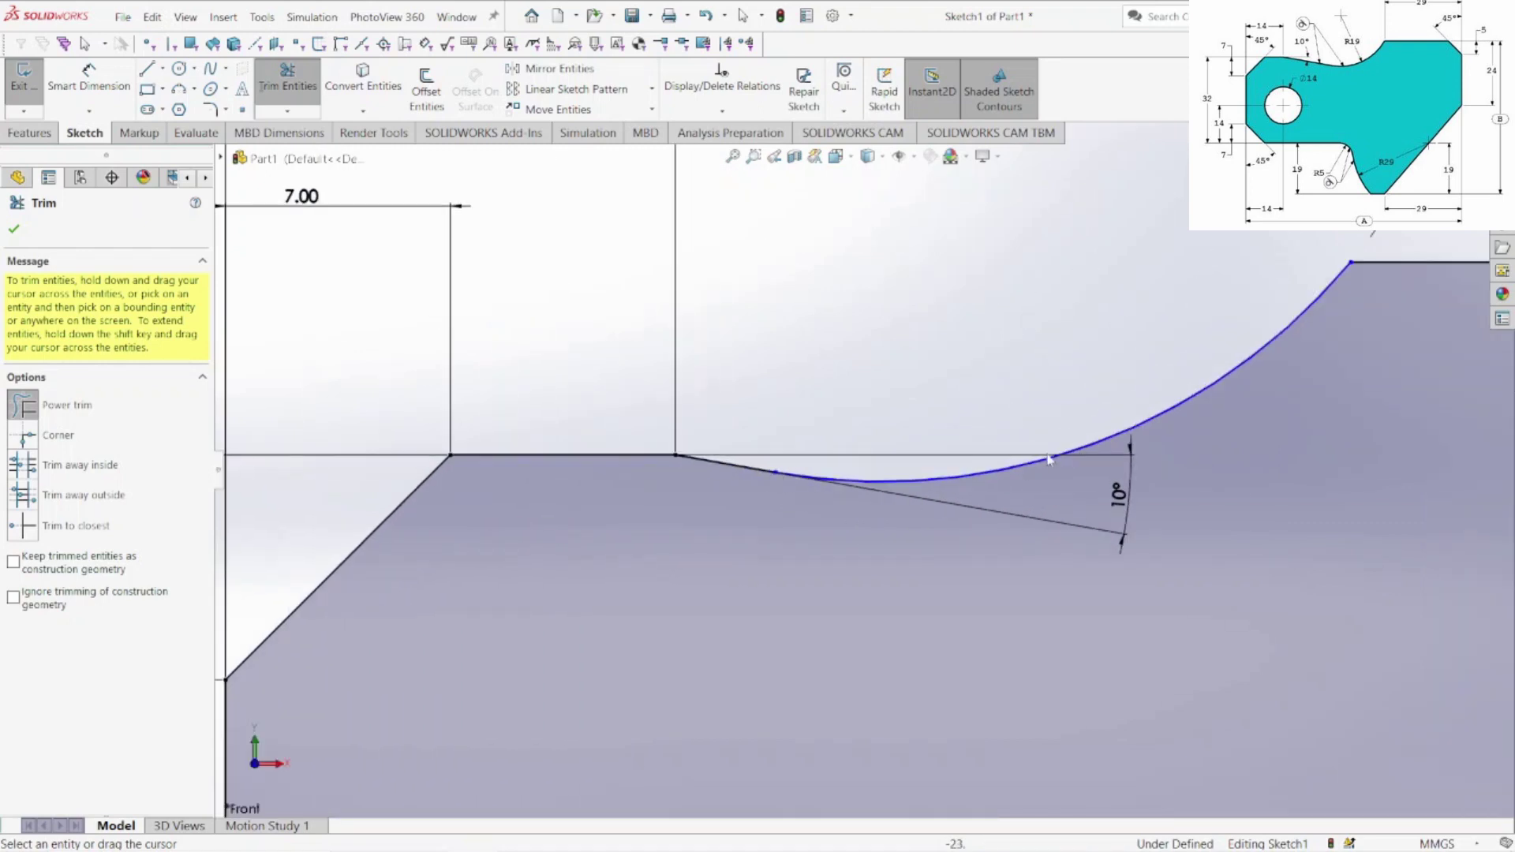
{"action": "scroll", "coordinate": [1144, 419], "scroll_direction": "up", "scroll_amount": 6}
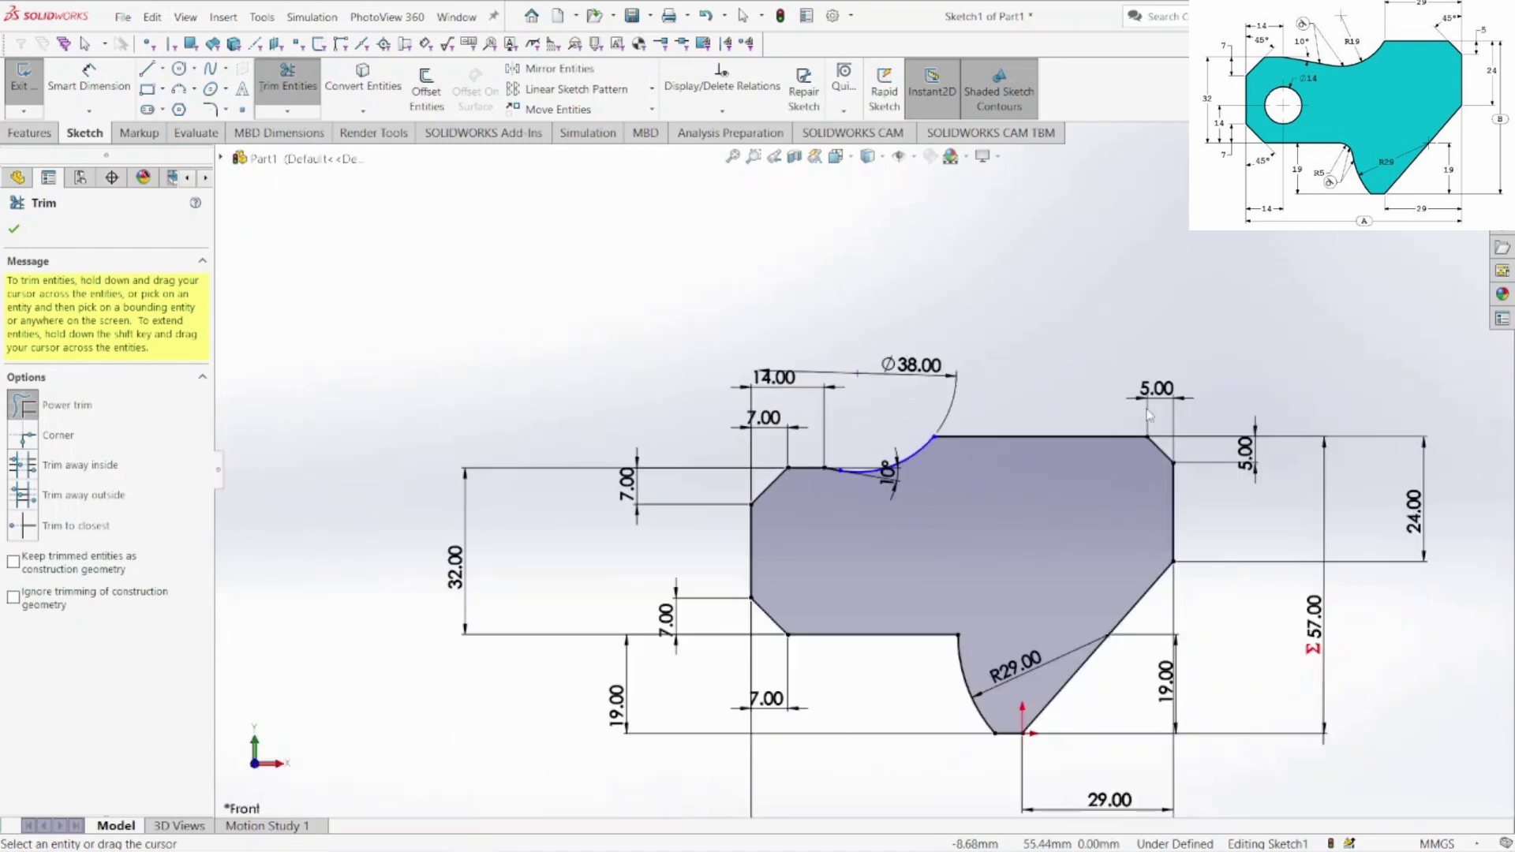
{"action": "key", "text": "d"}
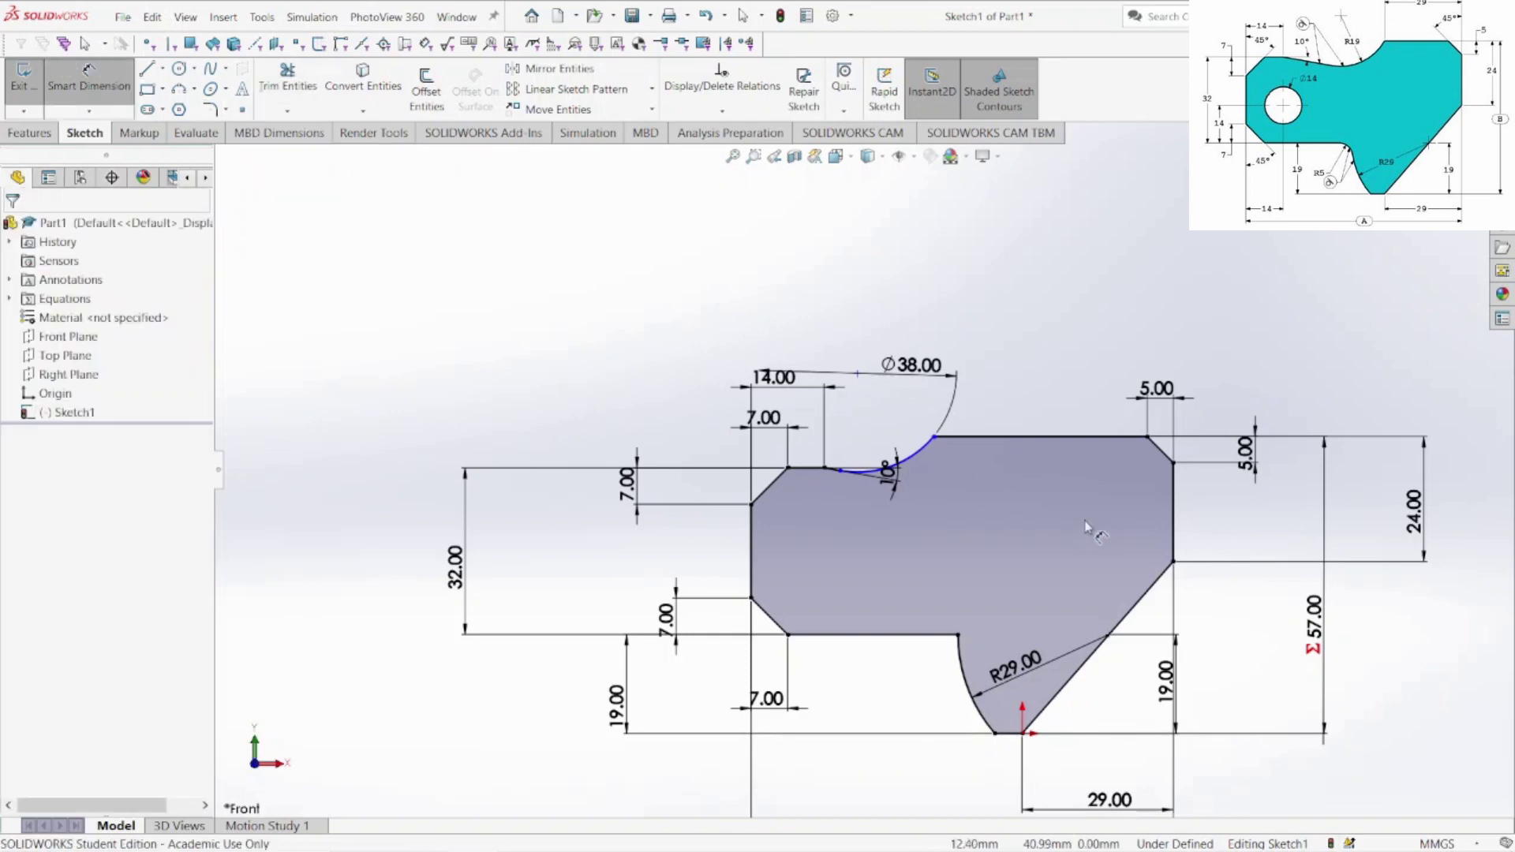
{"action": "left_click", "coordinate": [934, 438]}
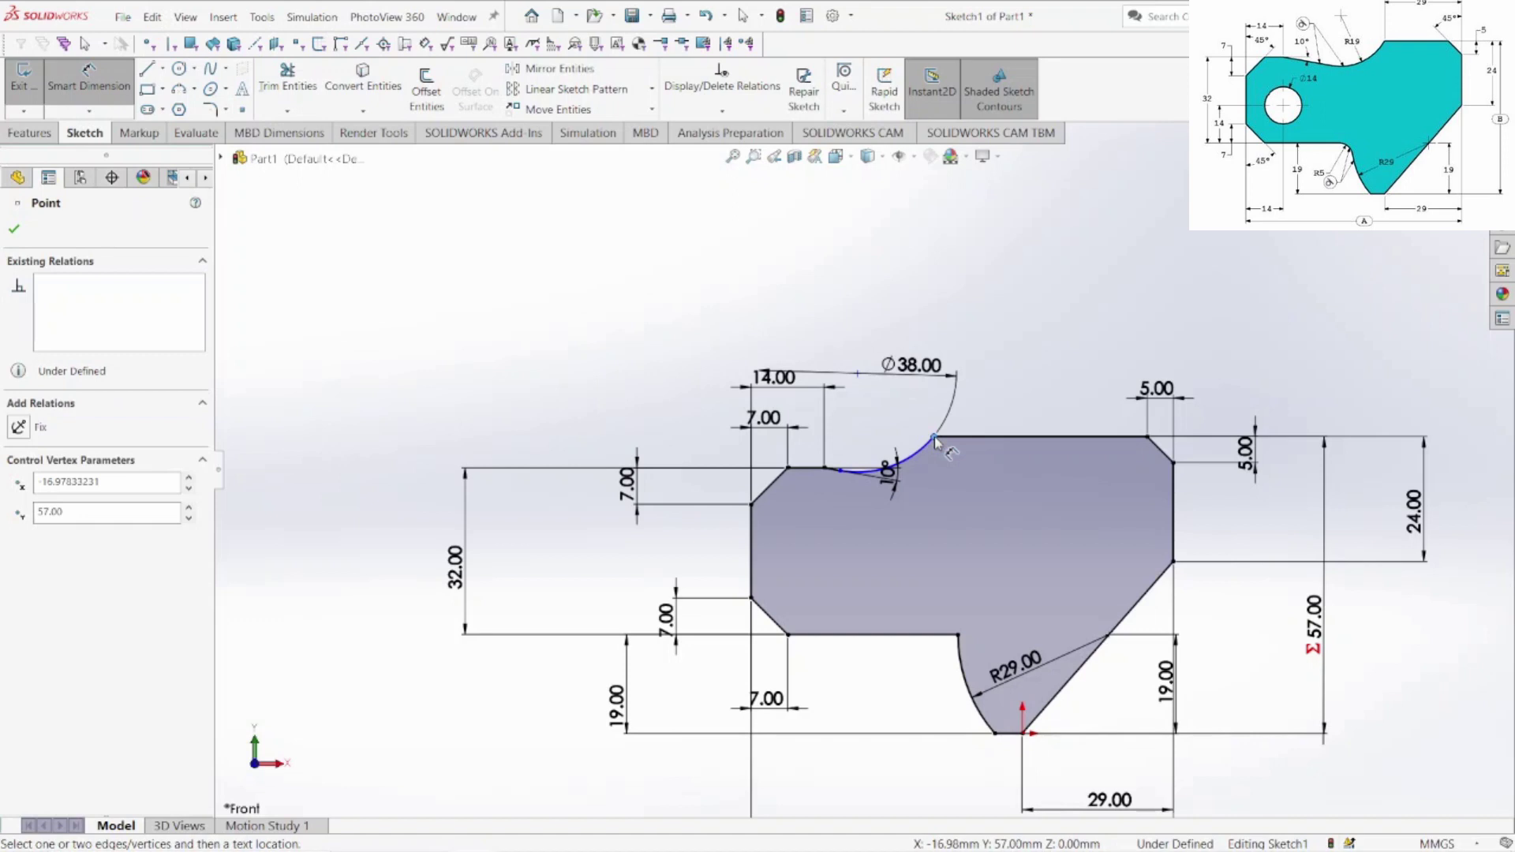
{"action": "left_click", "coordinate": [1173, 505]}
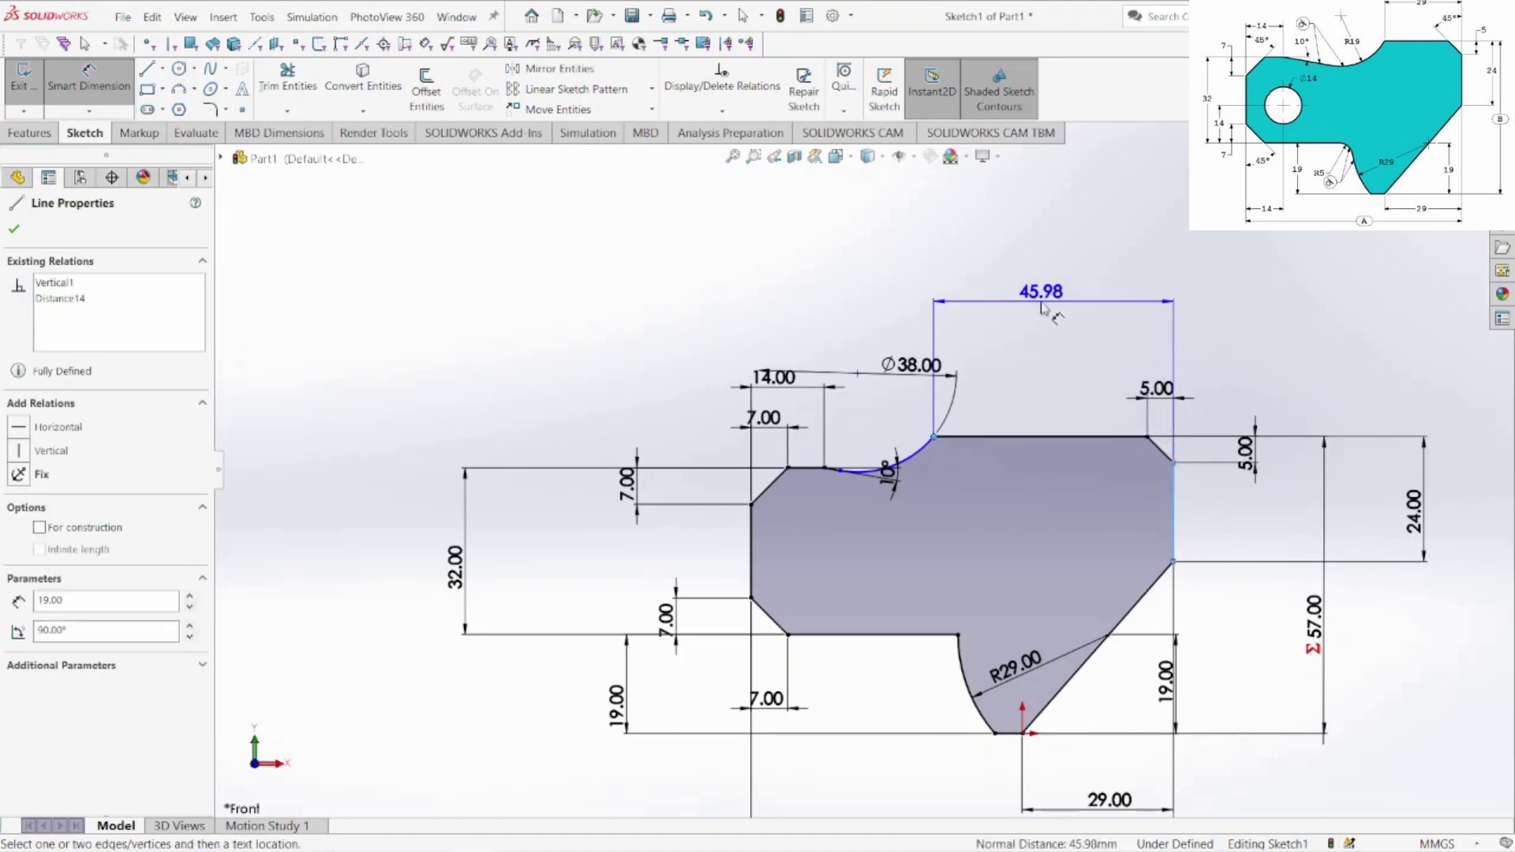
{"action": "left_click", "coordinate": [1043, 306]}
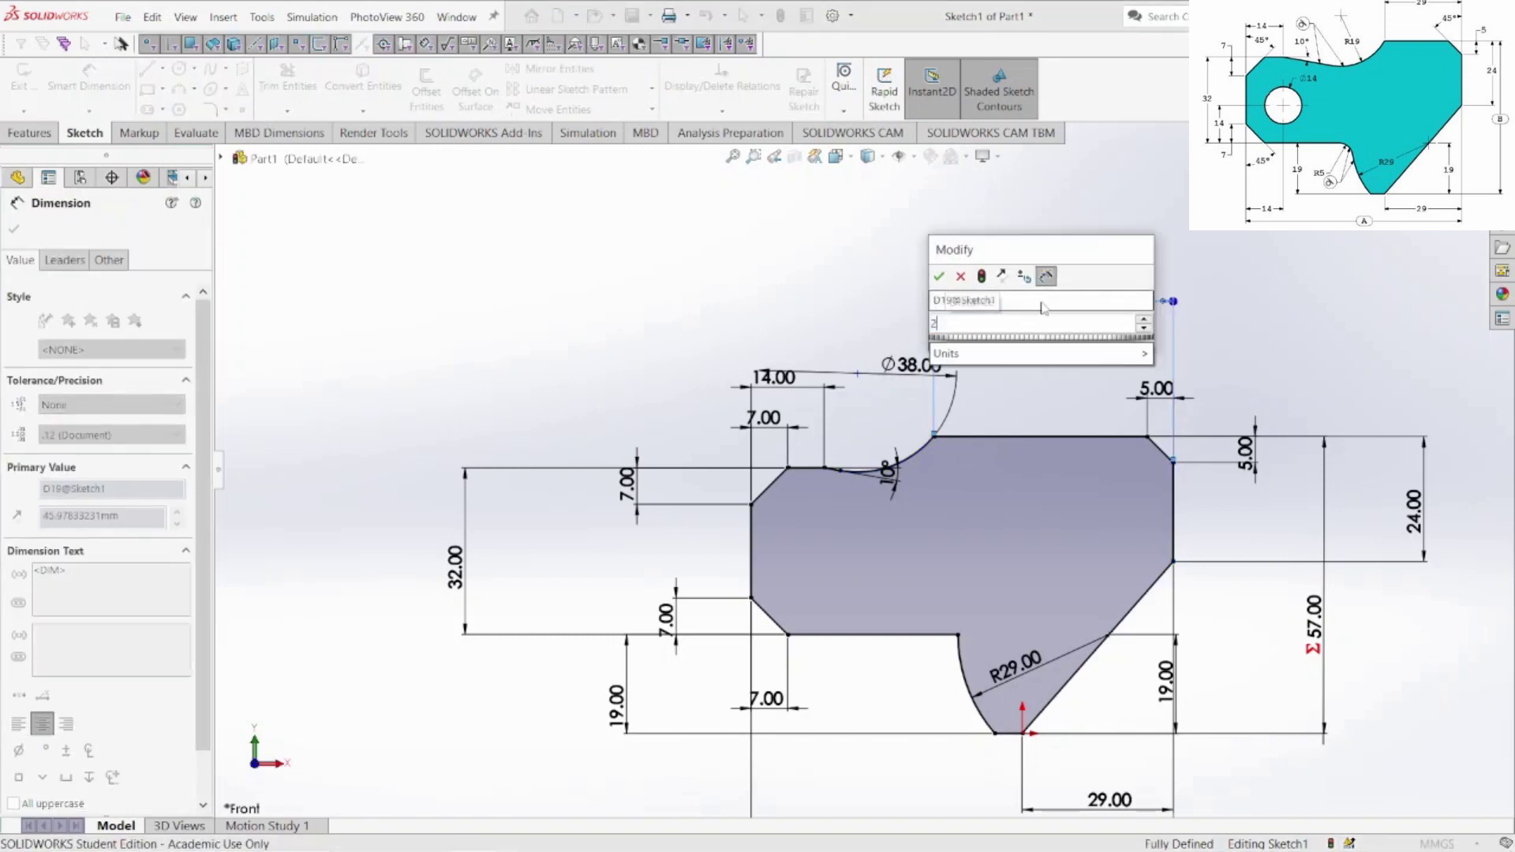
{"action": "key", "text": "Return"}
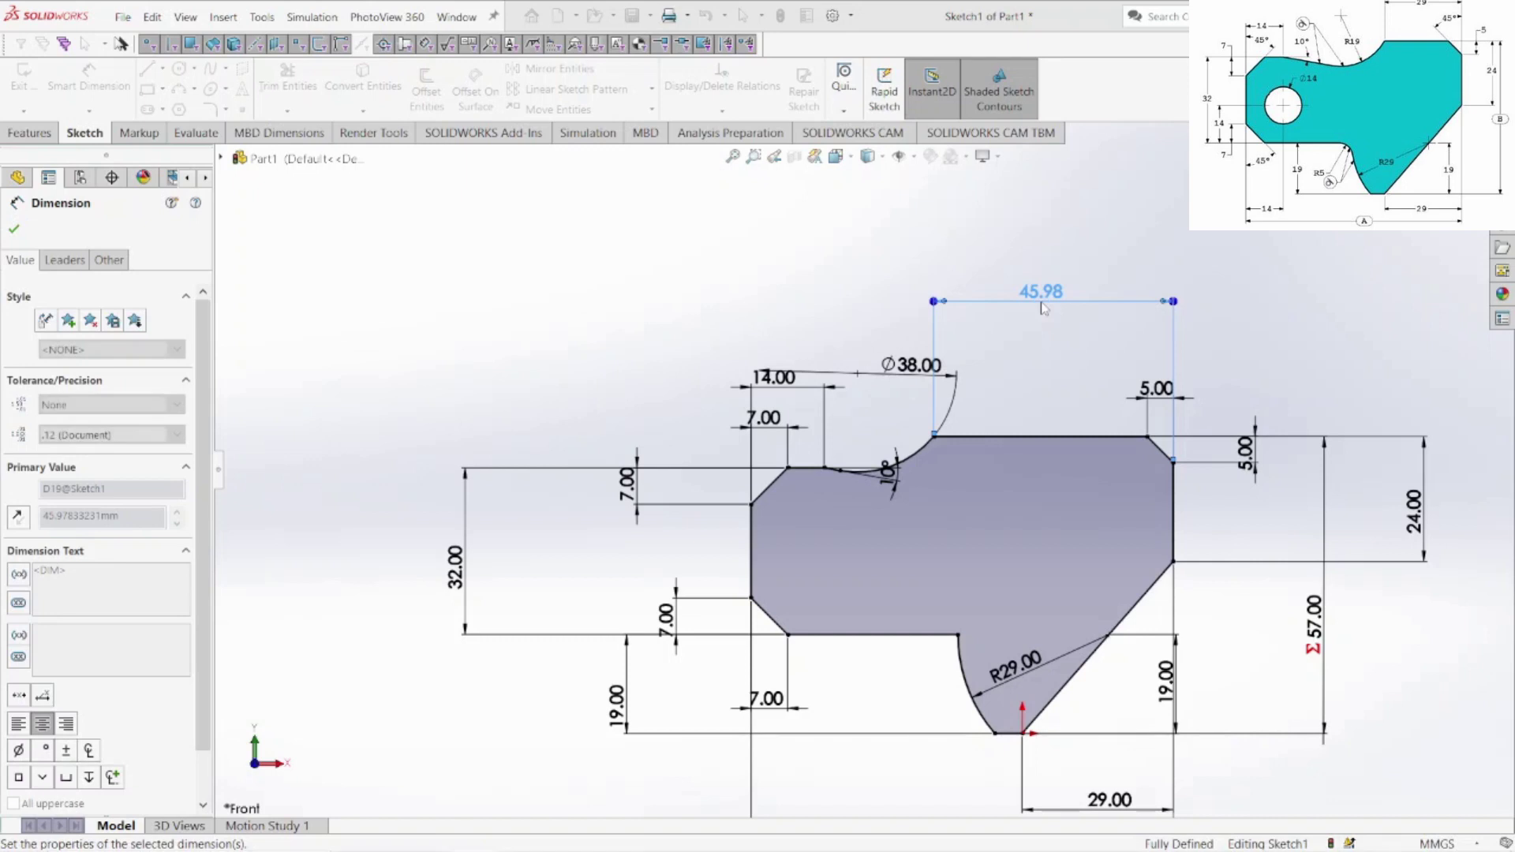
{"action": "key", "text": "Escape"}
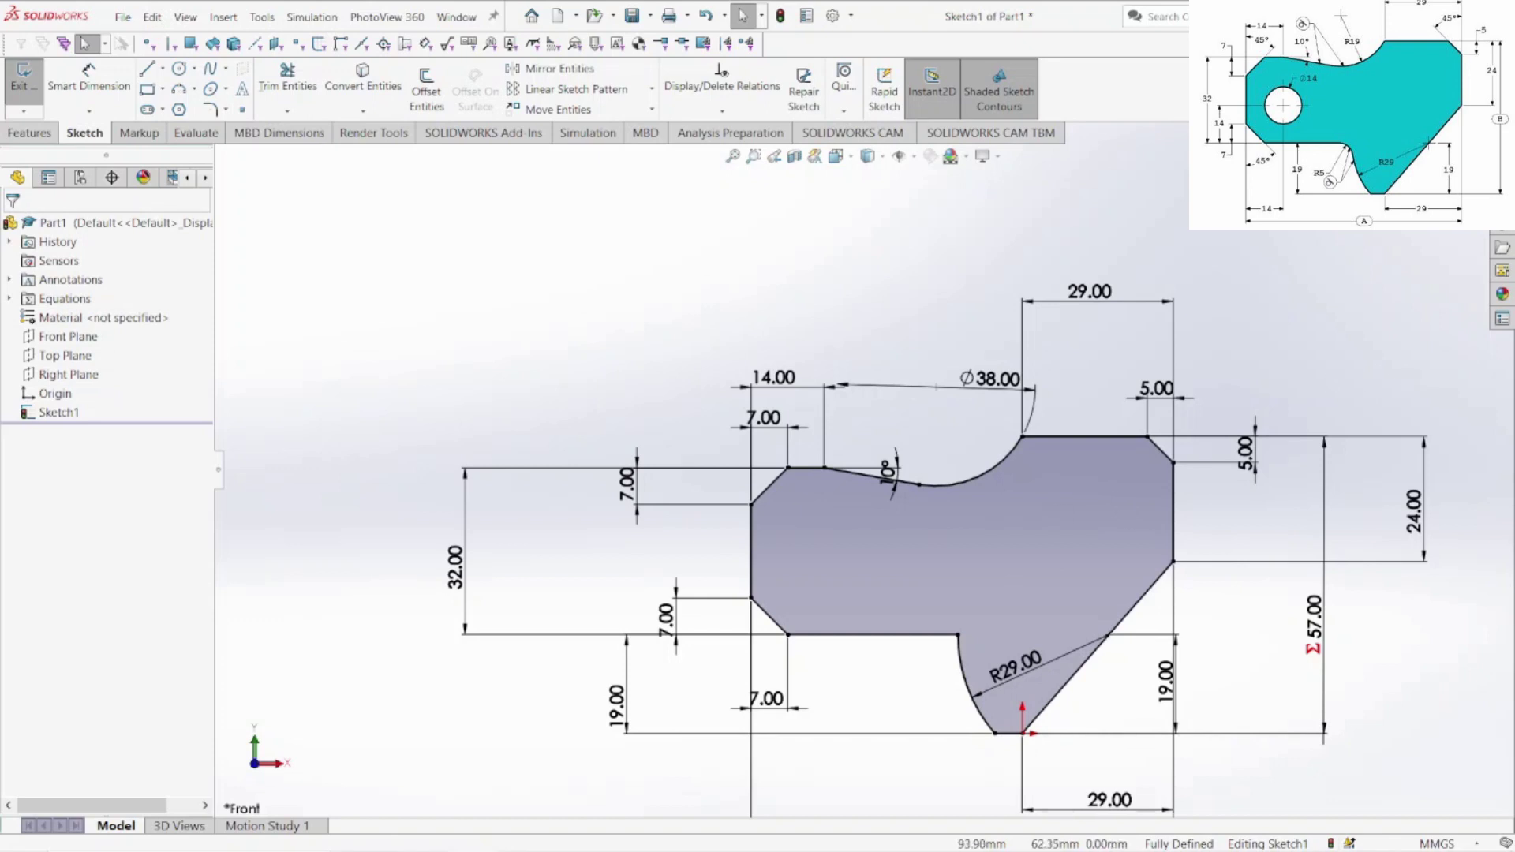
Sketch a circle inside the left part of the profile and dimension its diameter to 14 mm
{"action": "left_click", "coordinate": [179, 68]}
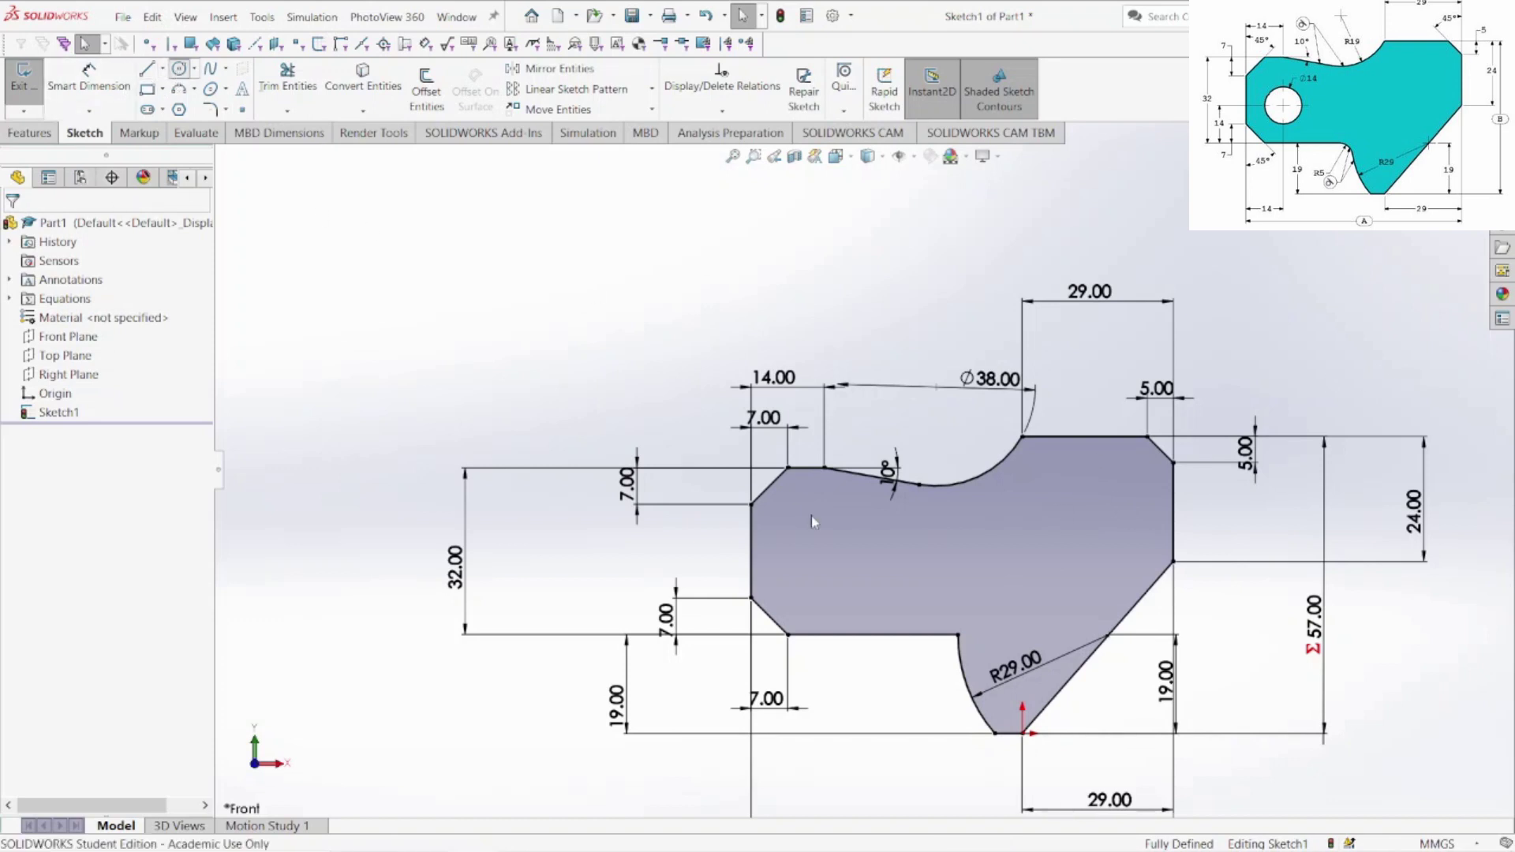
{"action": "left_click", "coordinate": [849, 541]}
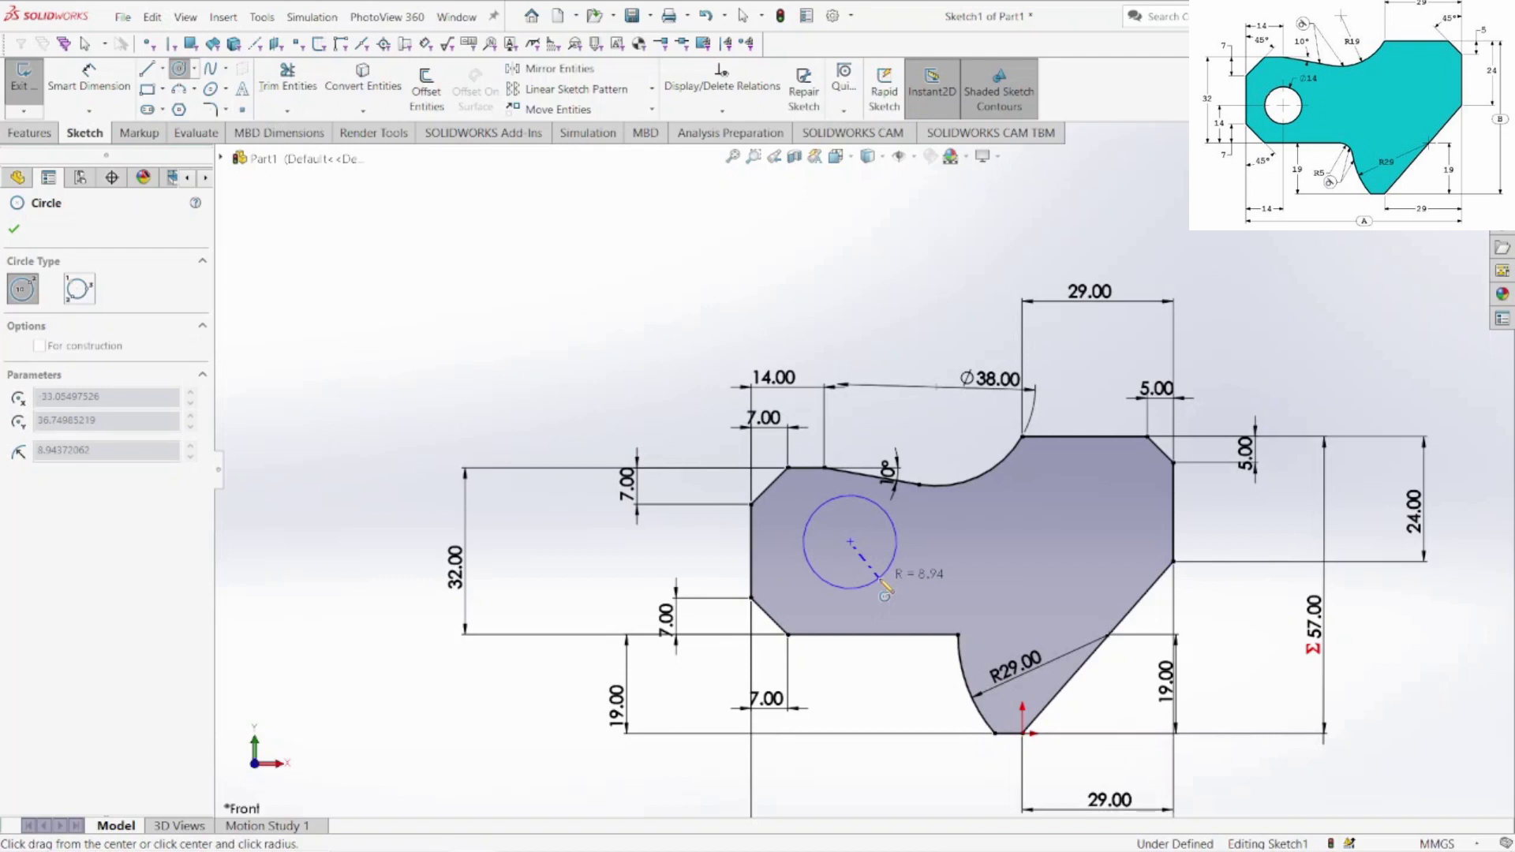
{"action": "left_click", "coordinate": [876, 580]}
{"action": "left_click", "coordinate": [89, 78]}
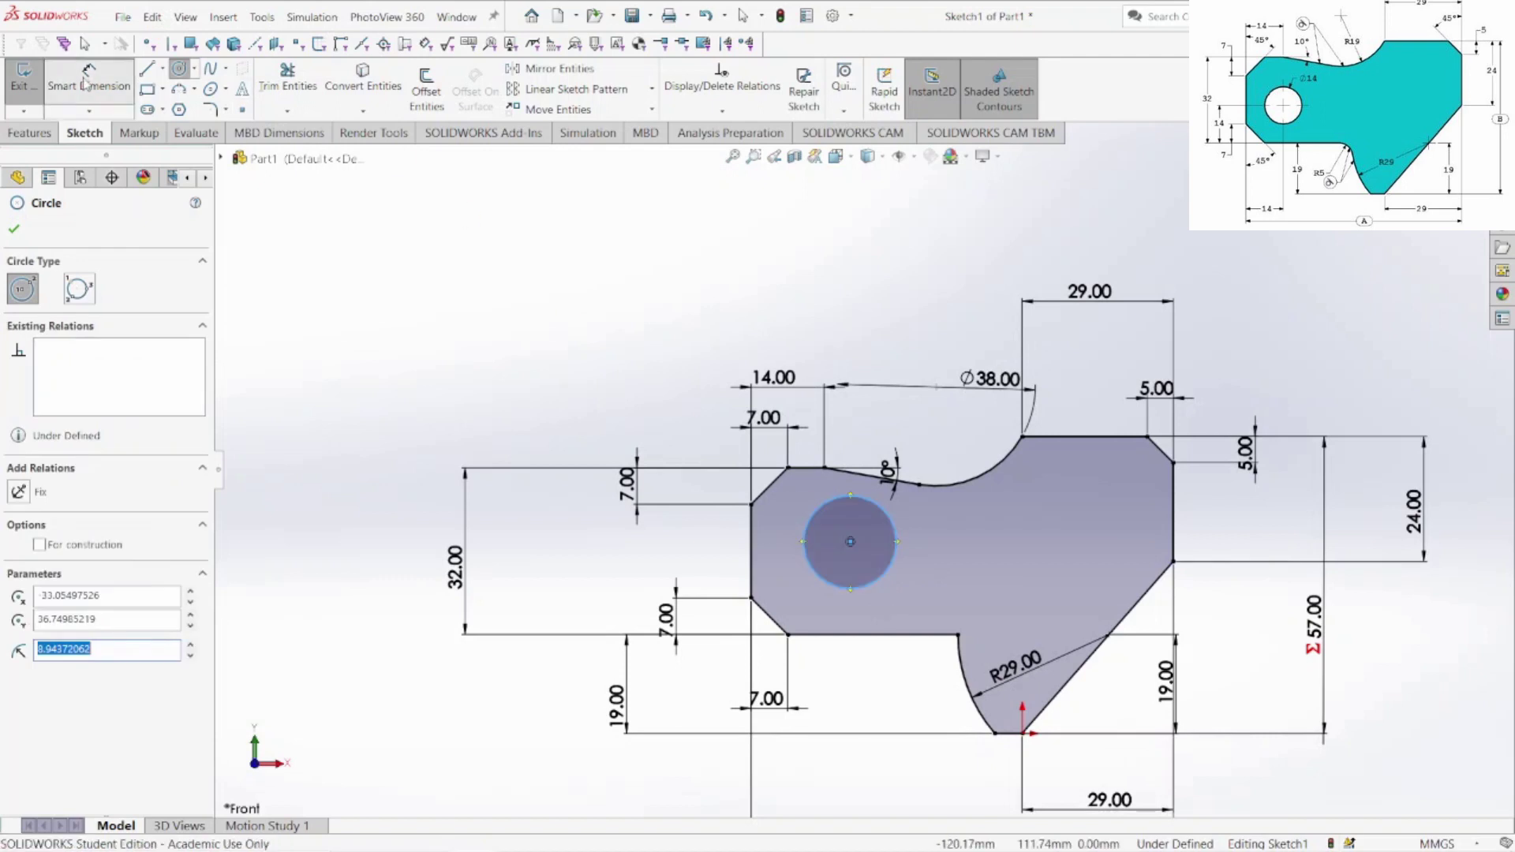
{"action": "left_click", "coordinate": [896, 538]}
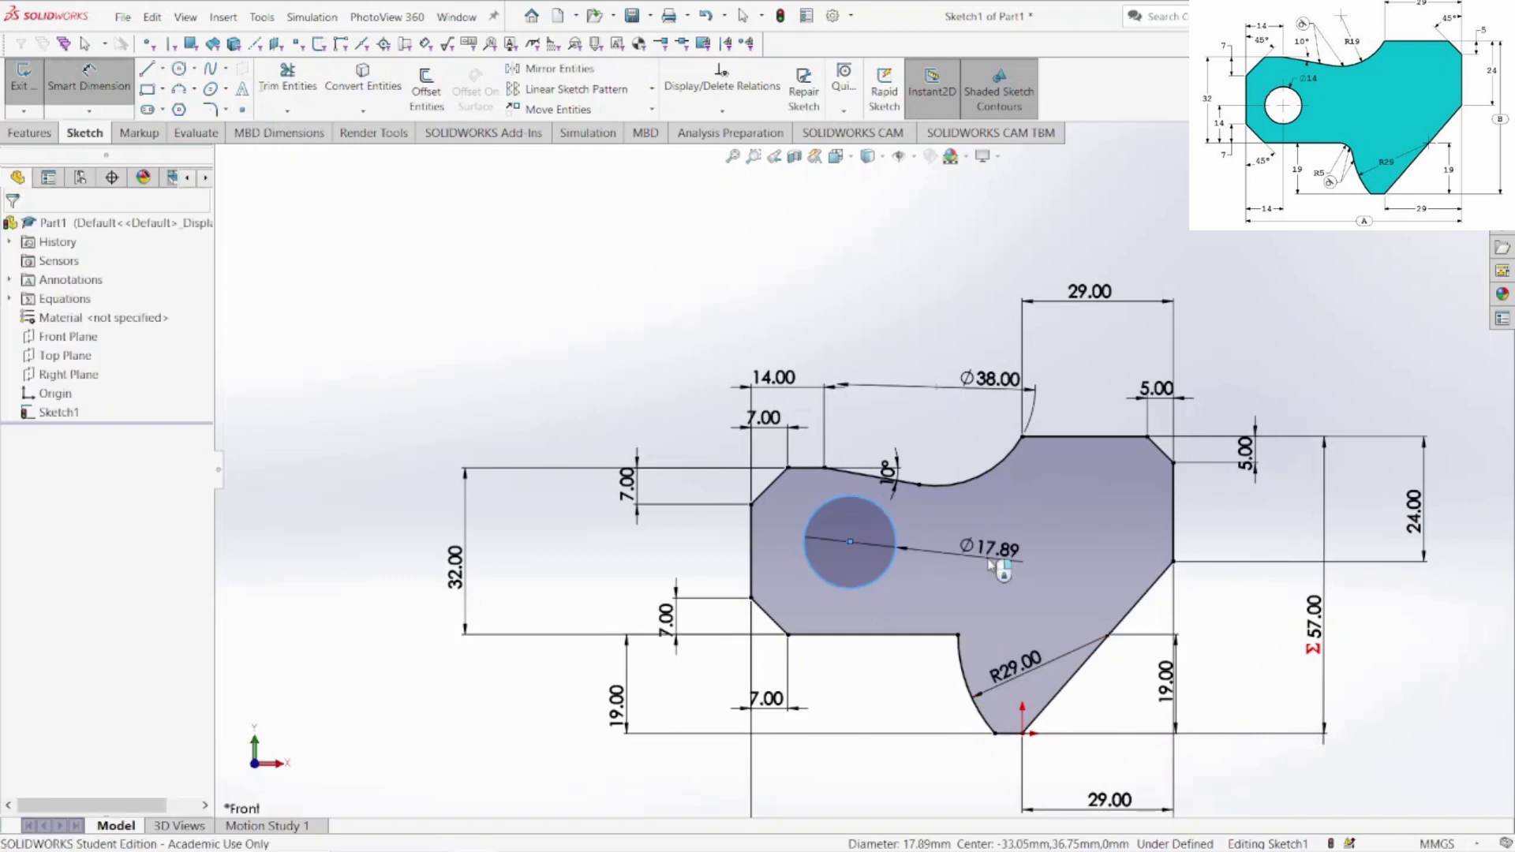
{"action": "left_click", "coordinate": [990, 561]}
{"action": "type", "text": "14"}
{"action": "key", "text": "Return"}
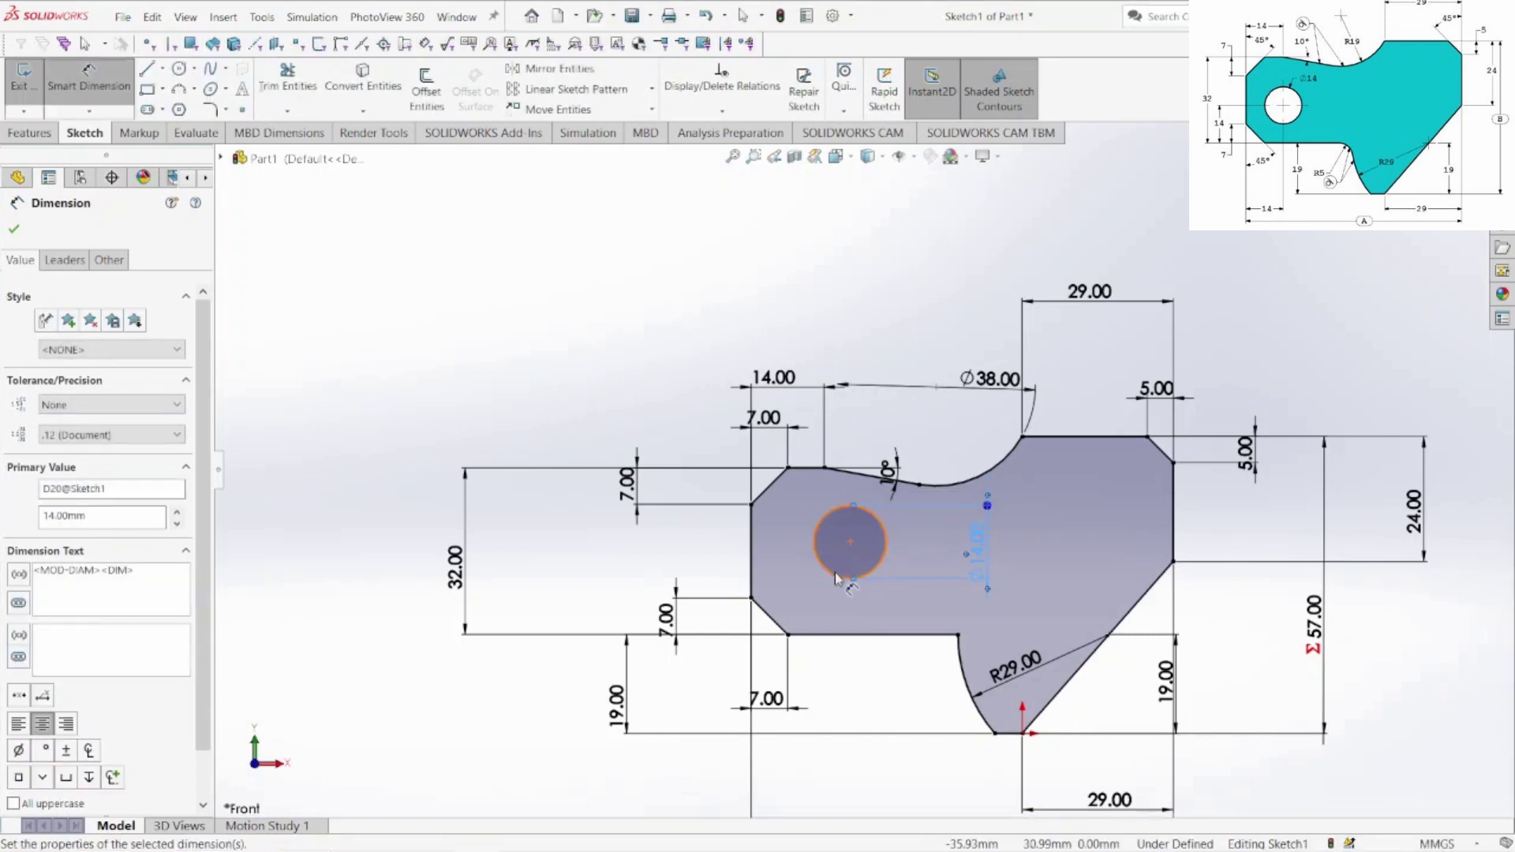
Dimension the horizontal distance from the profile's left vertical edge to the hole circle's centre to 14 mm
{"action": "left_click", "coordinate": [752, 562]}
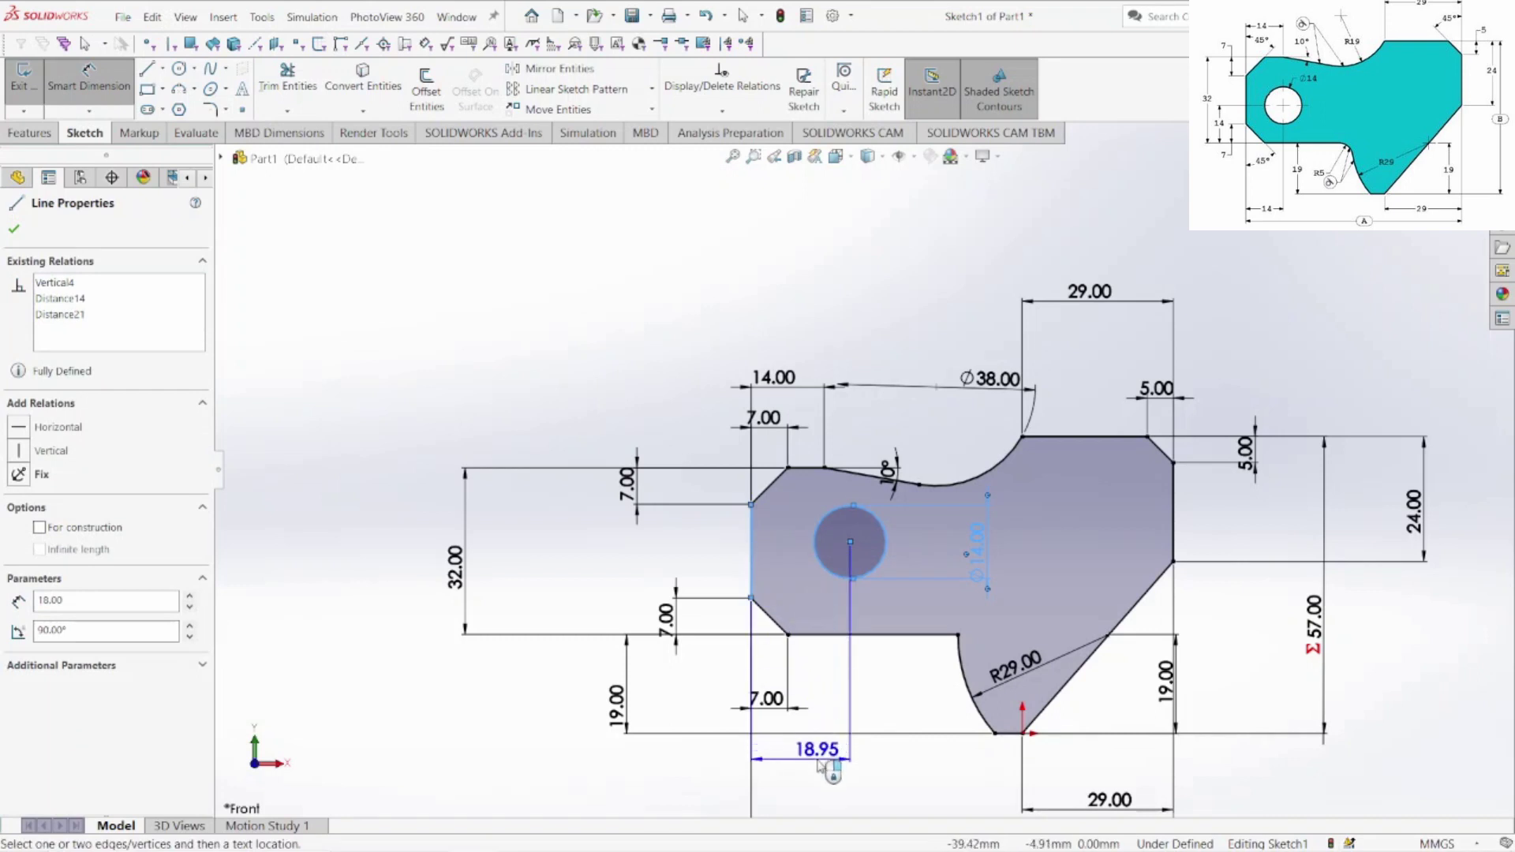
{"action": "left_click", "coordinate": [821, 764]}
{"action": "type", "text": "14"}
{"action": "key", "text": "Return"}
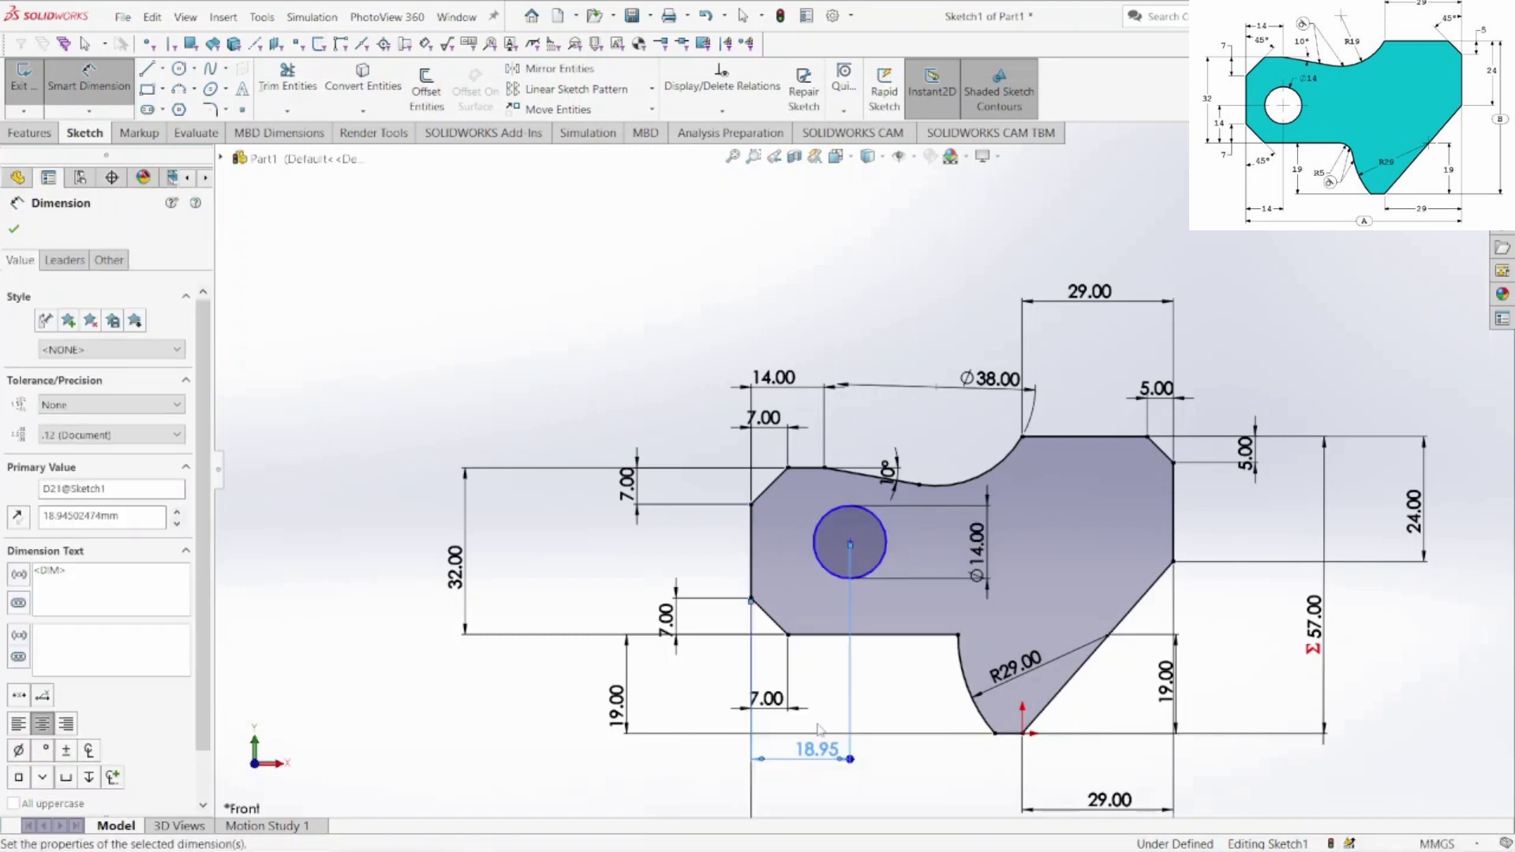
Dimension the hole circle's centre 14 mm above the lower horizontal line of the profile's left part
{"action": "left_click", "coordinate": [825, 578]}
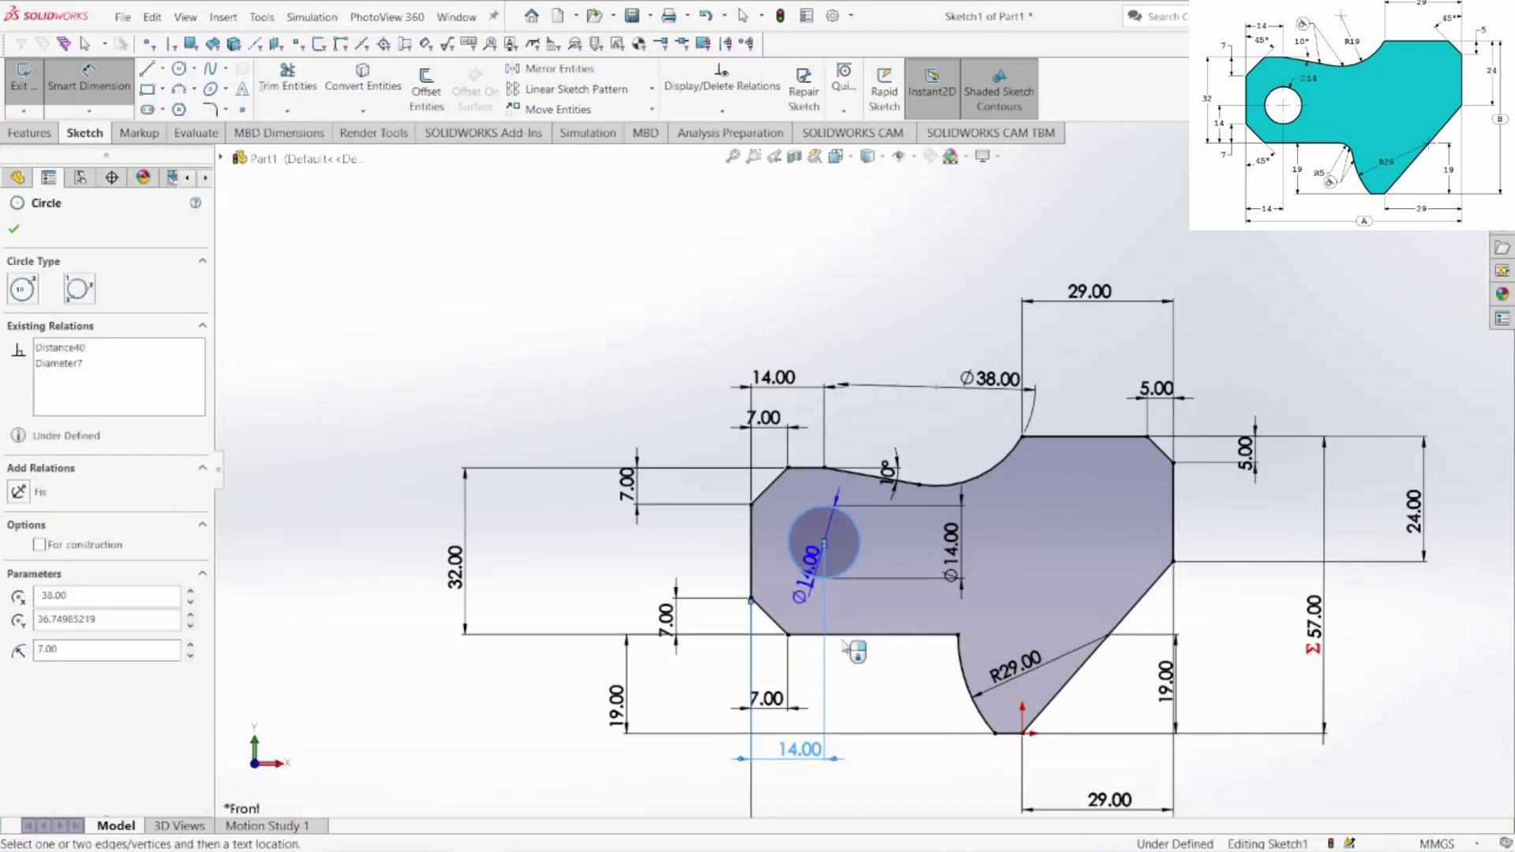
{"action": "left_click", "coordinate": [846, 635]}
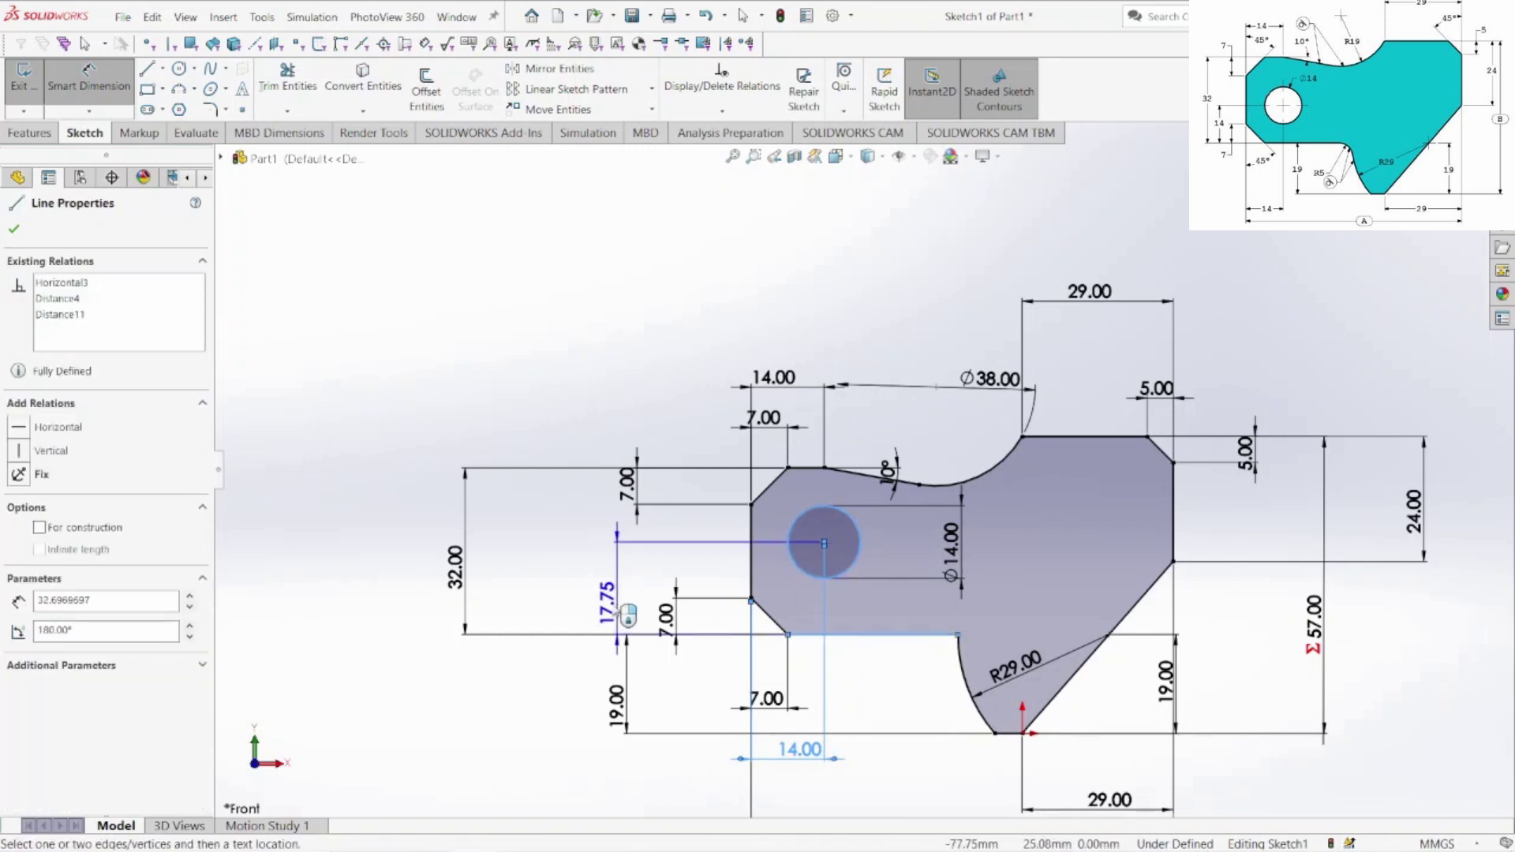
{"action": "left_click", "coordinate": [601, 615]}
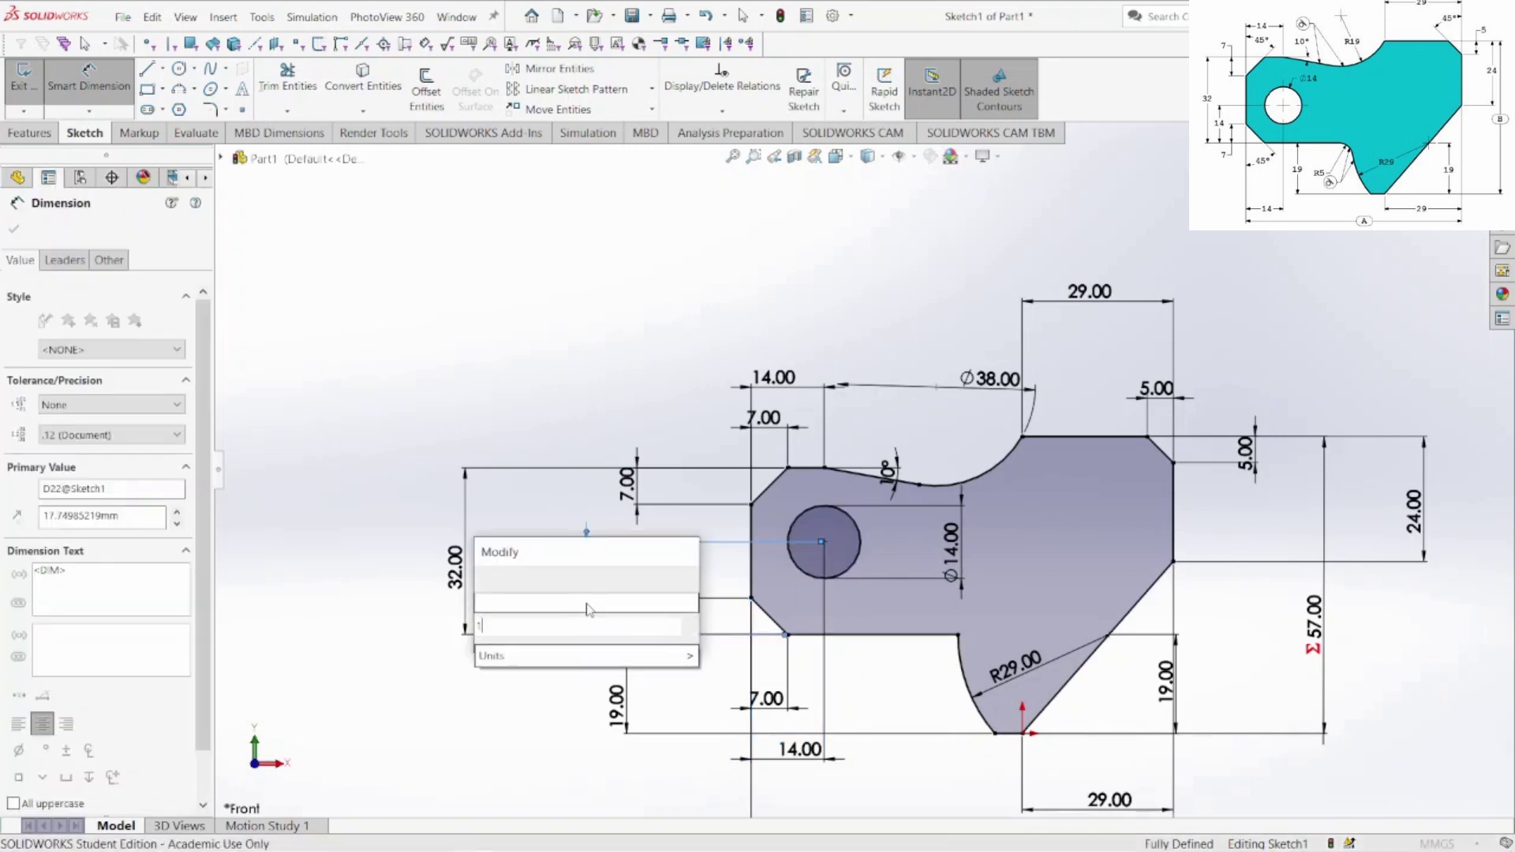
{"action": "type", "text": "14"}
{"action": "key", "text": "Return"}
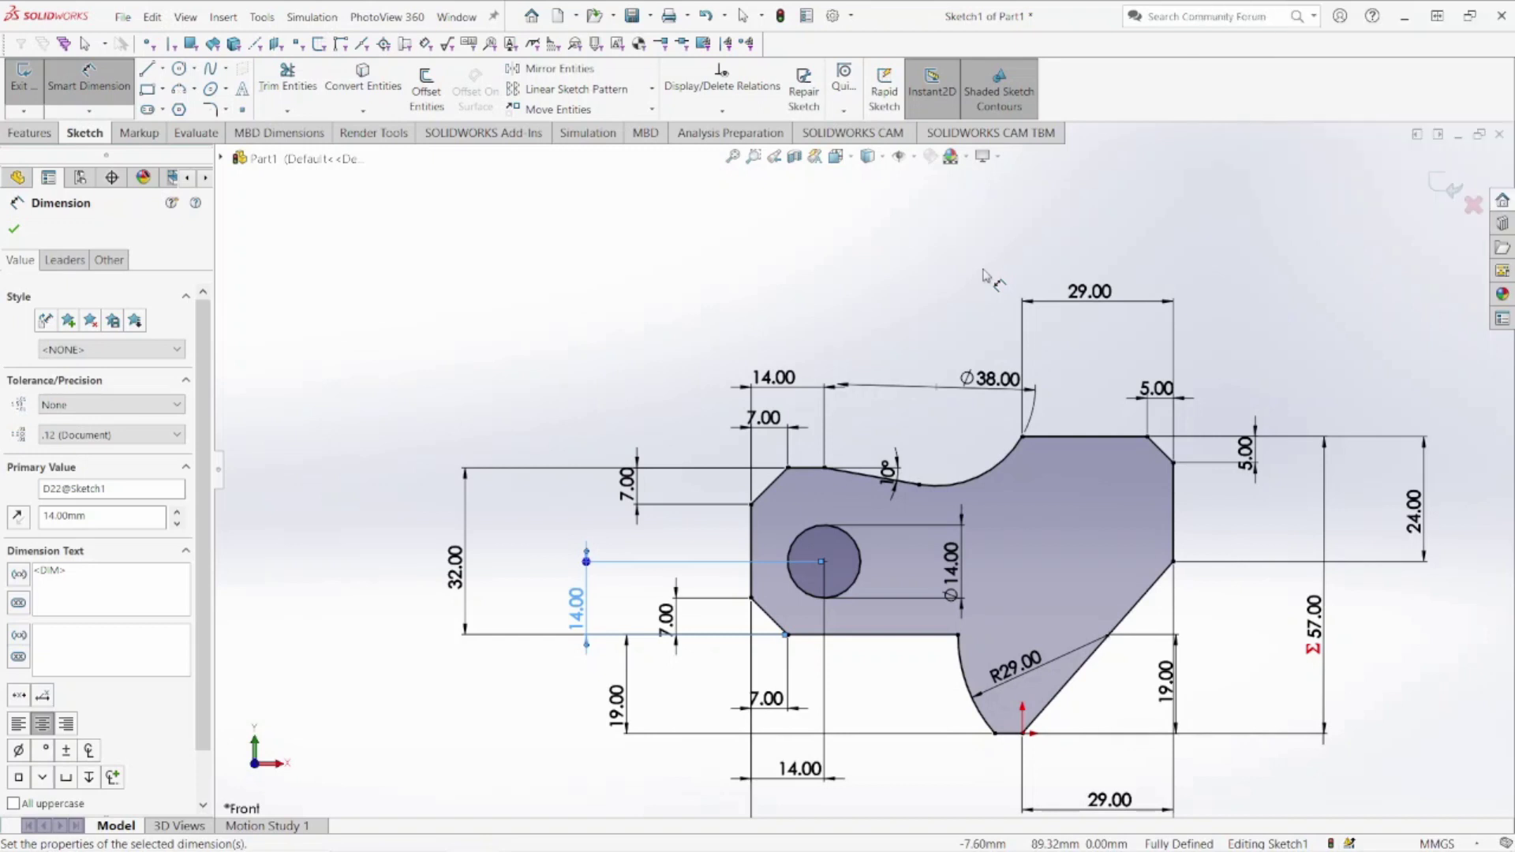
{"action": "key", "text": "Escape"}
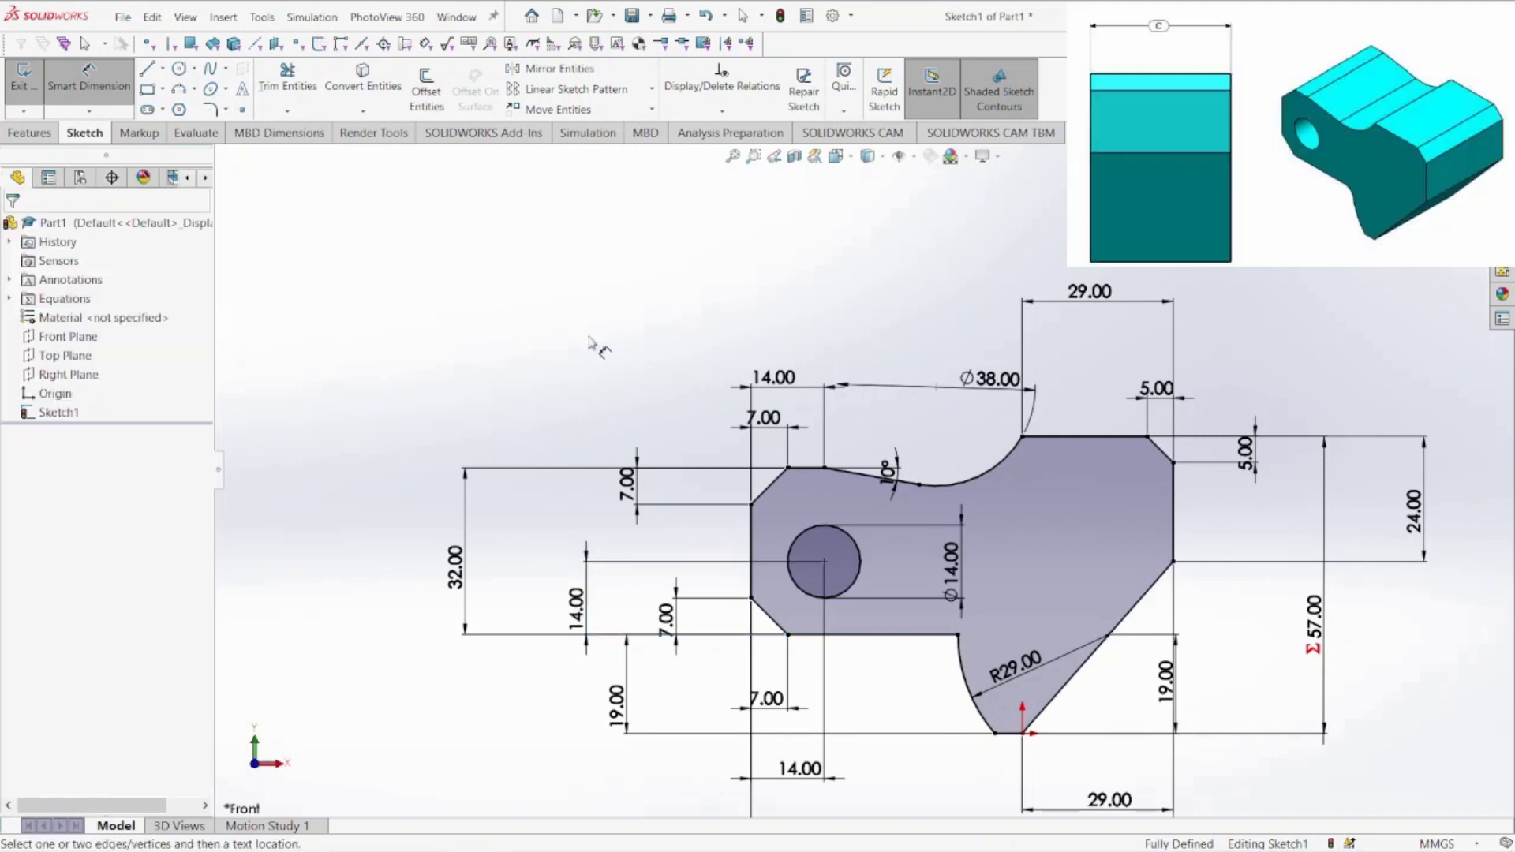
{"action": "key", "text": "Escape"}
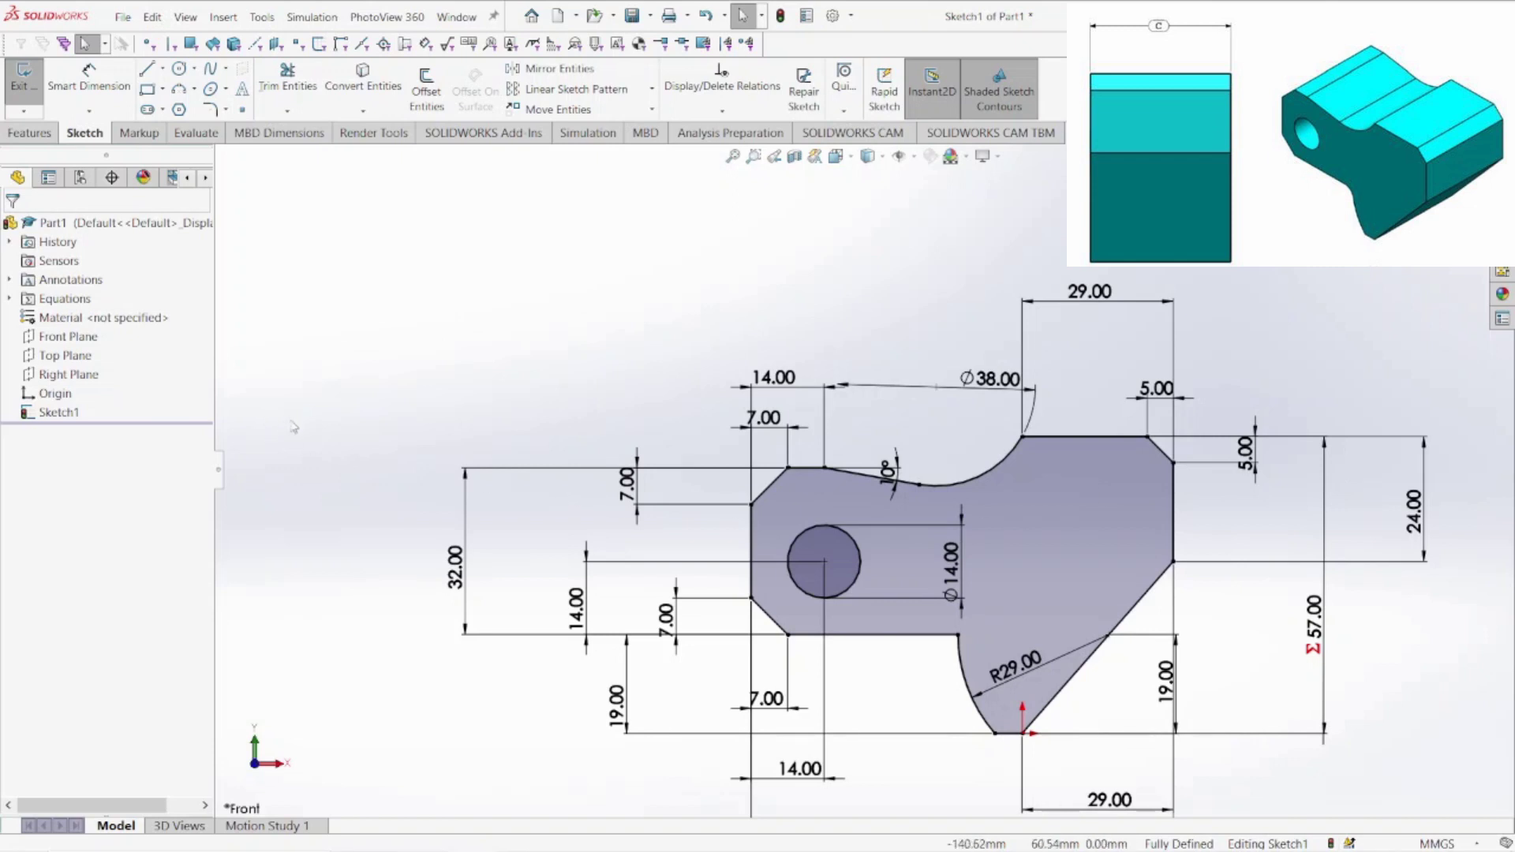
Extrude the tool block profile symmetrically about its sketch plane (Mid Plane), with the depth linked to global variable C
{"action": "left_click", "coordinate": [46, 133]}
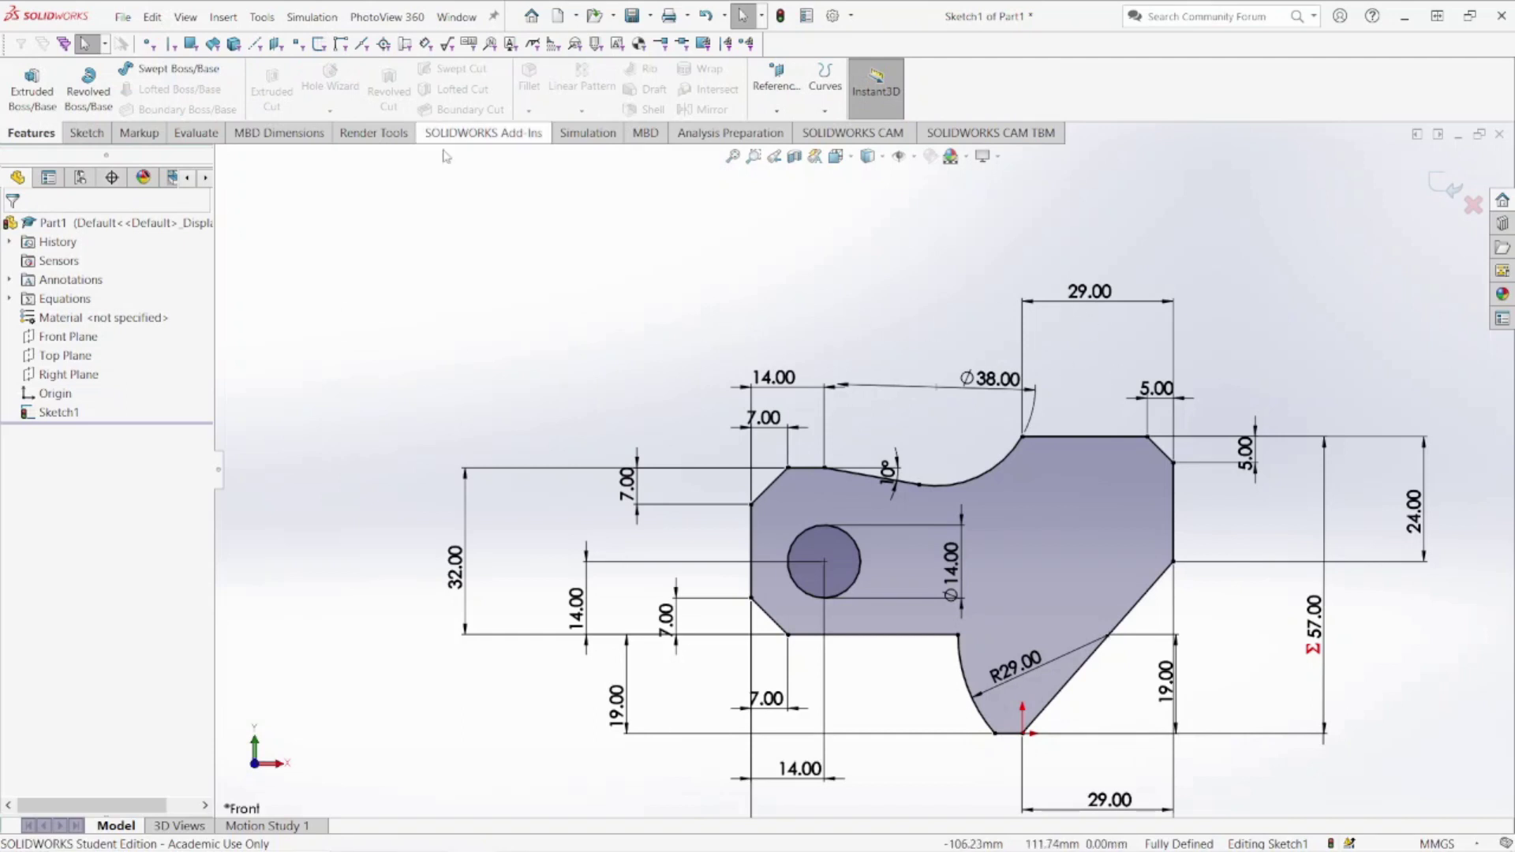
{"action": "left_click", "coordinate": [38, 81]}
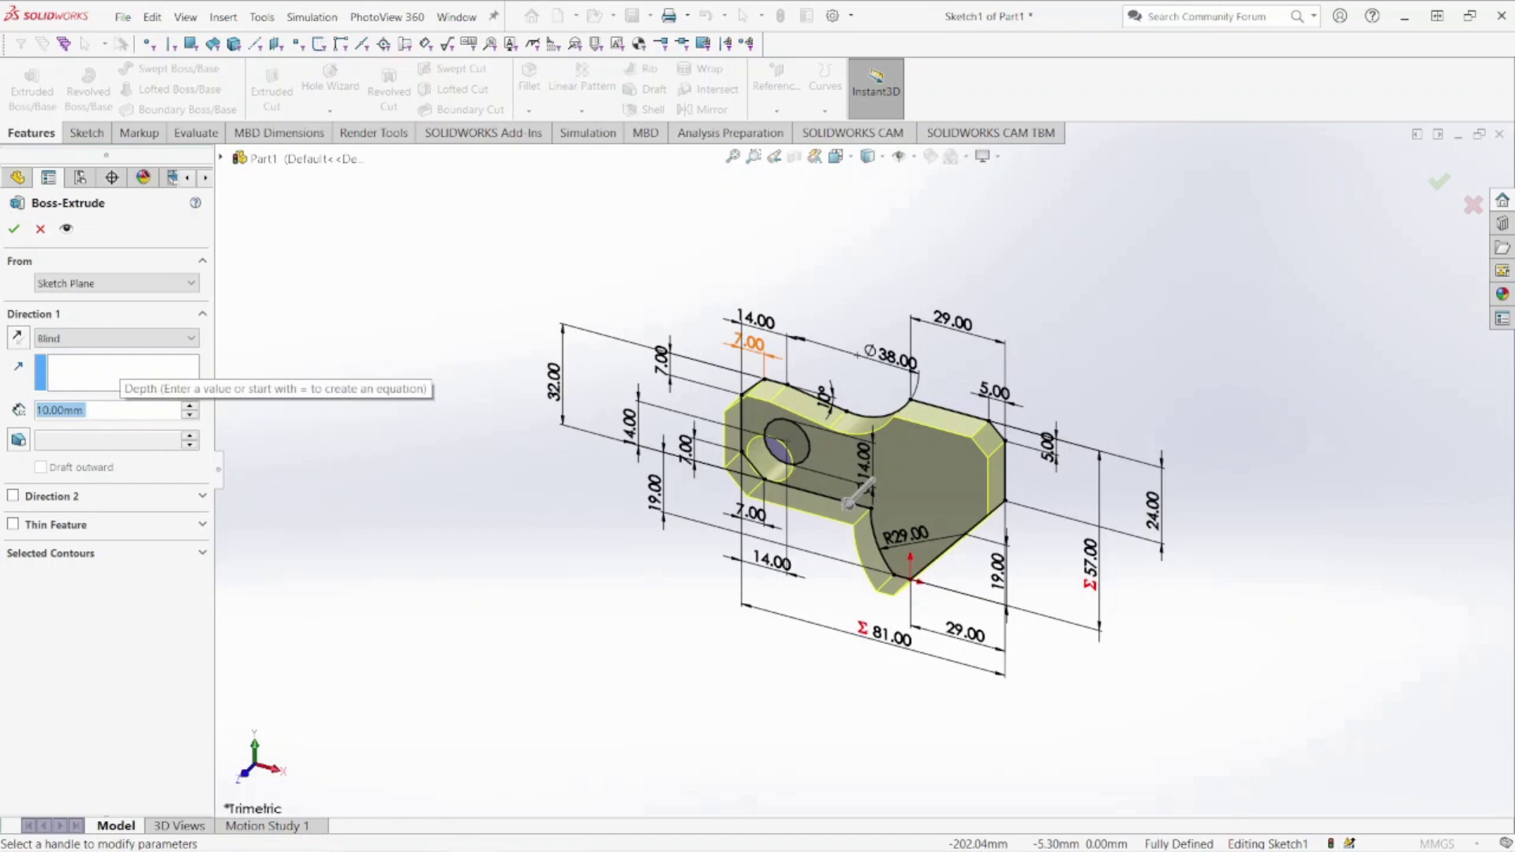
{"action": "type", "text": "="}
{"action": "mouse_move", "coordinate": [115, 434]}
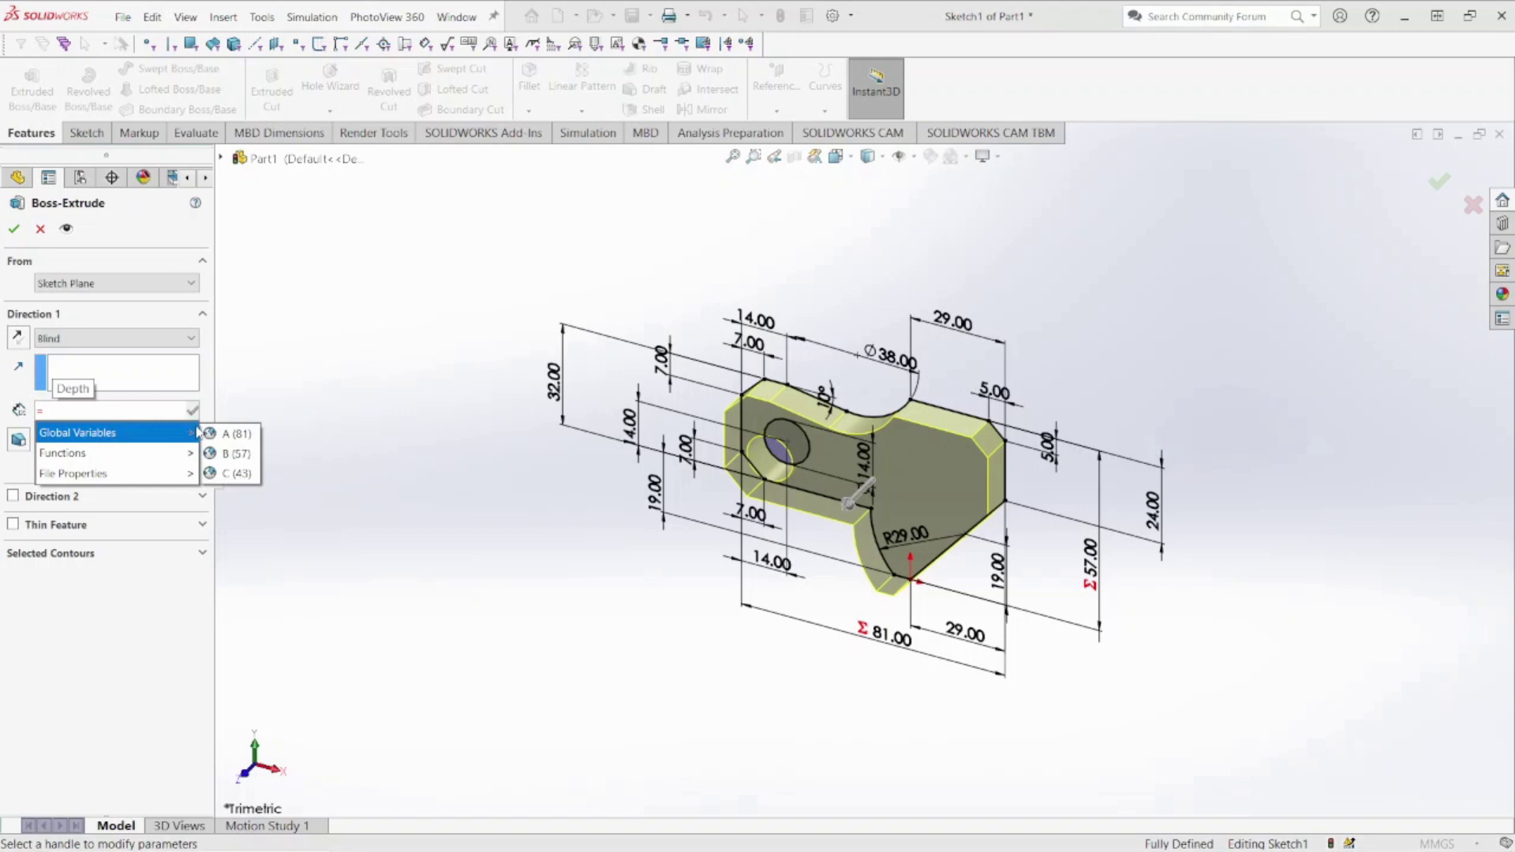
{"action": "left_click", "coordinate": [235, 473]}
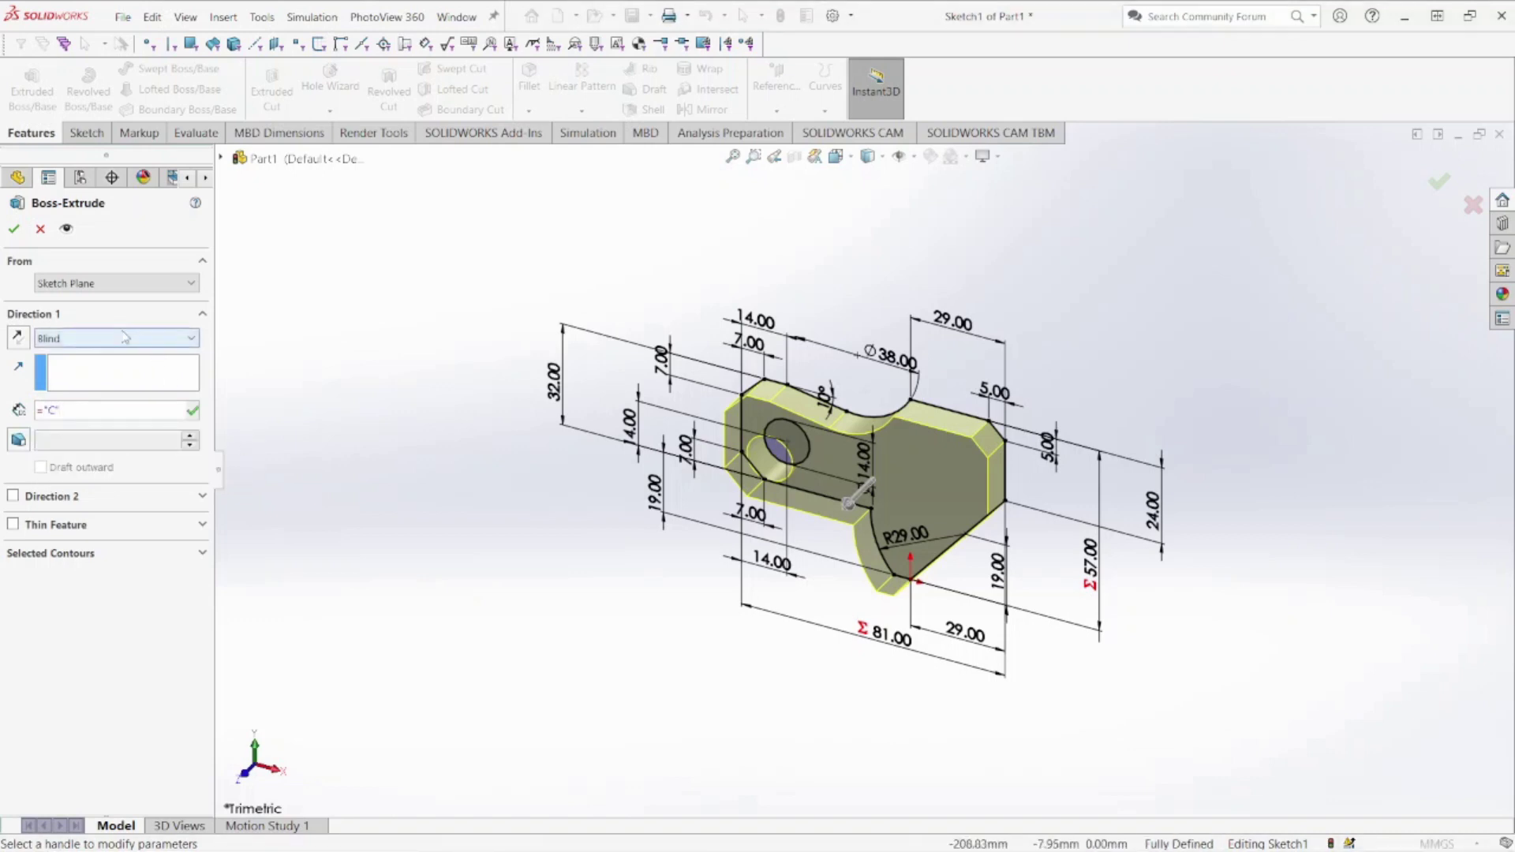
{"action": "left_click", "coordinate": [122, 340]}
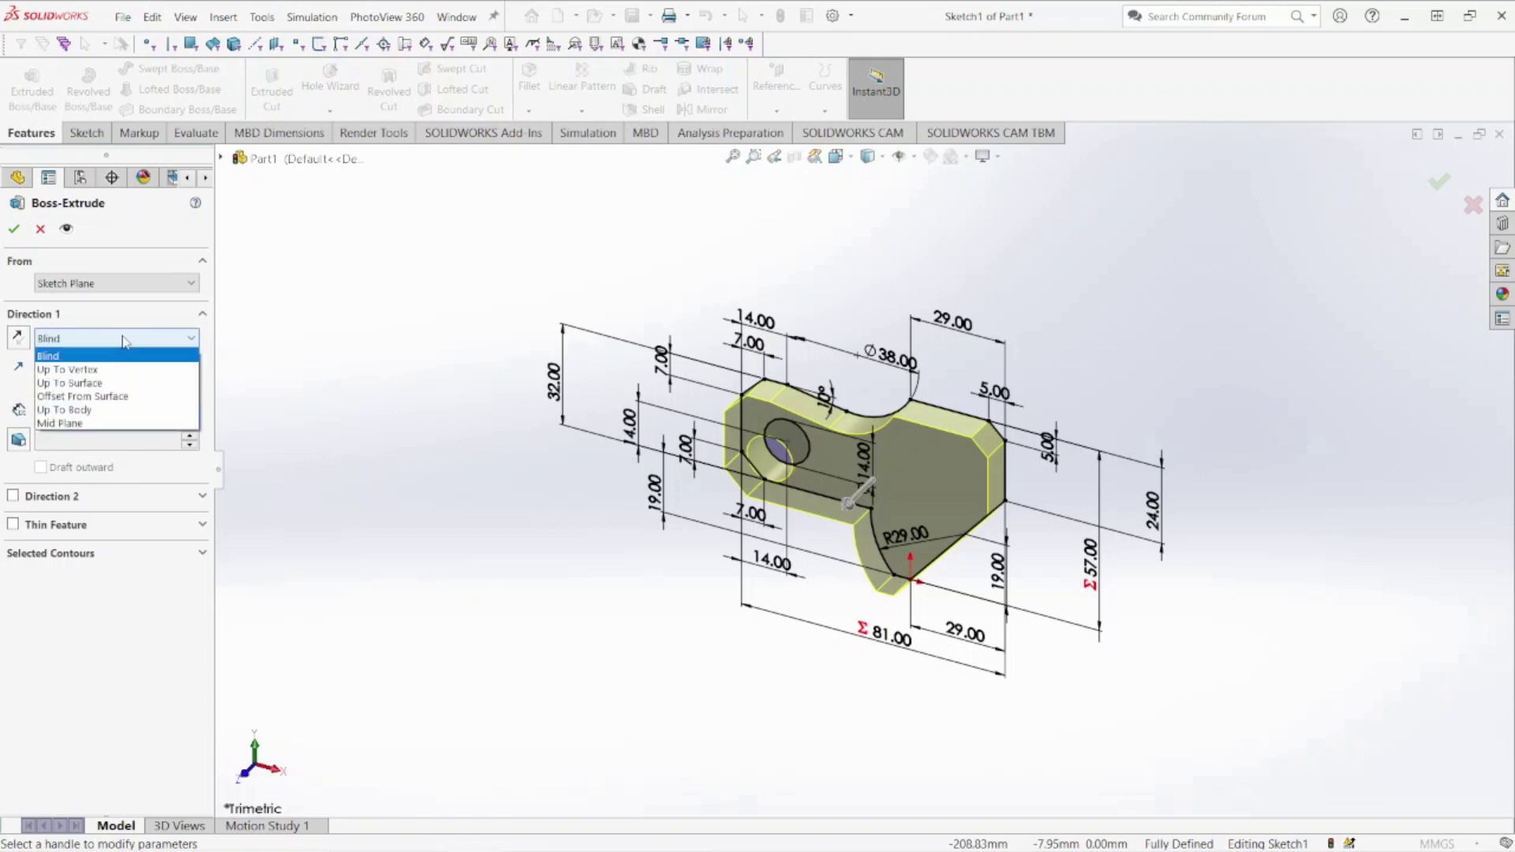
{"action": "left_click", "coordinate": [91, 425]}
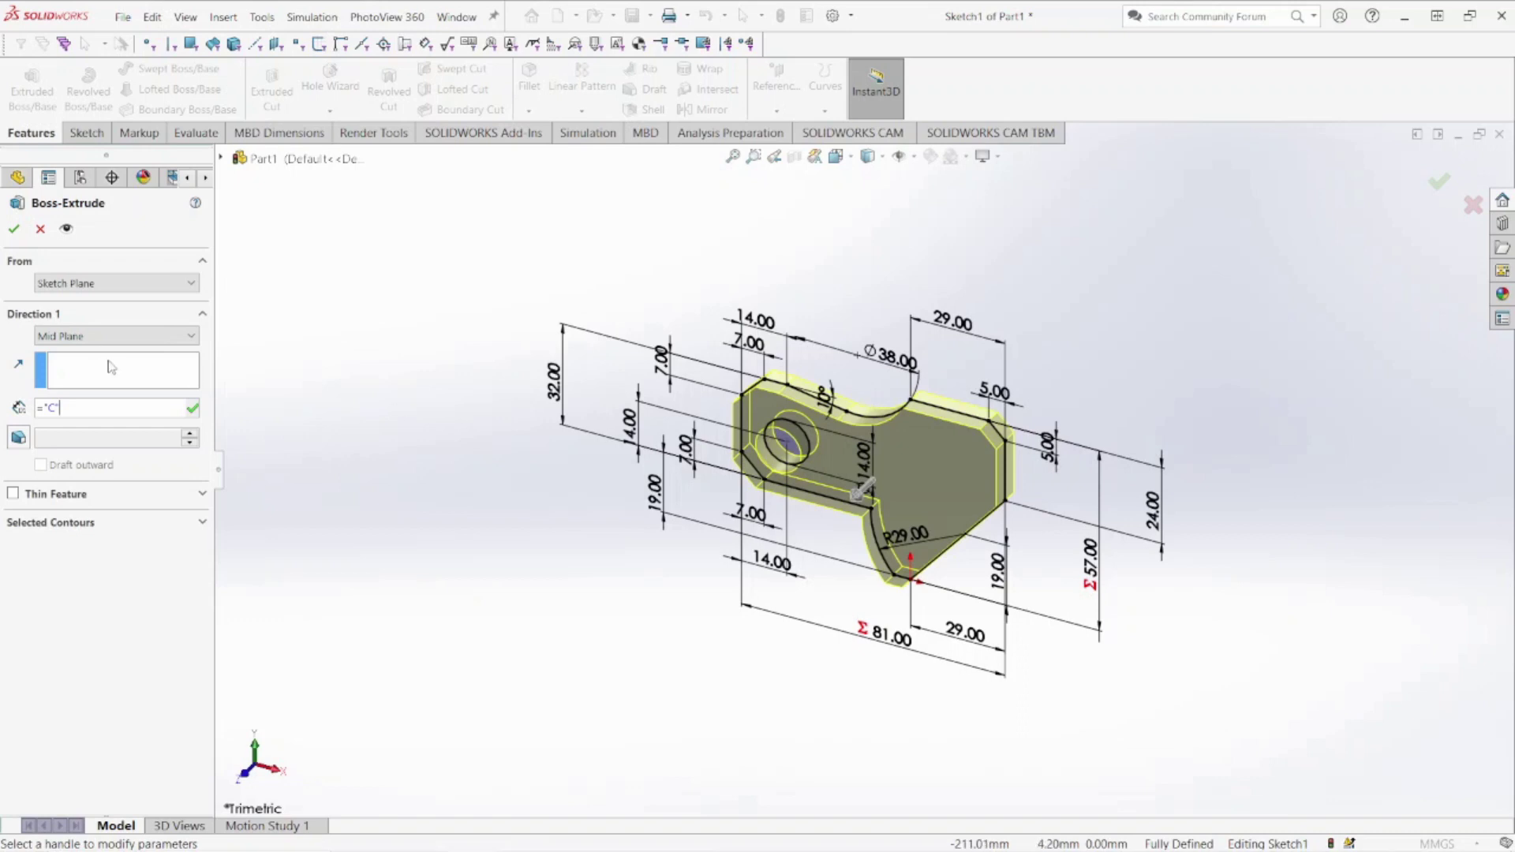
{"action": "key", "text": "Return"}
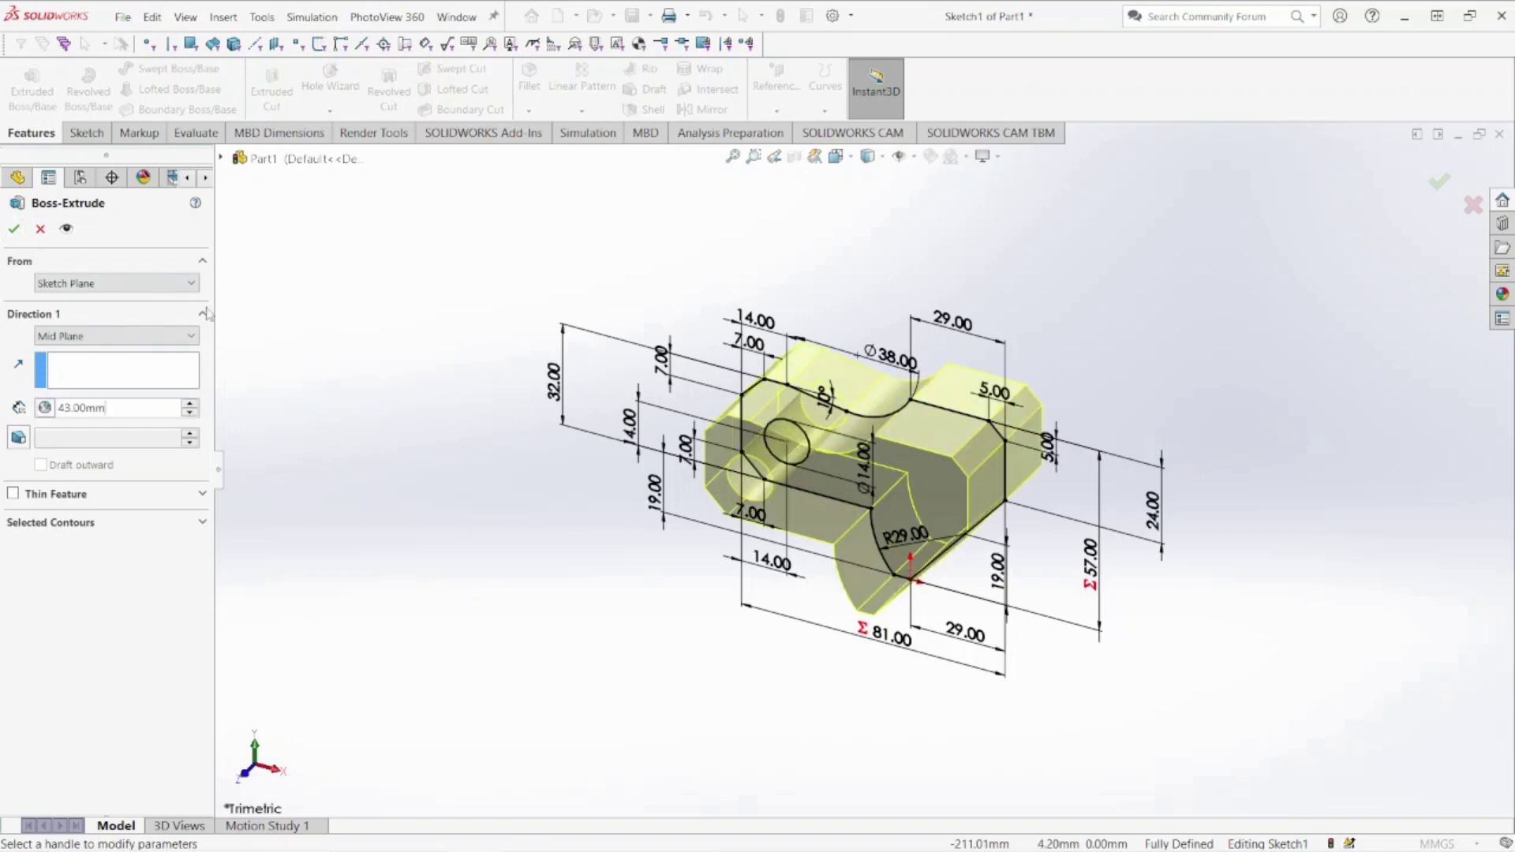
{"action": "left_click", "coordinate": [13, 228]}
{"action": "left_click", "coordinate": [615, 421]}
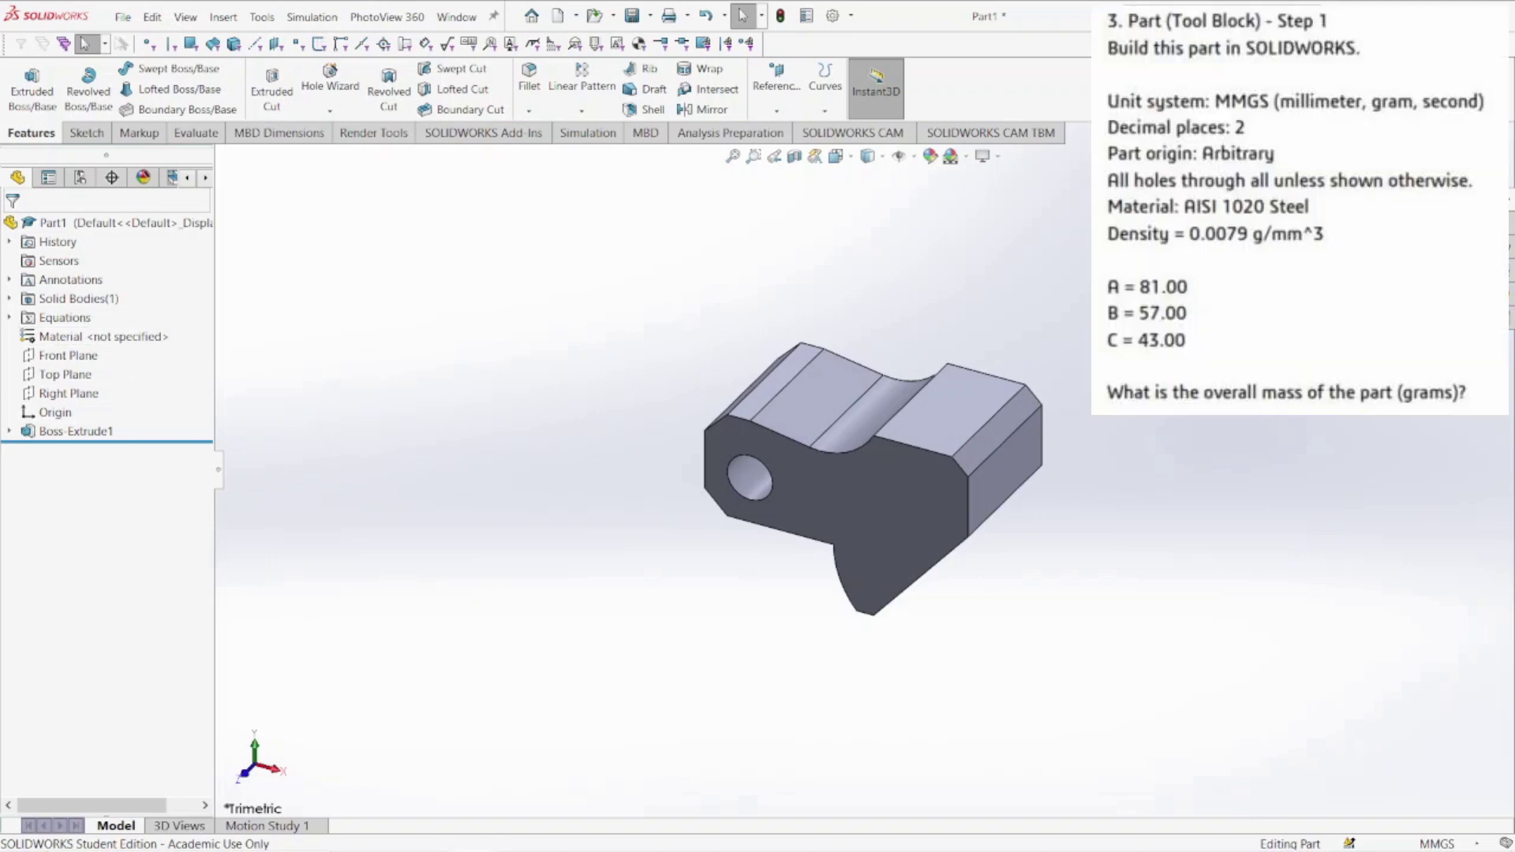
Assign the steel material AISI 1020 to the part
{"action": "right_click", "coordinate": [116, 339]}
{"action": "left_click", "coordinate": [151, 344]}
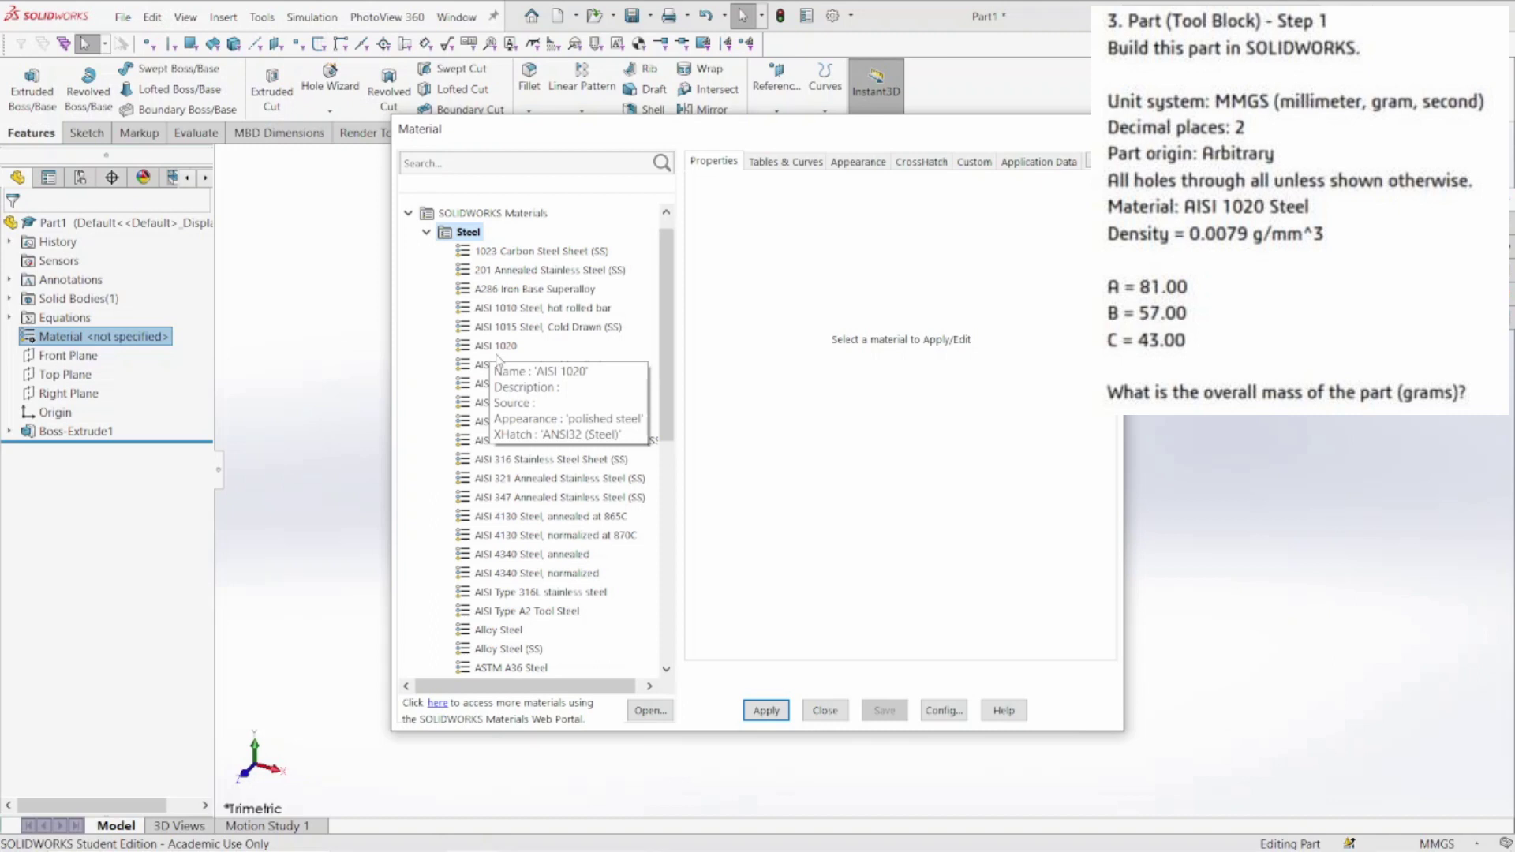
{"action": "left_click", "coordinate": [505, 348]}
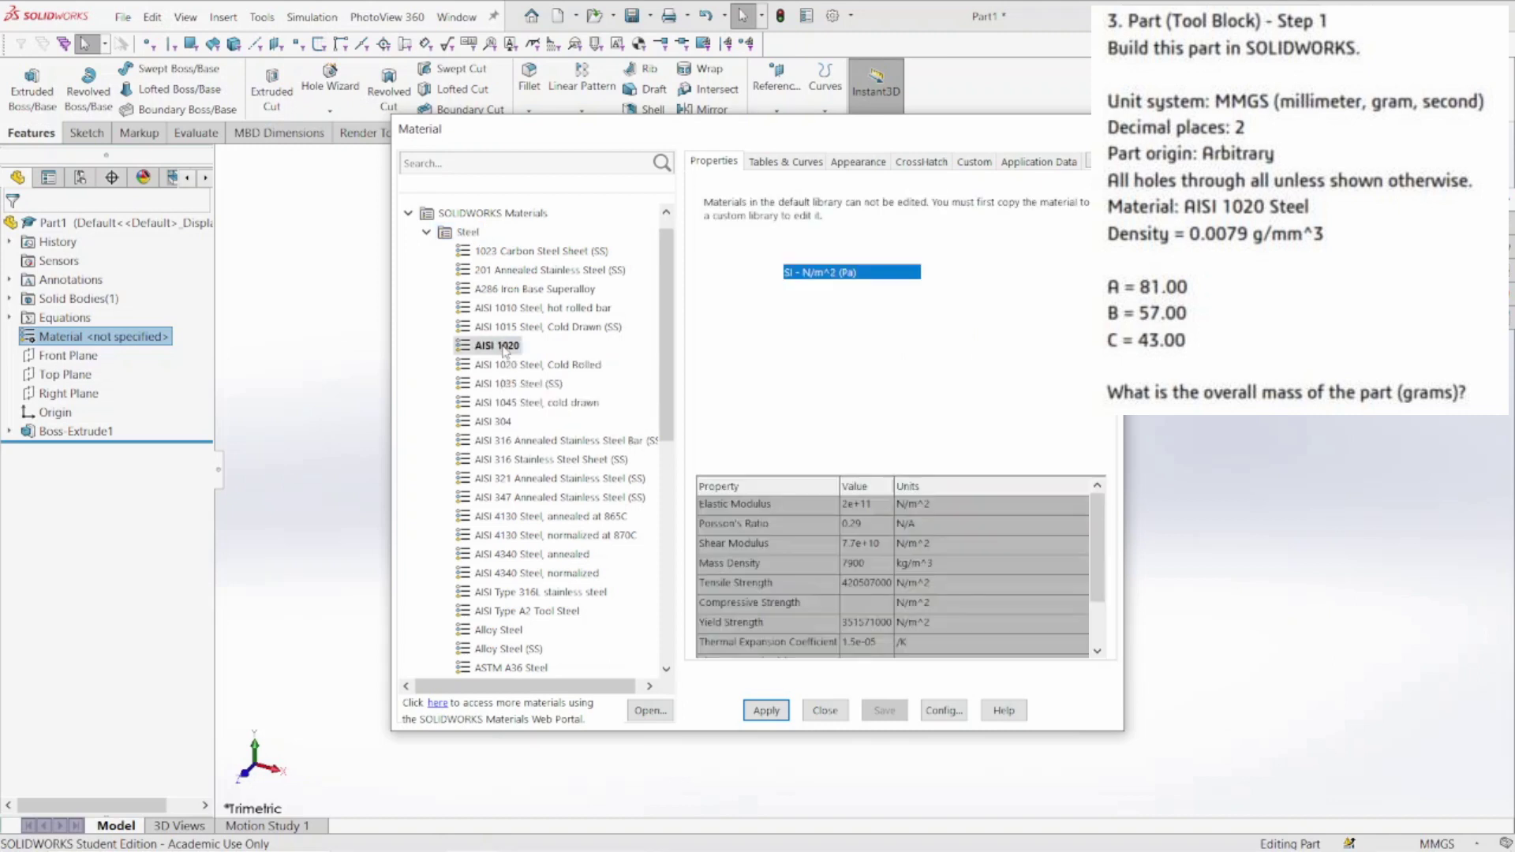
{"action": "left_click", "coordinate": [765, 710]}
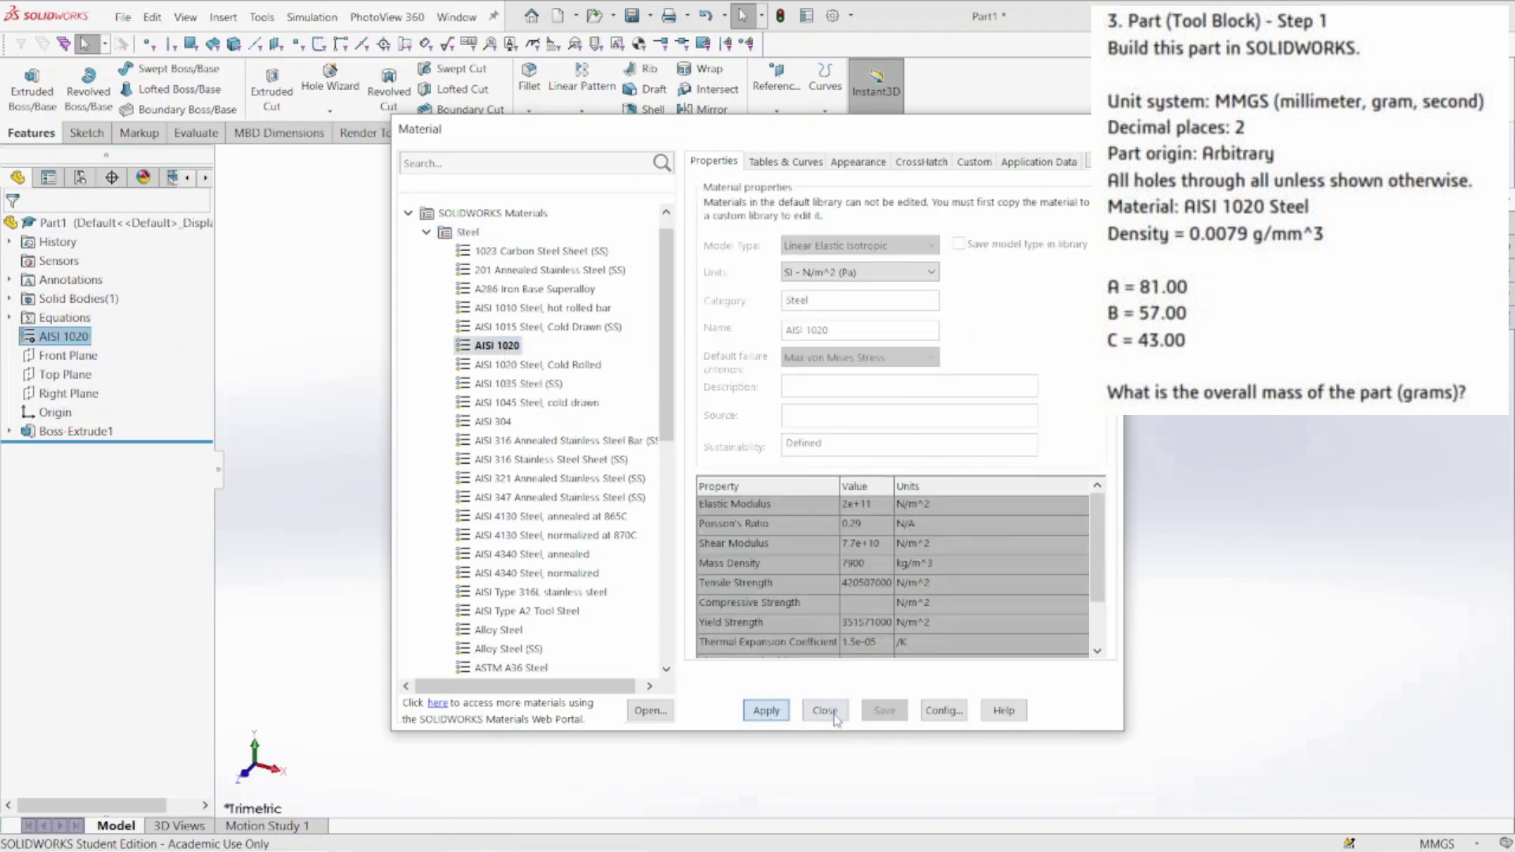
{"action": "left_click", "coordinate": [826, 711]}
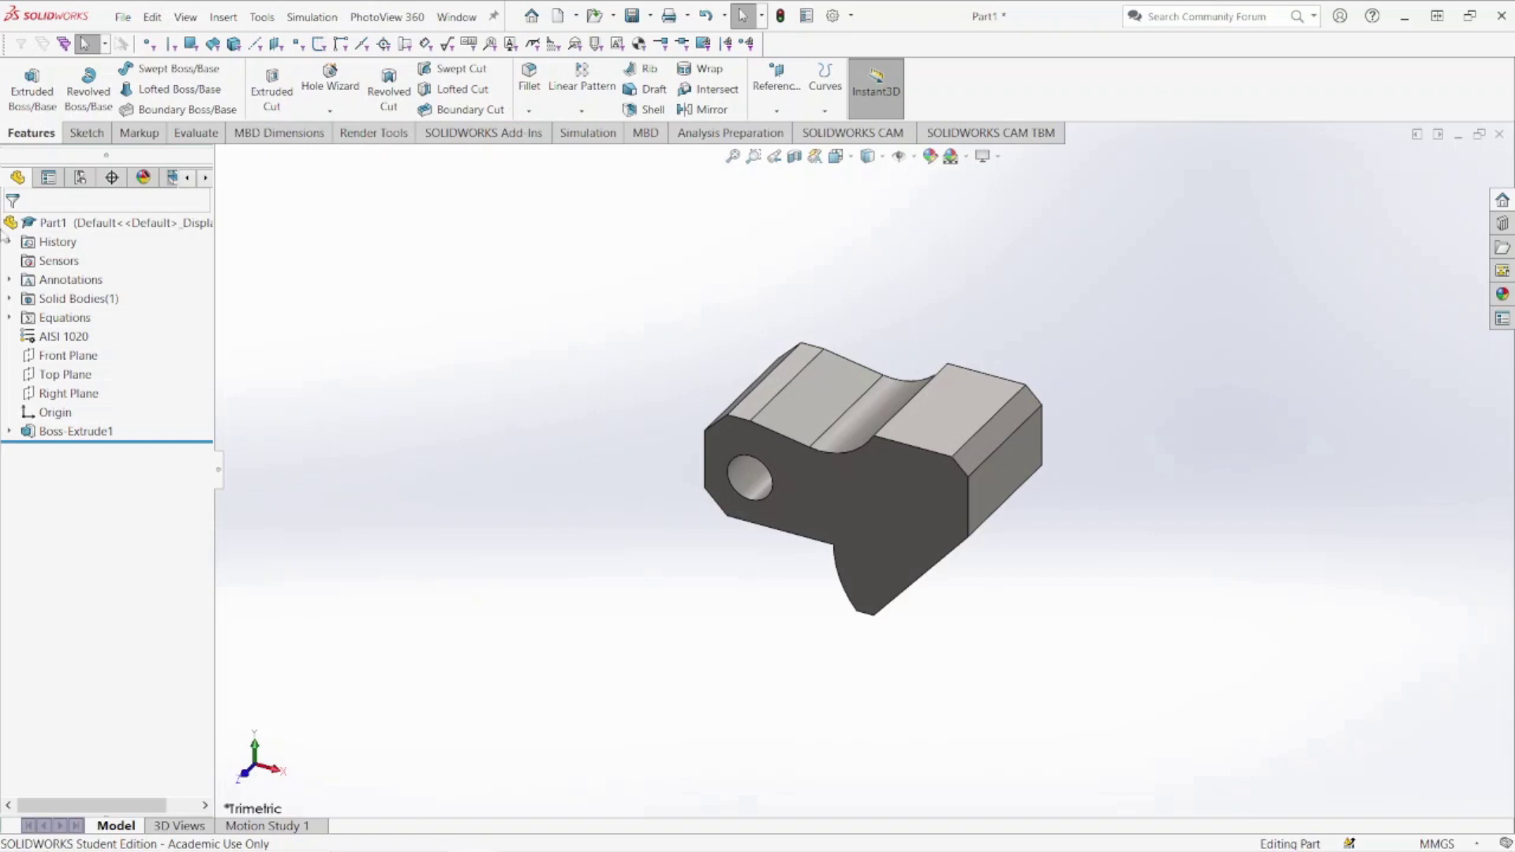
Evaluate the part's mass properties to read its overall mass
{"action": "left_click", "coordinate": [197, 134]}
{"action": "left_click", "coordinate": [268, 95]}
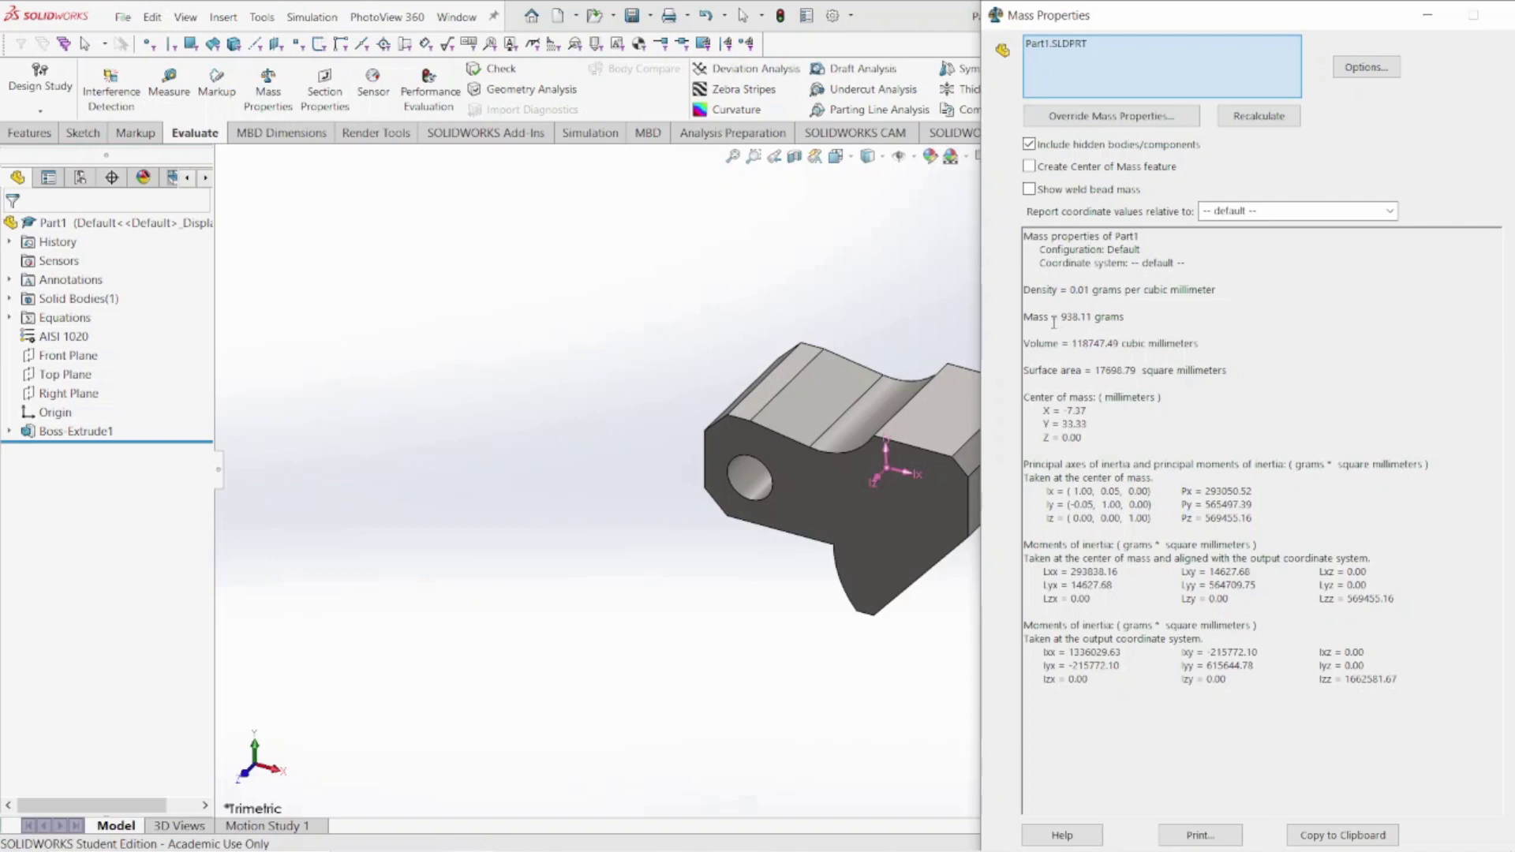
{"action": "left_click_drag", "start_coordinate": [1025, 316], "coordinate": [1132, 315]}
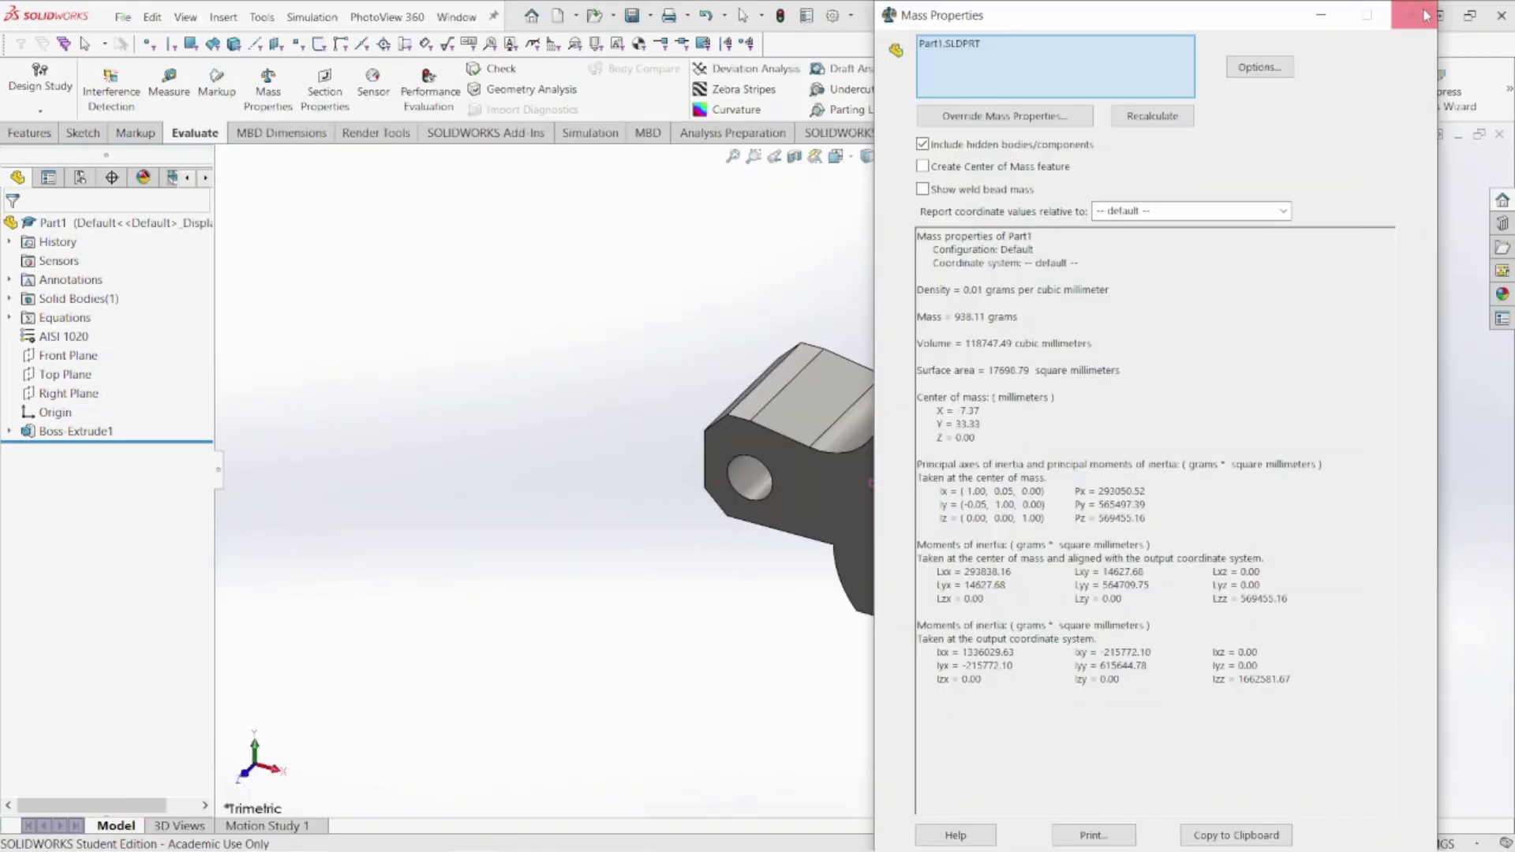
{"action": "key", "text": "Escape"}
Edit the extrusion's sketch to add a 5 mm fillet where the lower horizontal line meets the R29 arc
{"action": "key", "text": "space"}
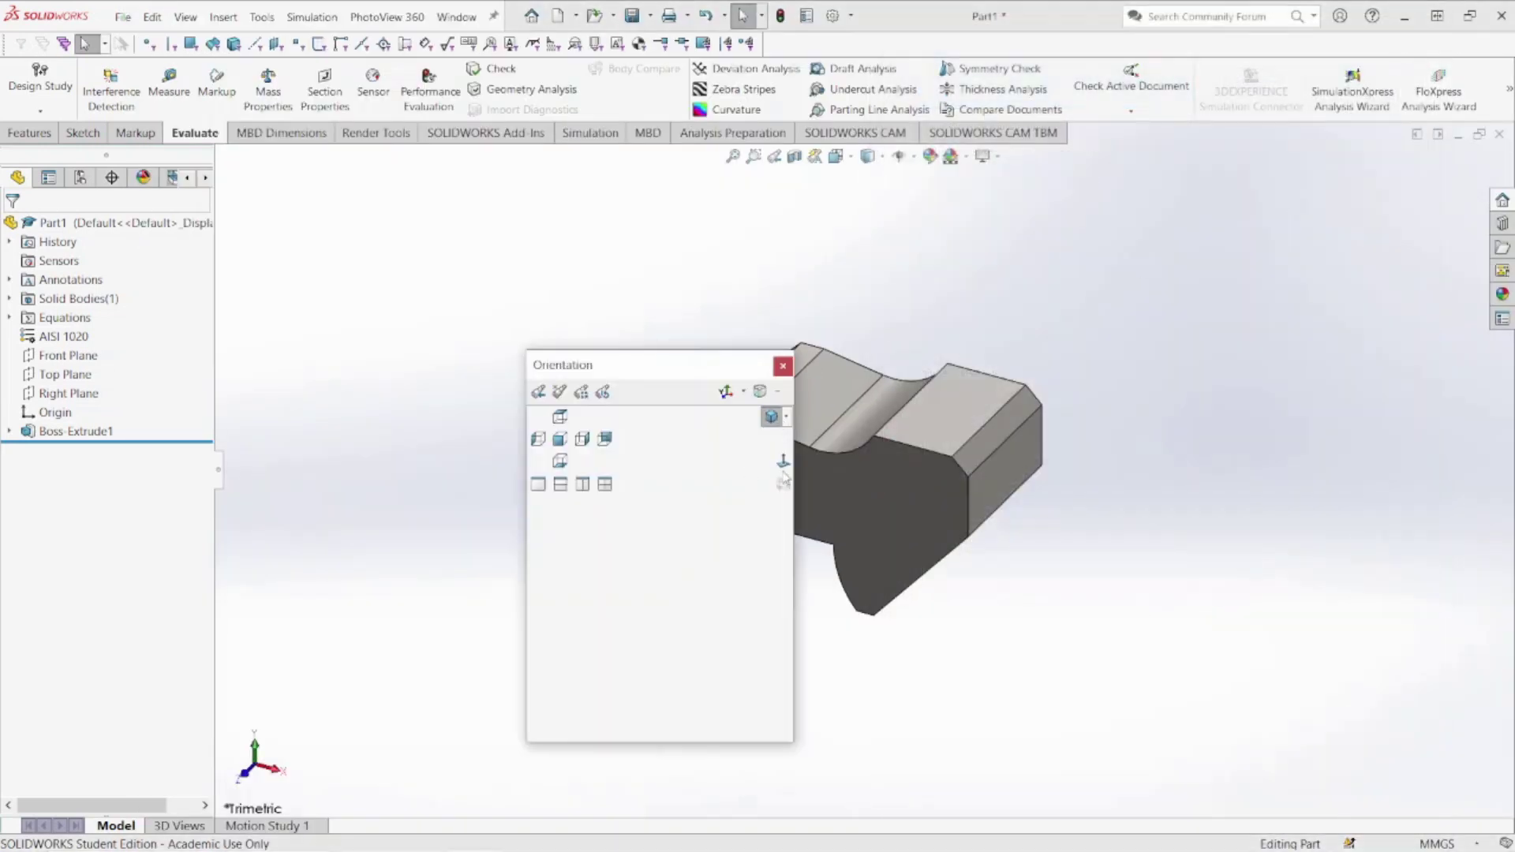
{"action": "key", "text": "Escape"}
{"action": "left_click", "coordinate": [873, 478]}
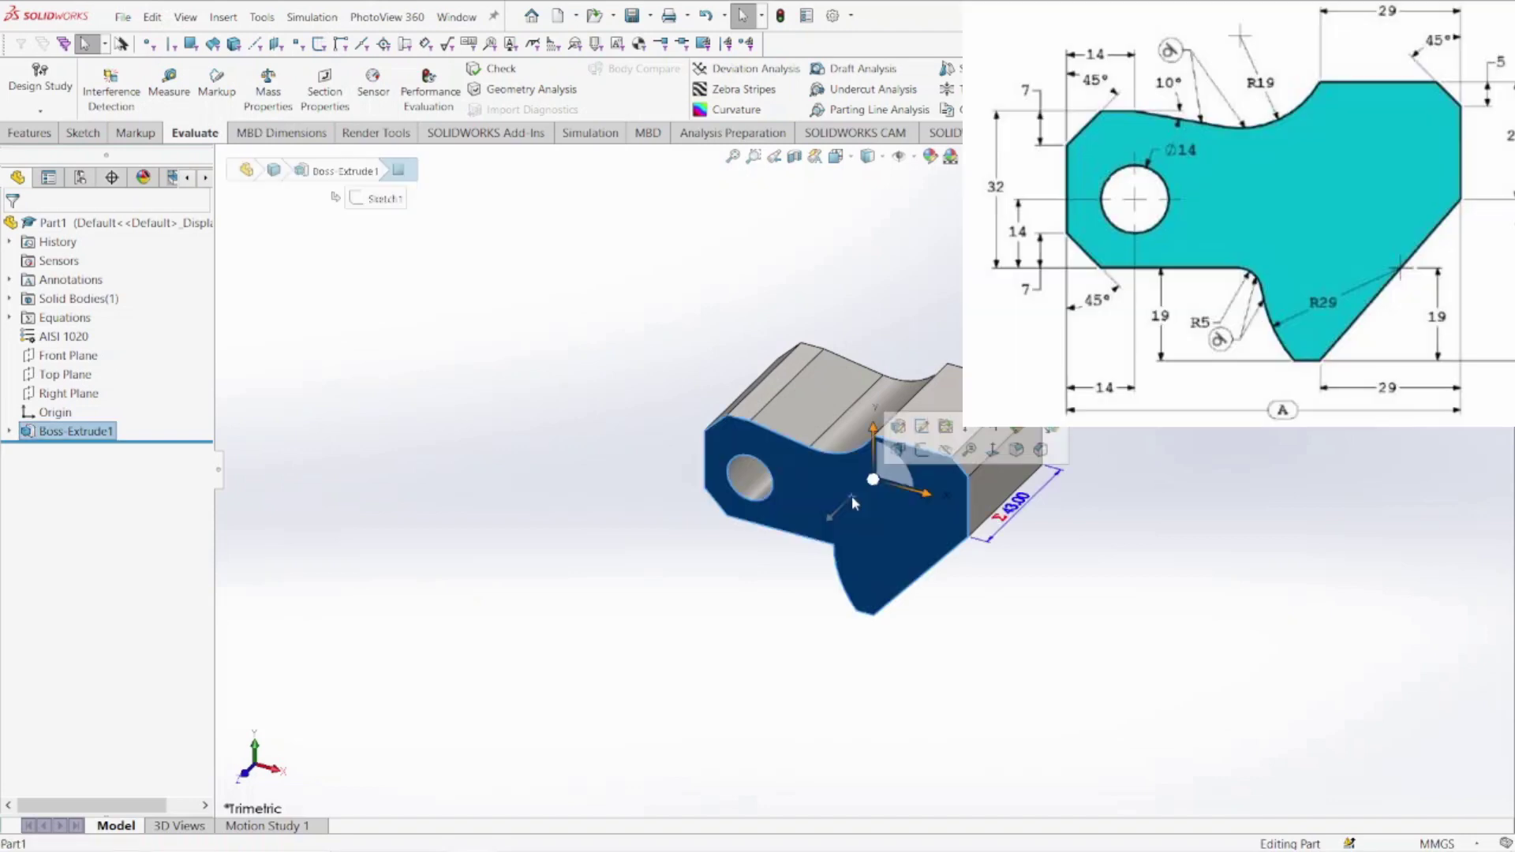
{"action": "key", "text": "space"}
{"action": "left_click", "coordinate": [897, 552]}
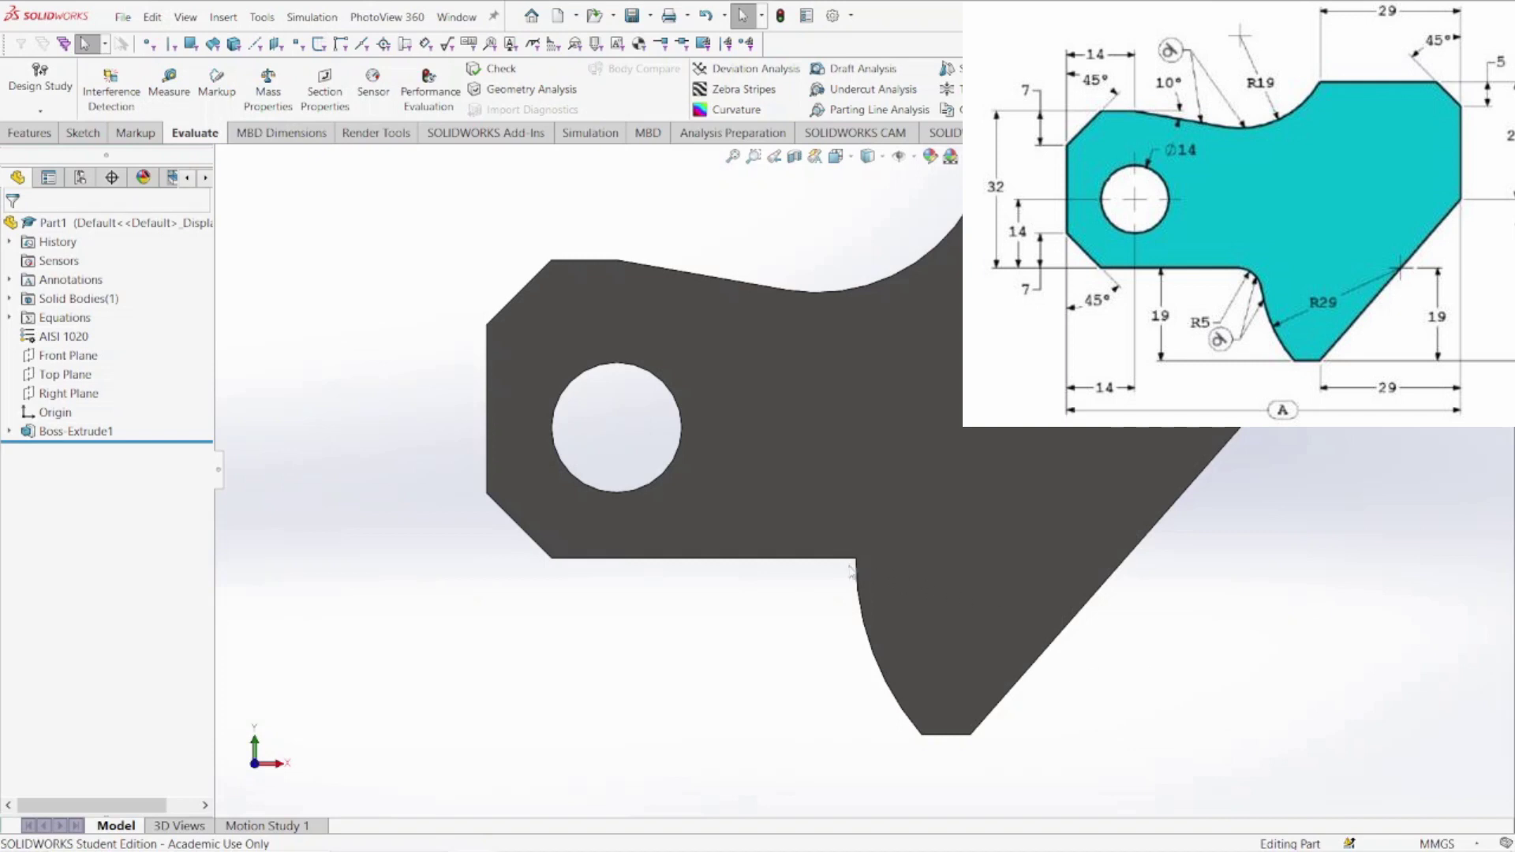
{"action": "left_click", "coordinate": [9, 431]}
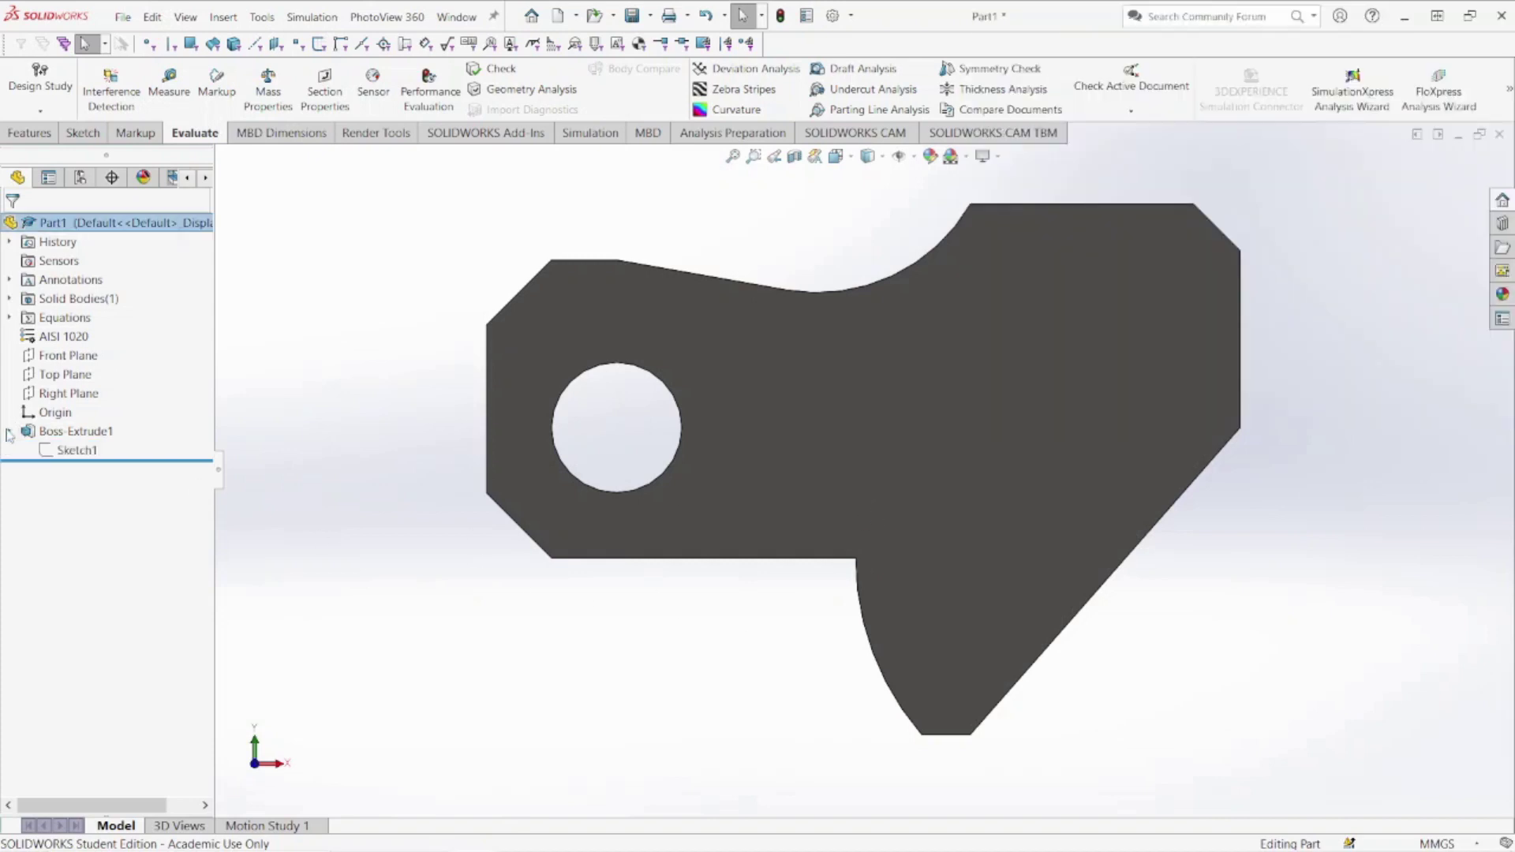
{"action": "right_click", "coordinate": [63, 451]}
{"action": "left_click", "coordinate": [81, 403]}
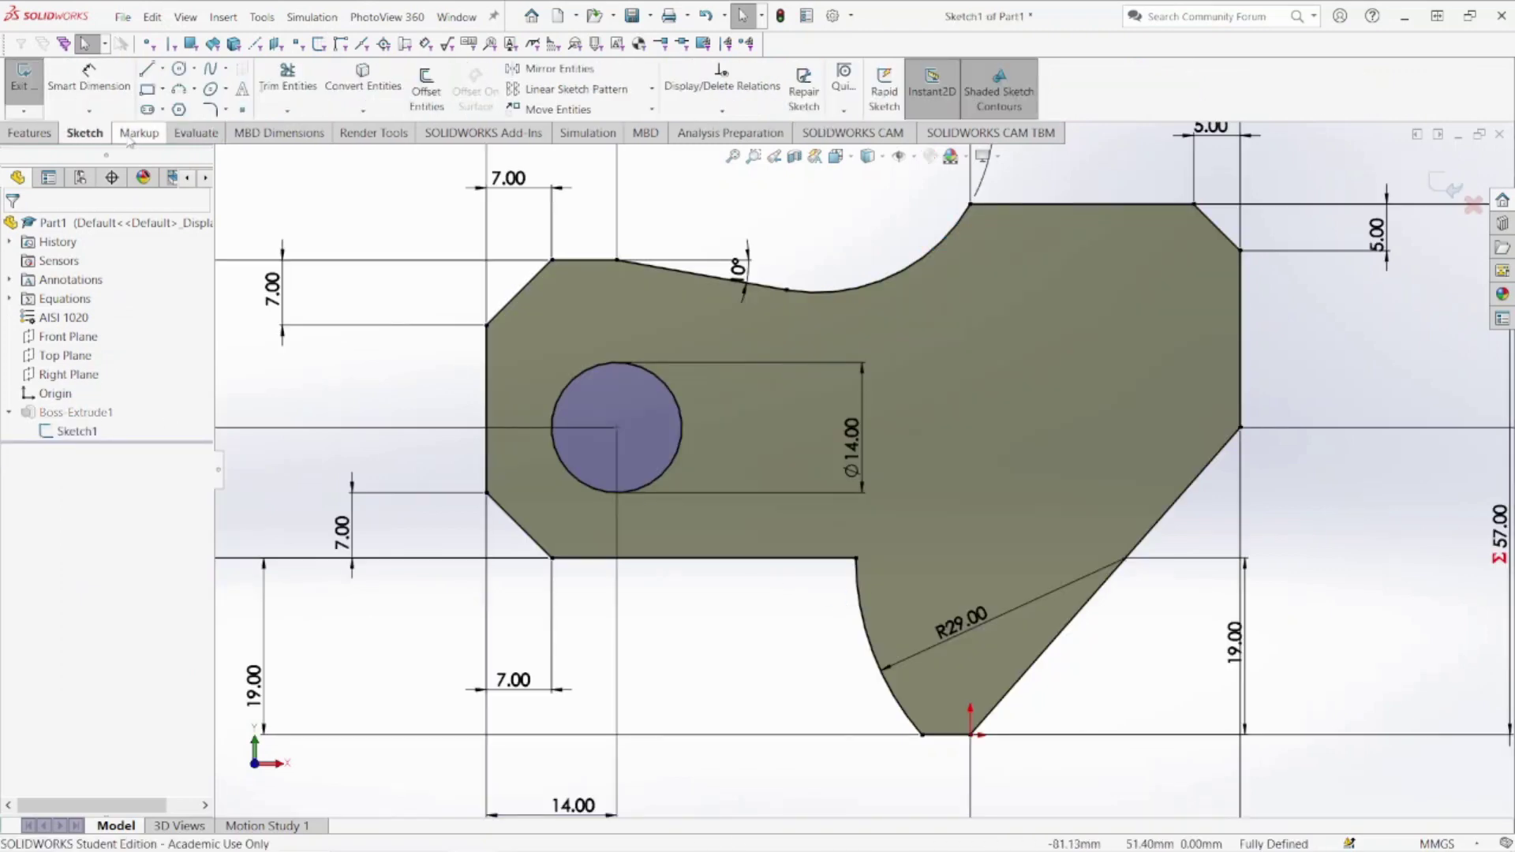
{"action": "left_click", "coordinate": [209, 109]}
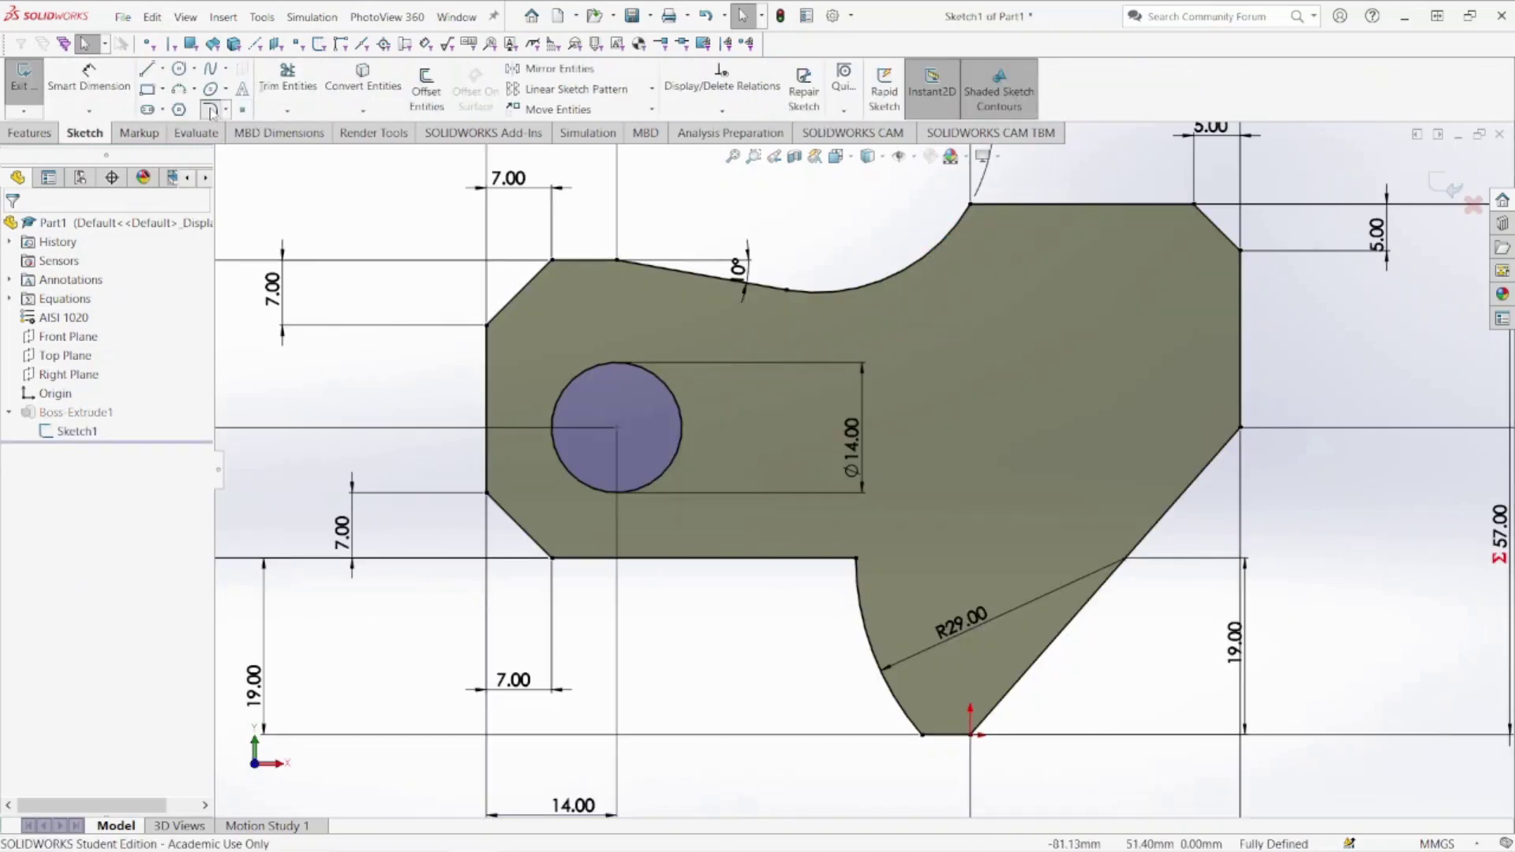
{"action": "type", "text": "5"}
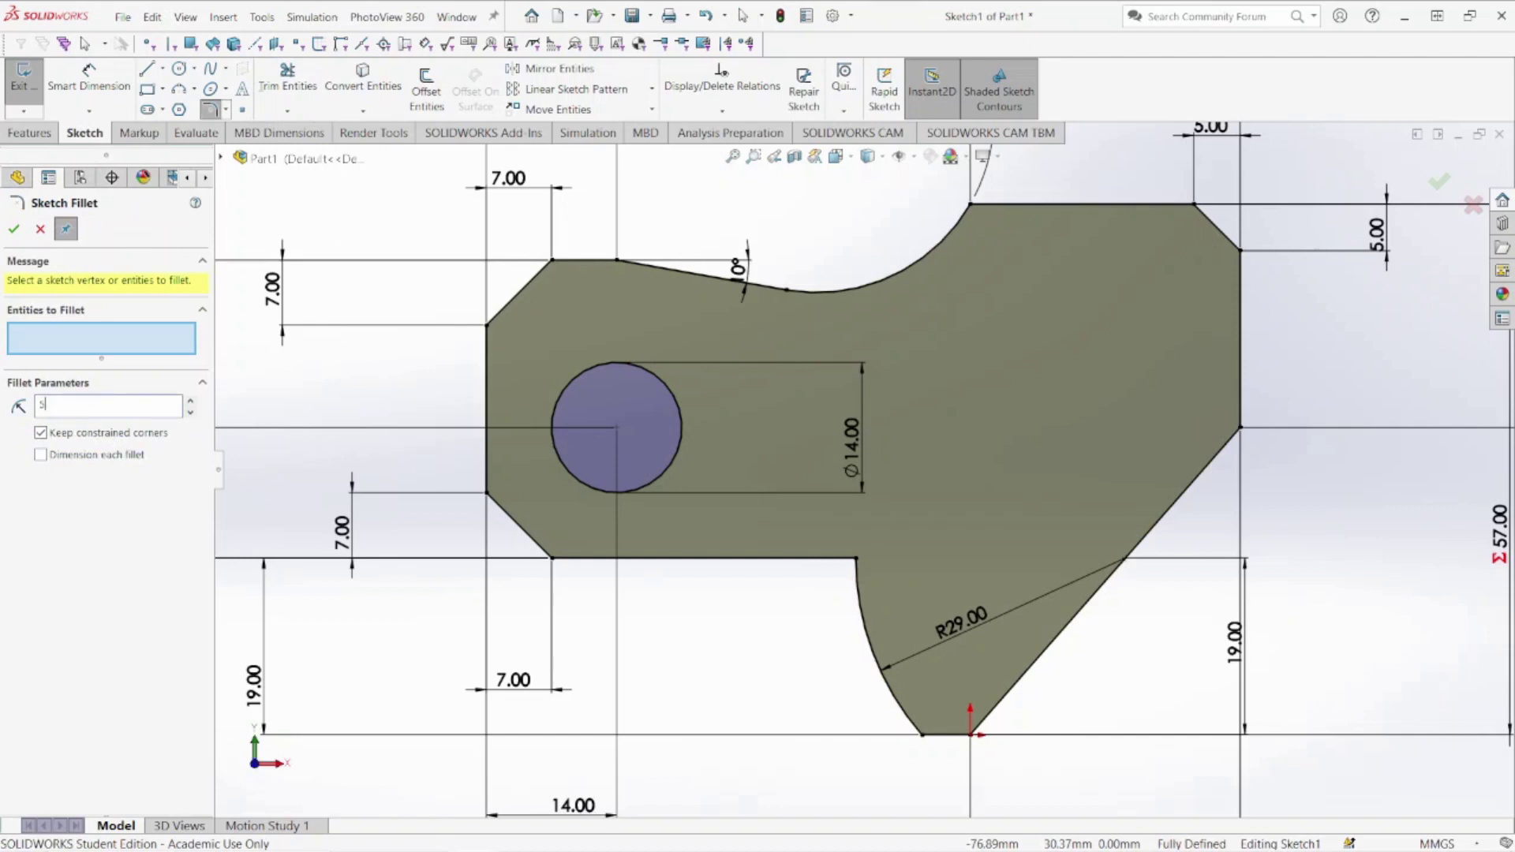
{"action": "key", "text": "Return"}
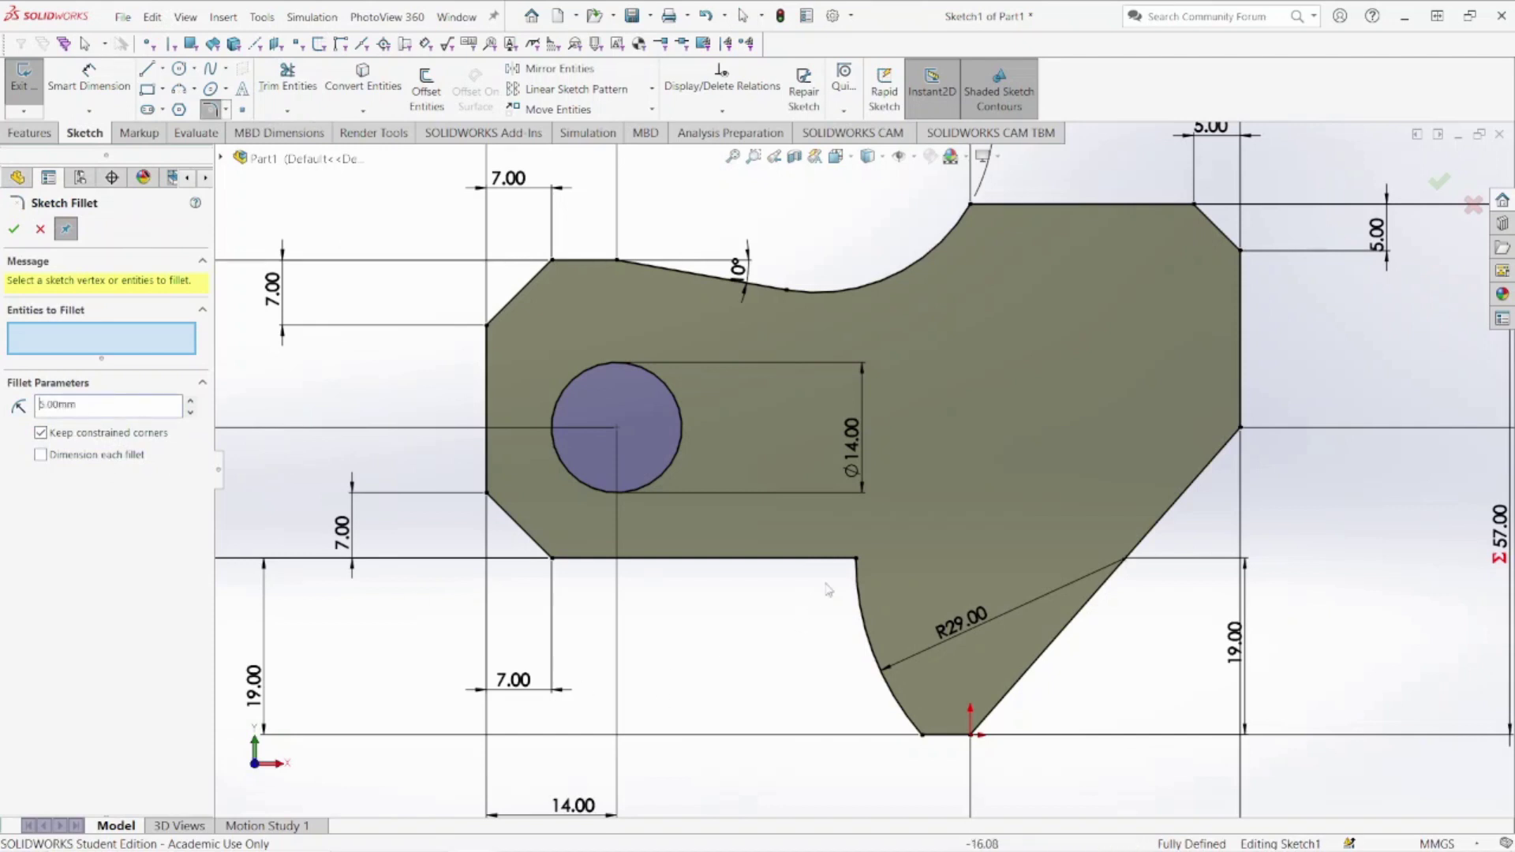
{"action": "left_click", "coordinate": [855, 560]}
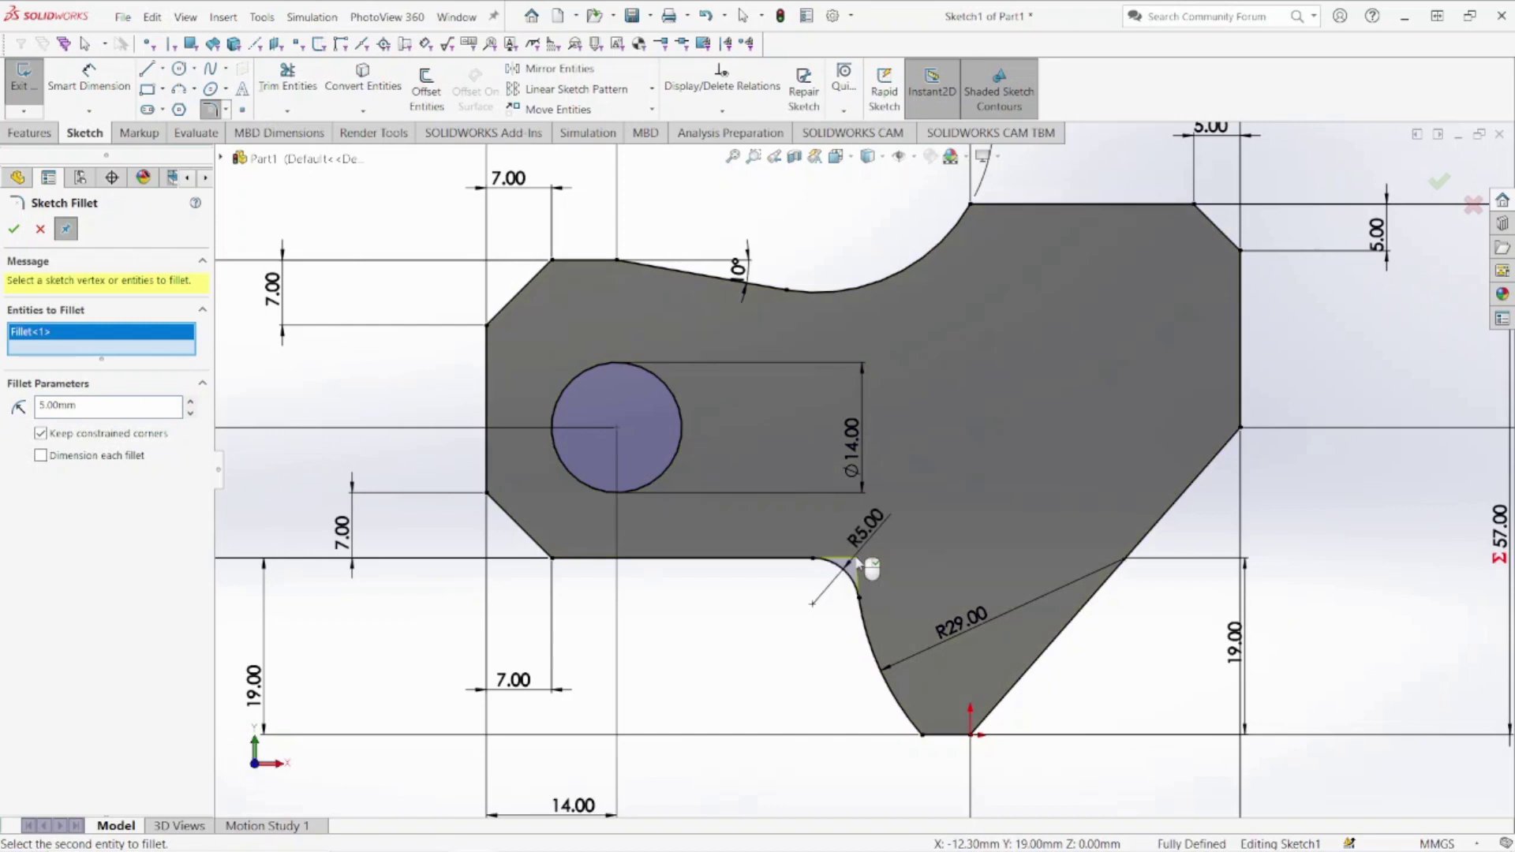
{"action": "key", "text": "Return"}
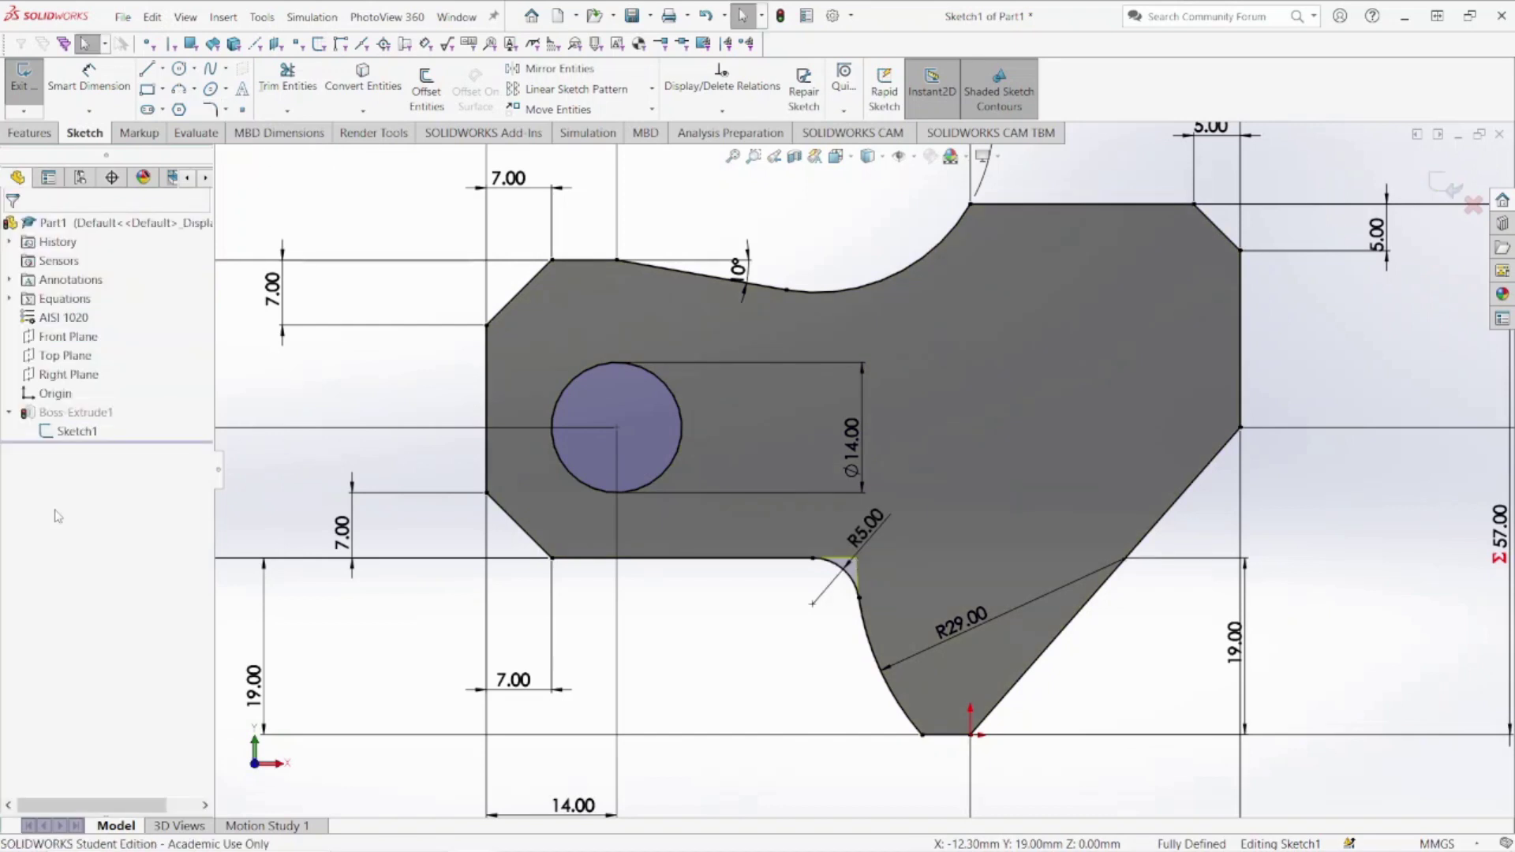
{"action": "left_click", "coordinate": [1451, 186]}
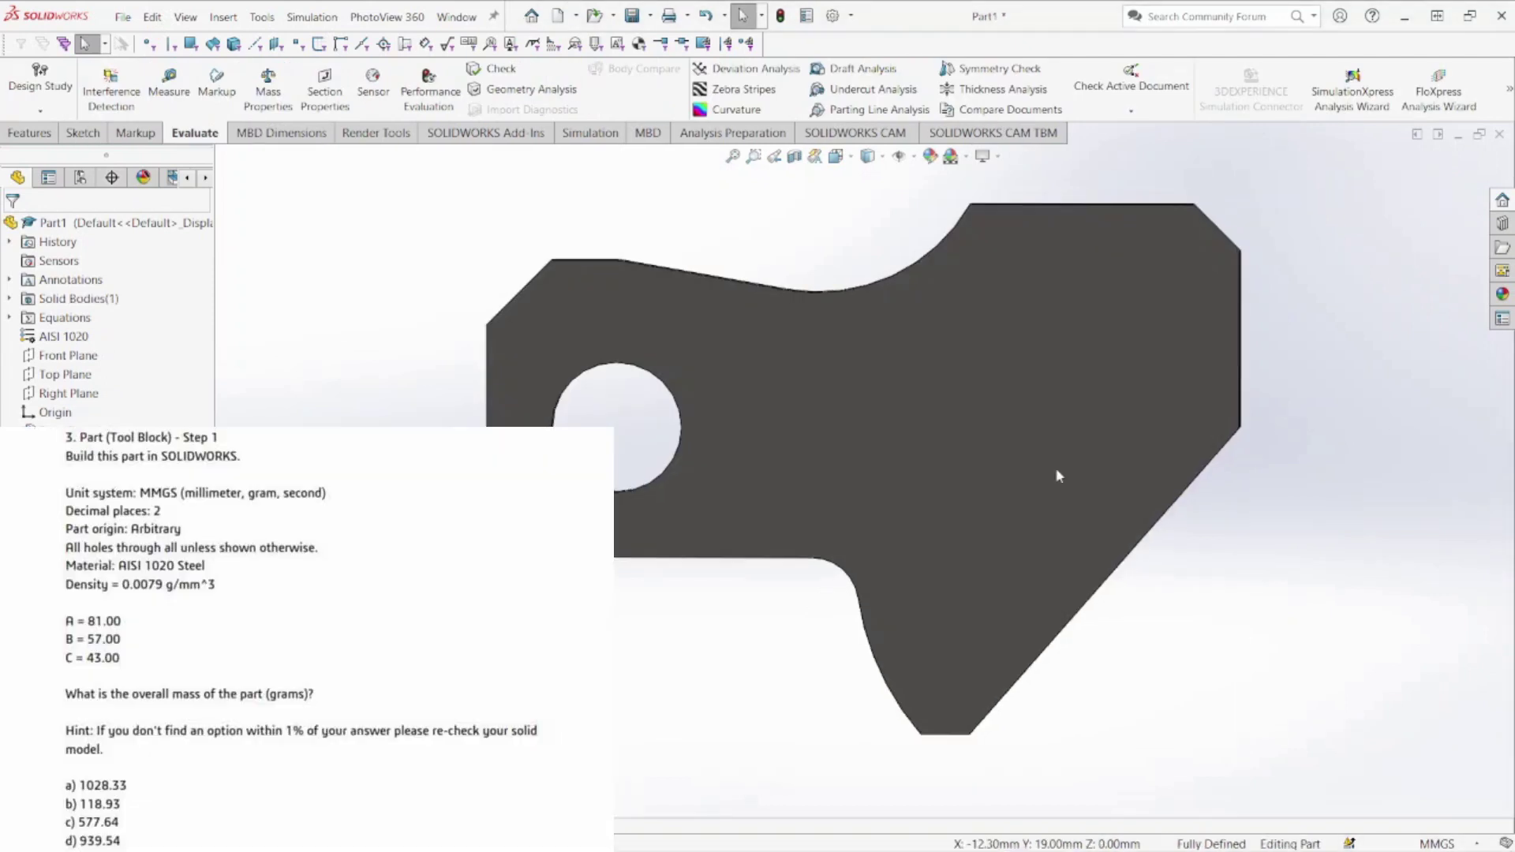
Check the filleted part's mass in Mass Properties against the answer options
{"action": "key", "text": "ctrl+7"}
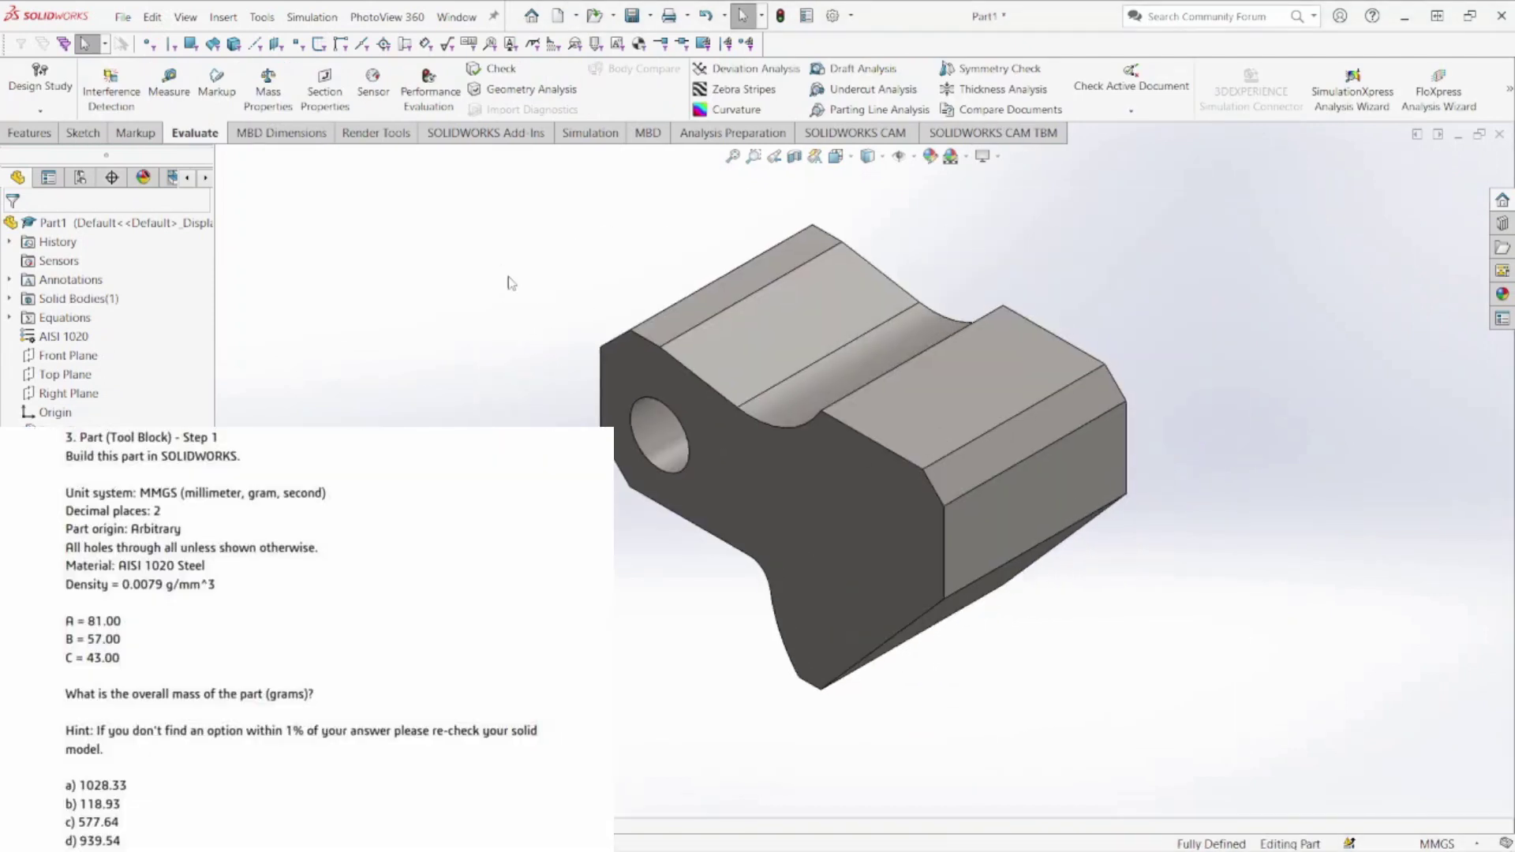
{"action": "left_click", "coordinate": [268, 88]}
{"action": "left_click_drag", "start_coordinate": [1144, 24], "coordinate": [960, 24]}
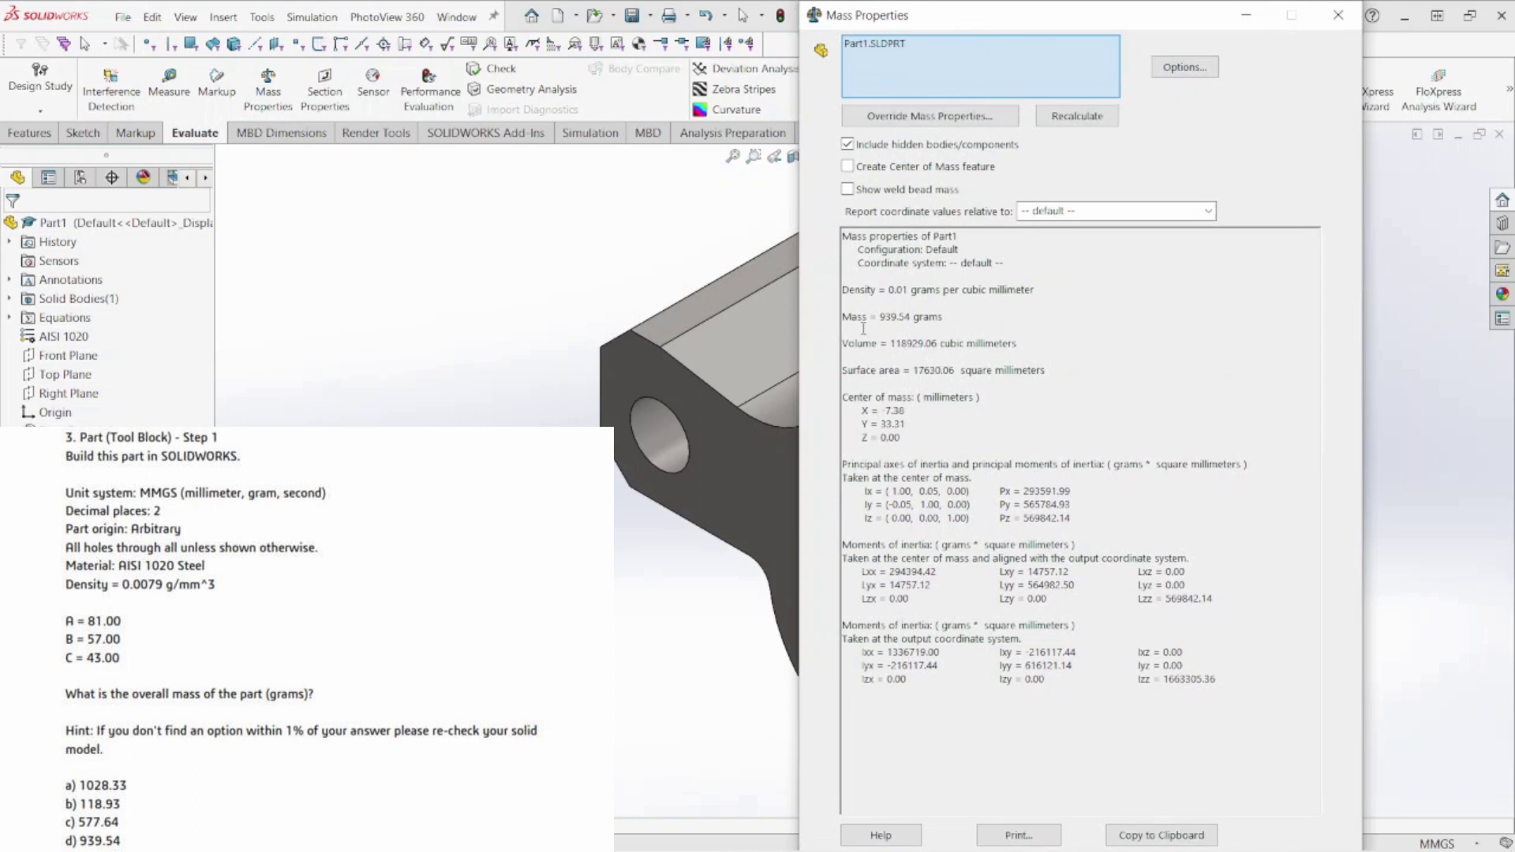
{"action": "left_click_drag", "start_coordinate": [842, 317], "coordinate": [950, 310]}
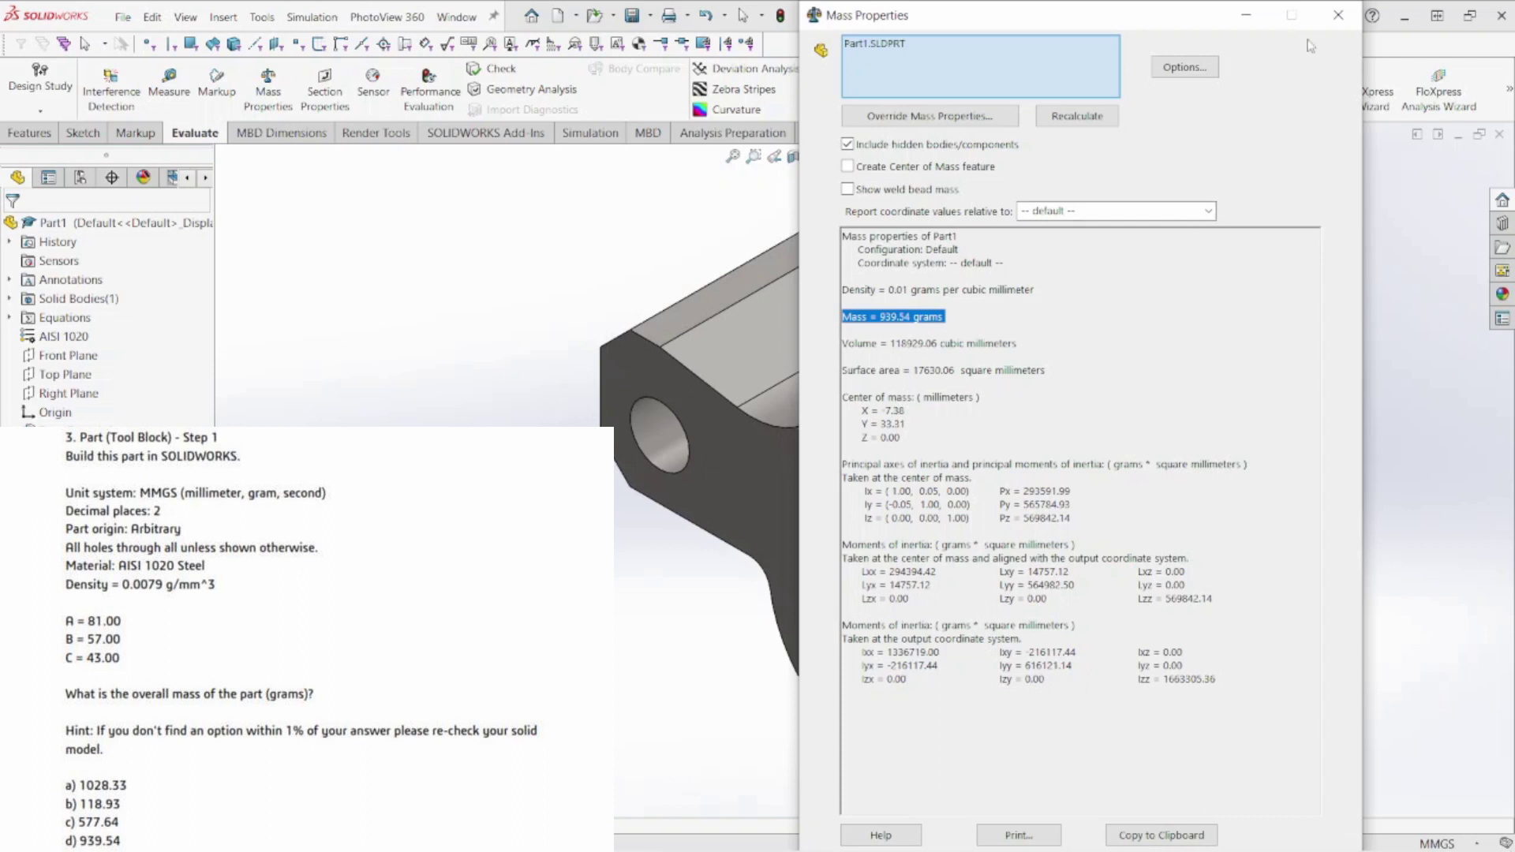
{"action": "left_click", "coordinate": [1339, 15]}
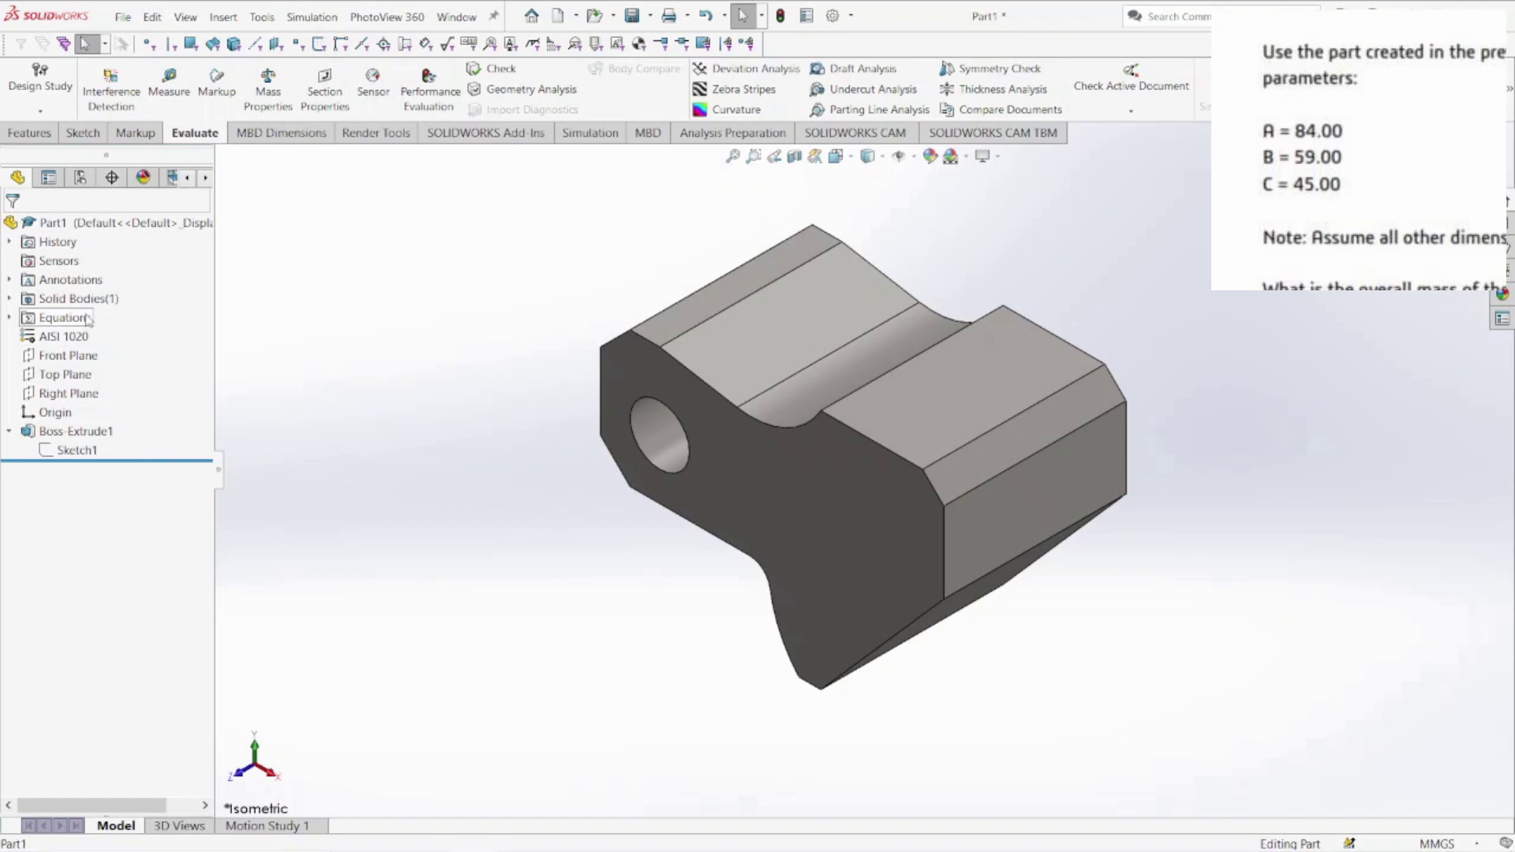
Set global variable A to 84 in the part's equations
{"action": "right_click", "coordinate": [87, 318]}
{"action": "left_click", "coordinate": [135, 326]}
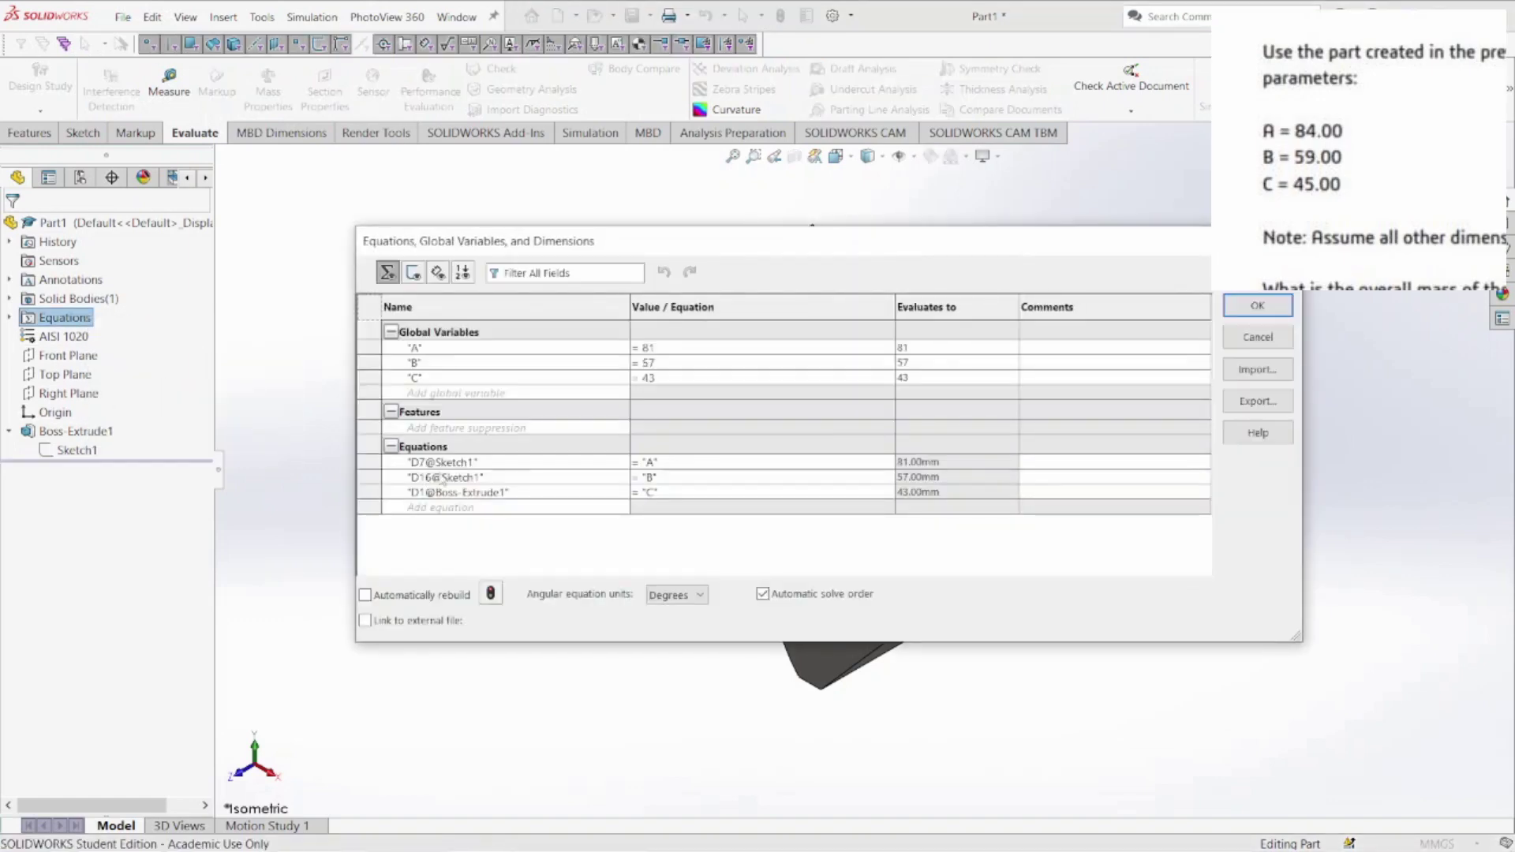
{"action": "left_click", "coordinate": [673, 347]}
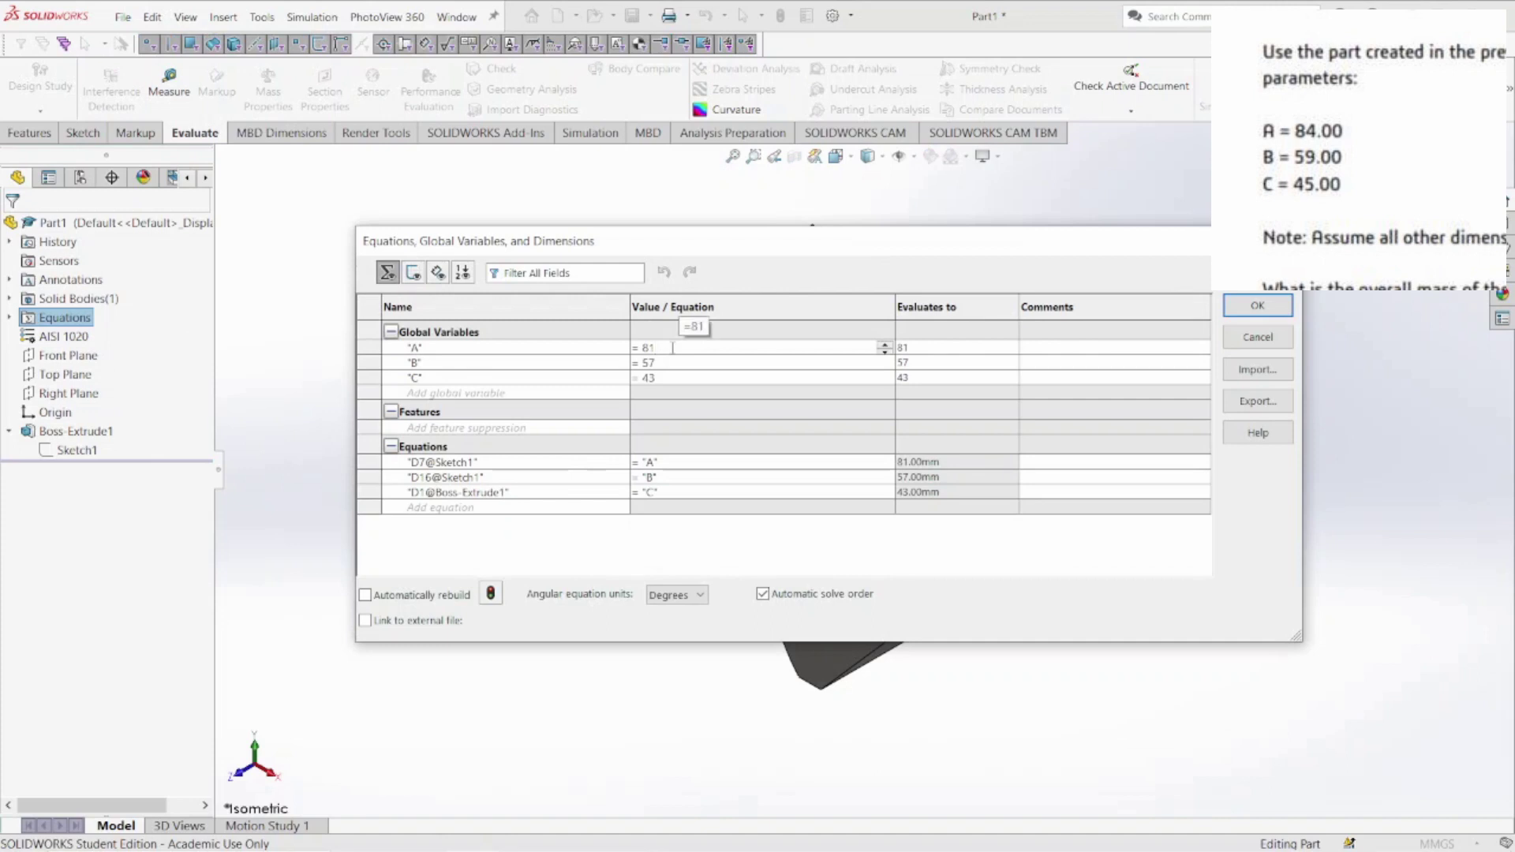
{"action": "key", "text": "BackSpace"}
{"action": "type", "text": "4"}
{"action": "key", "text": "Return"}
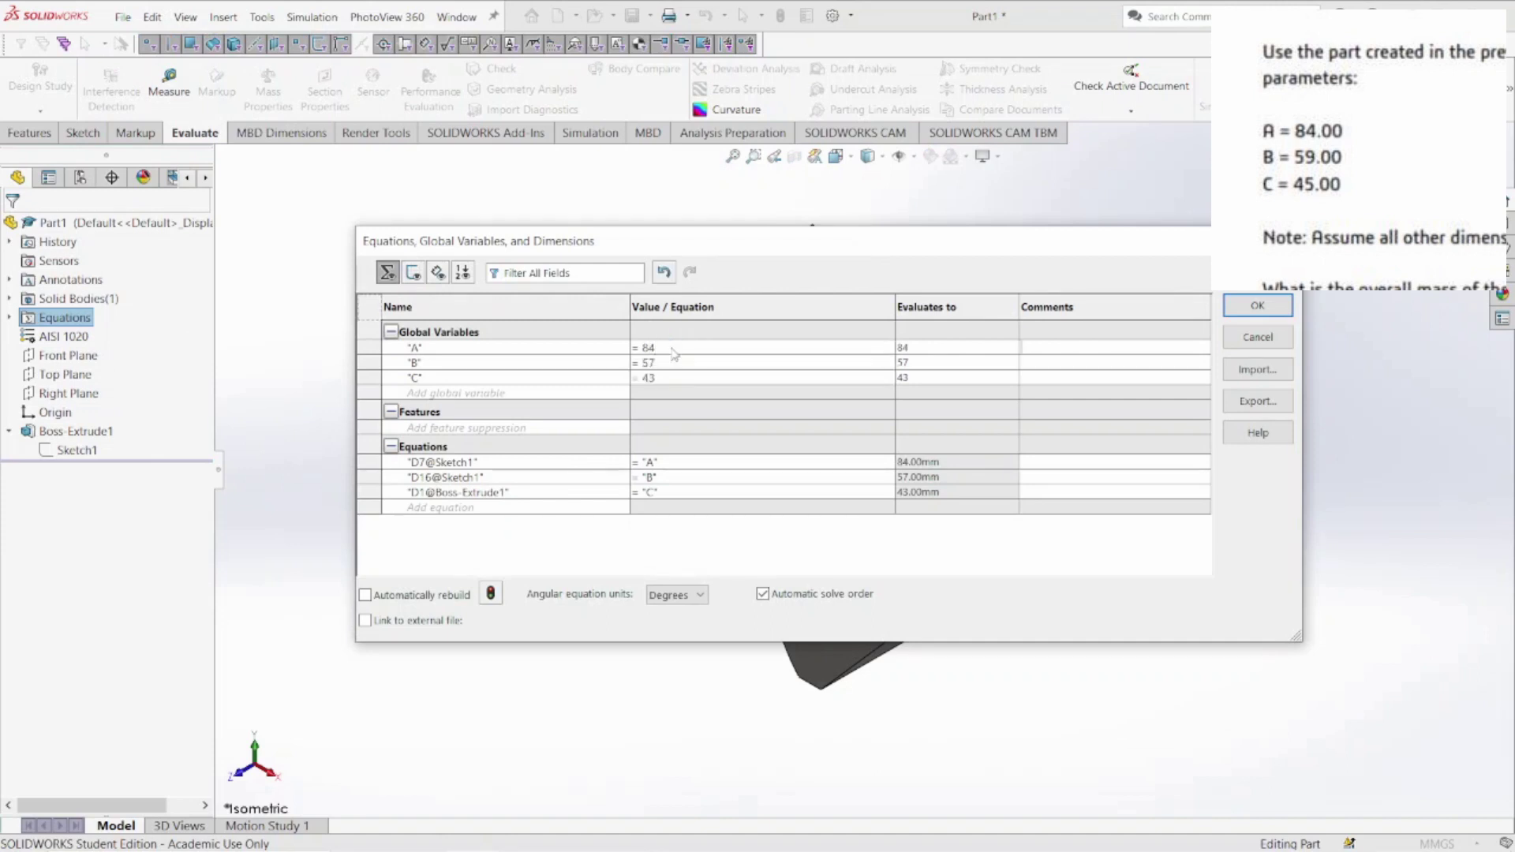
Set global variable B to 59 and C to 45 and apply the updated equations to the part
{"action": "left_click", "coordinate": [670, 363]}
{"action": "key", "text": "BackSpace"}
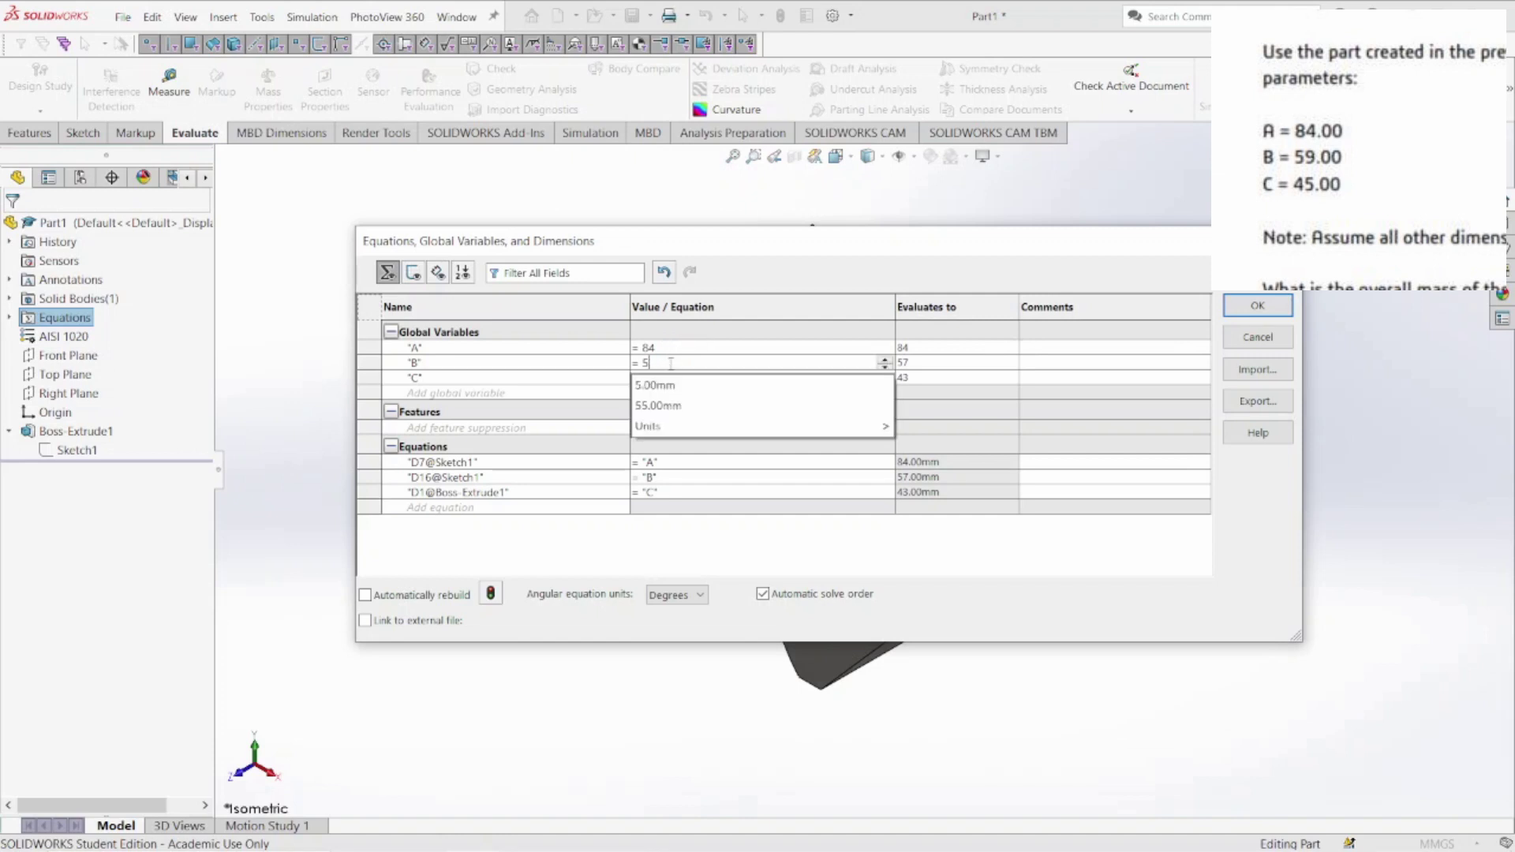
{"action": "type", "text": "9"}
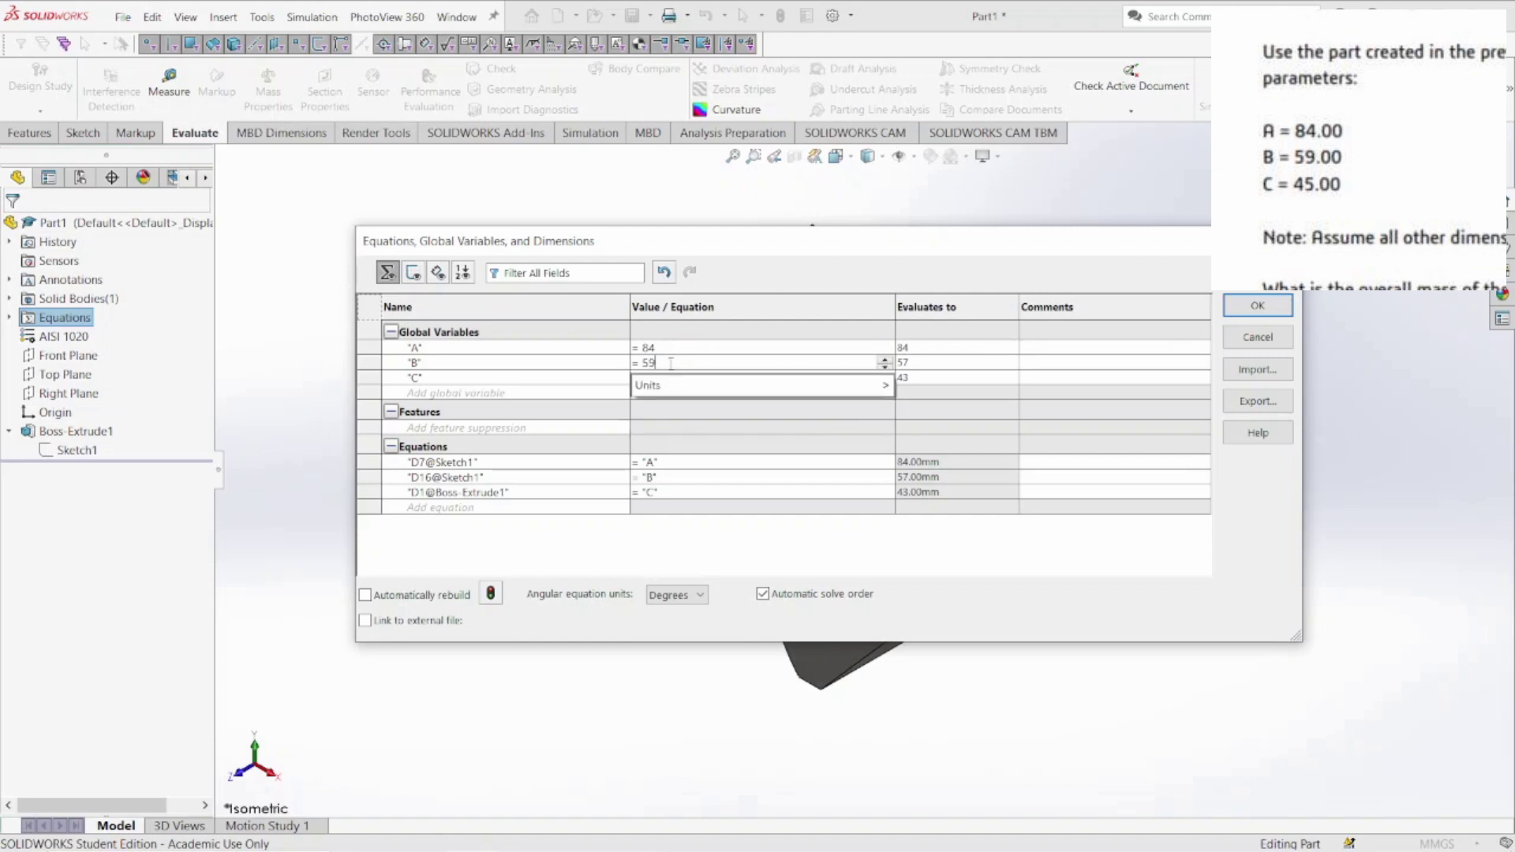
{"action": "key", "text": "Return"}
{"action": "left_click", "coordinate": [676, 377]}
{"action": "key", "text": "BackSpace"}
{"action": "type", "text": "5"}
{"action": "key", "text": "Return"}
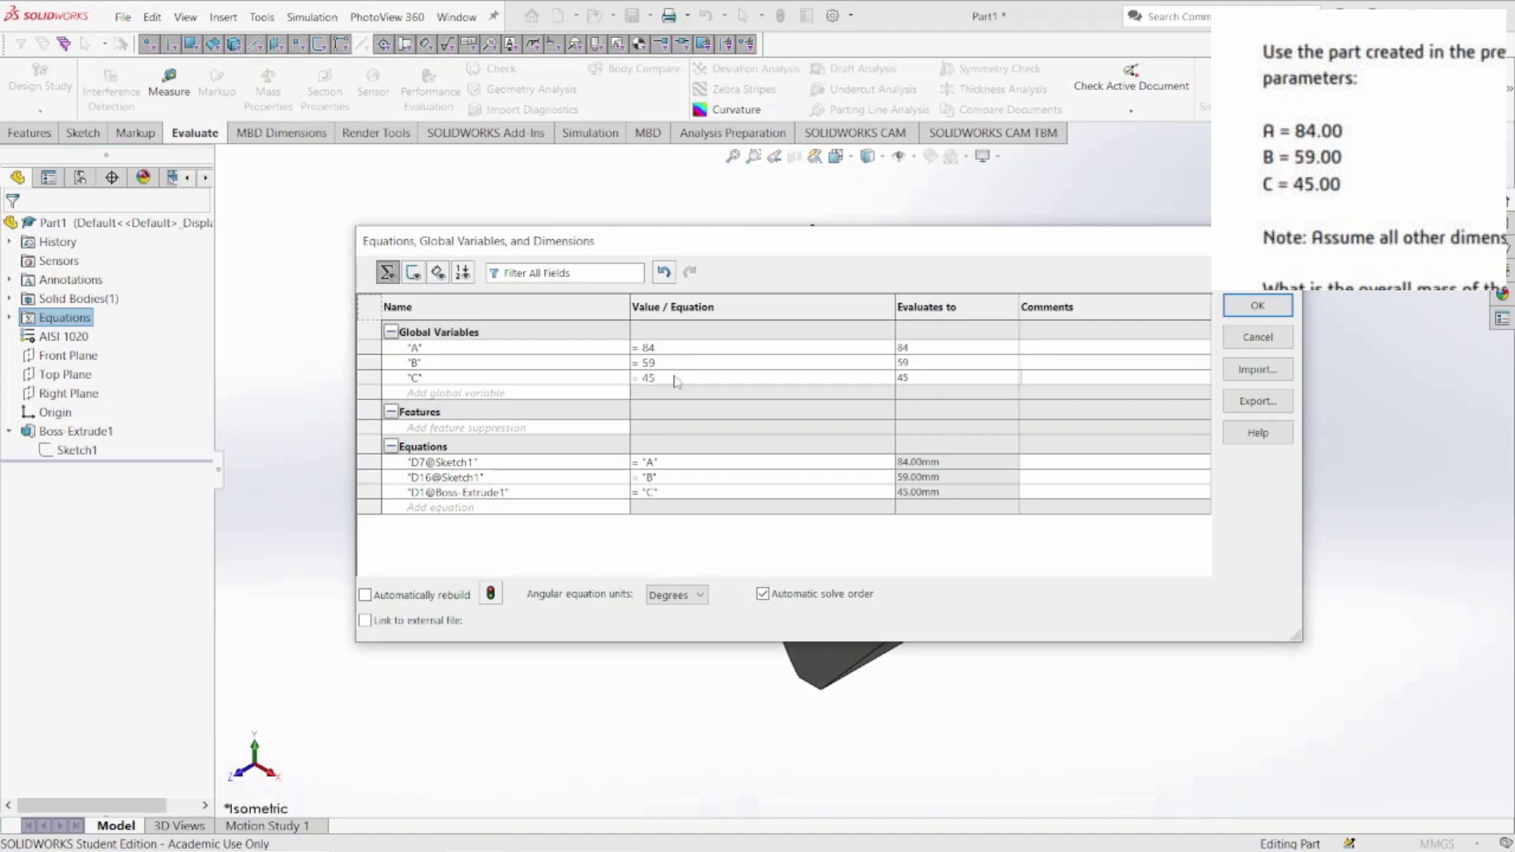
{"action": "left_click", "coordinate": [1243, 312]}
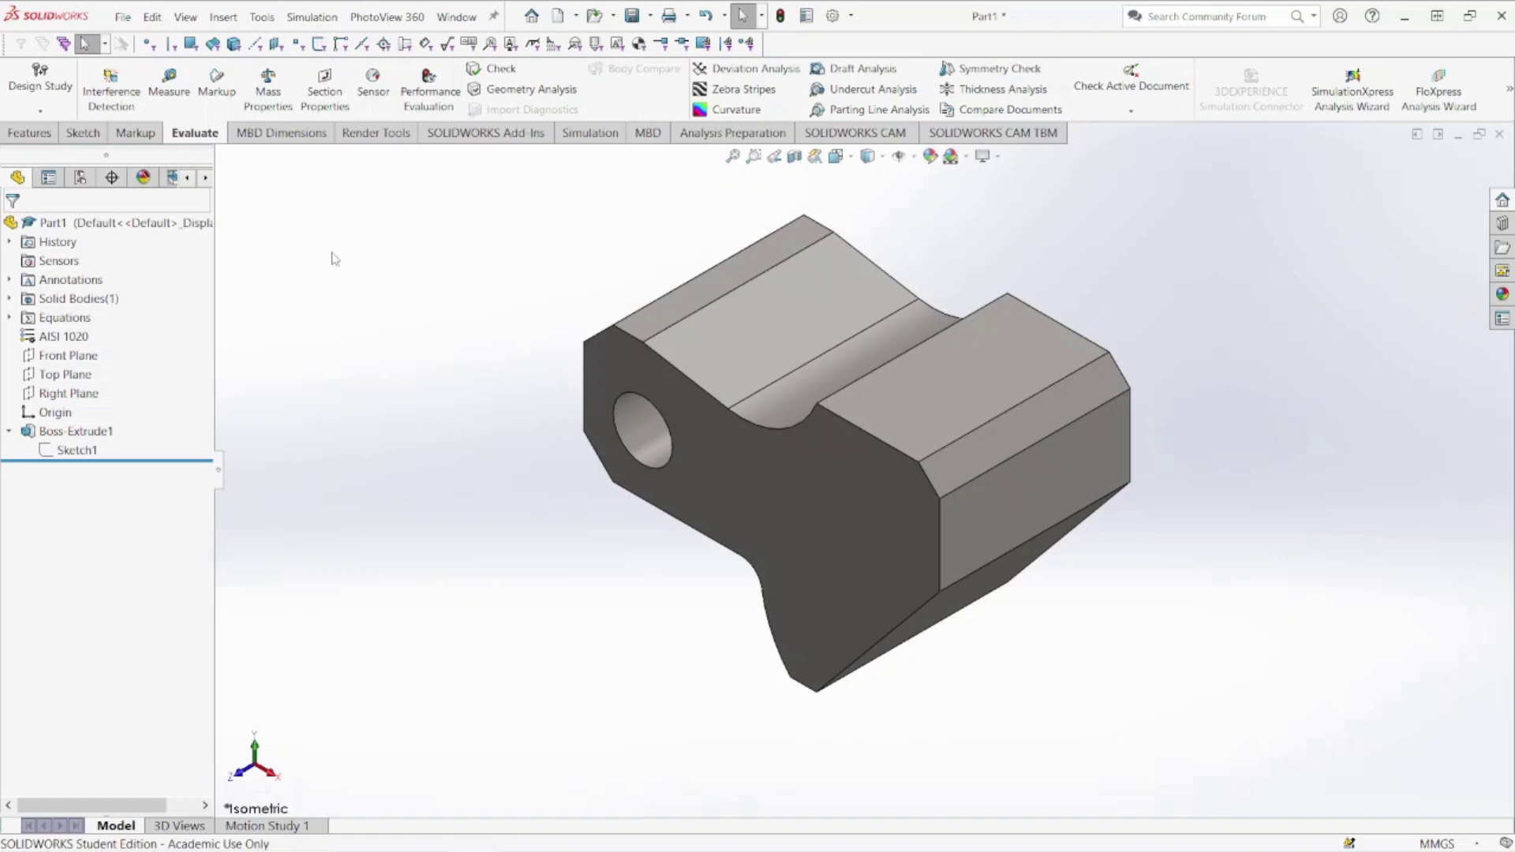
Check the resized part's overall mass in Mass Properties
{"action": "left_click", "coordinate": [269, 80]}
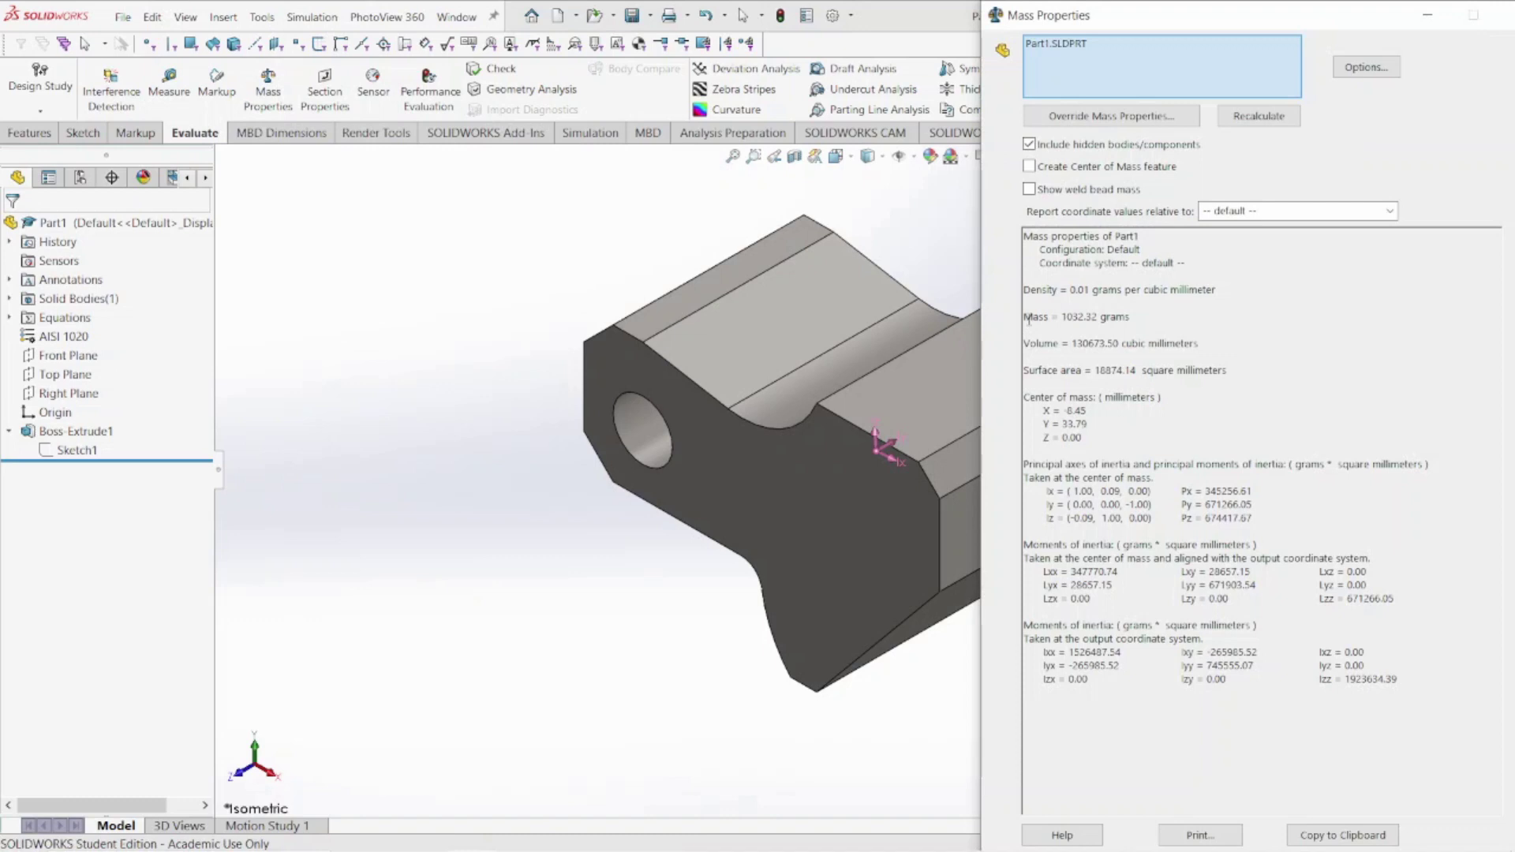
{"action": "left_click_drag", "start_coordinate": [1029, 318], "coordinate": [1145, 316]}
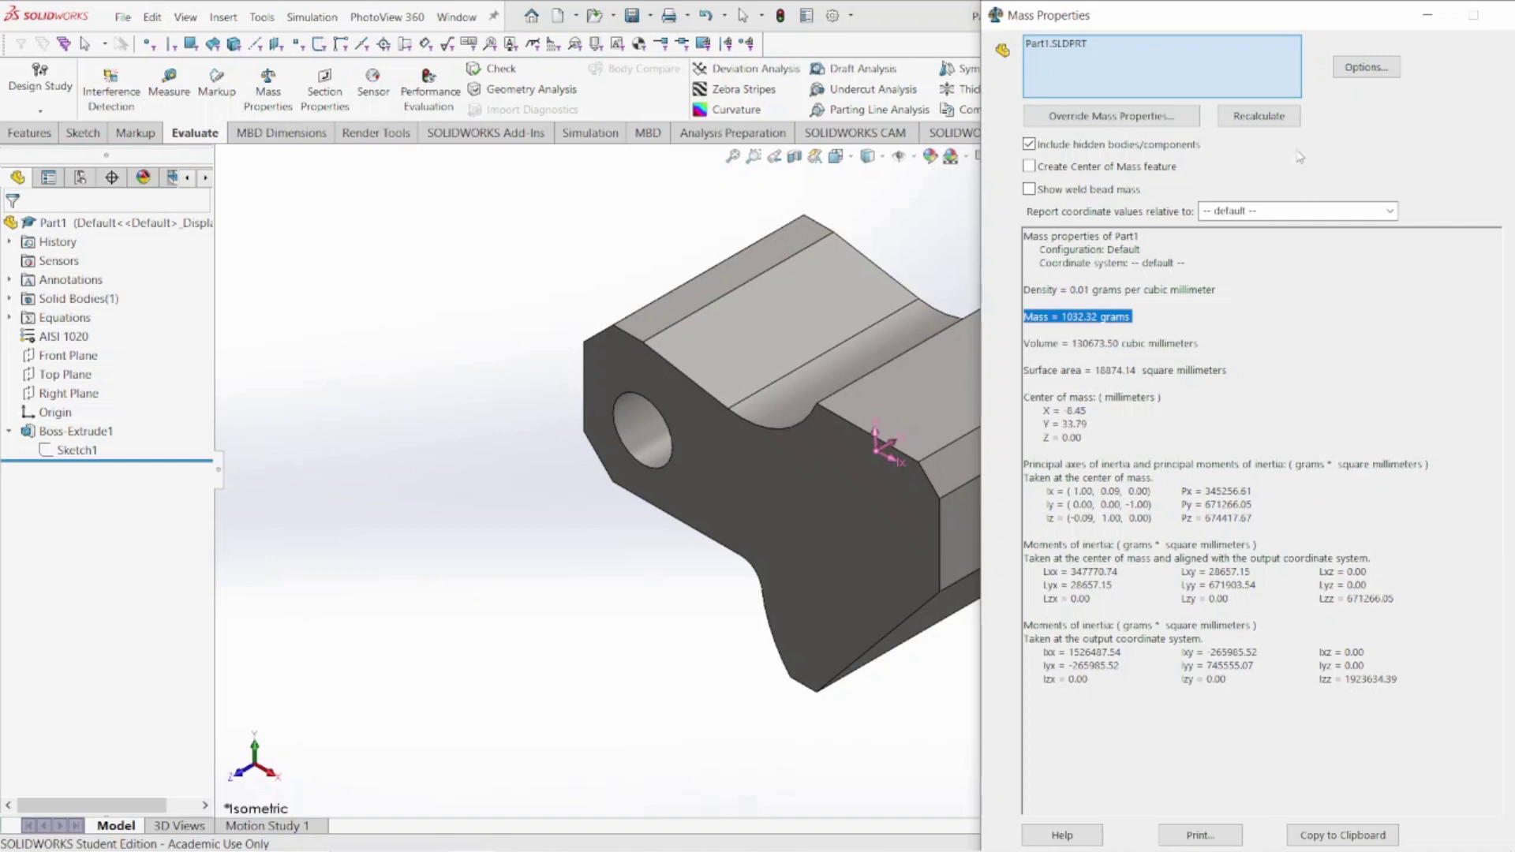
{"action": "left_click_drag", "start_coordinate": [1328, 30], "coordinate": [1225, 44]}
{"action": "left_click", "coordinate": [1382, 38]}
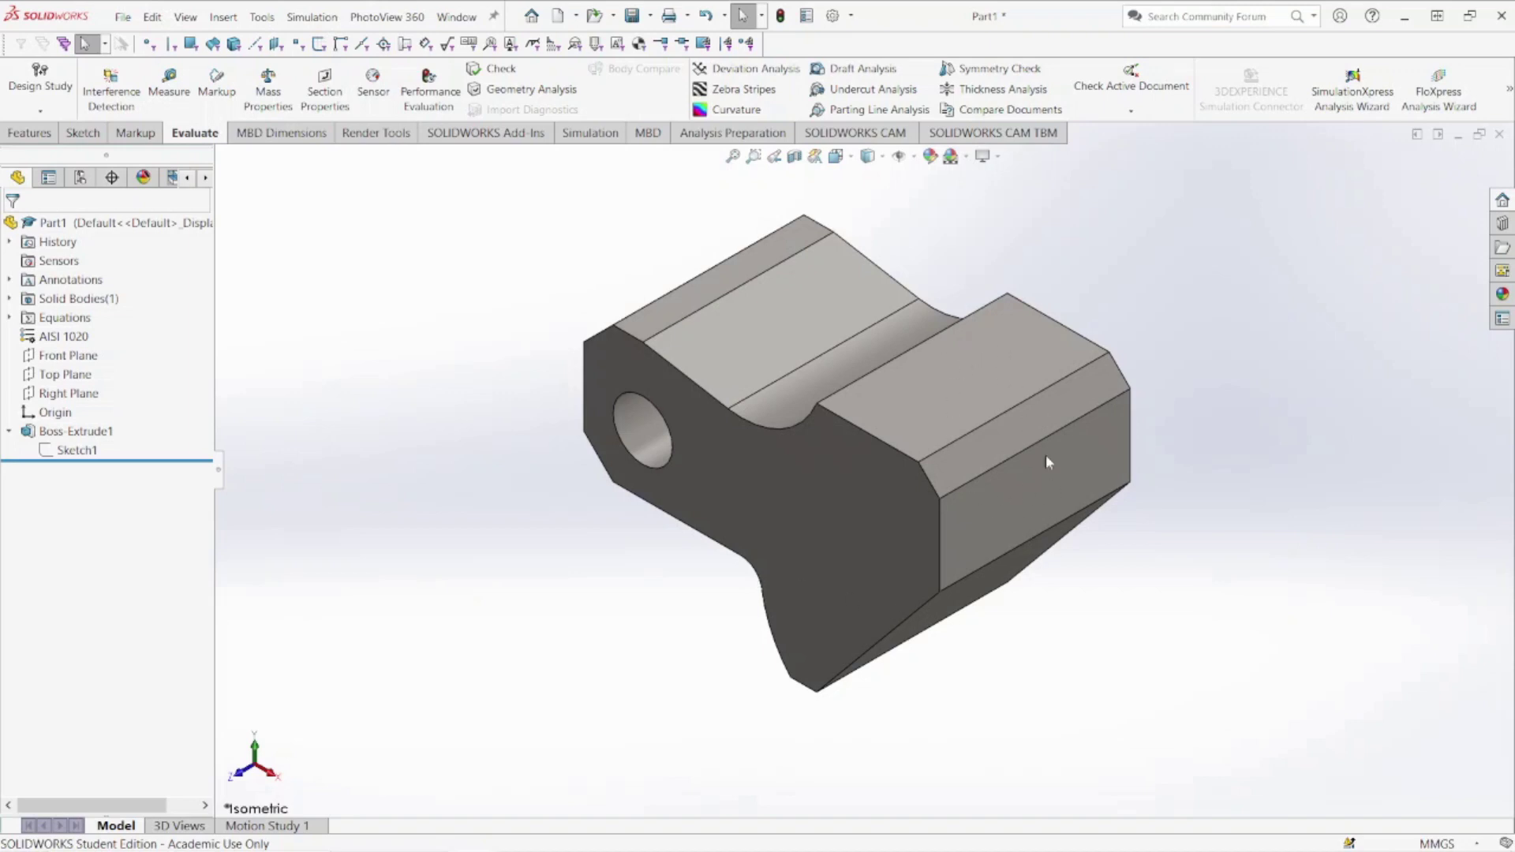
Sketch two corner rectangles on the front profile face: about 45 × 46 mm over the holed end and about 48 × 30 mm over the lower tip
{"action": "right_click", "coordinate": [798, 507]}
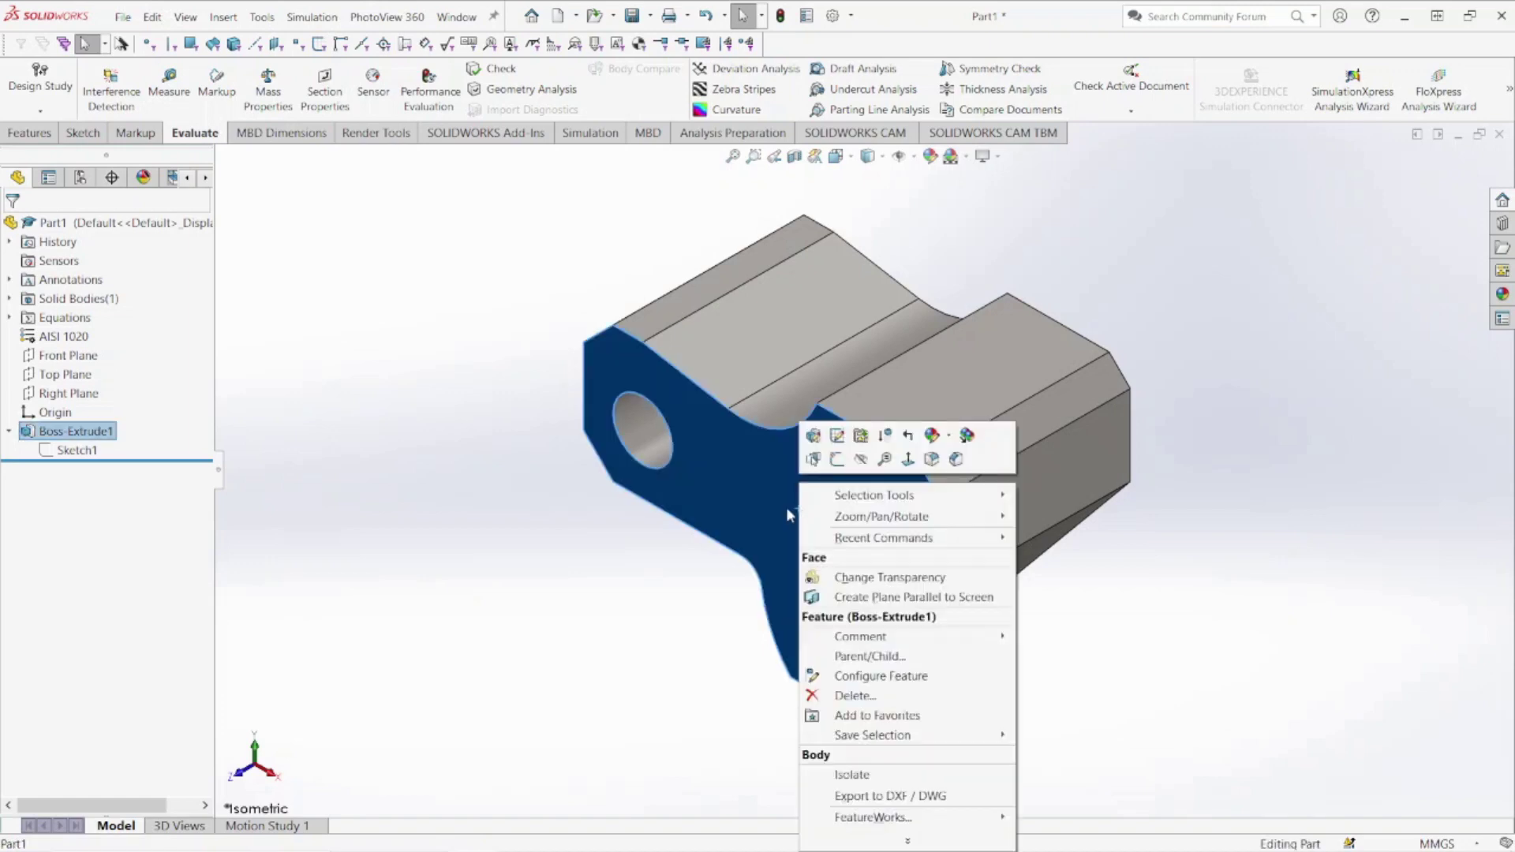
{"action": "left_click", "coordinate": [836, 460]}
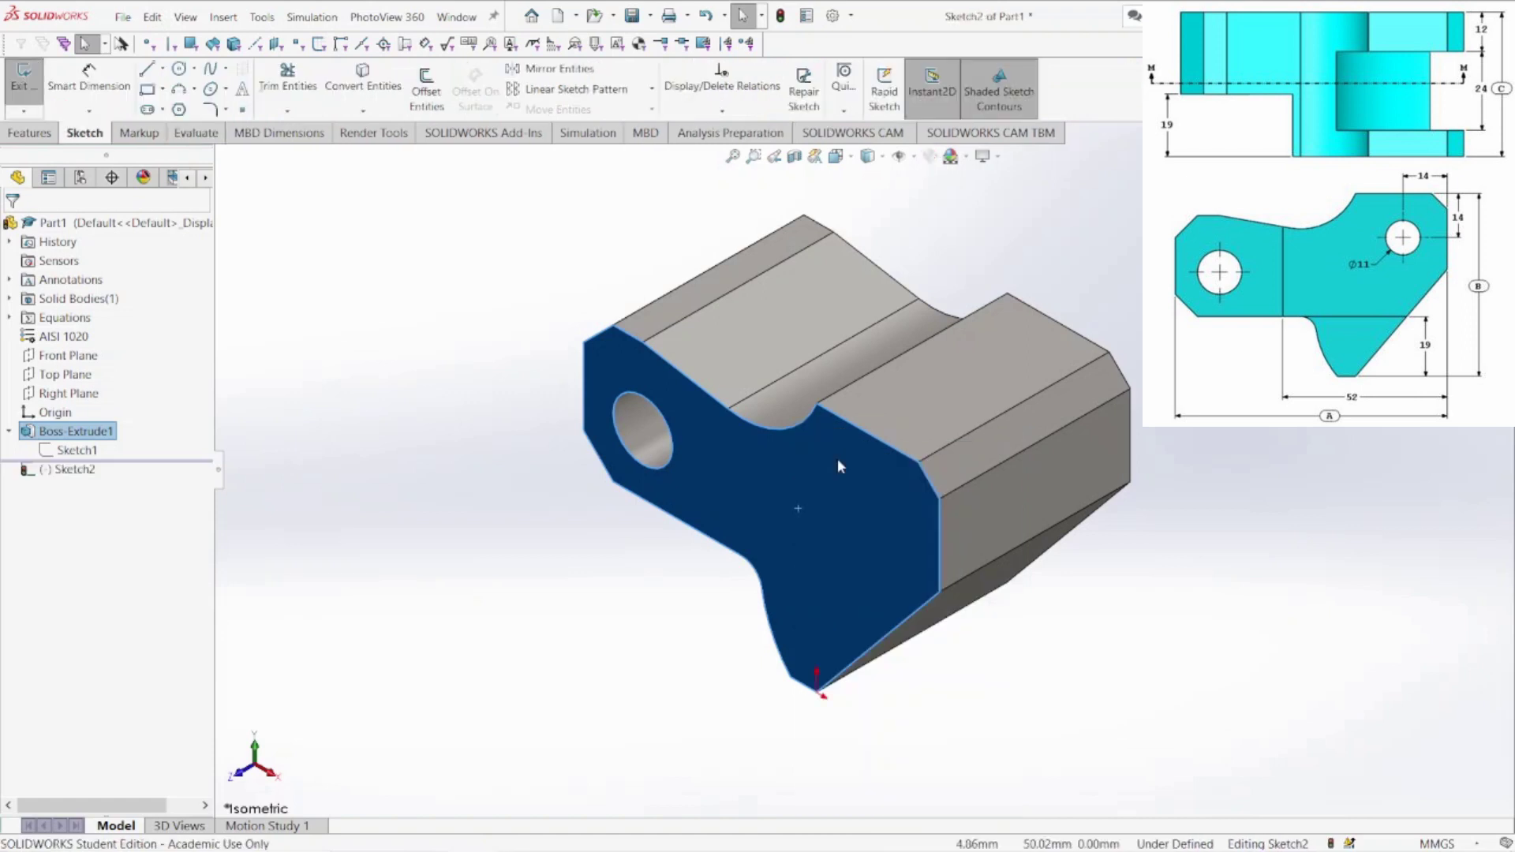
{"action": "key", "text": "space"}
{"action": "left_click", "coordinate": [844, 505]}
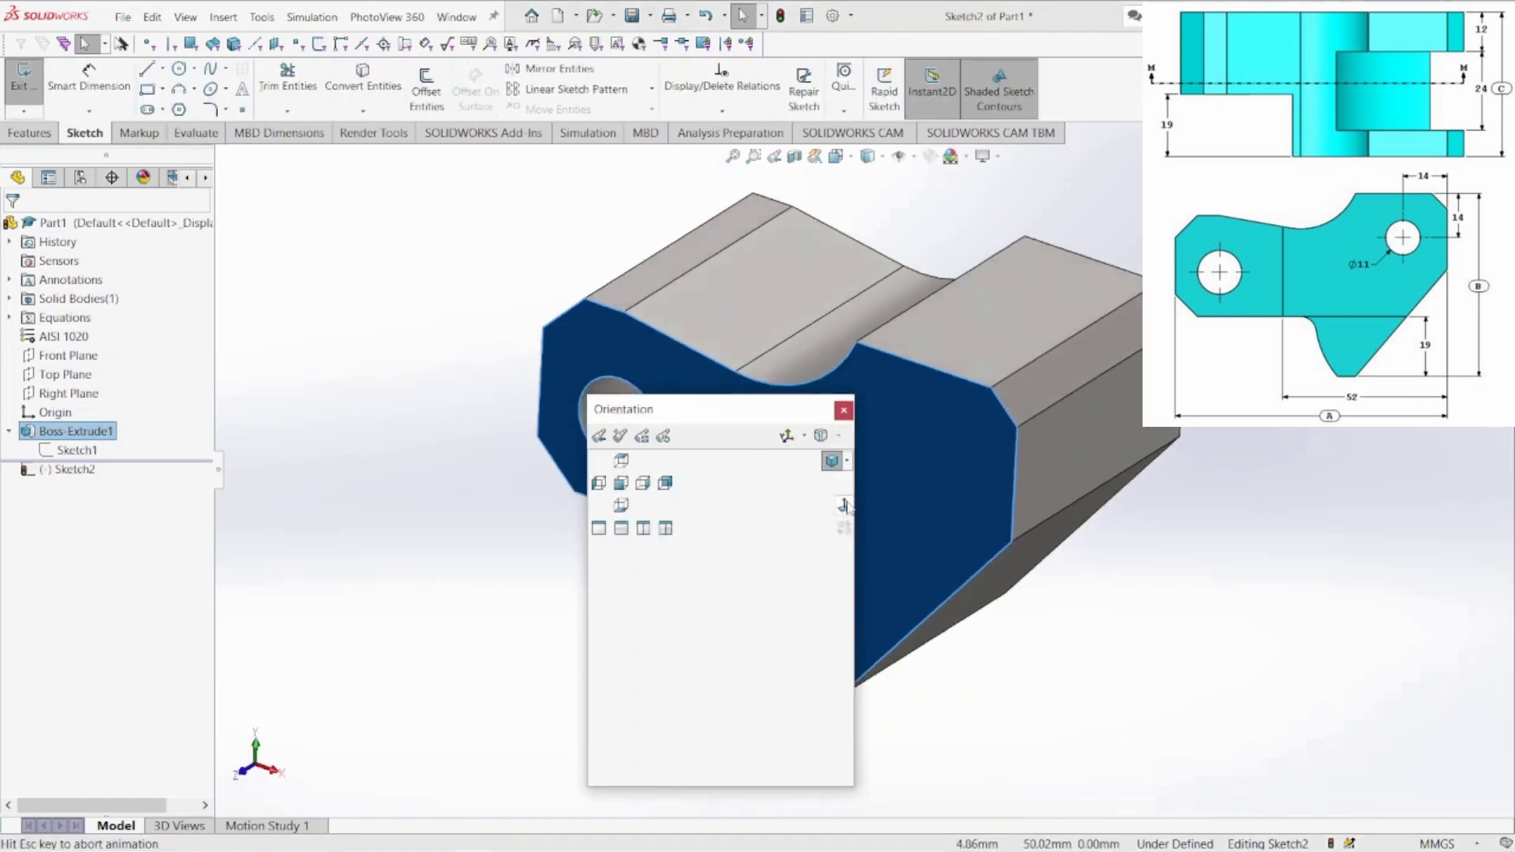
{"action": "left_click", "coordinate": [378, 573]}
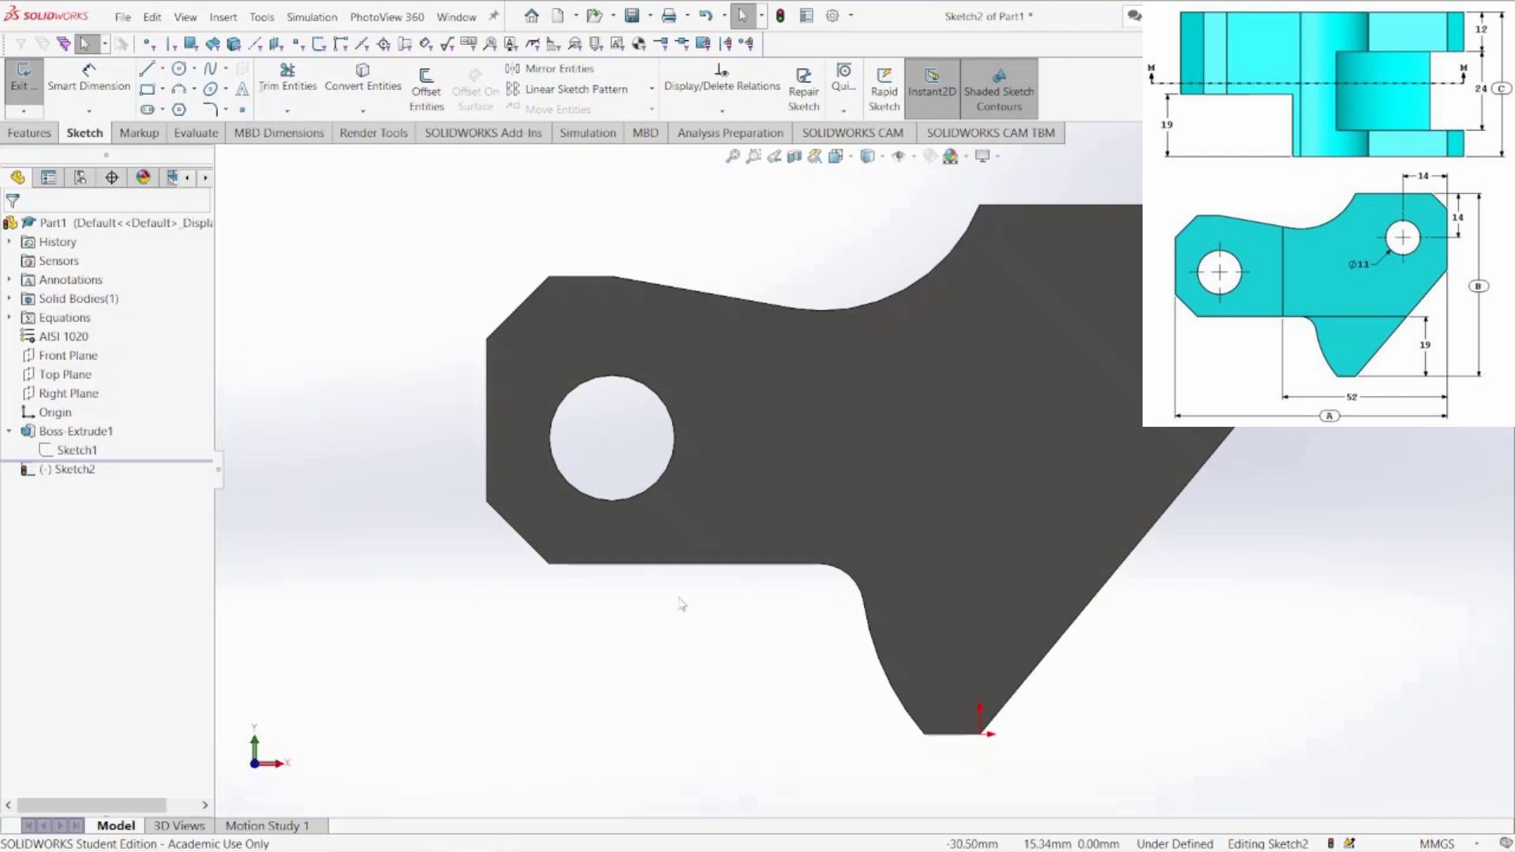
{"action": "left_click", "coordinate": [146, 88]}
{"action": "left_click", "coordinate": [379, 220]}
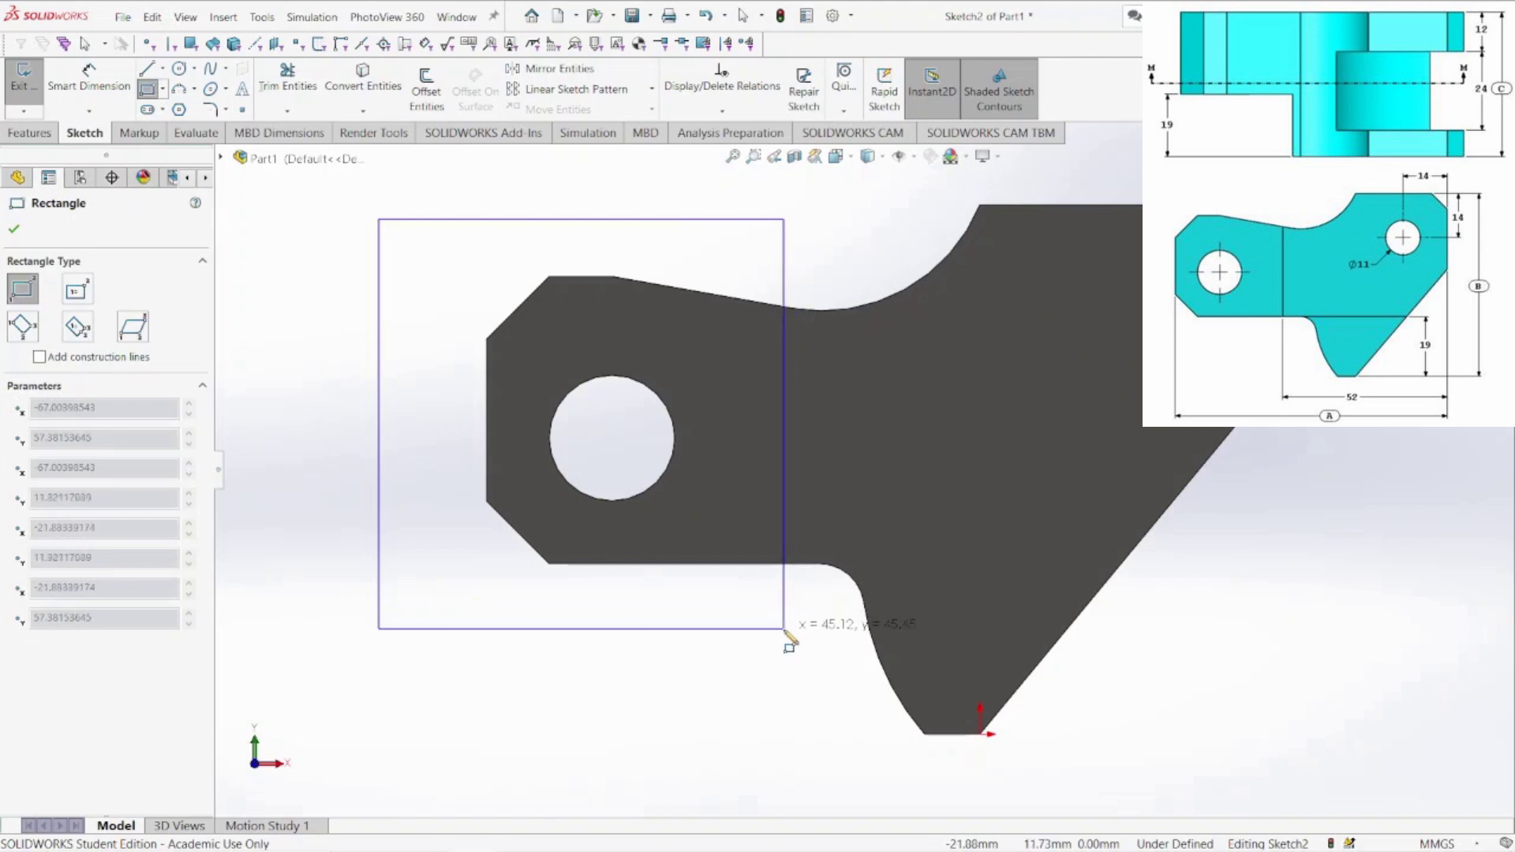
{"action": "left_click", "coordinate": [783, 628]}
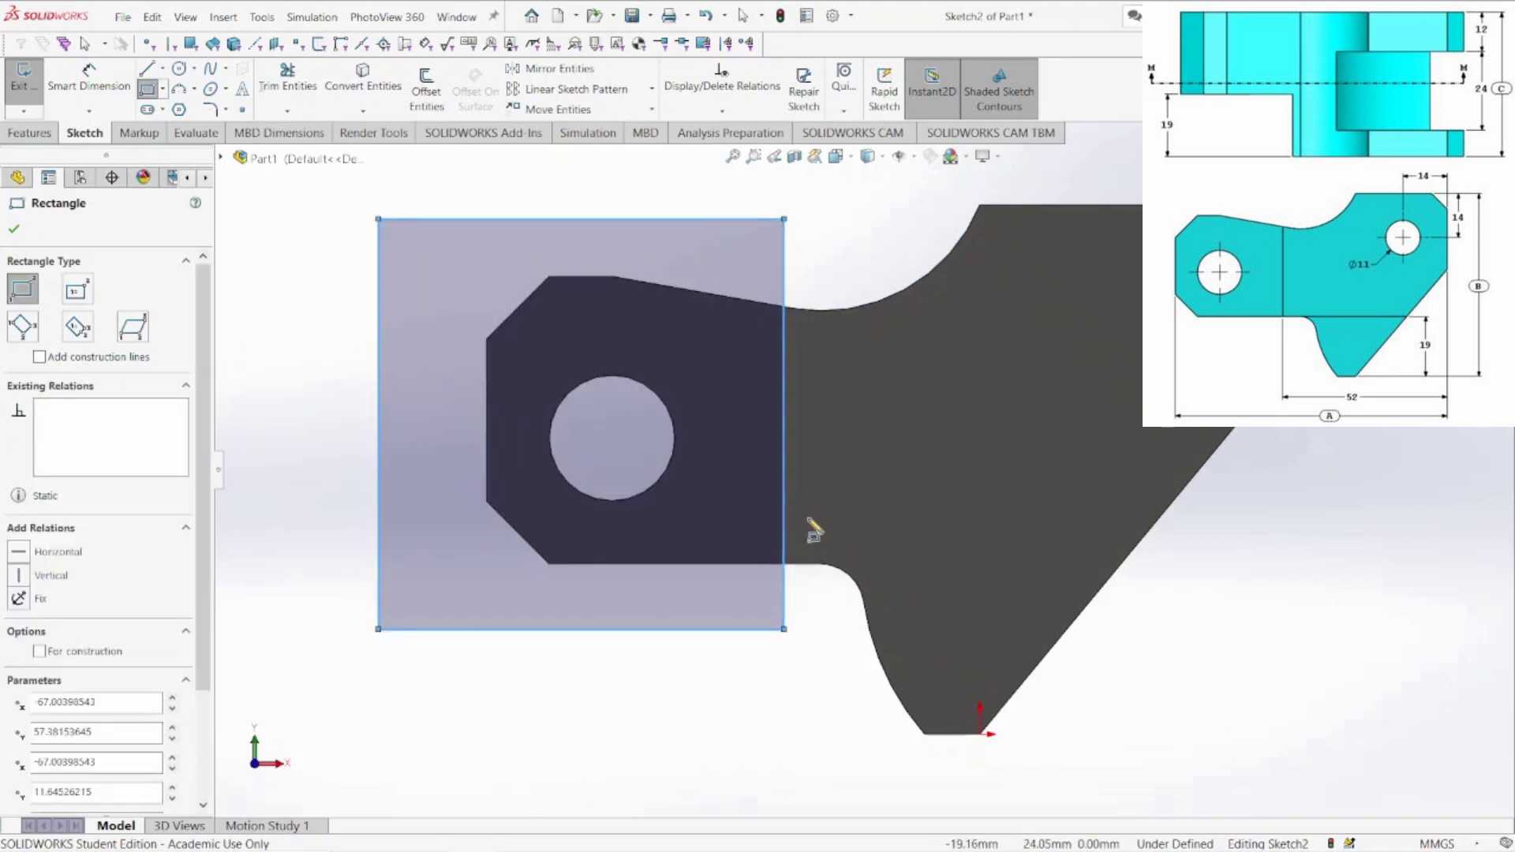
{"action": "left_click", "coordinate": [808, 518]}
{"action": "left_click", "coordinate": [1243, 783]}
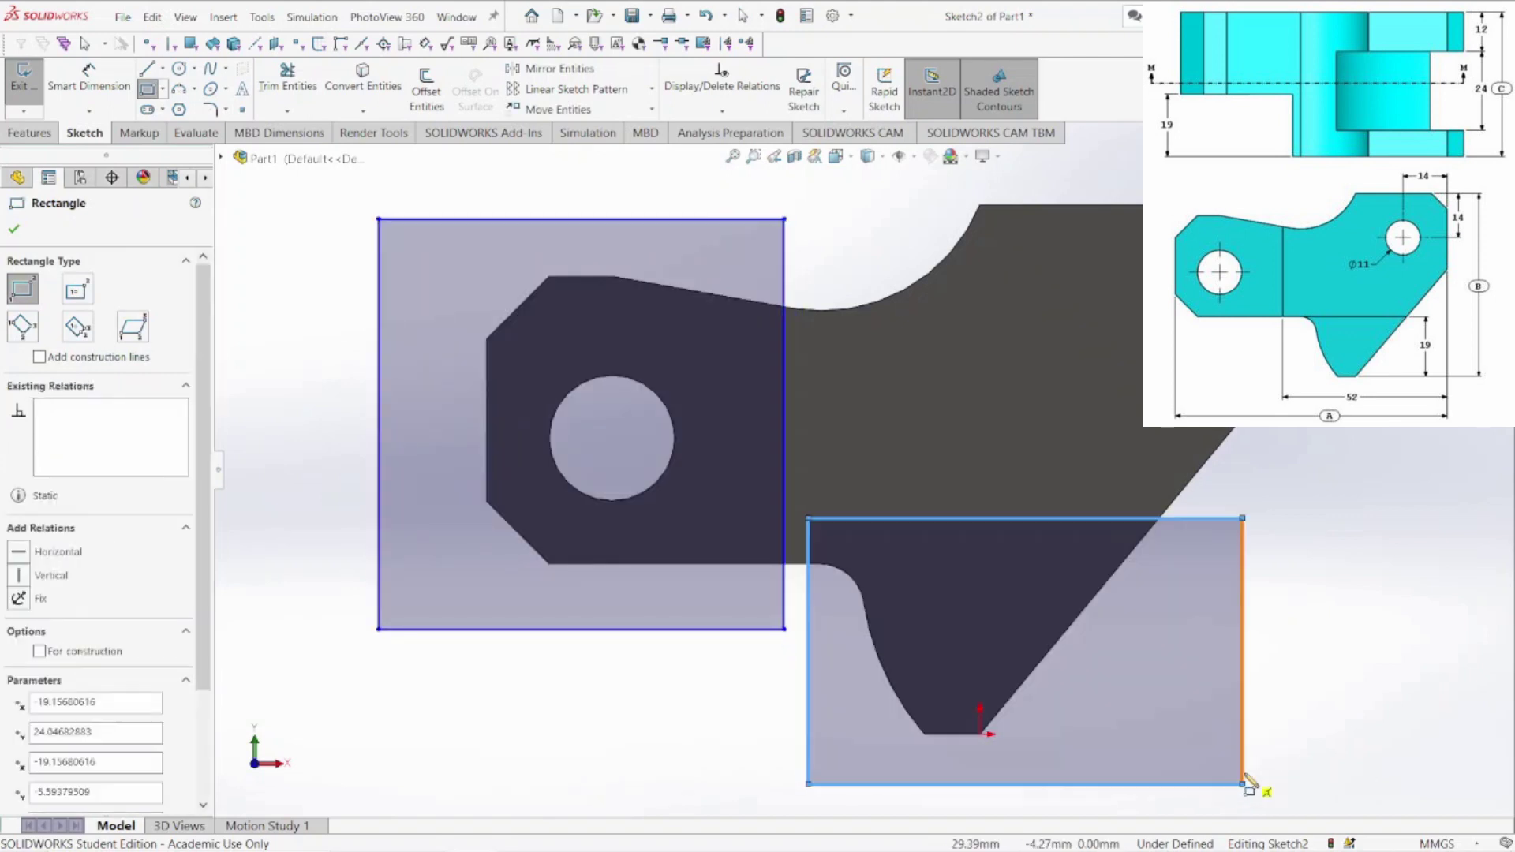
{"action": "key", "text": "Escape"}
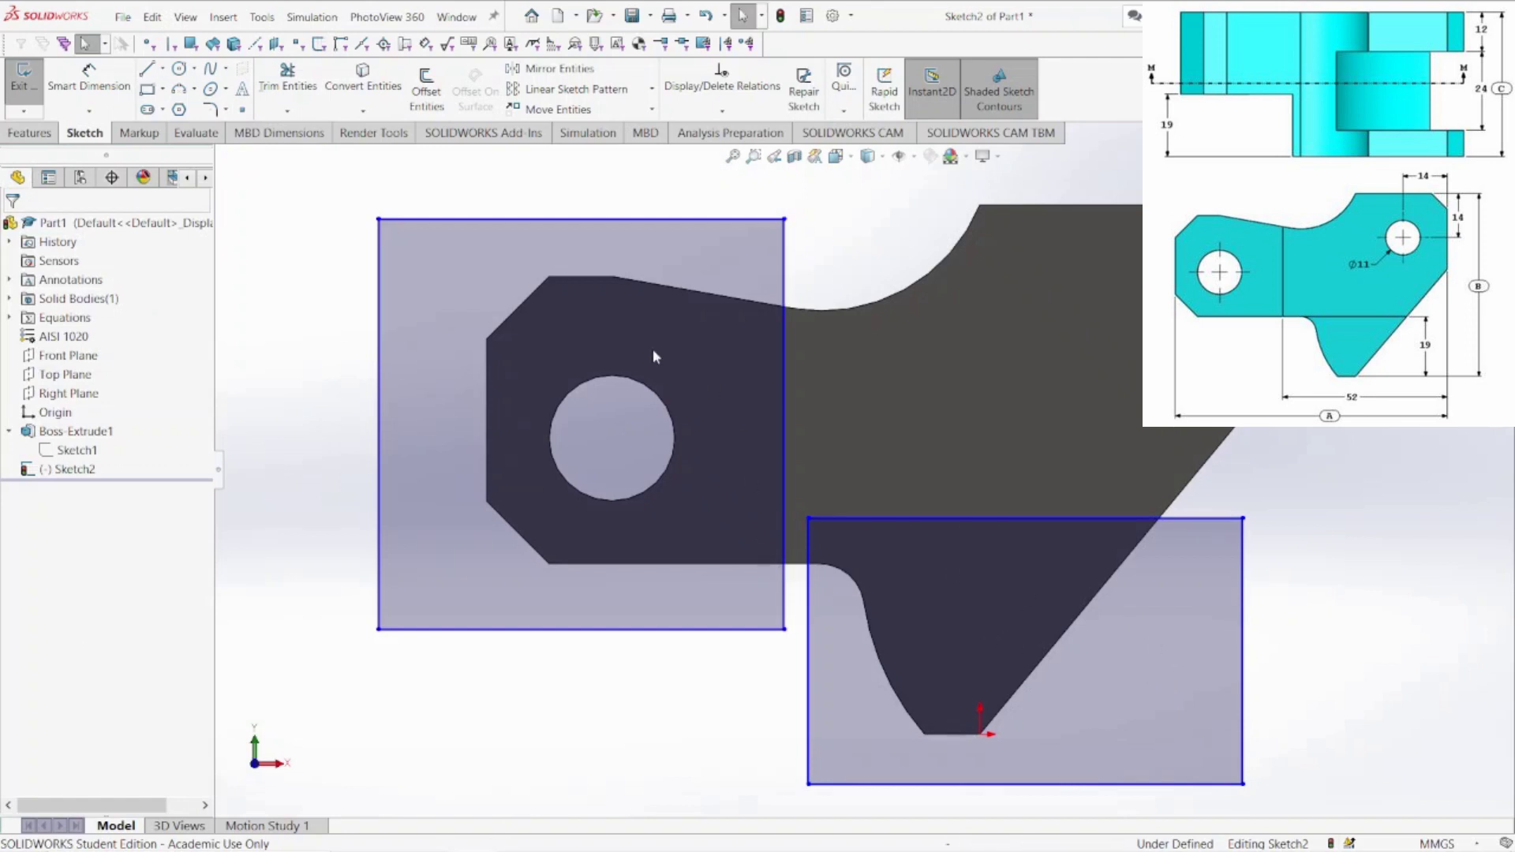
Dimension the holed-end rectangle's inner vertical side 52 mm from the block's opposite vertical edge
{"action": "key", "text": "d"}
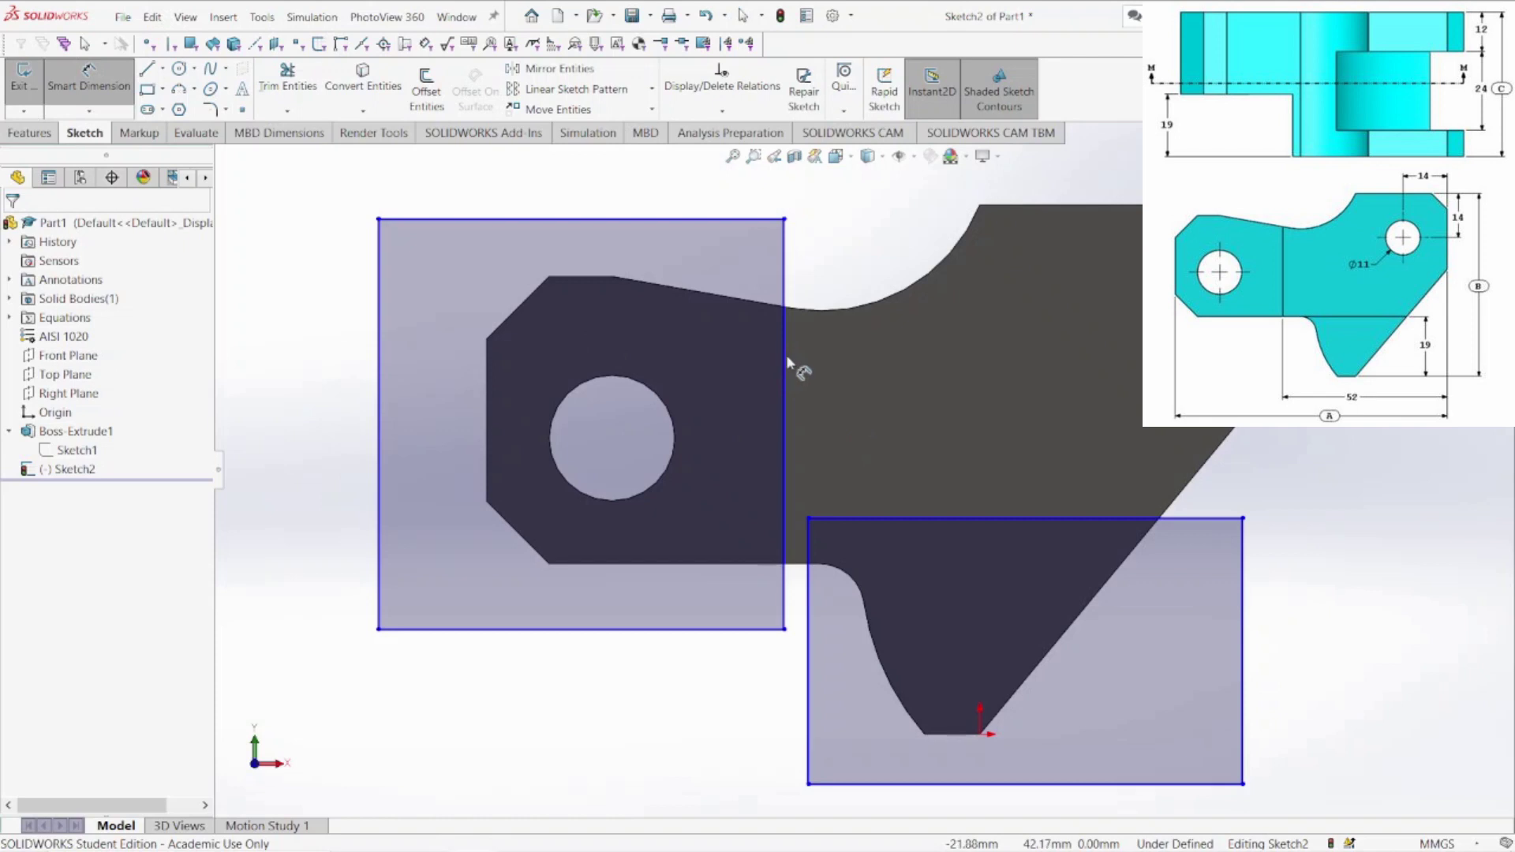
{"action": "left_click", "coordinate": [785, 361]}
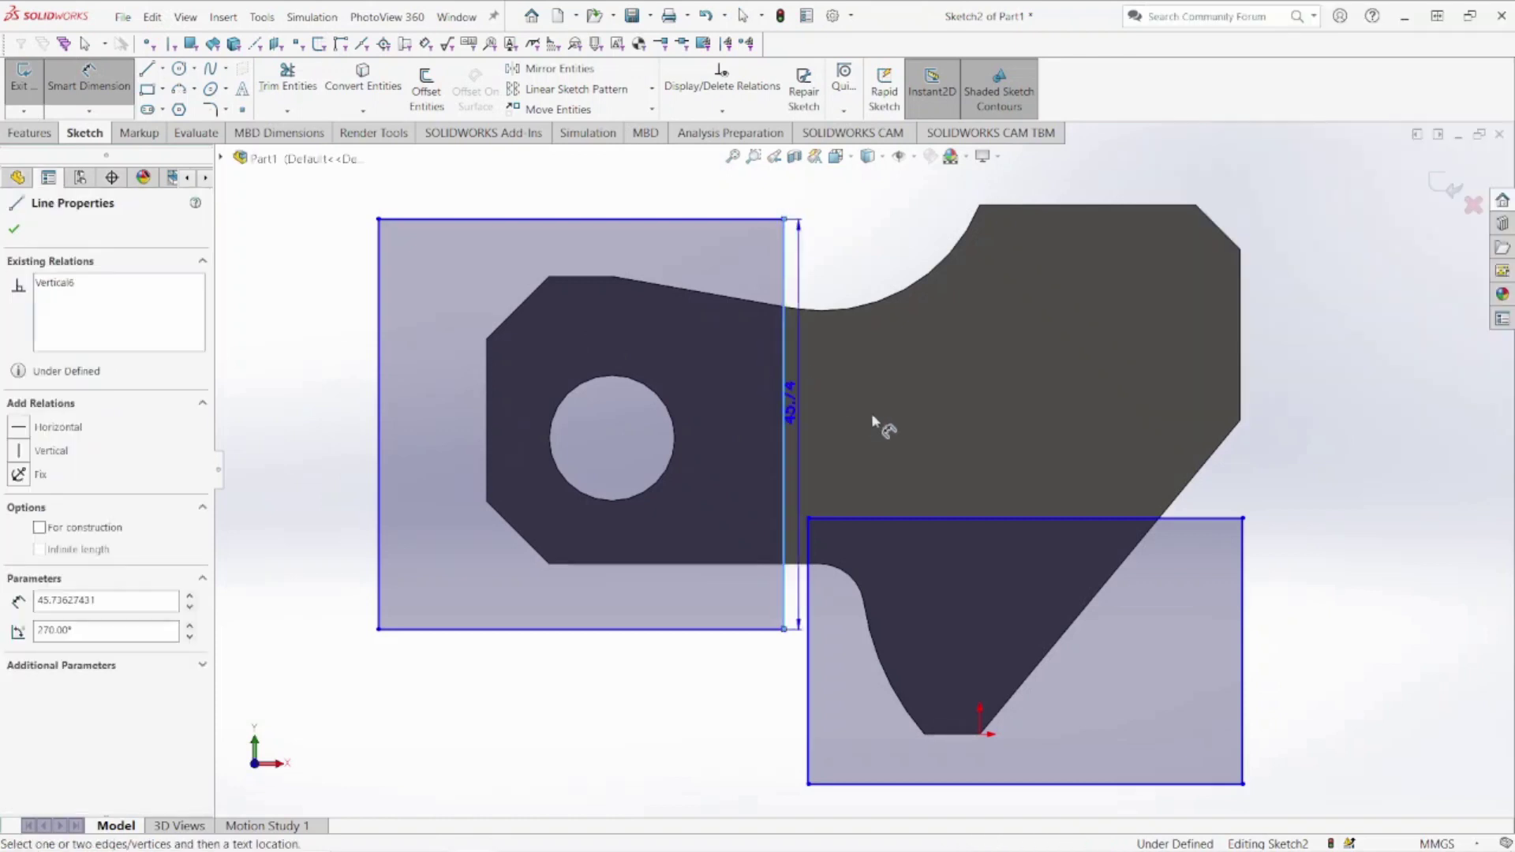
{"action": "left_click", "coordinate": [1240, 365]}
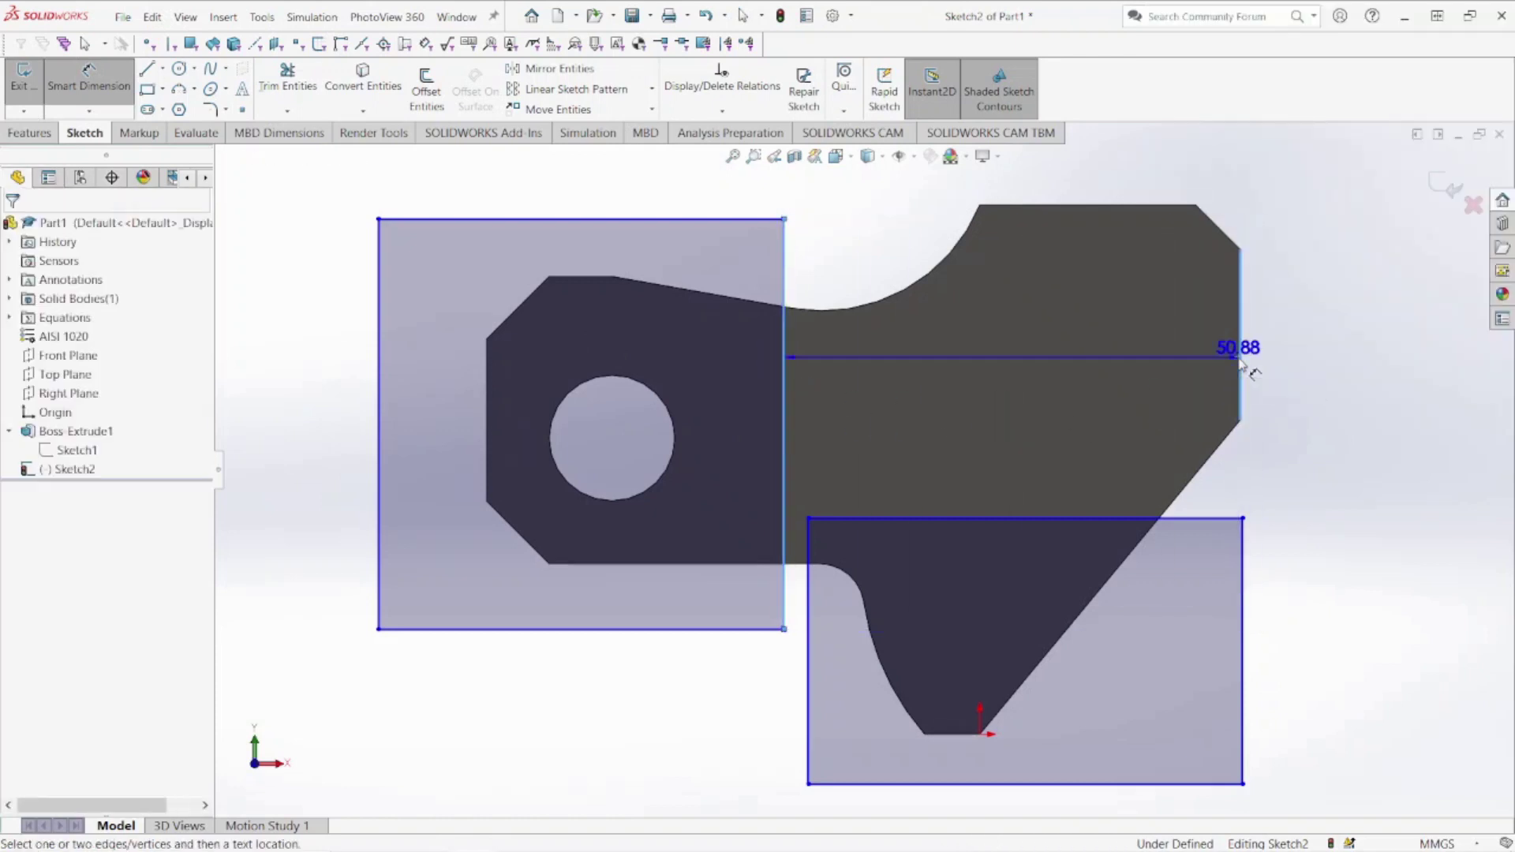
{"action": "left_click", "coordinate": [1014, 197]}
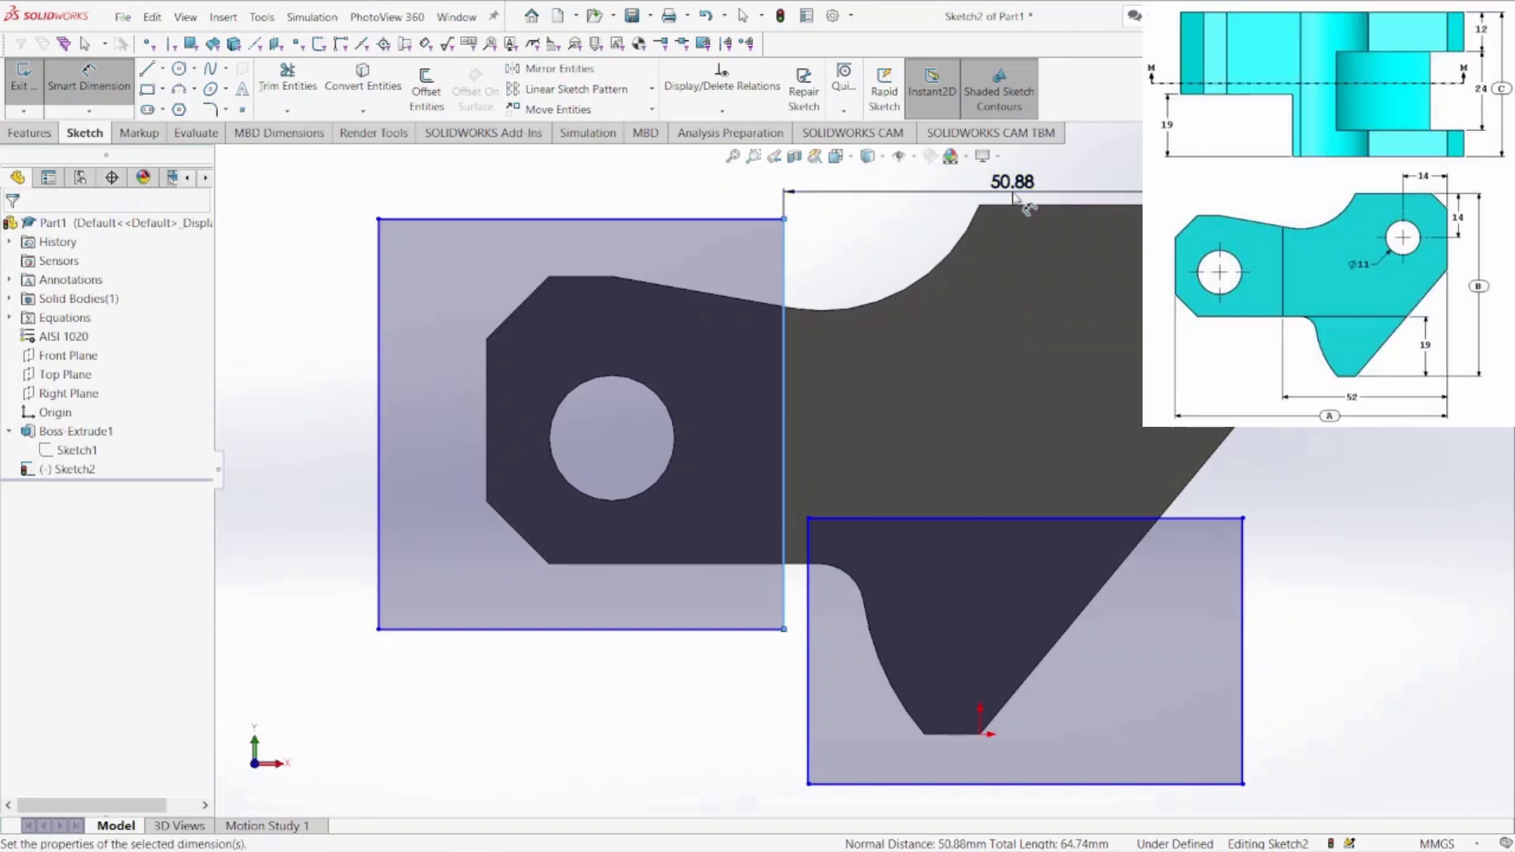
{"action": "type", "text": "52"}
{"action": "key", "text": "Return"}
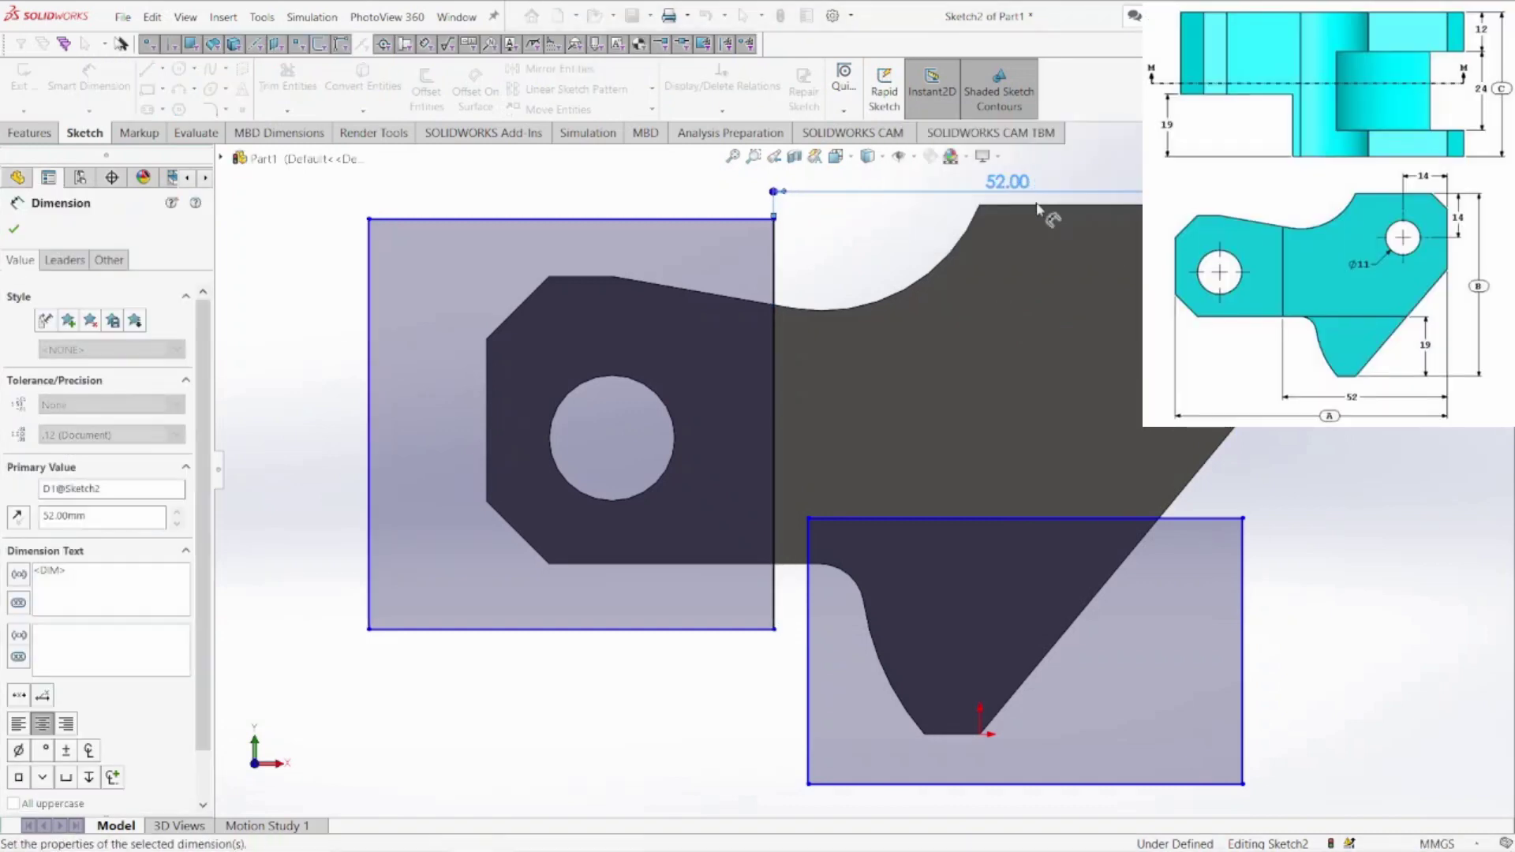
{"action": "key", "text": "Escape"}
{"action": "key", "text": "Escape"}
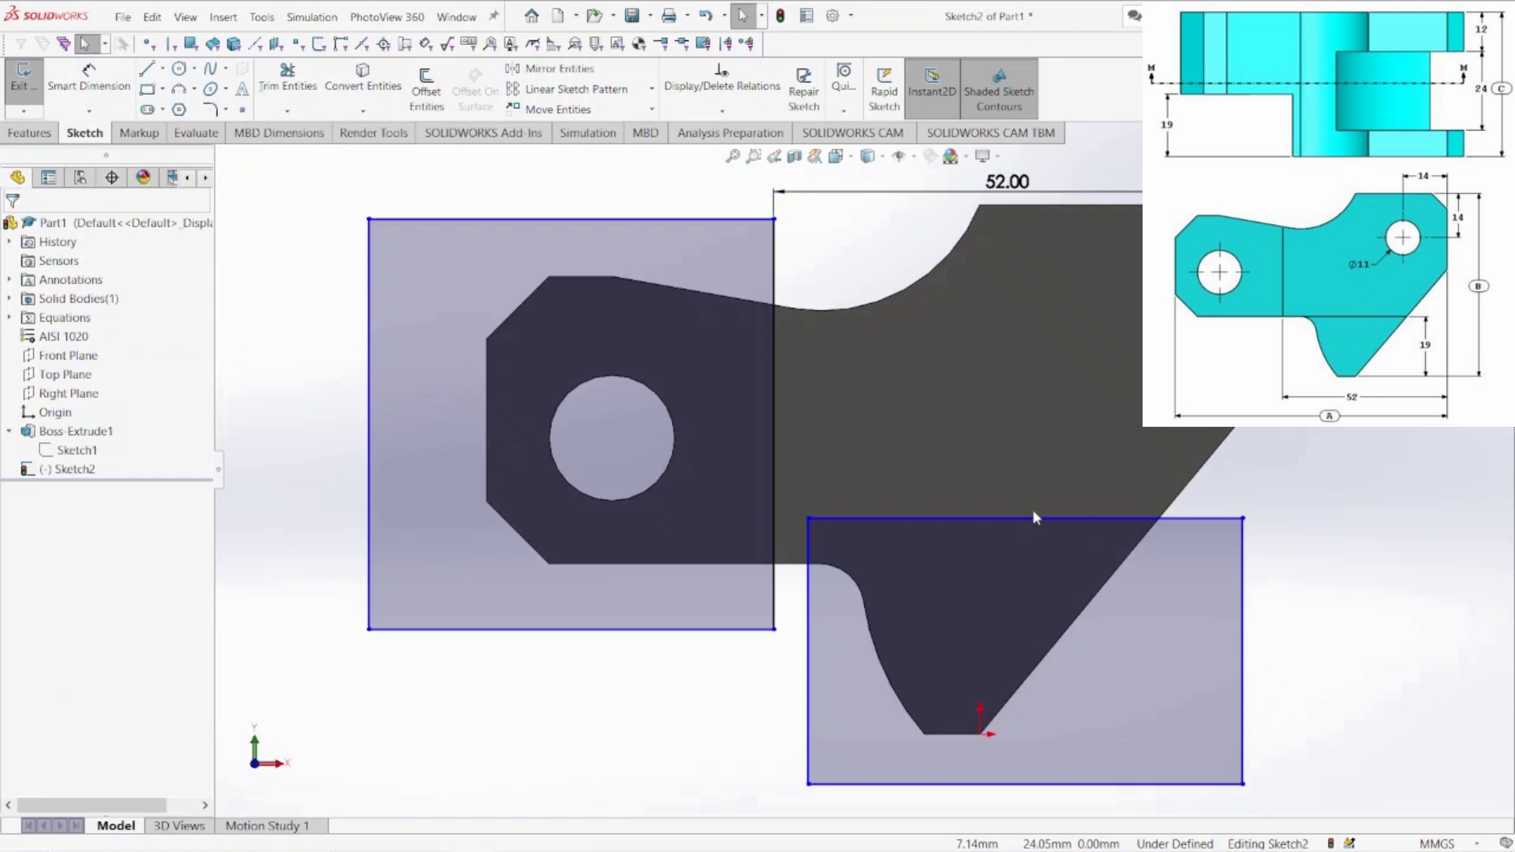
{"action": "left_click", "coordinate": [1035, 518]}
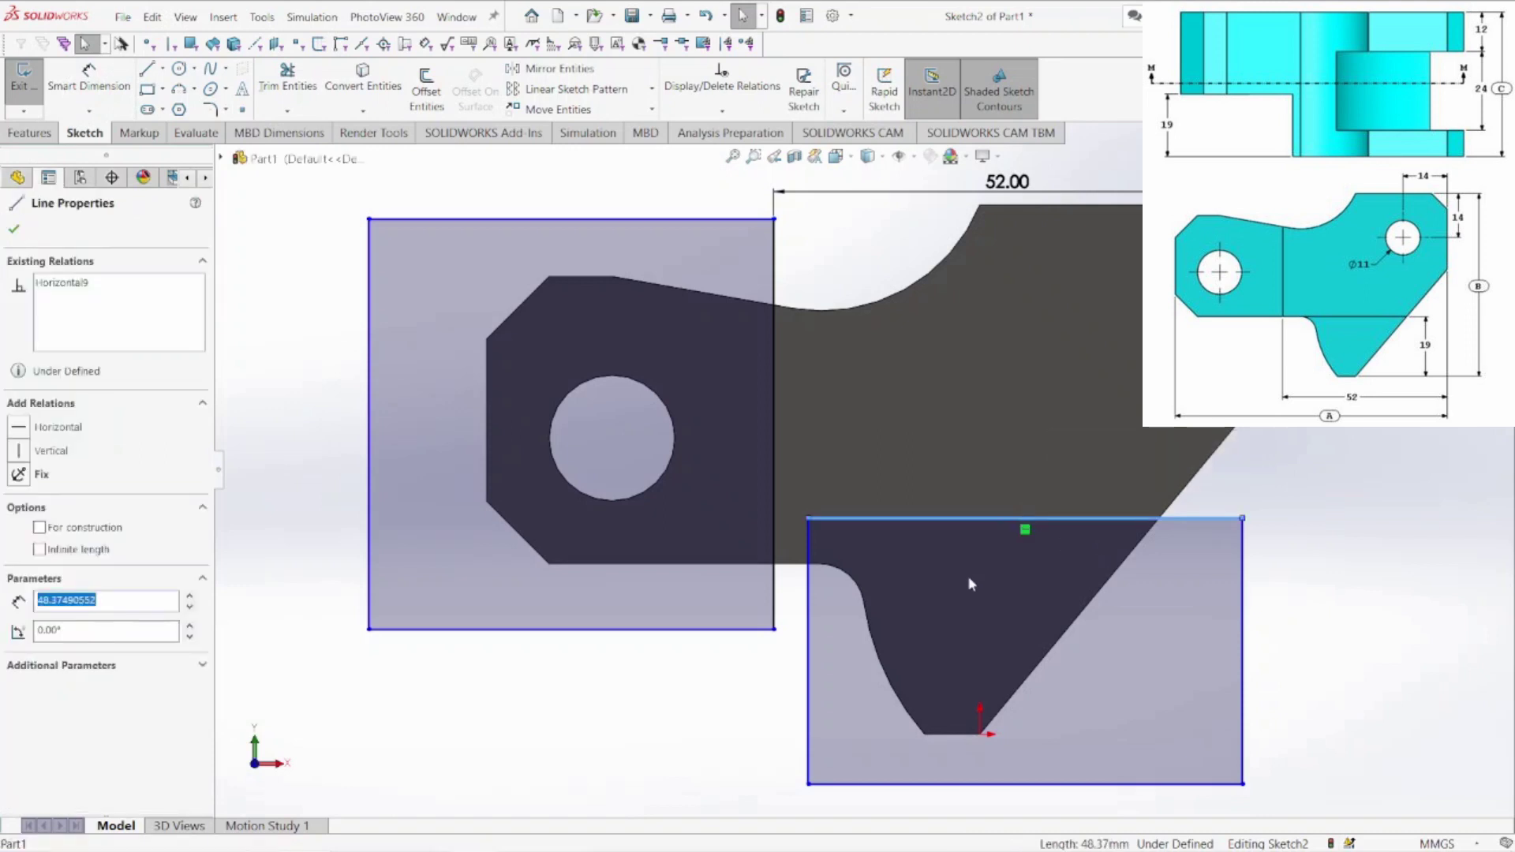
{"action": "left_click", "coordinate": [790, 563], "text": "ctrl"}
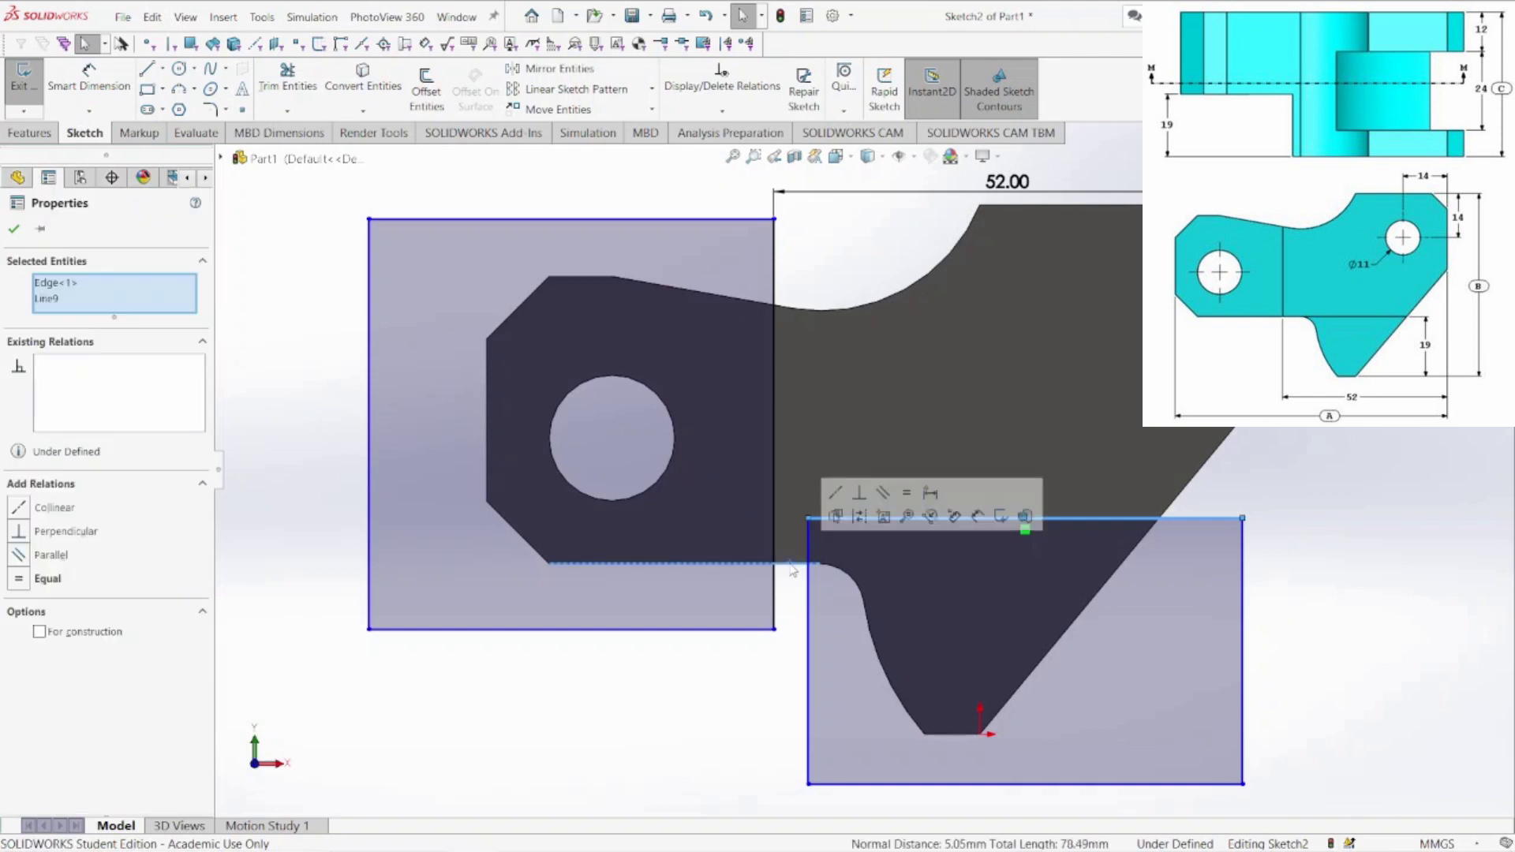
{"action": "left_click", "coordinate": [271, 550]}
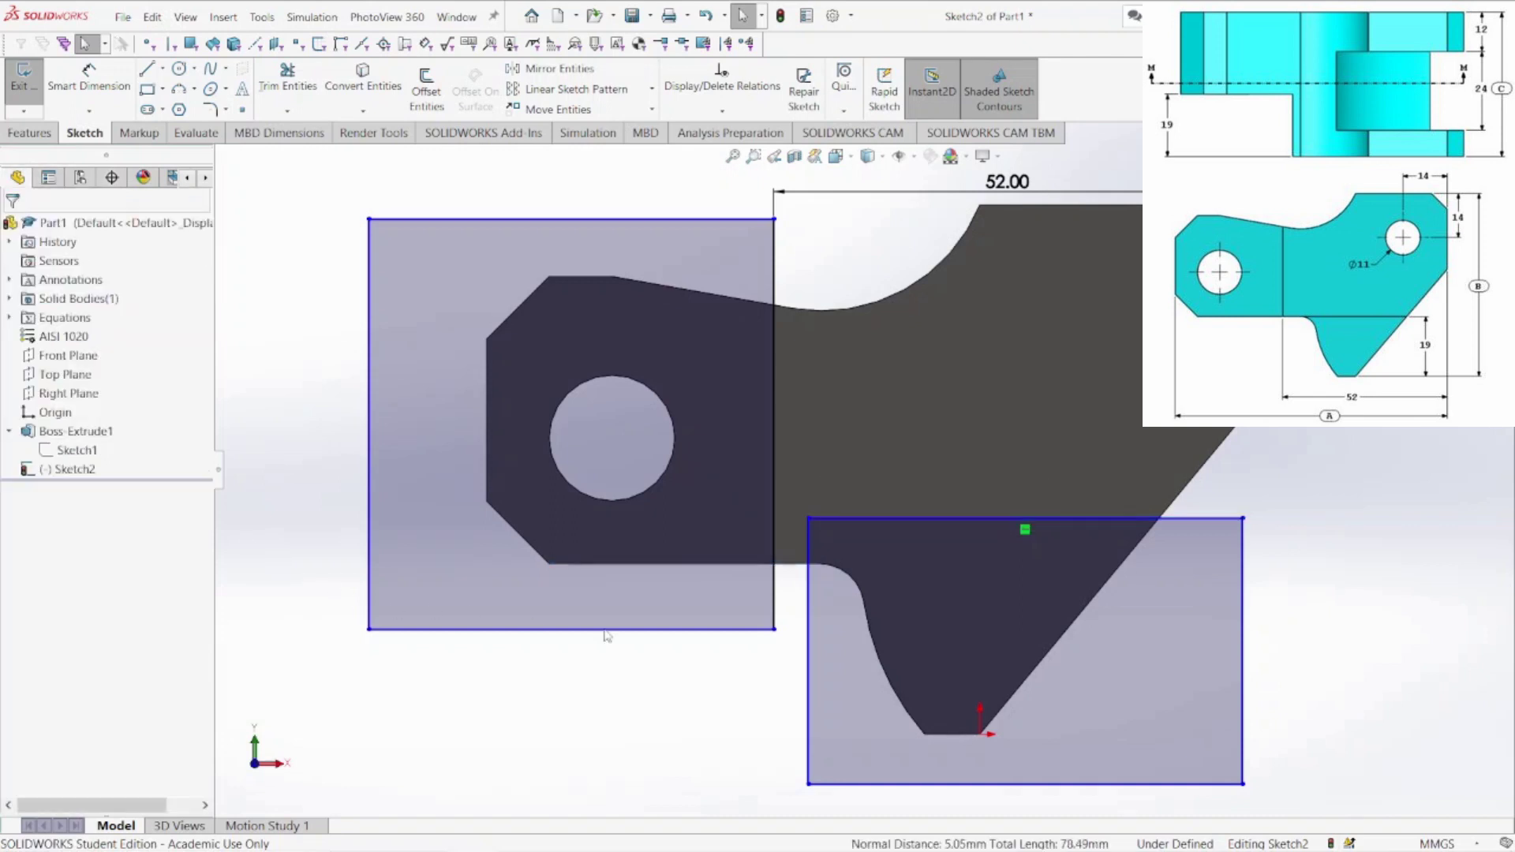
Make the lower rectangle's upper side collinear with the block's lower horizontal edge
{"action": "left_click", "coordinate": [862, 519]}
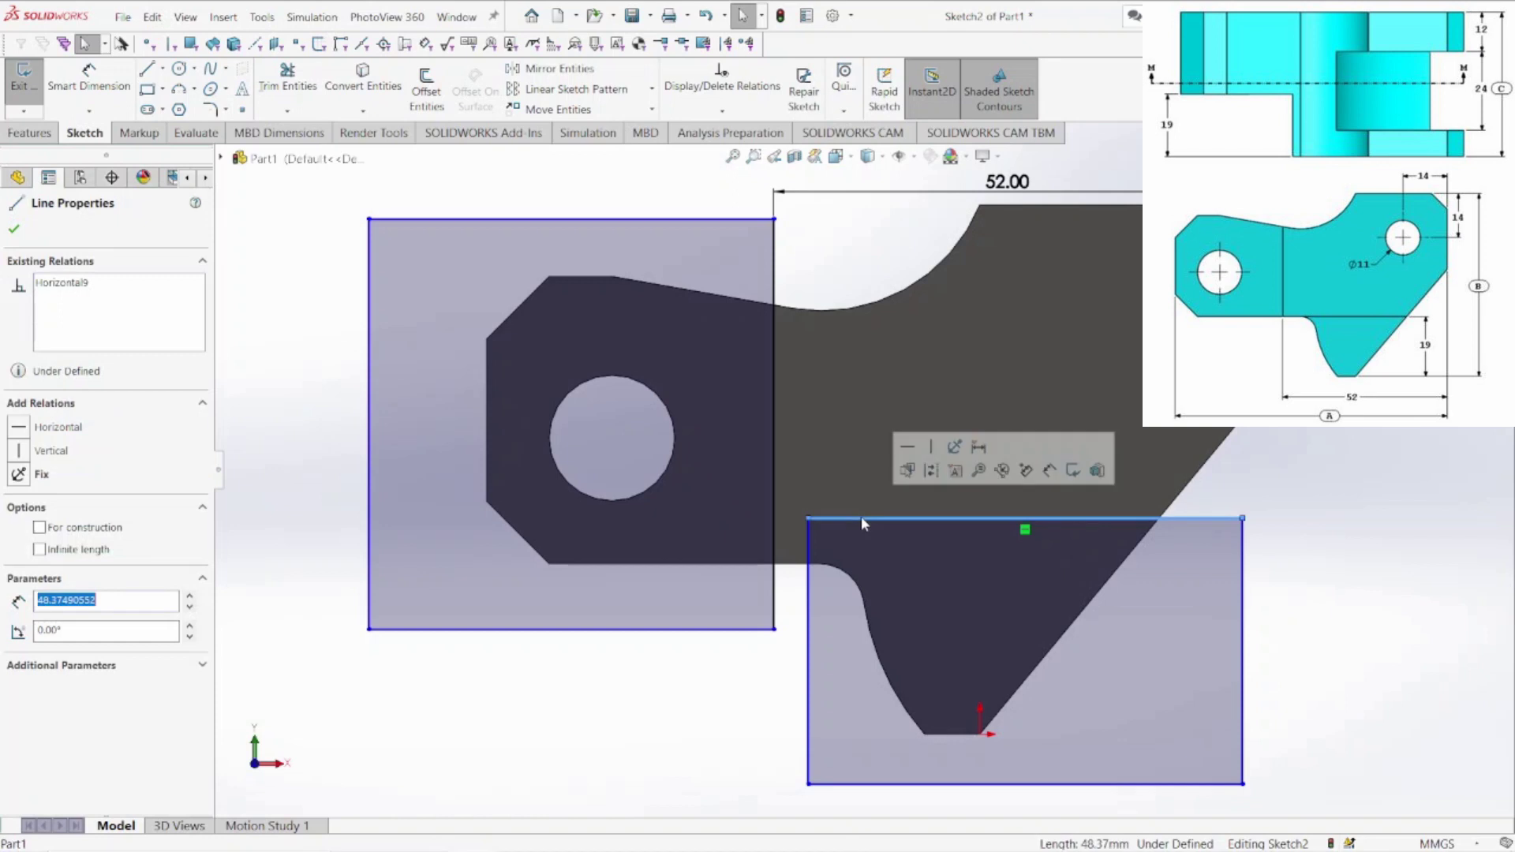
{"action": "left_click", "coordinate": [791, 565], "text": "ctrl"}
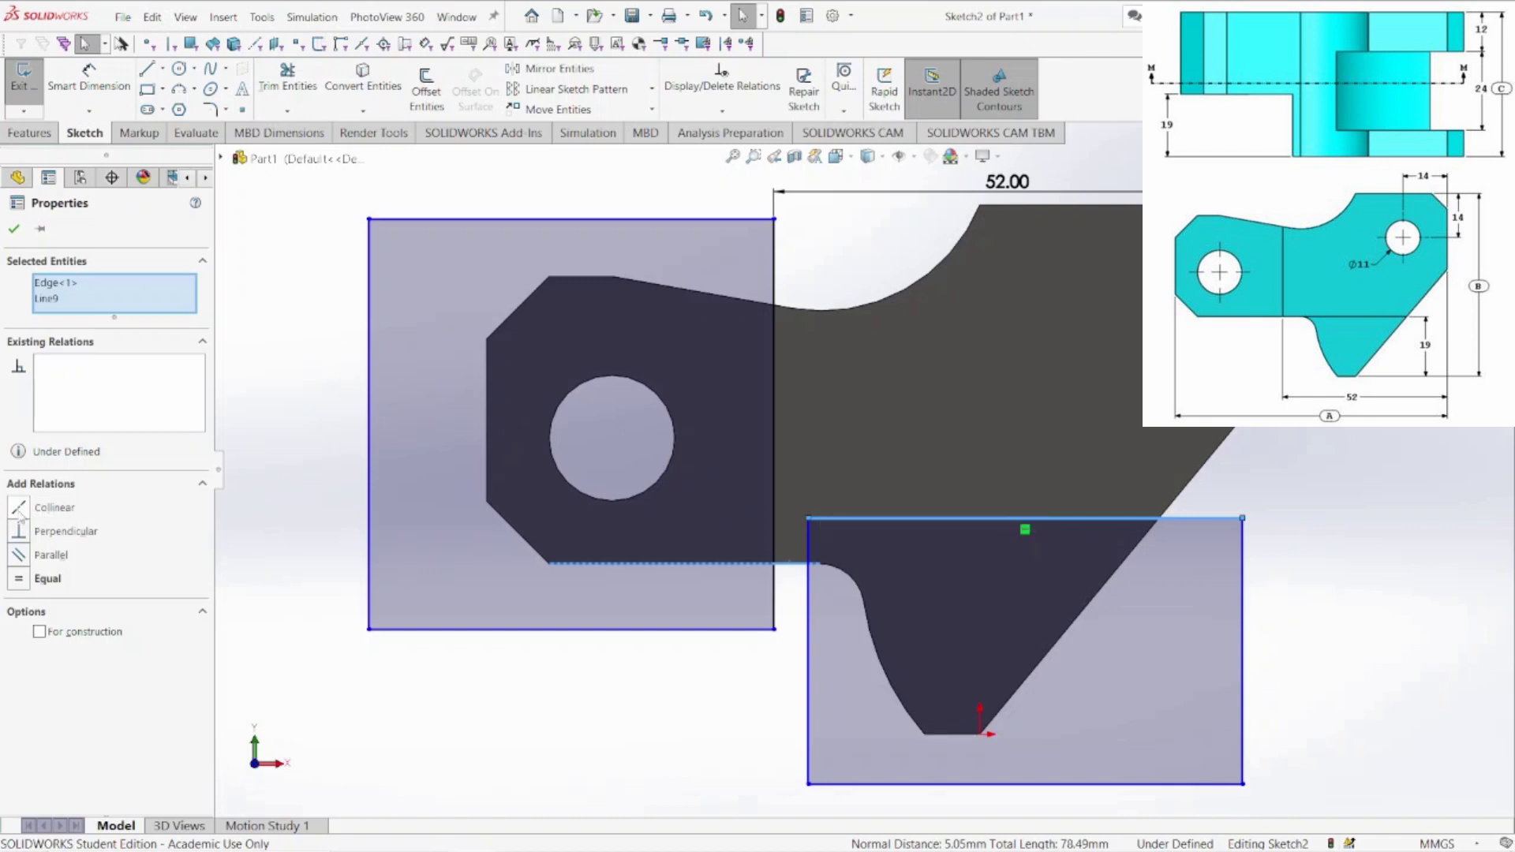
{"action": "left_click", "coordinate": [19, 509]}
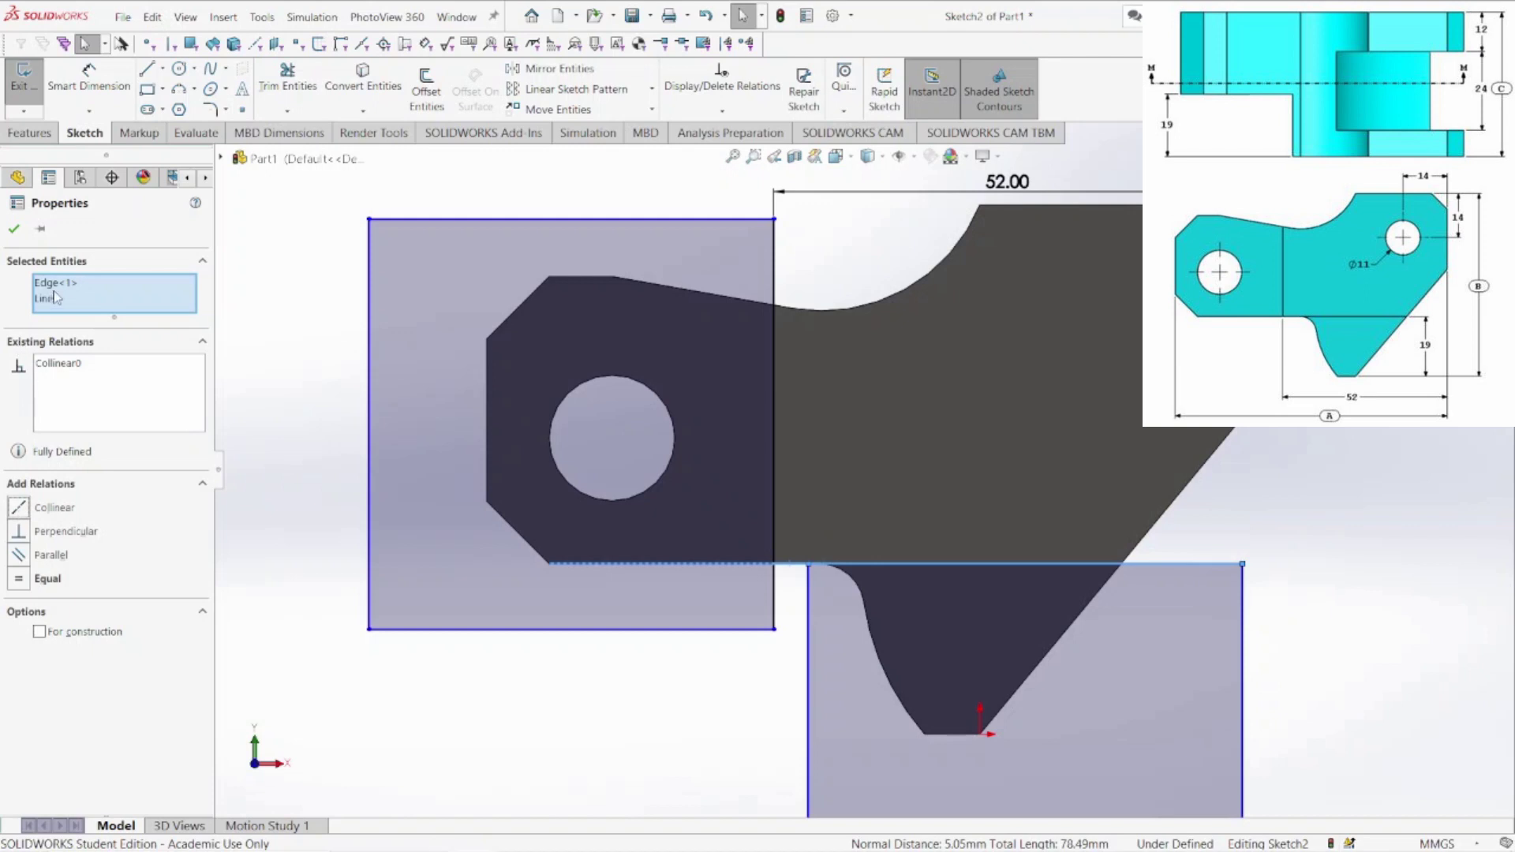
{"action": "left_click", "coordinate": [13, 229]}
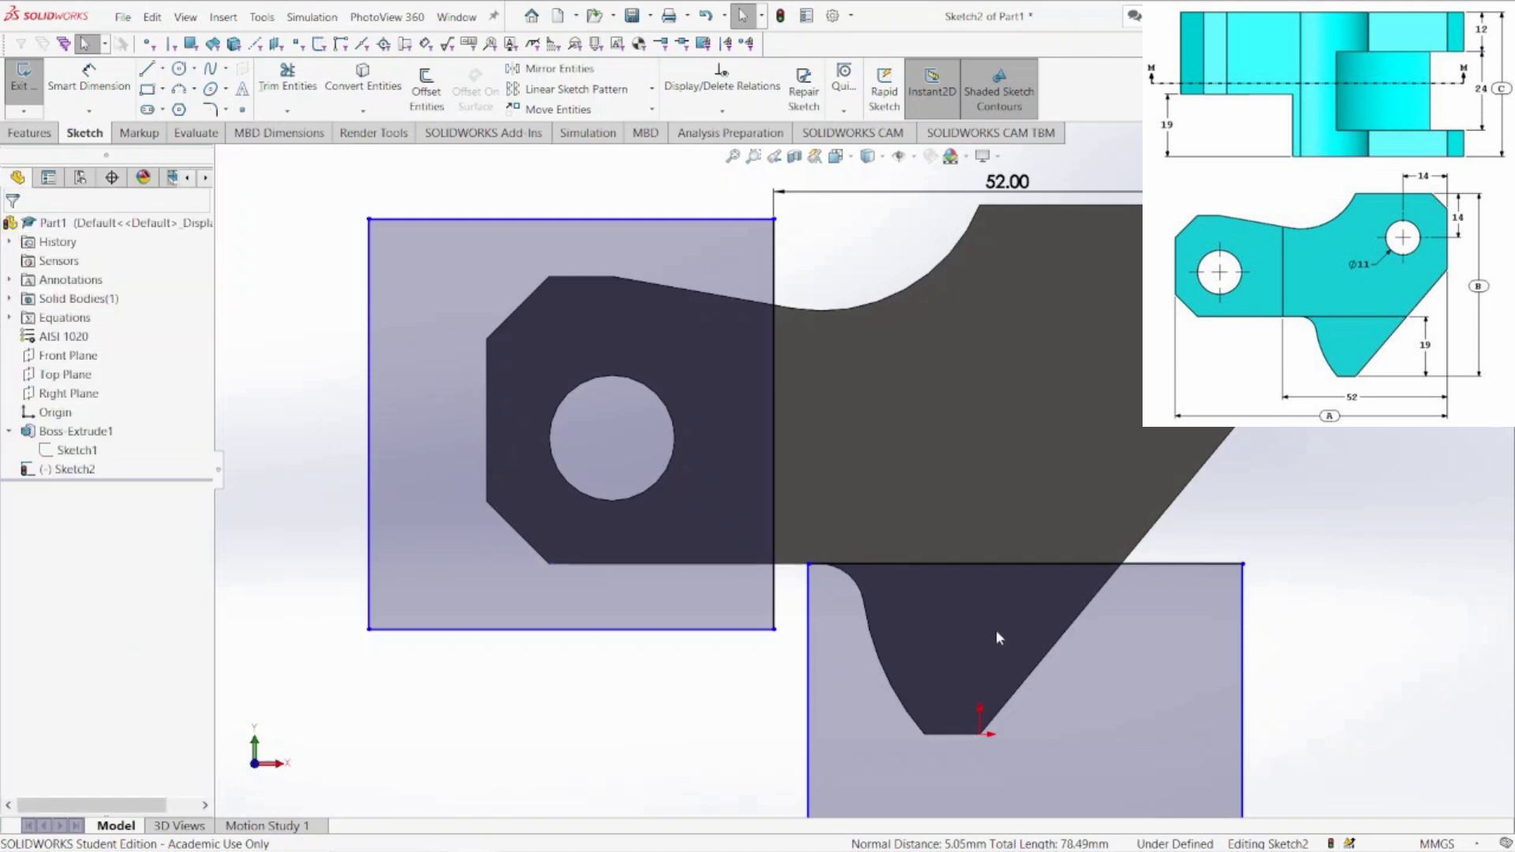
Widen the lower rectangle by moving its upper corner near the fillet outward along the horizontal edge, toward the other rectangle
{"action": "scroll", "coordinate": [829, 615], "scroll_direction": "down", "scroll_amount": 4}
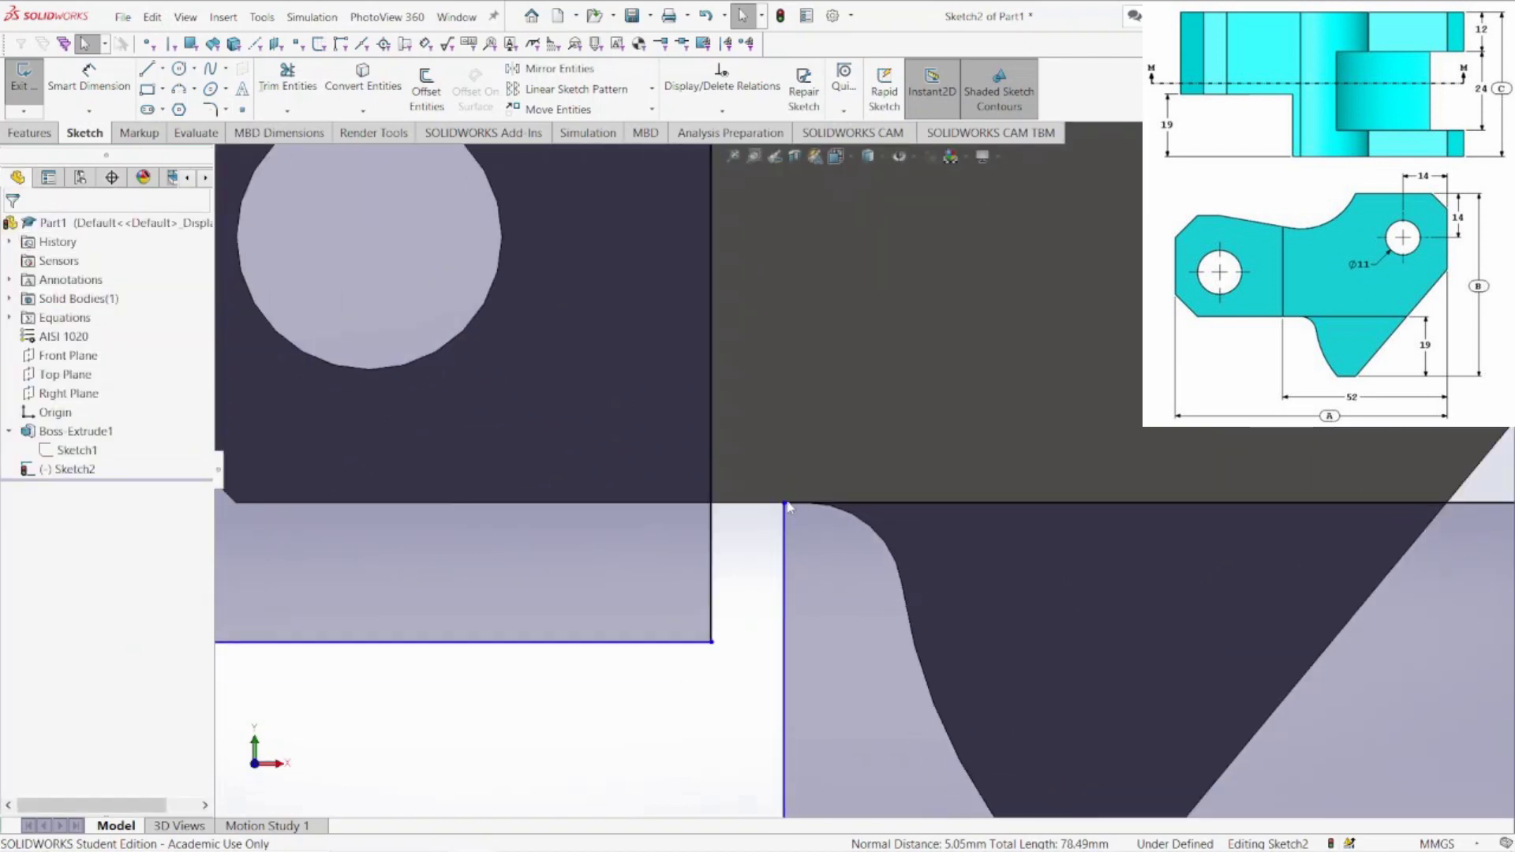
{"action": "left_click_drag", "start_coordinate": [783, 505], "coordinate": [743, 507]}
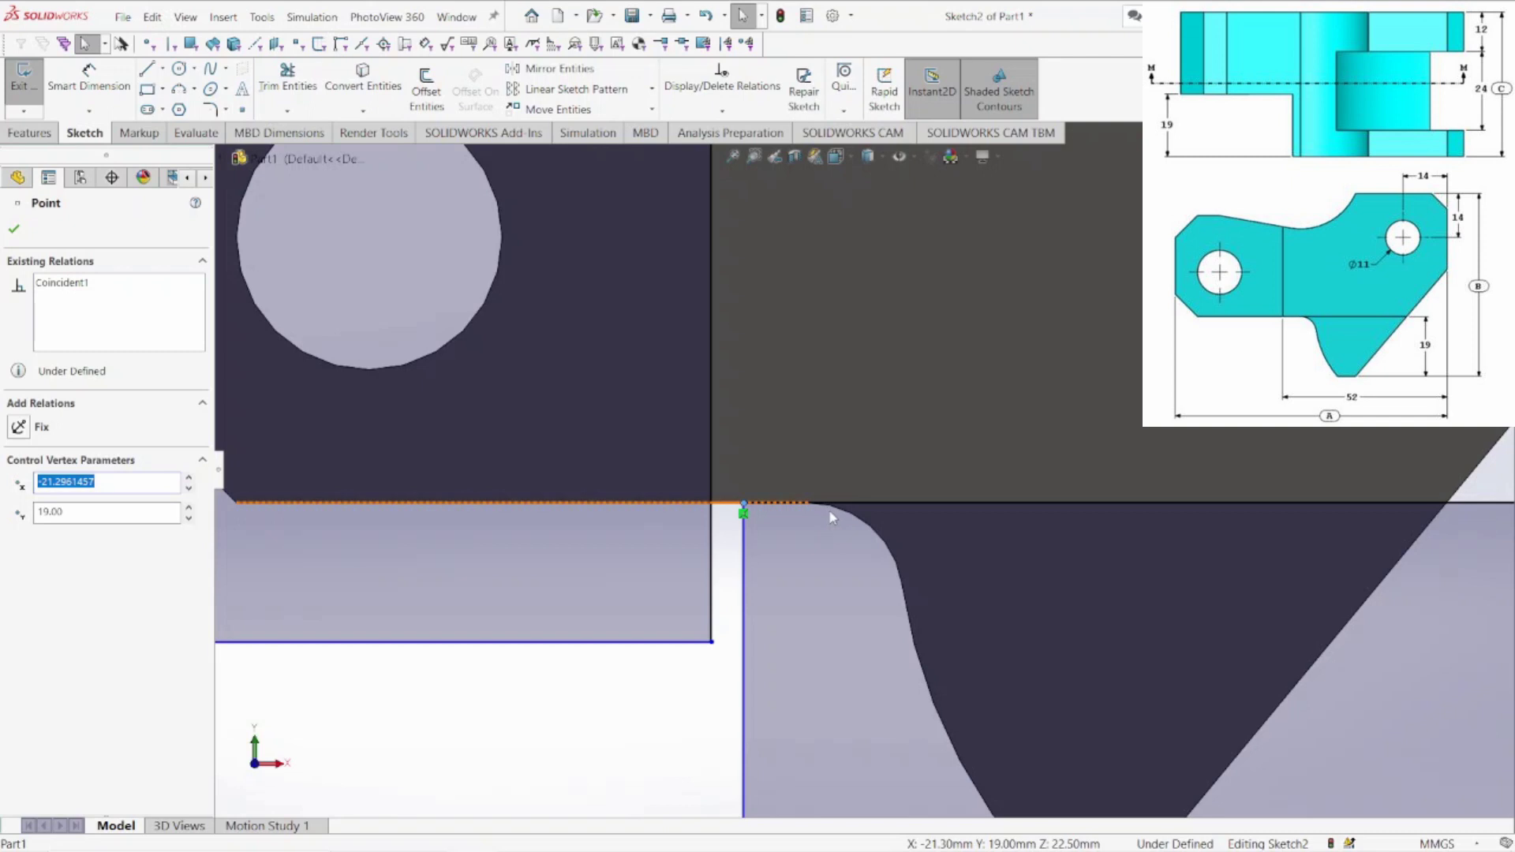
{"action": "left_click", "coordinate": [695, 658]}
Cut-extrude the two rectangles 19 mm blind into the block, thinning the holed end and the lower tip
{"action": "key", "text": "f"}
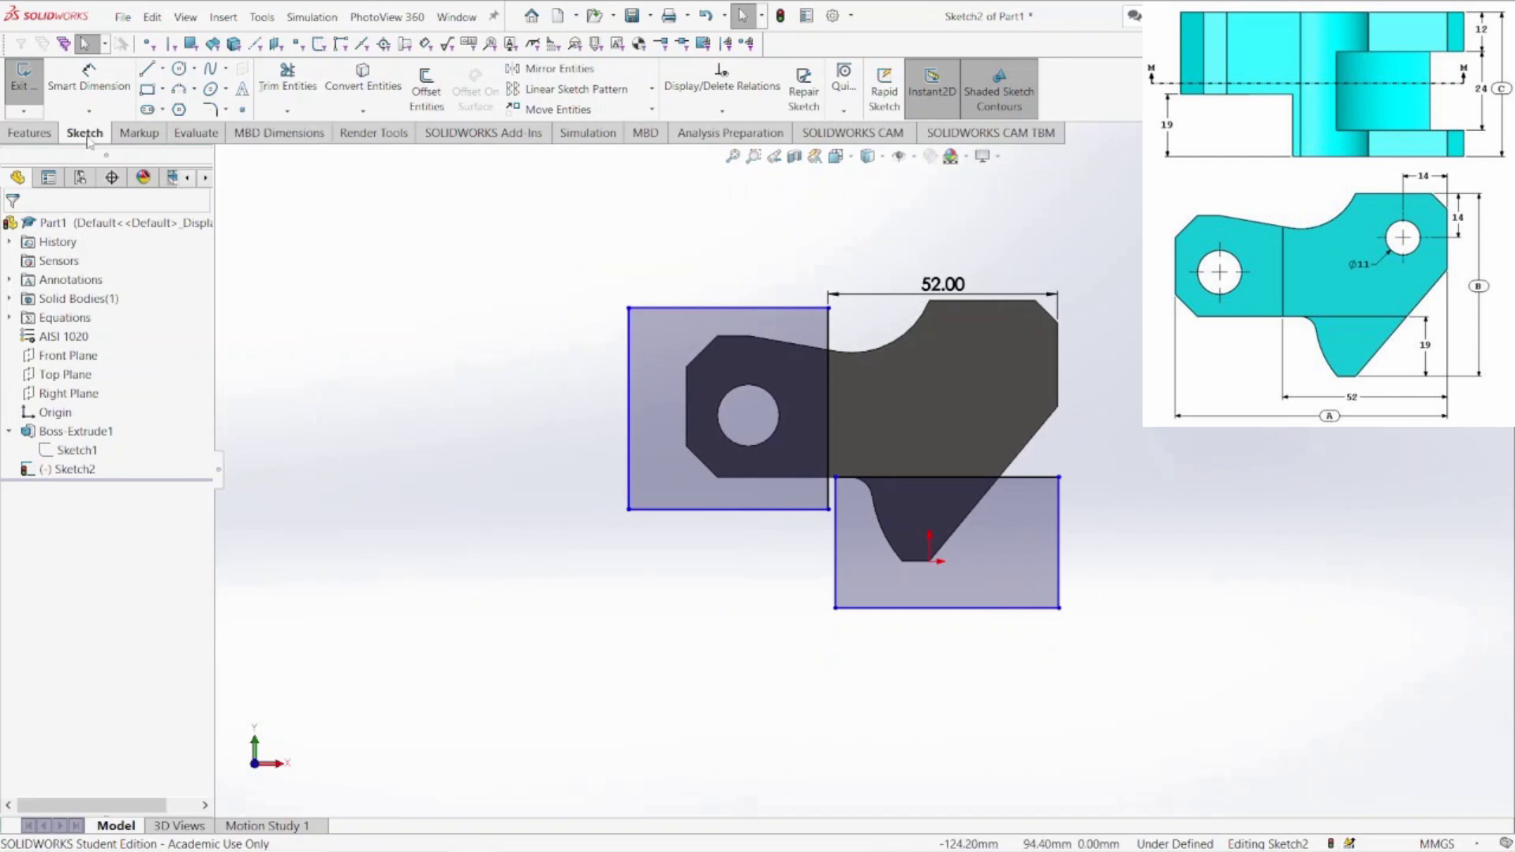
{"action": "left_click", "coordinate": [29, 132]}
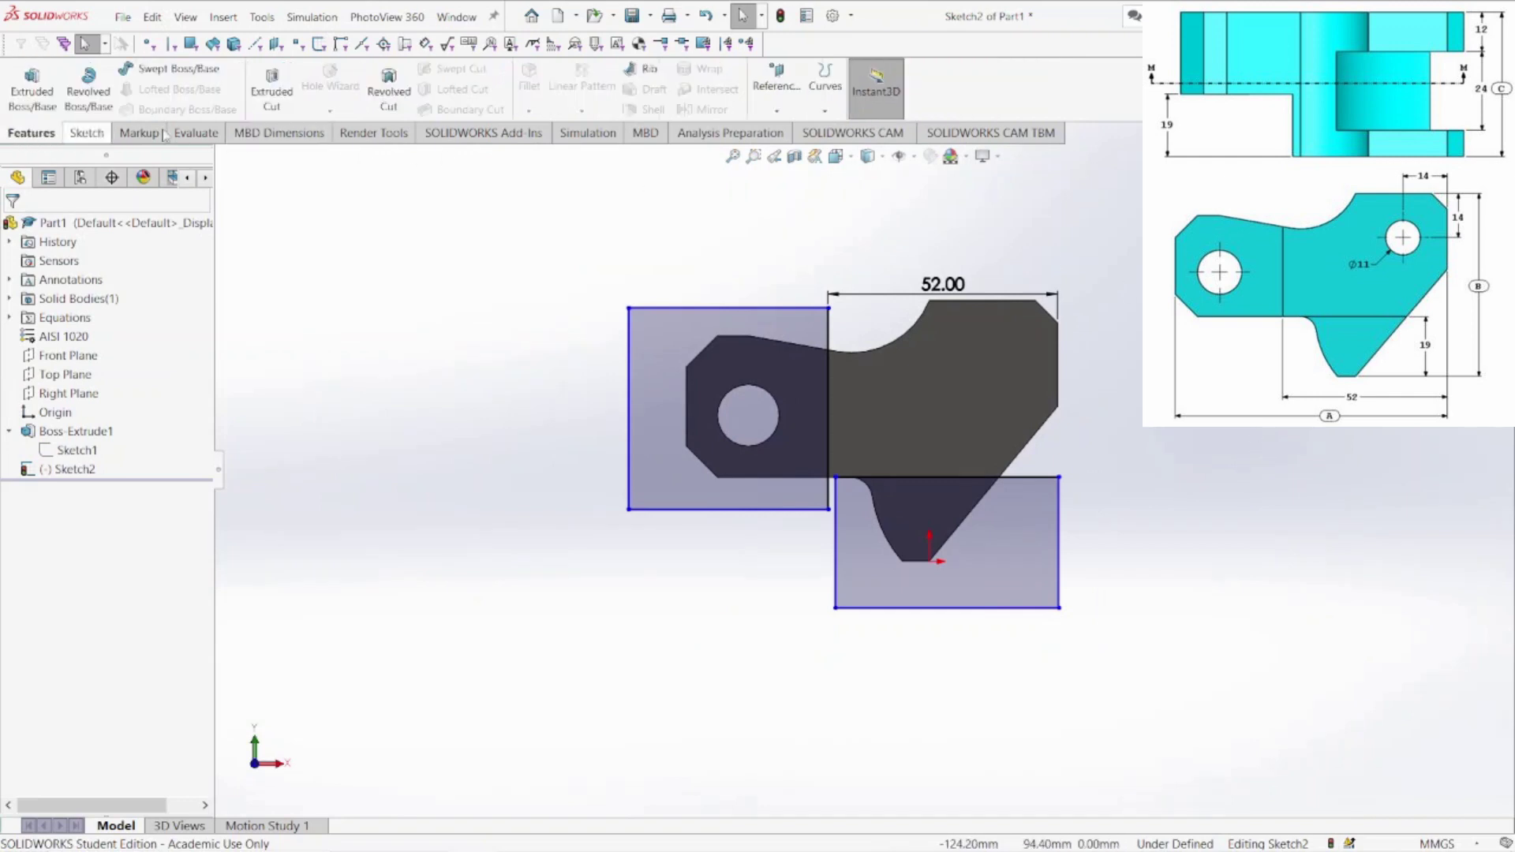
{"action": "left_click", "coordinate": [275, 110]}
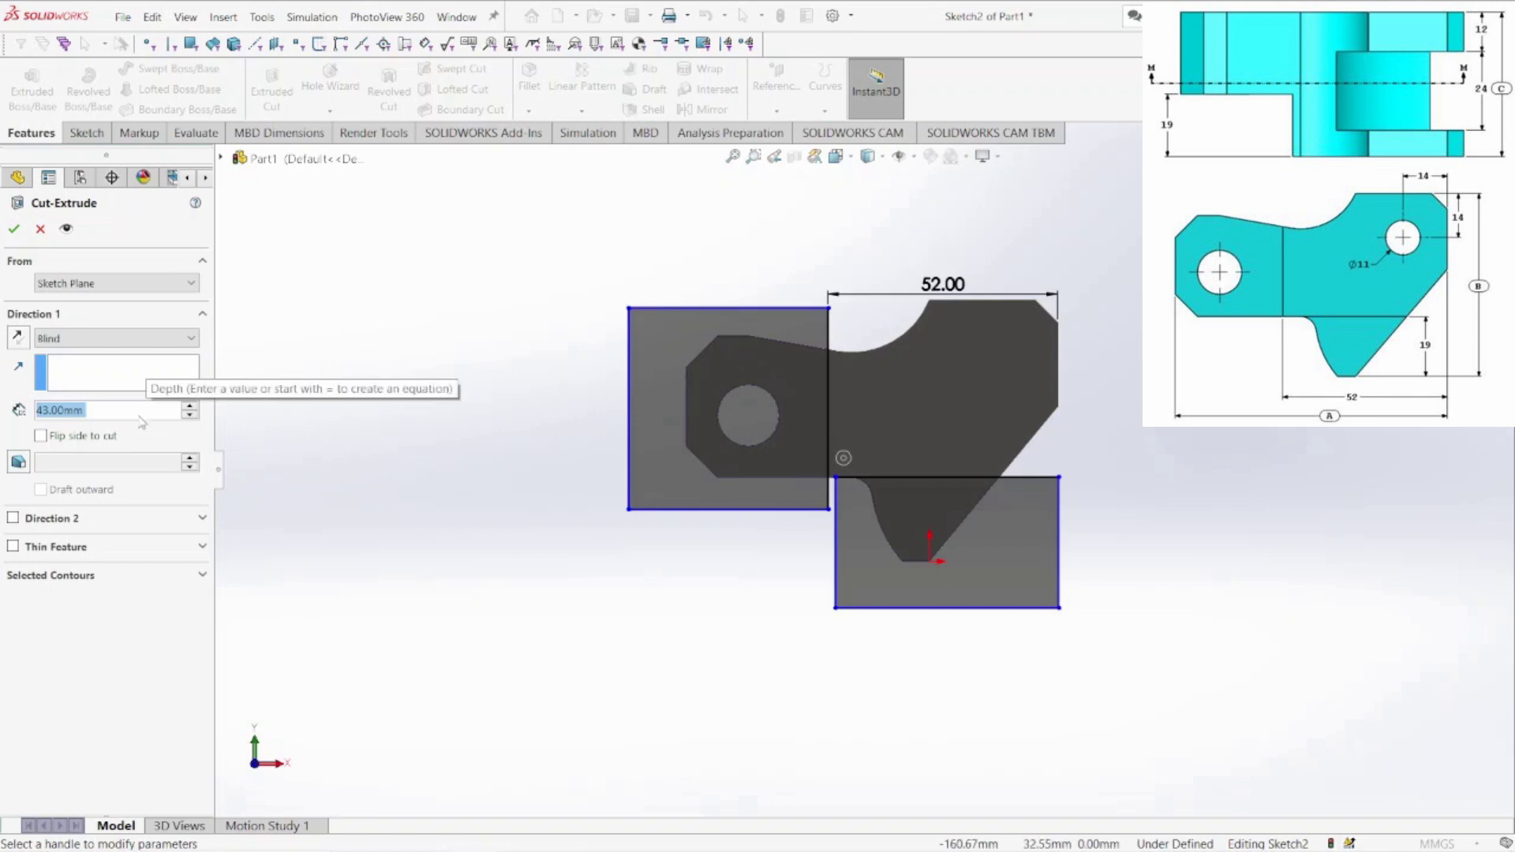
{"action": "type", "text": "19"}
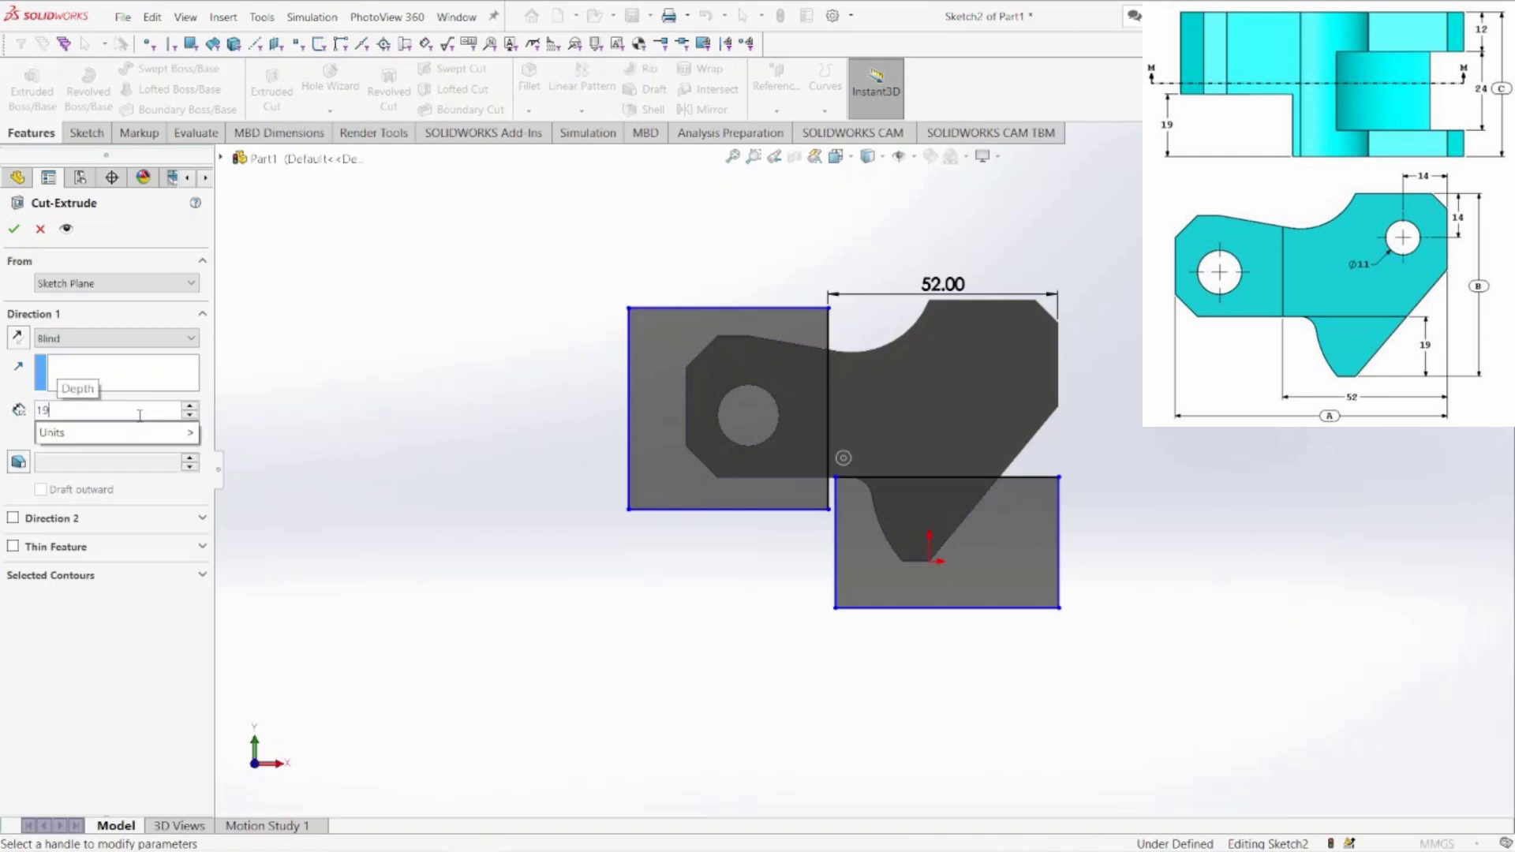
{"action": "key", "text": "Return"}
{"action": "mouse_move", "coordinate": [1058, 442]}
{"action": "middle_mouse_down"}
{"action": "mouse_move", "coordinate": [1075, 484]}
{"action": "mouse_move", "coordinate": [1058, 531]}
{"action": "mouse_move", "coordinate": [1075, 557]}
{"action": "middle_mouse_up"}
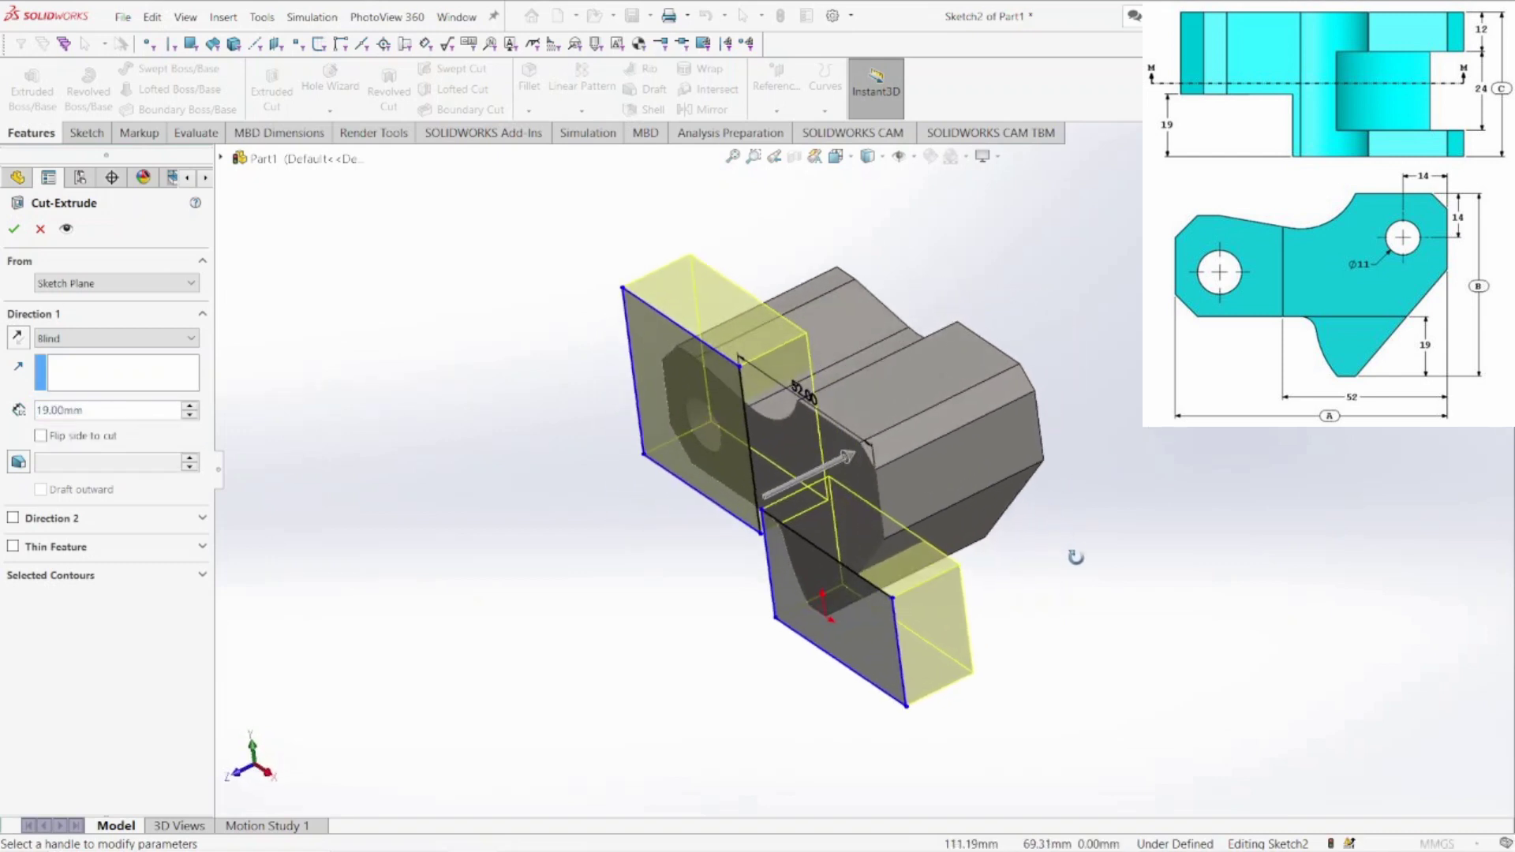
{"action": "left_click", "coordinate": [16, 230]}
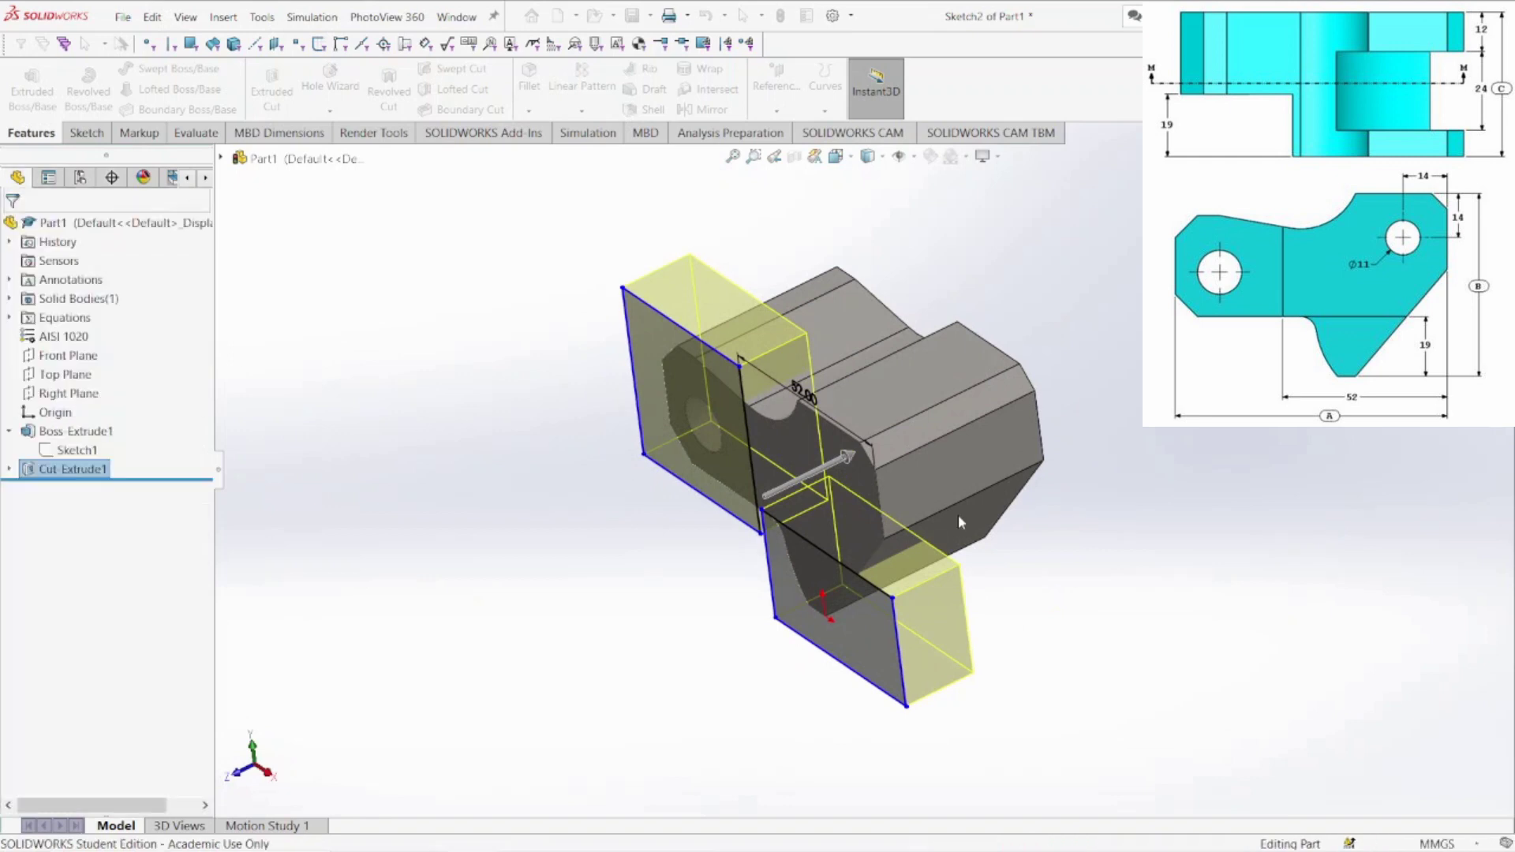
On the remaining full-thickness front face, sketch a circle about 16.4 mm in diameter near the chamfered upper corner
{"action": "middle_click_drag", "start_coordinate": [1057, 578], "coordinate": [1153, 558]}
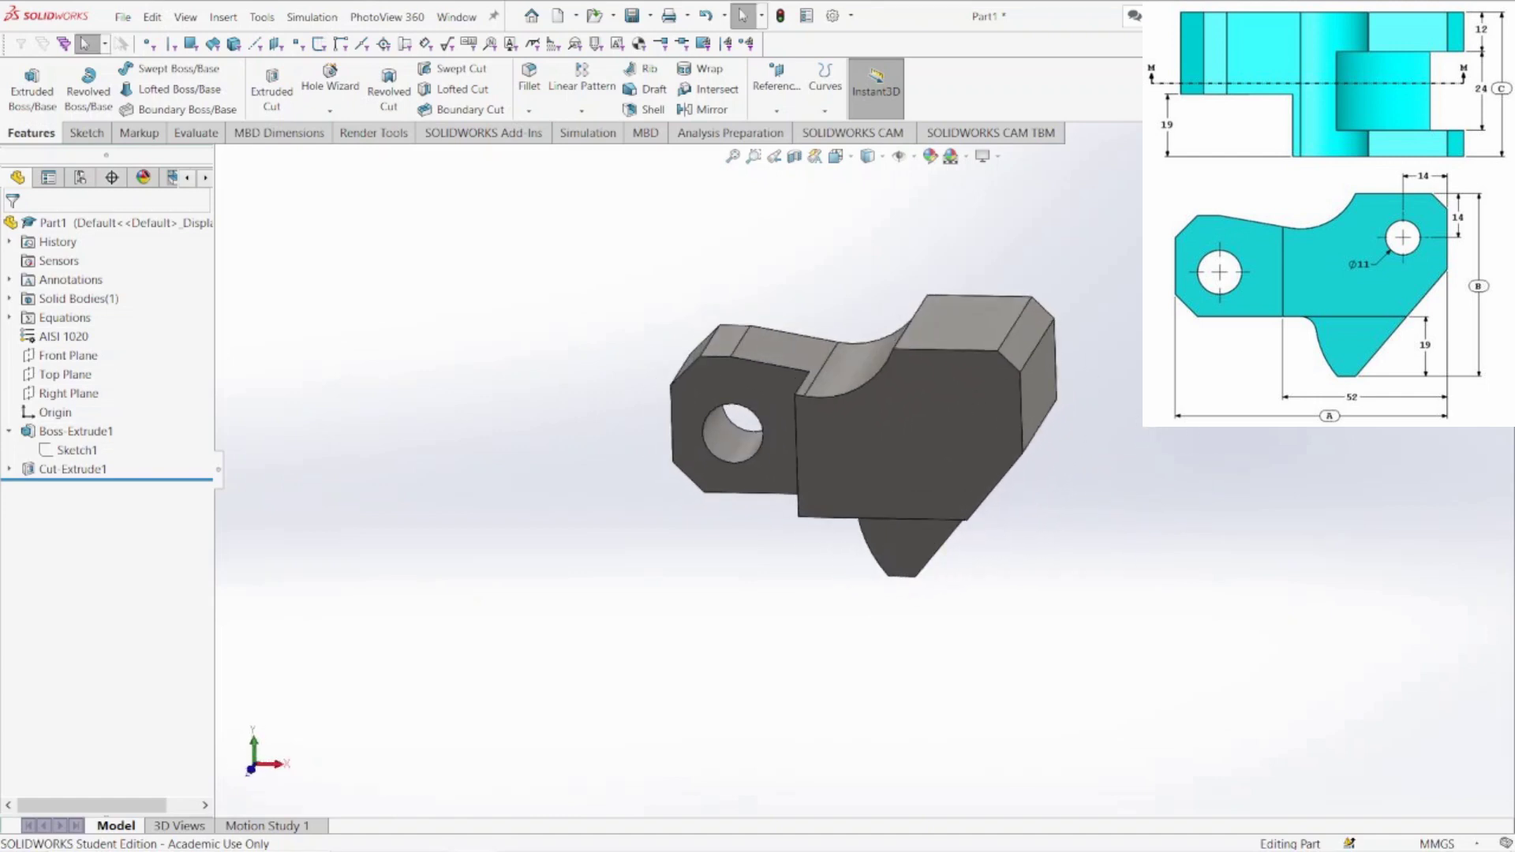
{"action": "right_click", "coordinate": [960, 421]}
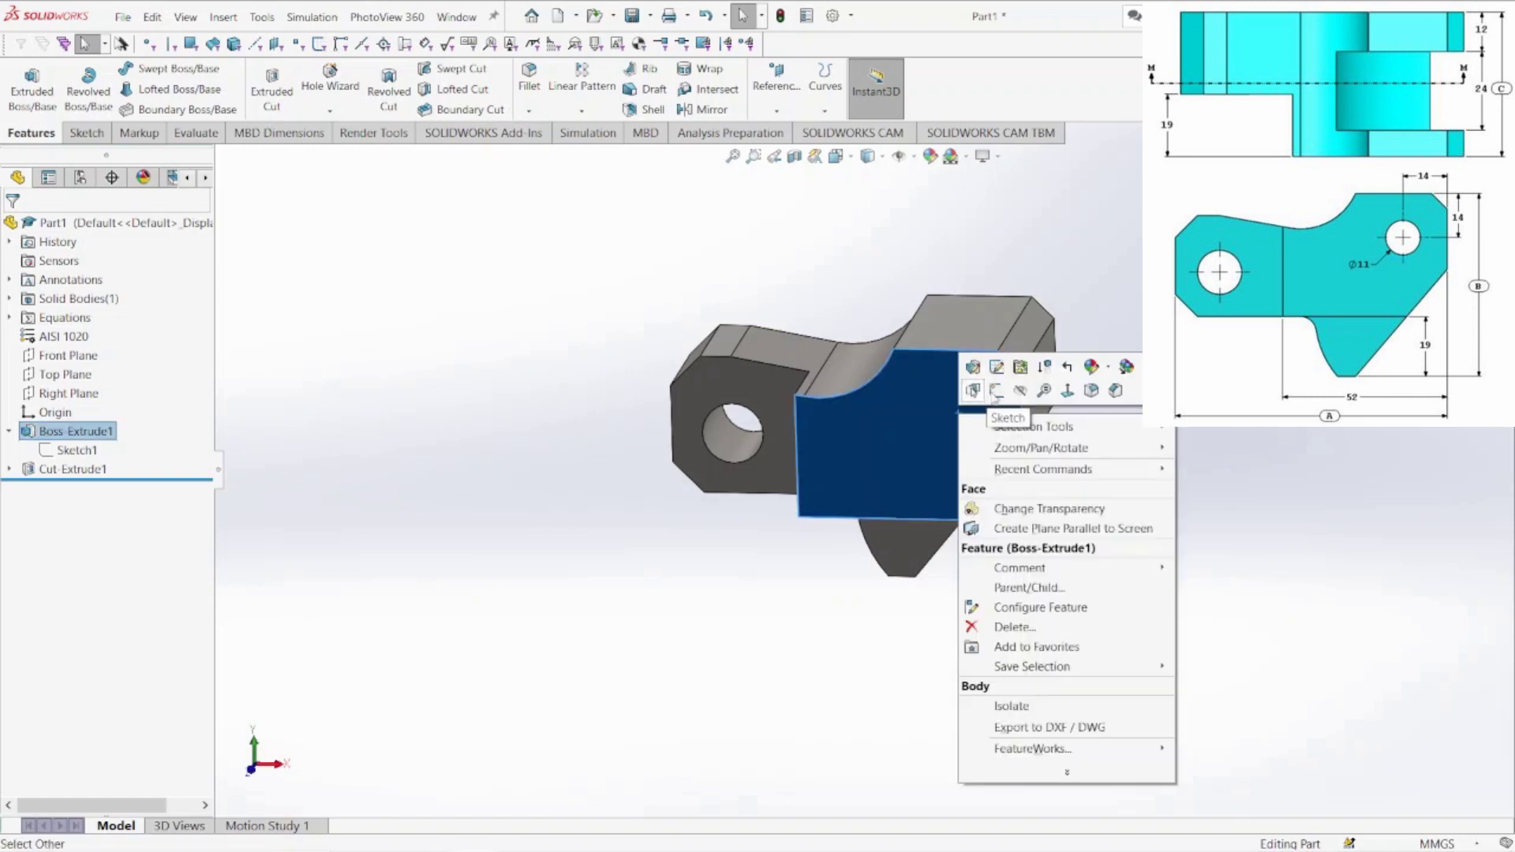
{"action": "left_click", "coordinate": [986, 390]}
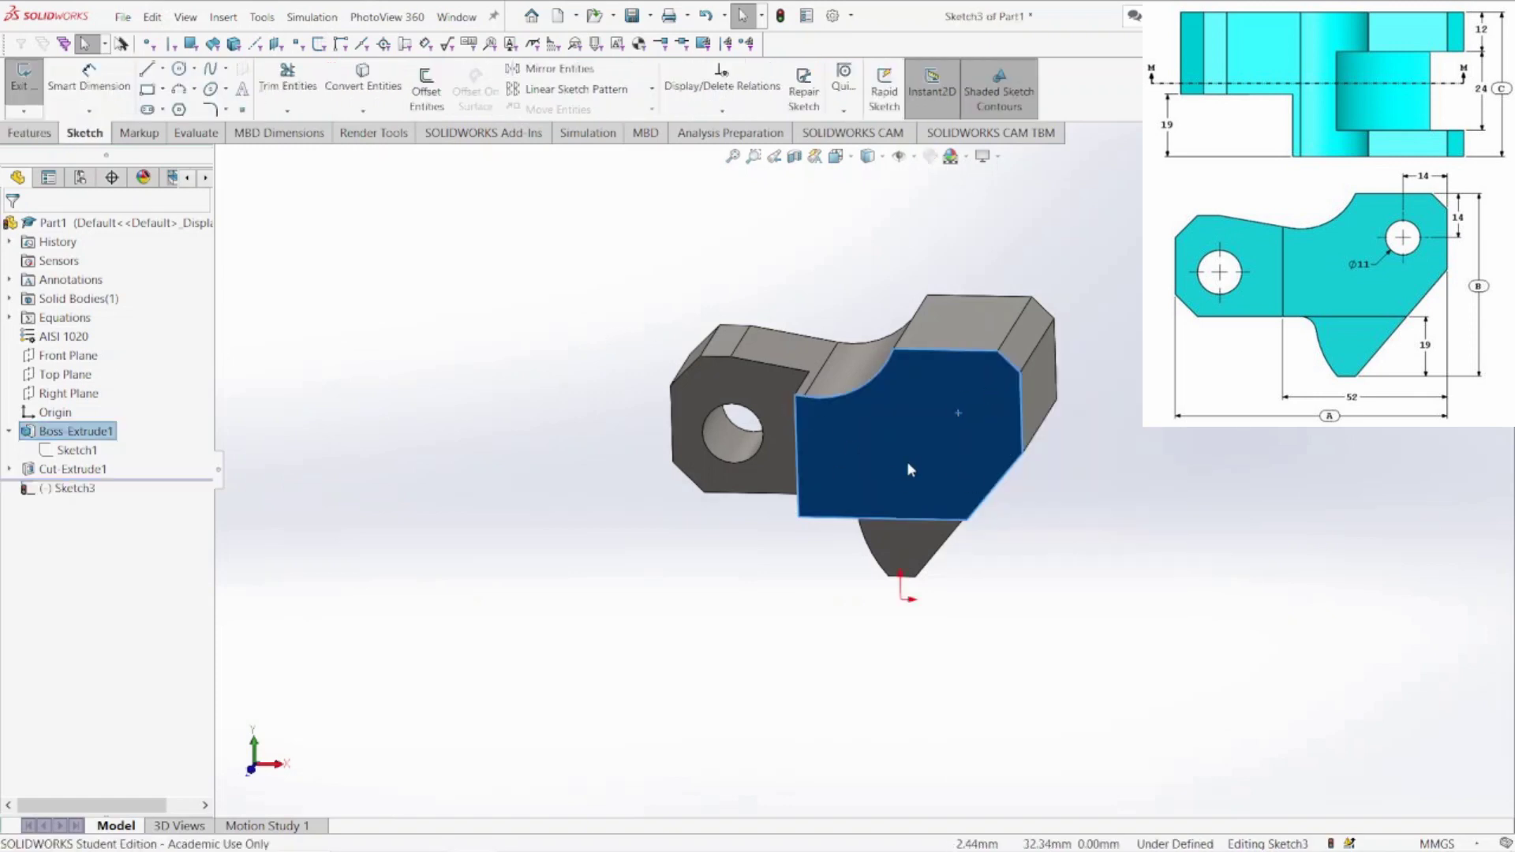
{"action": "left_click", "coordinate": [180, 69]}
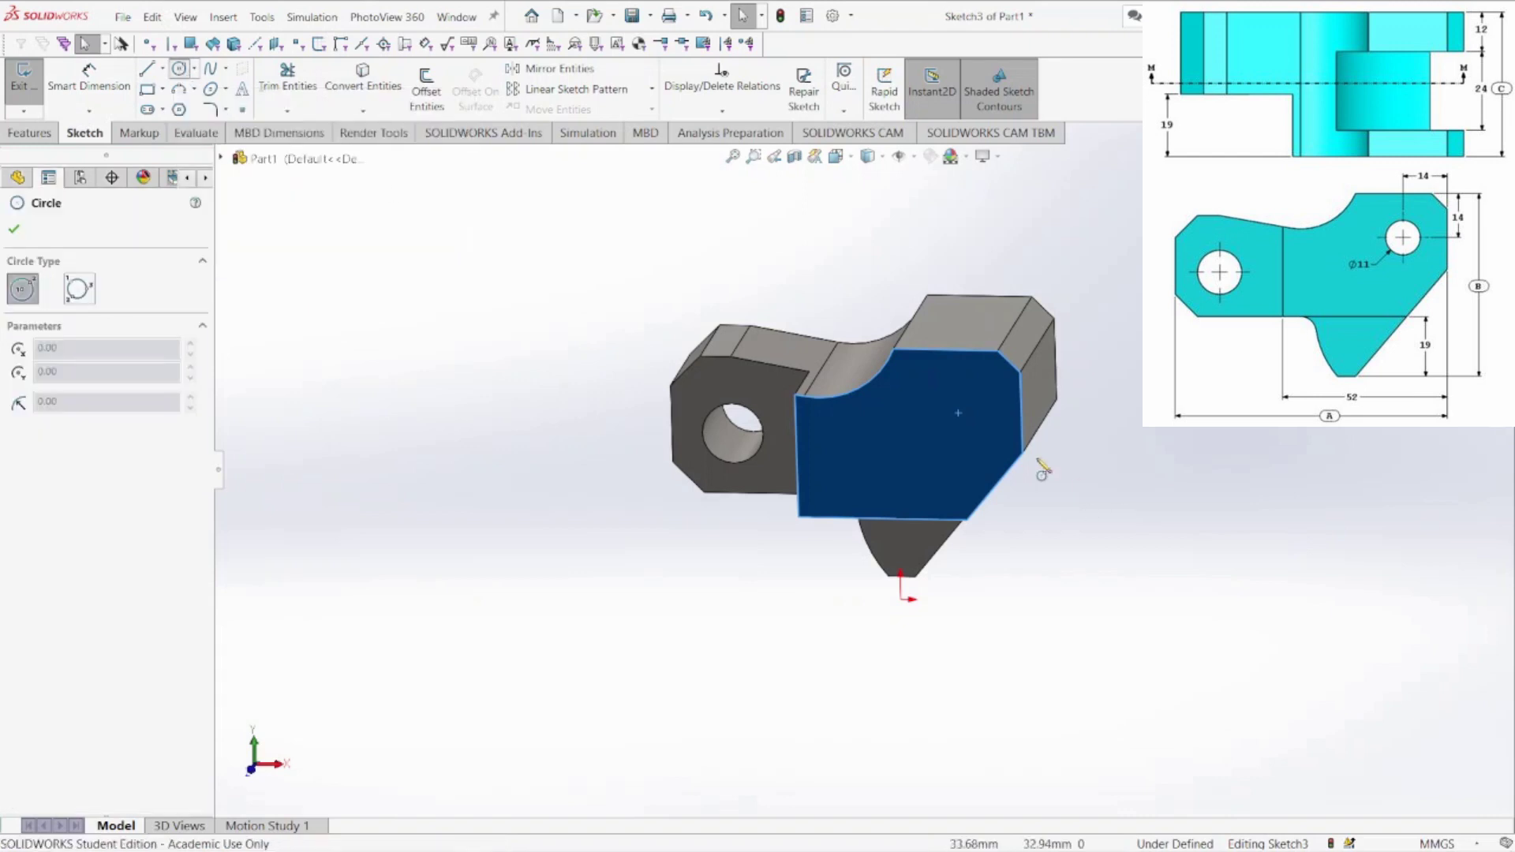
{"action": "left_click", "coordinate": [958, 392]}
{"action": "left_click", "coordinate": [978, 422]}
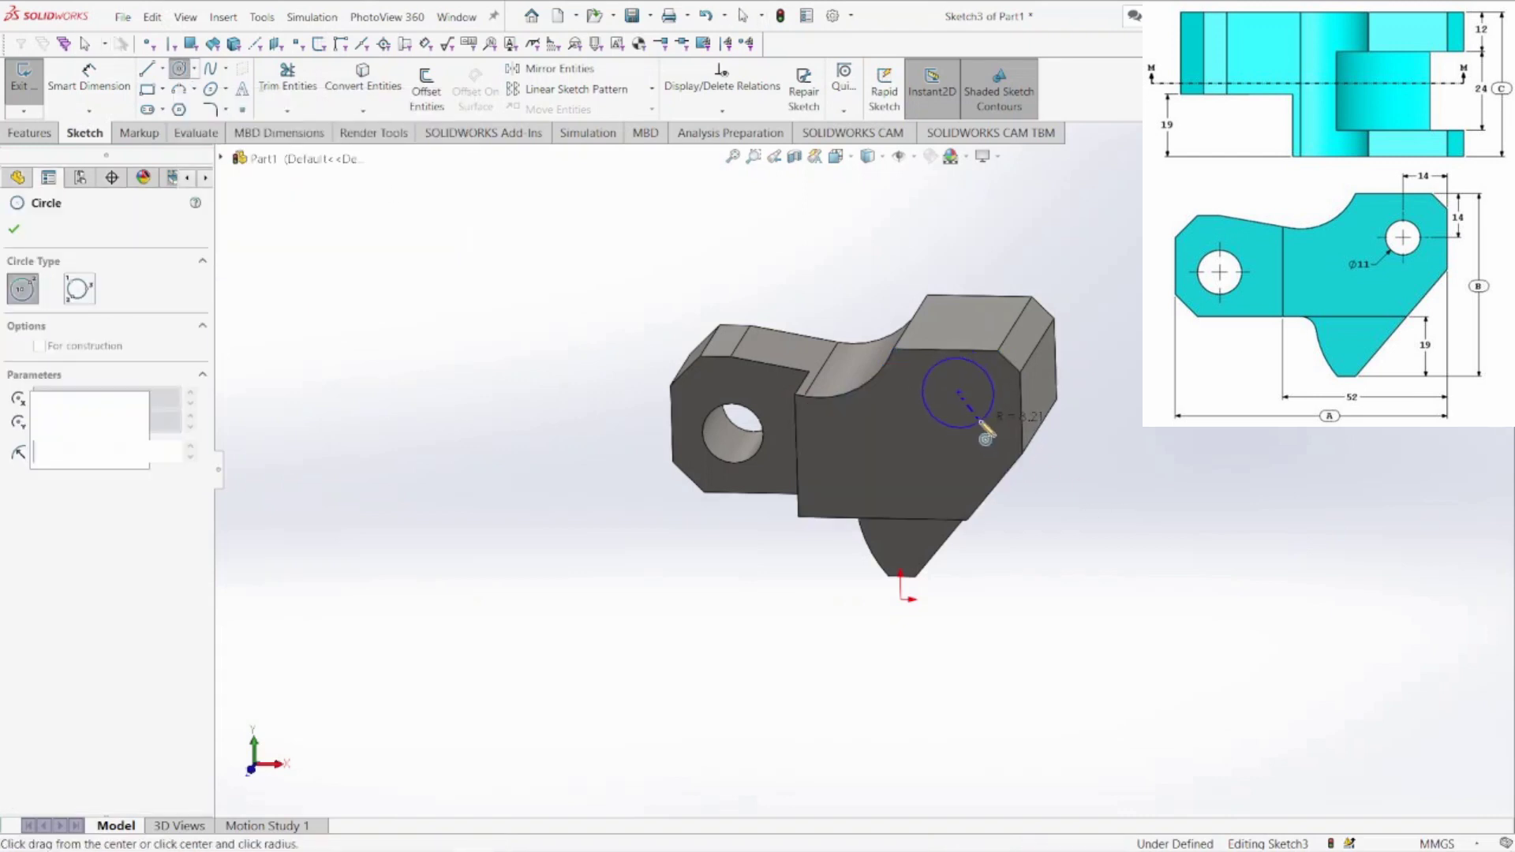
Dimension the circle's diameter as 11 mm
{"action": "left_click", "coordinate": [90, 79]}
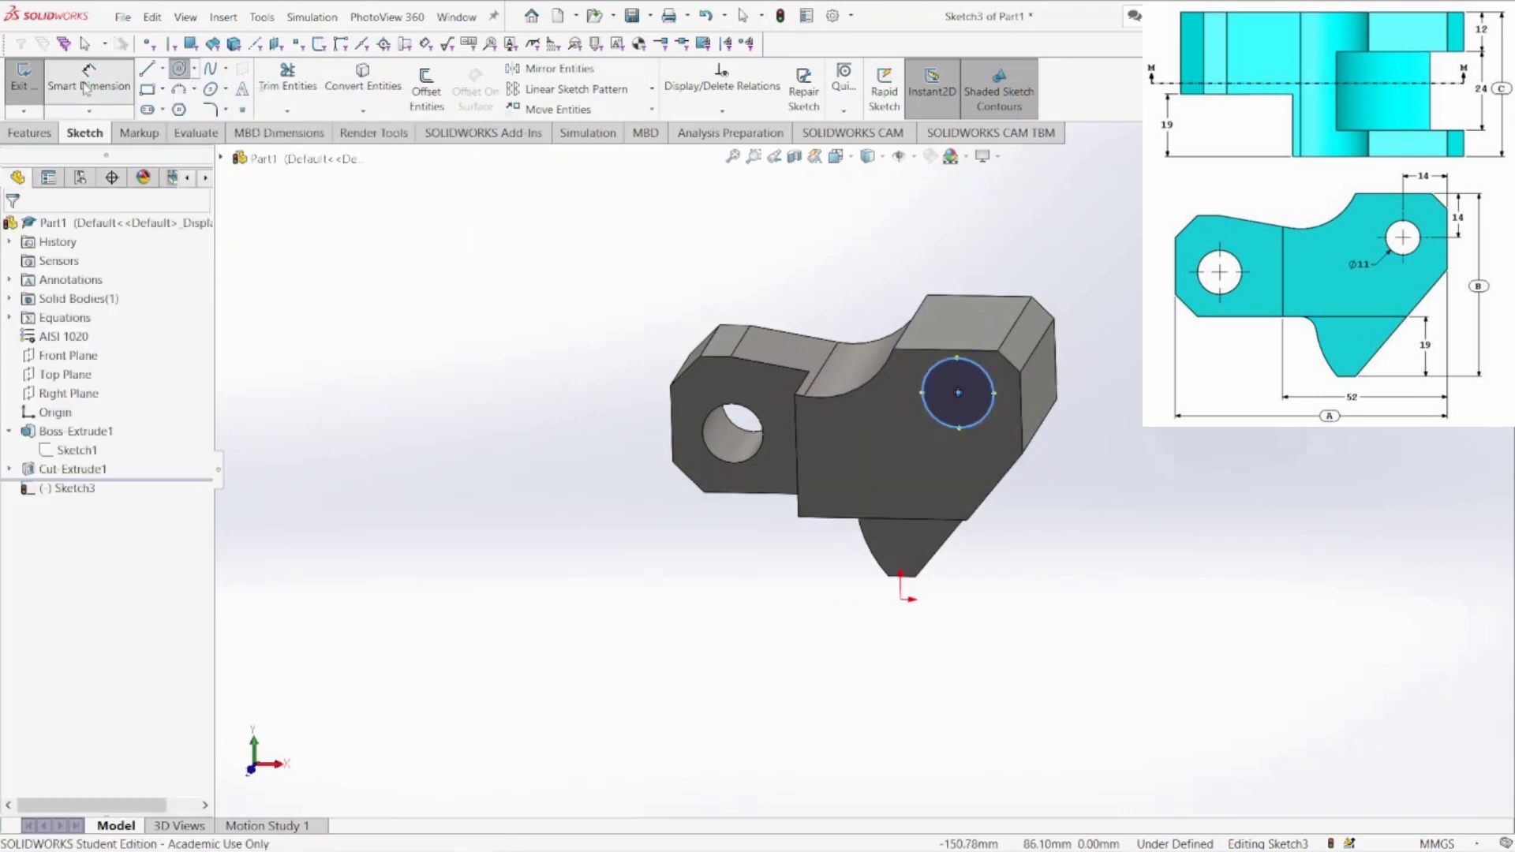
{"action": "left_click", "coordinate": [931, 418]}
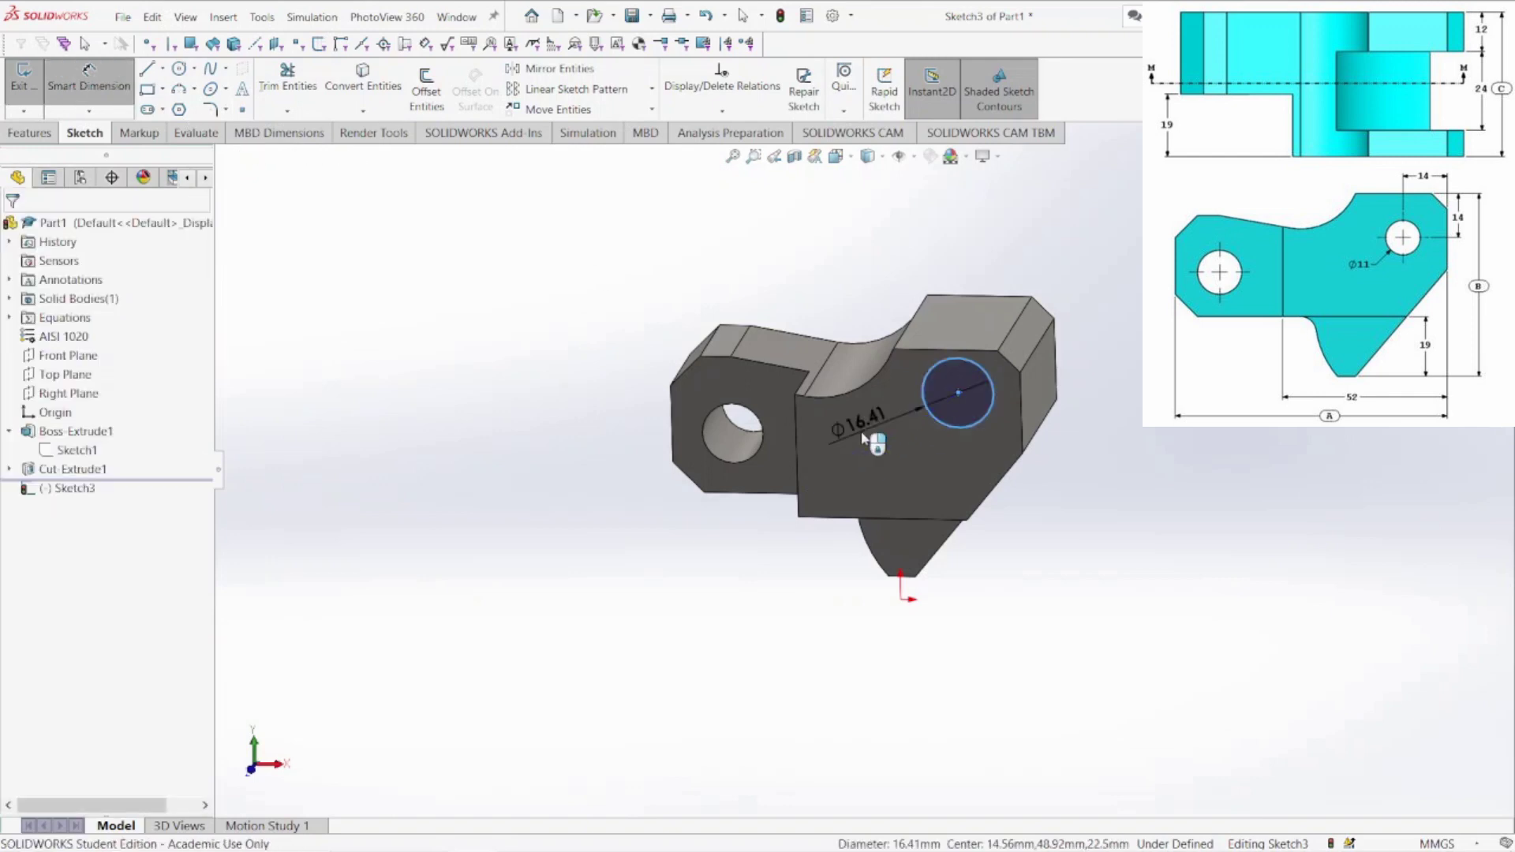
{"action": "left_click", "coordinate": [862, 438]}
{"action": "type", "text": "1"}
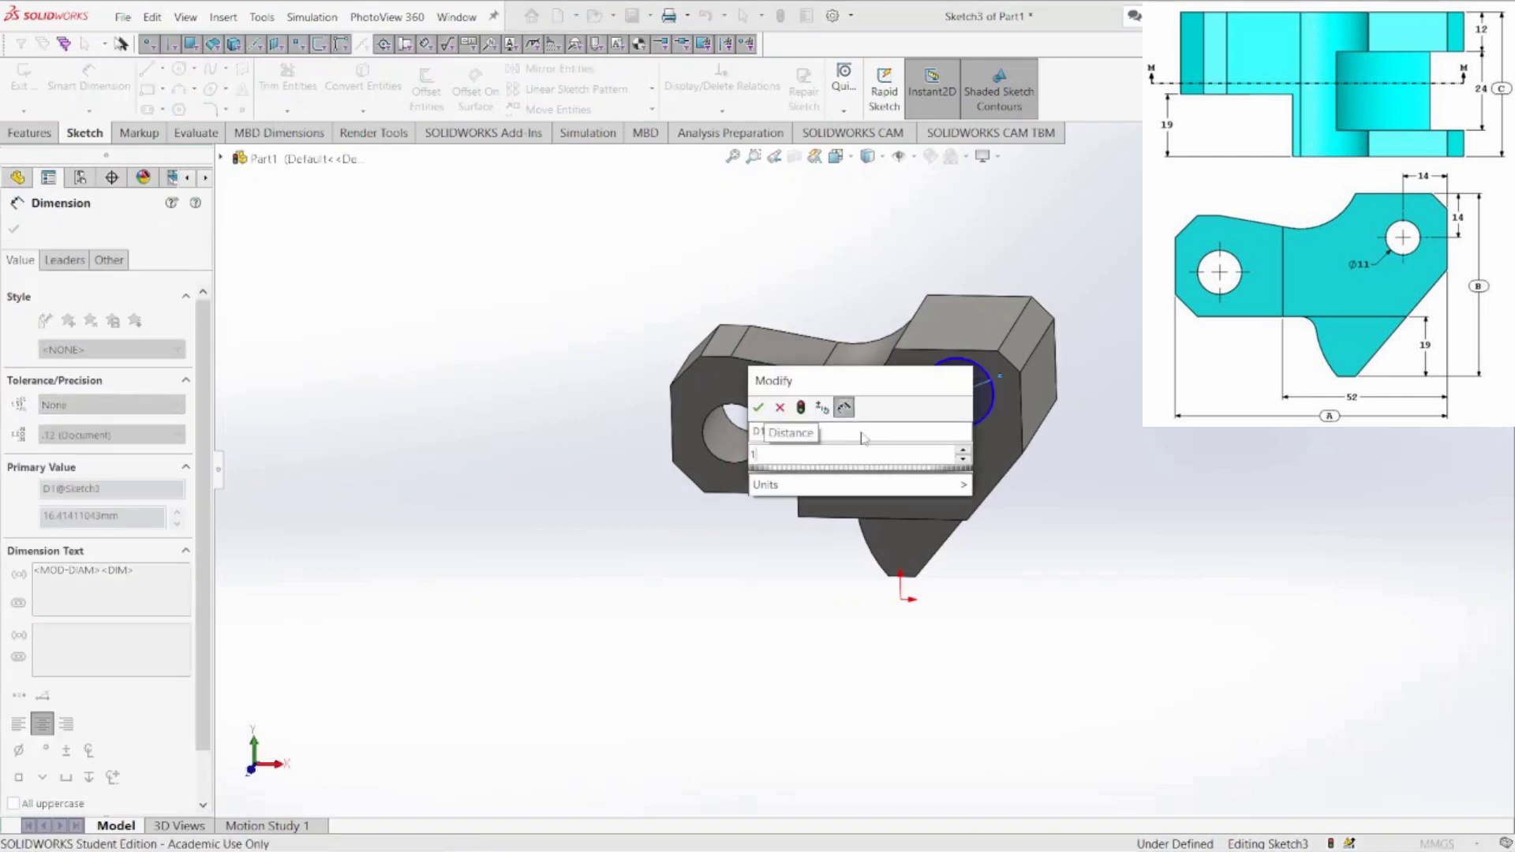
{"action": "key", "text": "Return"}
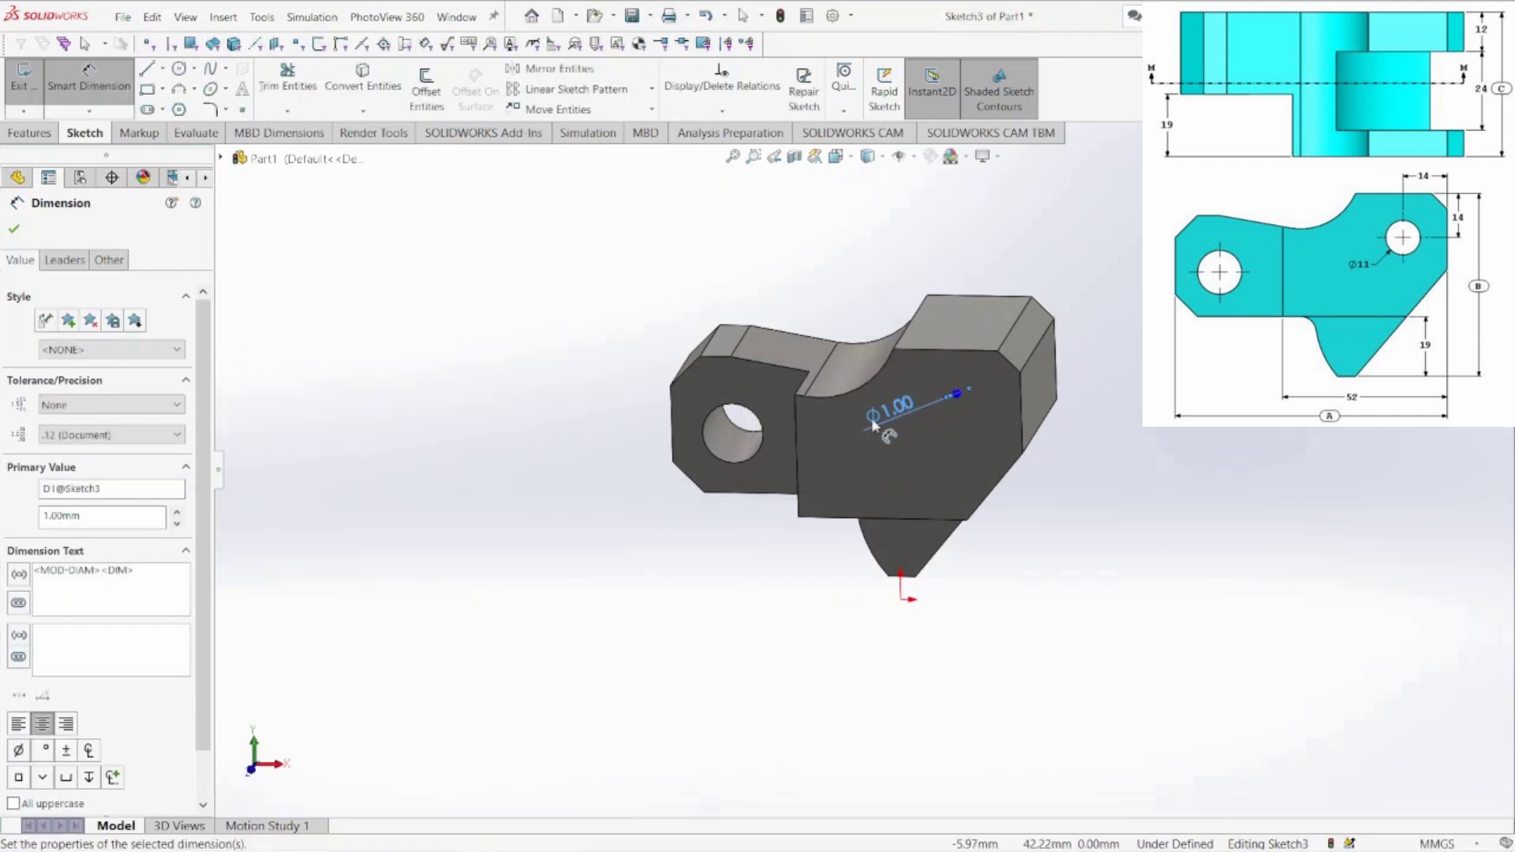
{"action": "double_click", "coordinate": [896, 410]}
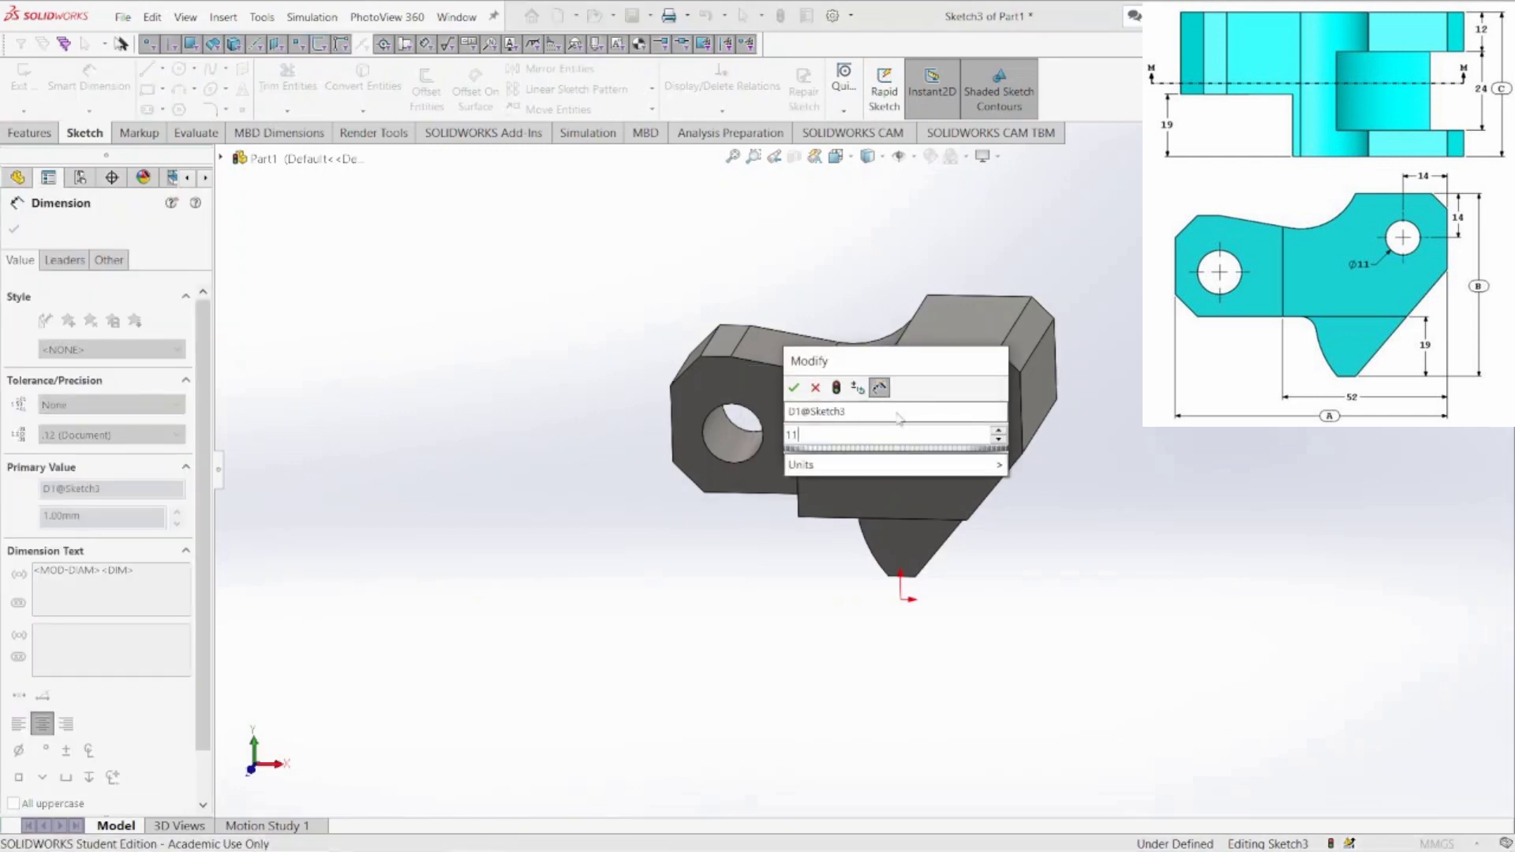
{"action": "type", "text": "11"}
{"action": "key", "text": "Return"}
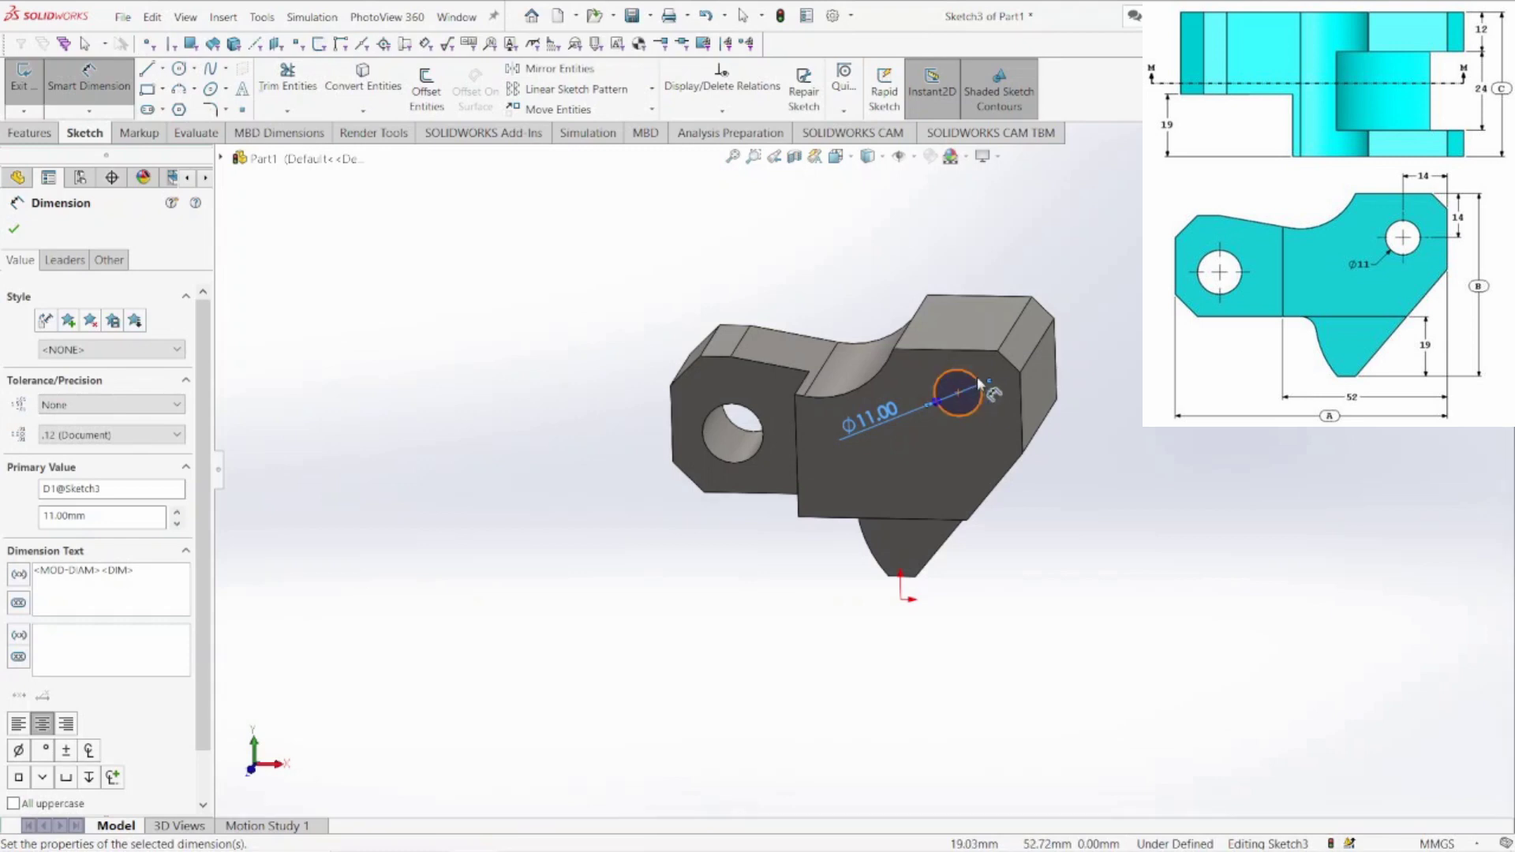
Locate the circle's centre 14 mm from the block's outer vertical edge and 14 mm below its upper horizontal edge
{"action": "left_click", "coordinate": [981, 399]}
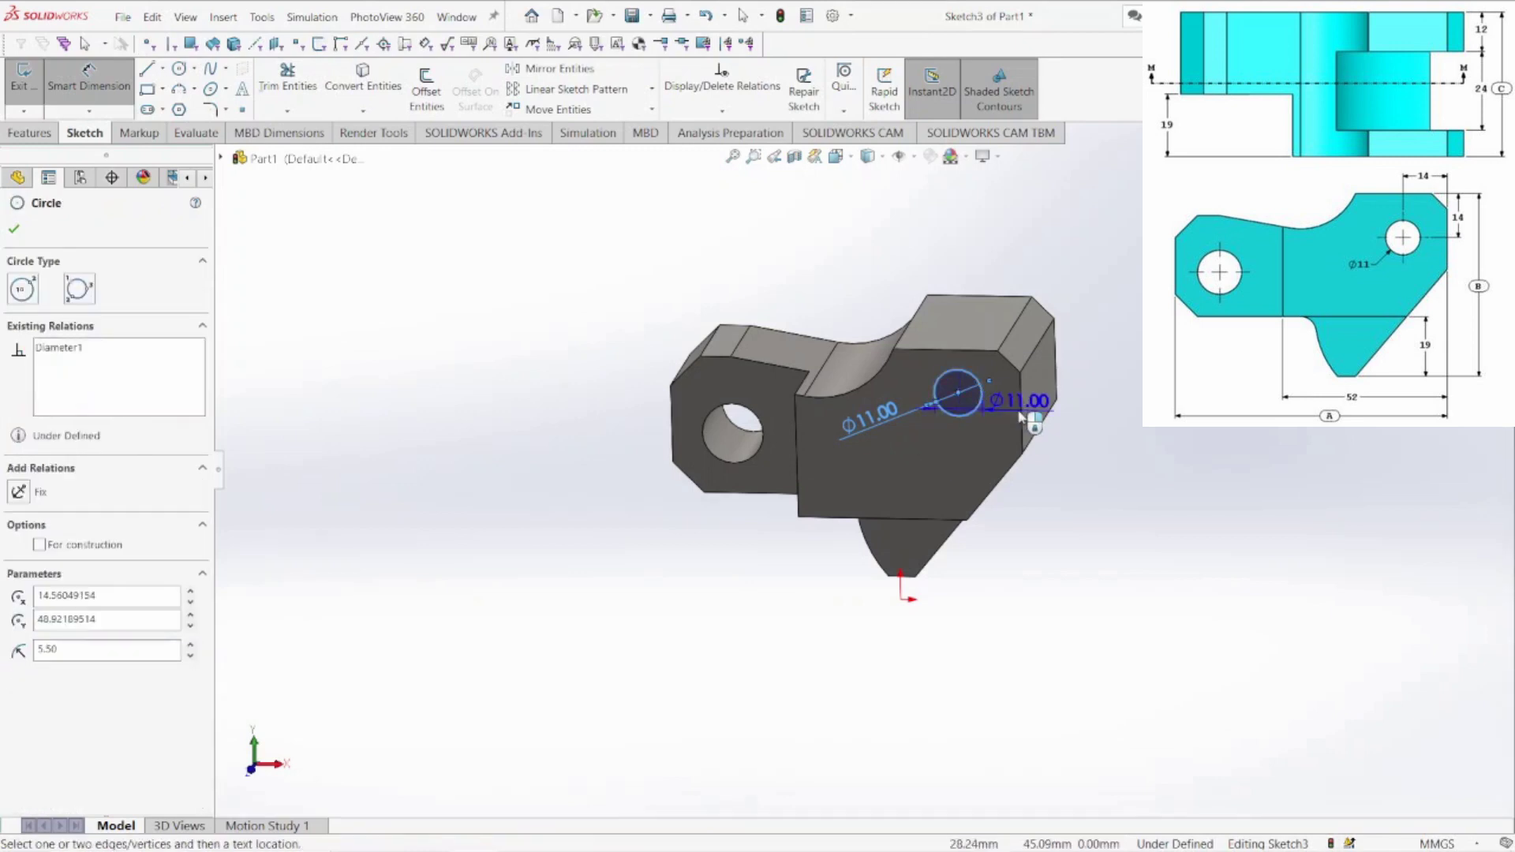
{"action": "left_click", "coordinate": [1022, 424]}
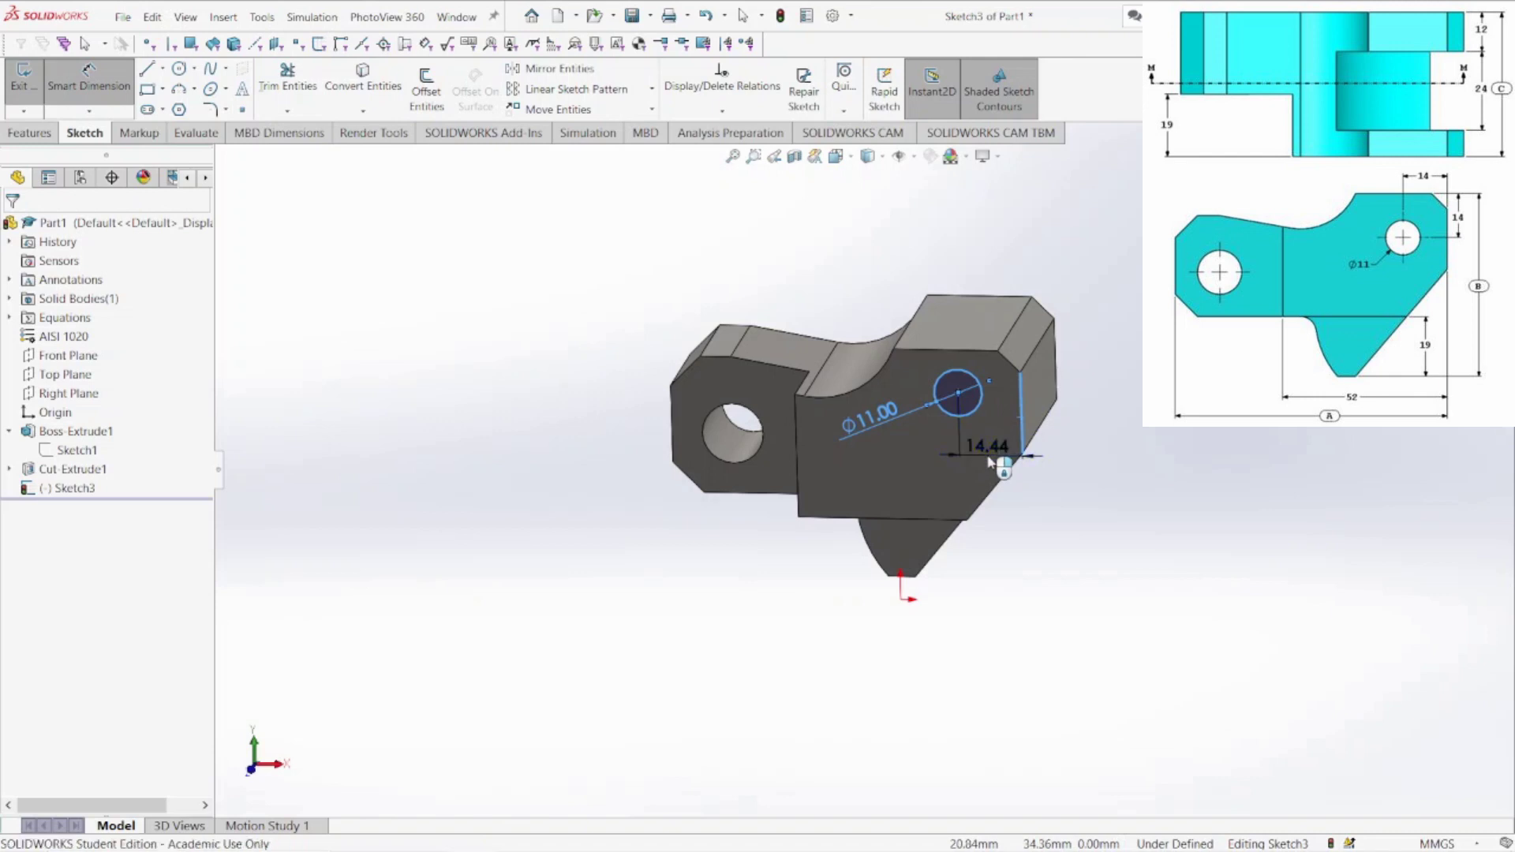
{"action": "left_click", "coordinate": [960, 461]}
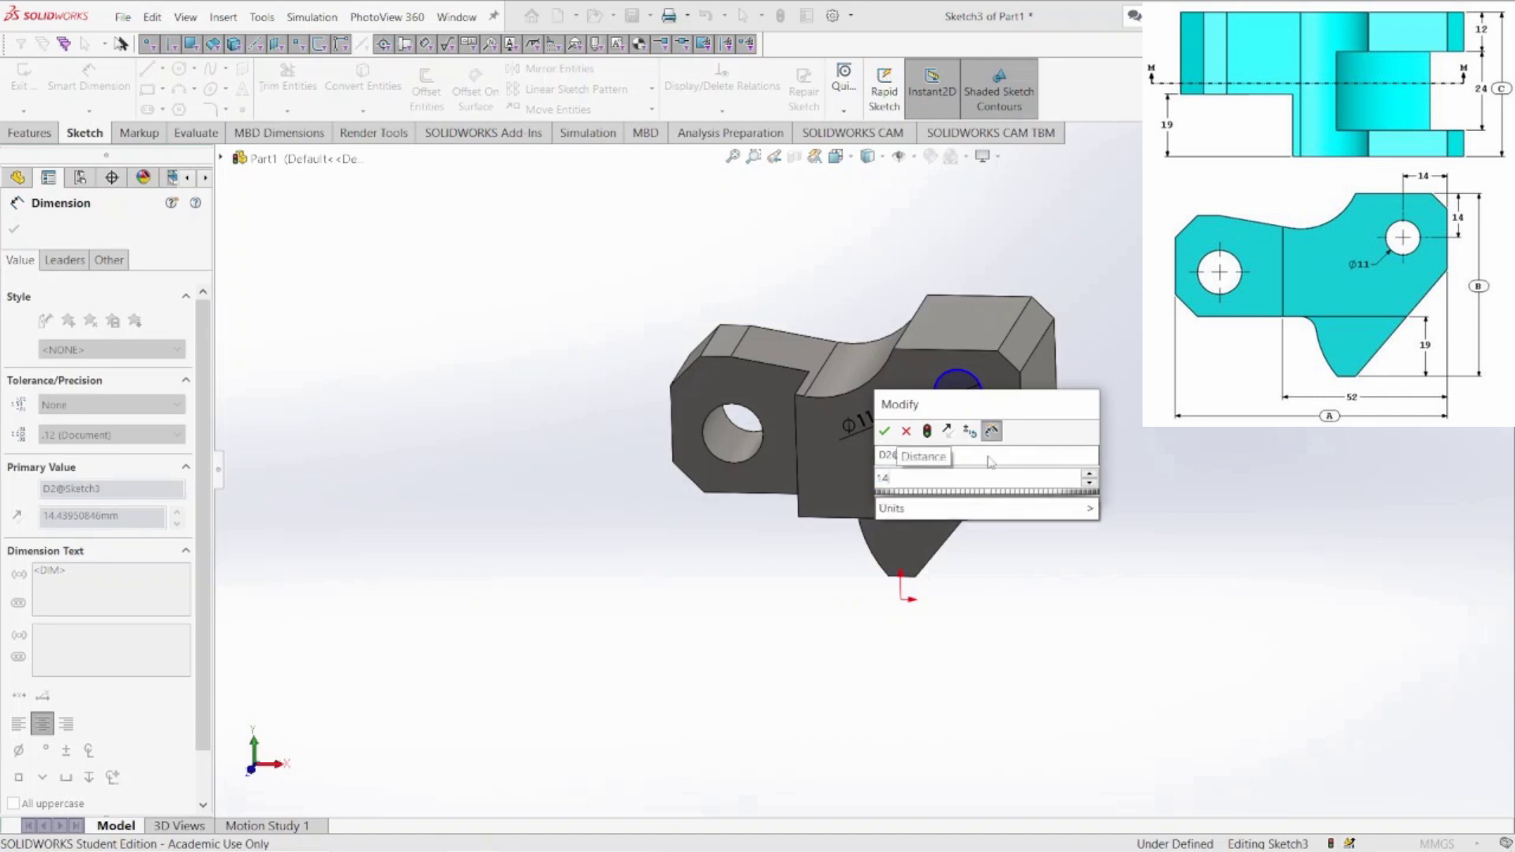
{"action": "key", "text": "Return"}
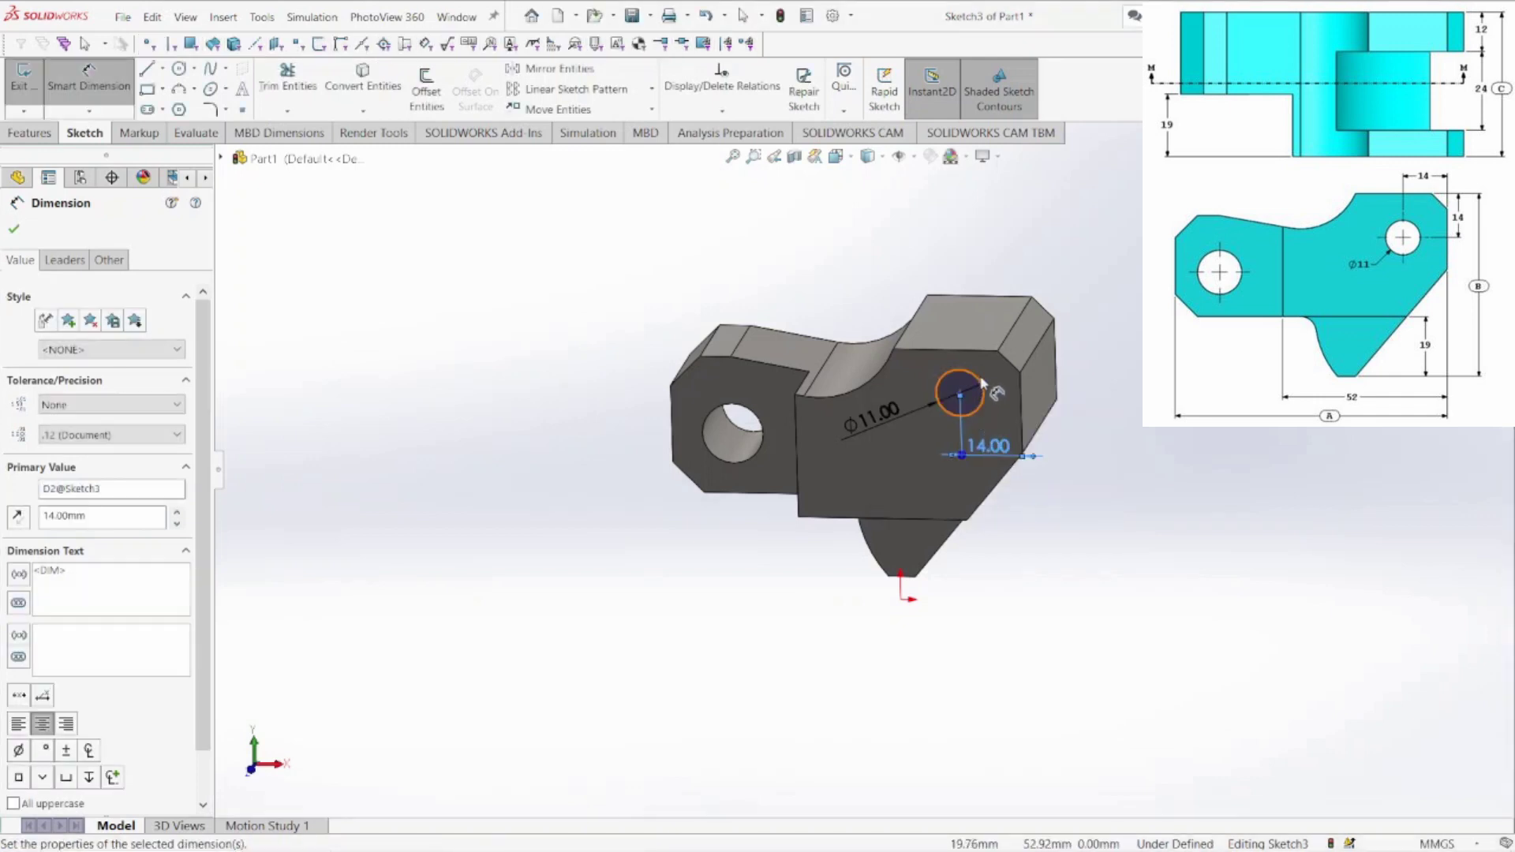
{"action": "left_click", "coordinate": [978, 384]}
{"action": "left_click", "coordinate": [947, 349]}
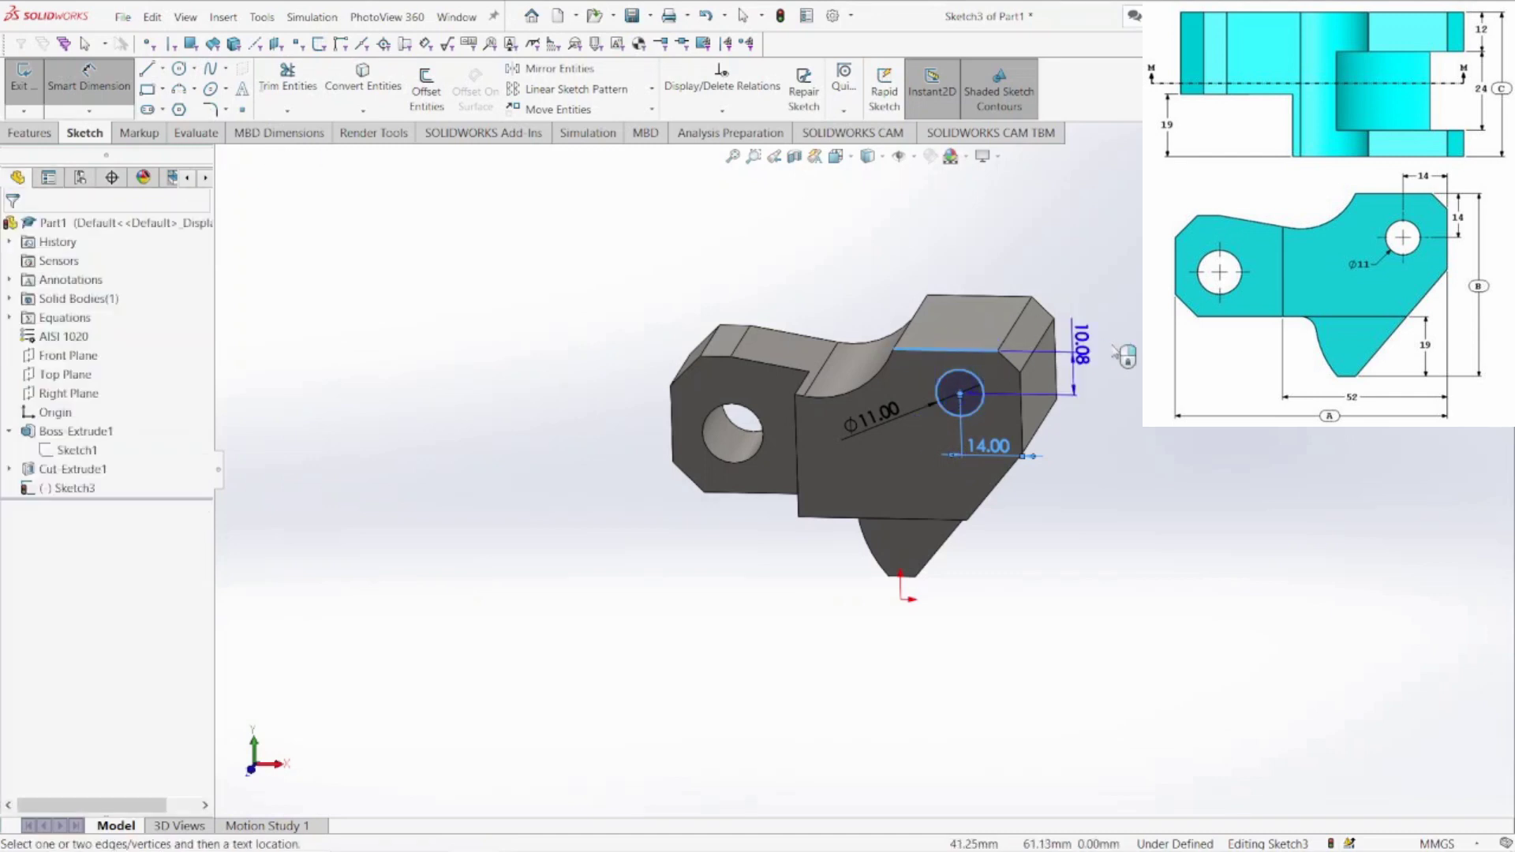
{"action": "left_click", "coordinate": [1136, 367]}
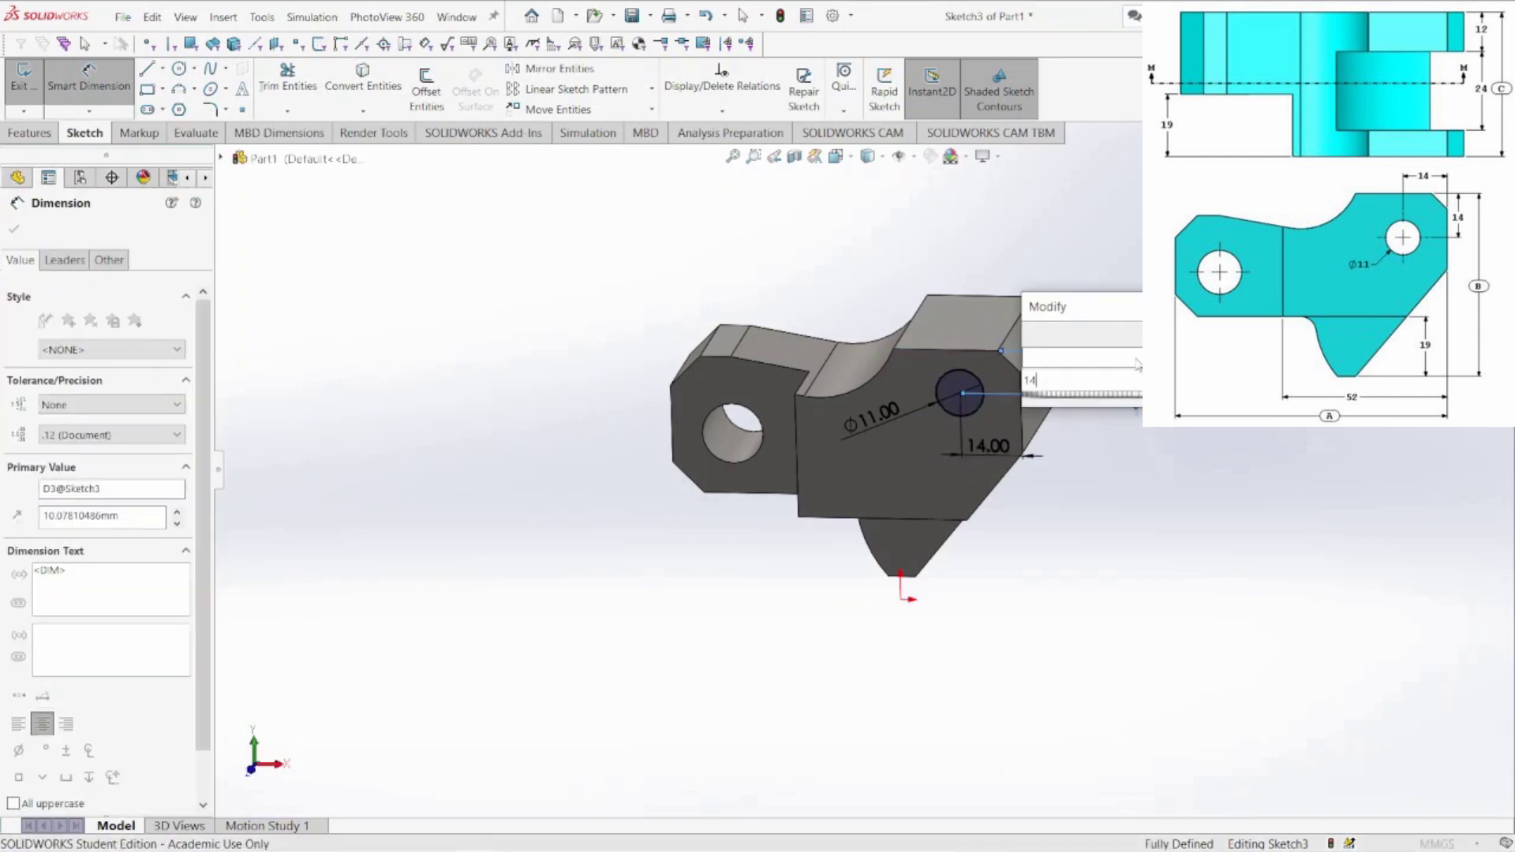
{"action": "key", "text": "Return"}
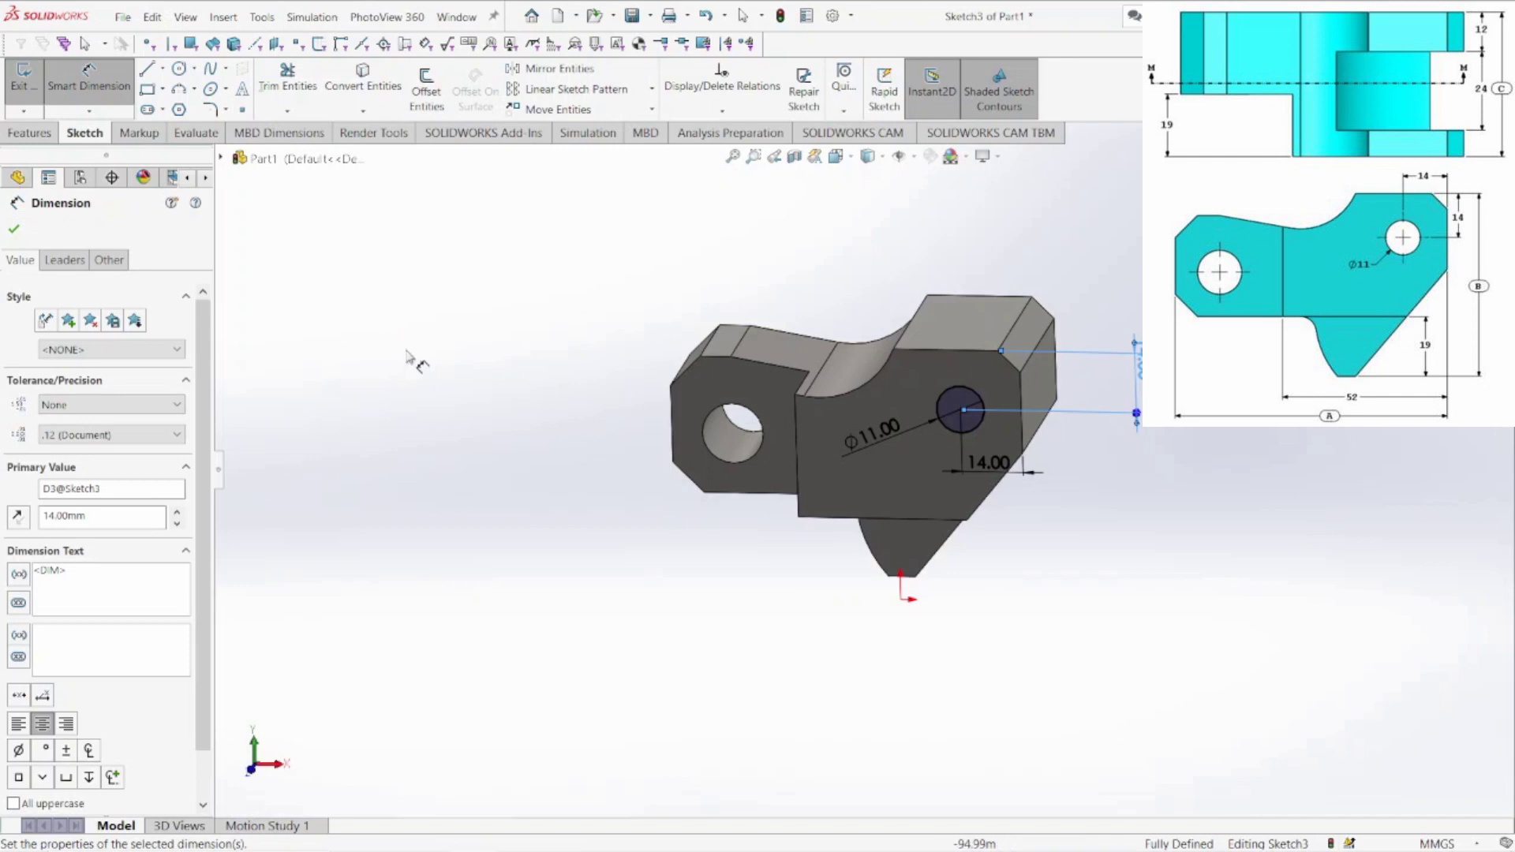
Cut-extrude the 11 mm circle Through All to make the second hole
{"action": "left_click", "coordinate": [28, 132]}
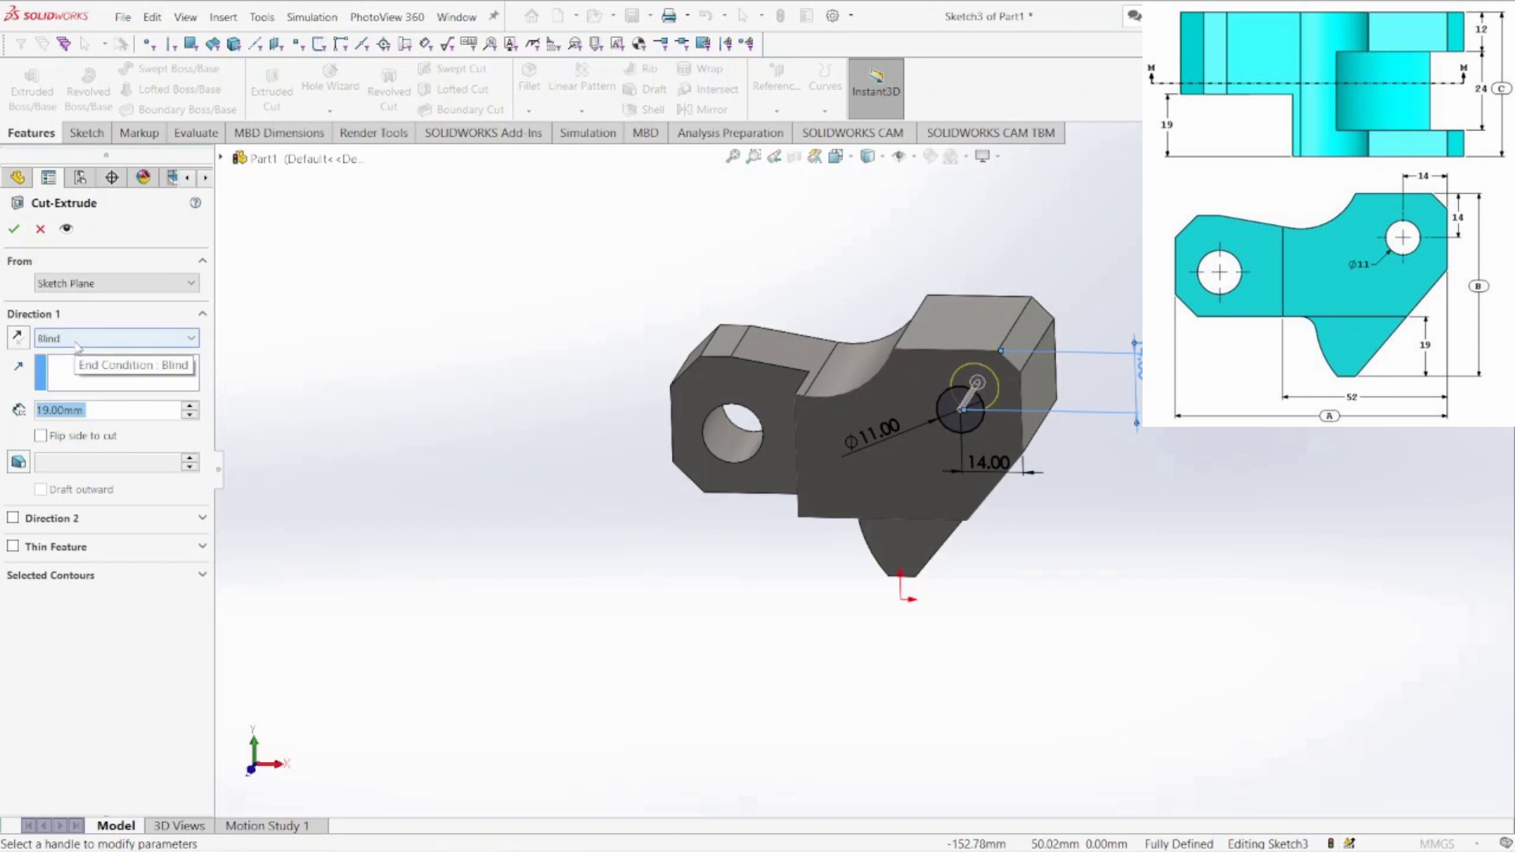
{"action": "left_click", "coordinate": [76, 341]}
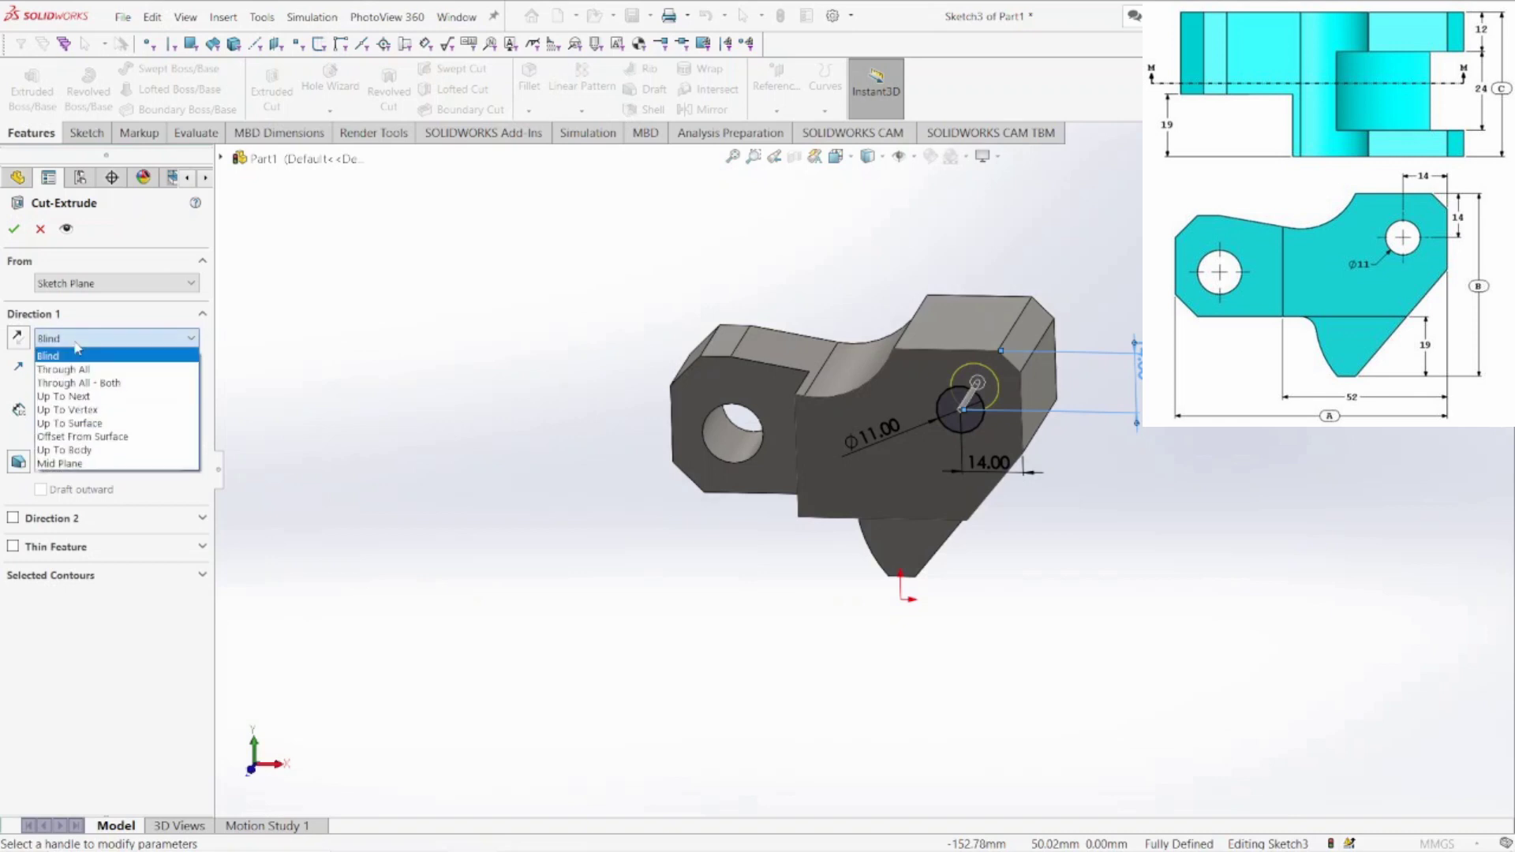
{"action": "left_click", "coordinate": [77, 369]}
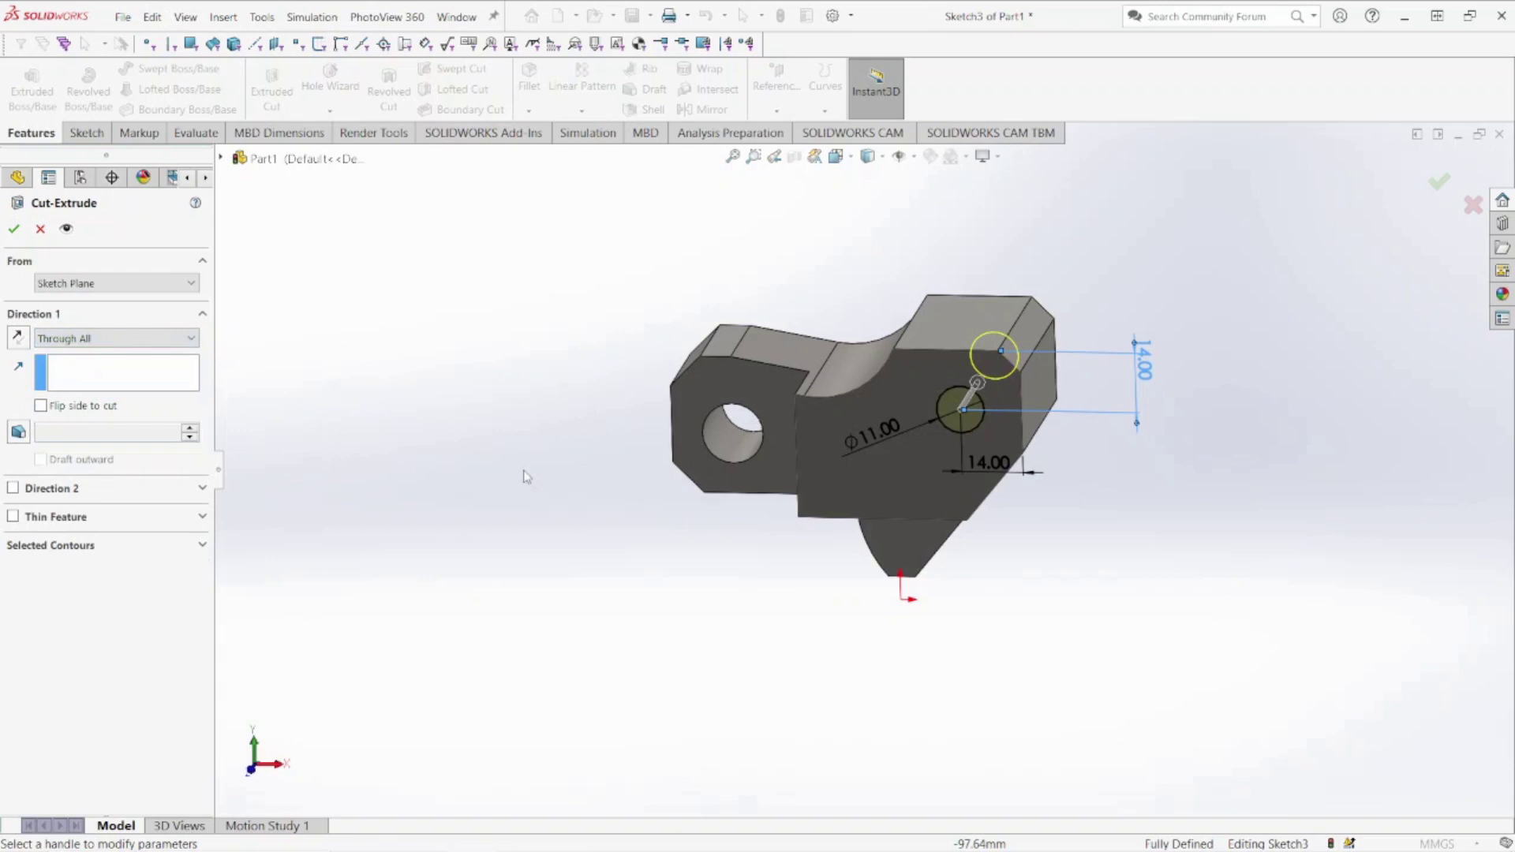
{"action": "left_click", "coordinate": [14, 229]}
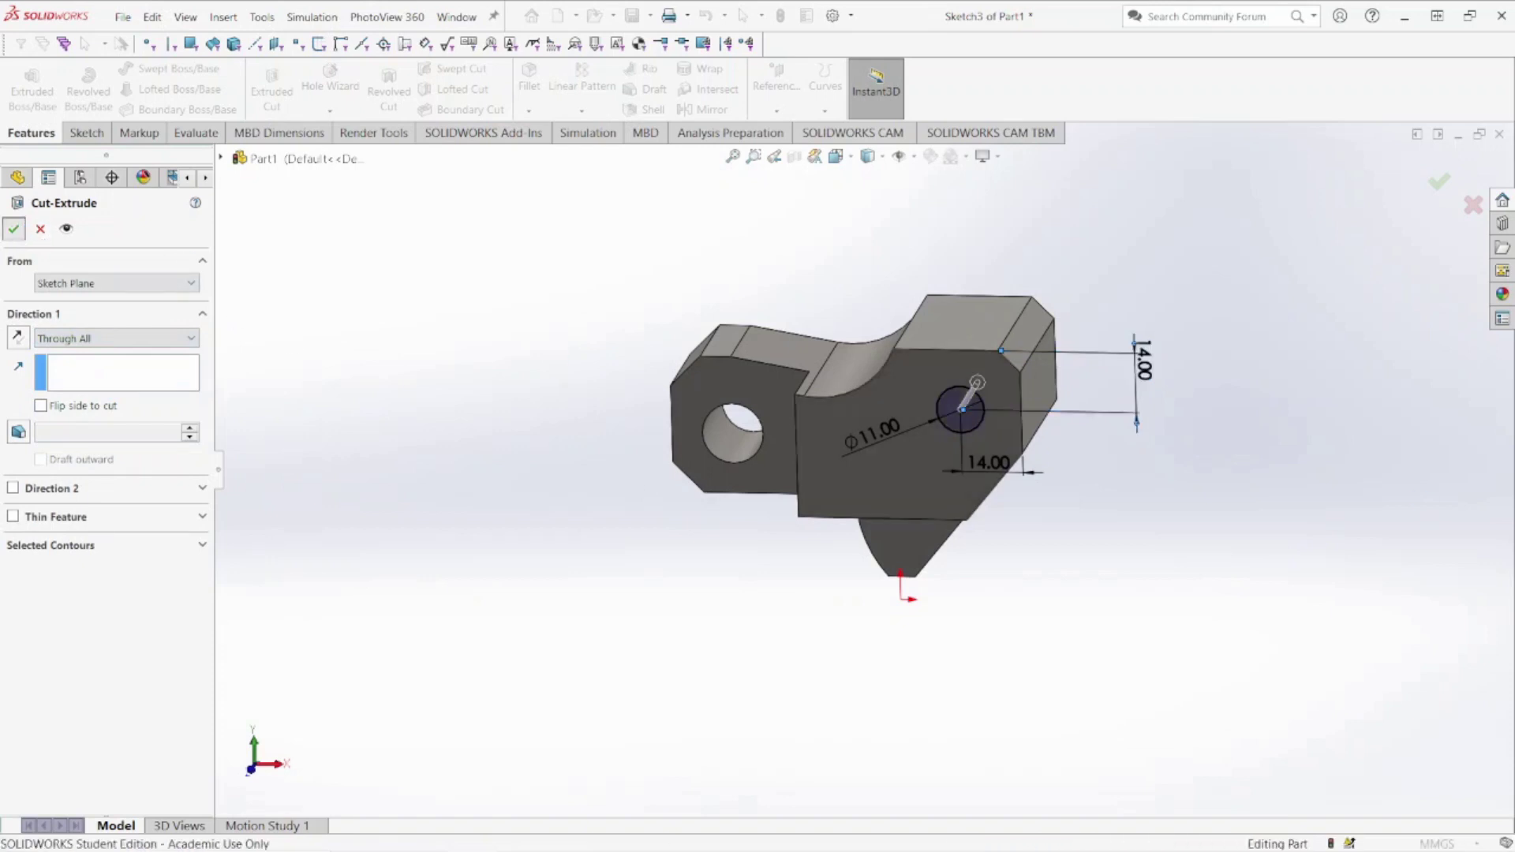
{"action": "left_click", "coordinate": [1042, 486]}
On the block's full-profile back face, sketch a circle about 113 mm in diameter, centred above and in line with the outer vertical edge
{"action": "middle_click_drag", "start_coordinate": [1146, 568], "coordinate": [1118, 608]}
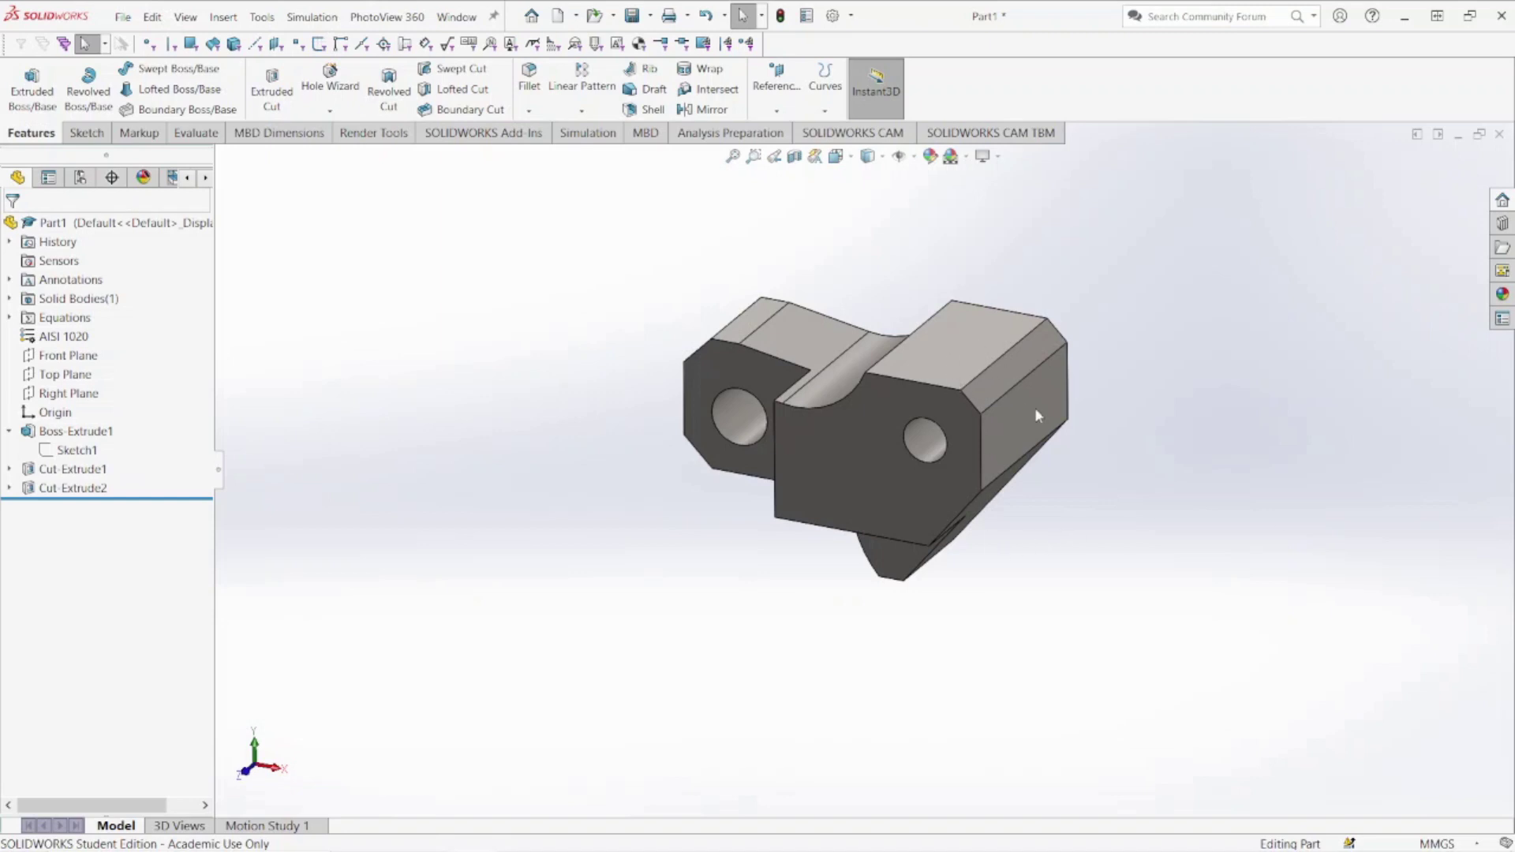
{"action": "mouse_move", "coordinate": [1199, 424]}
{"action": "middle_mouse_down"}
{"action": "mouse_move", "coordinate": [1060, 439]}
{"action": "mouse_move", "coordinate": [936, 493]}
{"action": "middle_mouse_up"}
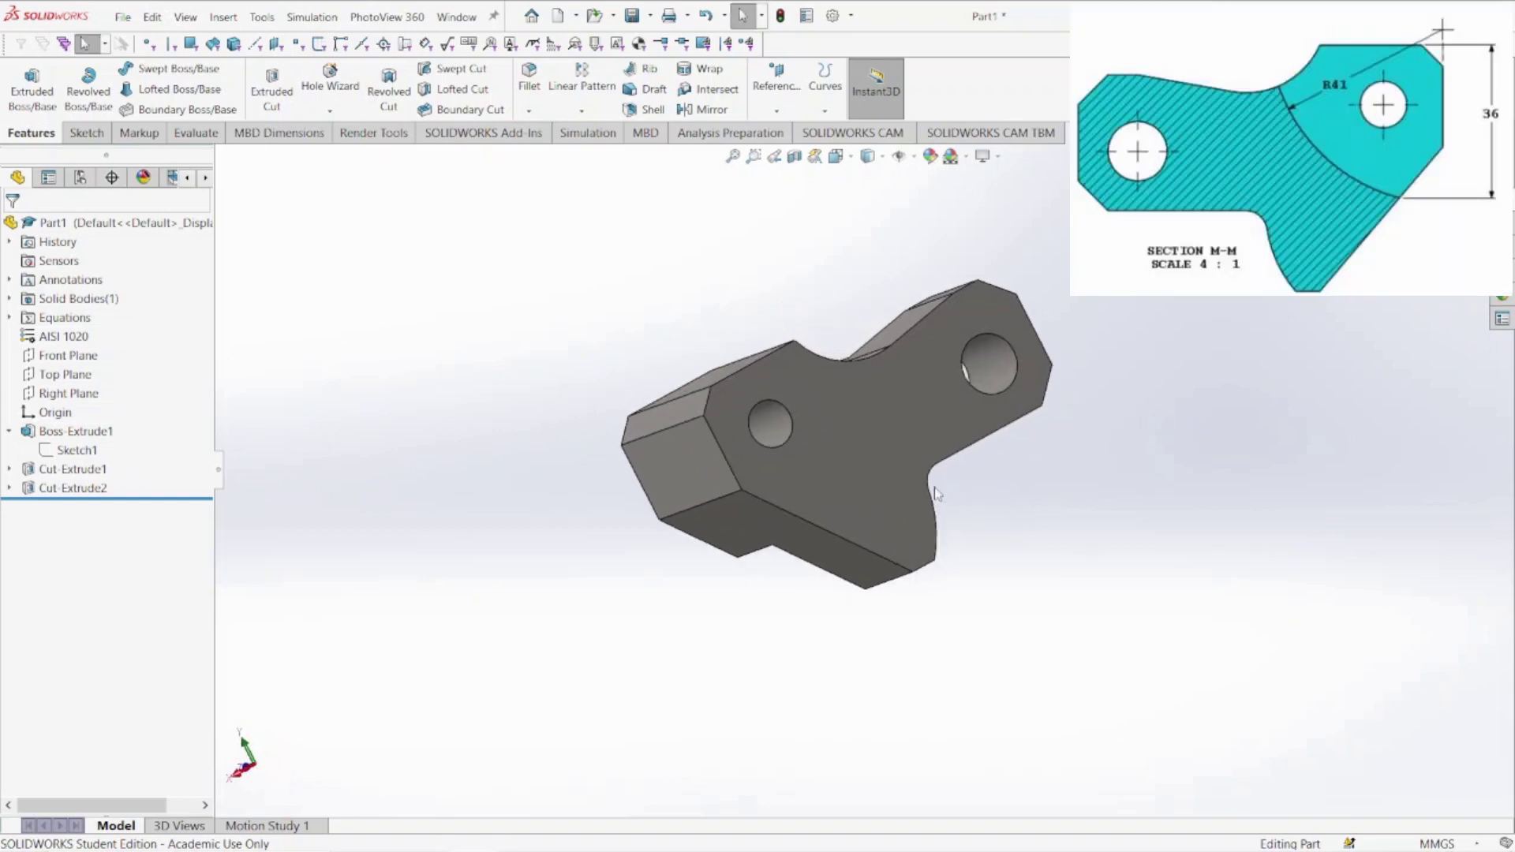
{"action": "right_click", "coordinate": [830, 437]}
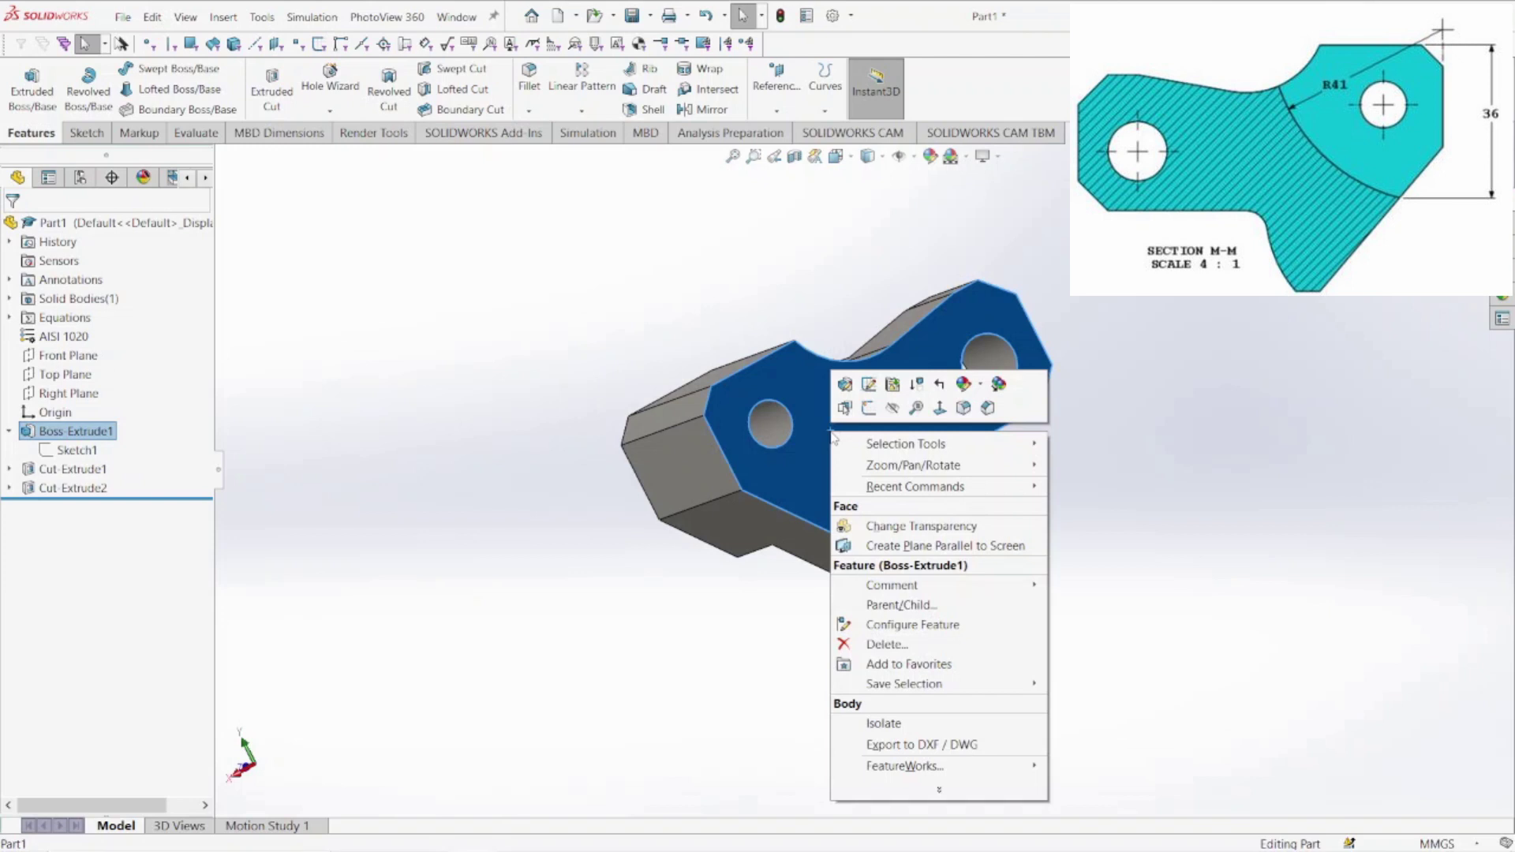
{"action": "left_click", "coordinate": [869, 407]}
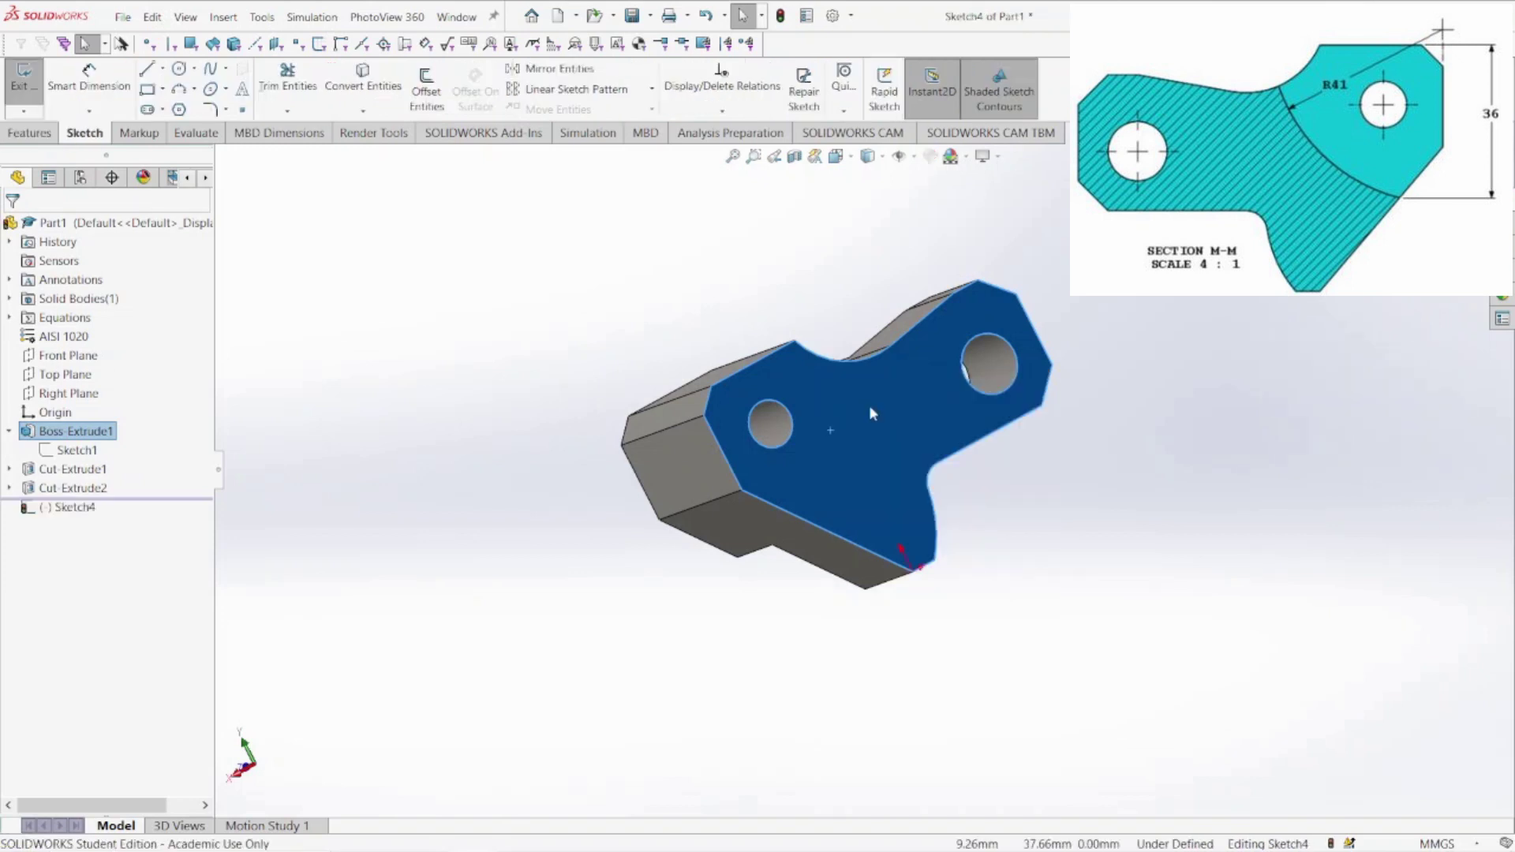
{"action": "key", "text": "space"}
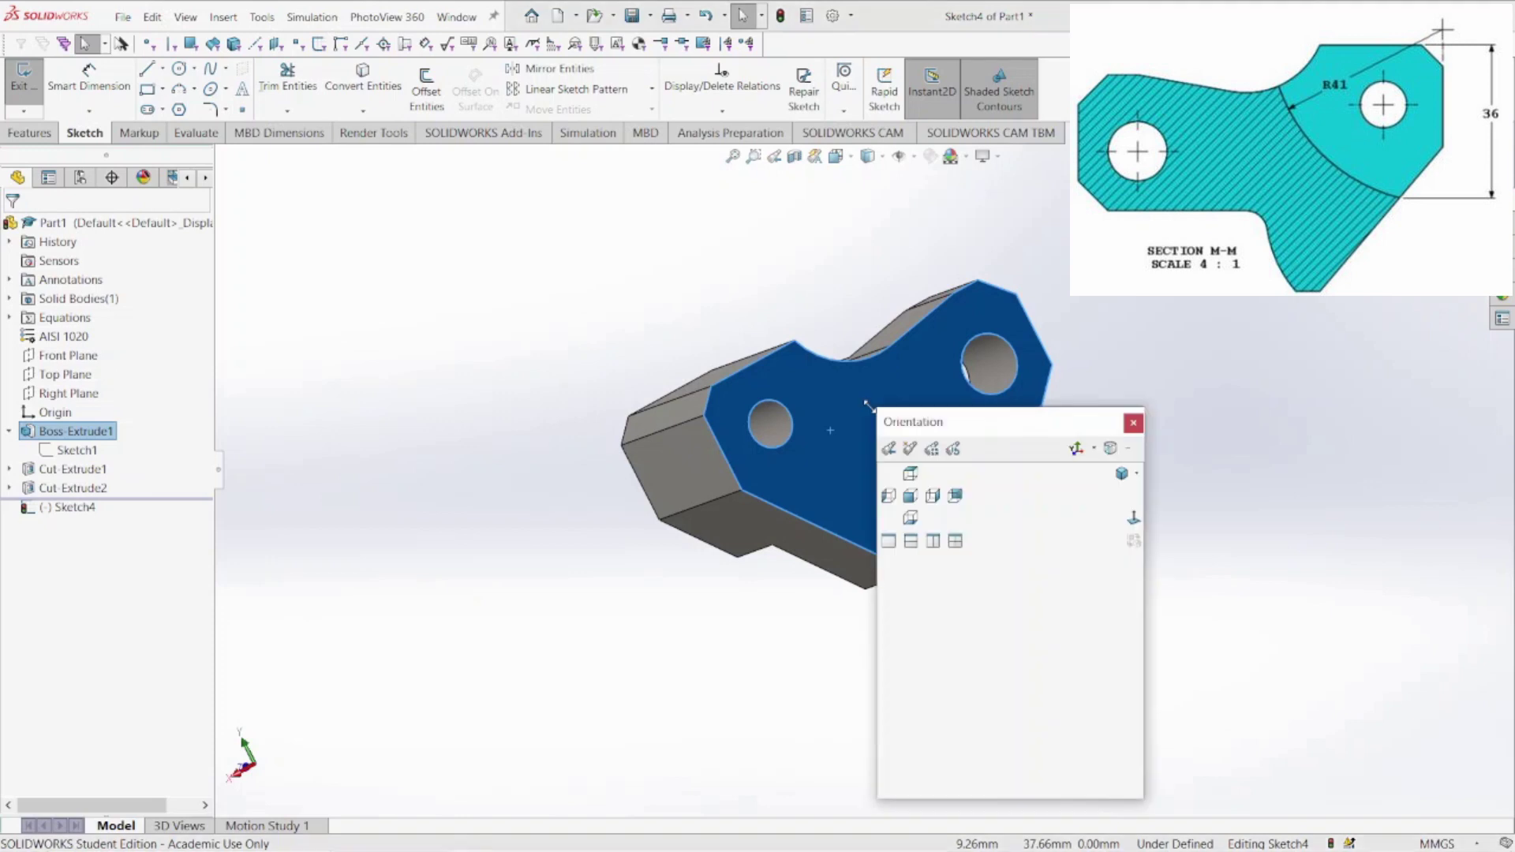
{"action": "left_click", "coordinate": [1133, 518]}
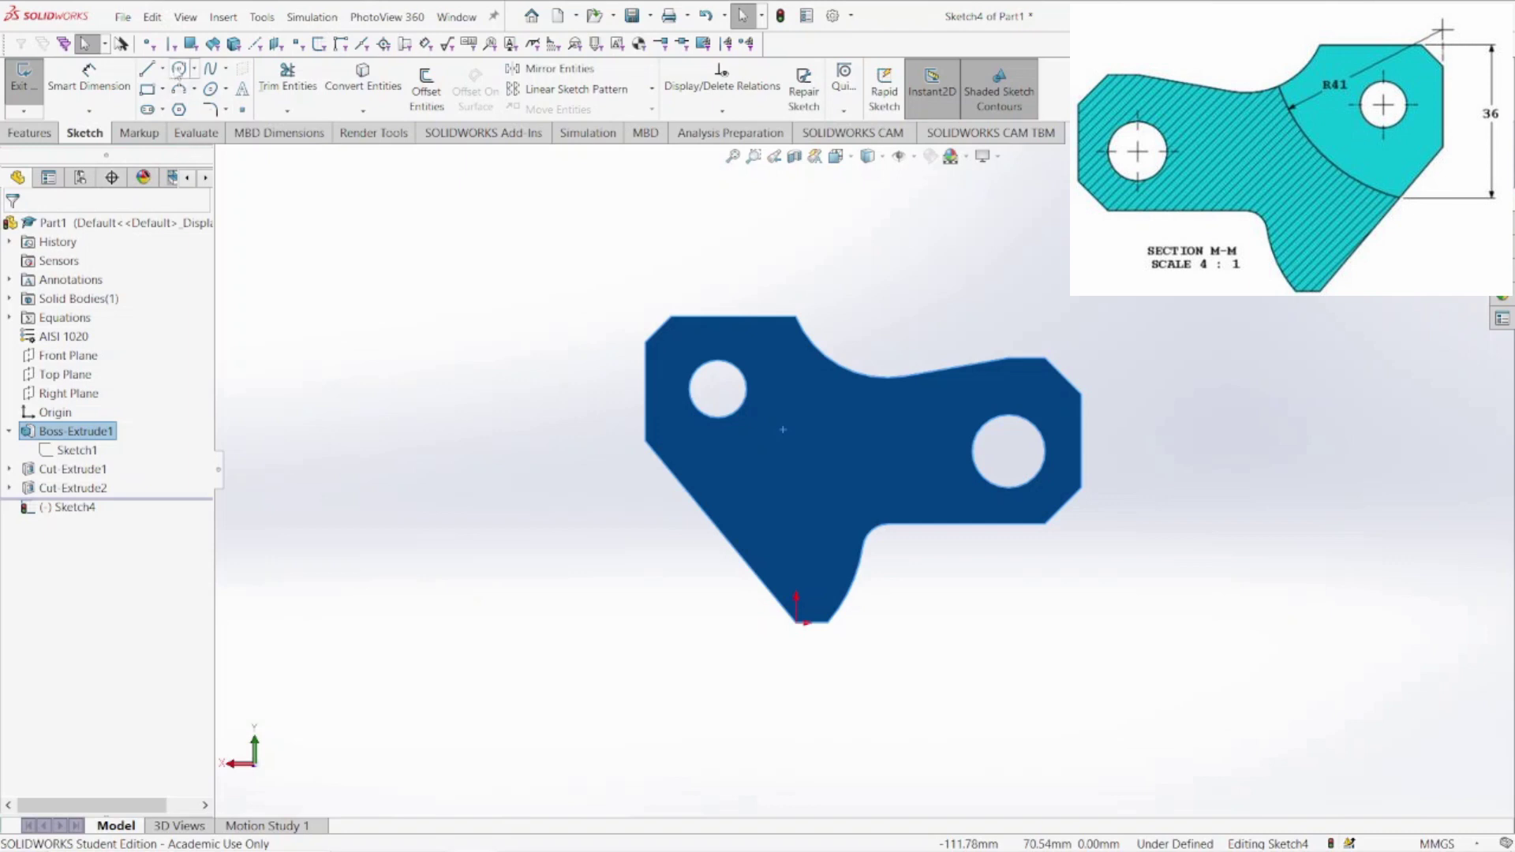
{"action": "left_click", "coordinate": [179, 70]}
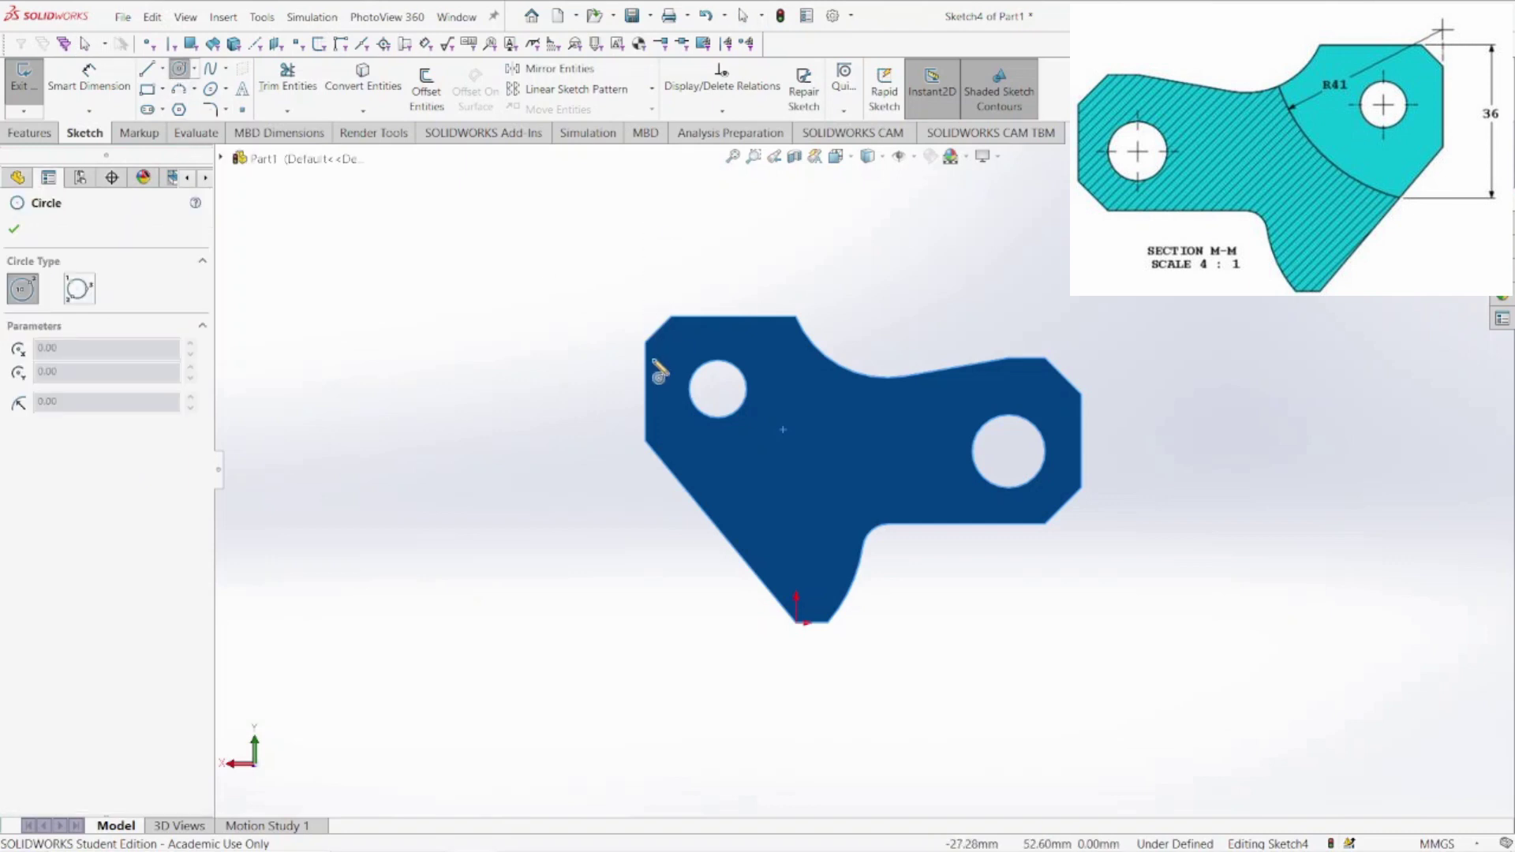
{"action": "left_click", "coordinate": [645, 228]}
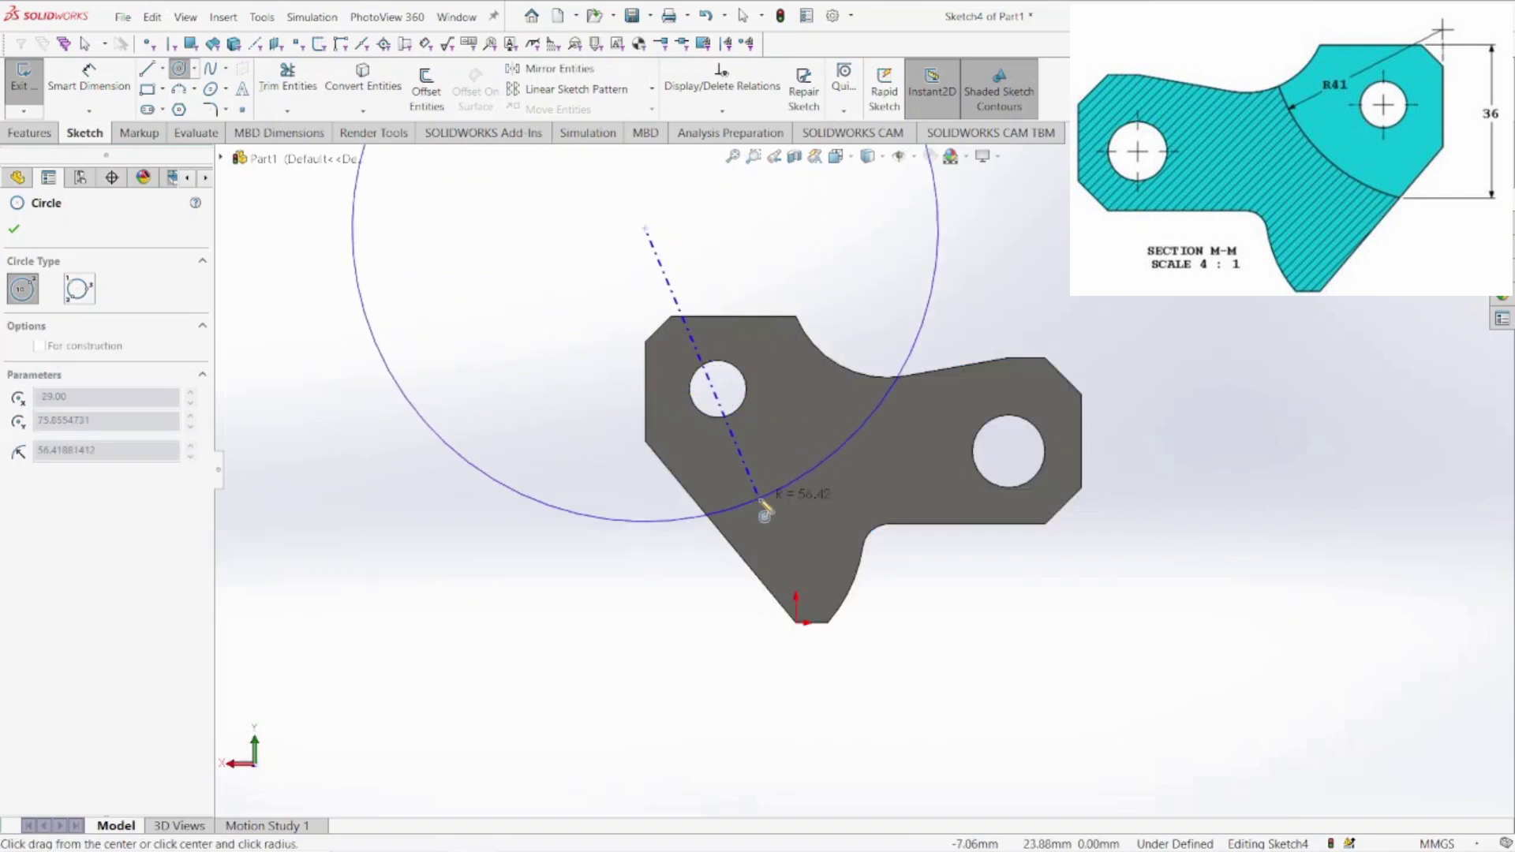
{"action": "left_click", "coordinate": [769, 497]}
Dimension the large circle's diameter as 82 mm
{"action": "left_click", "coordinate": [89, 79]}
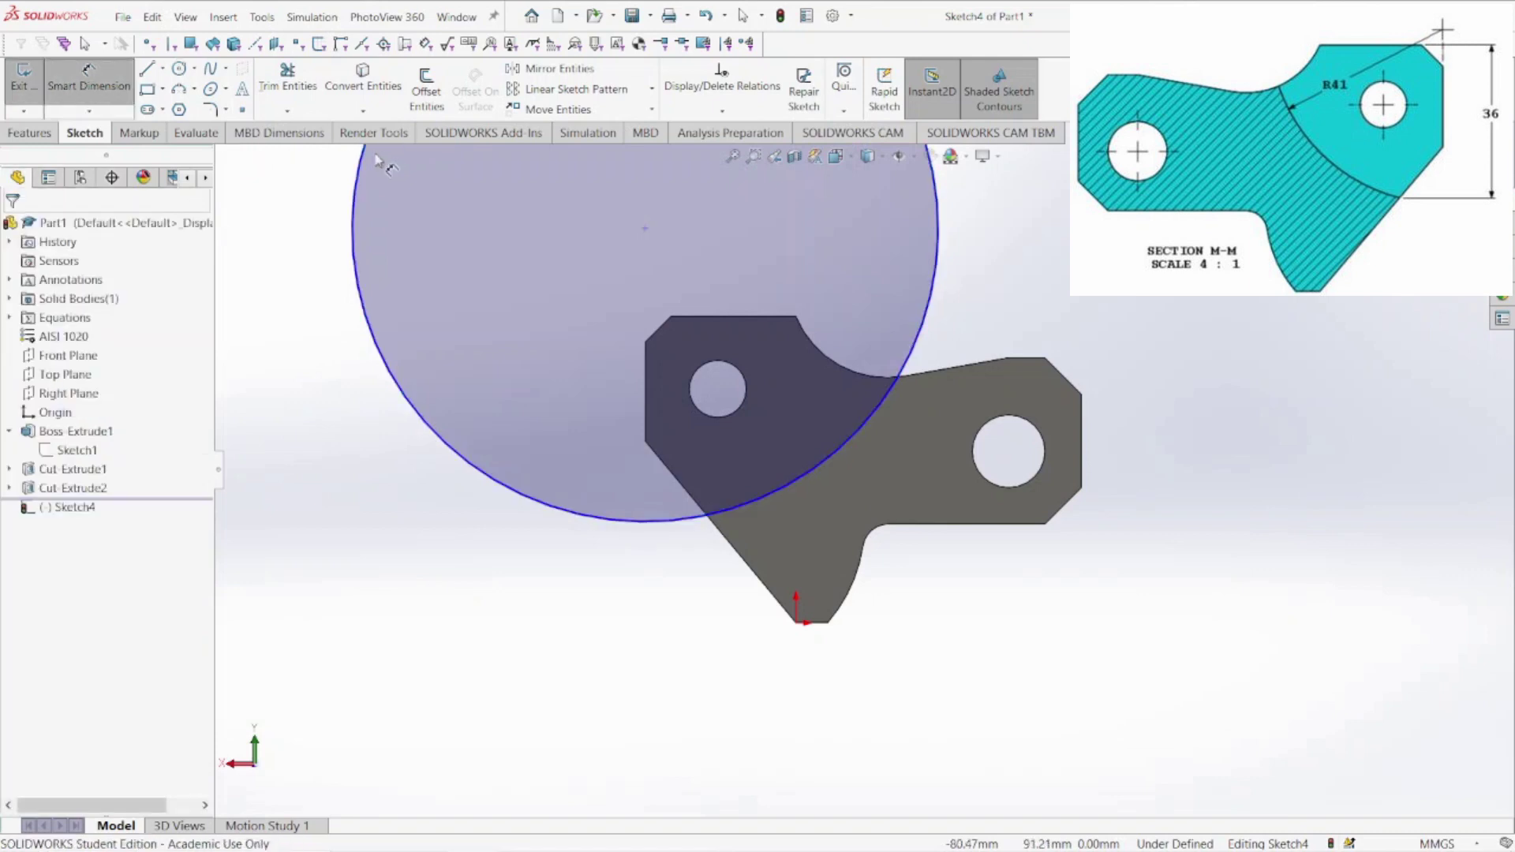
{"action": "left_click", "coordinate": [357, 194]}
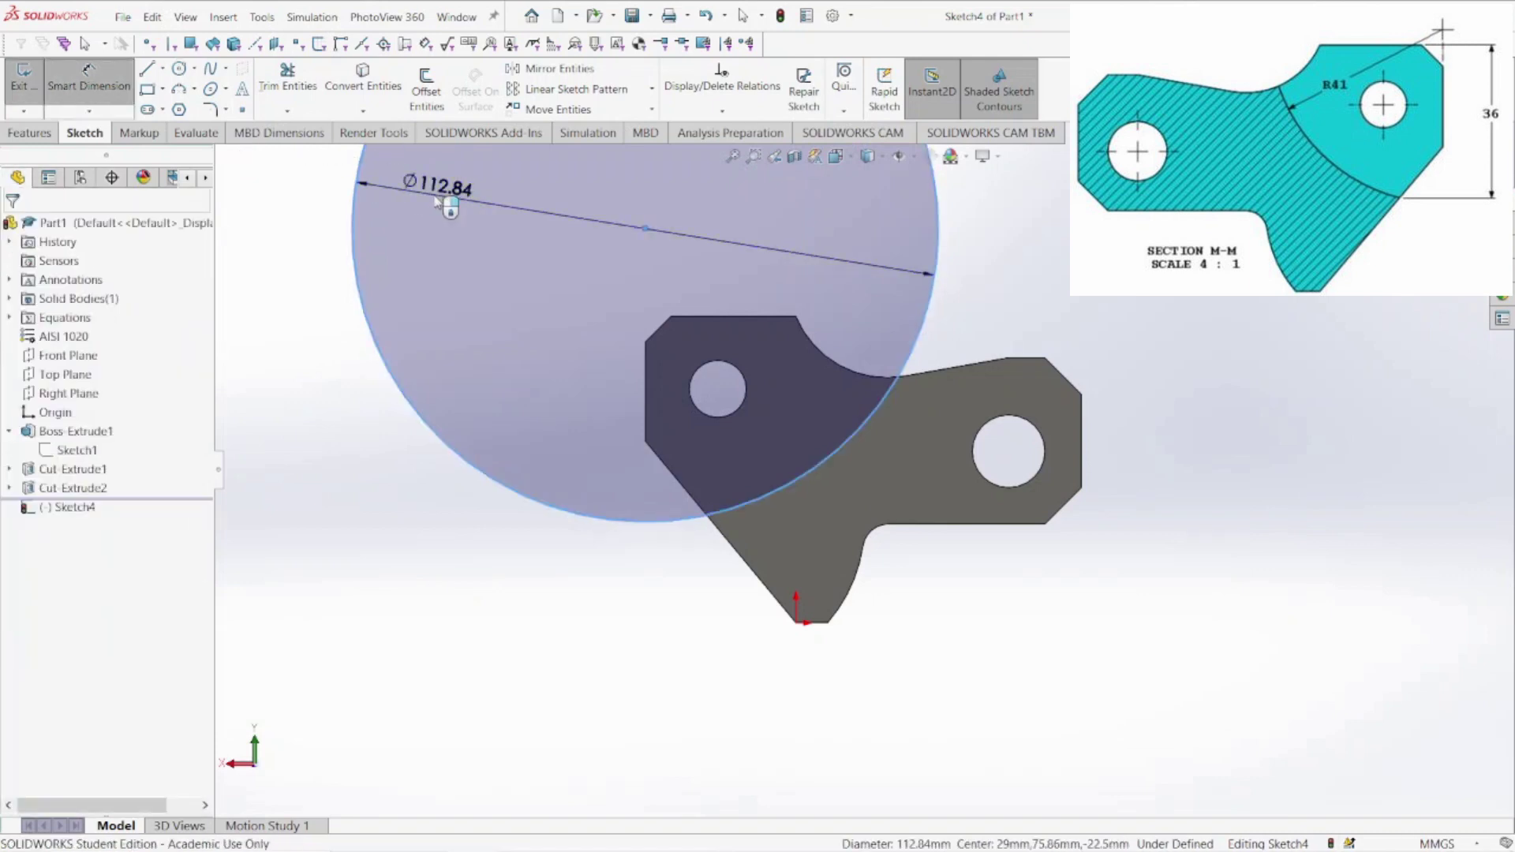
{"action": "left_click", "coordinate": [436, 201]}
{"action": "type", "text": "82"}
{"action": "key", "text": "Return"}
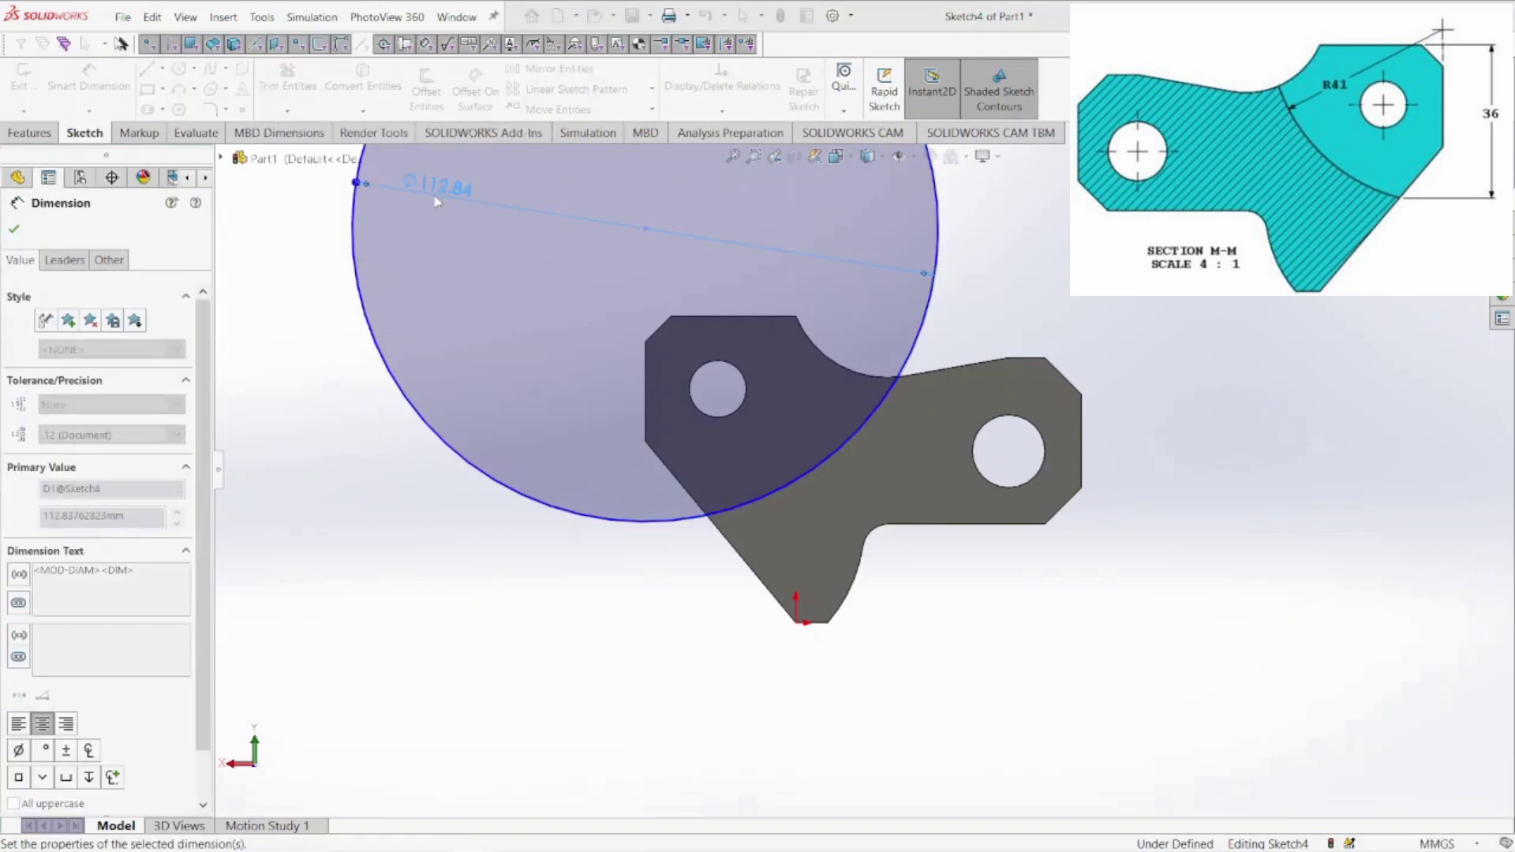
{"action": "key", "text": "Escape"}
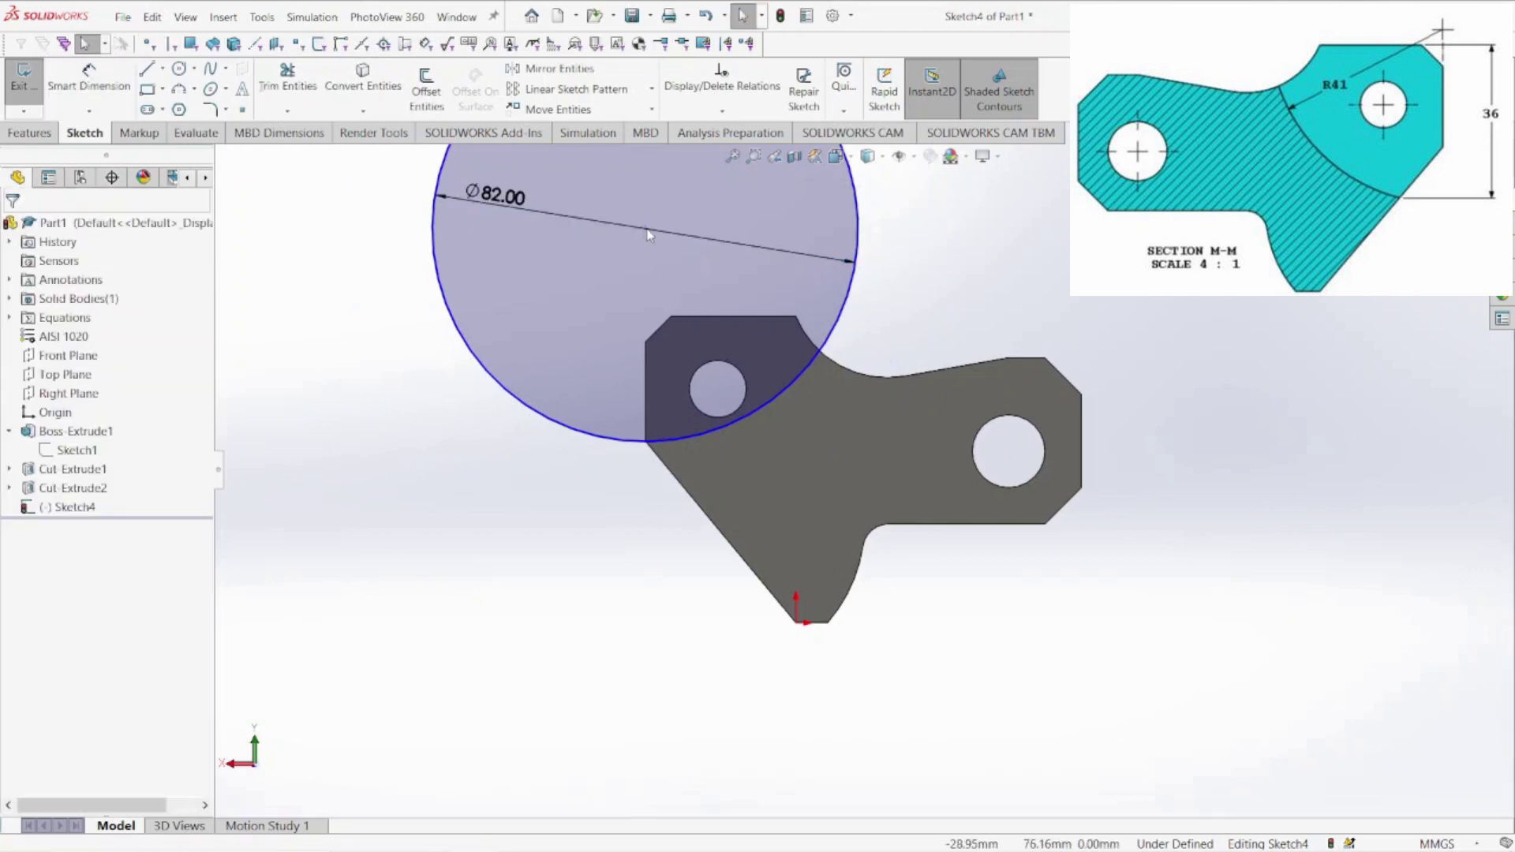
Make the circle's centre coincident with the block's outer vertical edge and shift the circle downward along that line
{"action": "left_click", "coordinate": [647, 229]}
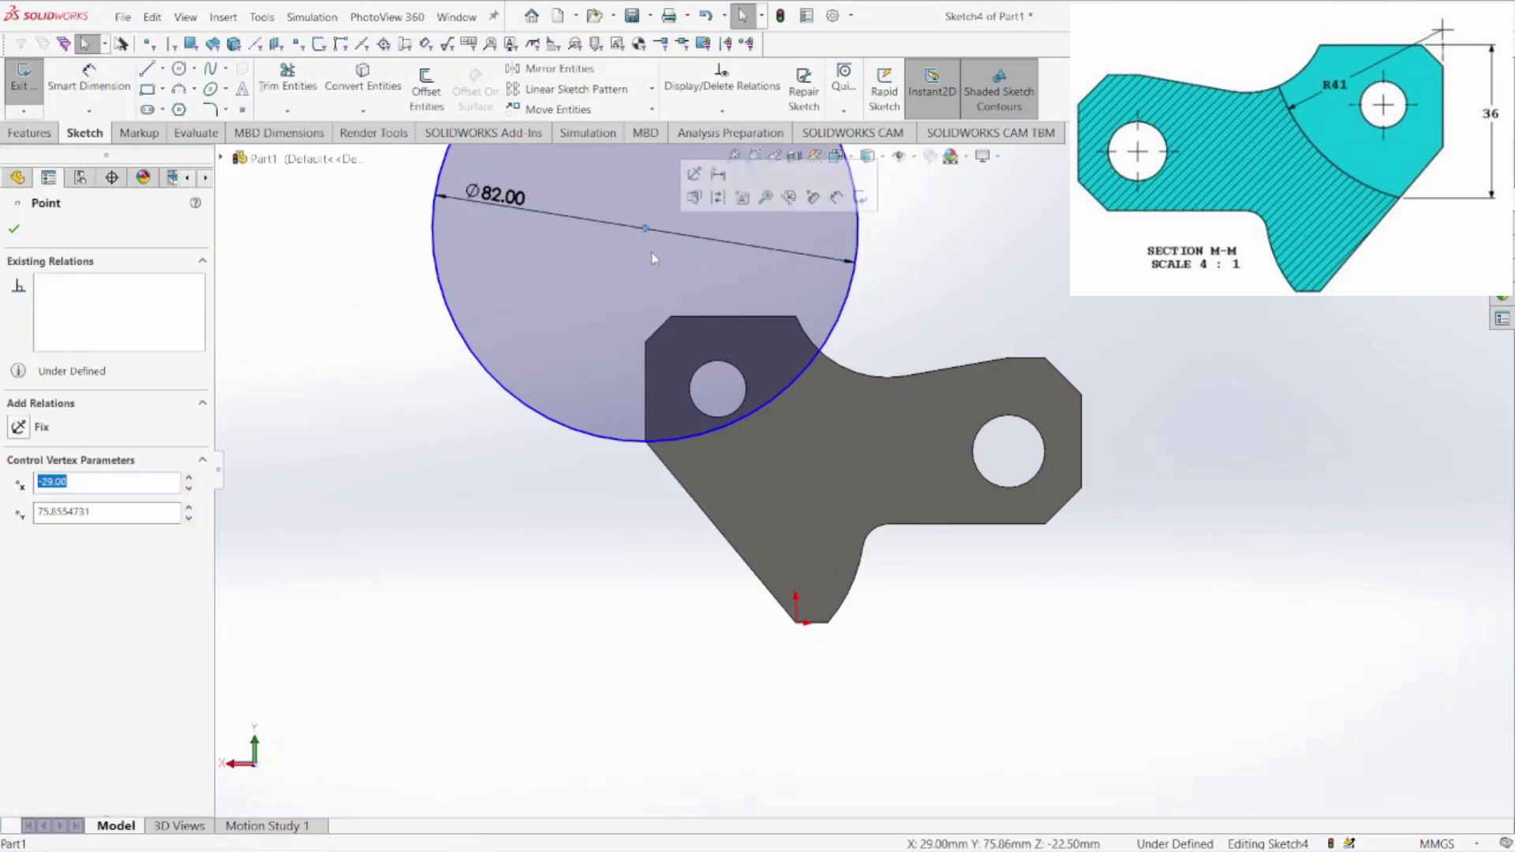
{"action": "left_click", "coordinate": [645, 379], "text": "ctrl"}
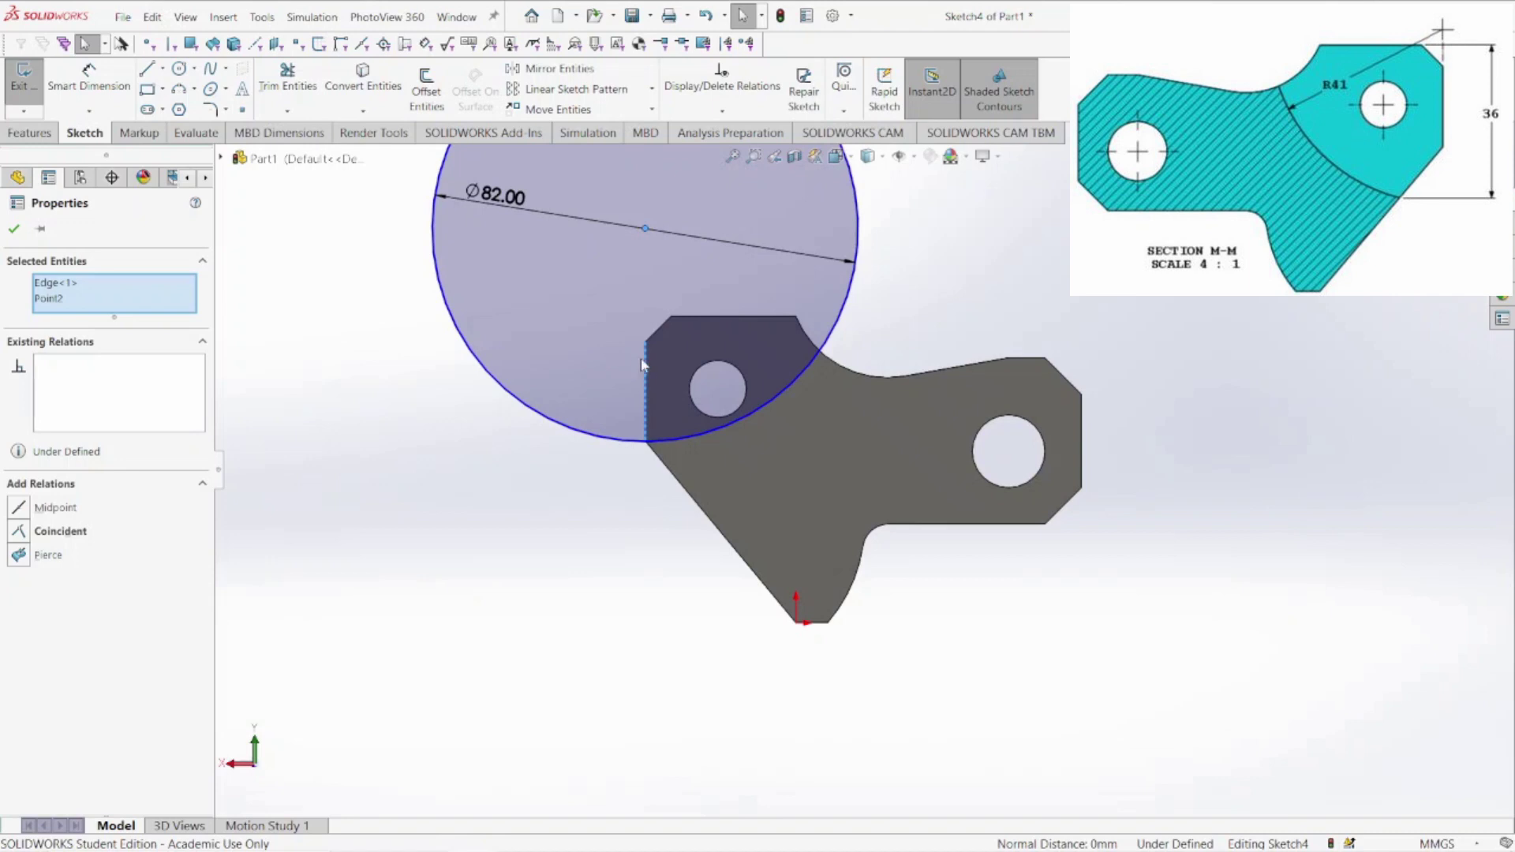
{"action": "left_click", "coordinate": [28, 533]}
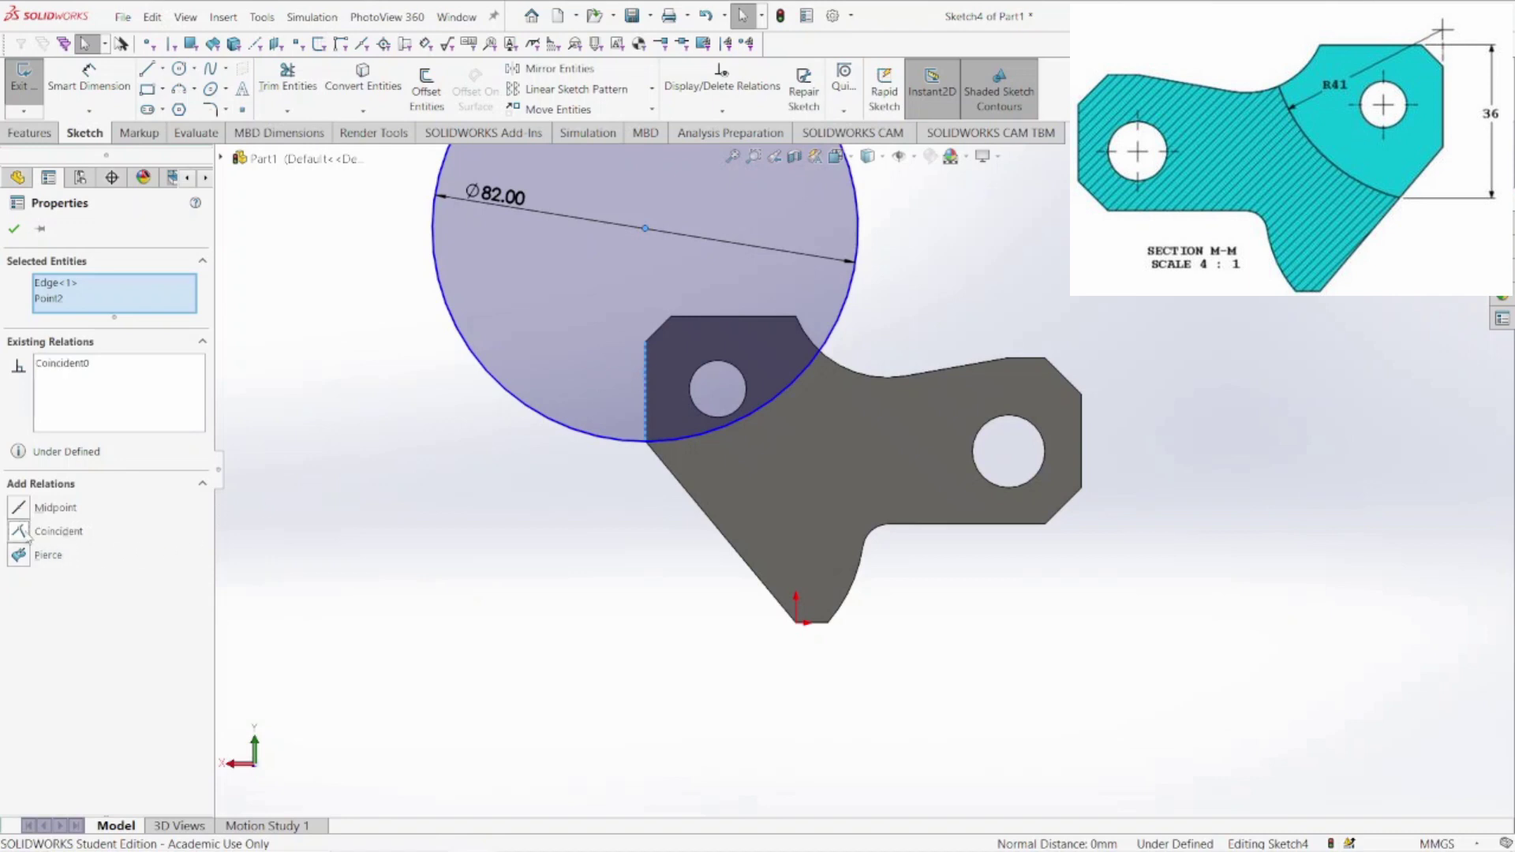
{"action": "left_click", "coordinate": [13, 229]}
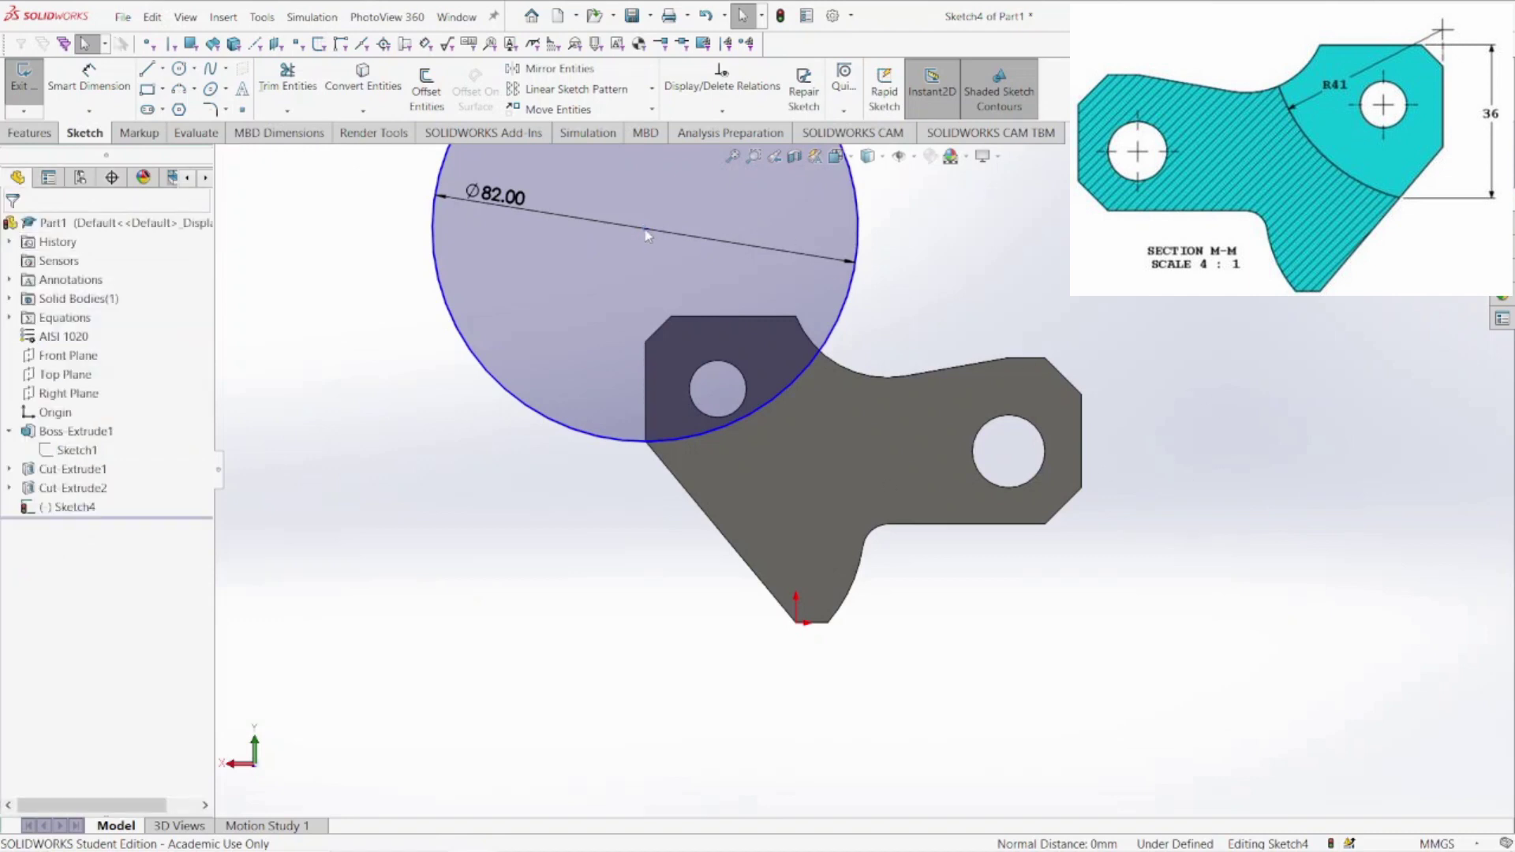
{"action": "left_click_drag", "start_coordinate": [642, 226], "coordinate": [647, 307]}
{"action": "mouse_move", "coordinate": [651, 245]}
{"action": "left_mouse_down"}
{"action": "mouse_move", "coordinate": [647, 306]}
{"action": "mouse_move", "coordinate": [652, 253]}
{"action": "mouse_move", "coordinate": [654, 291]}
{"action": "left_mouse_up"}
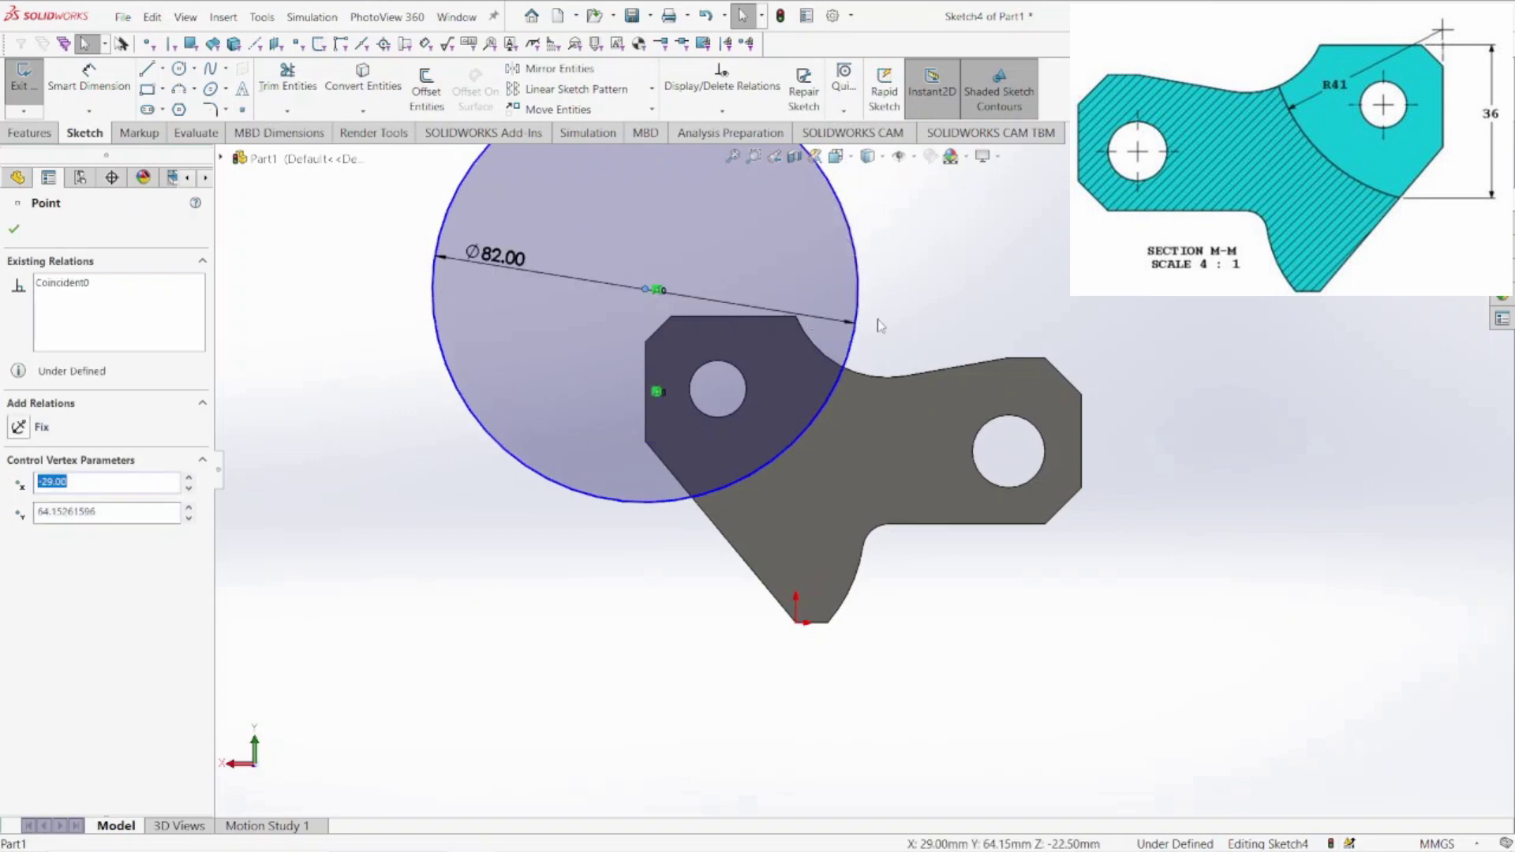
{"action": "key", "text": "Escape"}
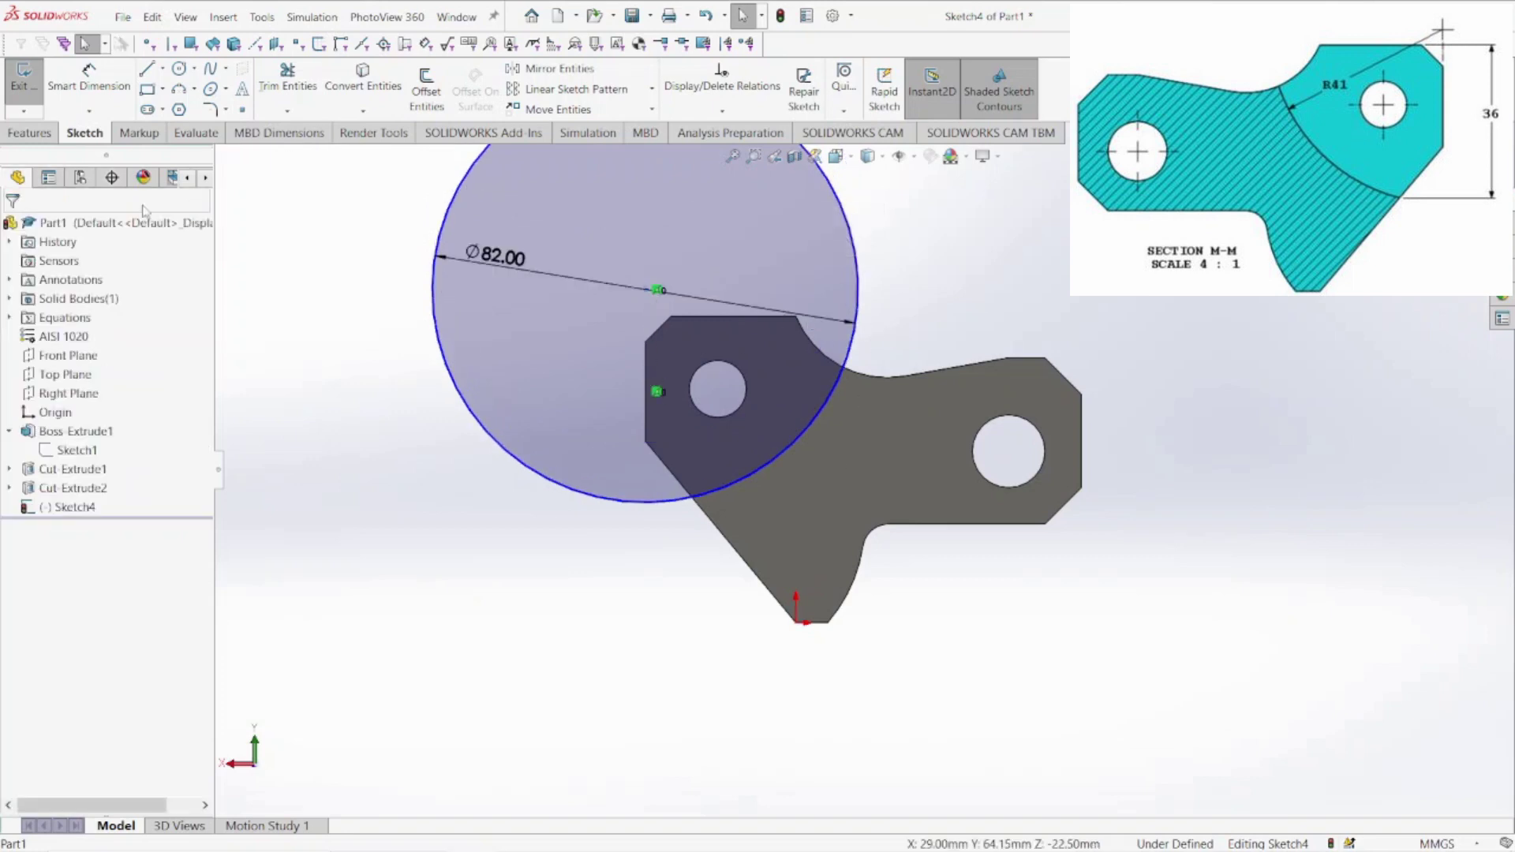
Draw a centerline from the origin along the block's slanted edge to where the edge meets the circle
{"action": "left_click", "coordinate": [161, 68]}
{"action": "left_click", "coordinate": [172, 110]}
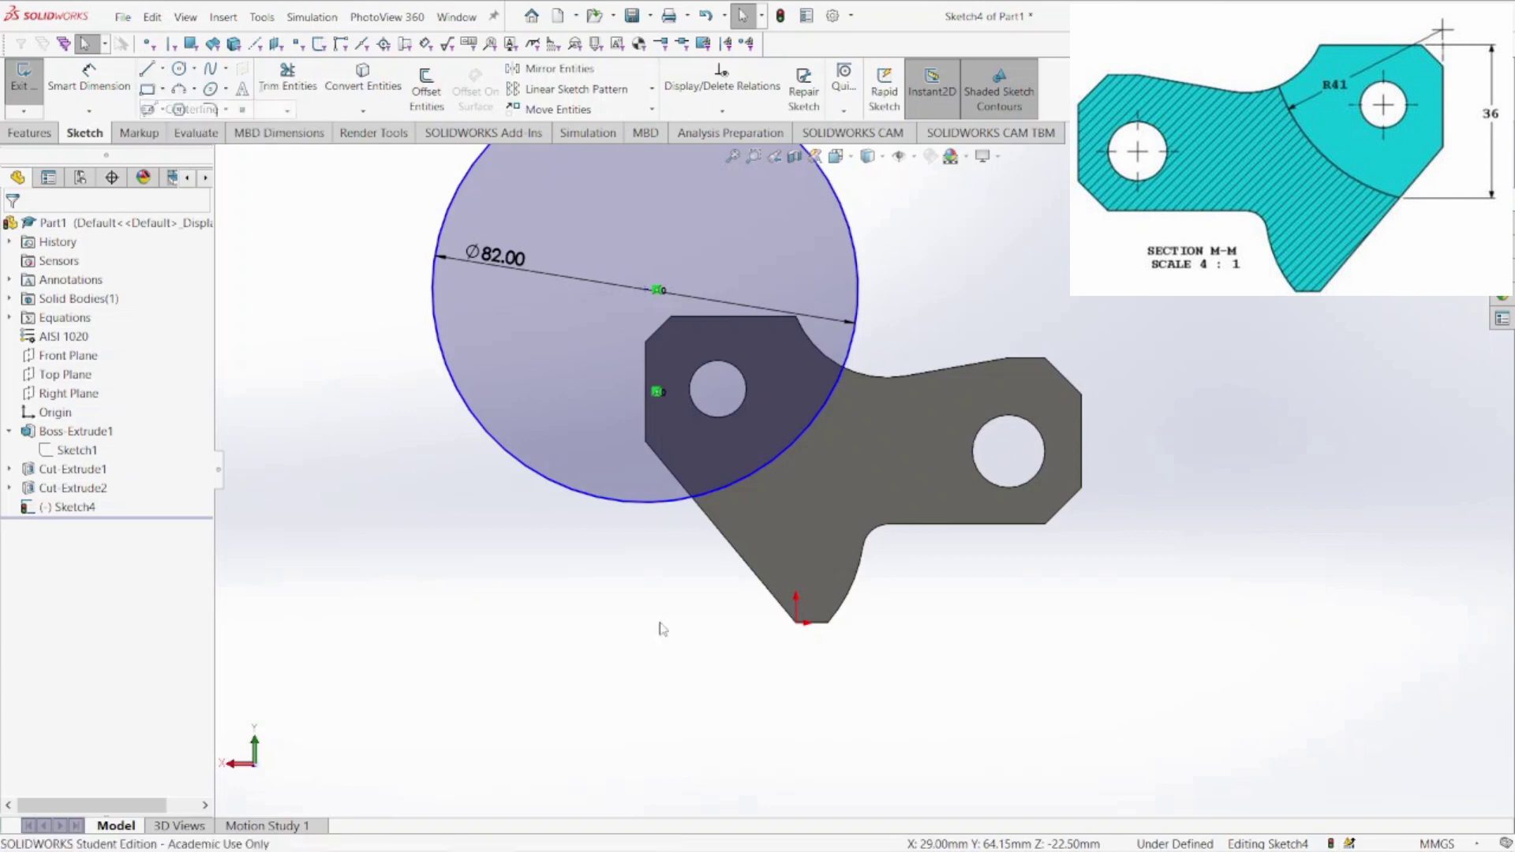
{"action": "left_click", "coordinate": [797, 623]}
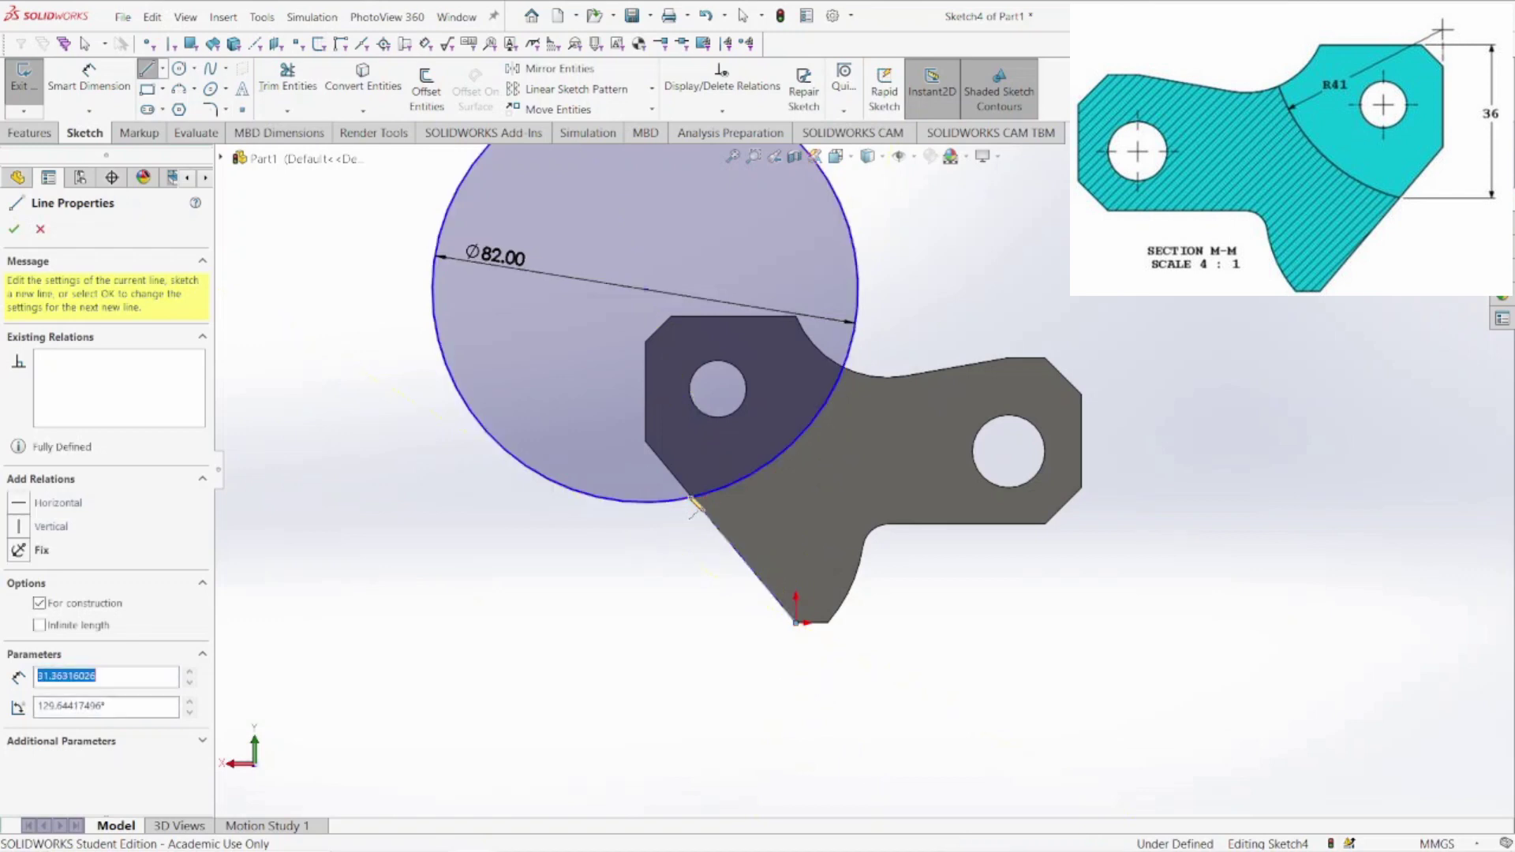
{"action": "key", "text": "Escape"}
Dimension the vertical distance from the block's upper horizontal edge to the circle's intersection with the slanted edge as 36 mm
{"action": "key", "text": "d"}
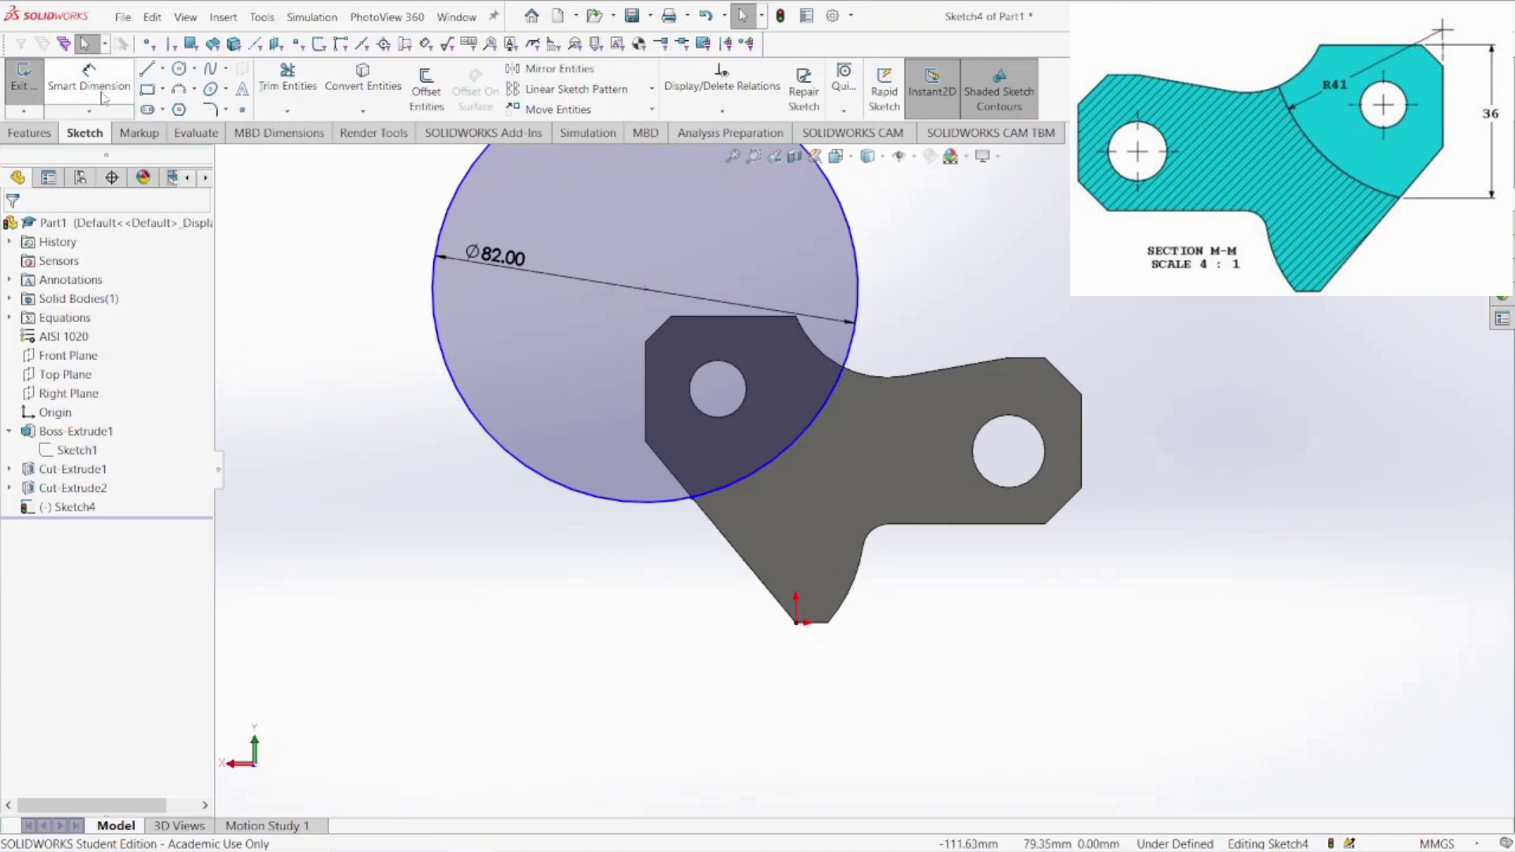
{"action": "left_click", "coordinate": [694, 318]}
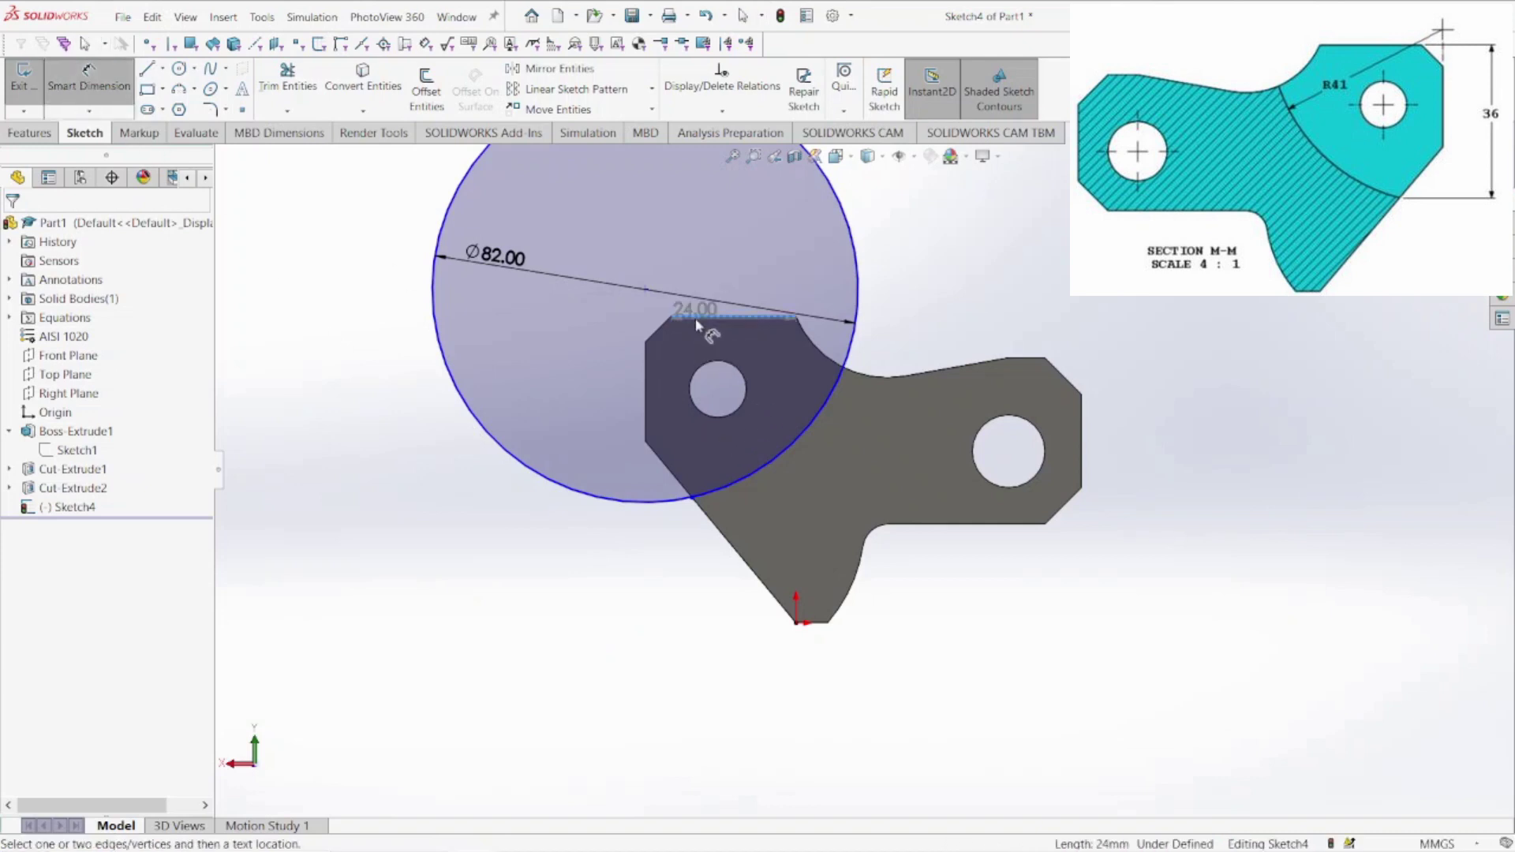
{"action": "left_click", "coordinate": [694, 500]}
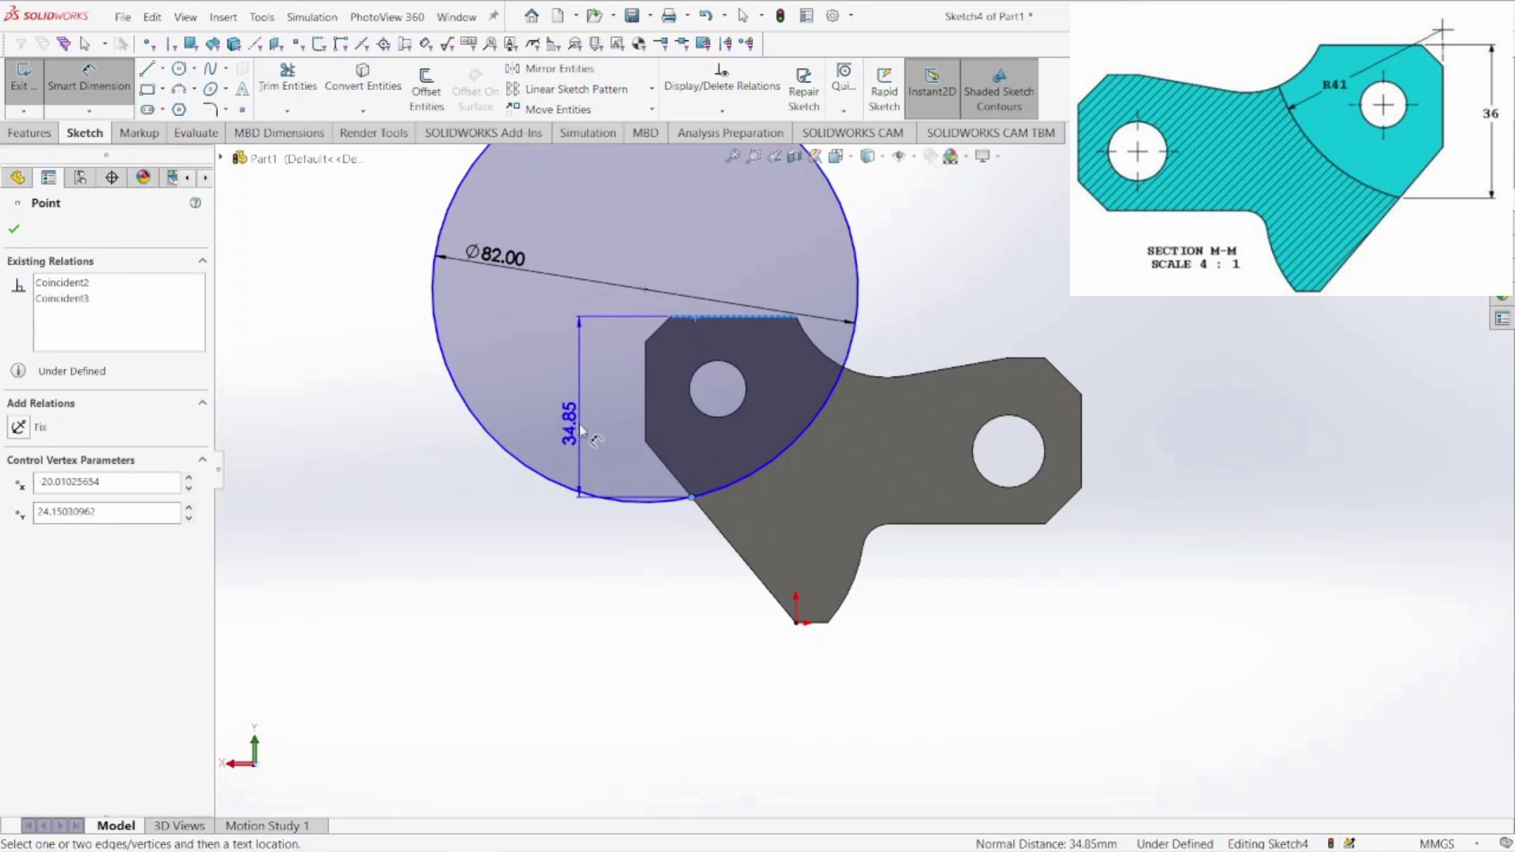
{"action": "left_click", "coordinate": [443, 405]}
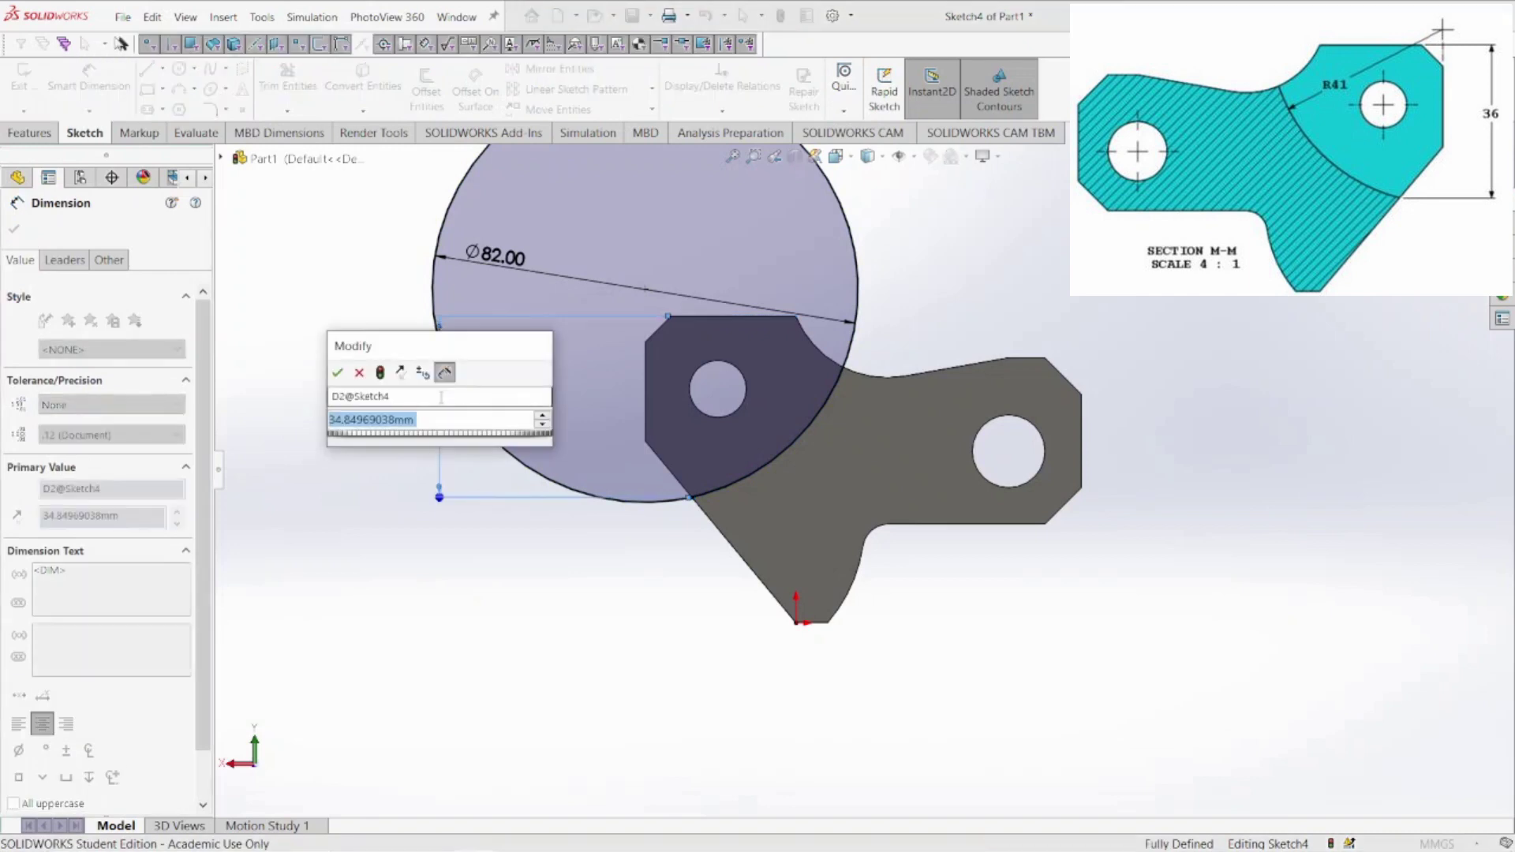
{"action": "type", "text": "36"}
{"action": "key", "text": "Return"}
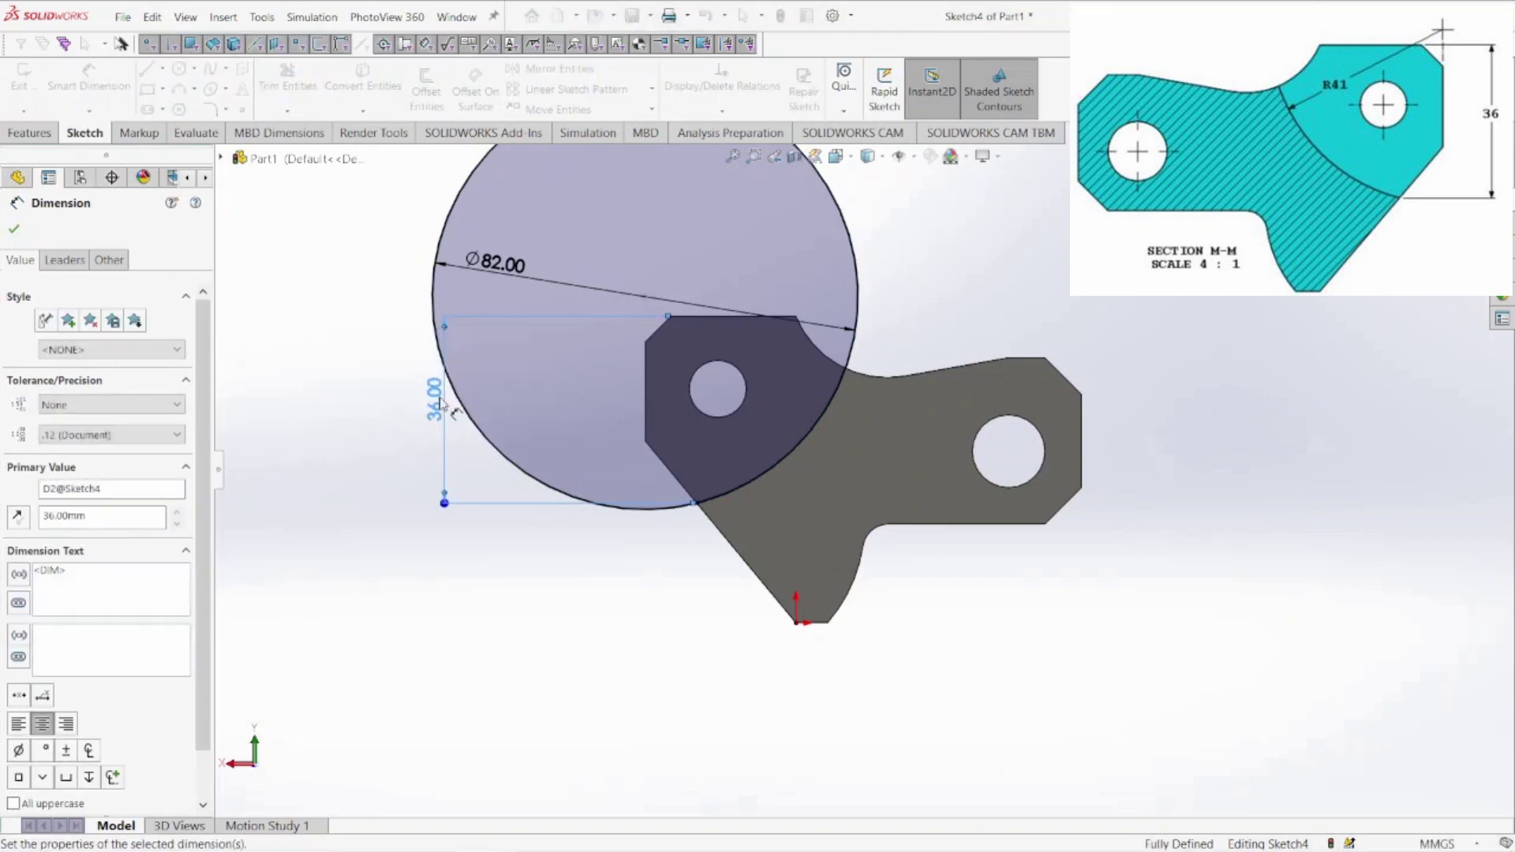
{"action": "left_click", "coordinate": [1011, 322]}
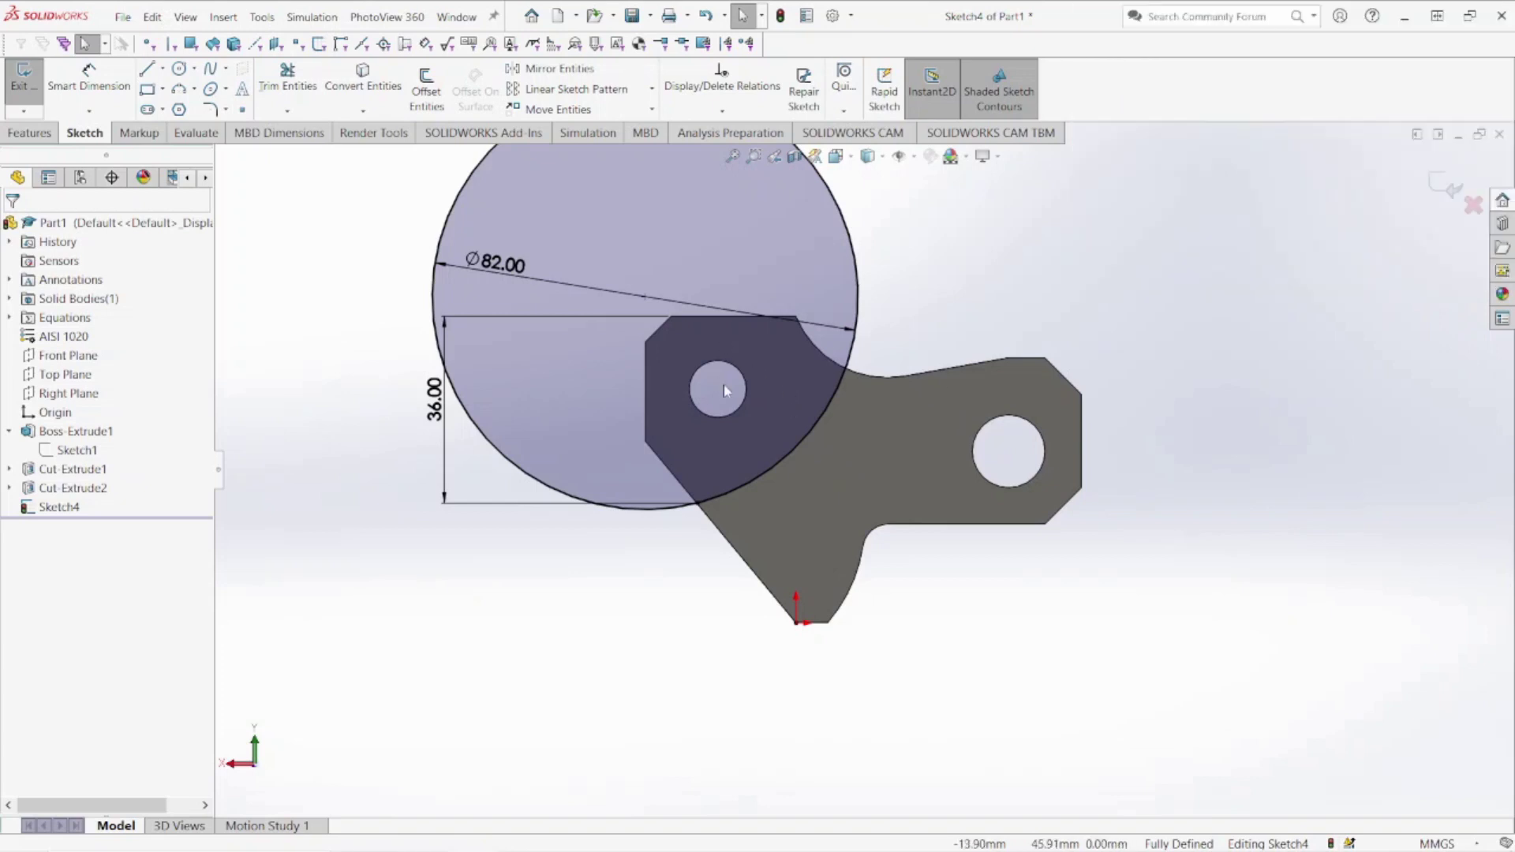
Set up an Extruded Cut of the 82 mm circle that starts from a 12 mm offset of the sketch plane
{"action": "scroll", "coordinate": [671, 288], "scroll_direction": "up", "scroll_amount": 3}
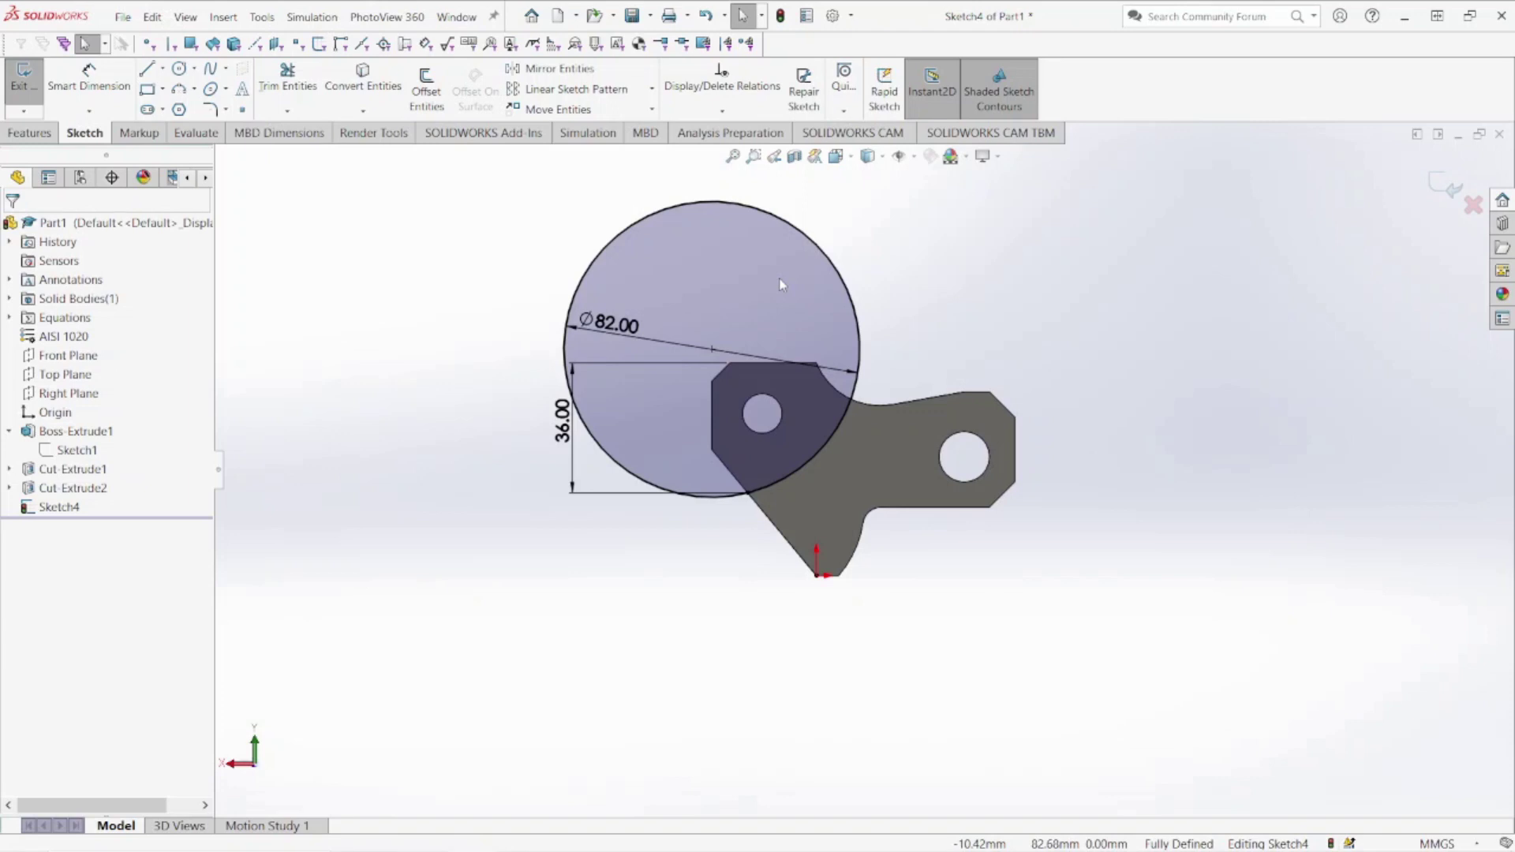
{"action": "mouse_move", "coordinate": [513, 338]}
{"action": "middle_mouse_down"}
{"action": "mouse_move", "coordinate": [618, 400]}
{"action": "mouse_move", "coordinate": [757, 589]}
{"action": "mouse_move", "coordinate": [655, 540]}
{"action": "mouse_move", "coordinate": [588, 537]}
{"action": "middle_mouse_up"}
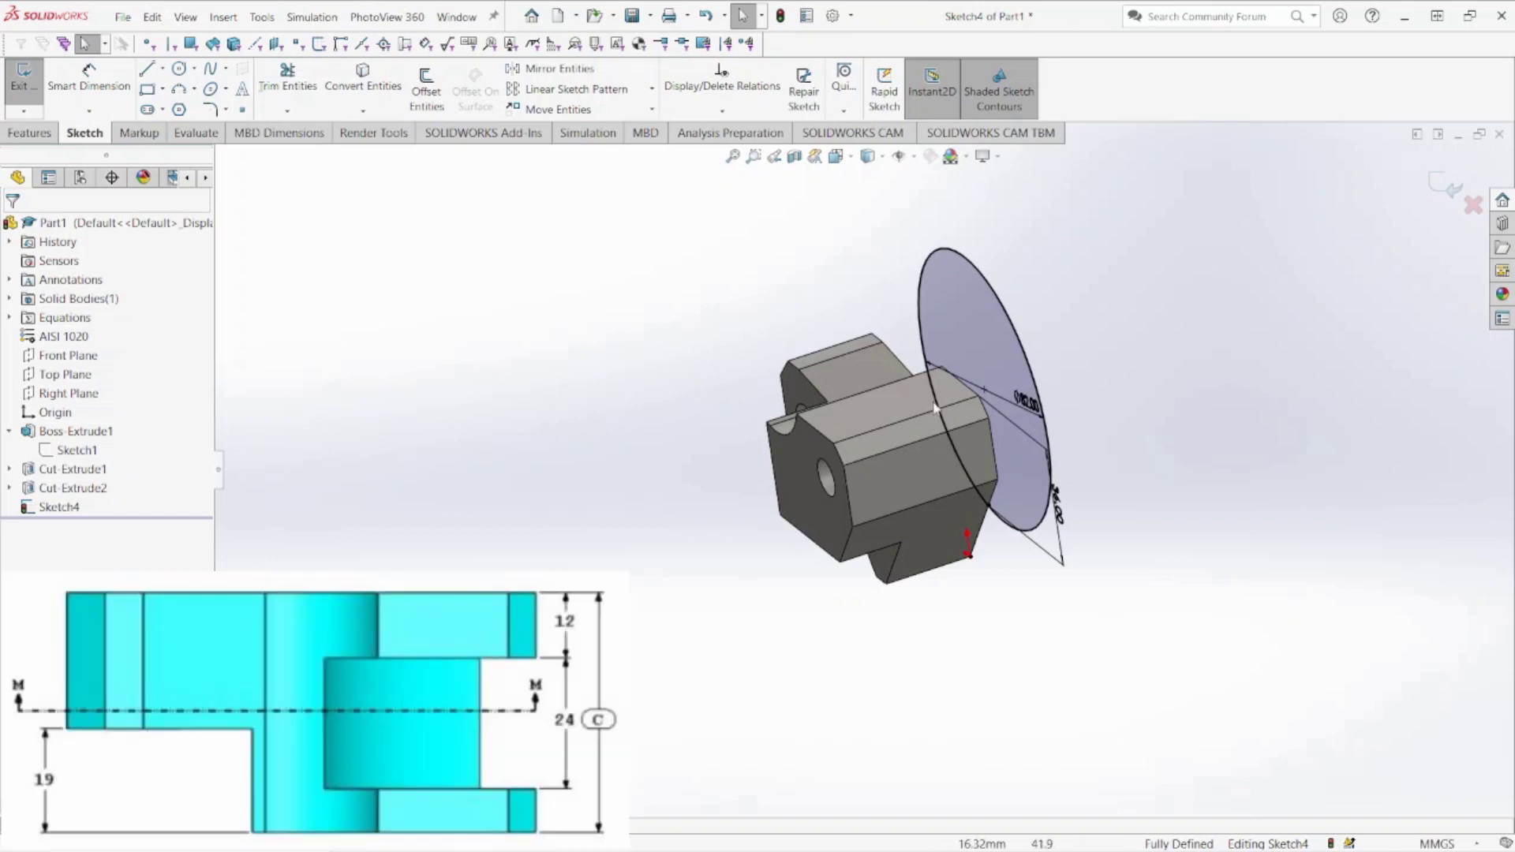
{"action": "left_click", "coordinate": [30, 132]}
{"action": "left_click", "coordinate": [272, 93]}
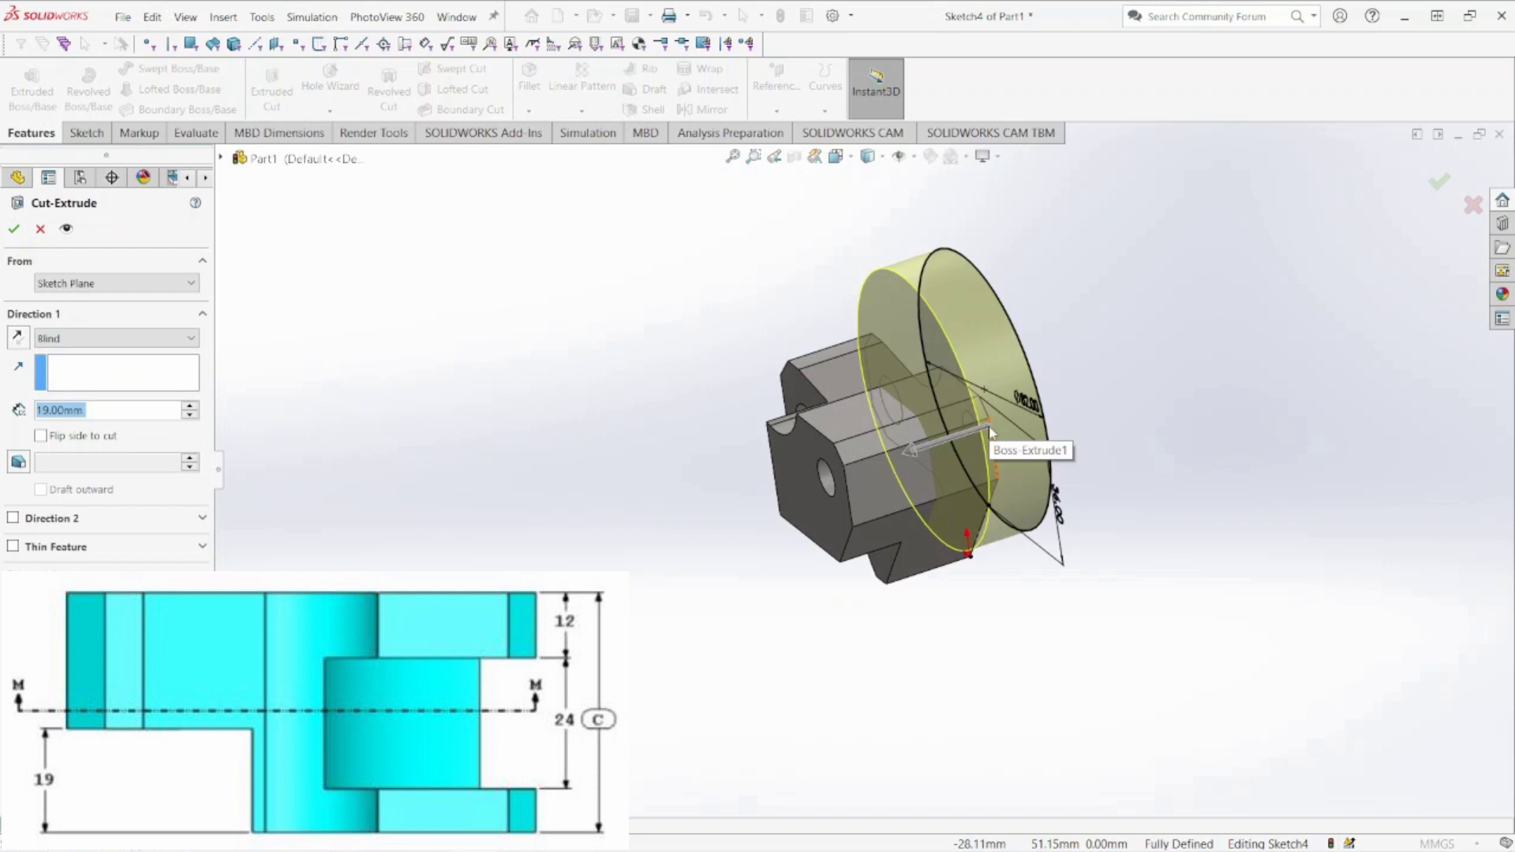
{"action": "left_click", "coordinate": [131, 284]}
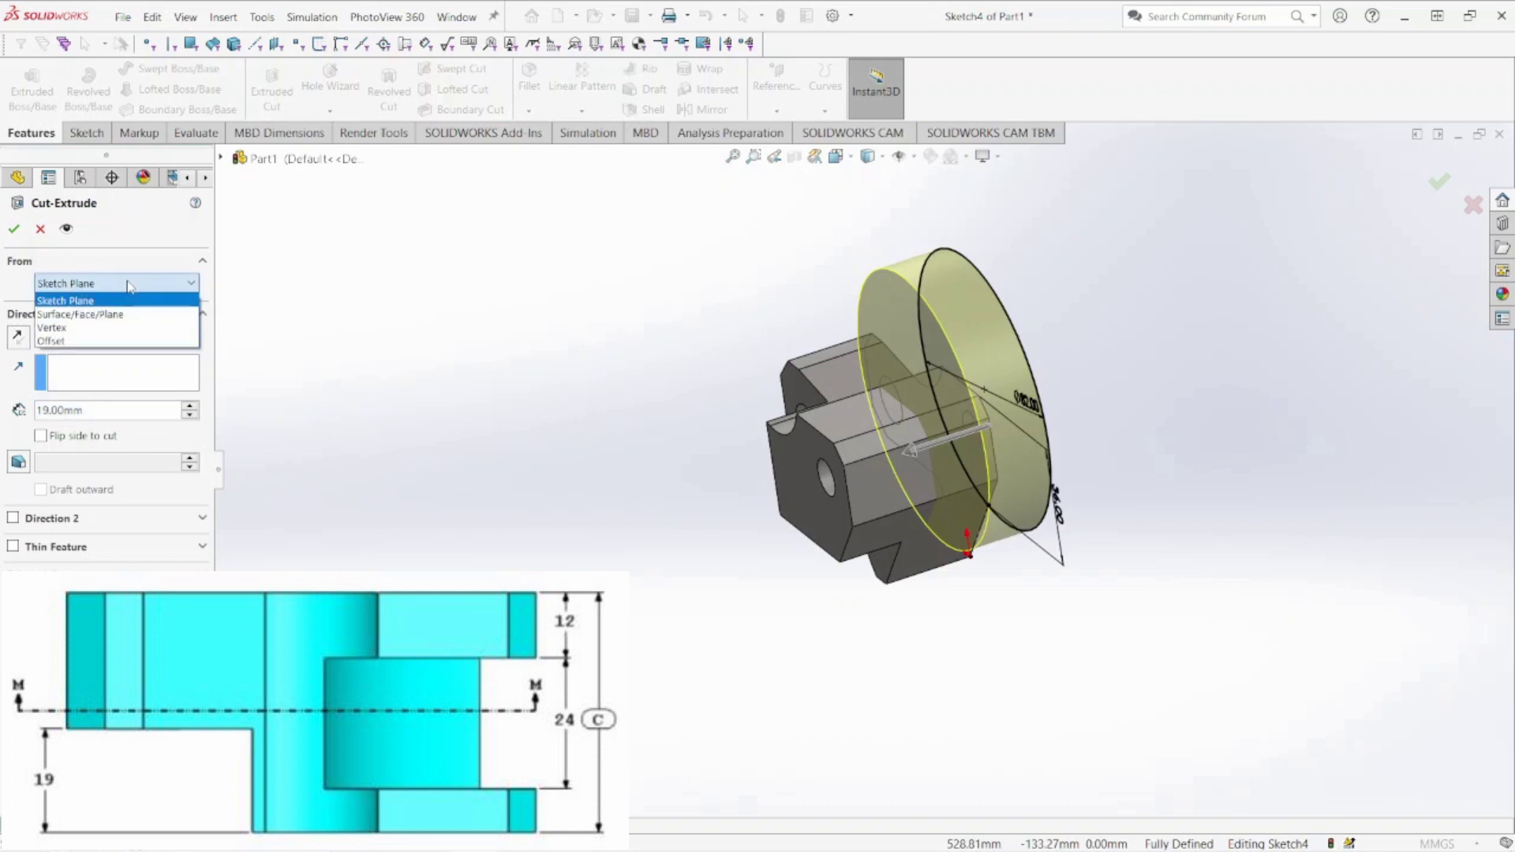
{"action": "left_click", "coordinate": [93, 342]}
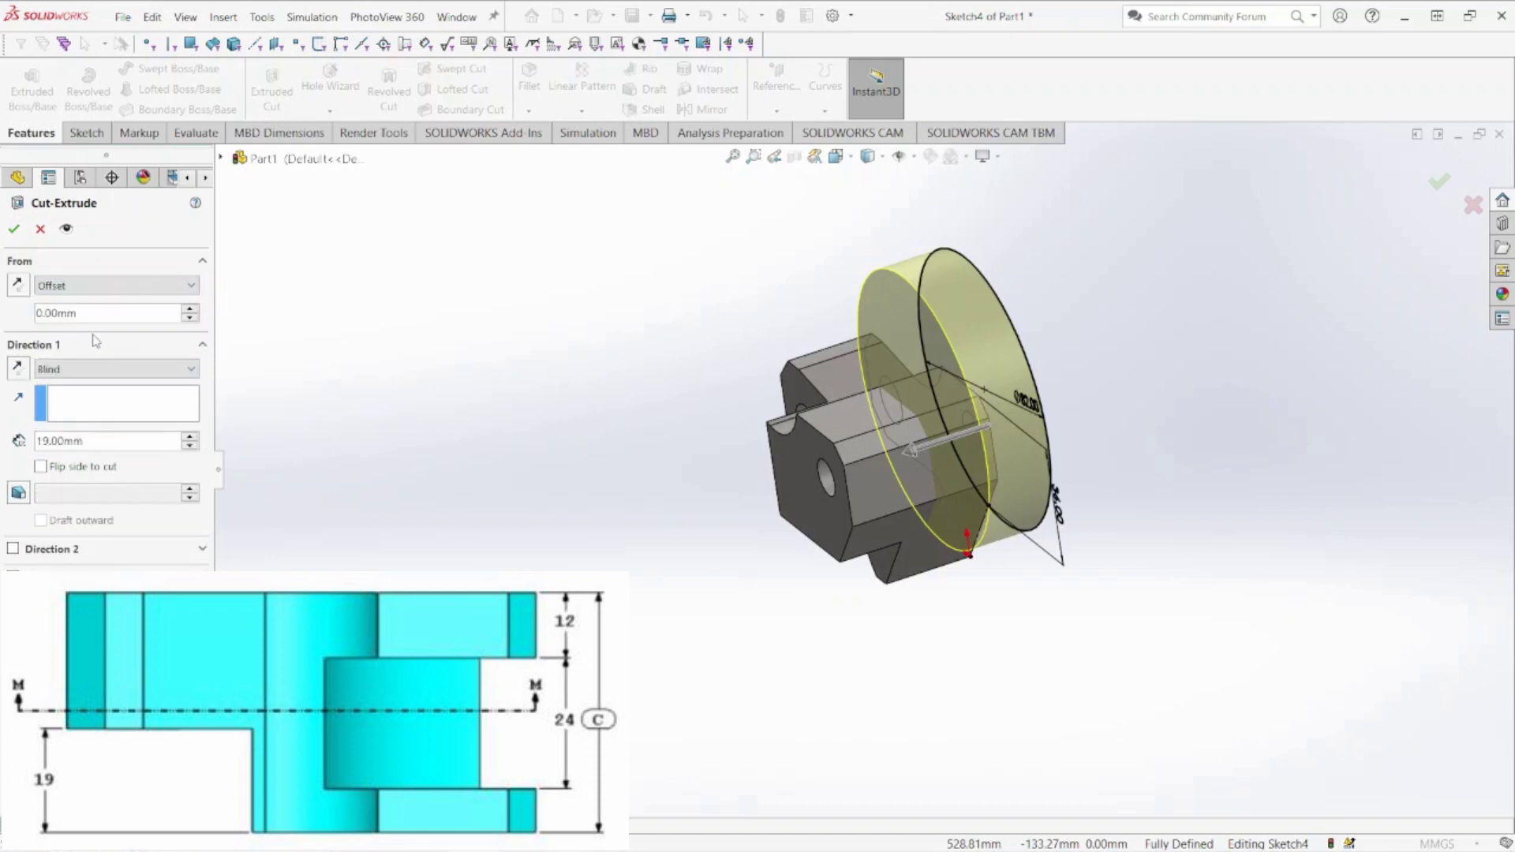
{"action": "left_click", "coordinate": [99, 316]}
{"action": "type", "text": "12"}
{"action": "key", "text": "Return"}
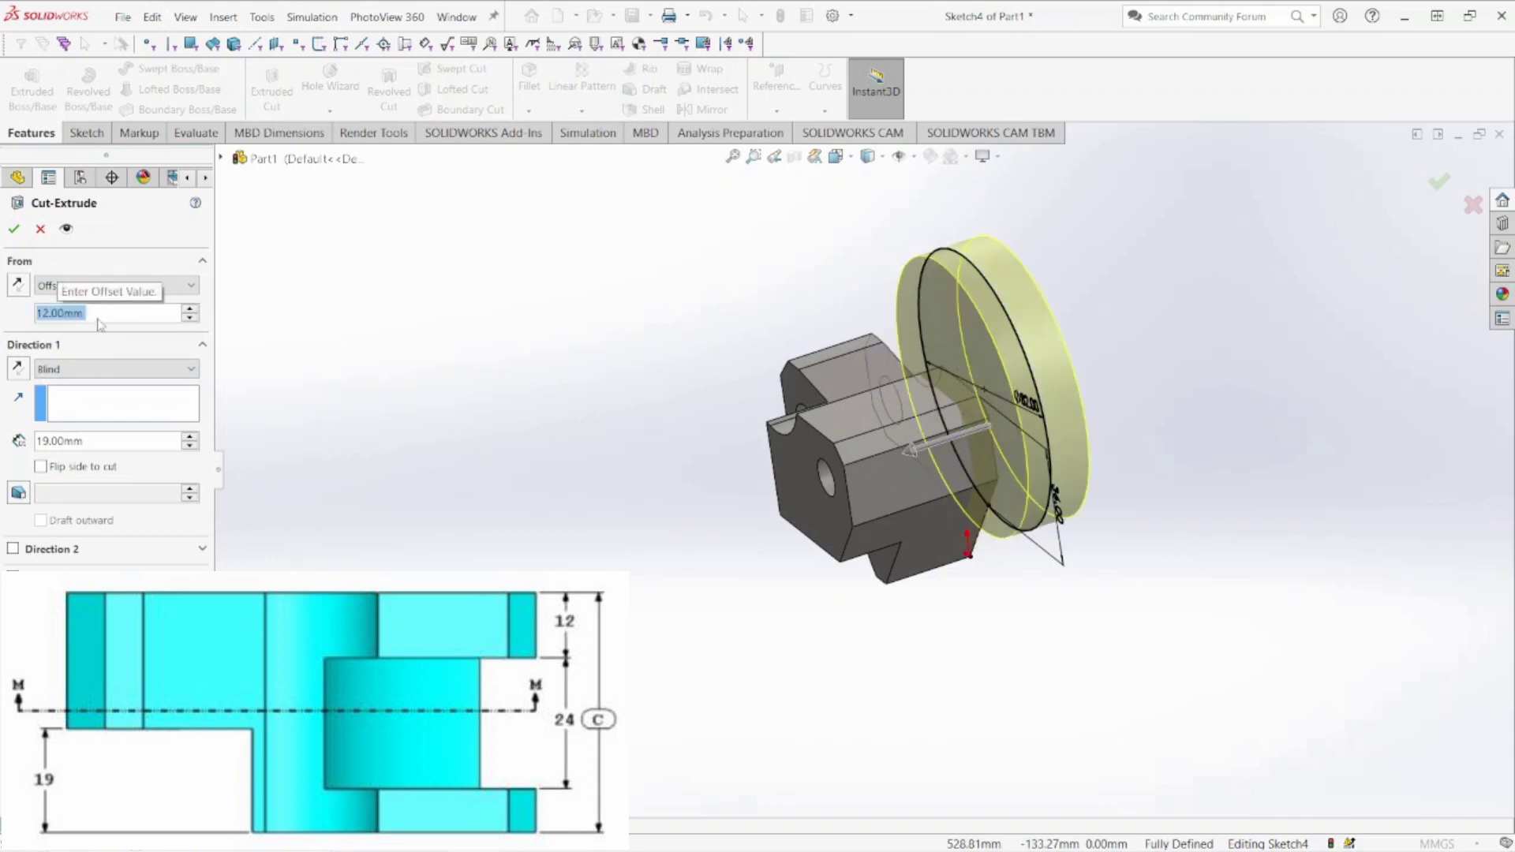
Reverse the 12 mm start offset so the cut begins inside the block
{"action": "middle_click_drag", "start_coordinate": [1228, 453], "coordinate": [1196, 505]}
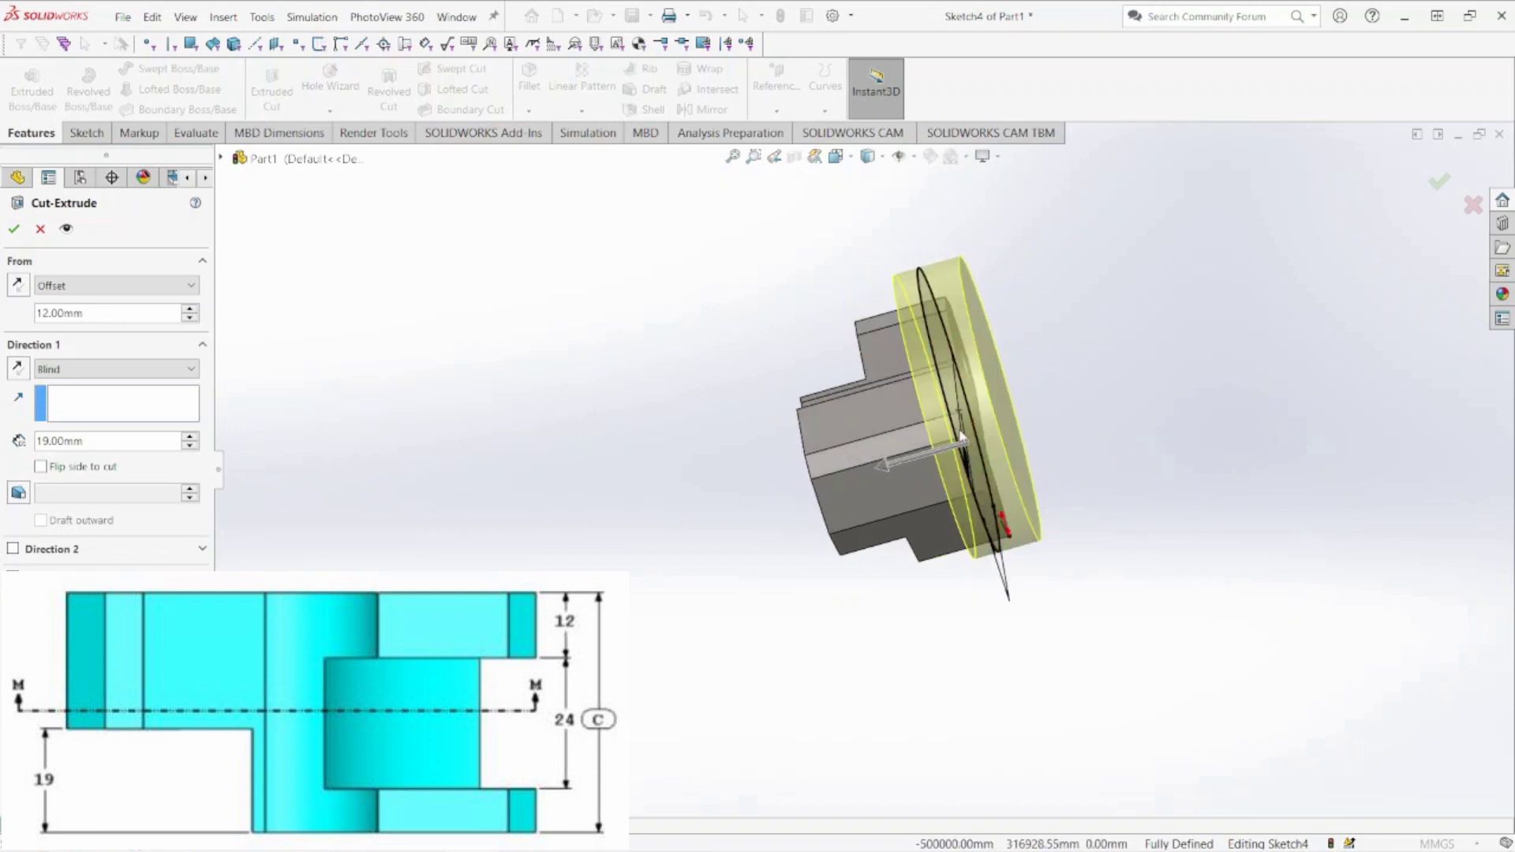
{"action": "middle_click_drag", "start_coordinate": [619, 344], "coordinate": [632, 334]}
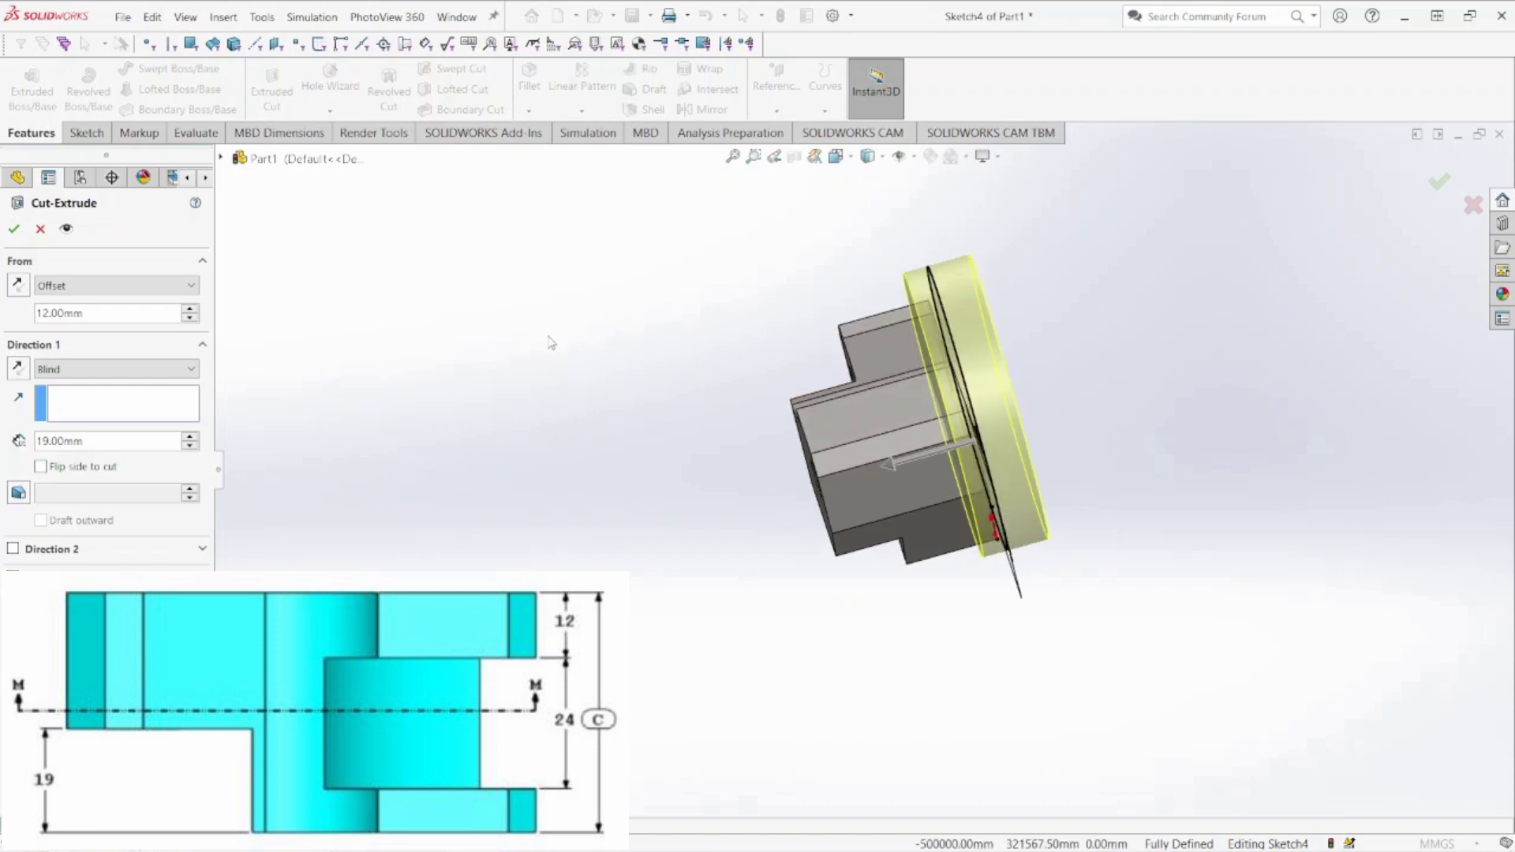
{"action": "left_click", "coordinate": [18, 287]}
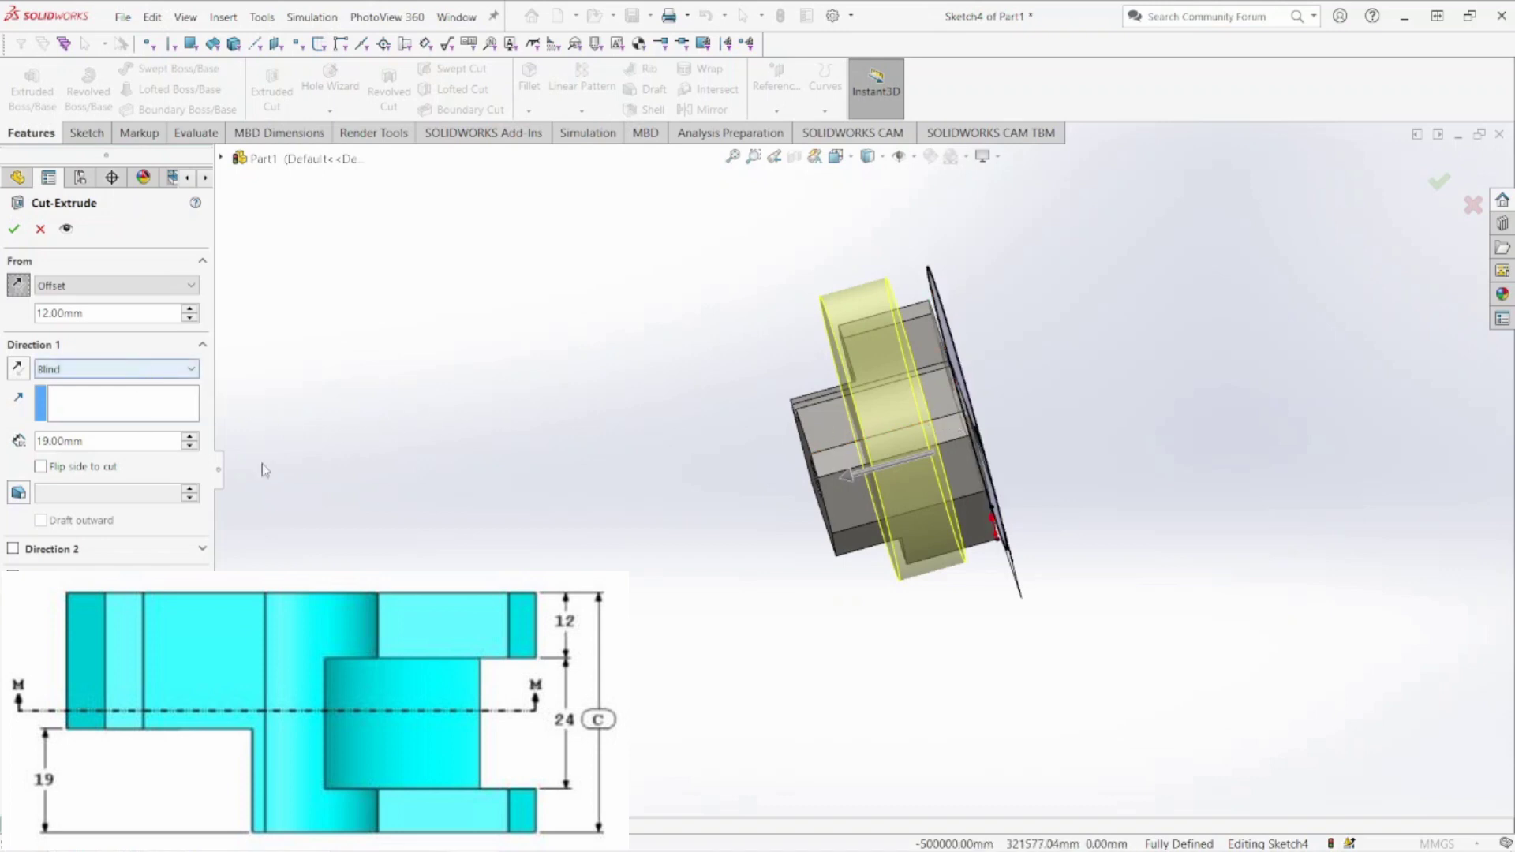
Set the circular slot cut's depth to 24 mm and complete the Extruded Cut
{"action": "double_click", "coordinate": [101, 440]}
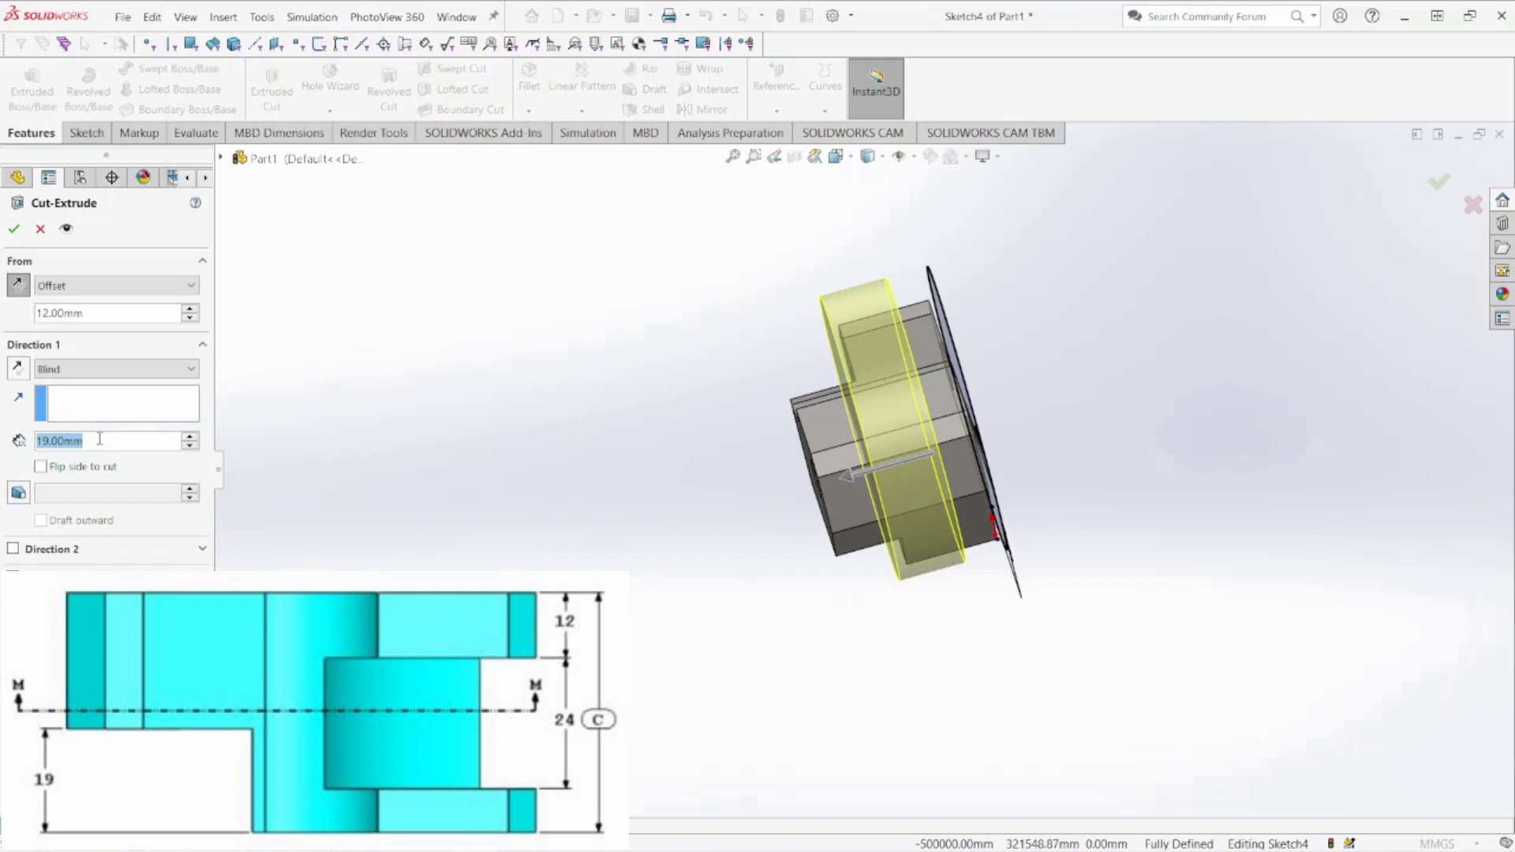
{"action": "type", "text": "24"}
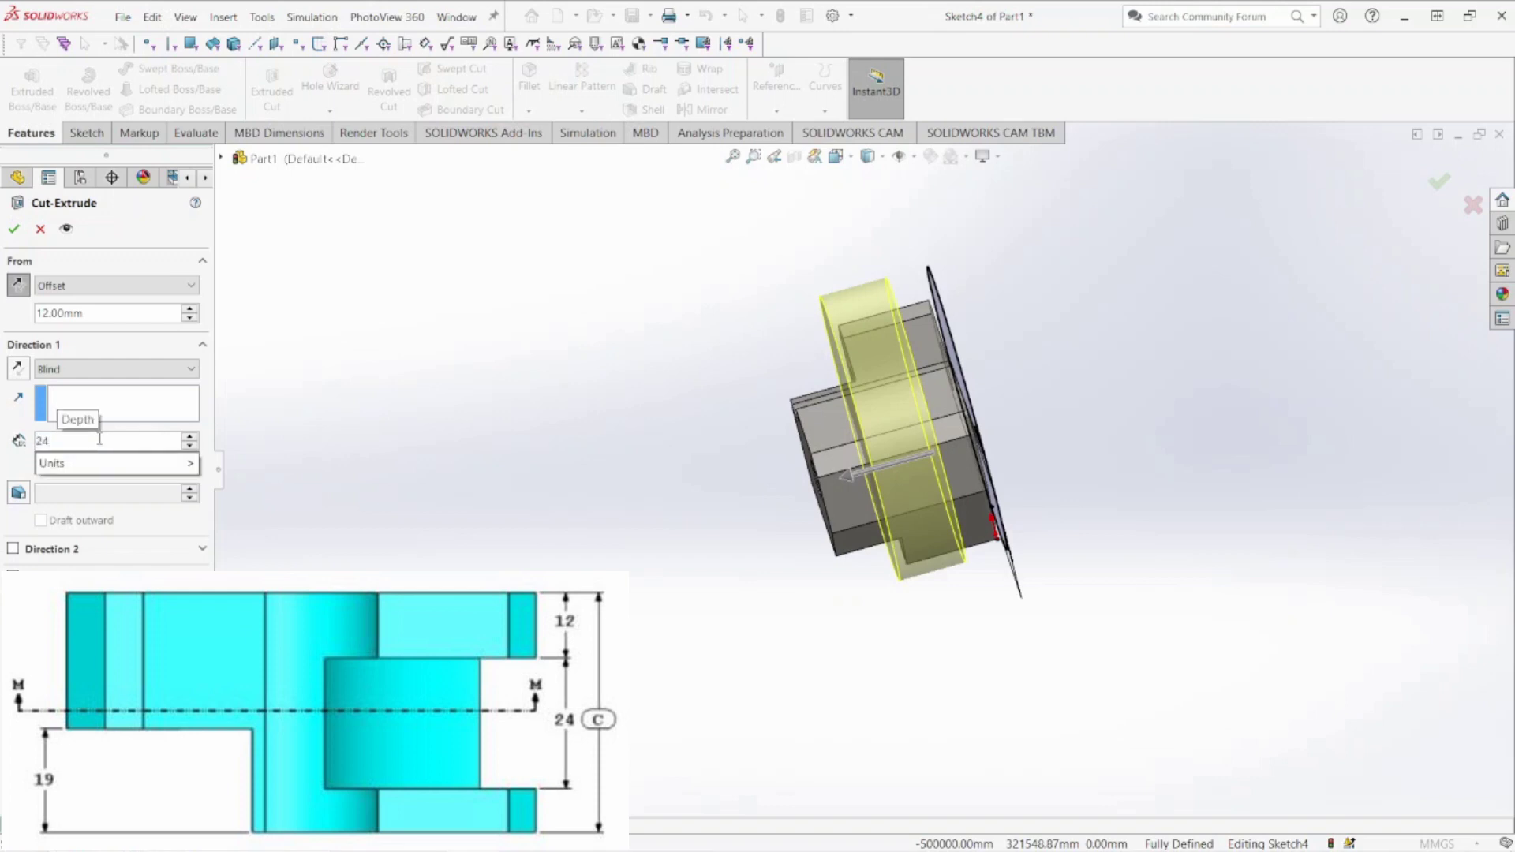
{"action": "key", "text": "Return"}
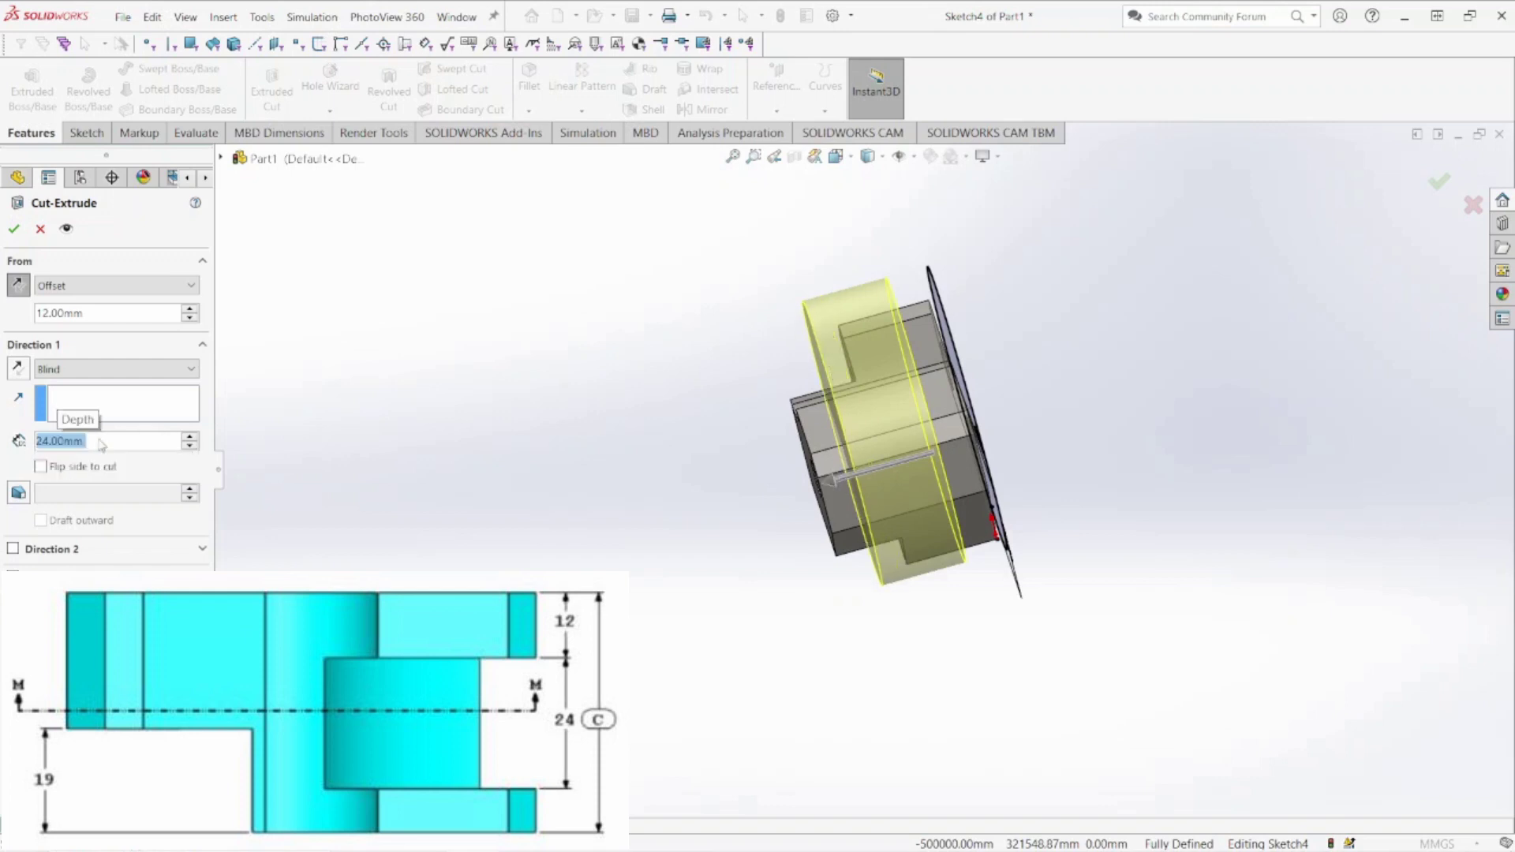
{"action": "left_click", "coordinate": [13, 230]}
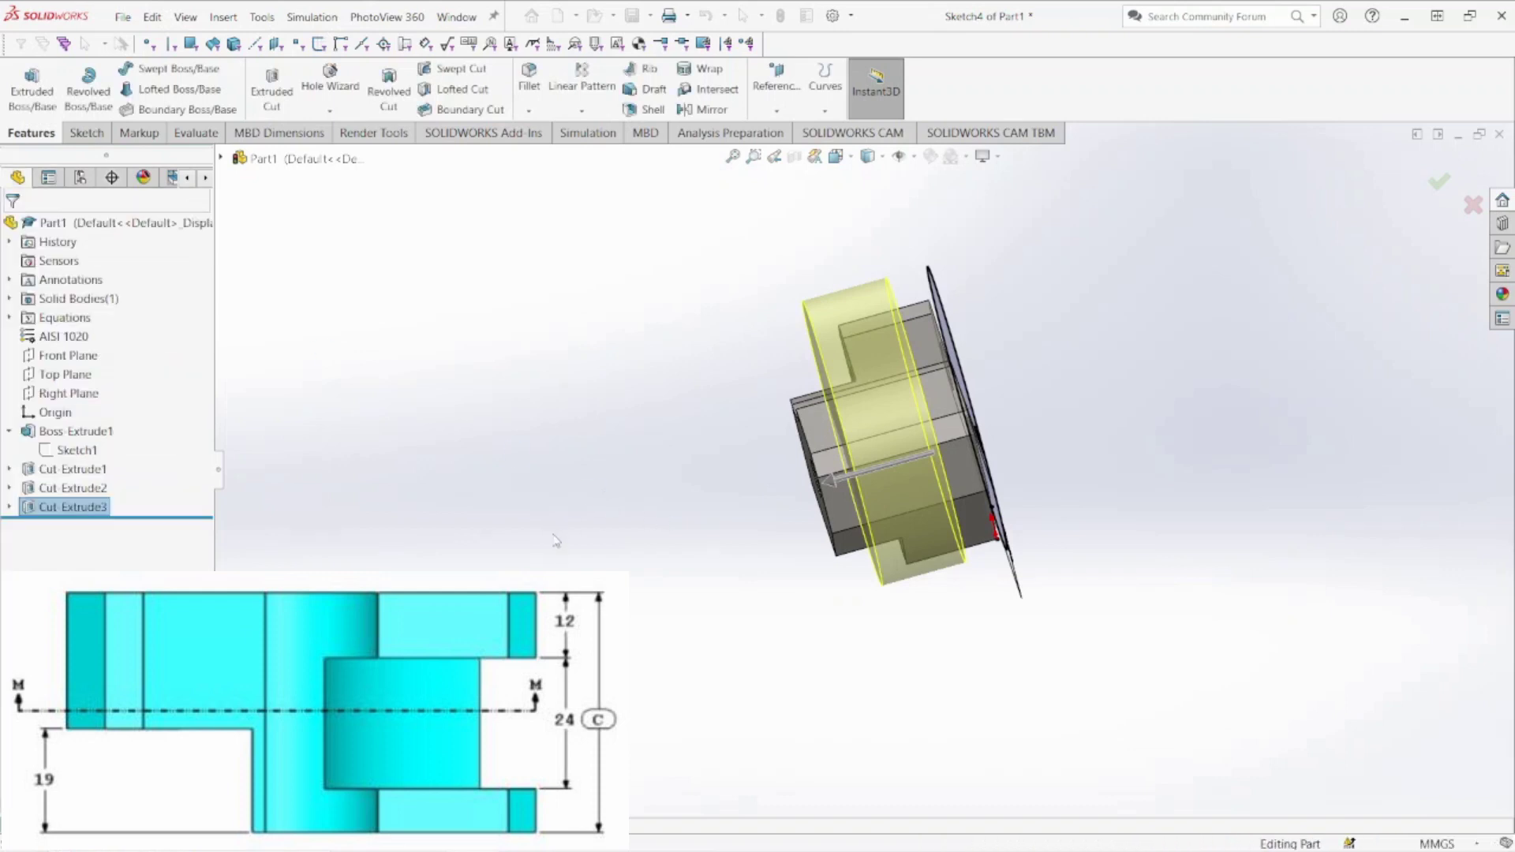
{"action": "middle_click_drag", "start_coordinate": [793, 639], "coordinate": [893, 593]}
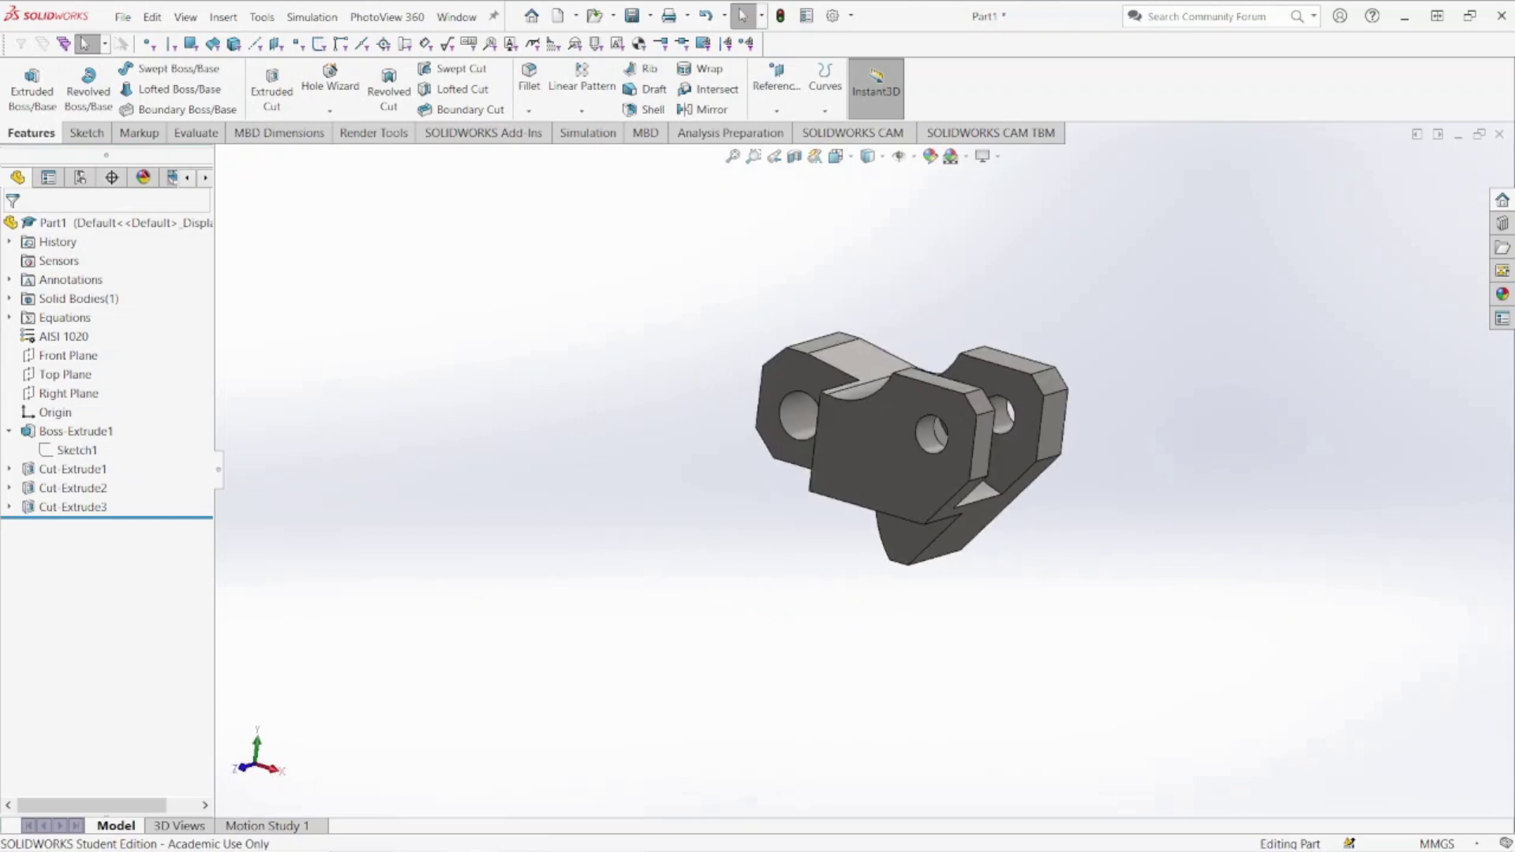
{"action": "middle_click_drag", "start_coordinate": [803, 404], "coordinate": [896, 243]}
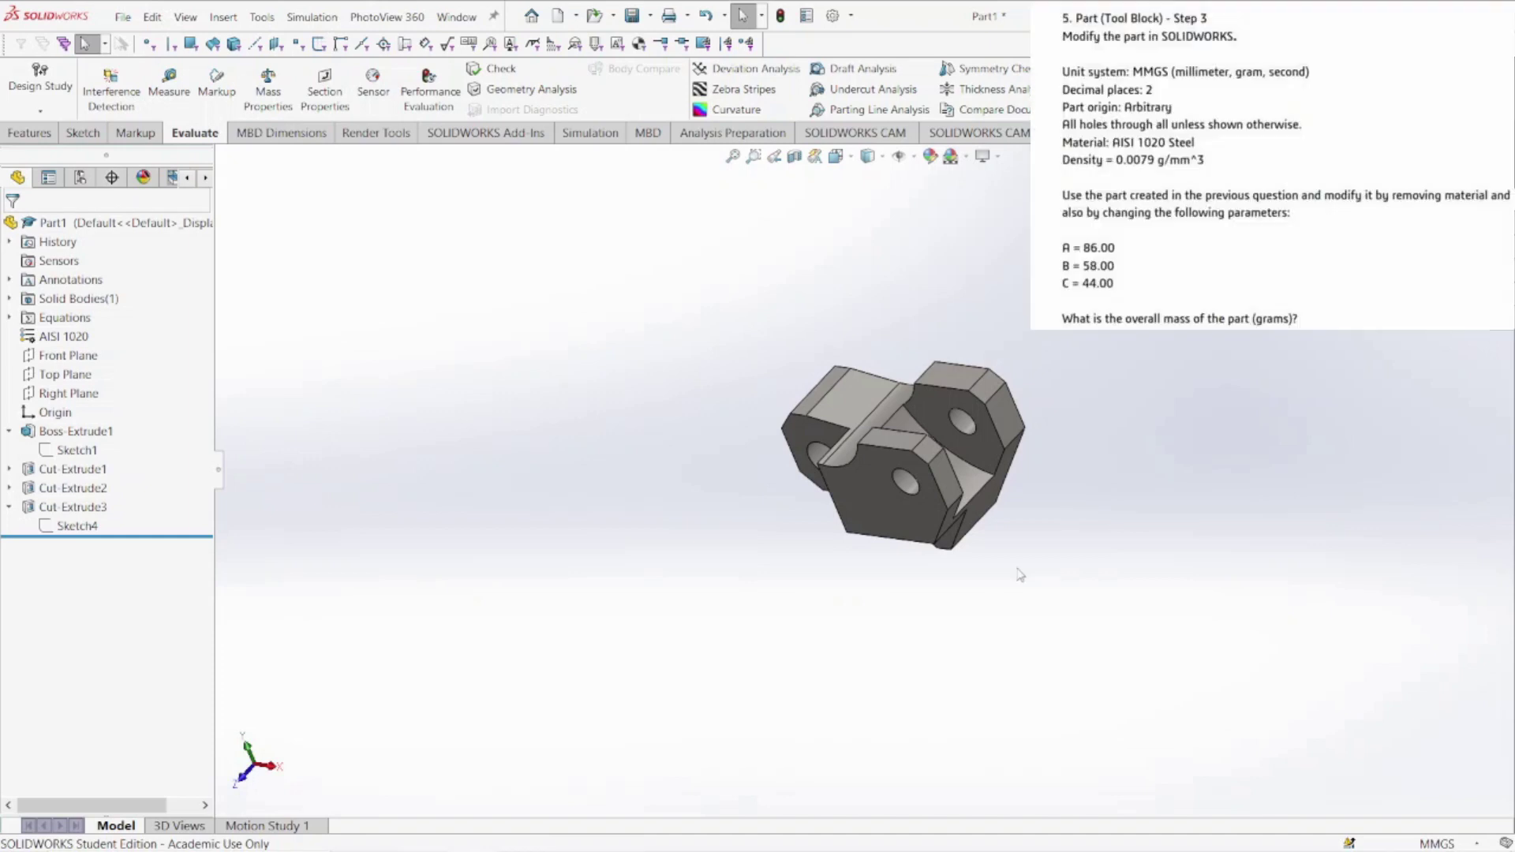
Open the part's equations and set global variable A to 86
{"action": "right_click", "coordinate": [76, 322]}
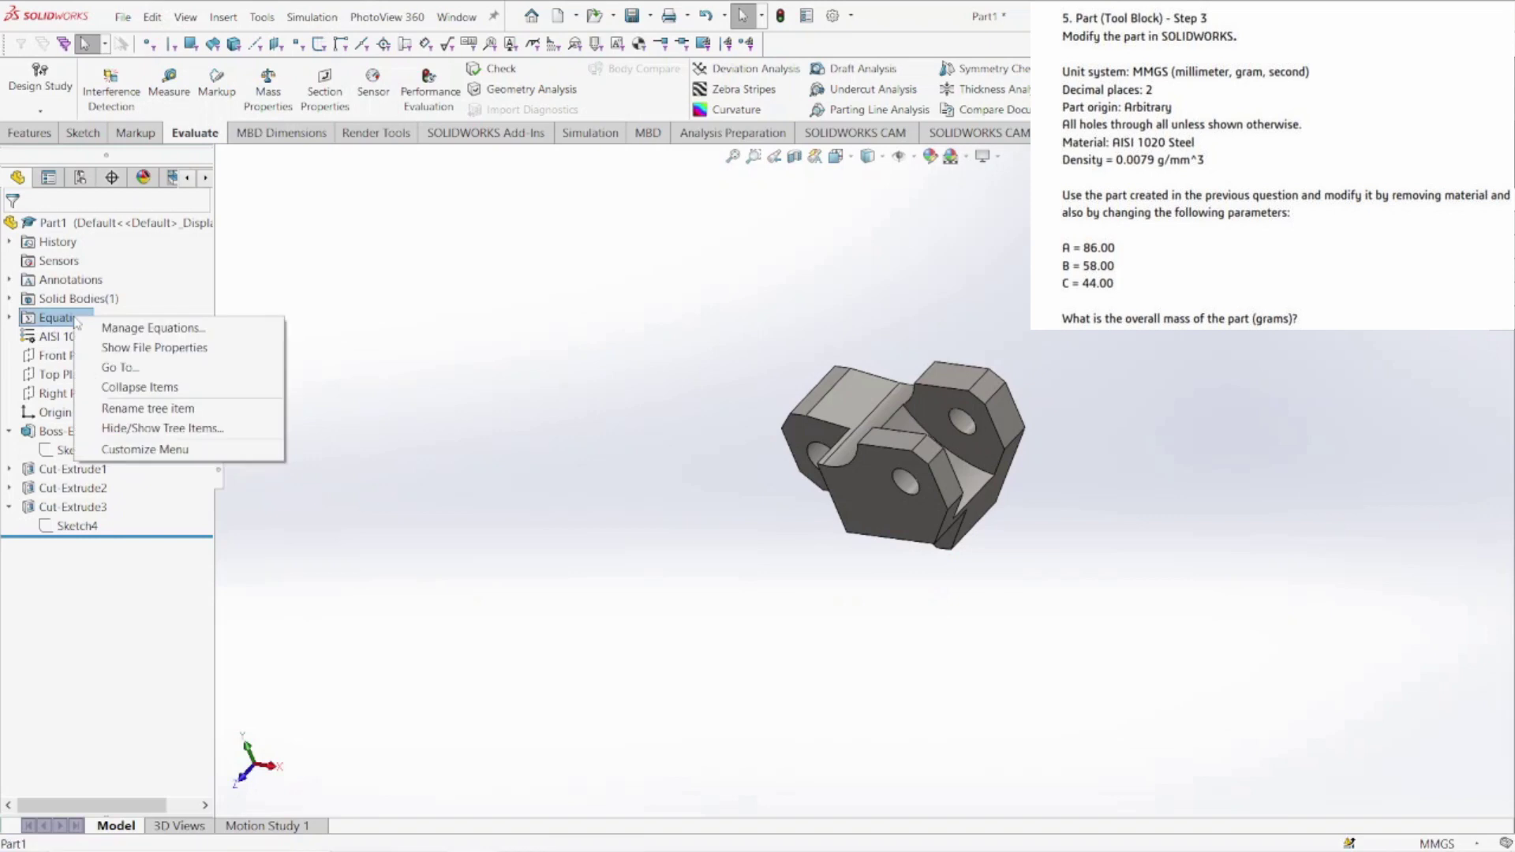
{"action": "left_click", "coordinate": [131, 327]}
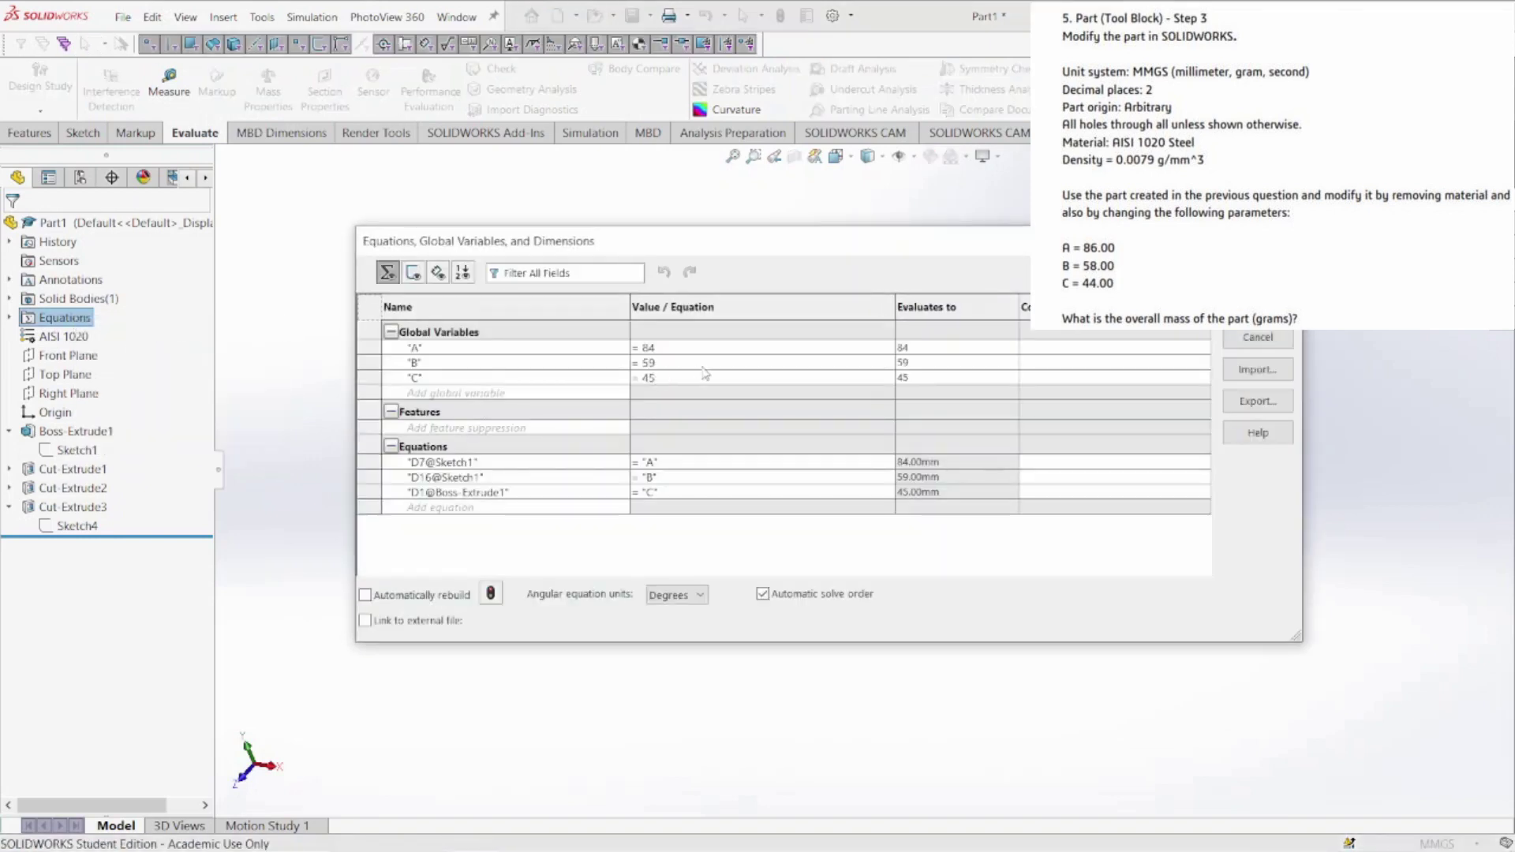
{"action": "left_click", "coordinate": [677, 345]}
{"action": "key", "text": "BackSpace"}
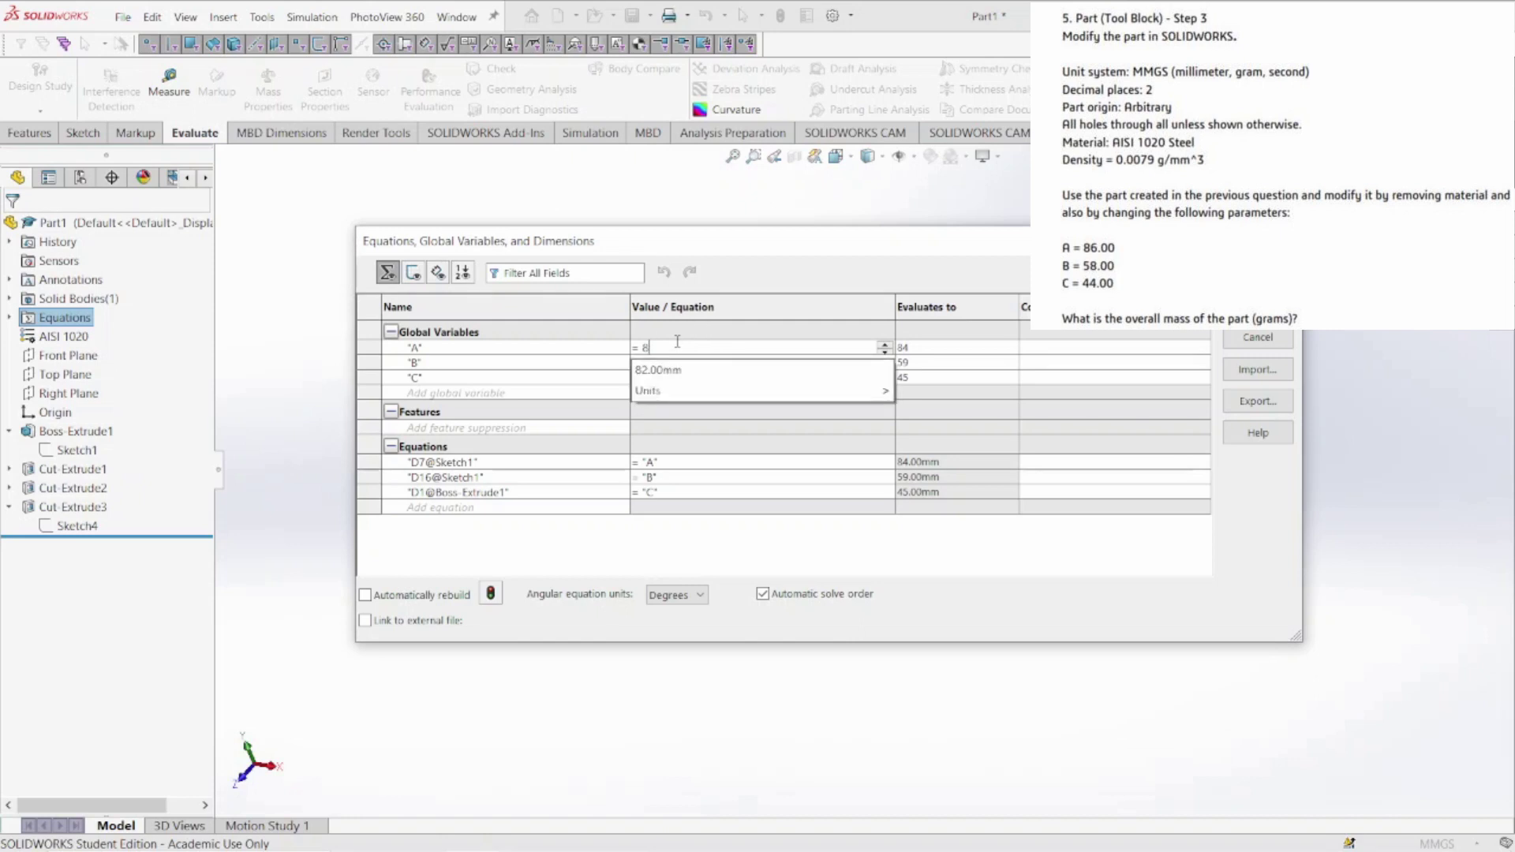
{"action": "type", "text": "6"}
{"action": "key", "text": "Return"}
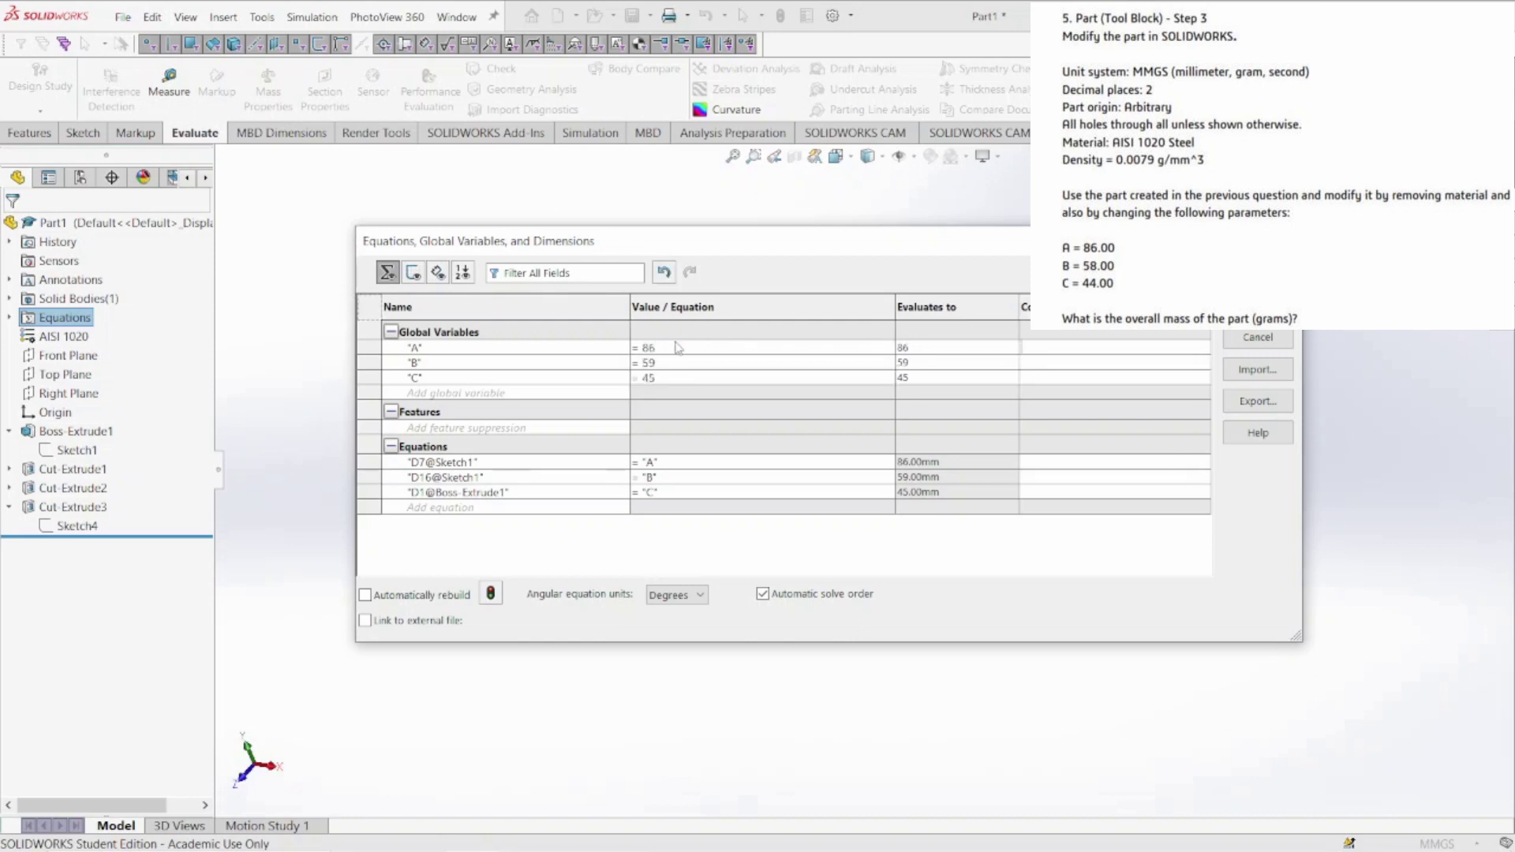
Set global variable B to 58 and C to 44, and apply the equation changes
{"action": "left_click", "coordinate": [677, 362]}
{"action": "key", "text": "BackSpace"}
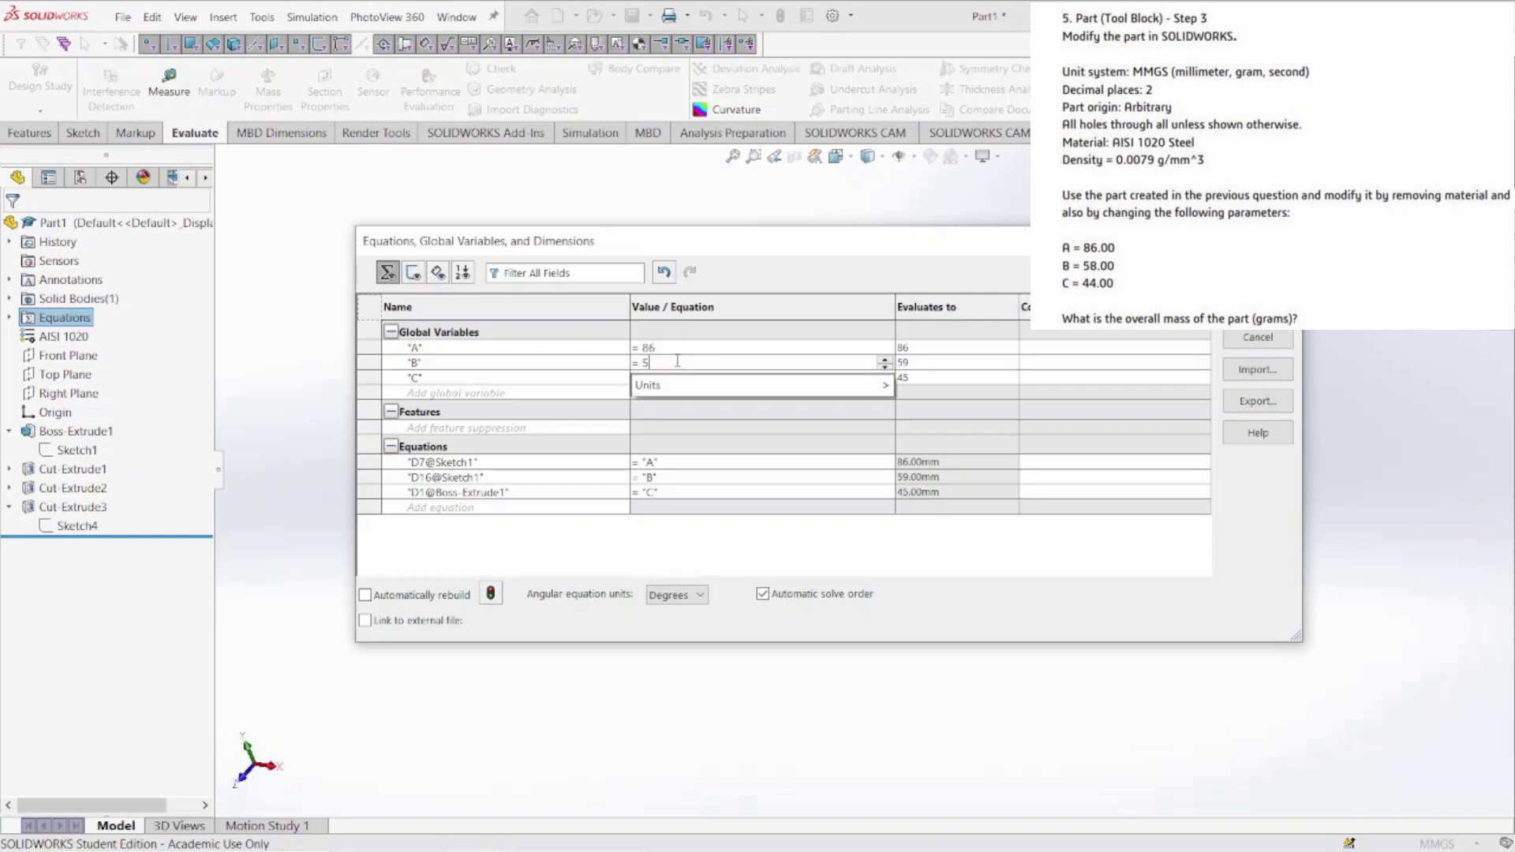
{"action": "type", "text": "8"}
{"action": "key", "text": "Return"}
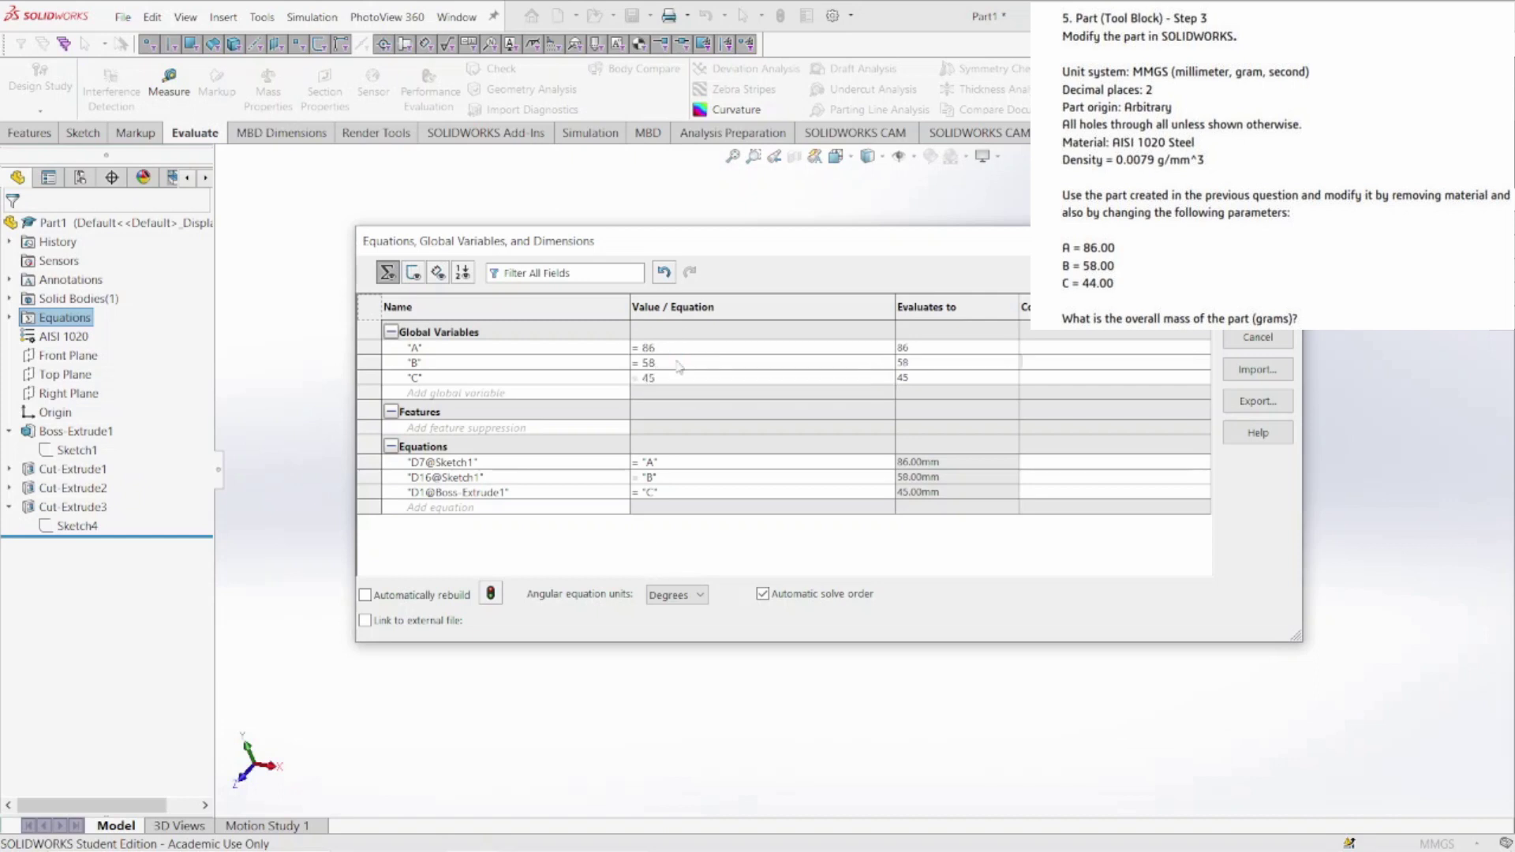
{"action": "left_click", "coordinate": [678, 378]}
{"action": "key", "text": "BackSpace"}
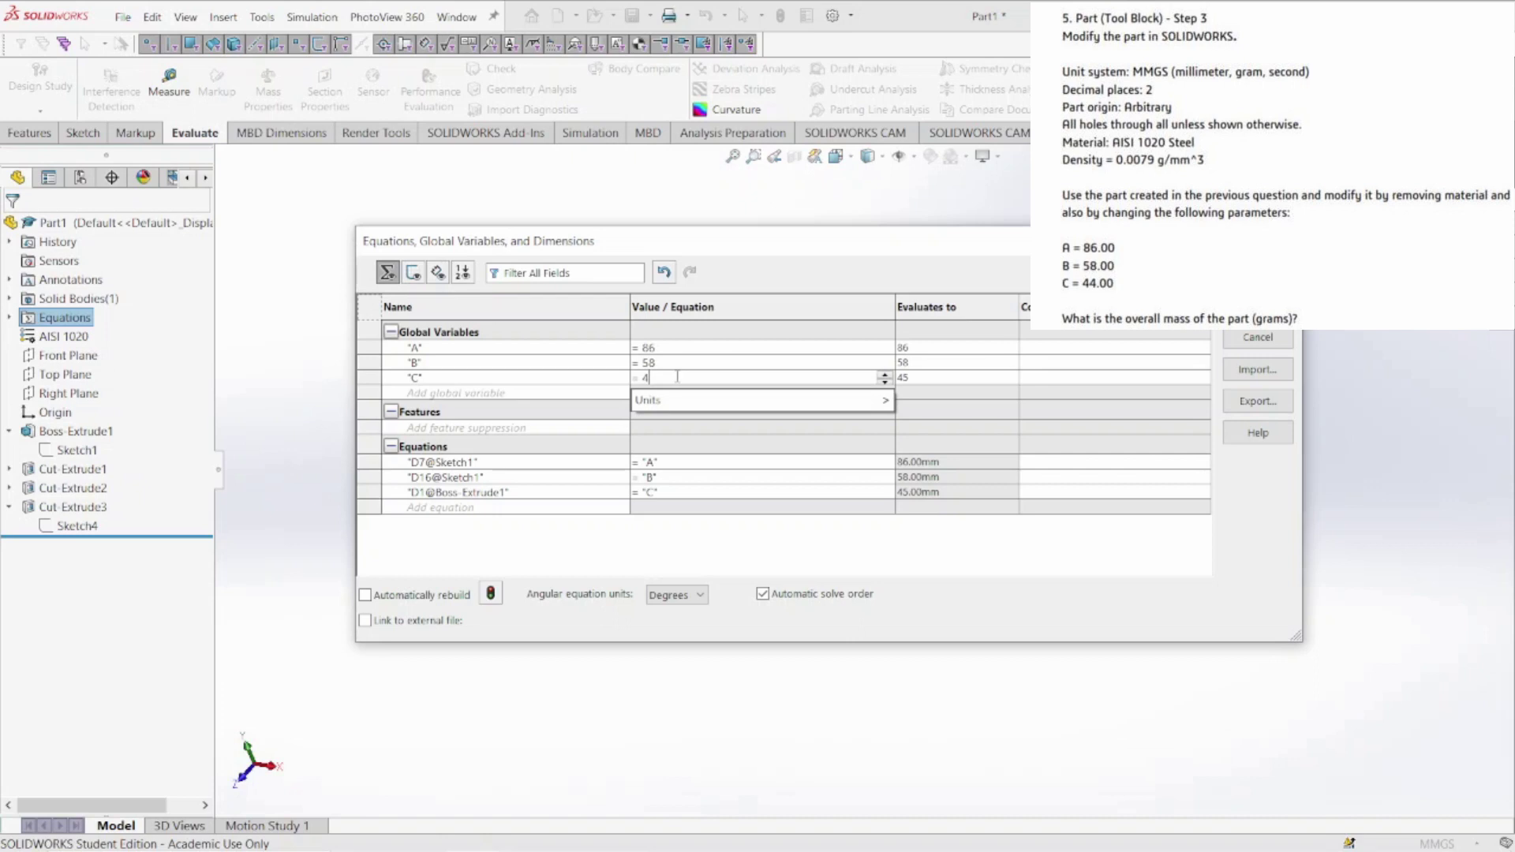
{"action": "type", "text": "4"}
{"action": "key", "text": "Return"}
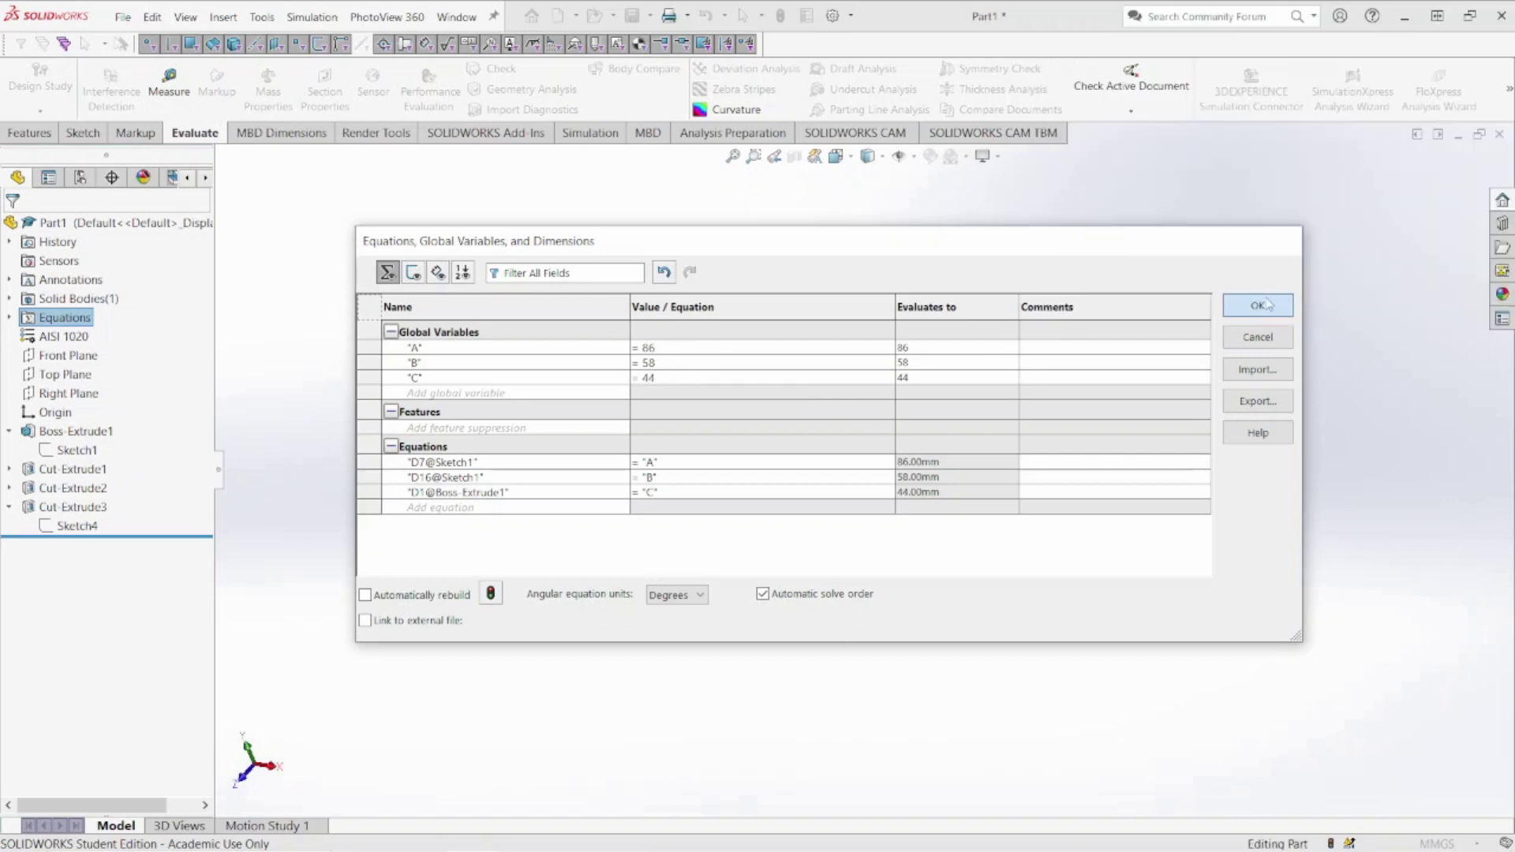
{"action": "left_click", "coordinate": [1291, 309]}
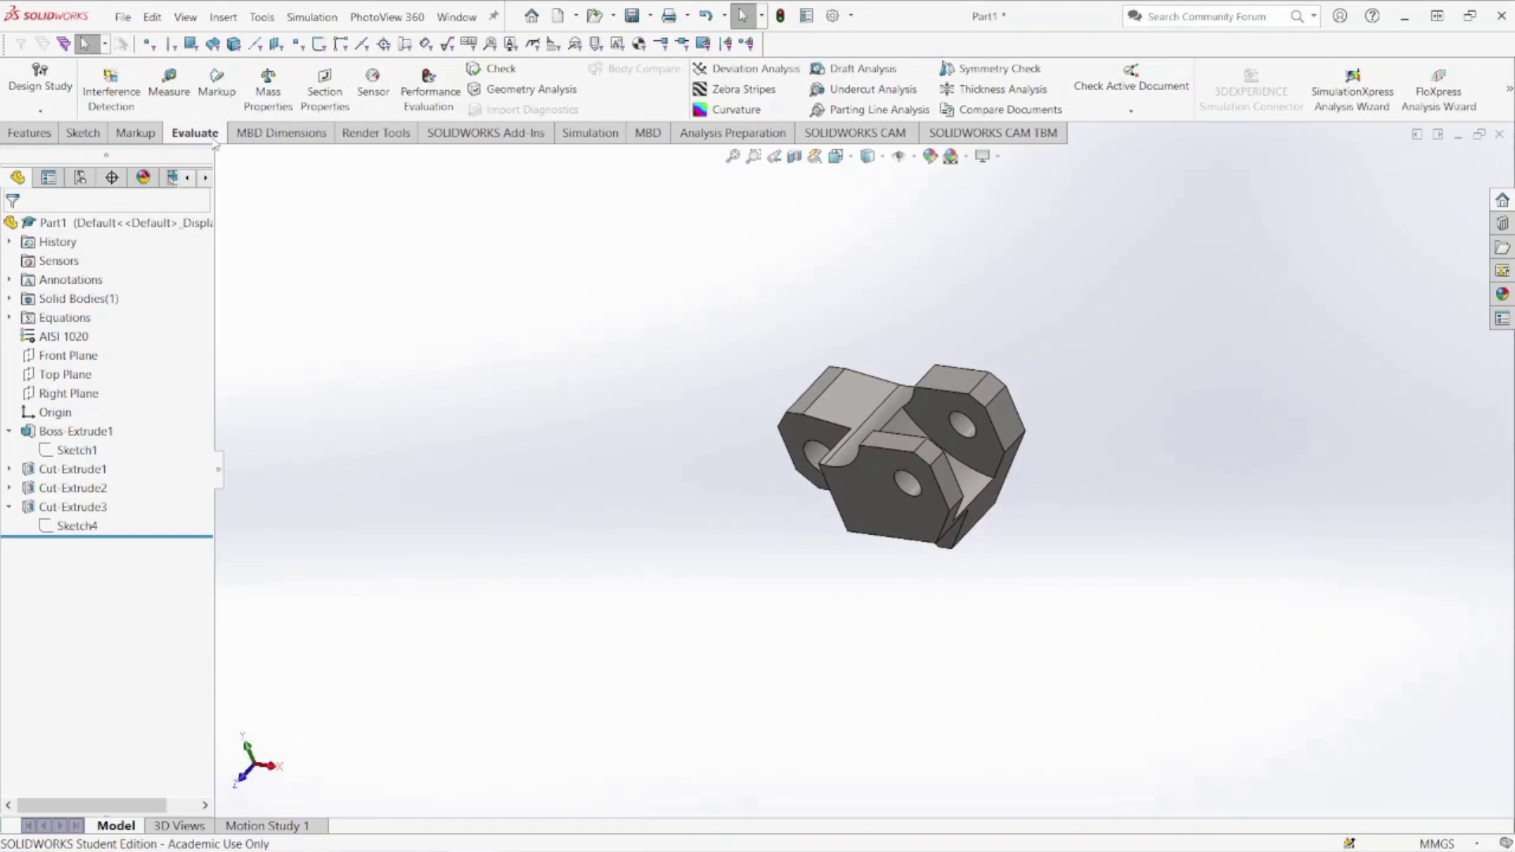
Evaluate the modified tool block's mass properties to read its mass in grams
{"action": "left_click", "coordinate": [268, 88]}
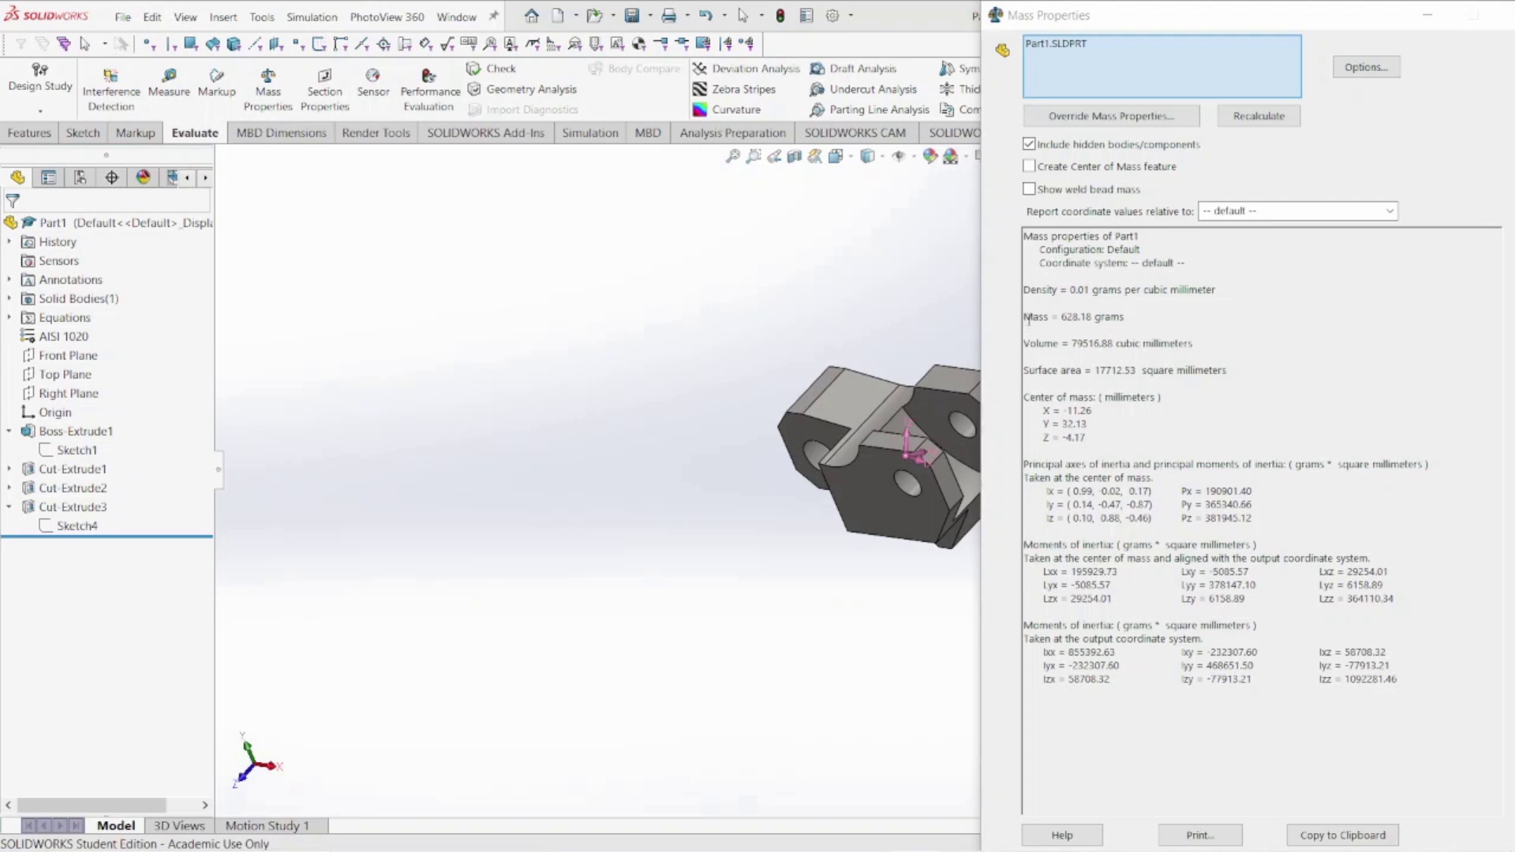
{"action": "left_click_drag", "start_coordinate": [1024, 315], "coordinate": [1130, 319]}
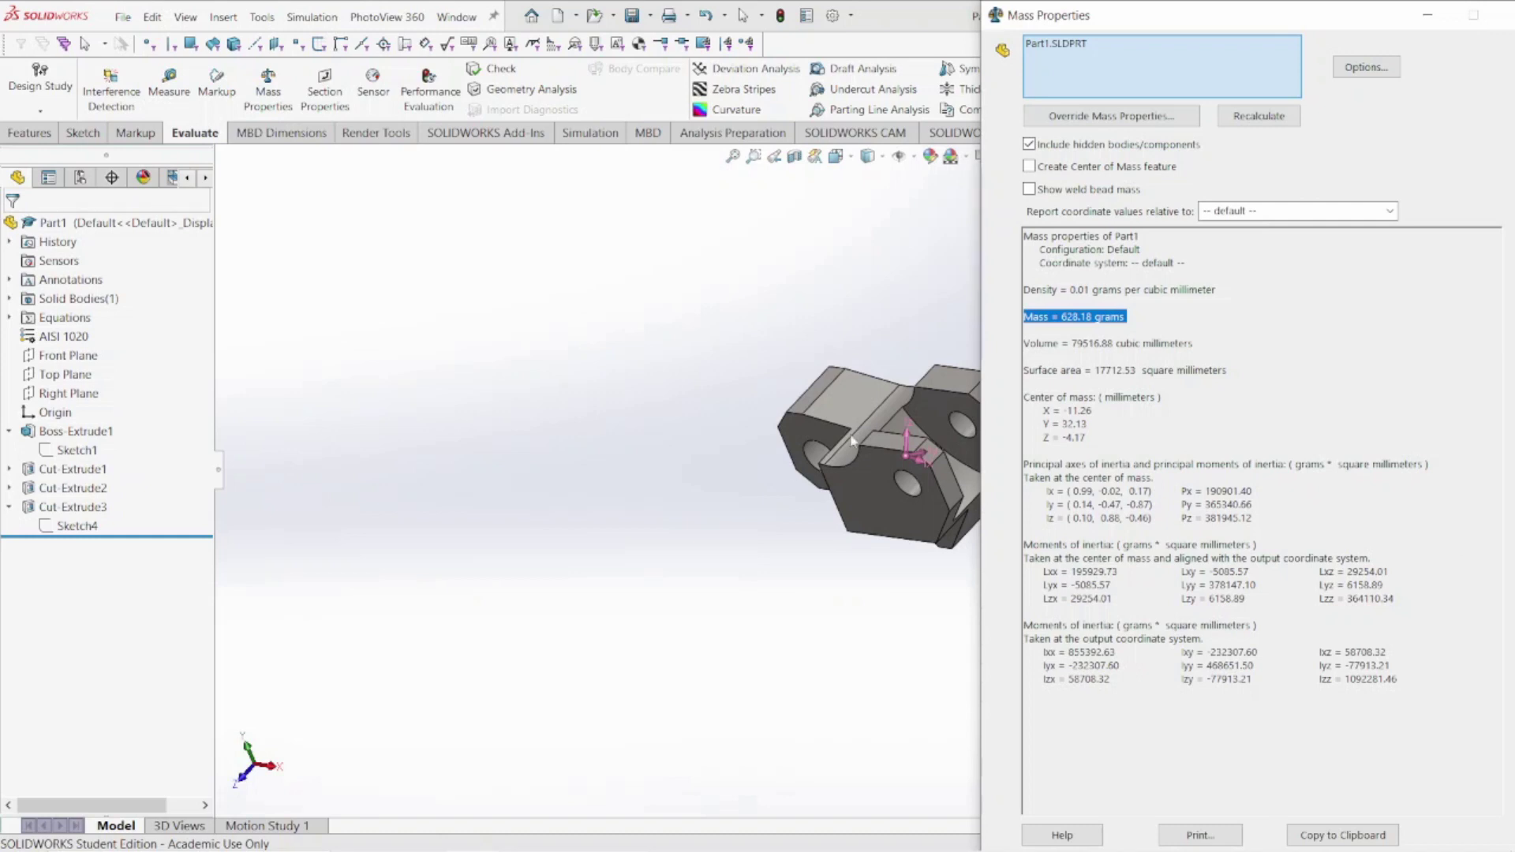
{"action": "left_click", "coordinate": [740, 342]}
{"action": "left_click_drag", "start_coordinate": [1282, 22], "coordinate": [1134, 86]}
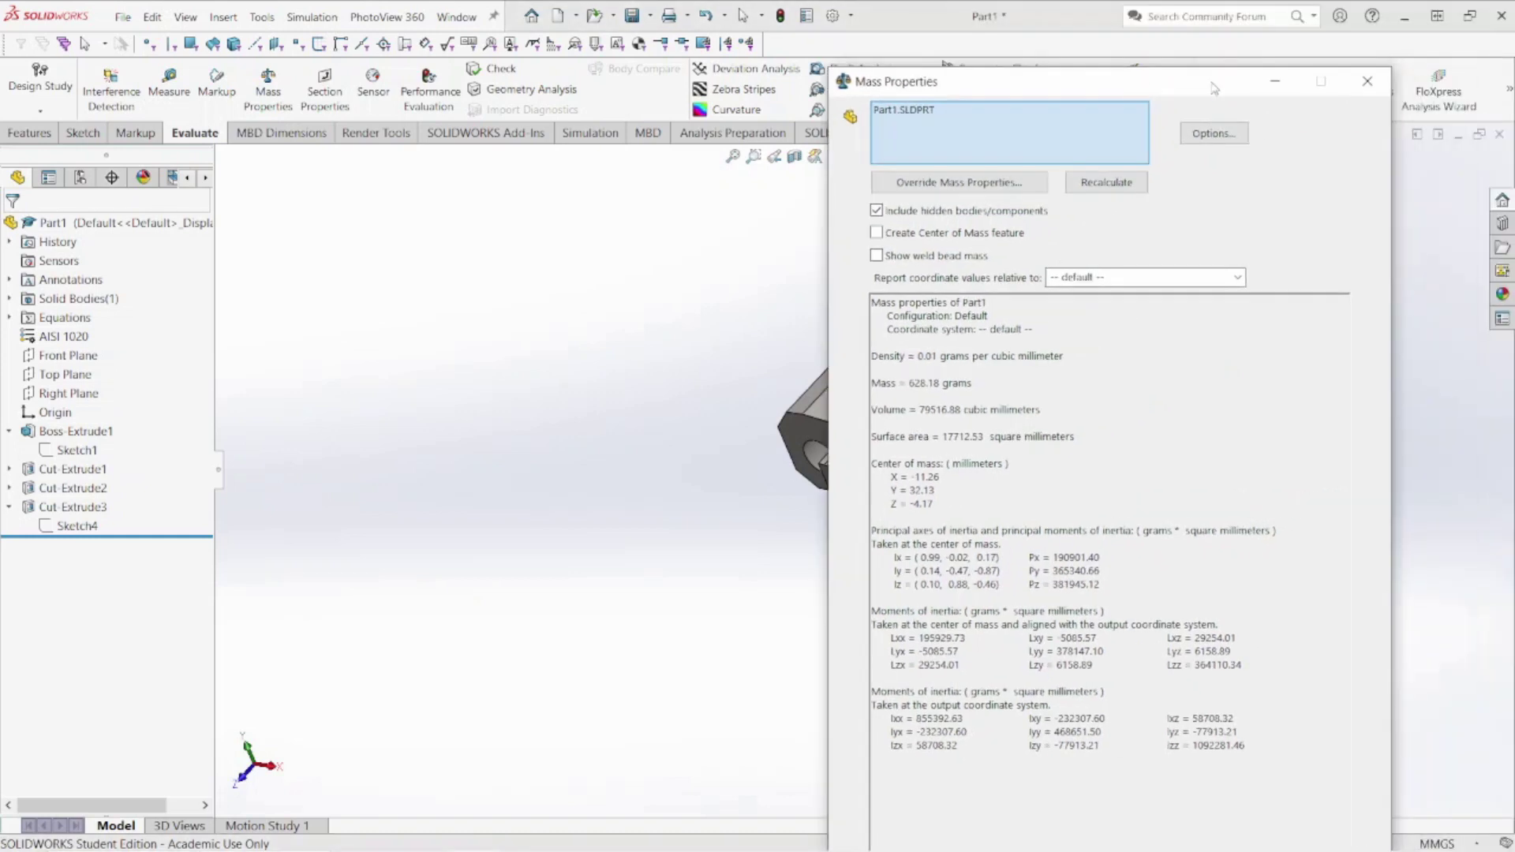
{"action": "left_click", "coordinate": [1366, 83]}
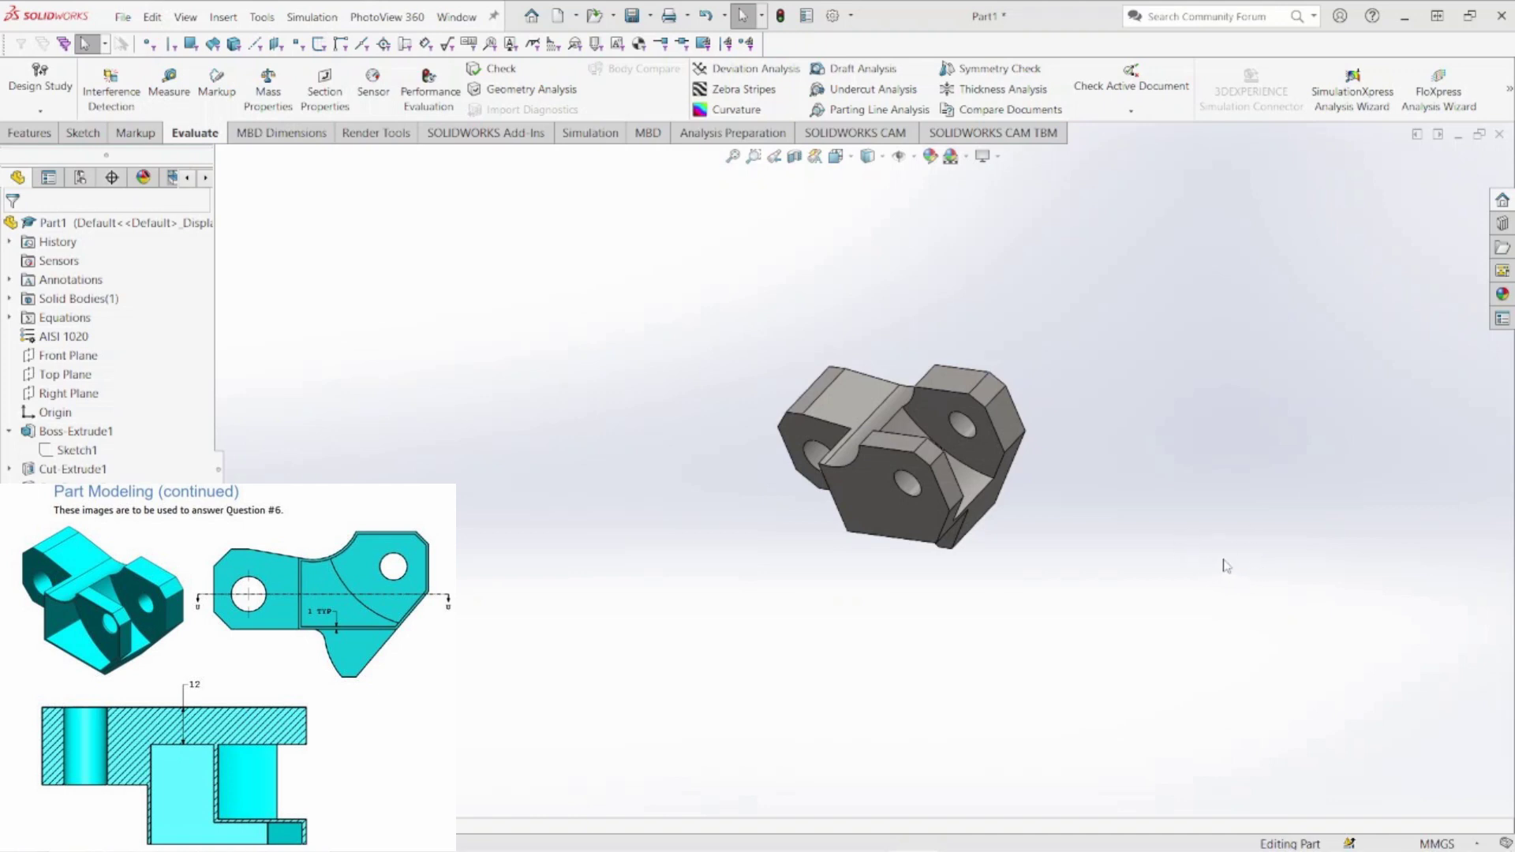
Start a sketch on the outer face of the notched lug with the smaller hole and convert the face's outline, viewed normal to the face
{"action": "middle_click_drag", "start_coordinate": [789, 624], "coordinate": [907, 437]}
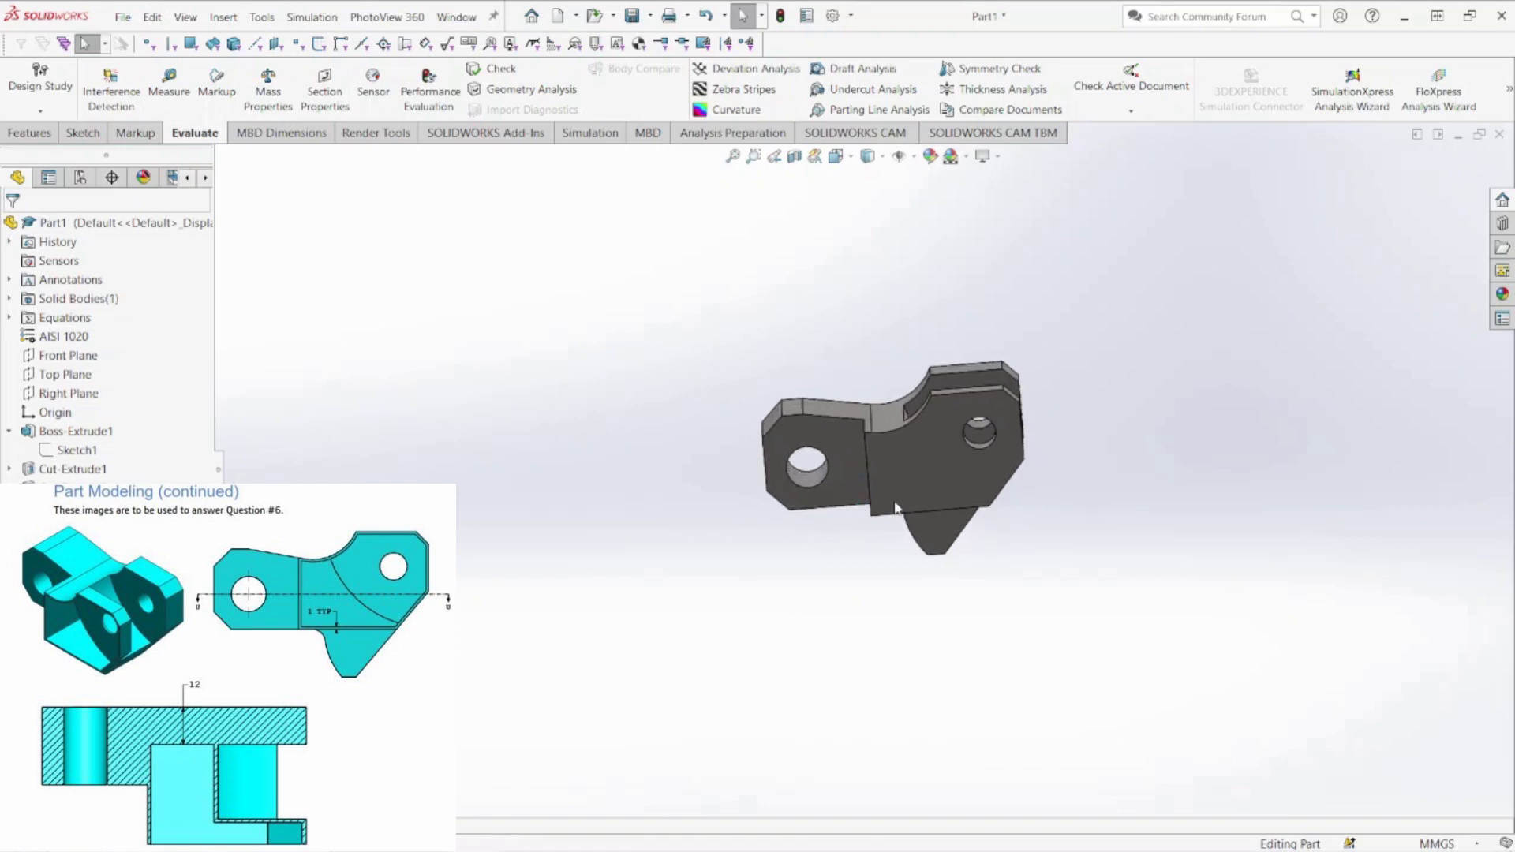
{"action": "right_click", "coordinate": [930, 464]}
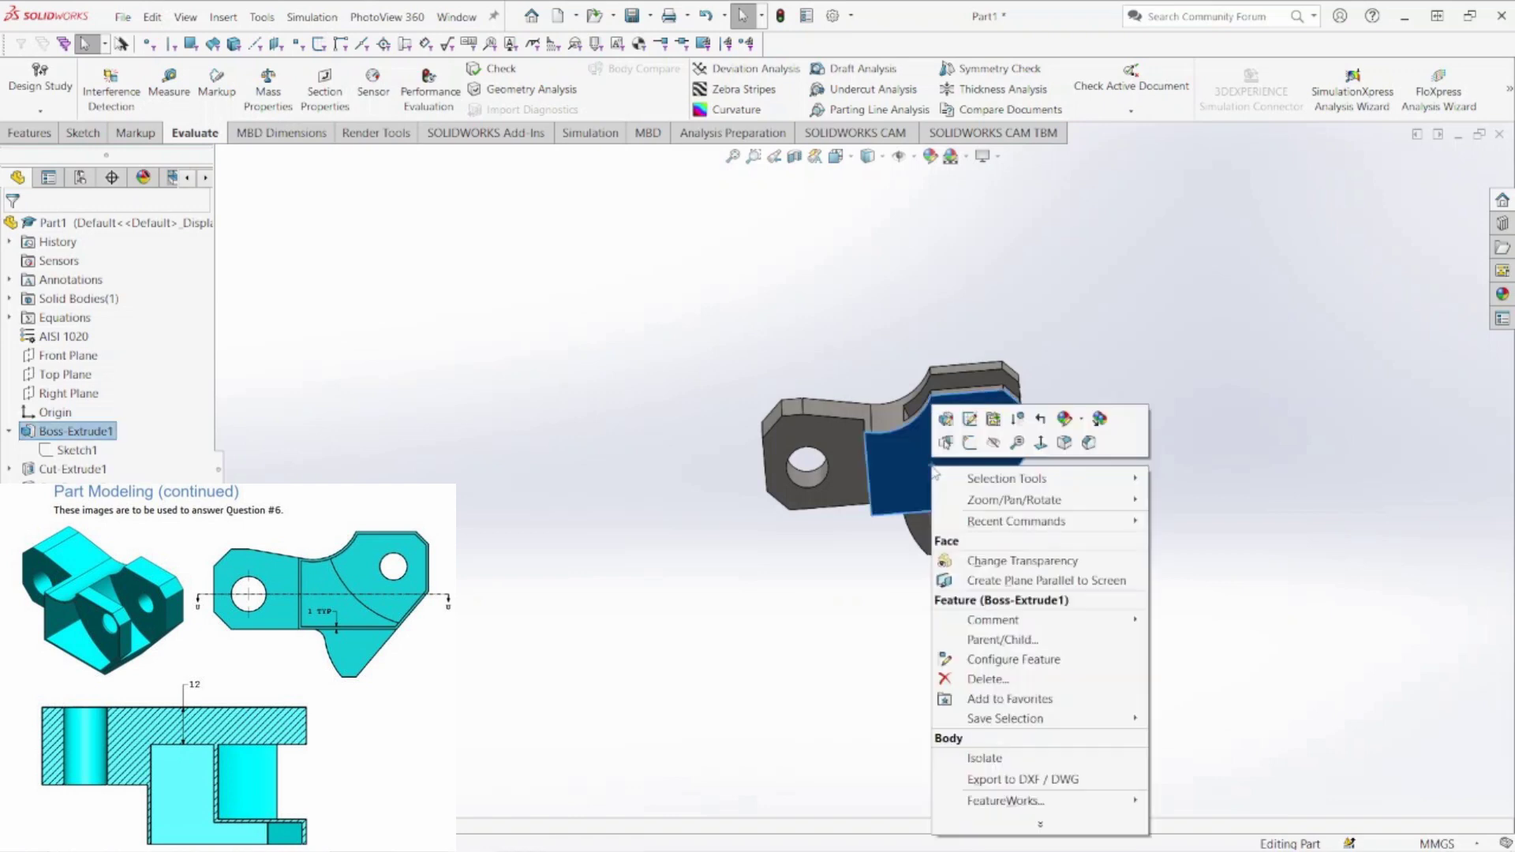
{"action": "left_click", "coordinate": [968, 443]}
{"action": "key", "text": "space"}
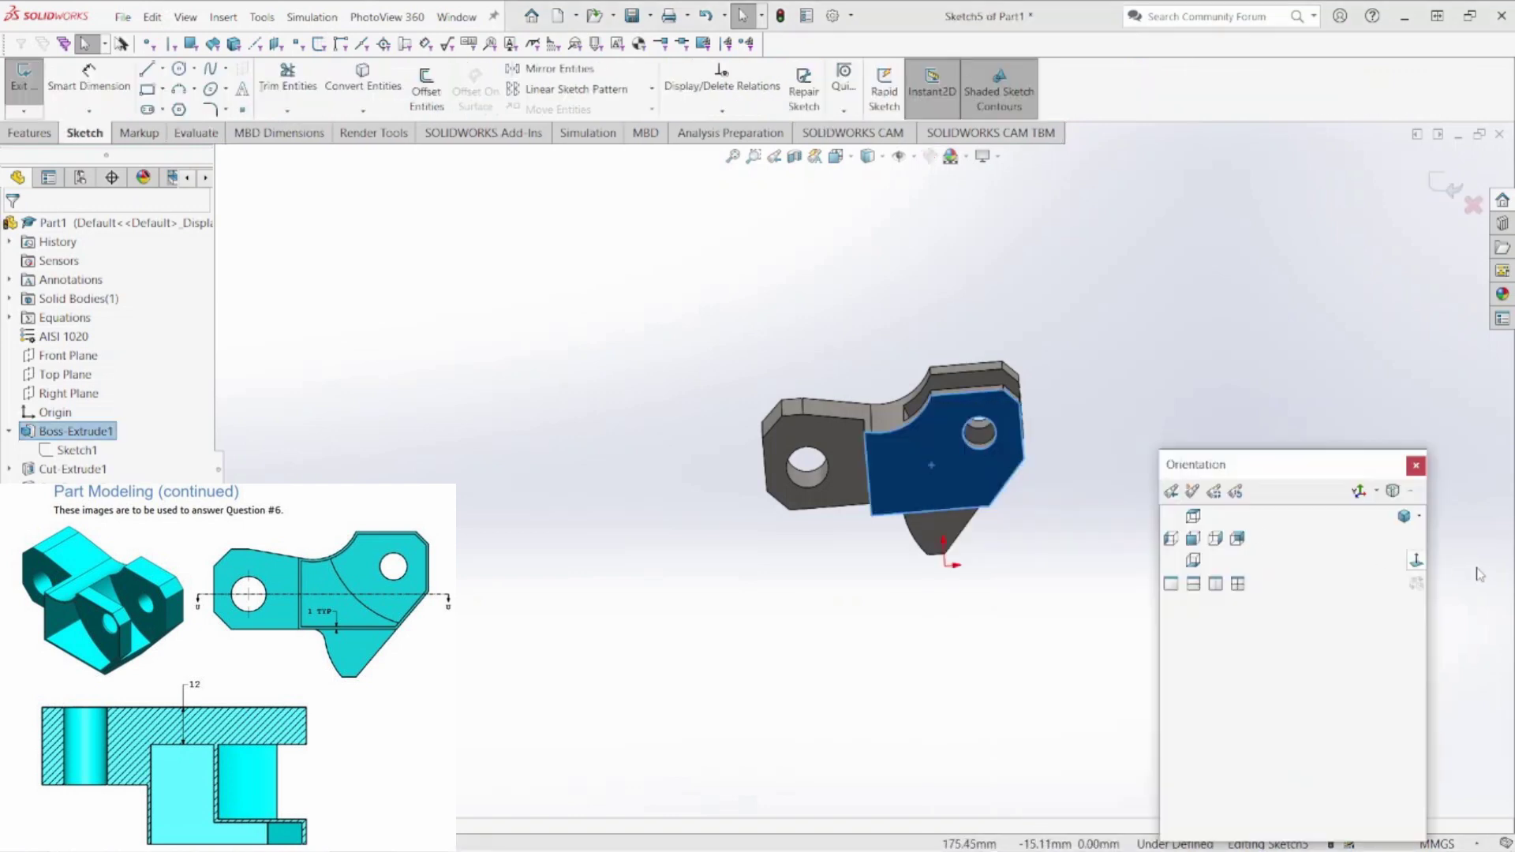
{"action": "left_click", "coordinate": [1416, 562]}
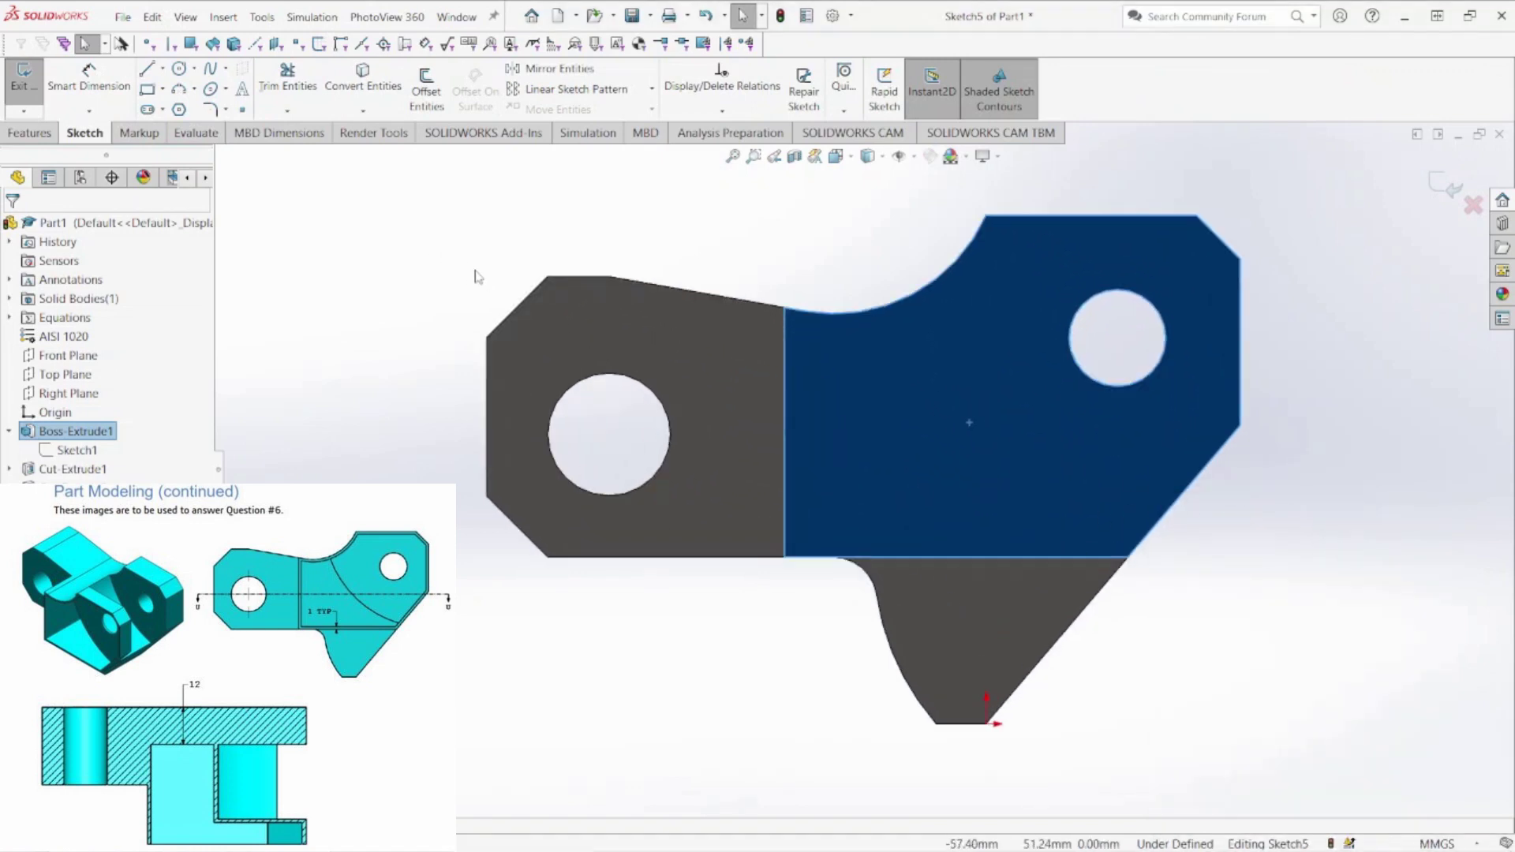
{"action": "left_click", "coordinate": [365, 91]}
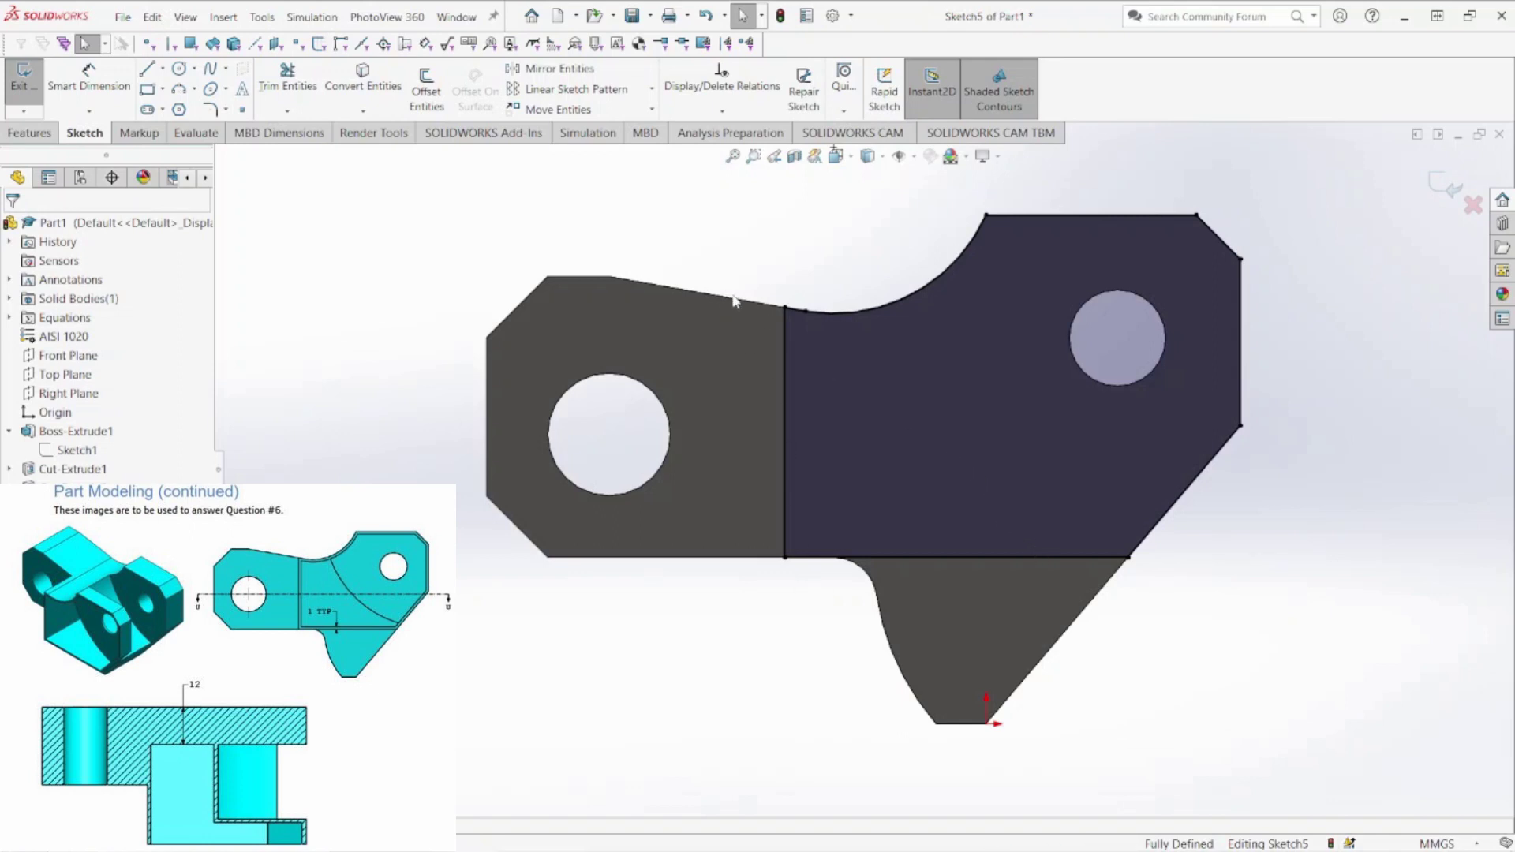
Offset the converted face outline inward by 1 mm as a full chain
{"action": "left_click", "coordinate": [433, 105]}
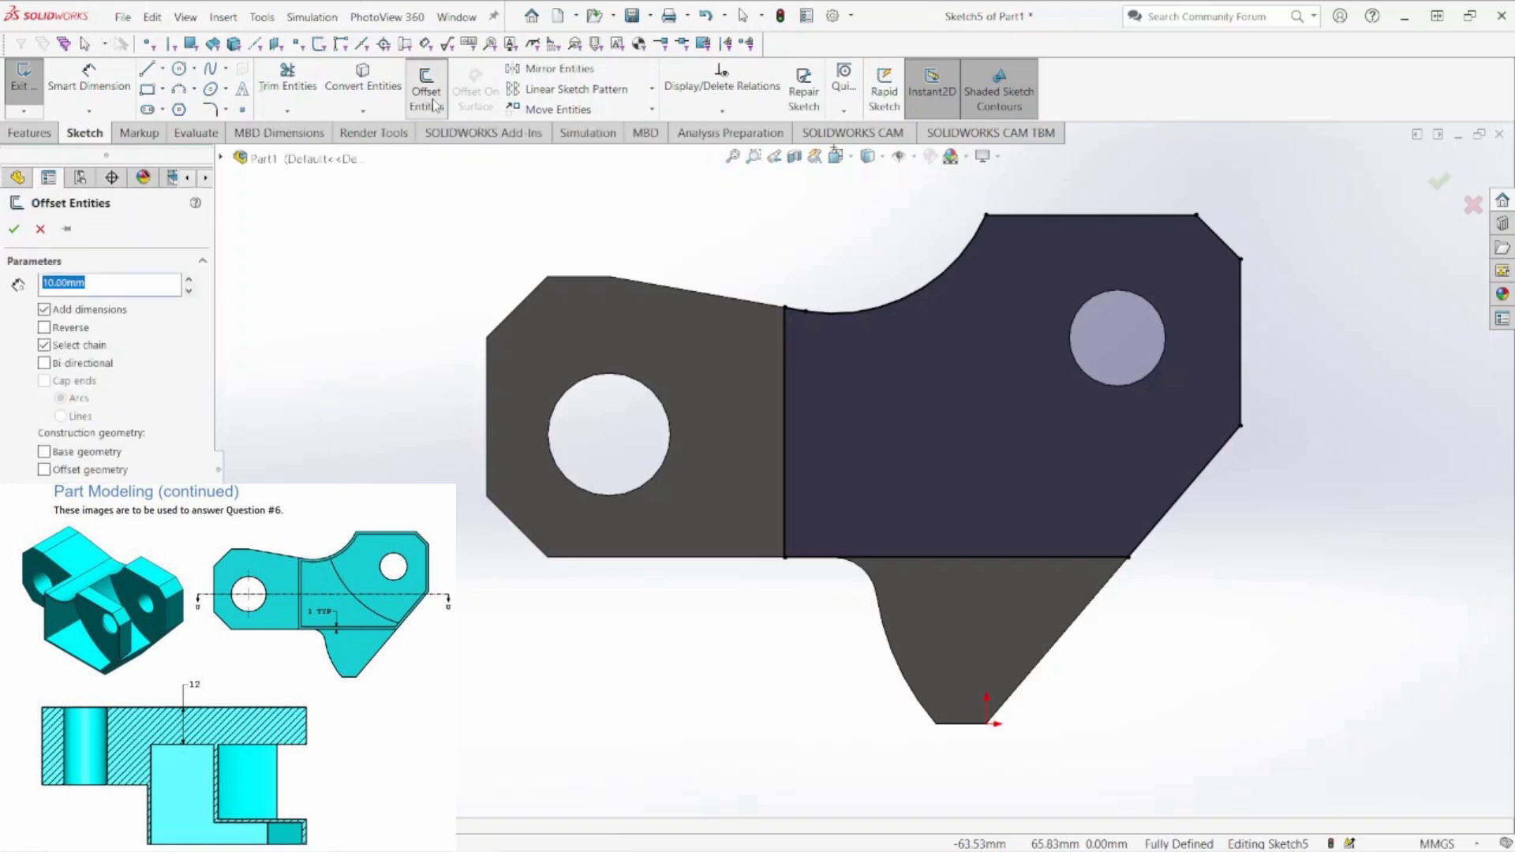
{"action": "type", "text": "1"}
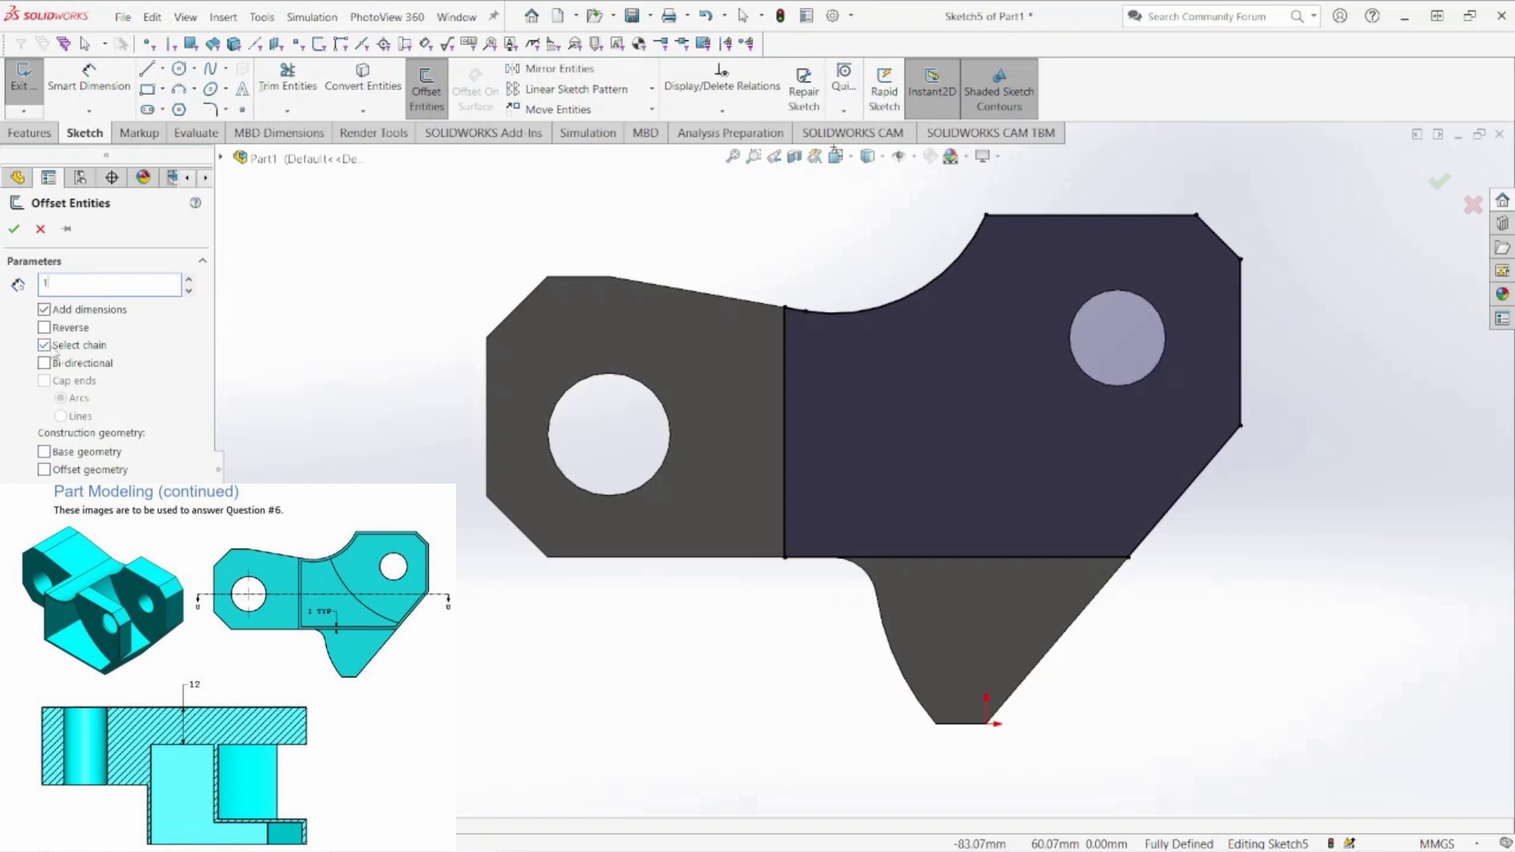
{"action": "left_click", "coordinate": [783, 438]}
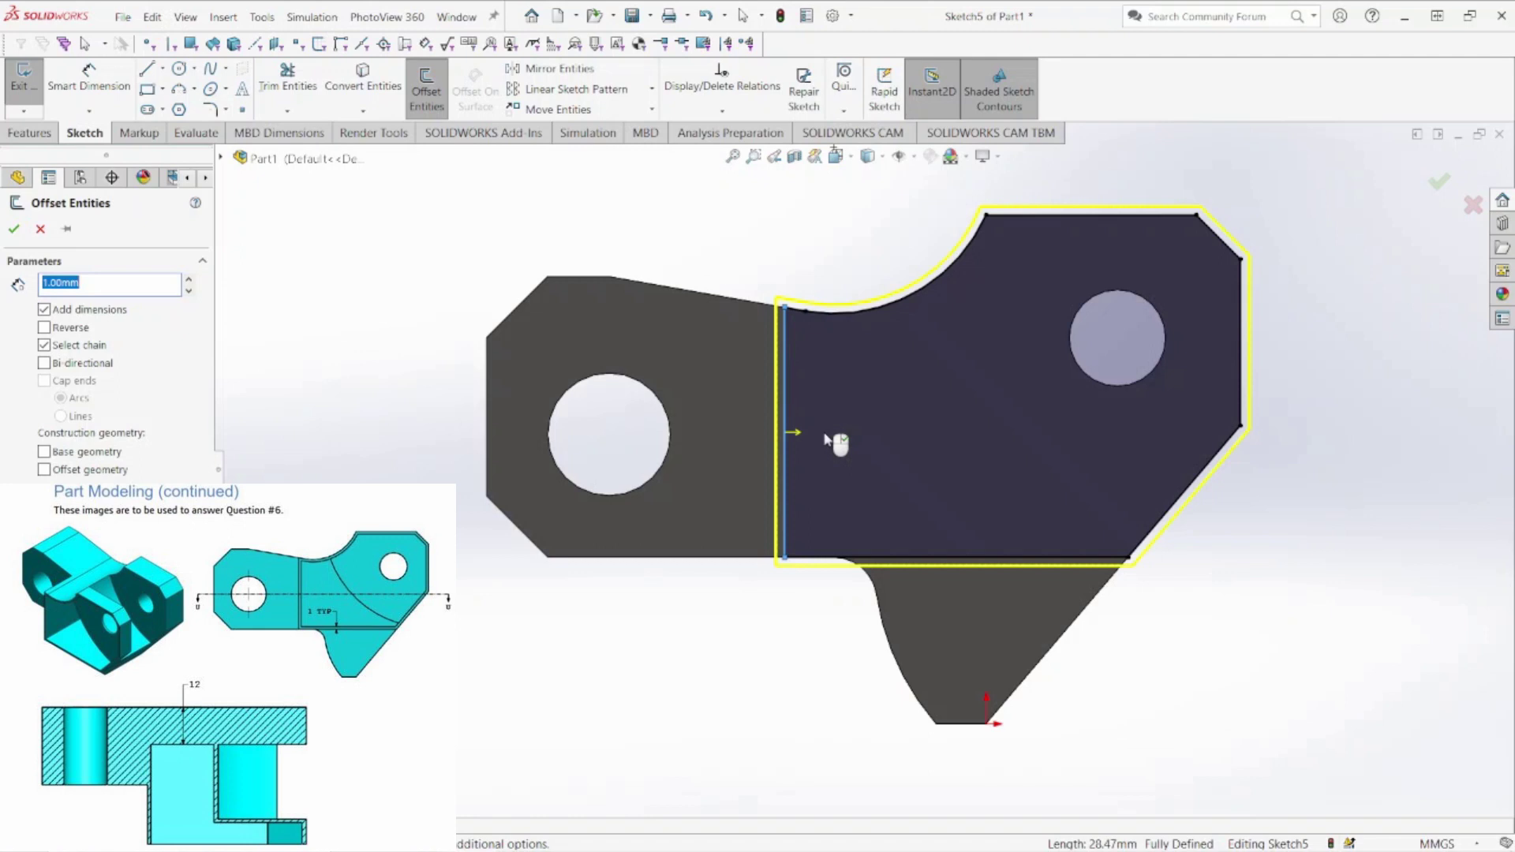
{"action": "left_click", "coordinate": [824, 435]}
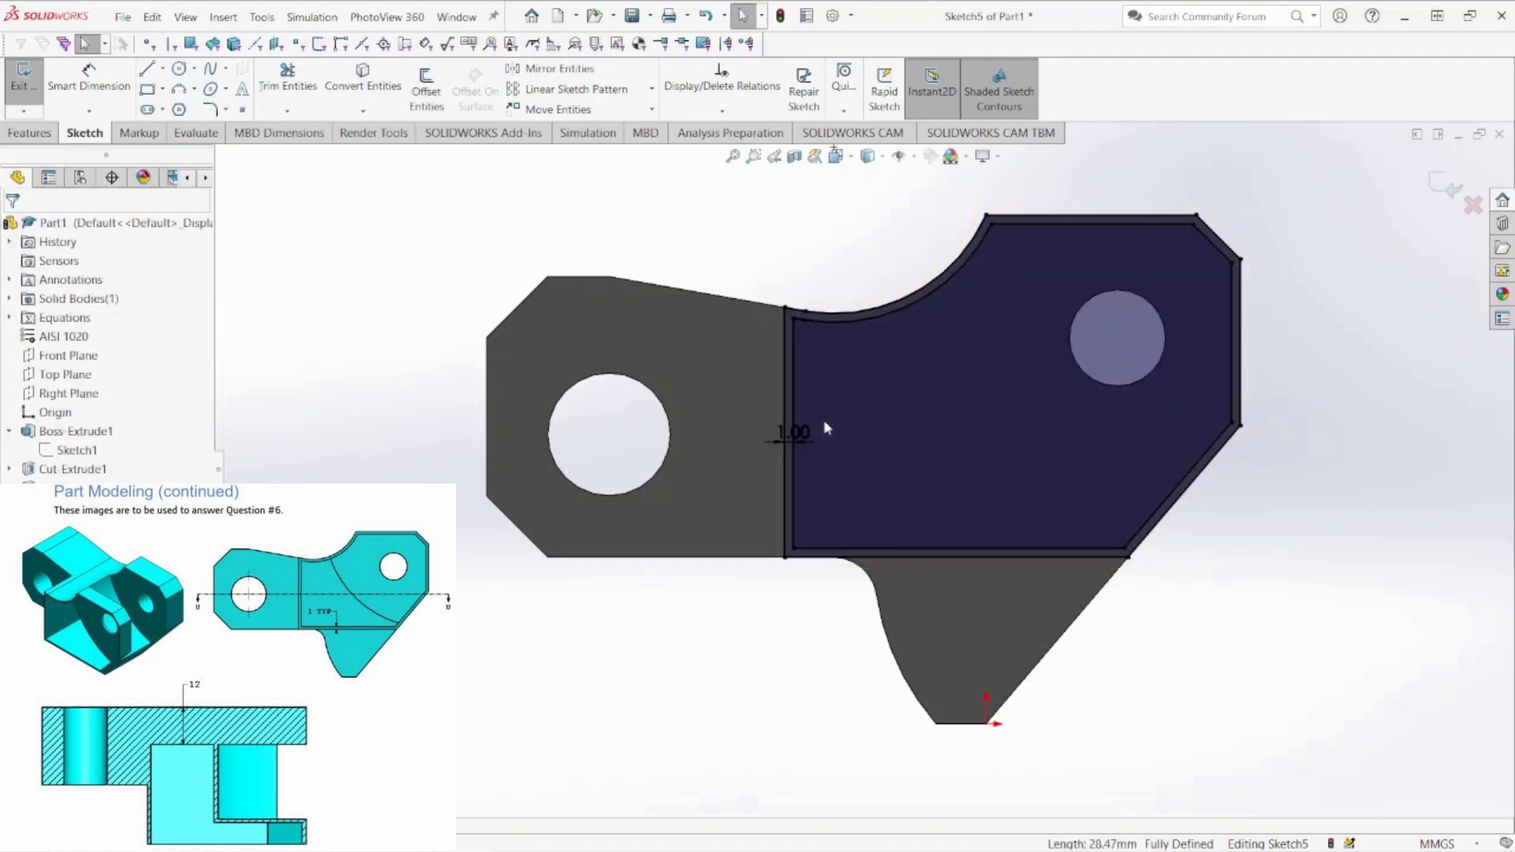
{"action": "scroll", "coordinate": [828, 379], "scroll_direction": "down", "scroll_amount": 2}
{"action": "scroll", "coordinate": [821, 359], "scroll_direction": "down", "scroll_amount": 2}
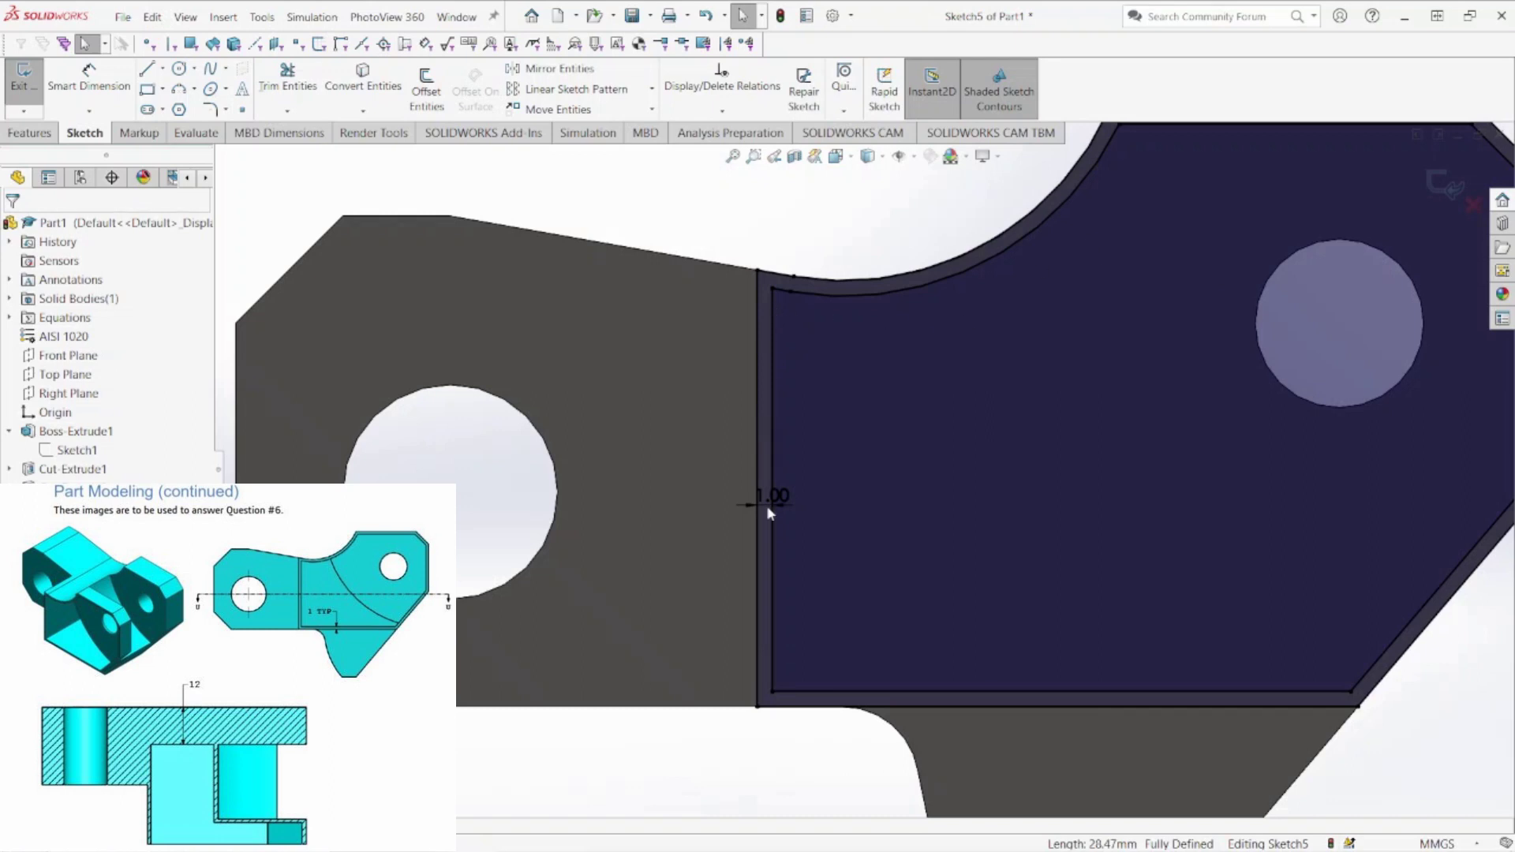
{"action": "scroll", "coordinate": [1231, 552], "scroll_direction": "up", "scroll_amount": 3}
{"action": "middle_click_drag", "start_coordinate": [1259, 467], "coordinate": [1237, 531]}
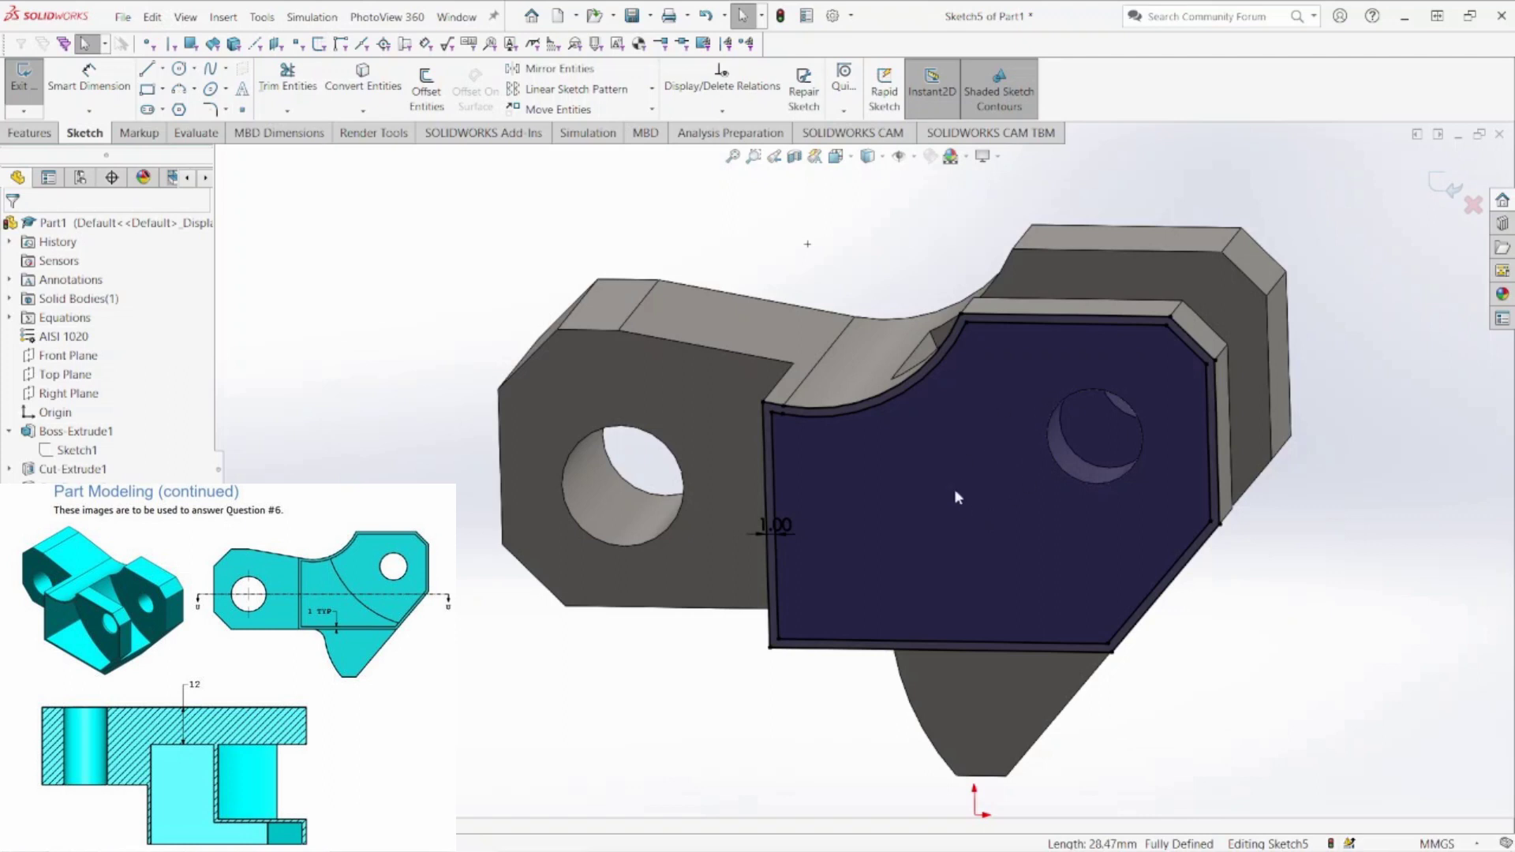
Start an extruded cut on the lug sketch using the region enclosed by the inward offset outline
{"action": "left_click", "coordinate": [29, 133]}
{"action": "left_click", "coordinate": [287, 100]}
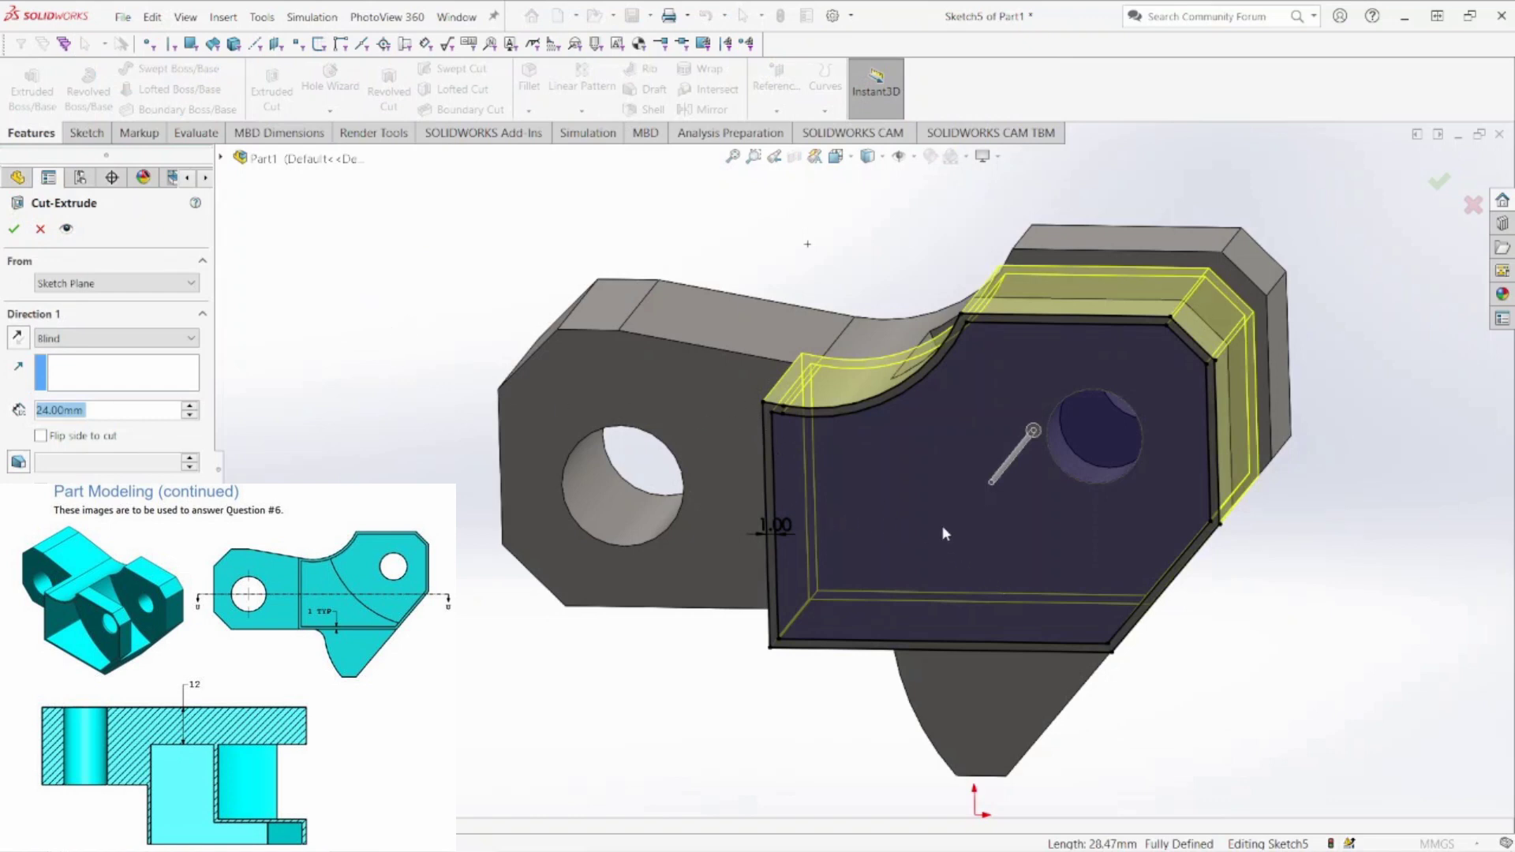
{"action": "left_click", "coordinate": [928, 493]}
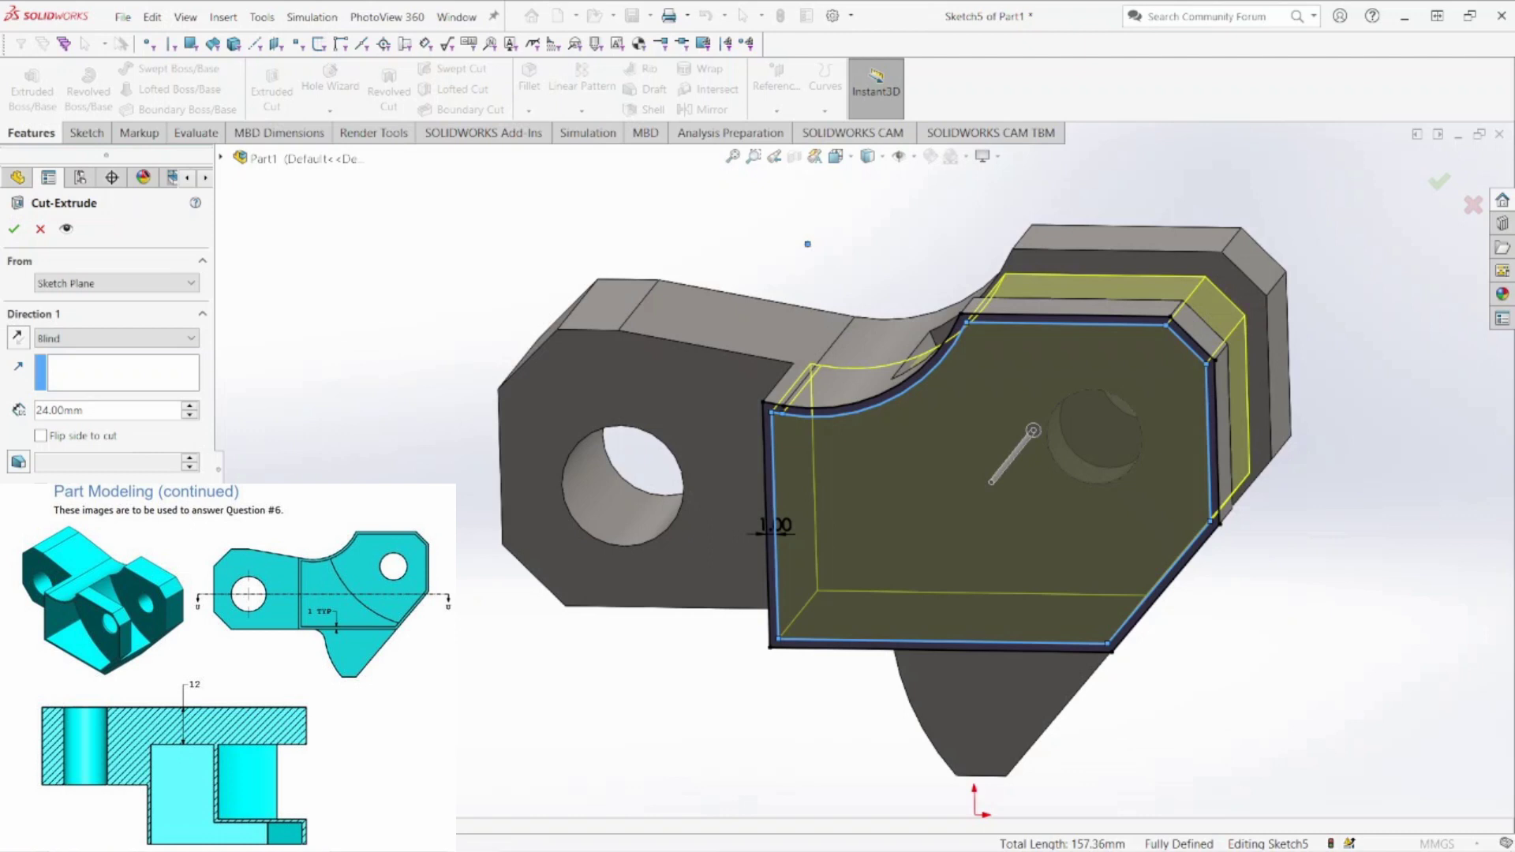
{"action": "middle_click_drag", "start_coordinate": [1255, 481], "coordinate": [1049, 642]}
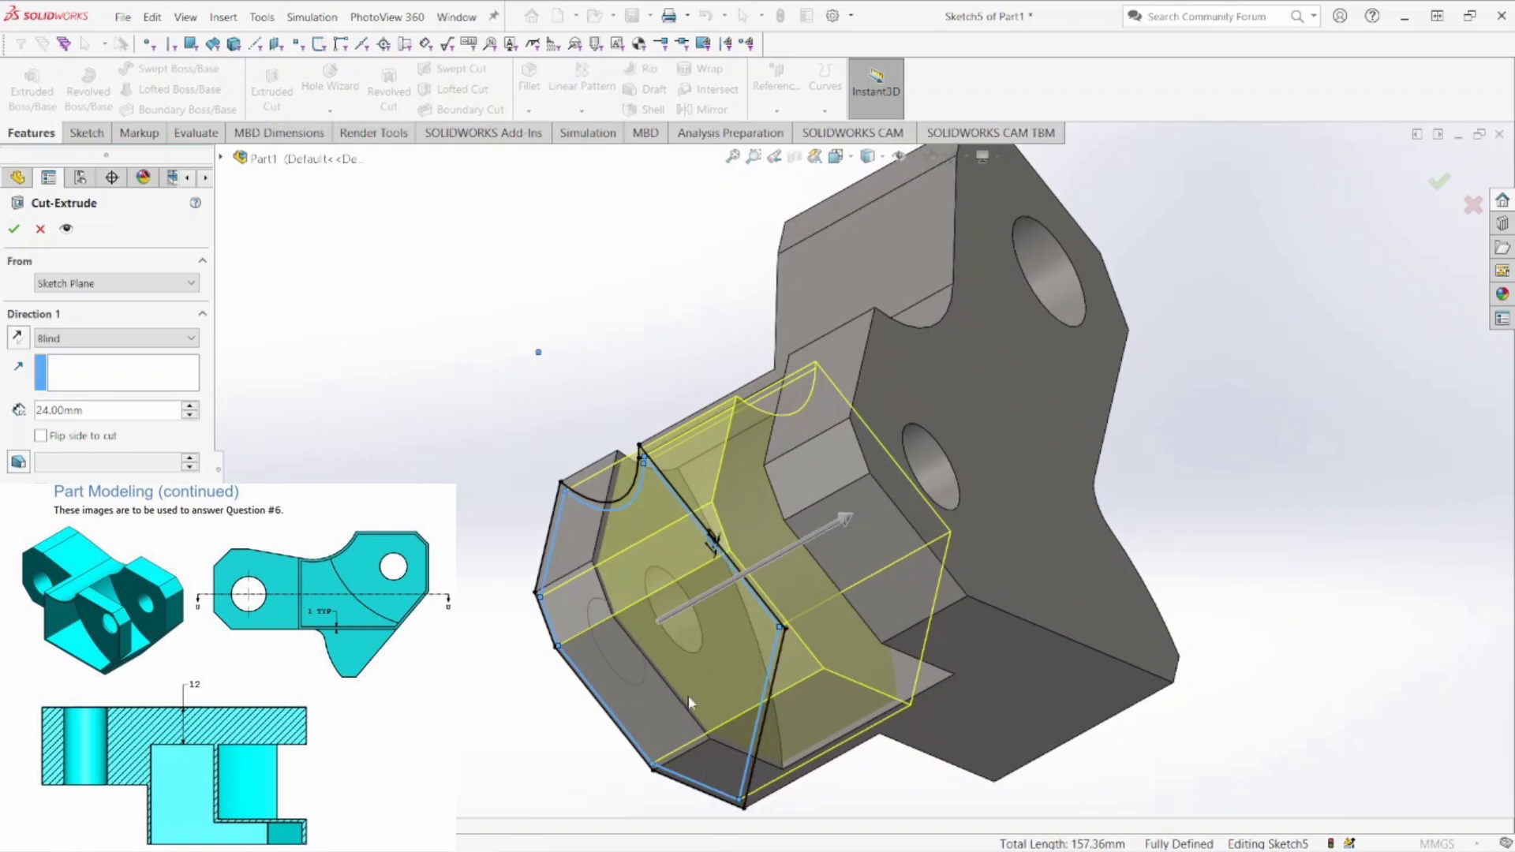
{"action": "middle_click_drag", "start_coordinate": [688, 695], "coordinate": [528, 624]}
{"action": "scroll", "coordinate": [670, 505], "scroll_direction": "down", "scroll_amount": 3}
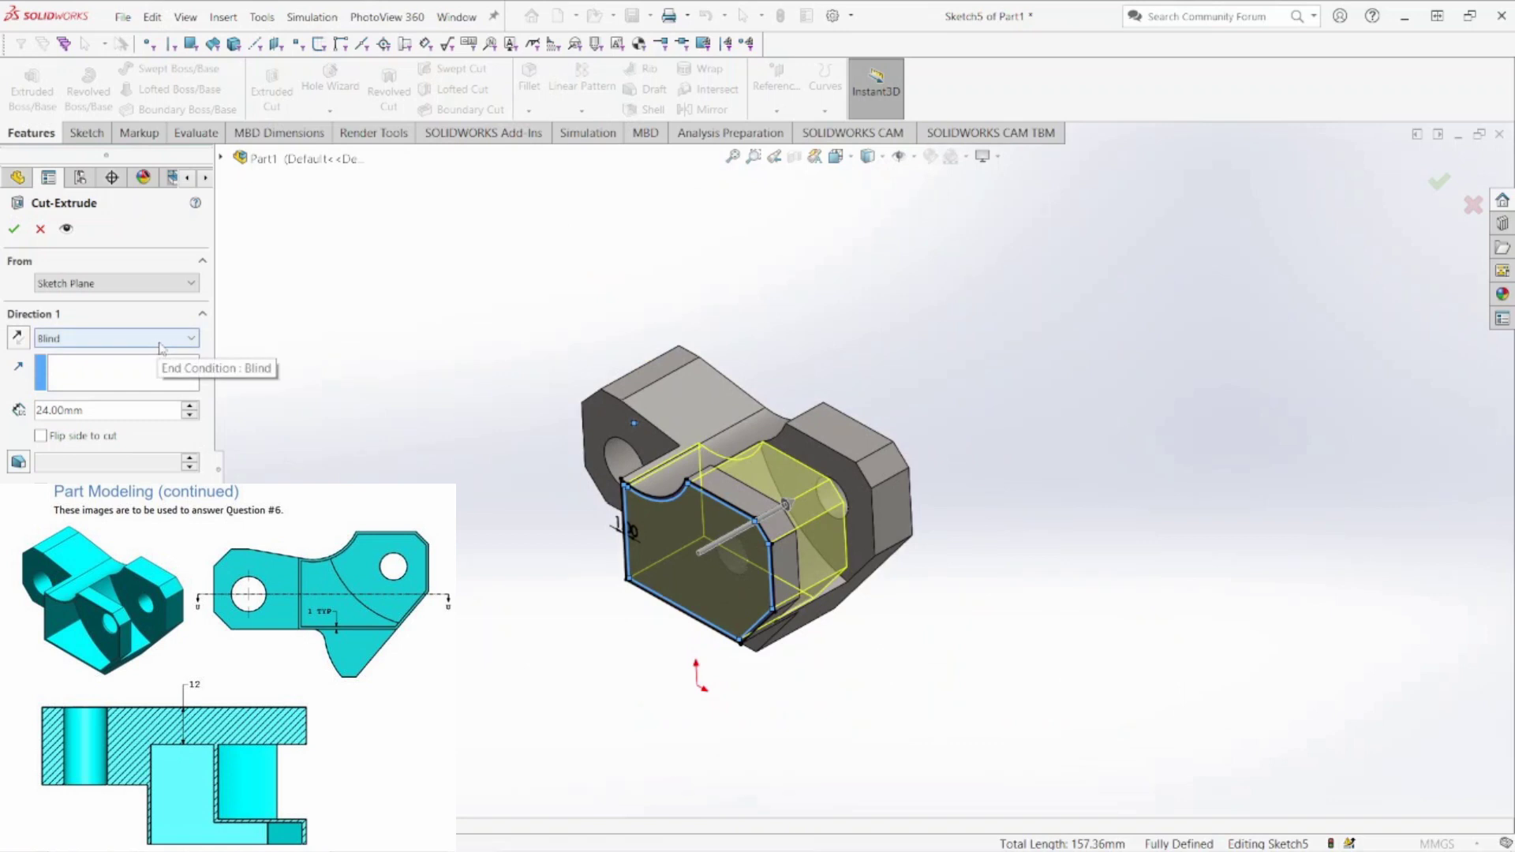
End the cut with Offset From Surface, 1 mm from the lug's inner face around the smaller hole, and complete the pocket
{"action": "left_click", "coordinate": [160, 343]}
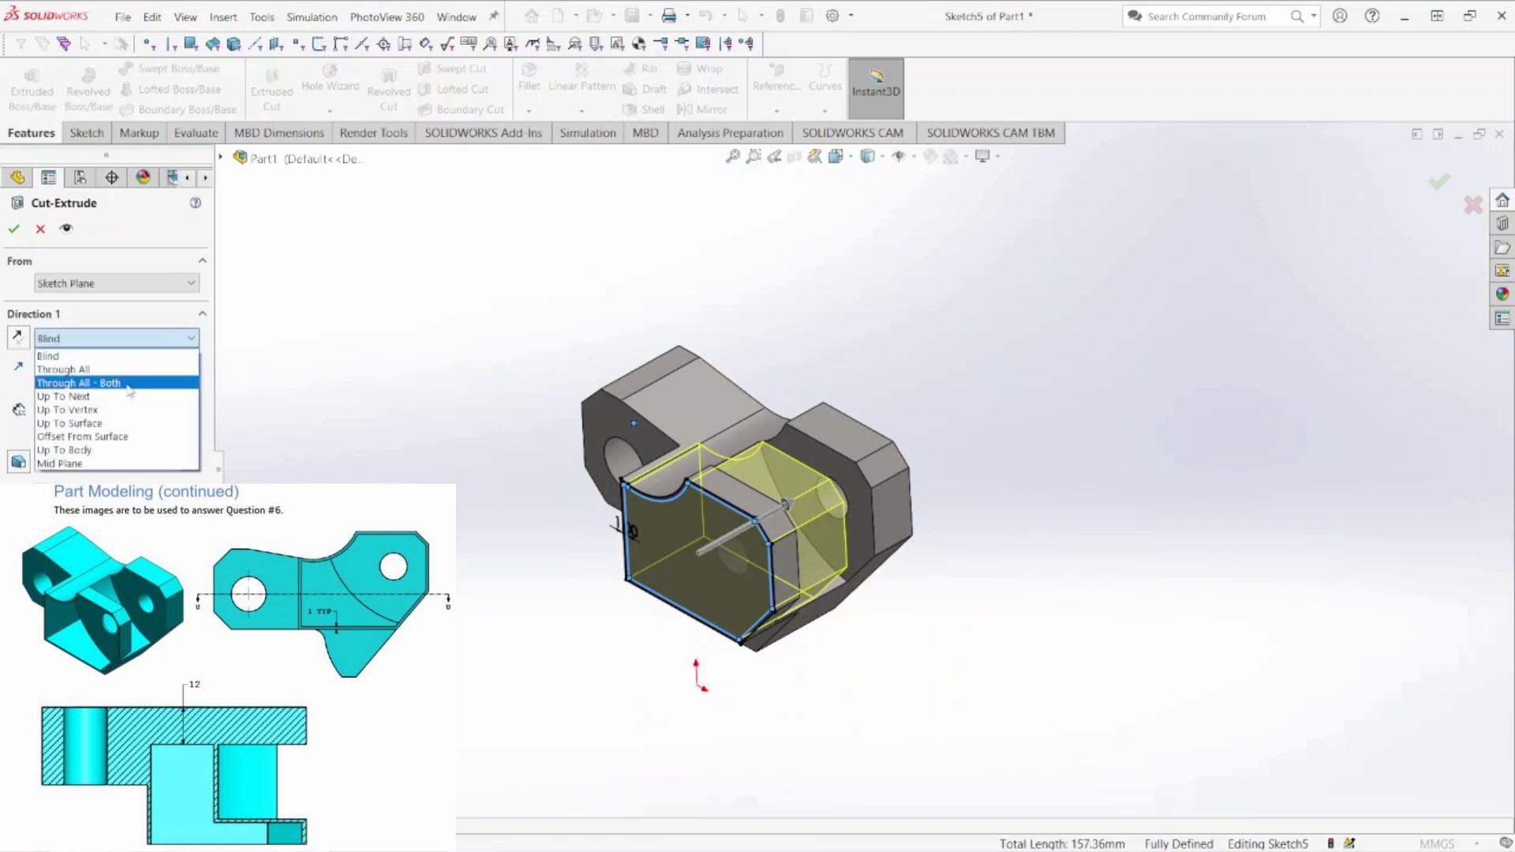
{"action": "left_click", "coordinate": [108, 438]}
{"action": "middle_click_drag", "start_coordinate": [1092, 522], "coordinate": [996, 578]}
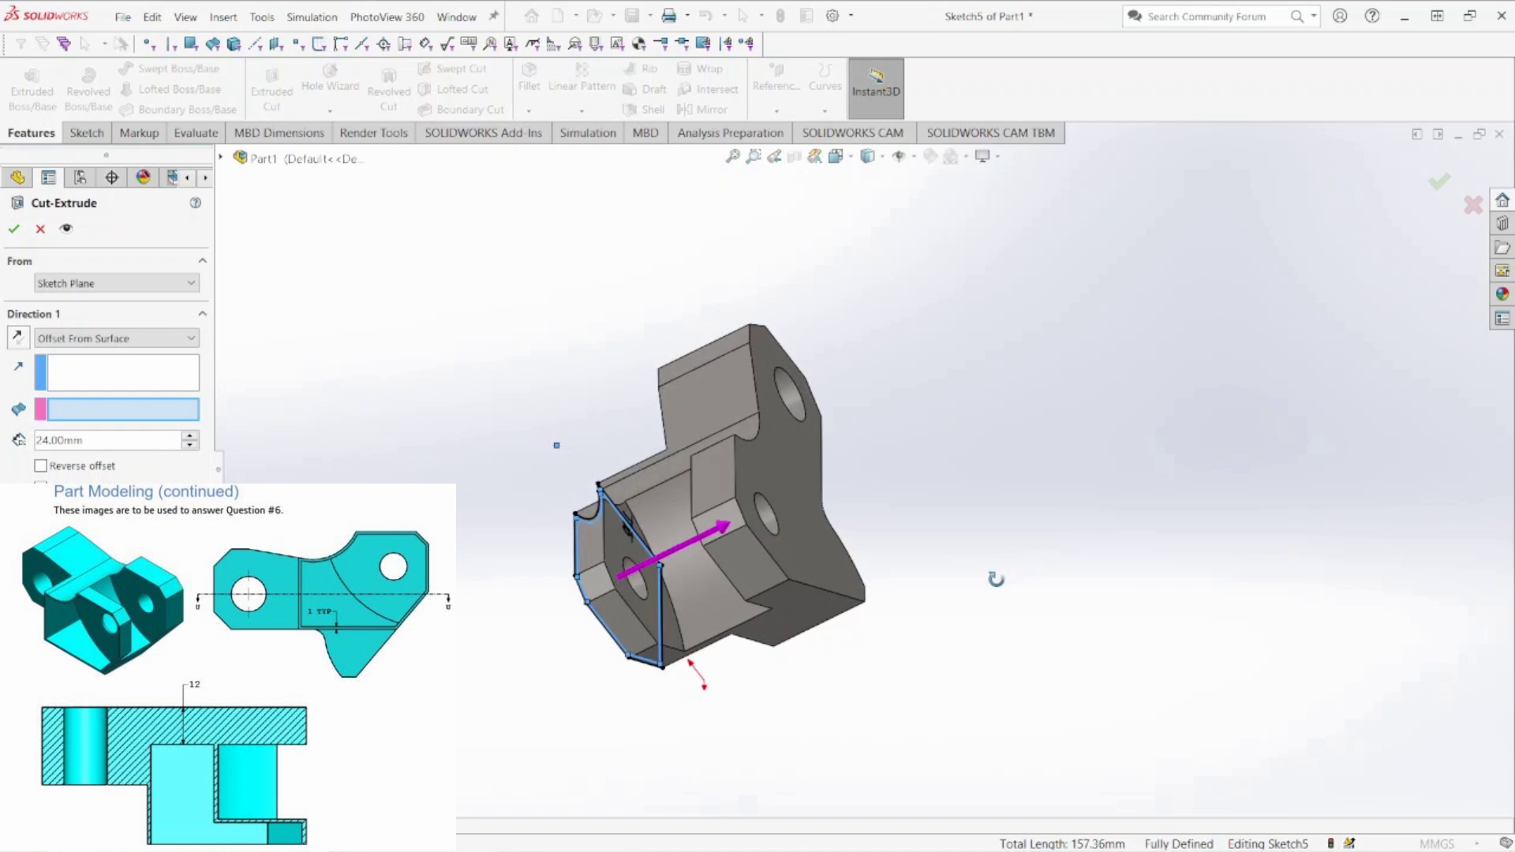
{"action": "left_click", "coordinate": [650, 609]}
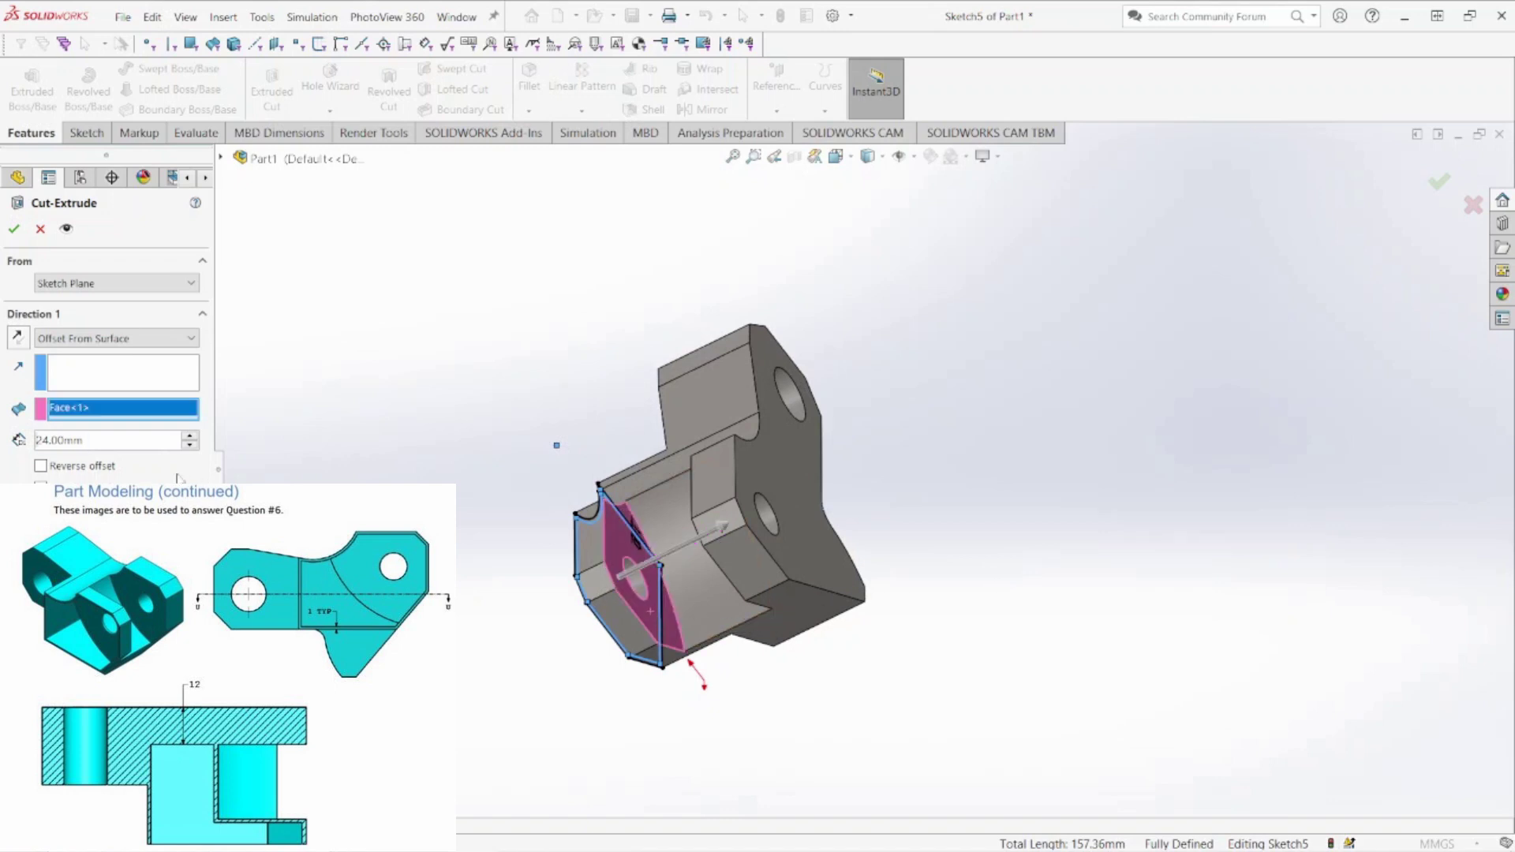
{"action": "double_click", "coordinate": [90, 439]}
{"action": "type", "text": "1"}
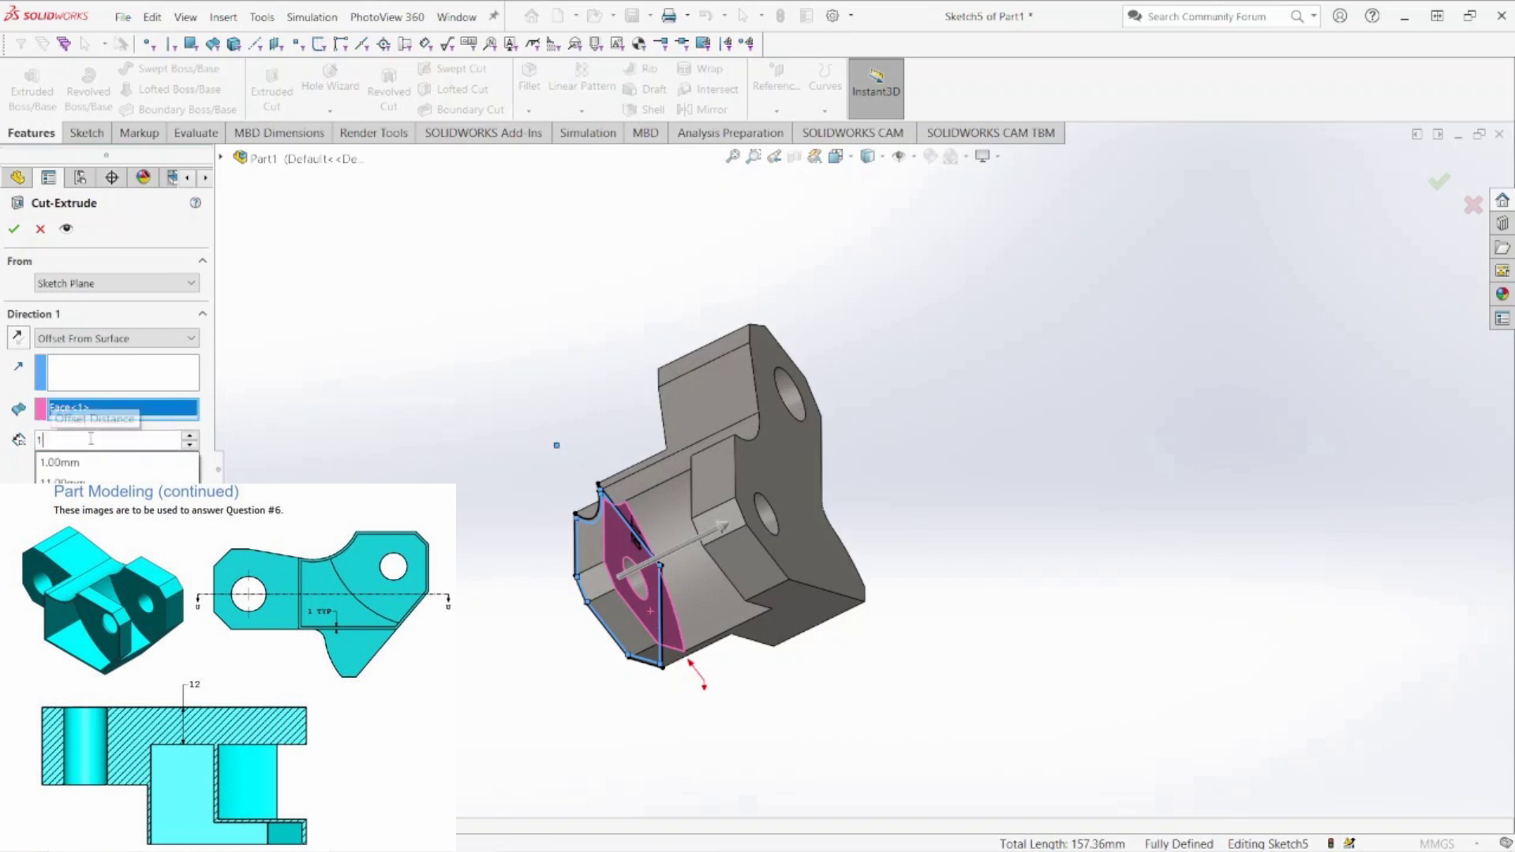
{"action": "key", "text": "Return"}
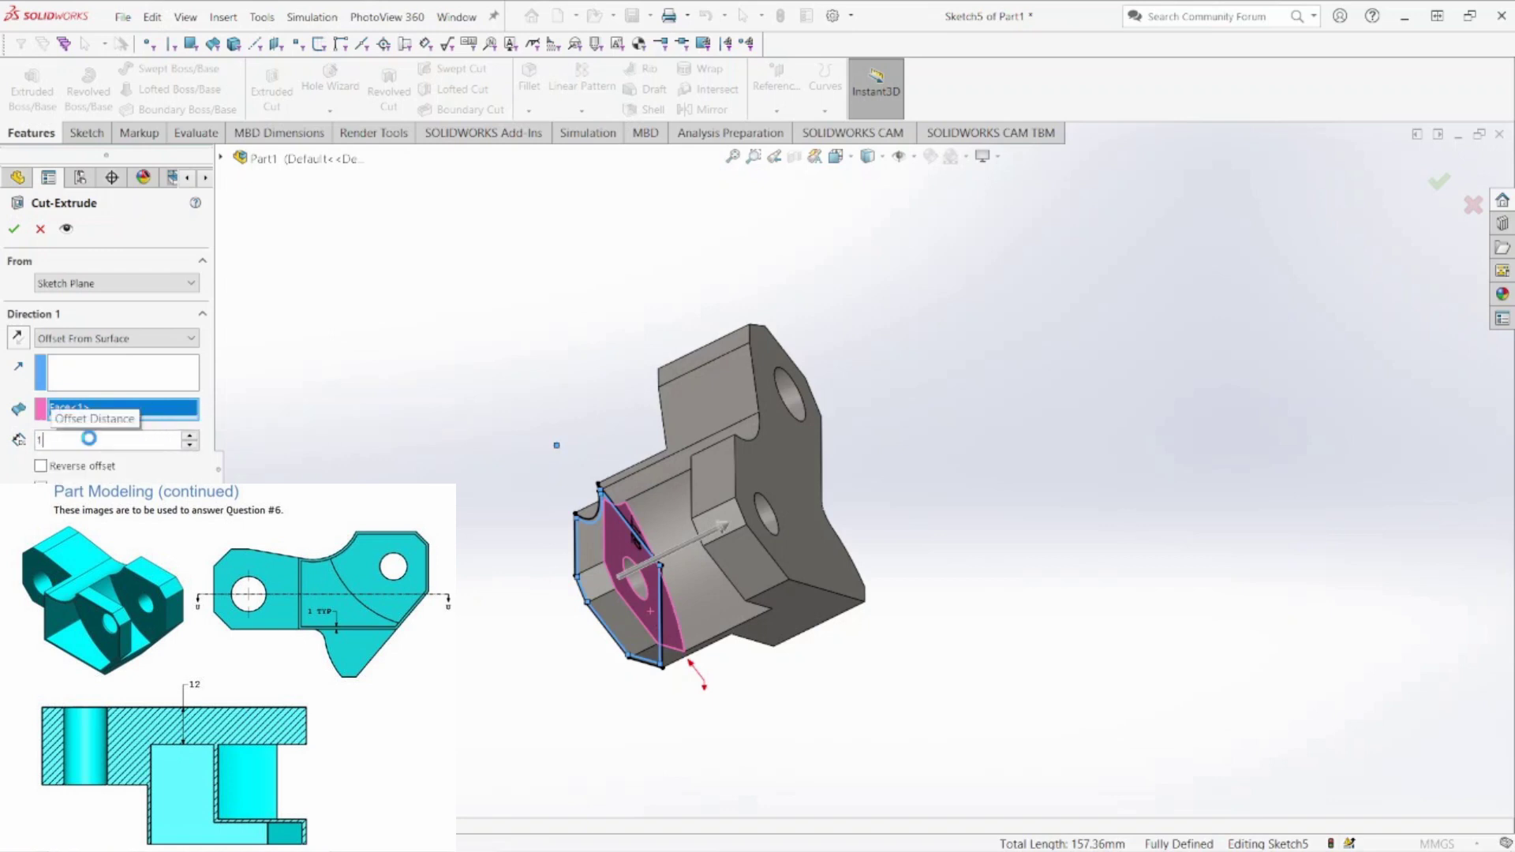
{"action": "middle_click_drag", "start_coordinate": [667, 663], "coordinate": [672, 601]}
{"action": "scroll", "coordinate": [701, 551], "scroll_direction": "down", "scroll_amount": 6}
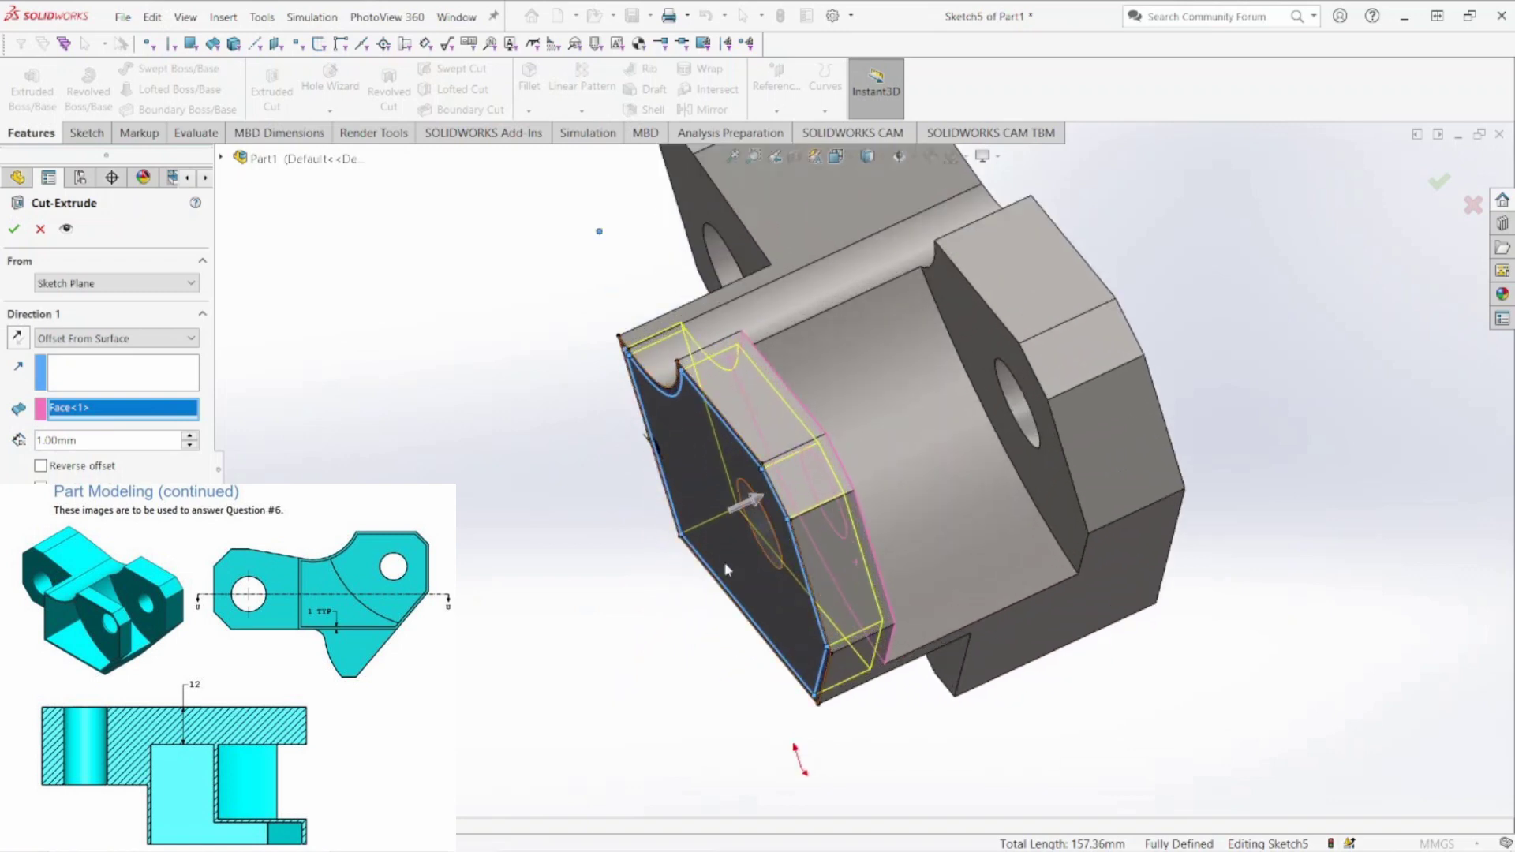
{"action": "middle_click_drag", "start_coordinate": [795, 533], "coordinate": [766, 535]}
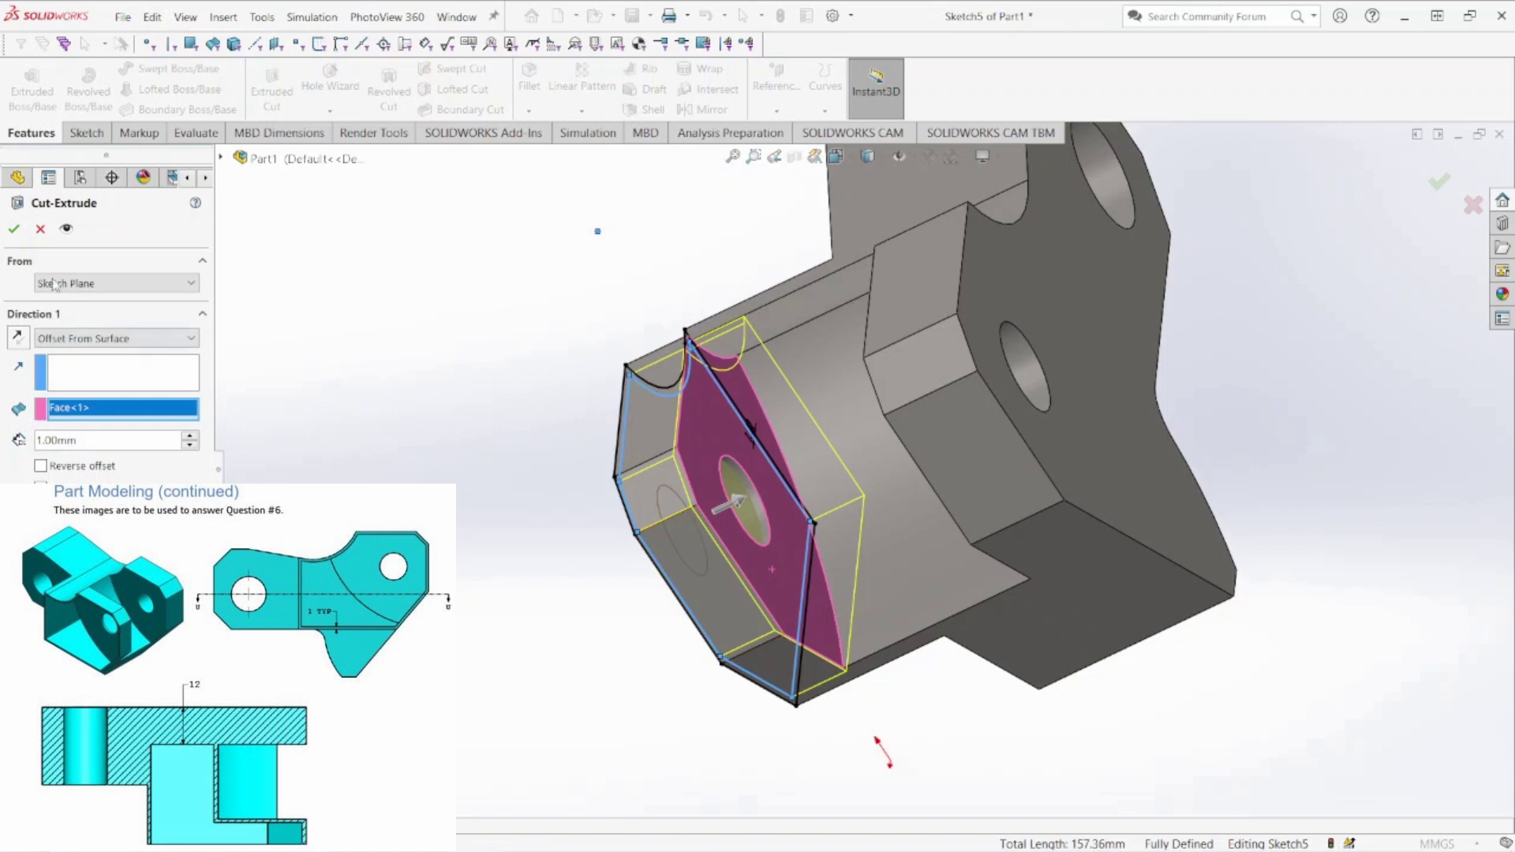
{"action": "left_click", "coordinate": [14, 228]}
Examine the thin-walled pocket and the rest of the block from several sides, ending in a standard 3D view
{"action": "middle_click_drag", "start_coordinate": [568, 653], "coordinate": [502, 523]}
{"action": "scroll", "coordinate": [628, 641], "scroll_direction": "down", "scroll_amount": 4}
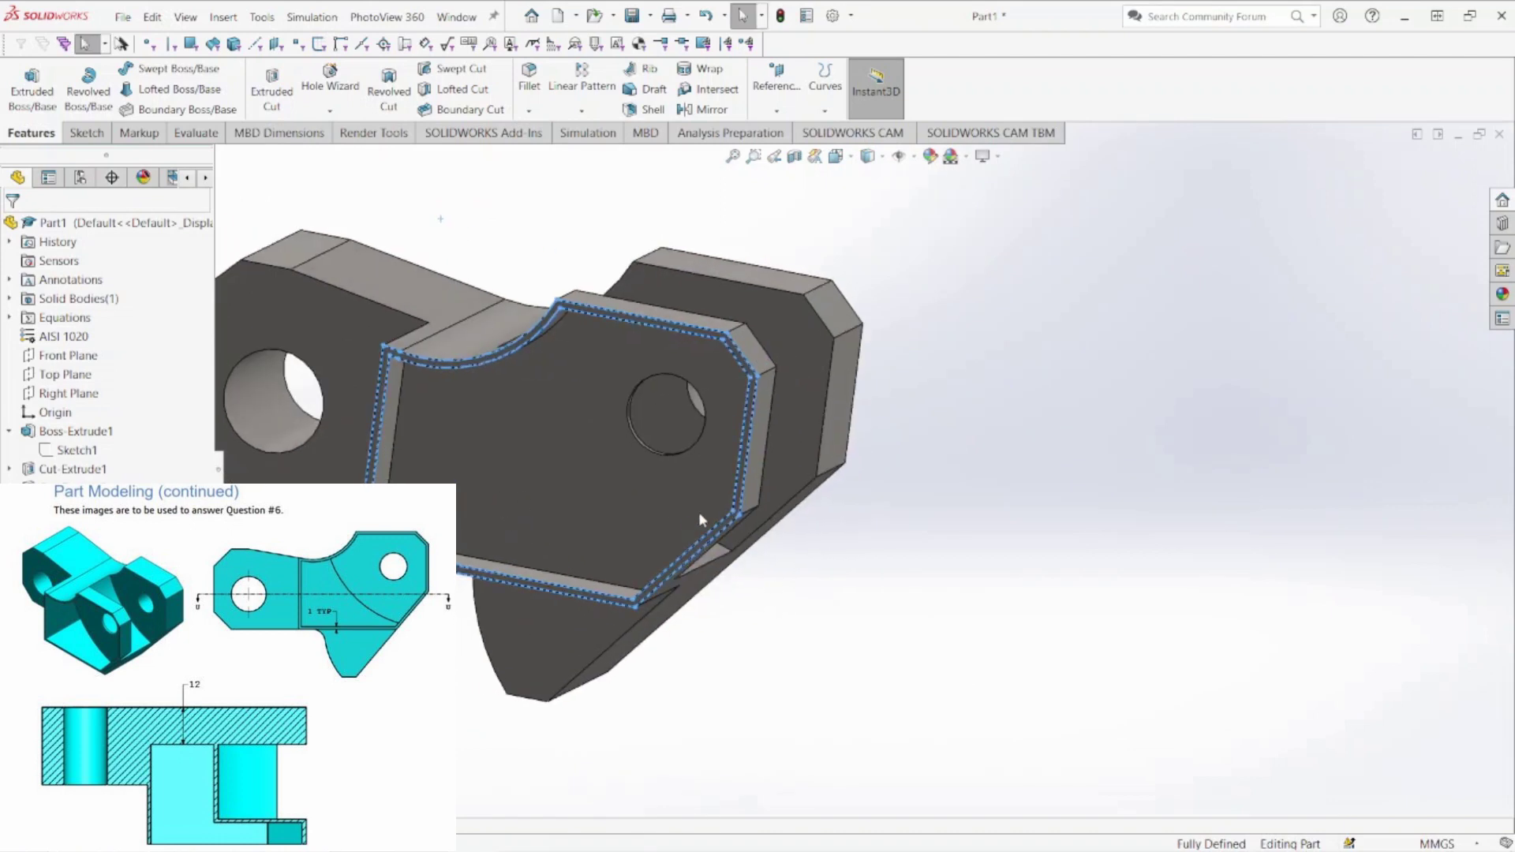
{"action": "left_click", "coordinate": [647, 523]}
{"action": "mouse_move", "coordinate": [647, 523]}
{"action": "middle_mouse_down"}
{"action": "mouse_move", "coordinate": [582, 541]}
{"action": "mouse_move", "coordinate": [789, 564]}
{"action": "mouse_move", "coordinate": [302, 385]}
{"action": "middle_mouse_up"}
{"action": "left_click", "coordinate": [843, 571]}
{"action": "left_click", "coordinate": [301, 385]}
{"action": "middle_click_drag", "start_coordinate": [469, 505], "coordinate": [509, 562]}
{"action": "key", "text": "Escape"}
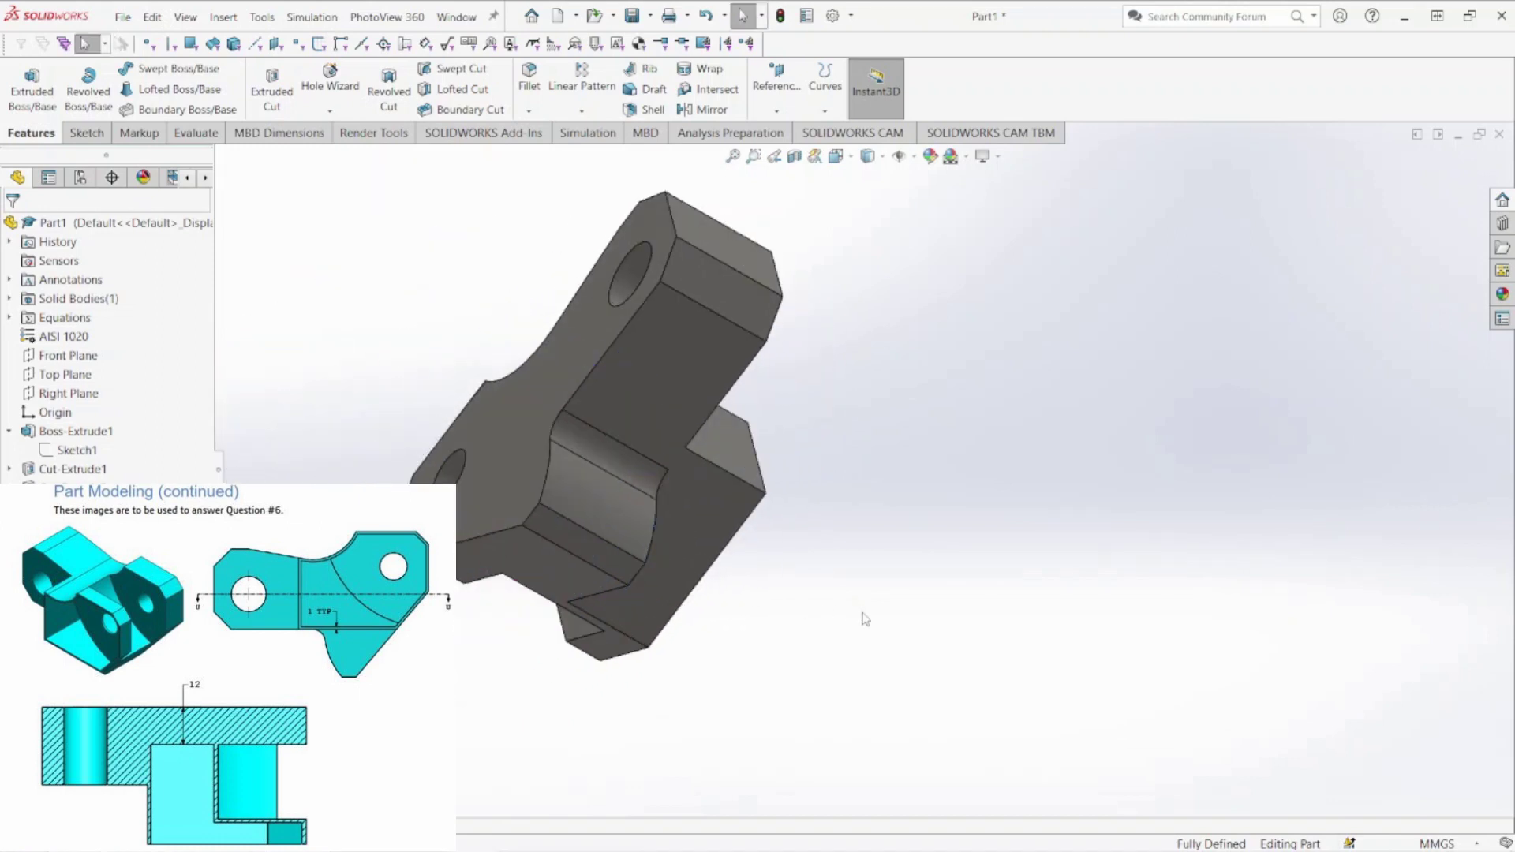
{"action": "key", "text": "space"}
{"action": "left_click", "coordinate": [1160, 516]}
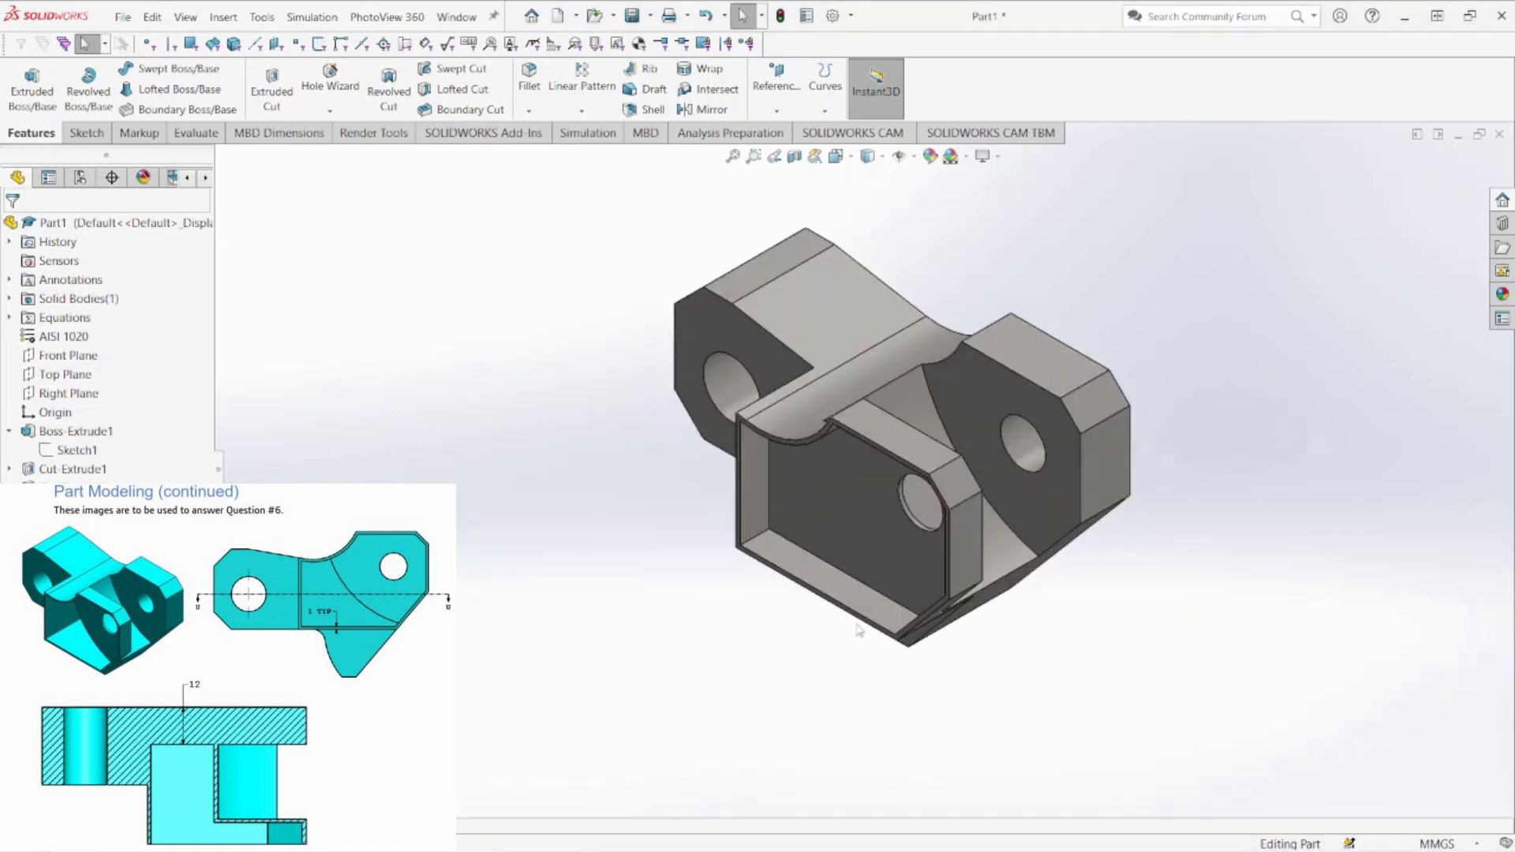
Start a sketch on the pocket's floor face and convert the face's outline into sketch entities
{"action": "left_click", "coordinate": [813, 500]}
{"action": "right_click", "coordinate": [813, 491]}
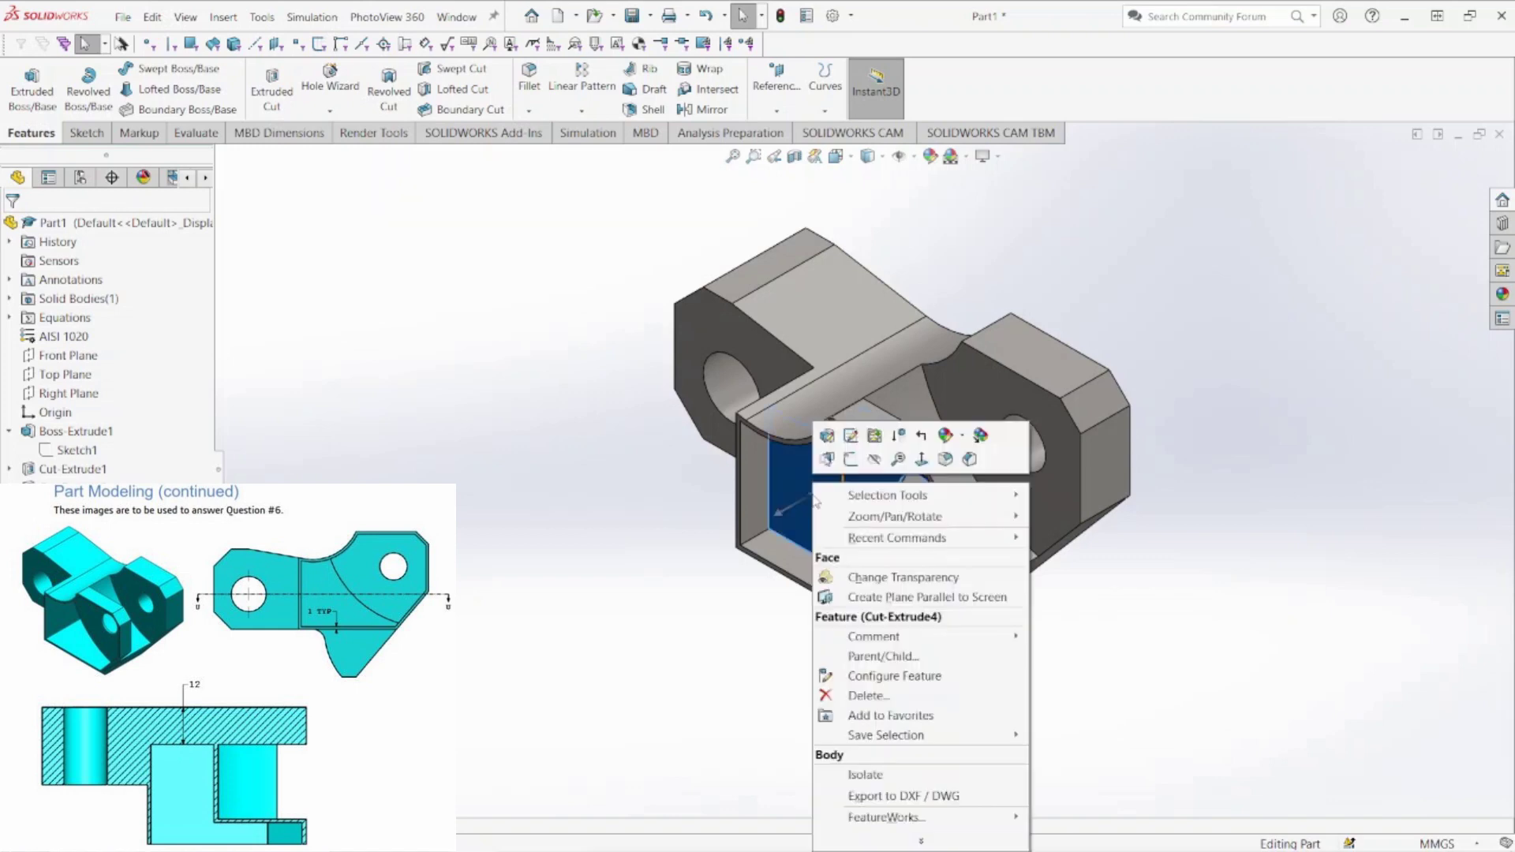
{"action": "left_click", "coordinate": [850, 462]}
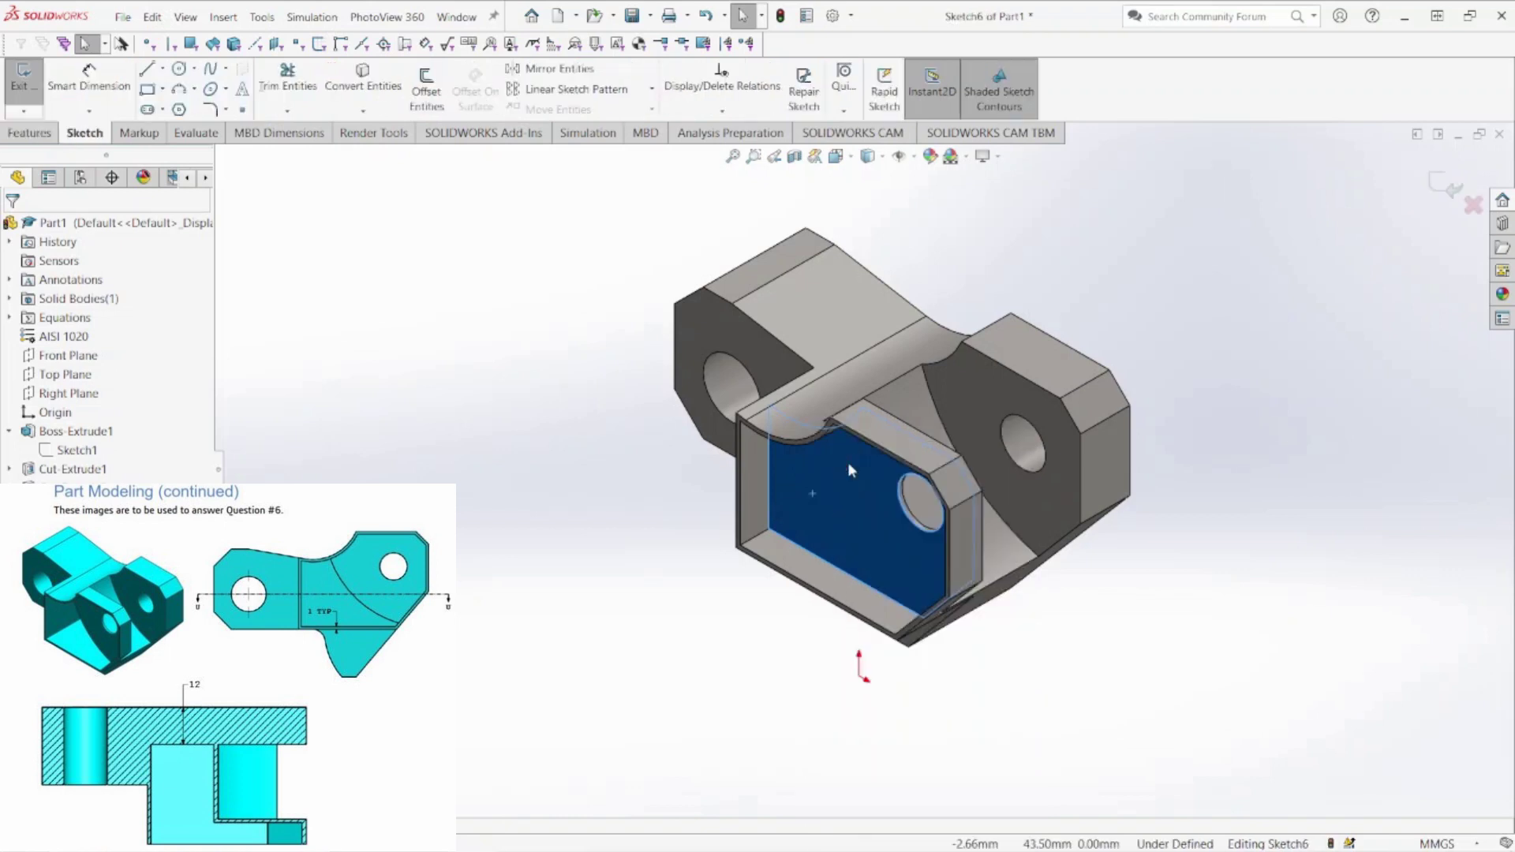
{"action": "left_click", "coordinate": [366, 87]}
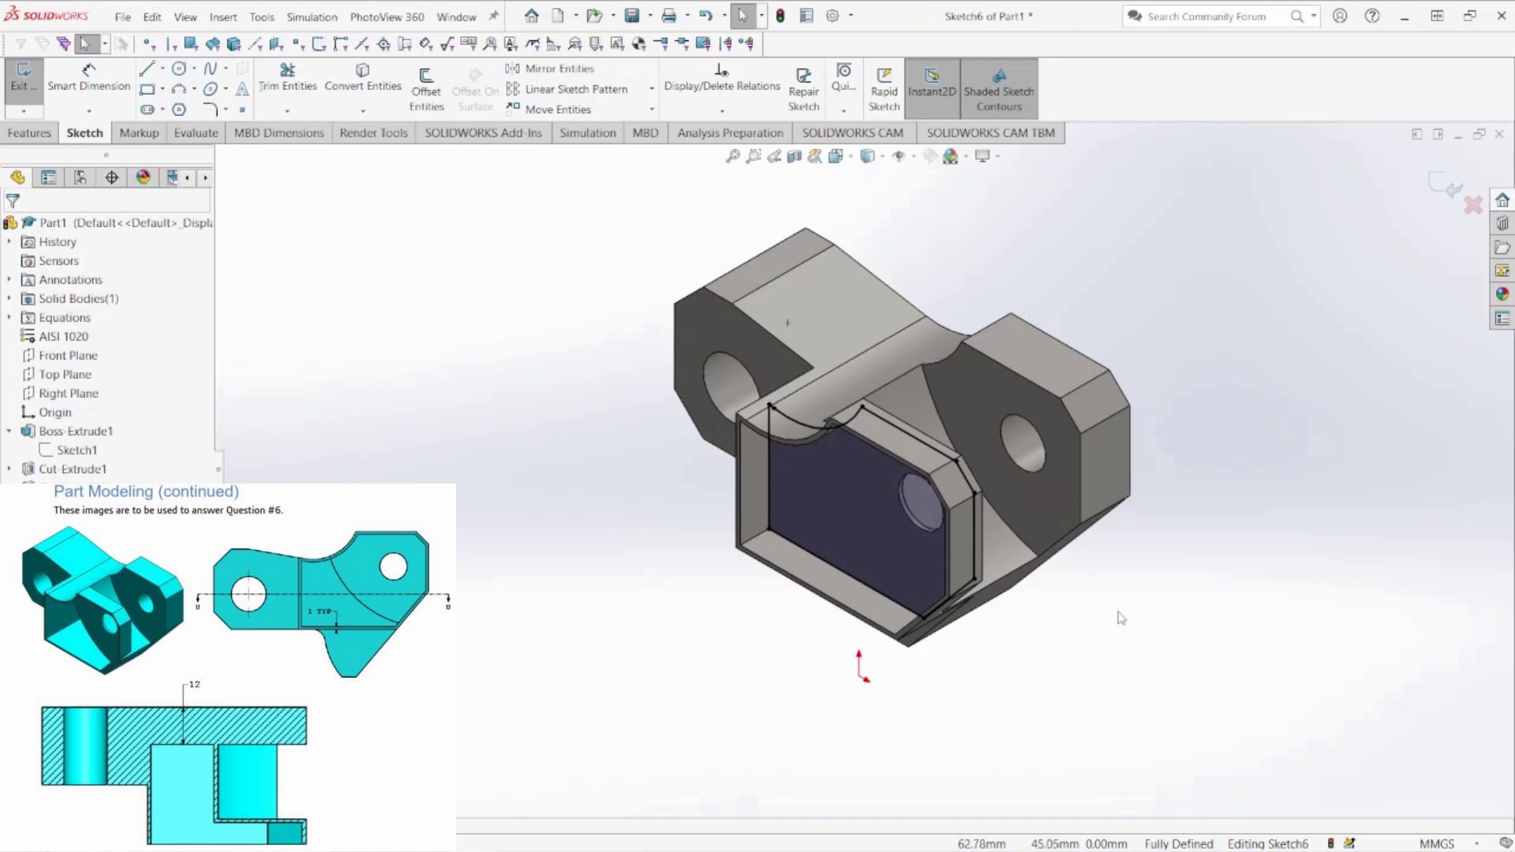
Convert the curved edge on the back of the front lug, where it meets the concave surface, into the pocket floor sketch
{"action": "middle_click_drag", "start_coordinate": [1121, 618], "coordinate": [781, 512]}
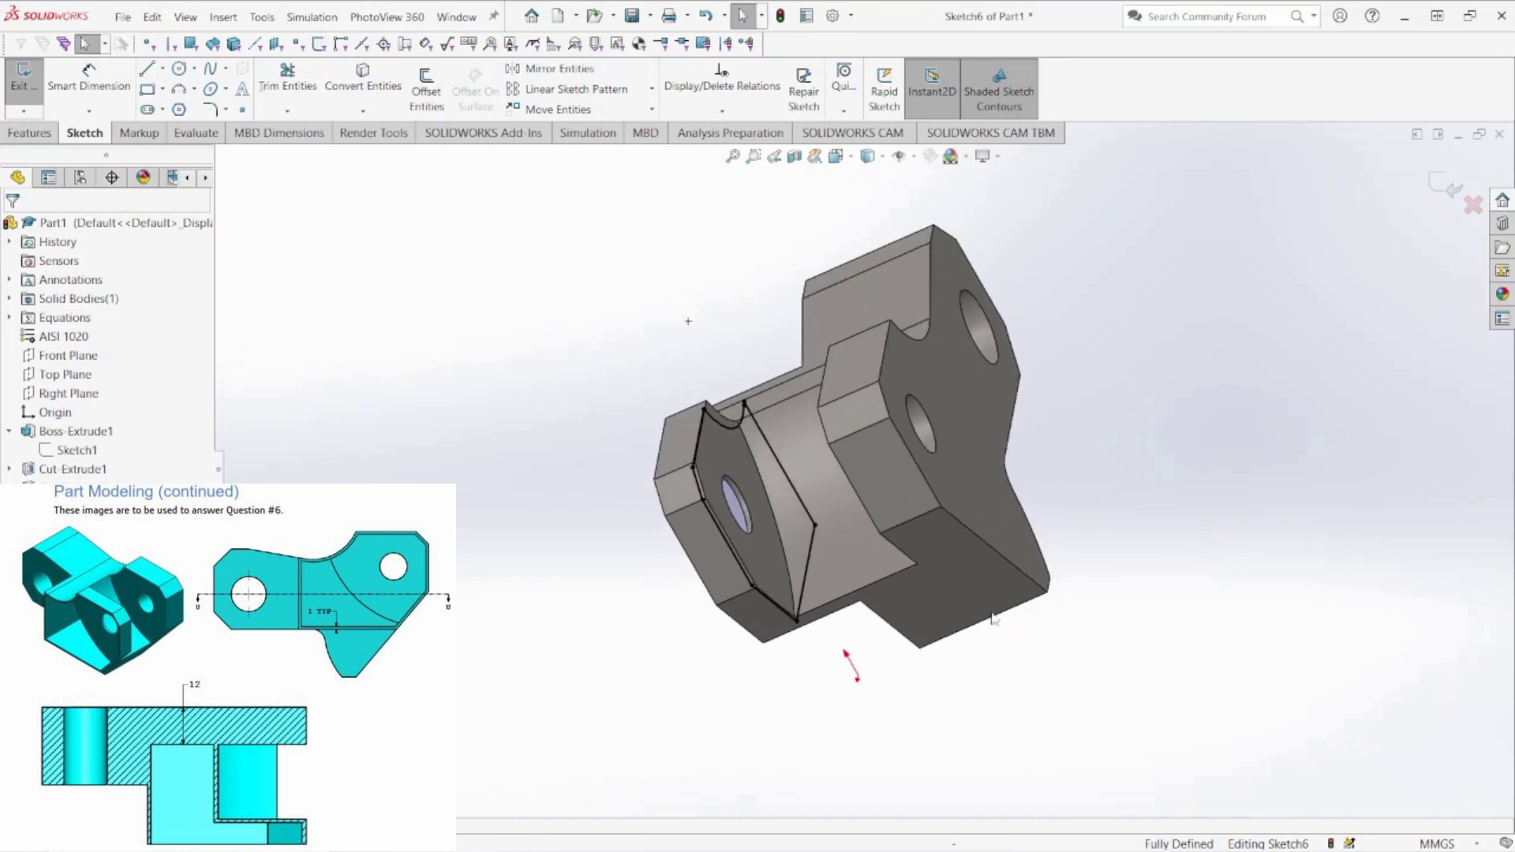
{"action": "left_click", "coordinate": [774, 514]}
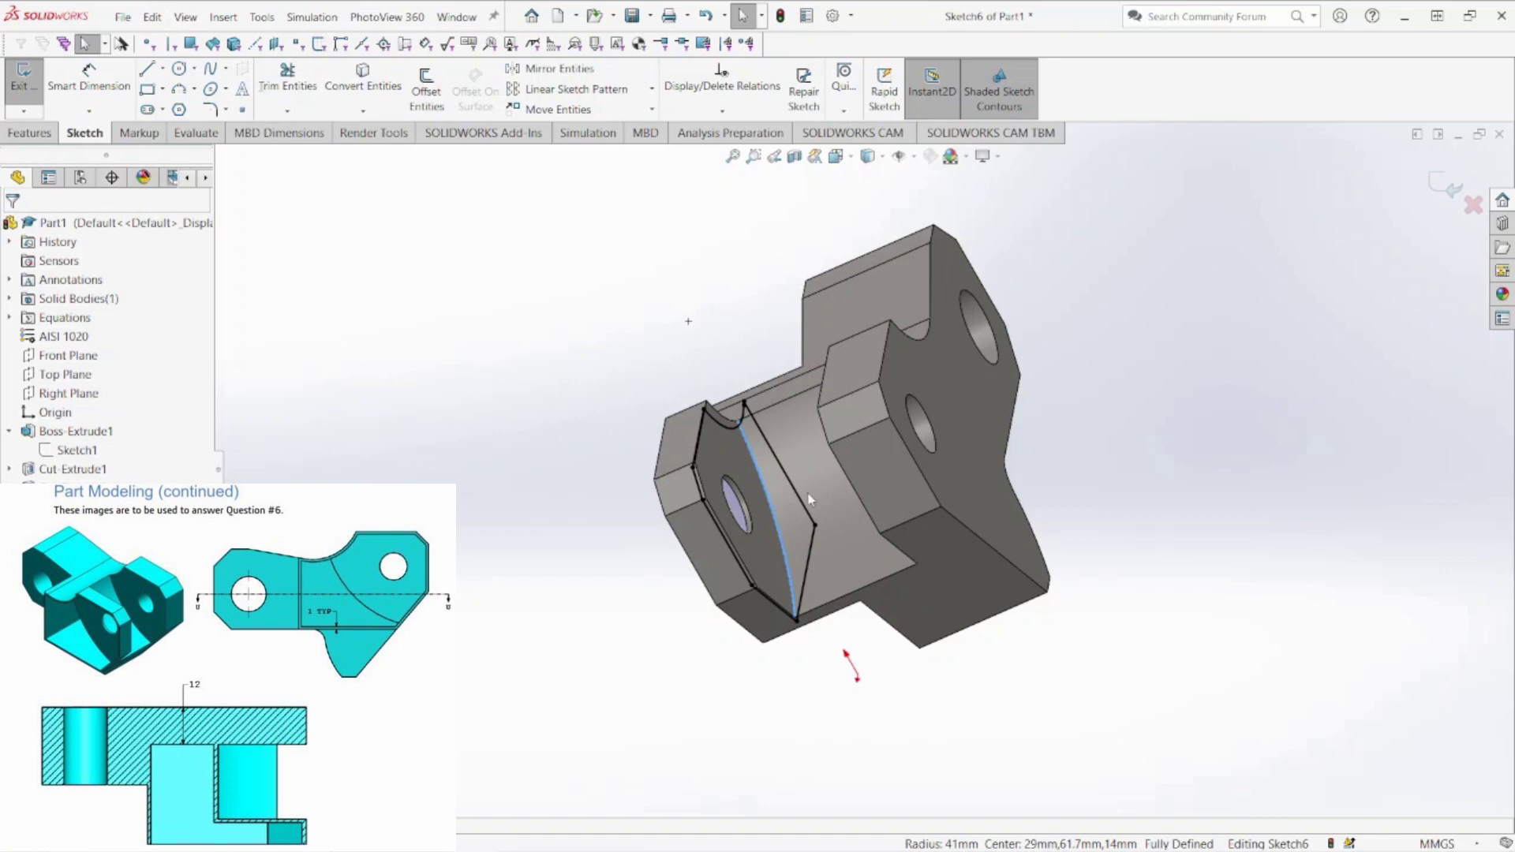
{"action": "middle_click_drag", "start_coordinate": [763, 492], "coordinate": [505, 505]}
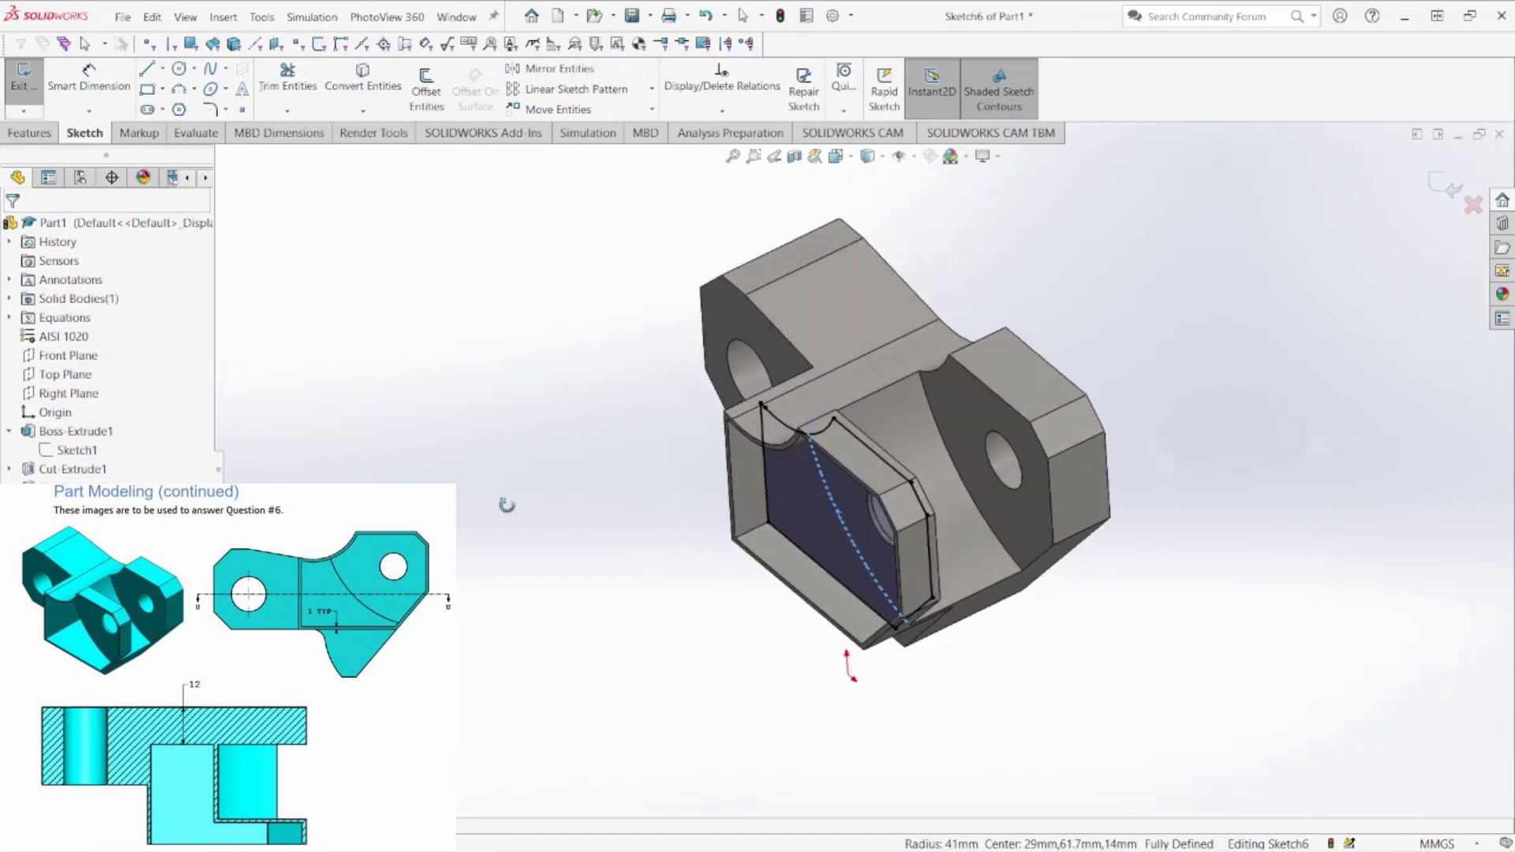
{"action": "left_click", "coordinate": [362, 79]}
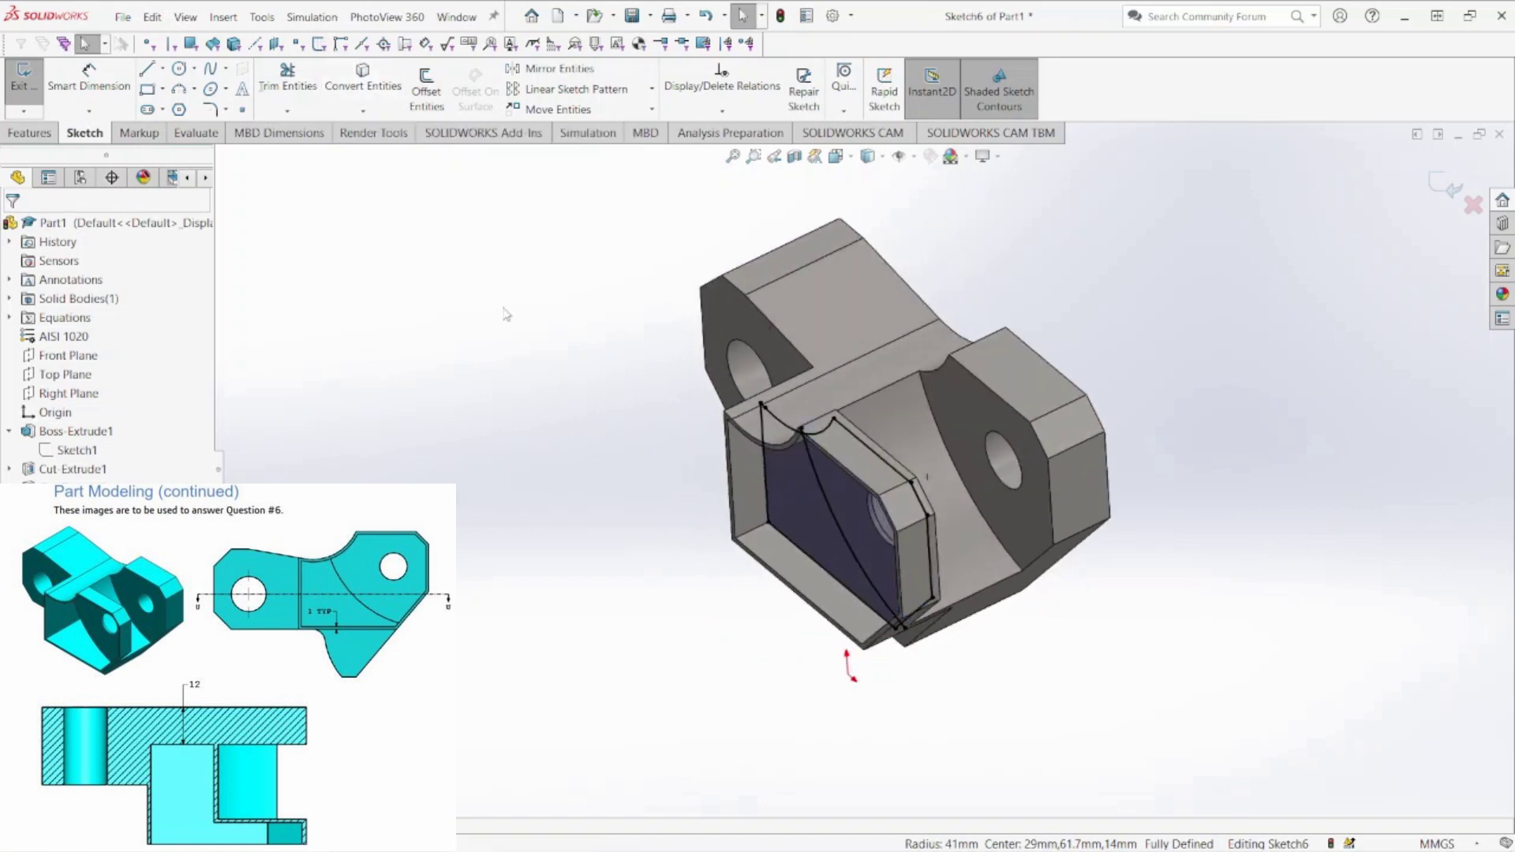
{"action": "middle_click_drag", "start_coordinate": [703, 676], "coordinate": [866, 525]}
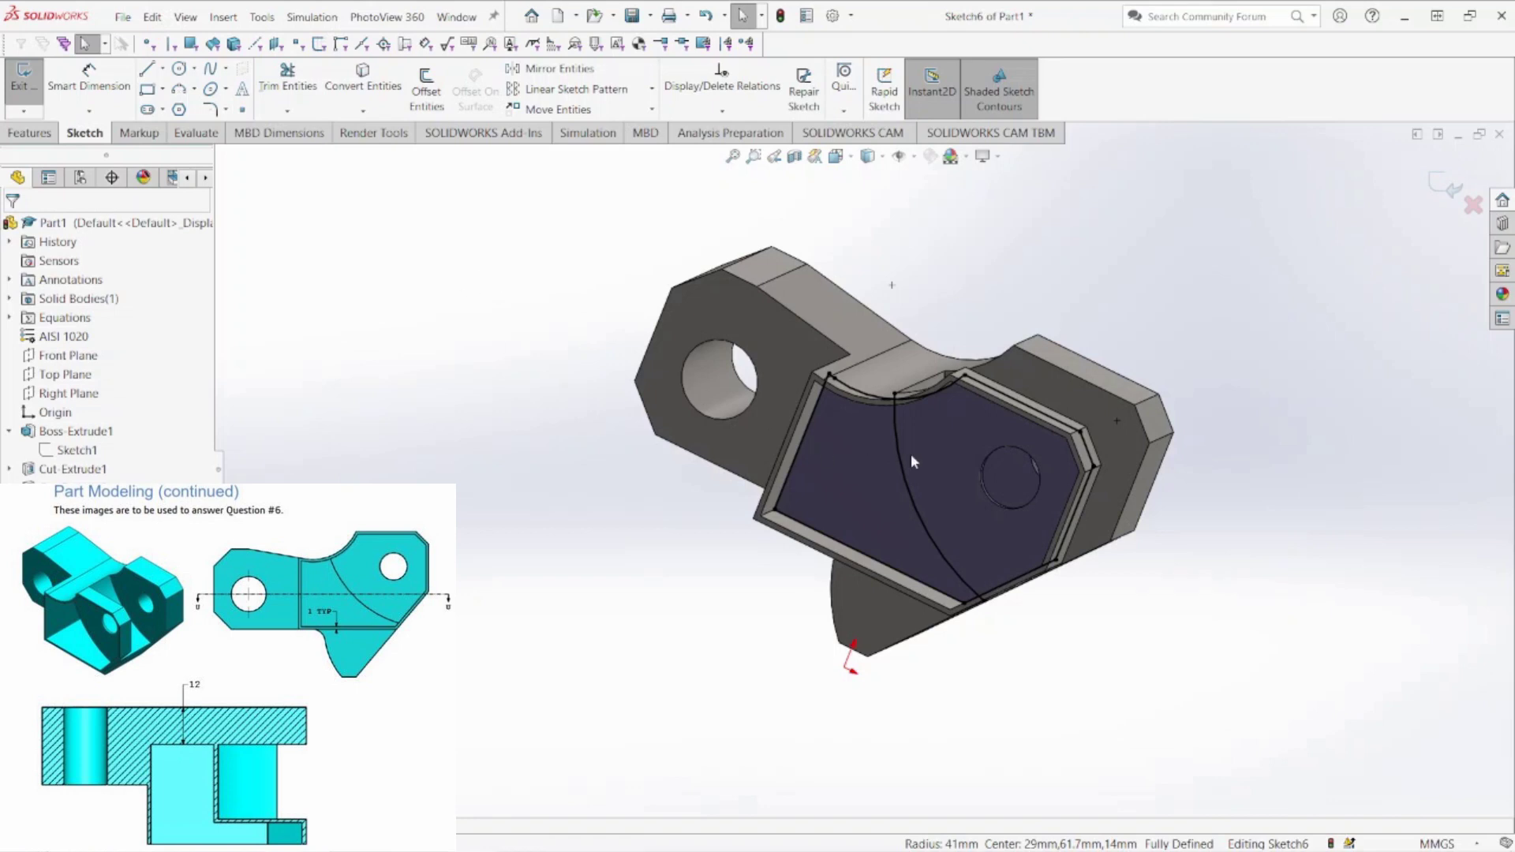
Offset the converted arc by 1 mm, away from the lug's smaller hole
{"action": "left_click", "coordinate": [427, 93]}
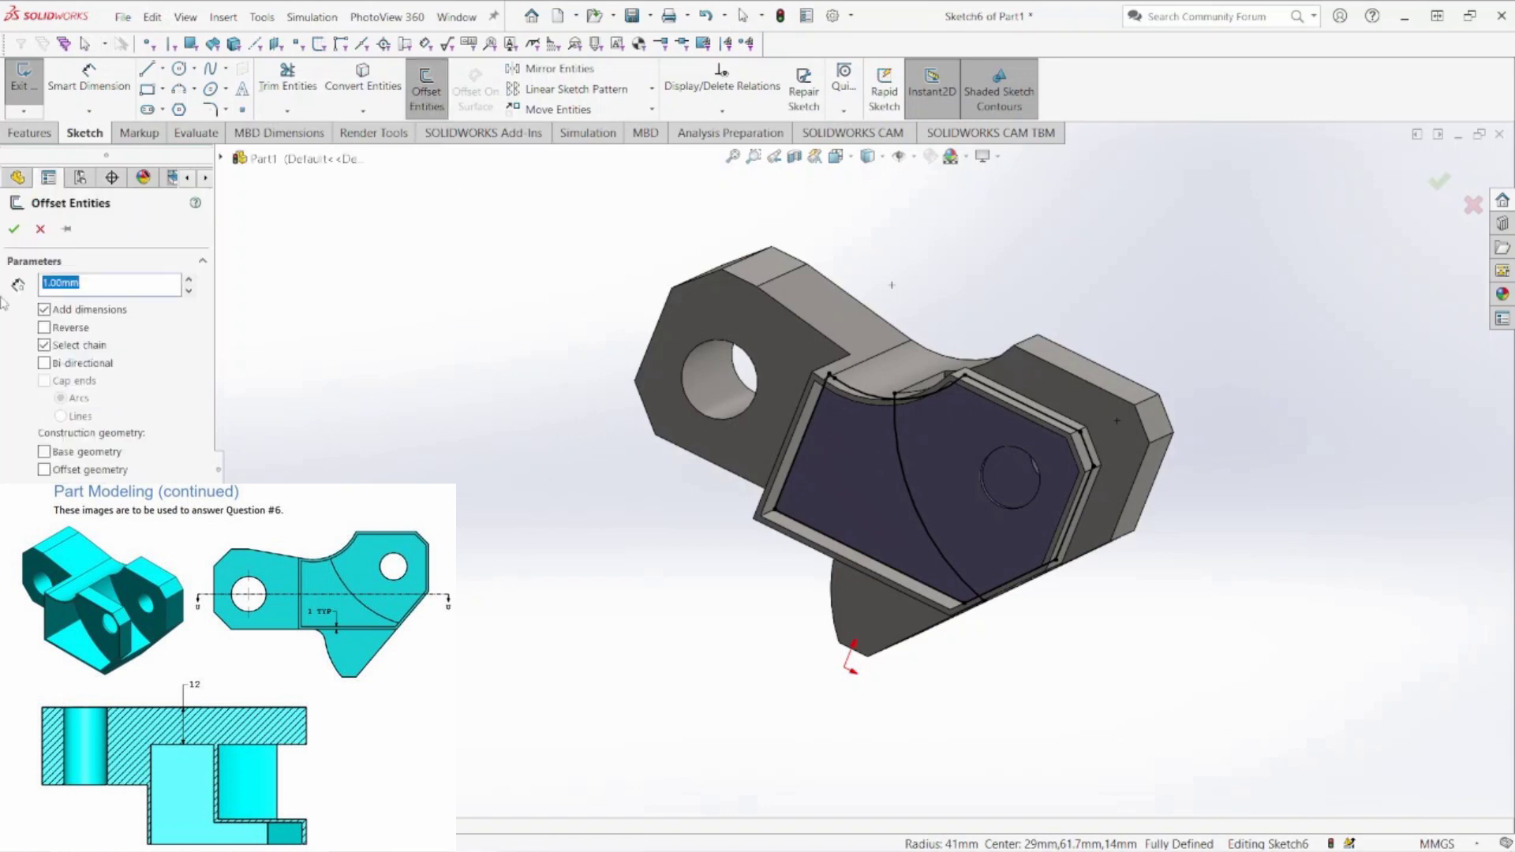
{"action": "left_click", "coordinate": [906, 484]}
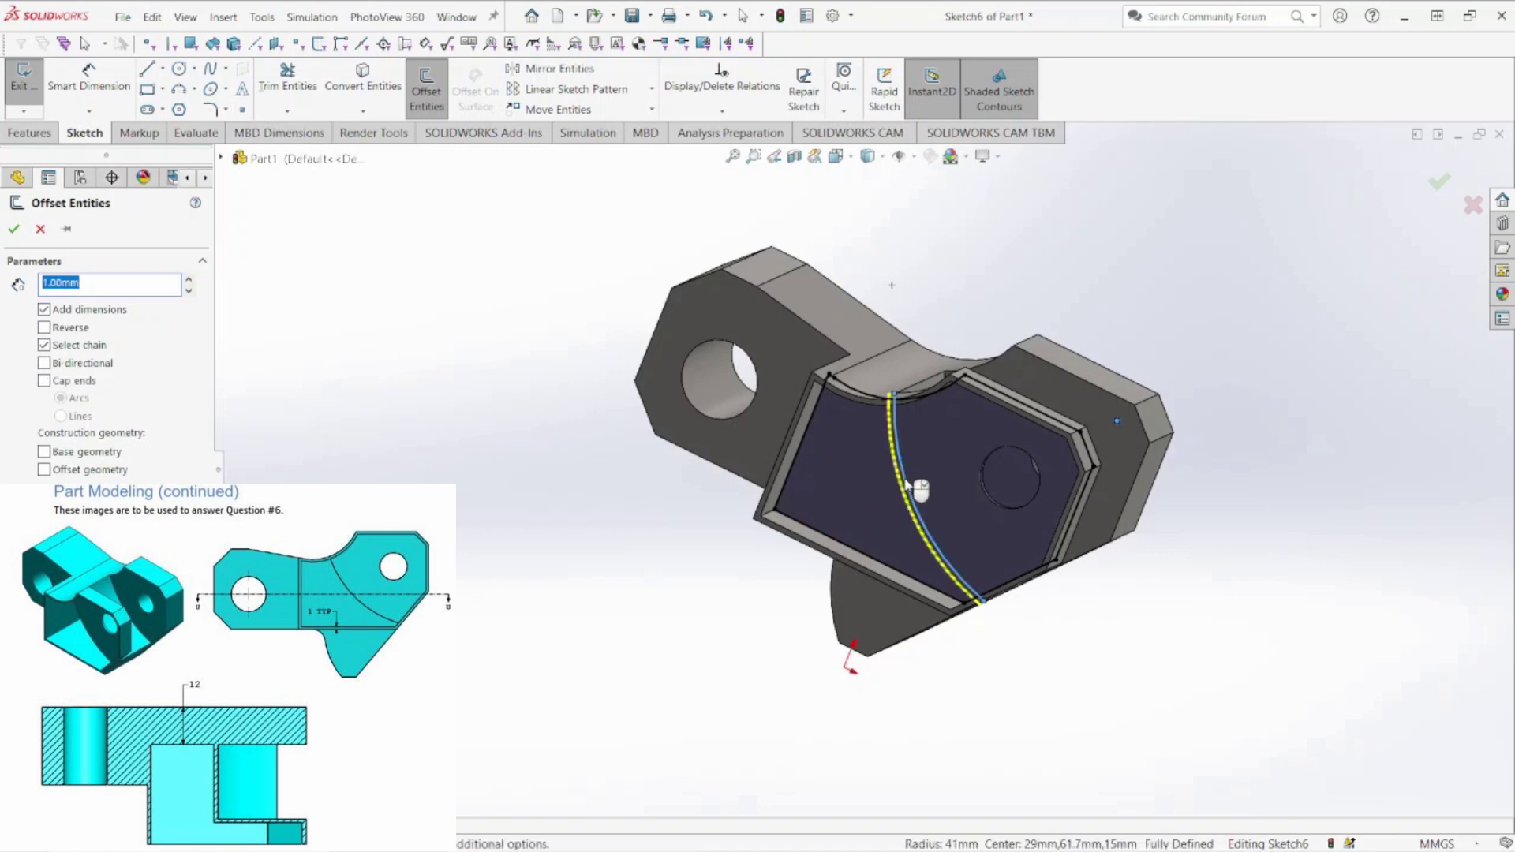
{"action": "scroll", "coordinate": [905, 485], "scroll_direction": "down", "scroll_amount": 5}
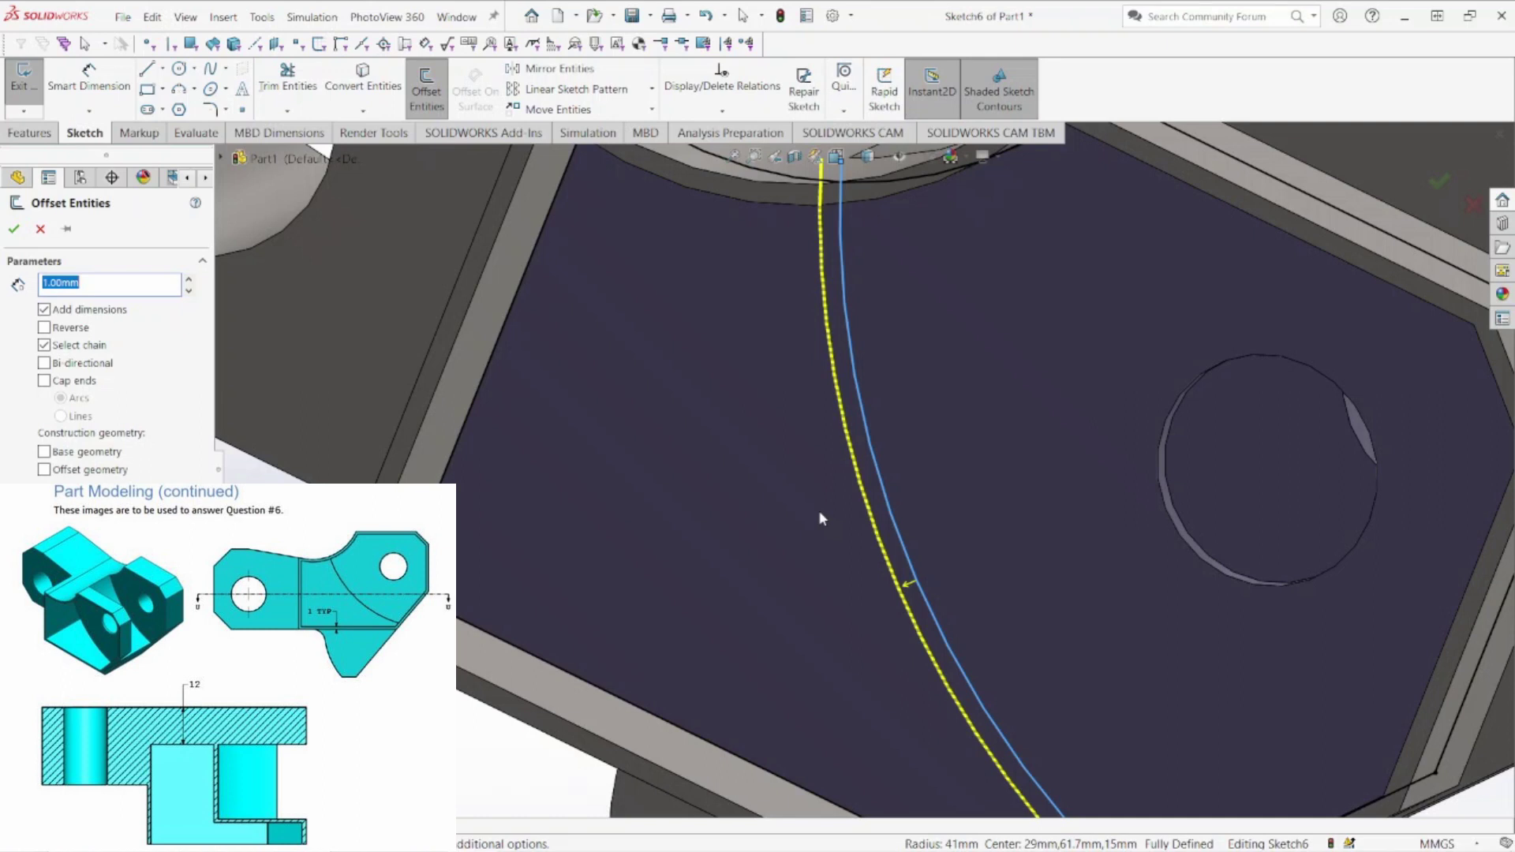
{"action": "key", "text": "Return"}
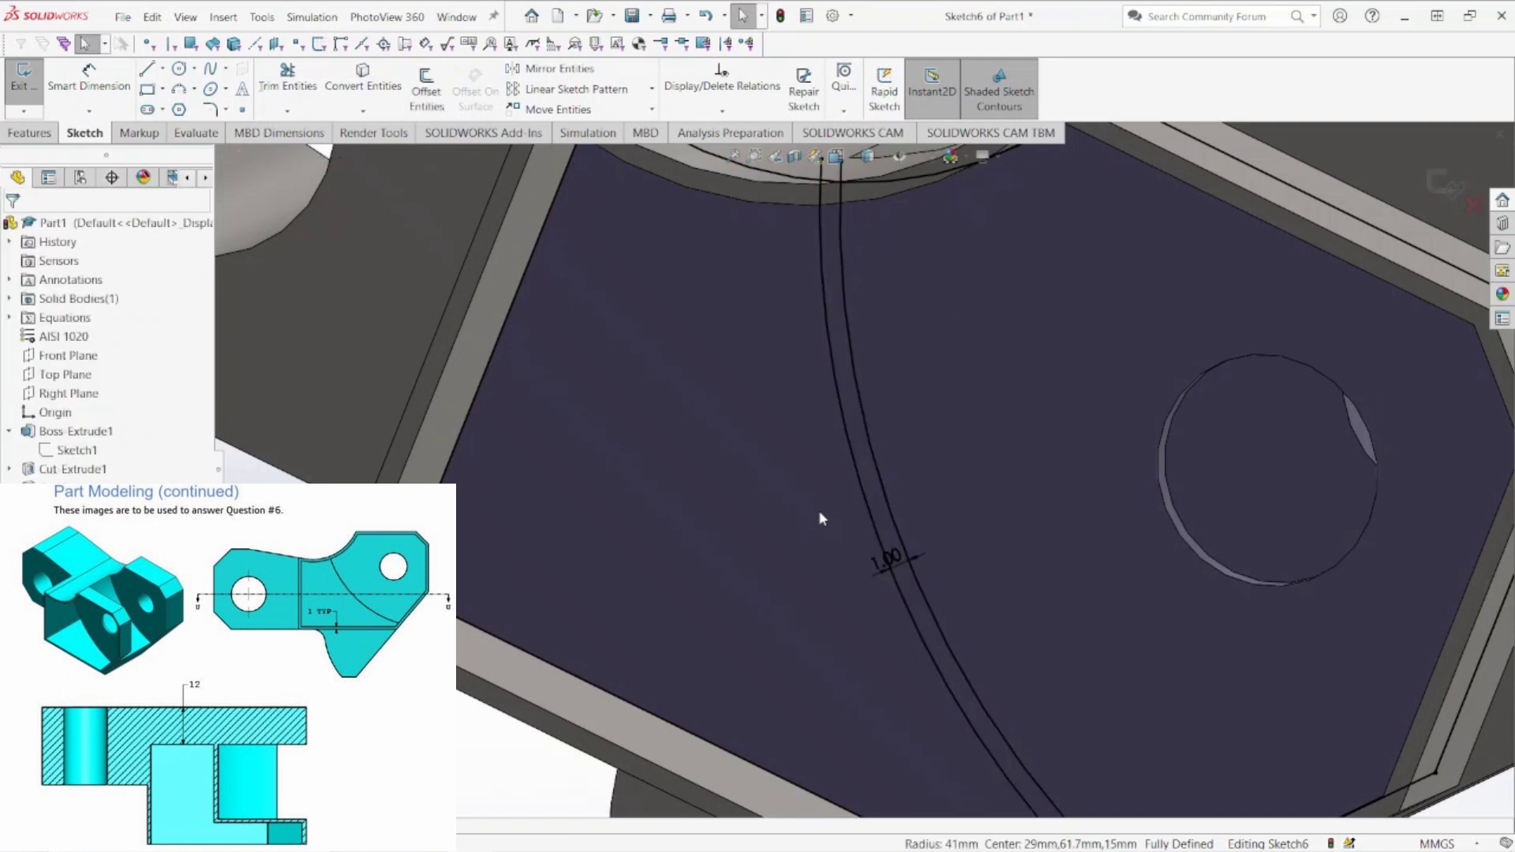
Start an extruded cut limited to the region between the offset arc and the pocket walls, on the side away from the small hole
{"action": "scroll", "coordinate": [928, 551], "scroll_direction": "up", "scroll_amount": 2}
{"action": "mouse_move", "coordinate": [936, 555]}
{"action": "middle_mouse_down"}
{"action": "mouse_move", "coordinate": [892, 552]}
{"action": "mouse_move", "coordinate": [988, 592]}
{"action": "mouse_move", "coordinate": [963, 608]}
{"action": "middle_mouse_up"}
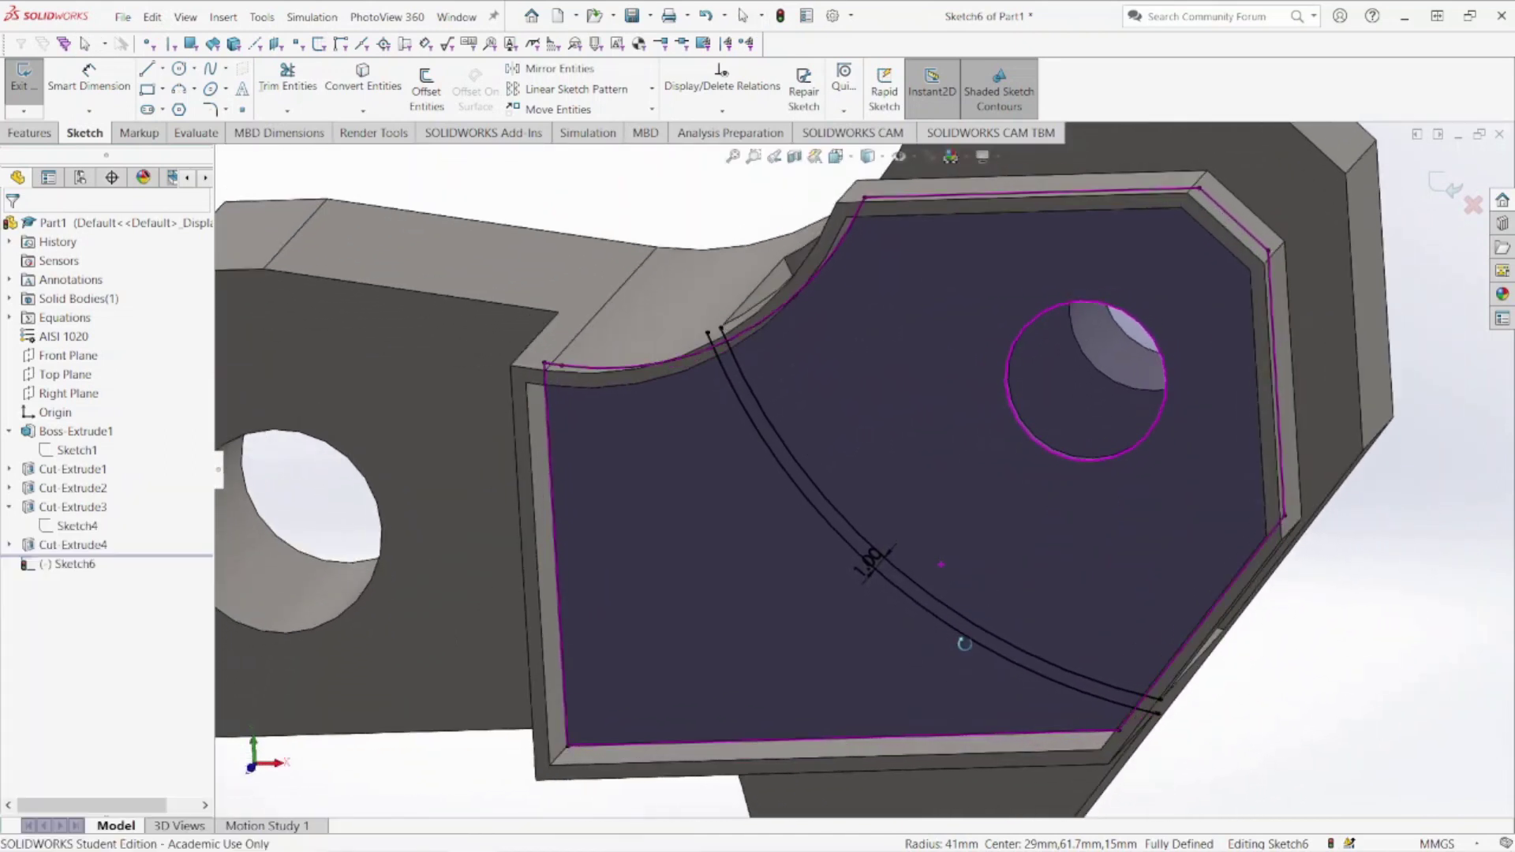
{"action": "left_click", "coordinate": [47, 132]}
{"action": "left_click", "coordinate": [272, 87]}
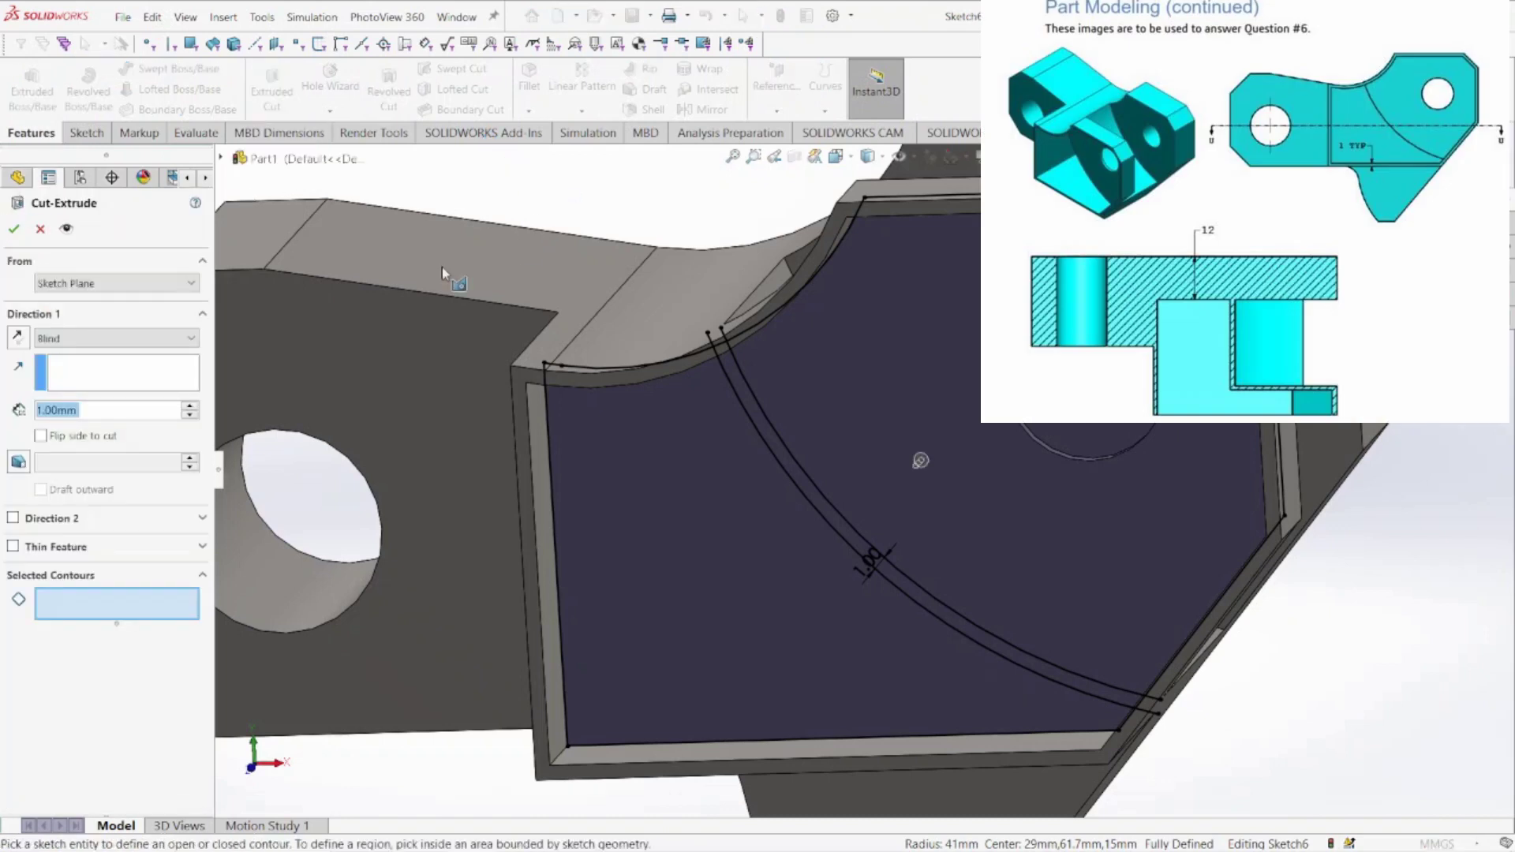
{"action": "left_click", "coordinate": [691, 589]}
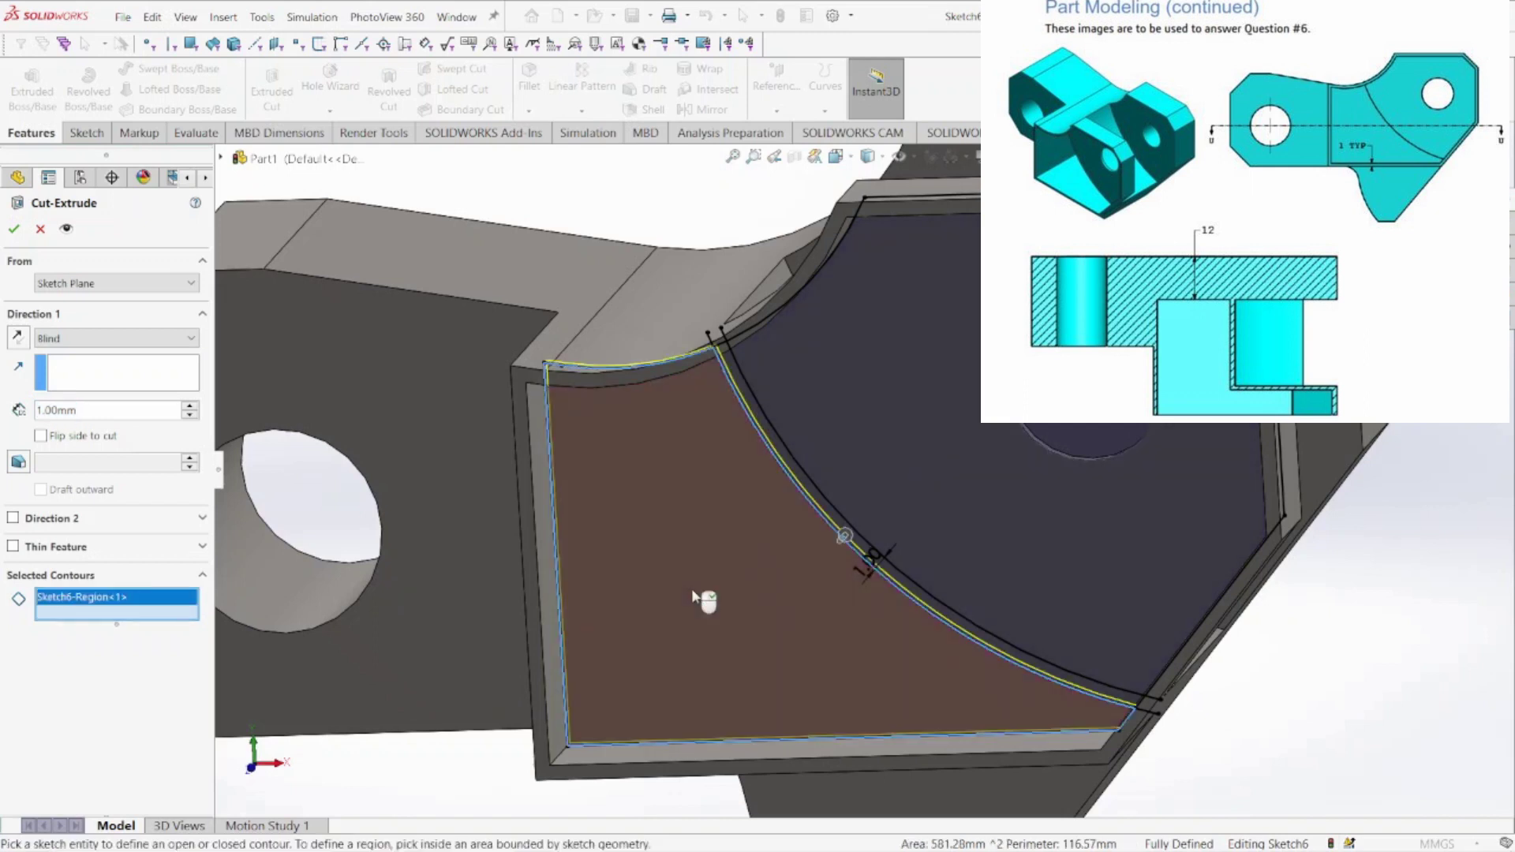
End the cut with Up To Surface at the rear lug's inner face, complete it, and show the part from the front
{"action": "left_click", "coordinate": [85, 339]}
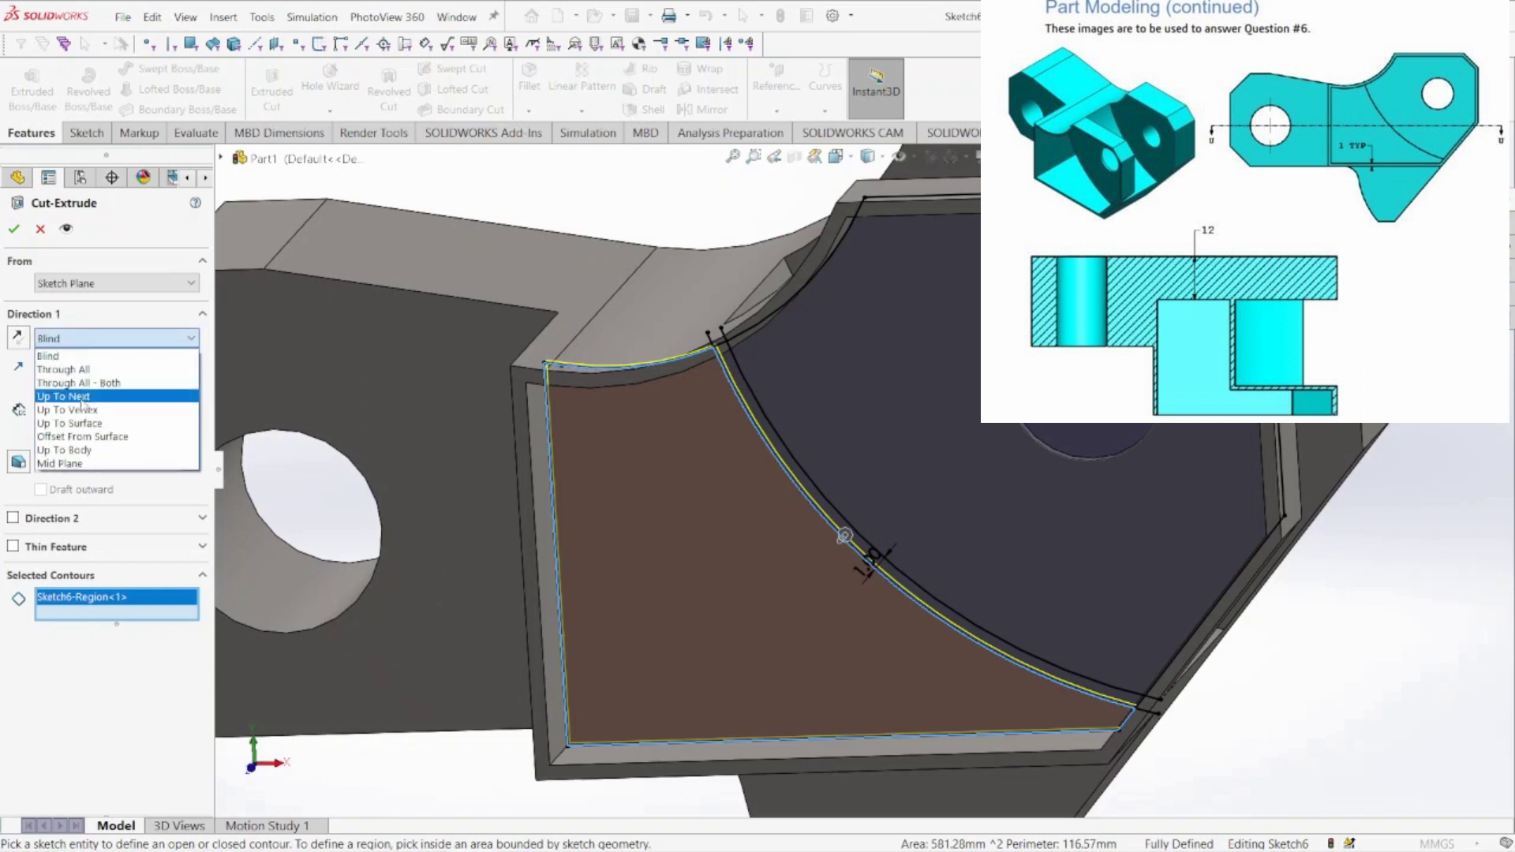
{"action": "left_click", "coordinate": [83, 423]}
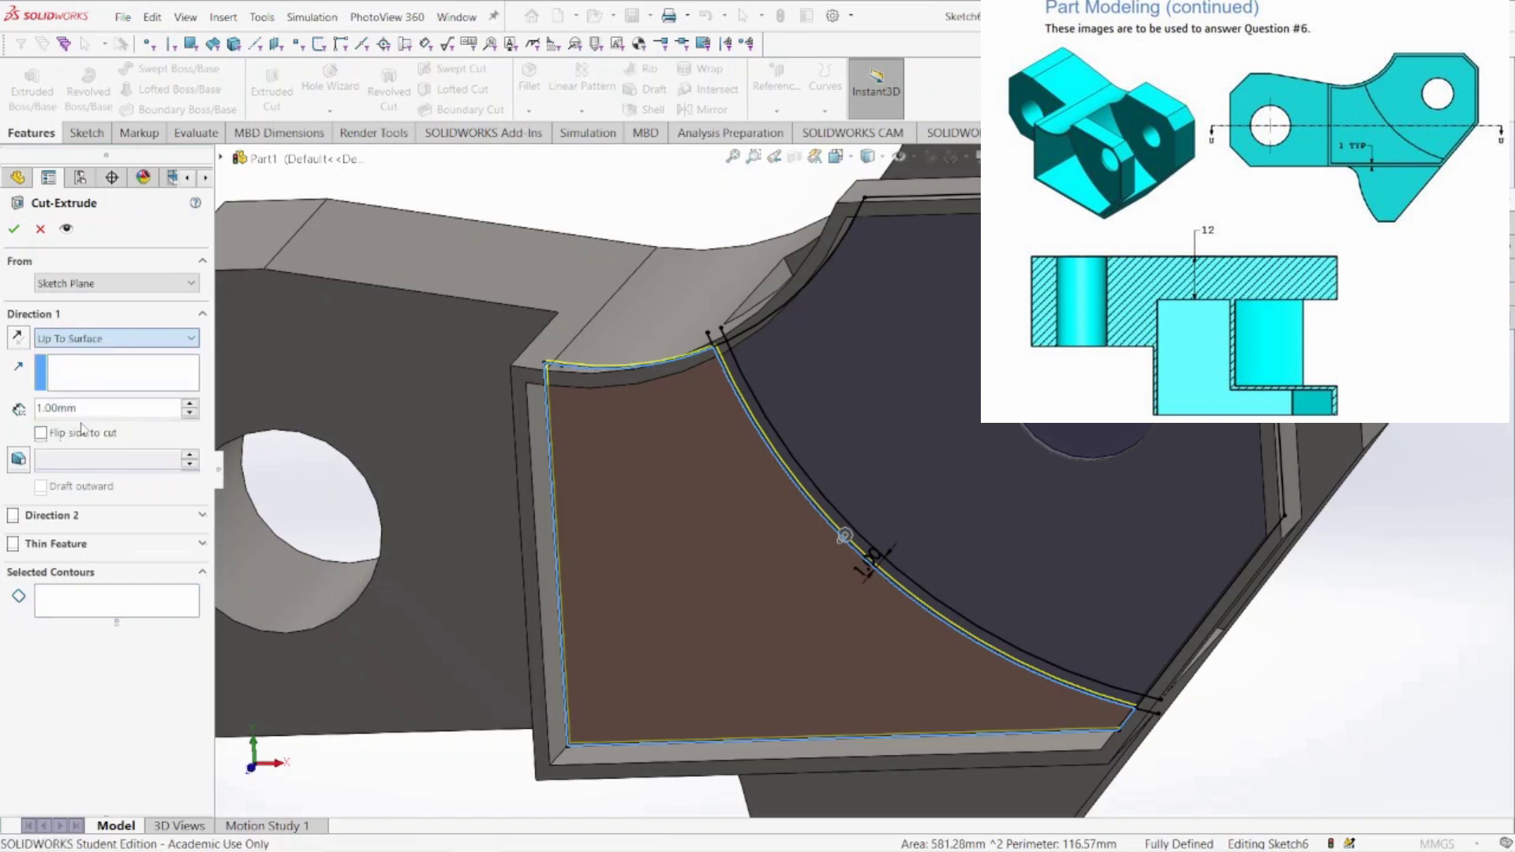
{"action": "middle_click_drag", "start_coordinate": [1364, 599], "coordinate": [1372, 702]}
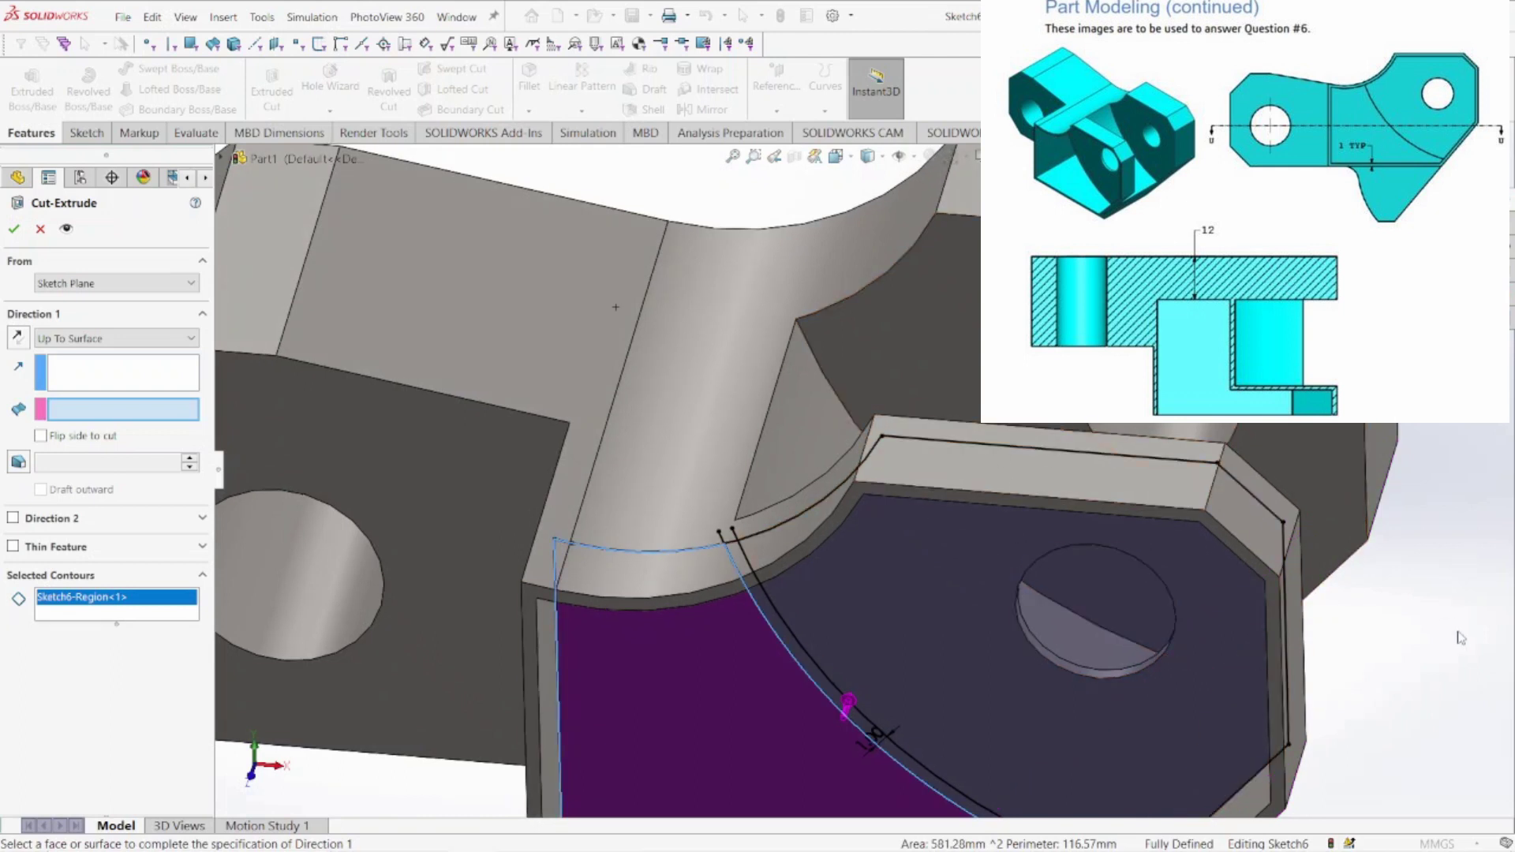
{"action": "left_click", "coordinate": [957, 315]}
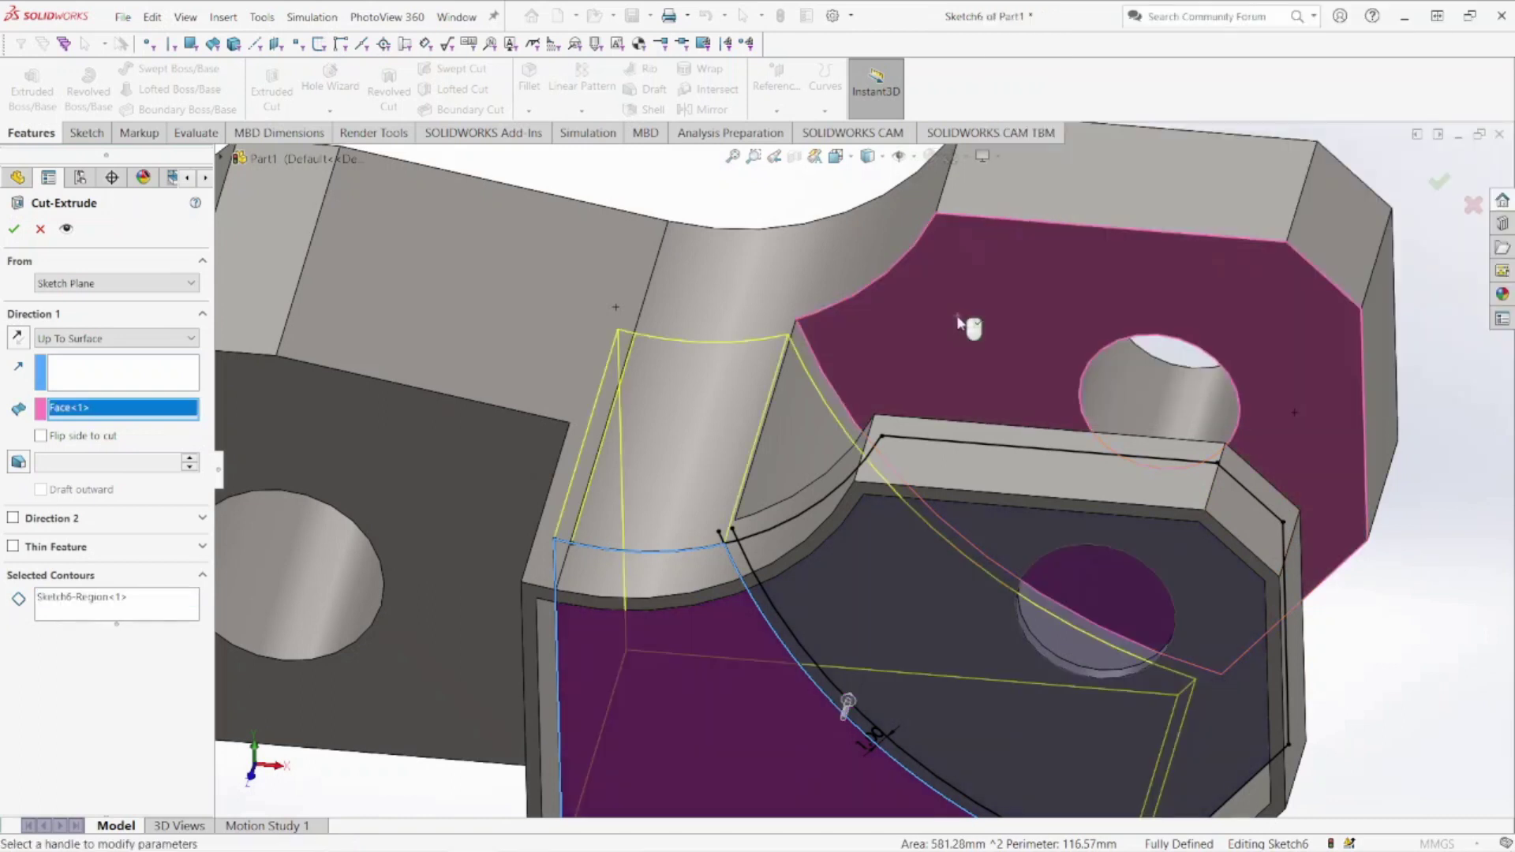
{"action": "right_click", "coordinate": [983, 608]}
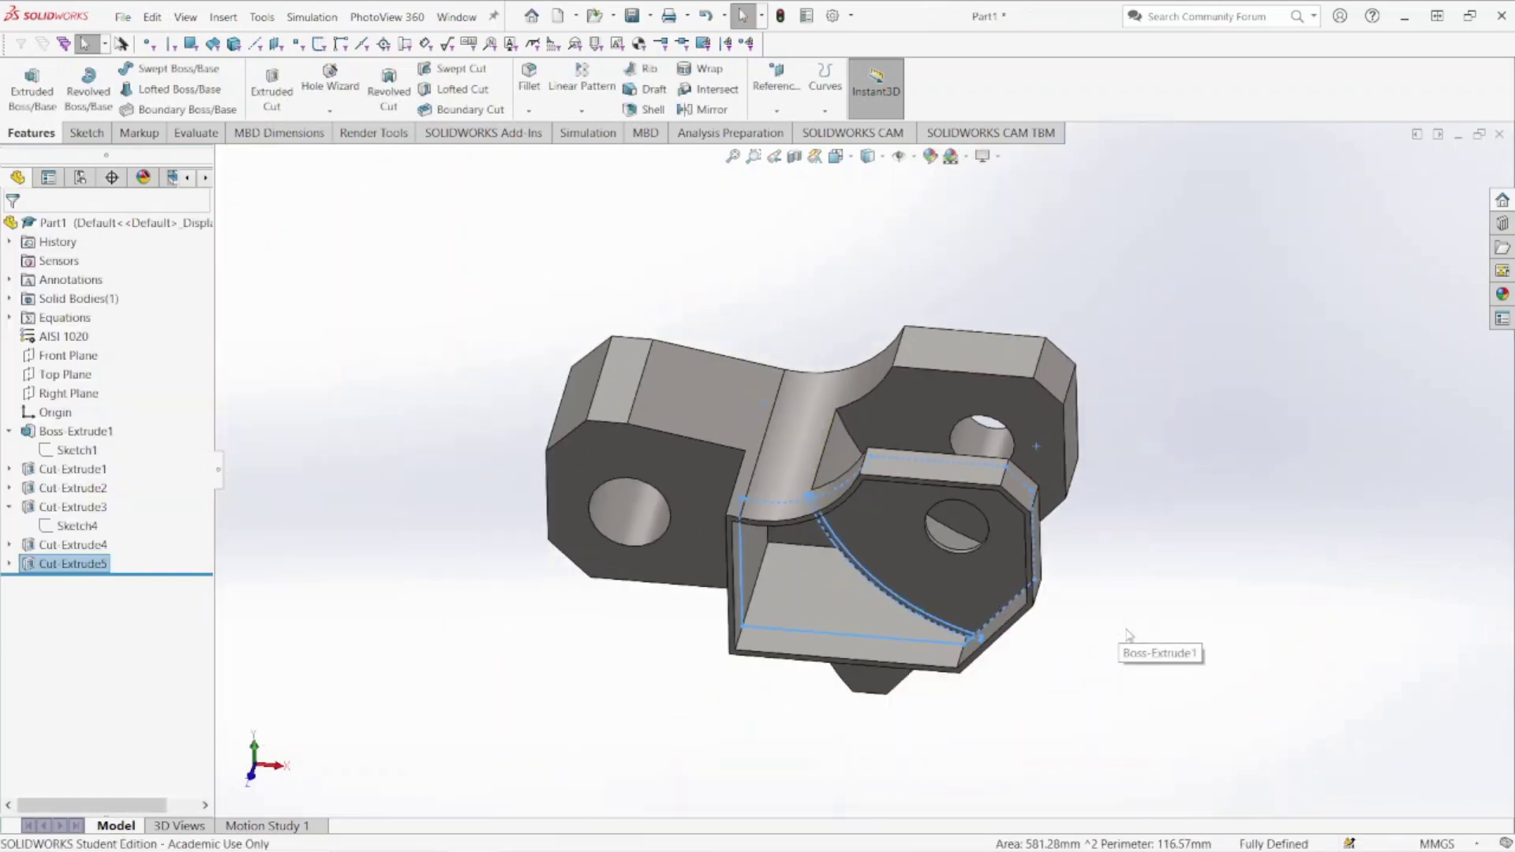
{"action": "left_click", "coordinate": [1129, 636]}
{"action": "key", "text": "ctrl+1"}
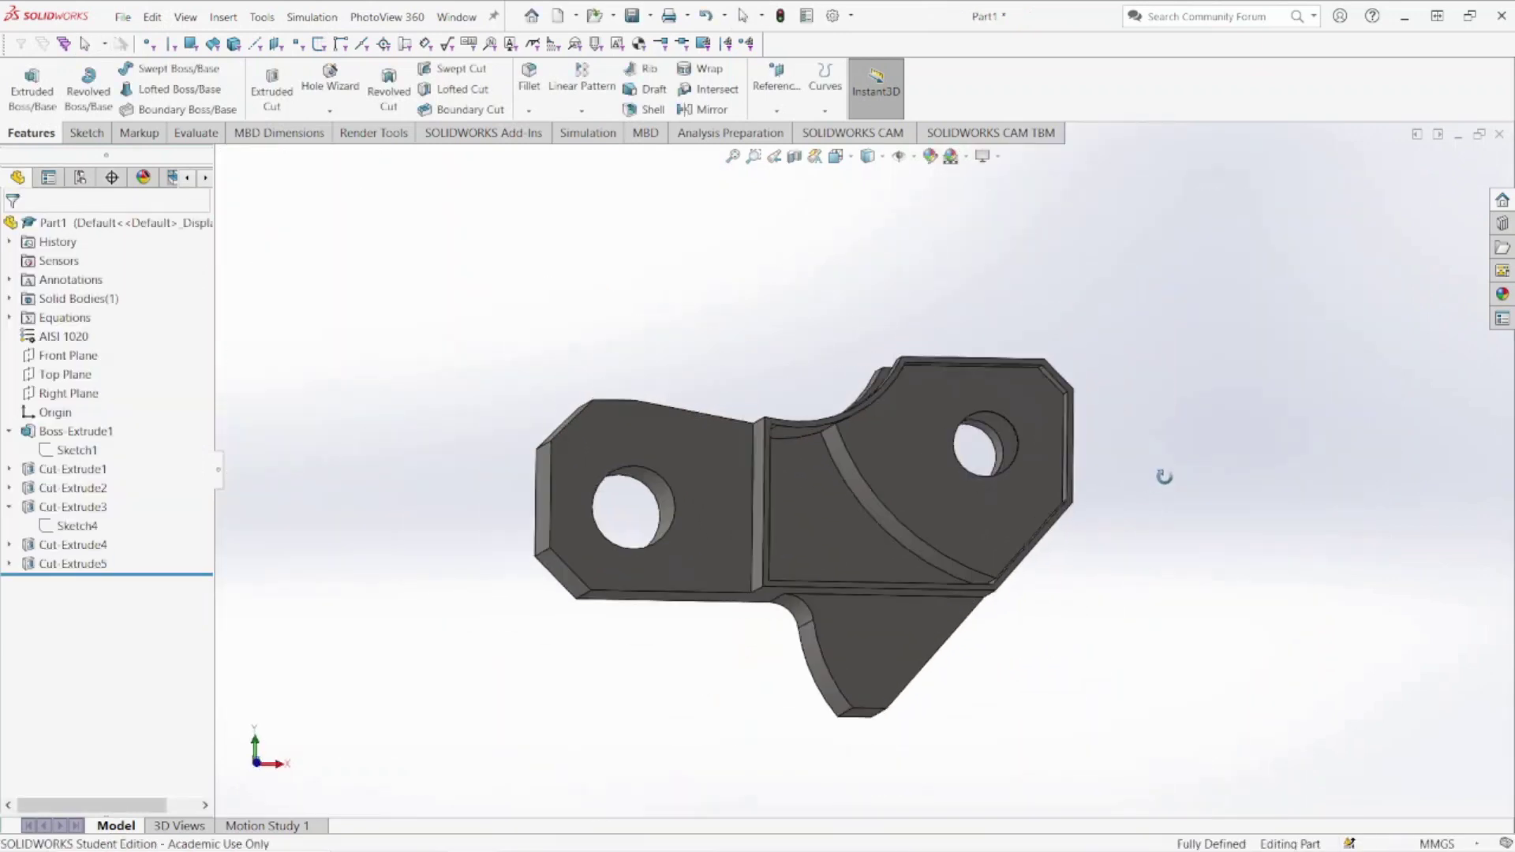
Evaluate the part's mass properties, highlighting the mass line in the report, and return the model to the isometric view
{"action": "middle_click_drag", "start_coordinate": [1228, 570], "coordinate": [1224, 626]}
{"action": "key", "text": "Escape"}
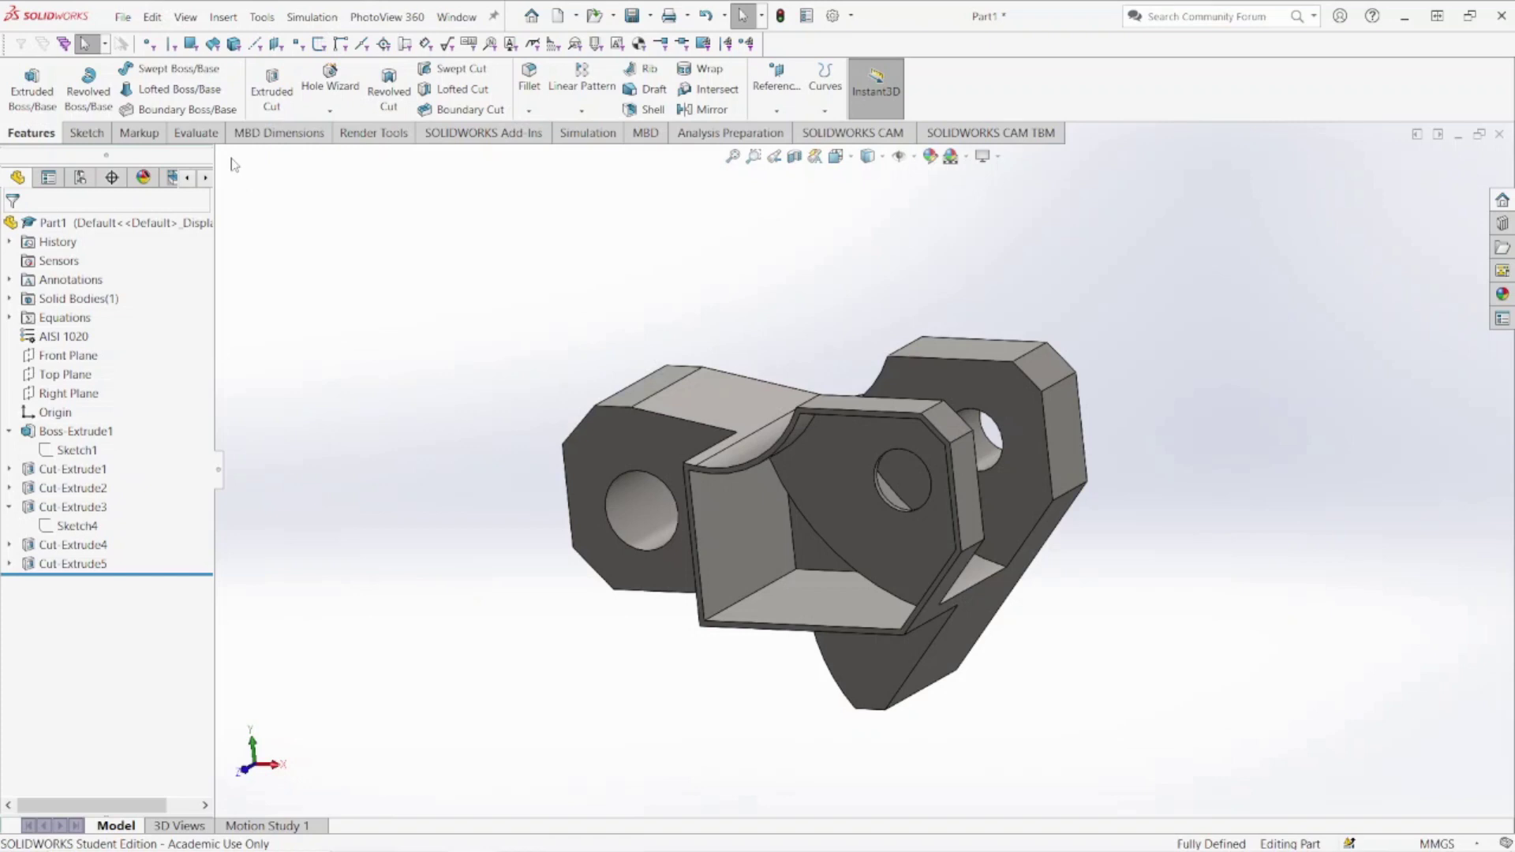
{"action": "left_click", "coordinate": [211, 136]}
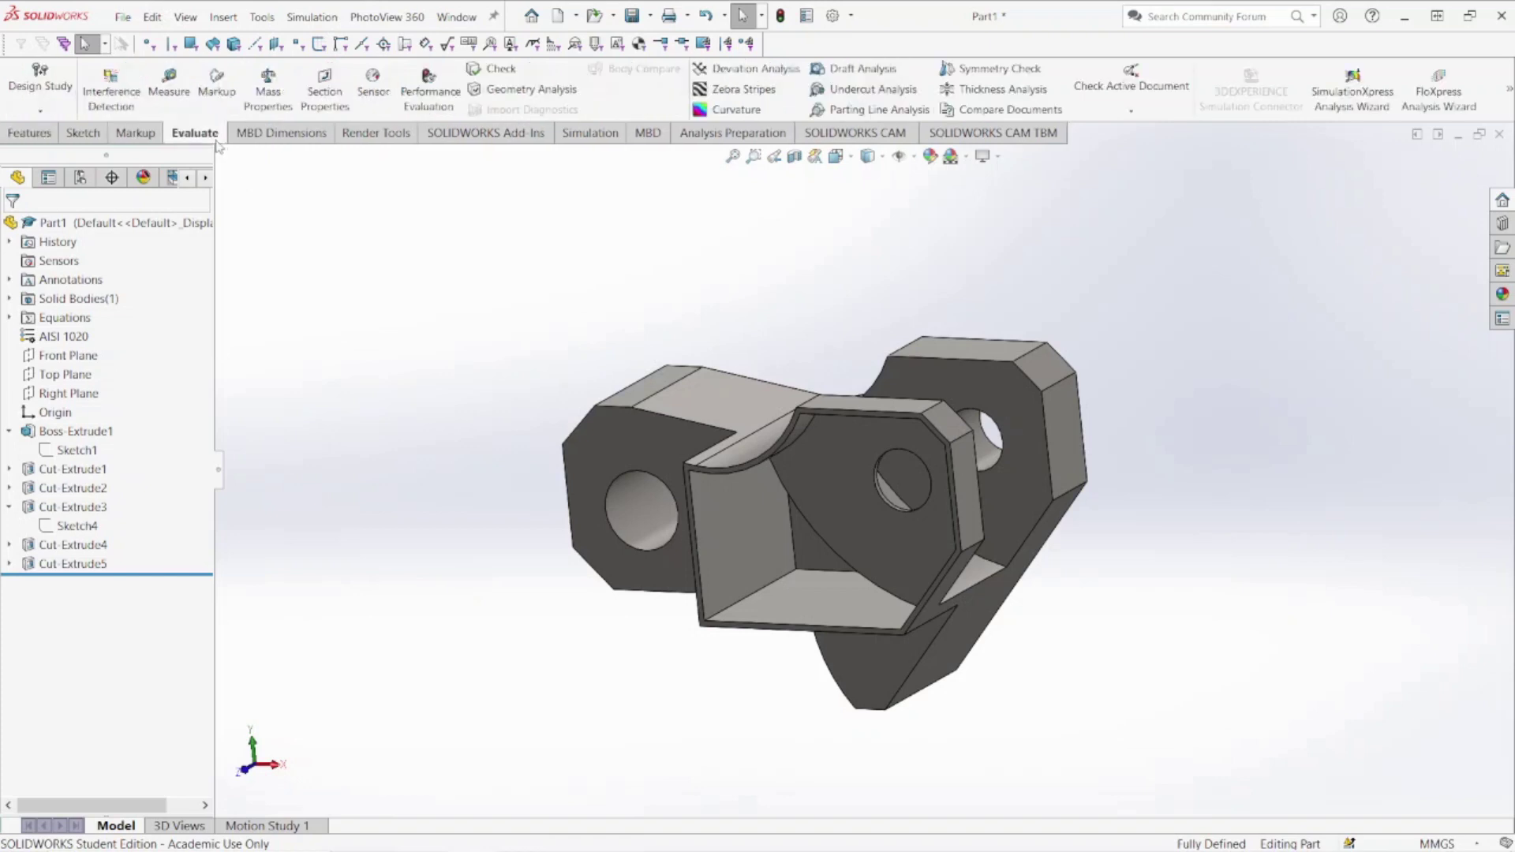
{"action": "left_click", "coordinate": [268, 91]}
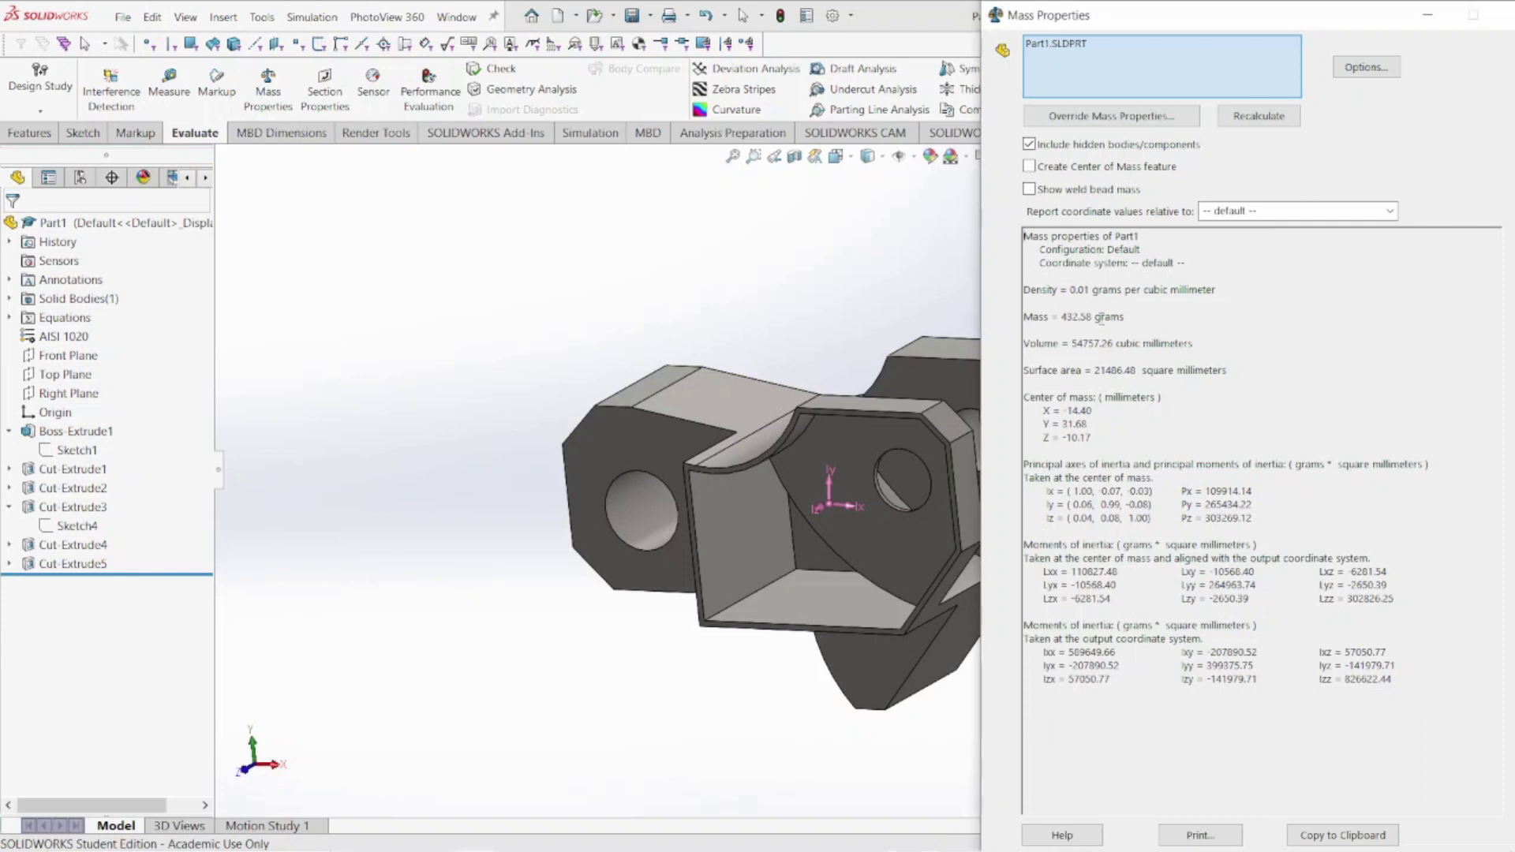
{"action": "left_click_drag", "start_coordinate": [1024, 316], "coordinate": [1121, 315]}
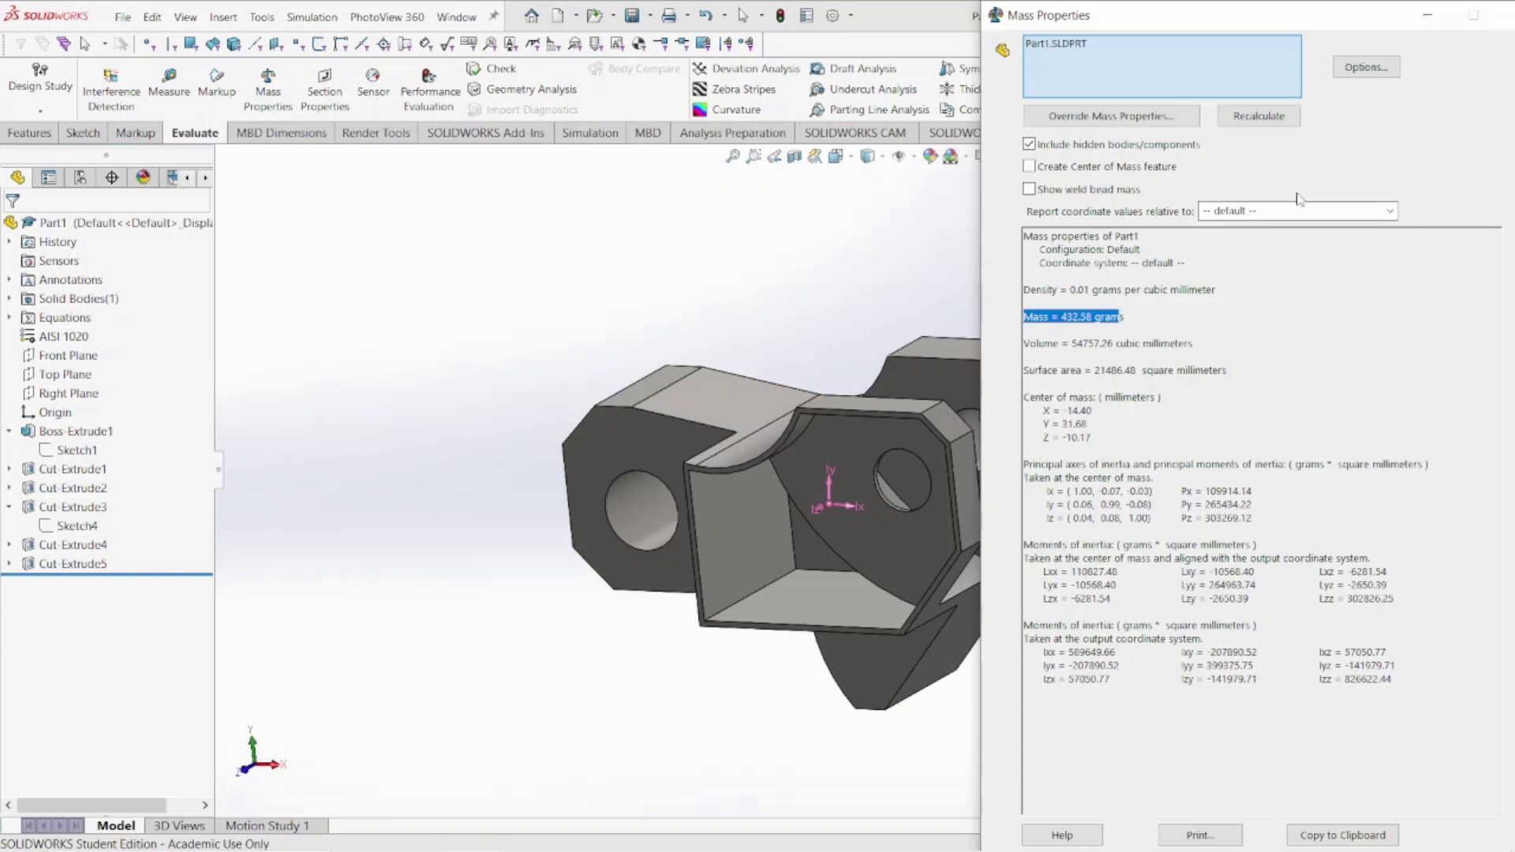
{"action": "left_click", "coordinate": [1434, 23]}
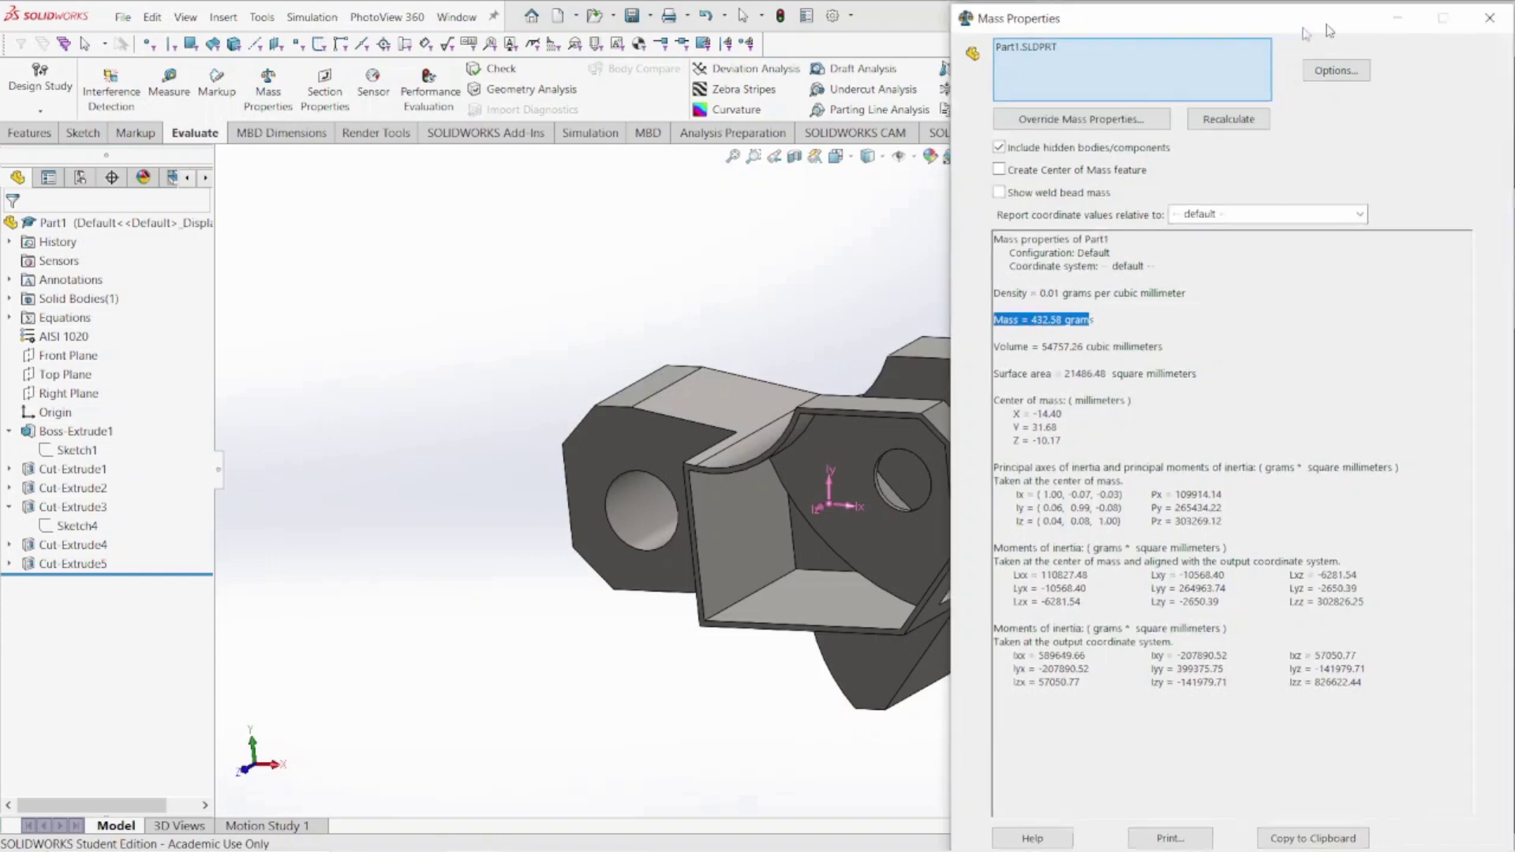
{"action": "key", "text": "space"}
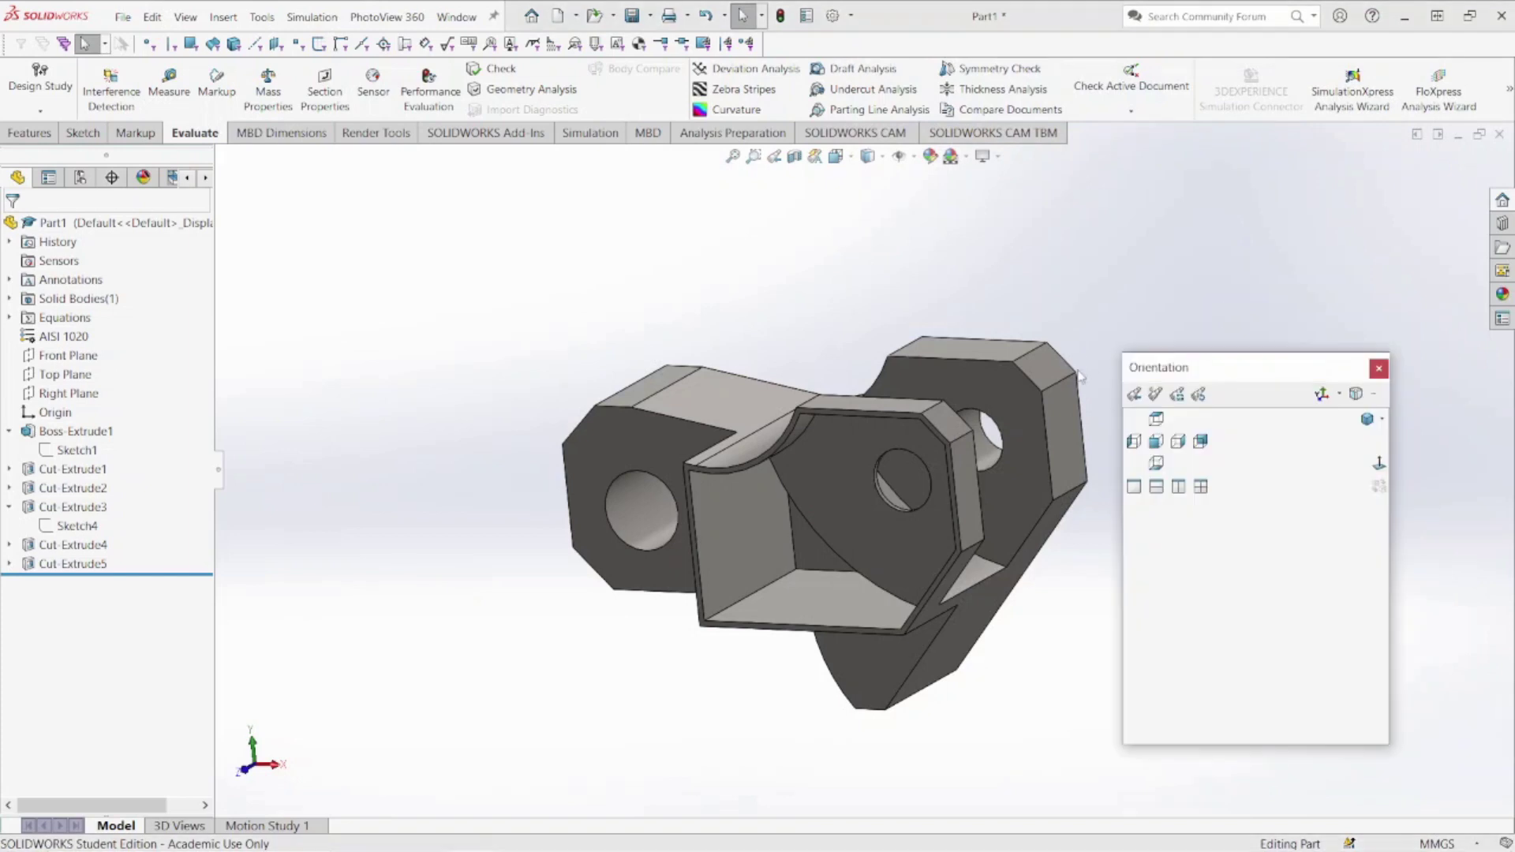
{"action": "left_click", "coordinate": [1356, 422]}
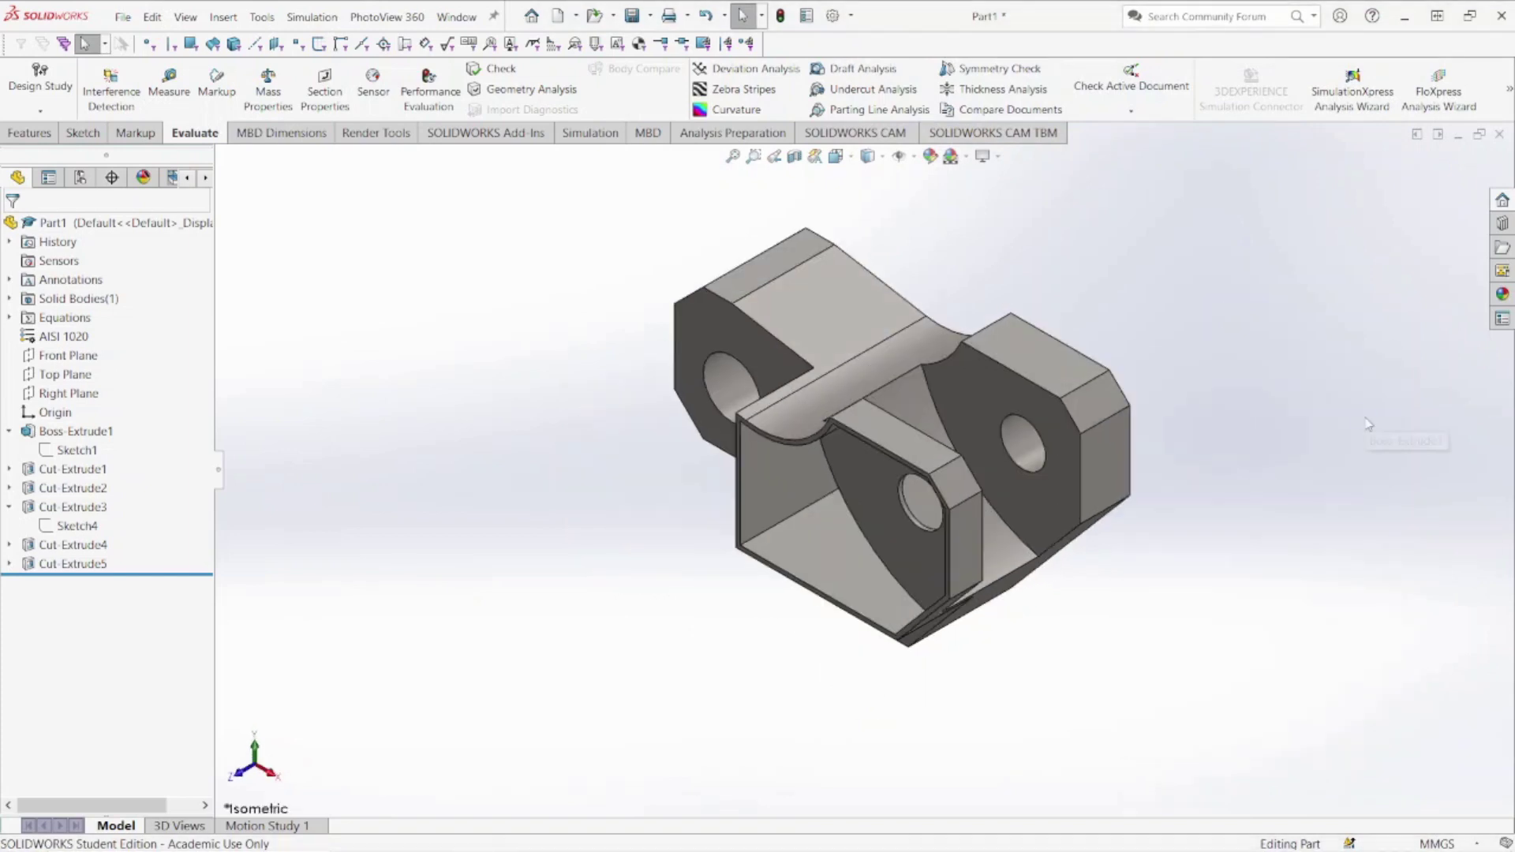